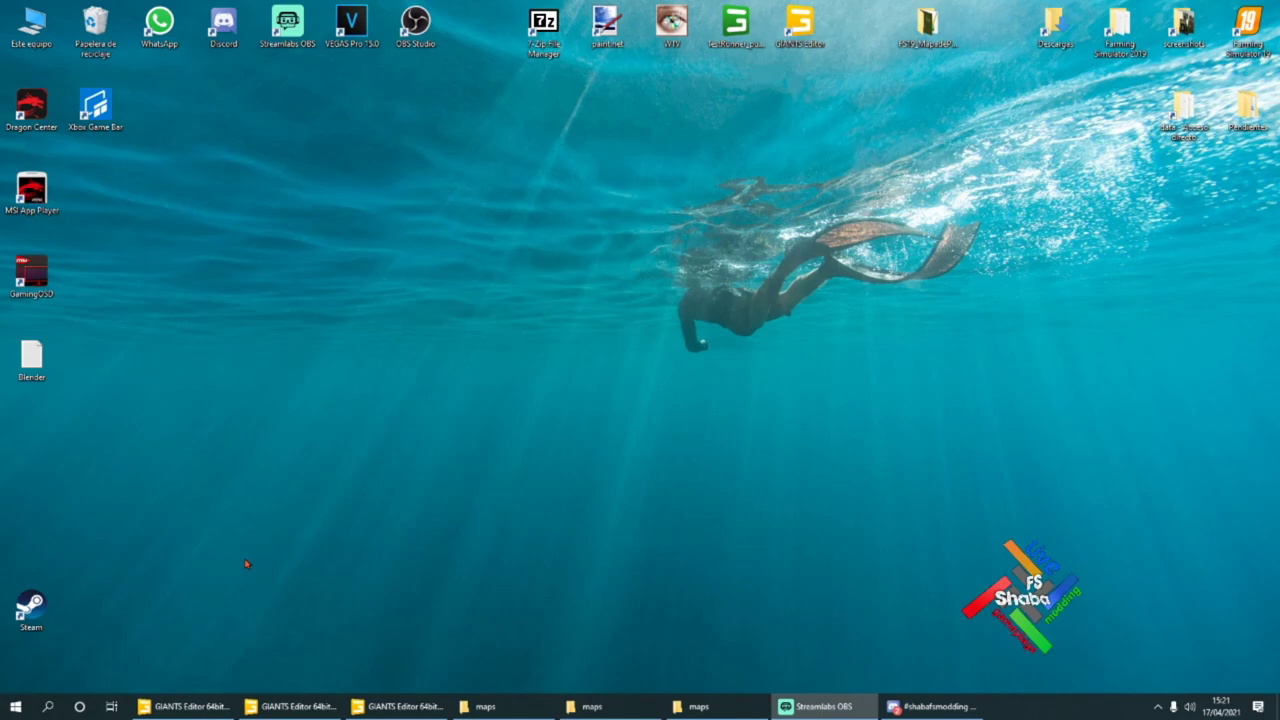
Step: Switch to the GIANTS Editor window holding the FS19_MapadePruebas map and bring the grass field with the sheep pasture into view
right_click(632, 368)
left_click(660, 334)
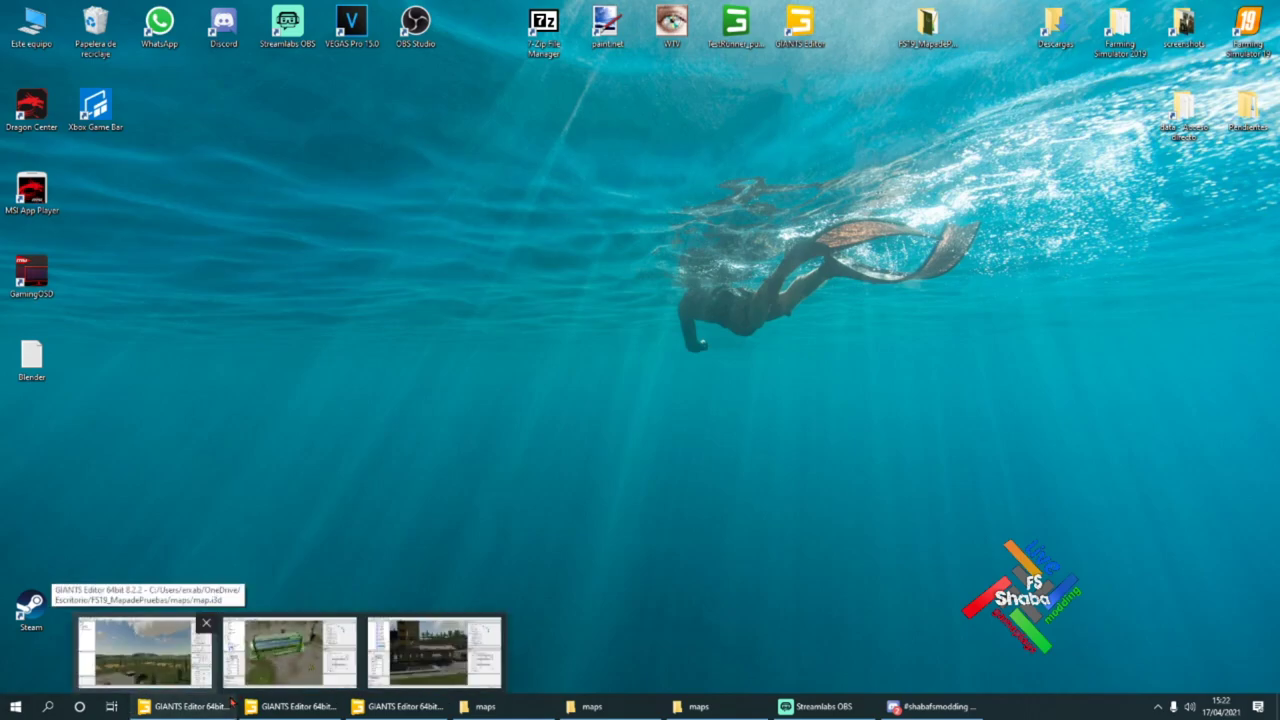
left_click(150, 650)
left_click_drag(568, 493, 257, 502, "alt")
right_click_drag(257, 502, 526, 598)
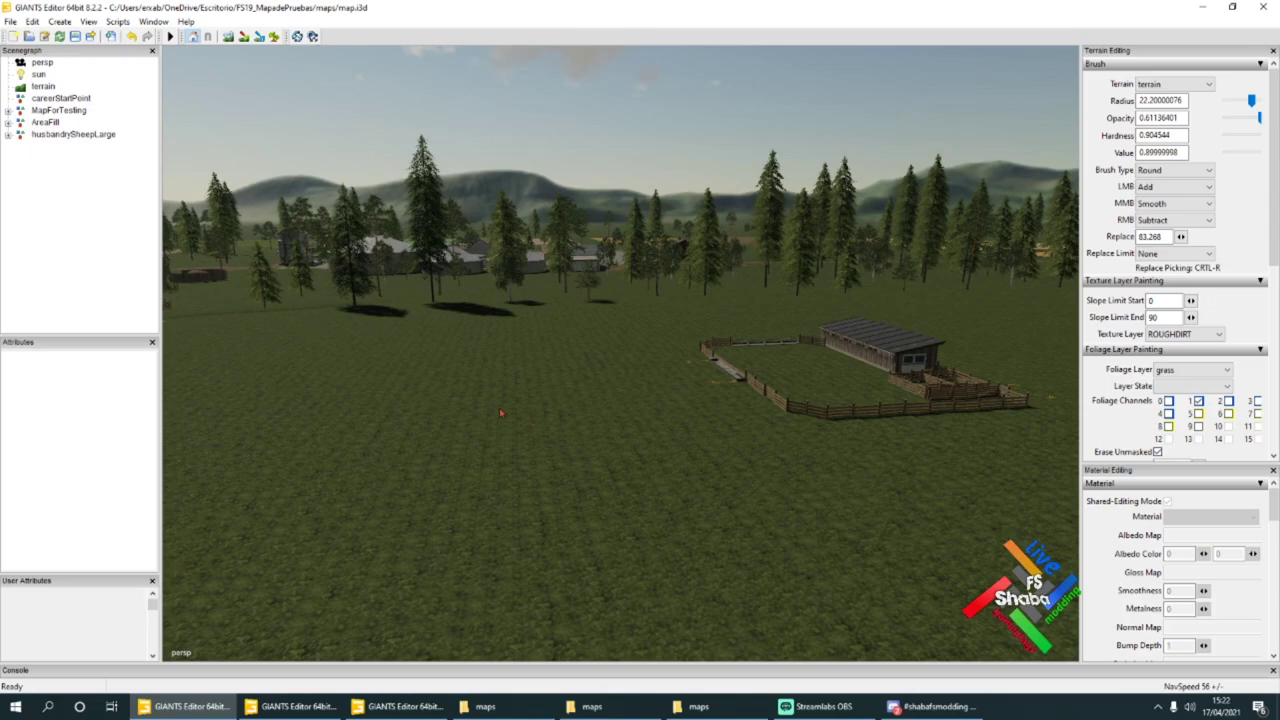
left_click_drag(552, 411, 557, 452, "alt")
left_click(10, 21)
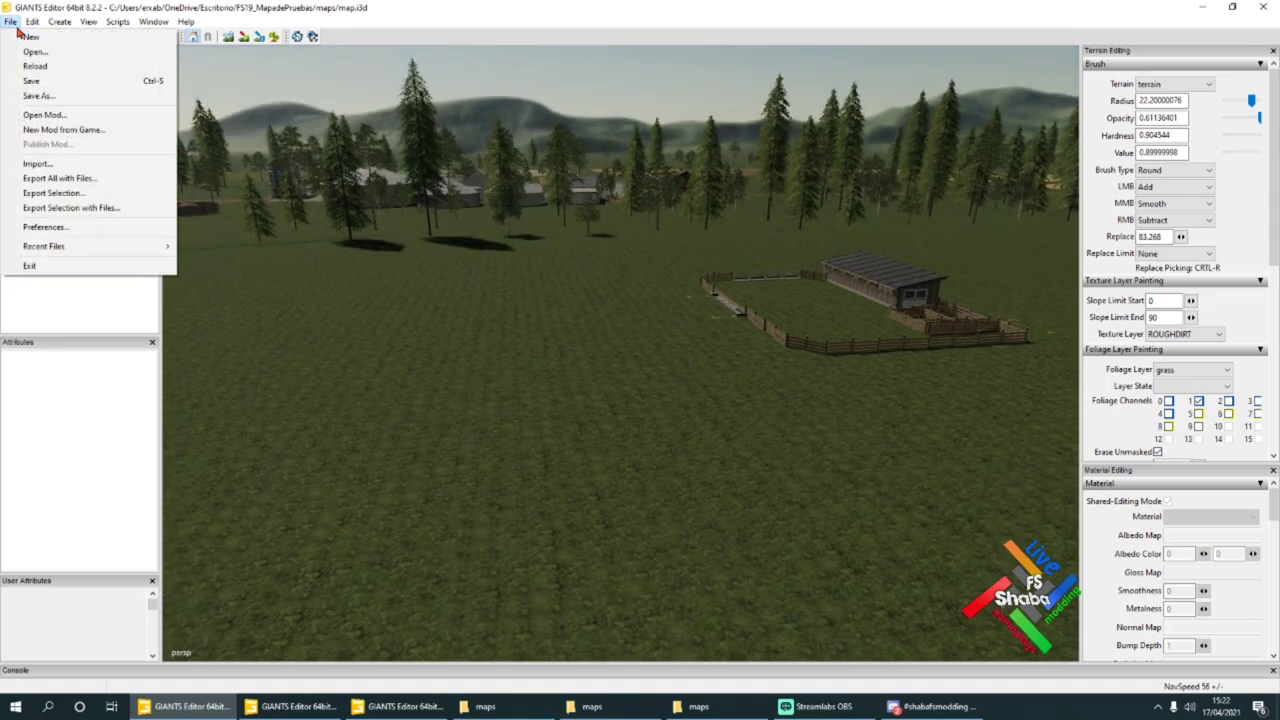
left_click(67, 166)
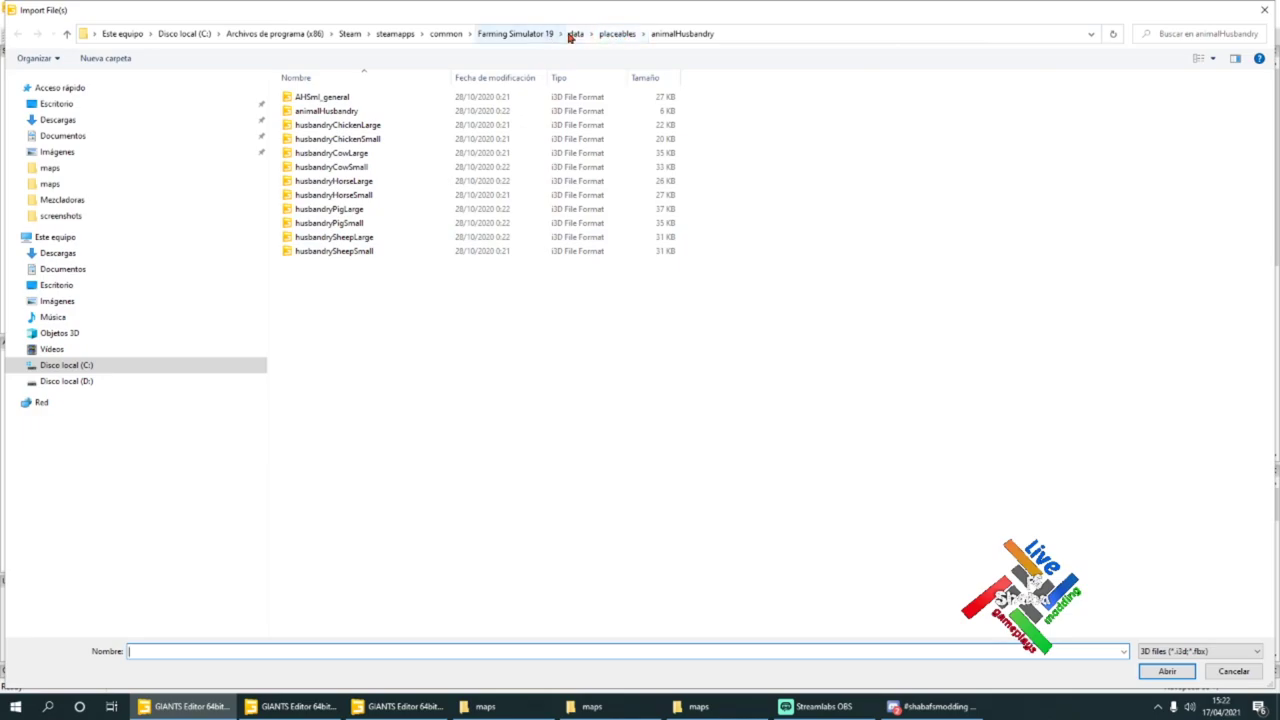
left_click(1262, 9)
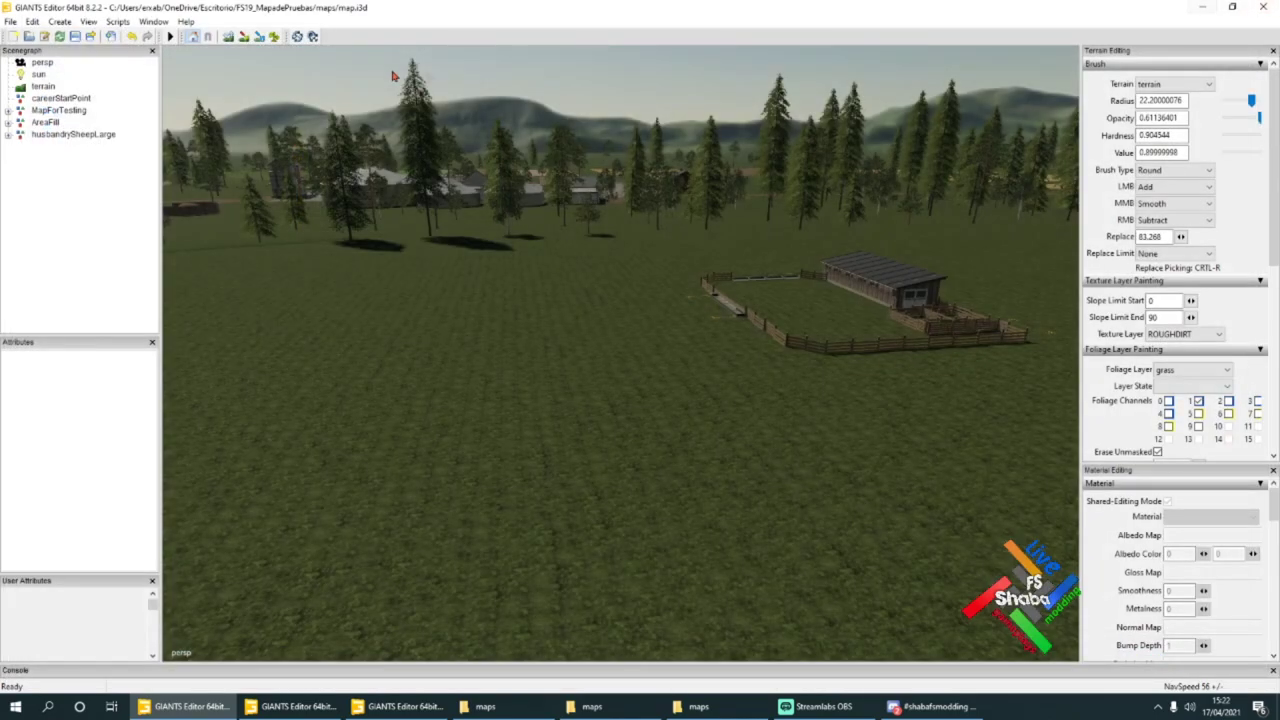
Step: Import husbandrySheepLarge from the Farming Simulator 19 data/placeables/animalHusbandry folder into the map
left_click(10, 21)
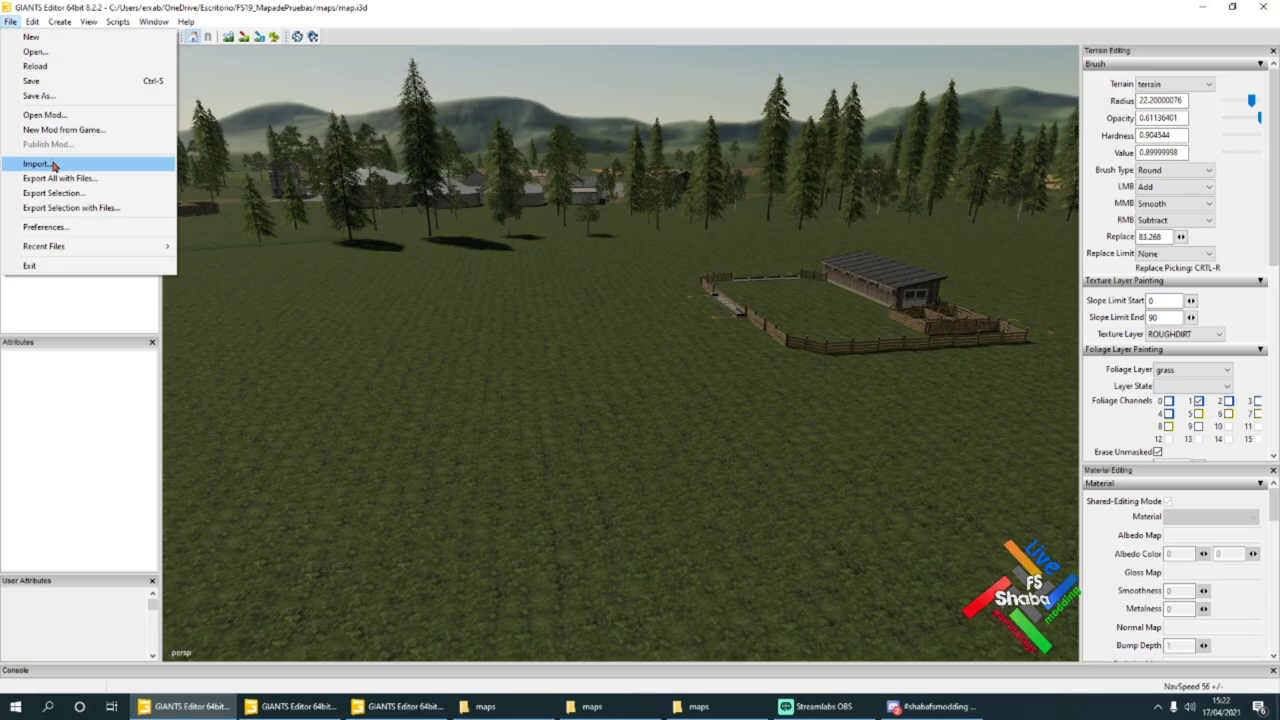
left_click(36, 164)
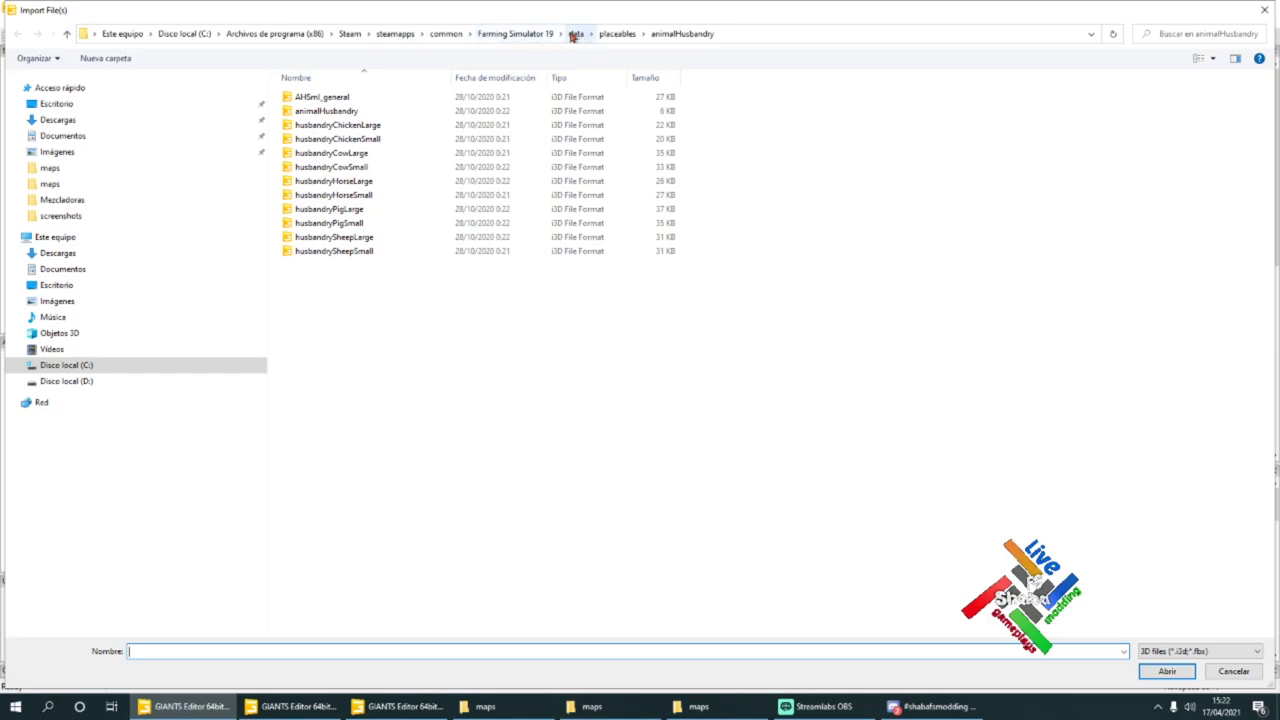
left_click(549, 34)
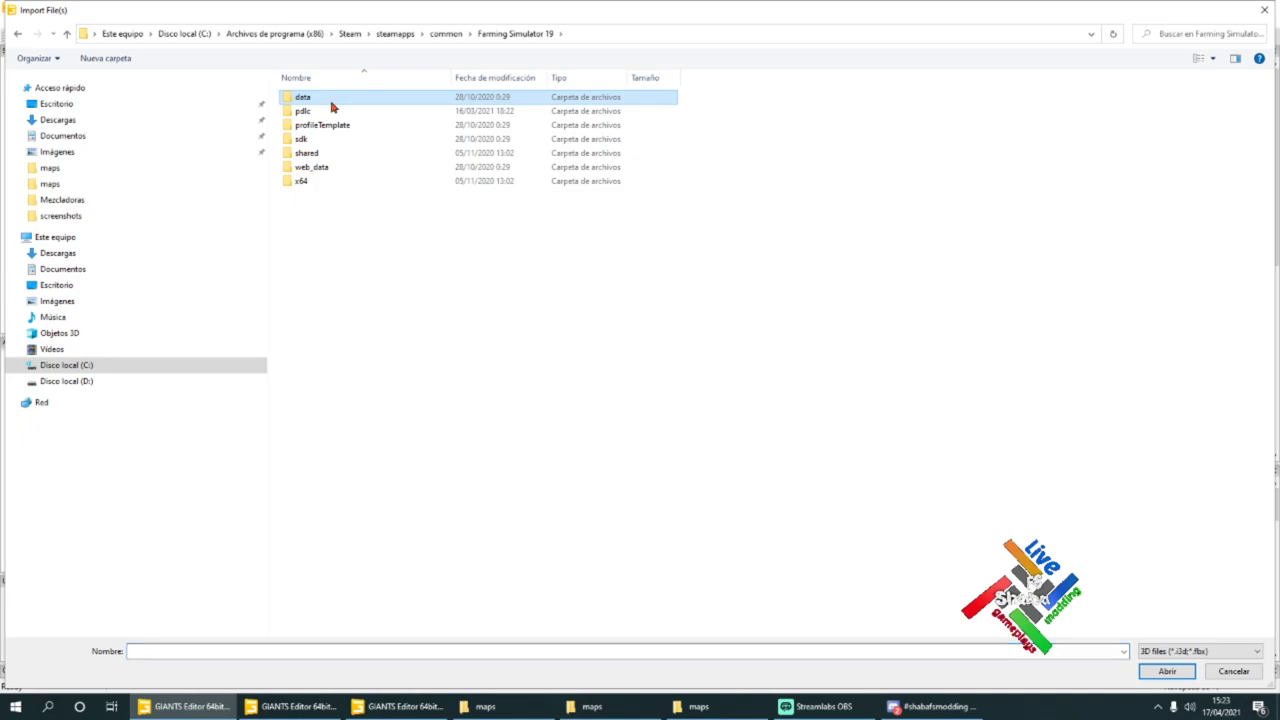
double_click(331, 102)
double_click(344, 210)
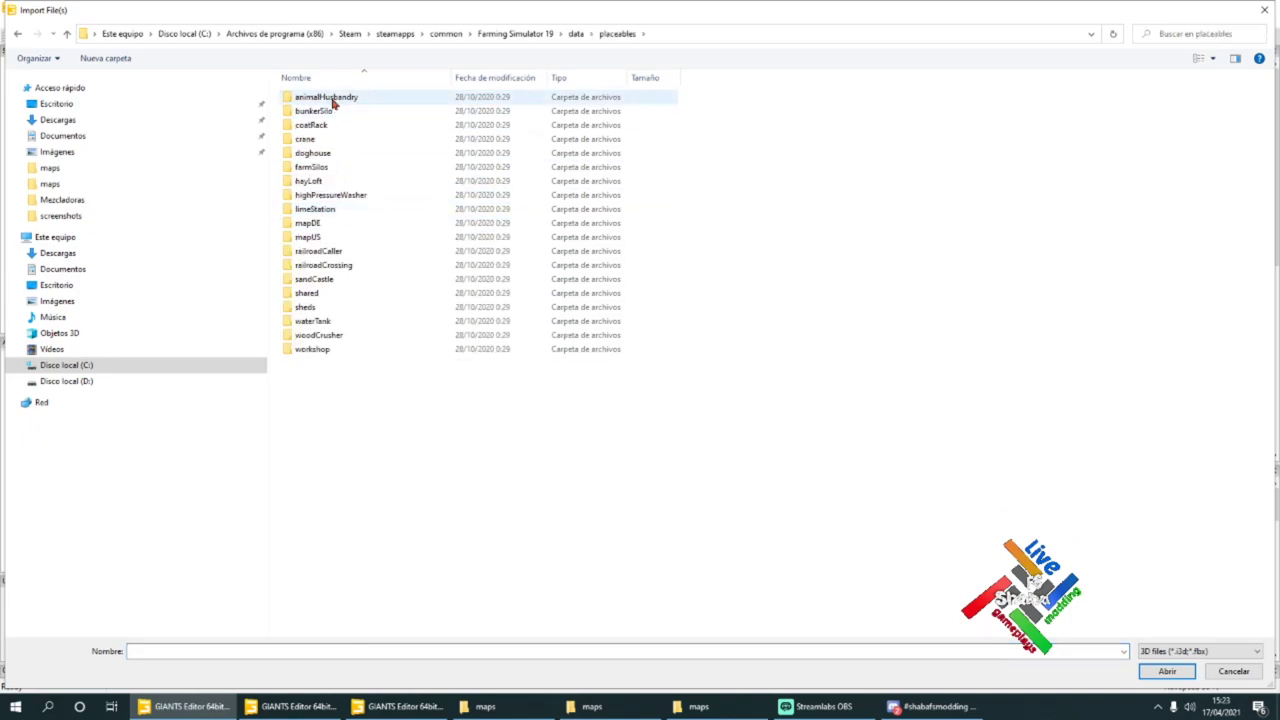
left_click(333, 98)
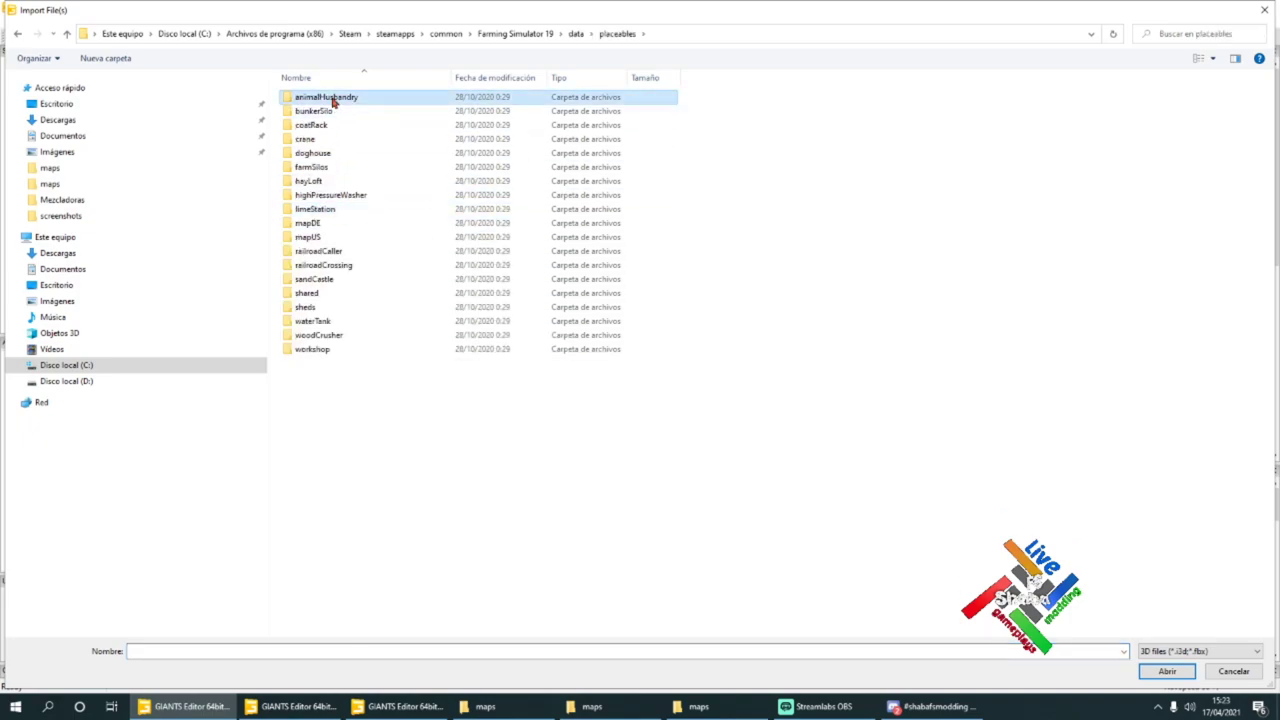
double_click(333, 100)
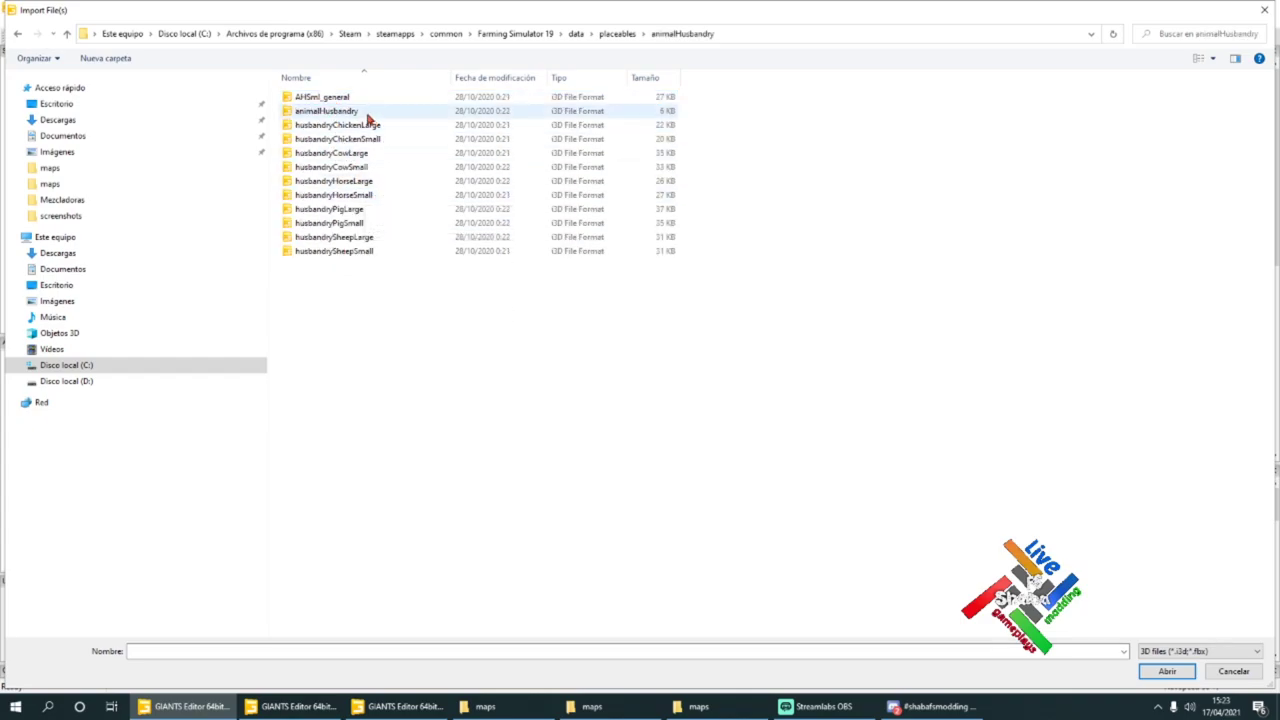
left_click(362, 166)
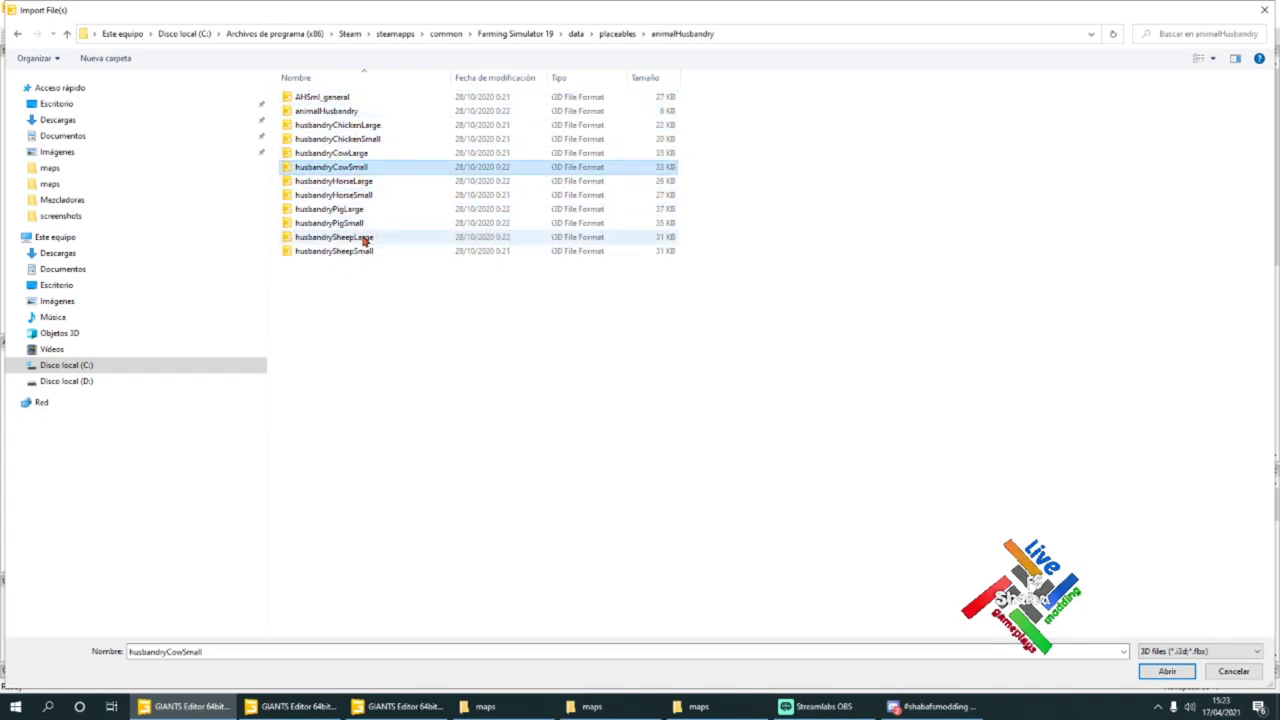
left_click(364, 238)
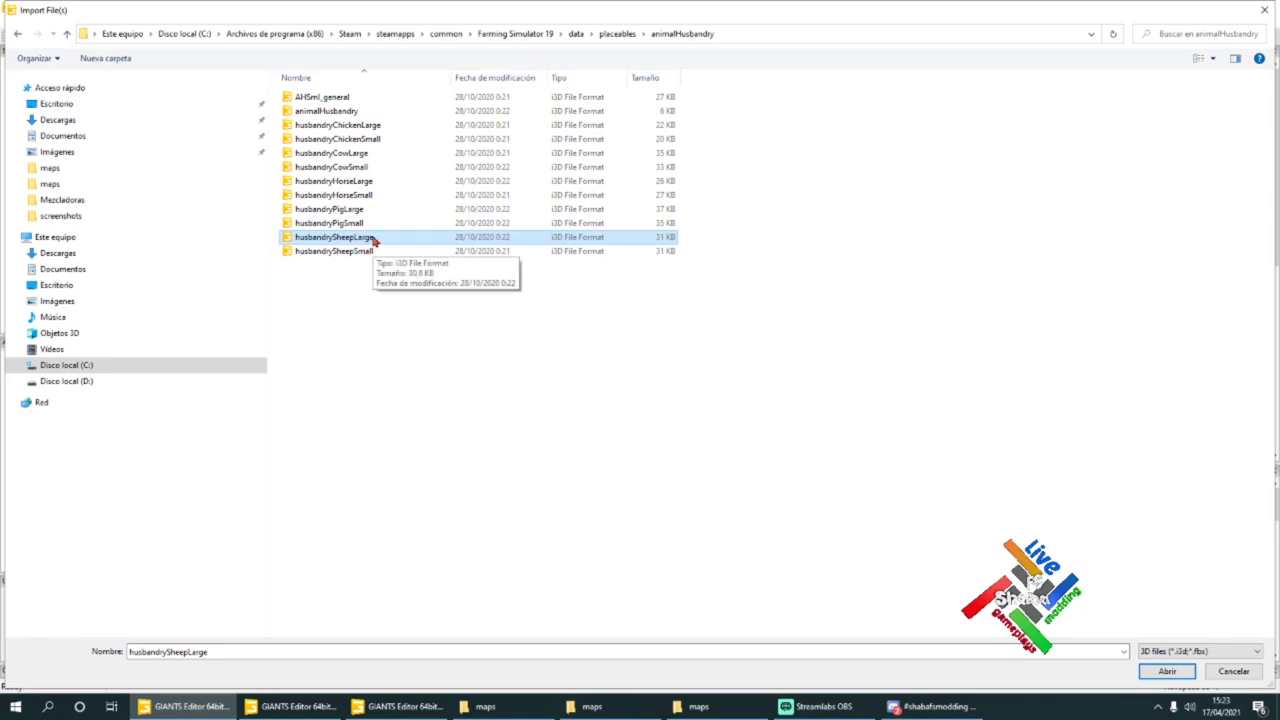
double_click(374, 244)
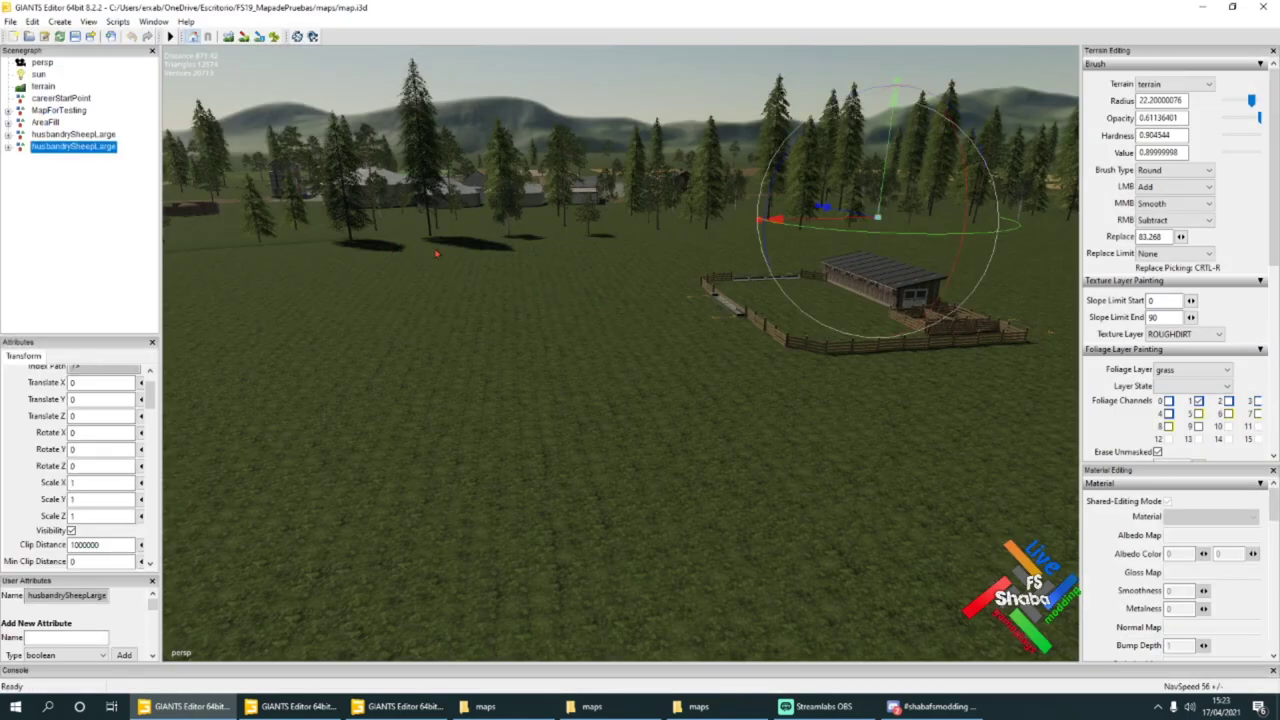
Step: Try deleting the original husbandrySheepLarge from the scene, and undo the deletion
left_click(75, 134)
left_click(32, 21)
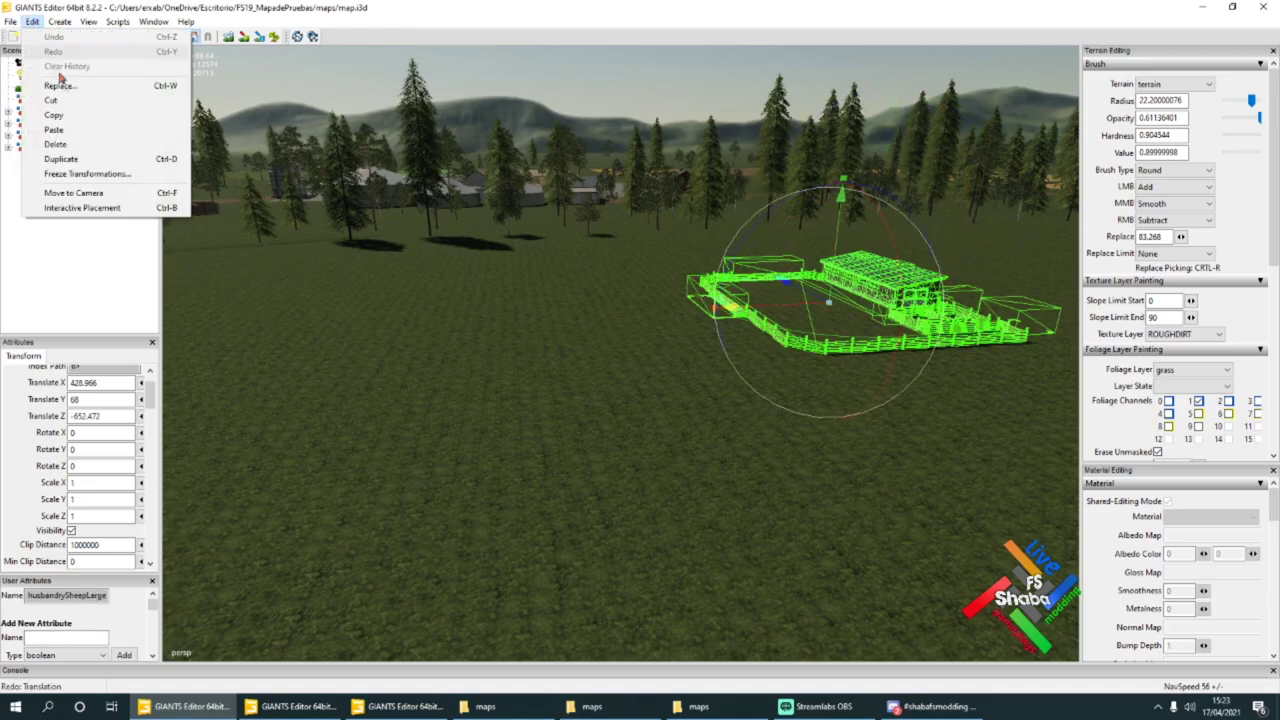
left_click(62, 144)
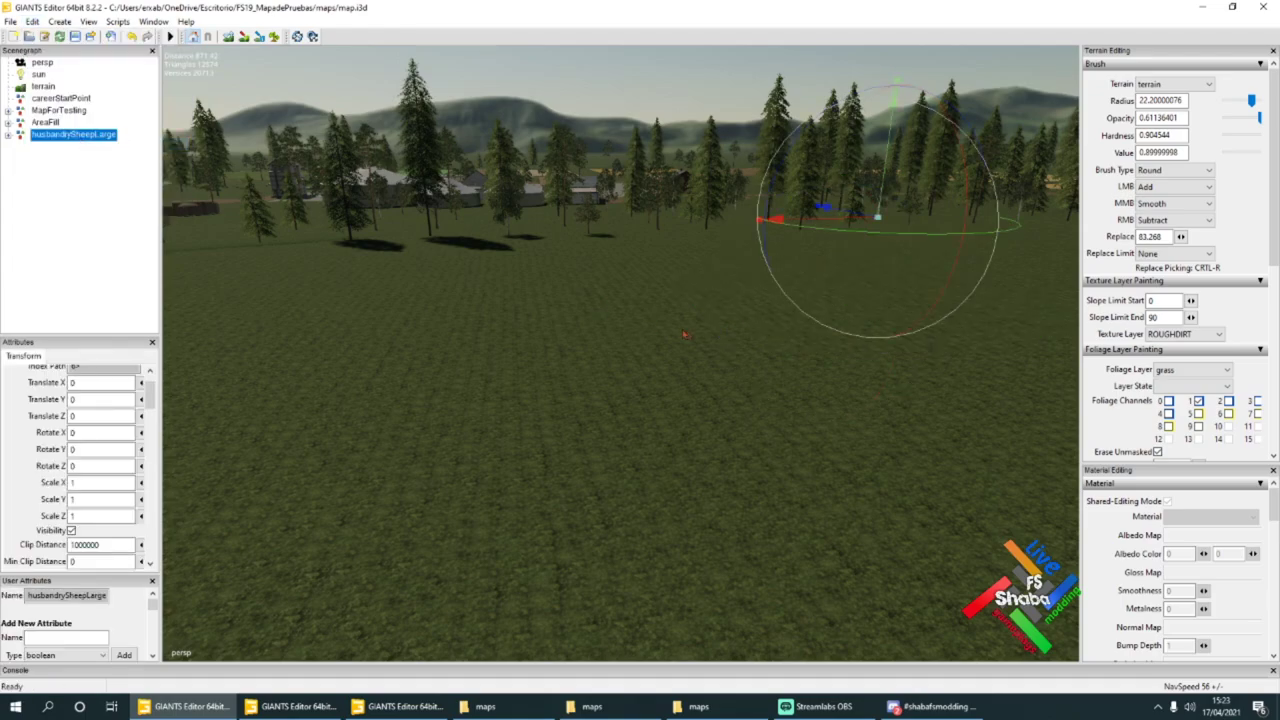
key("ctrl+z")
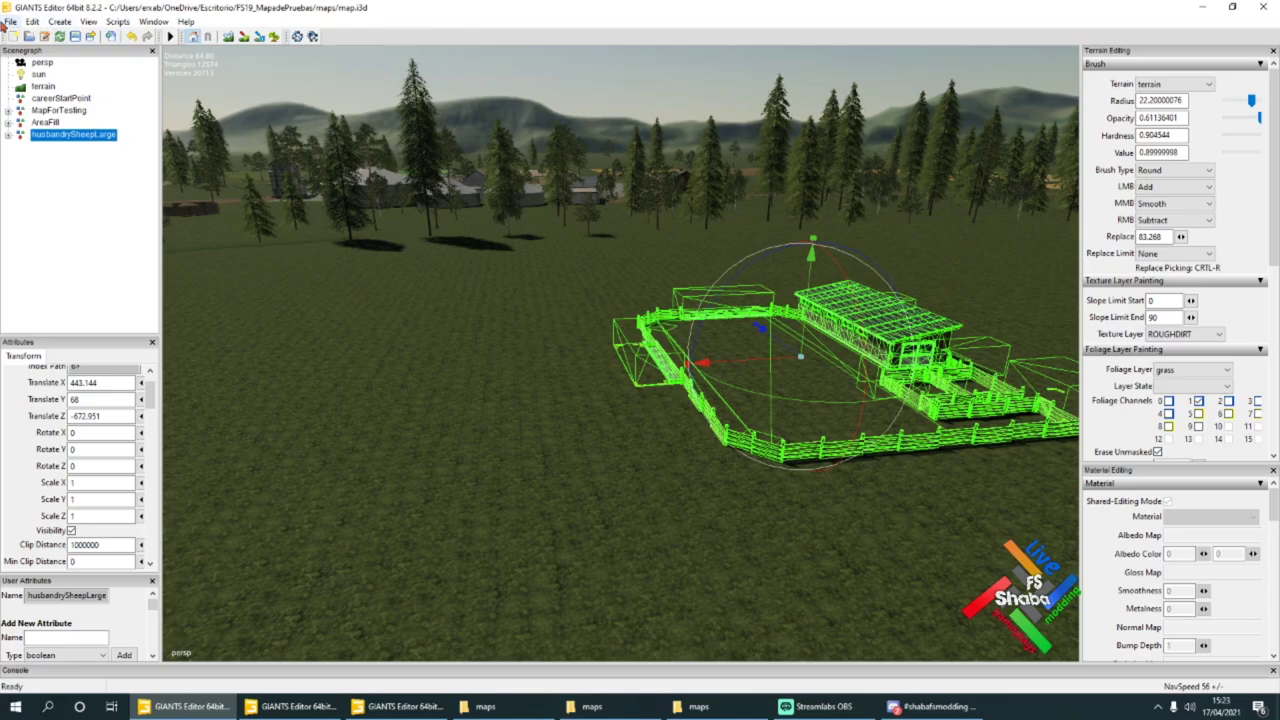
left_click(131, 37)
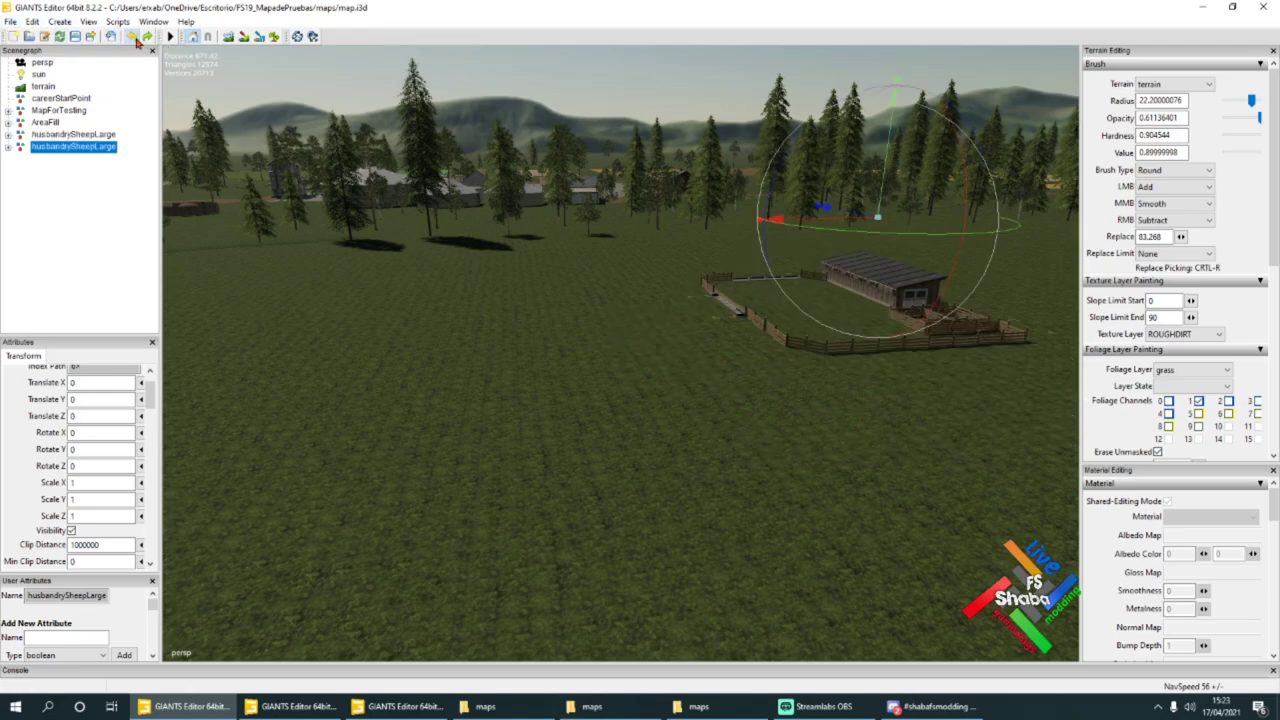
Step: Reposition the original husbandrySheepLarge on the field and place the newly imported one on the grass beside it using Interactive Placement
left_click(112, 135)
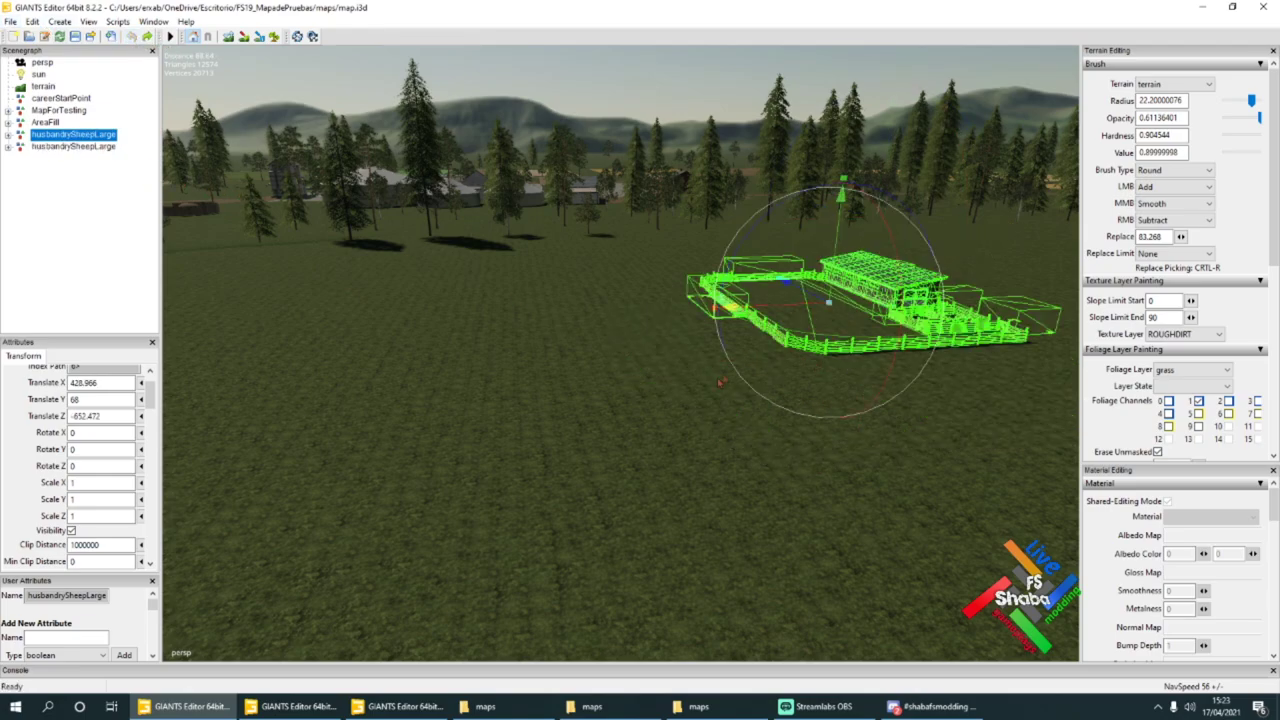
key("ctrl+b")
left_click(101, 147)
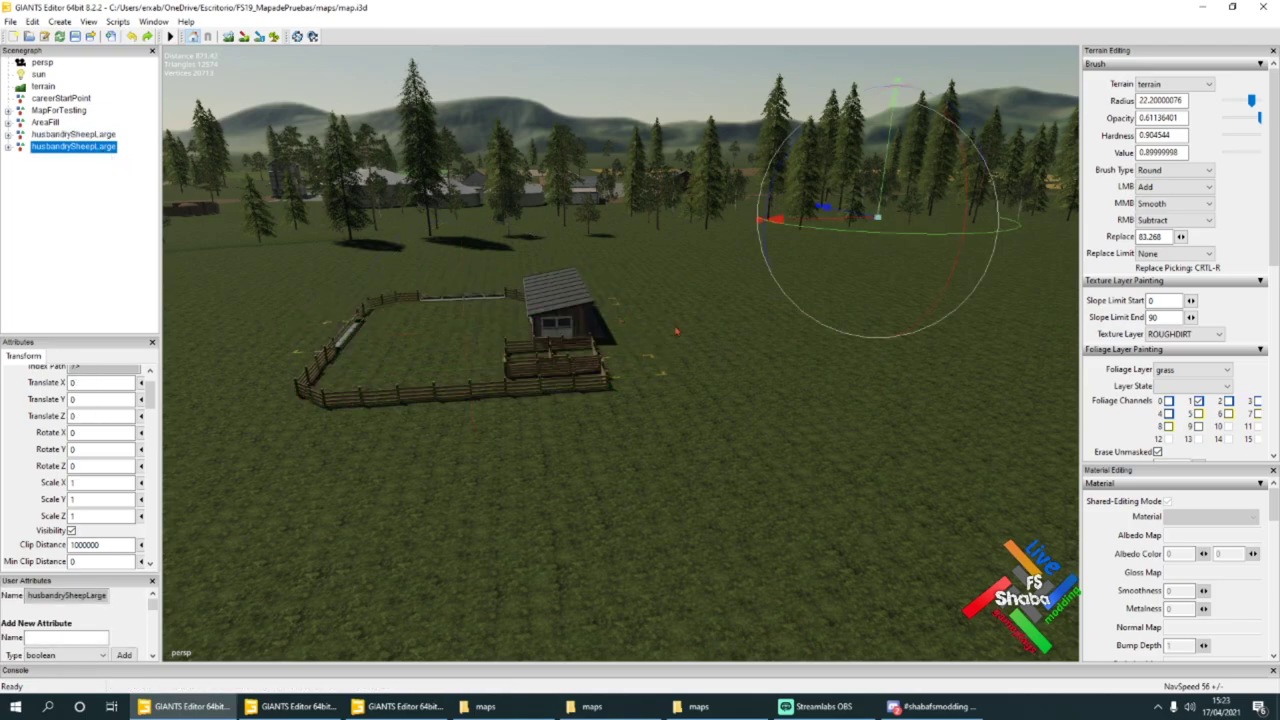
key("ctrl+b")
left_click_drag(990, 355, 793, 416, "alt")
left_click_drag(779, 346, 728, 306)
Step: Expand the newly imported husbandrySheepLarge in the scenegraph and select its visuals group
left_click(86, 147)
left_click_drag(925, 325, 746, 386, "alt")
scroll(752, 395, "up", 5)
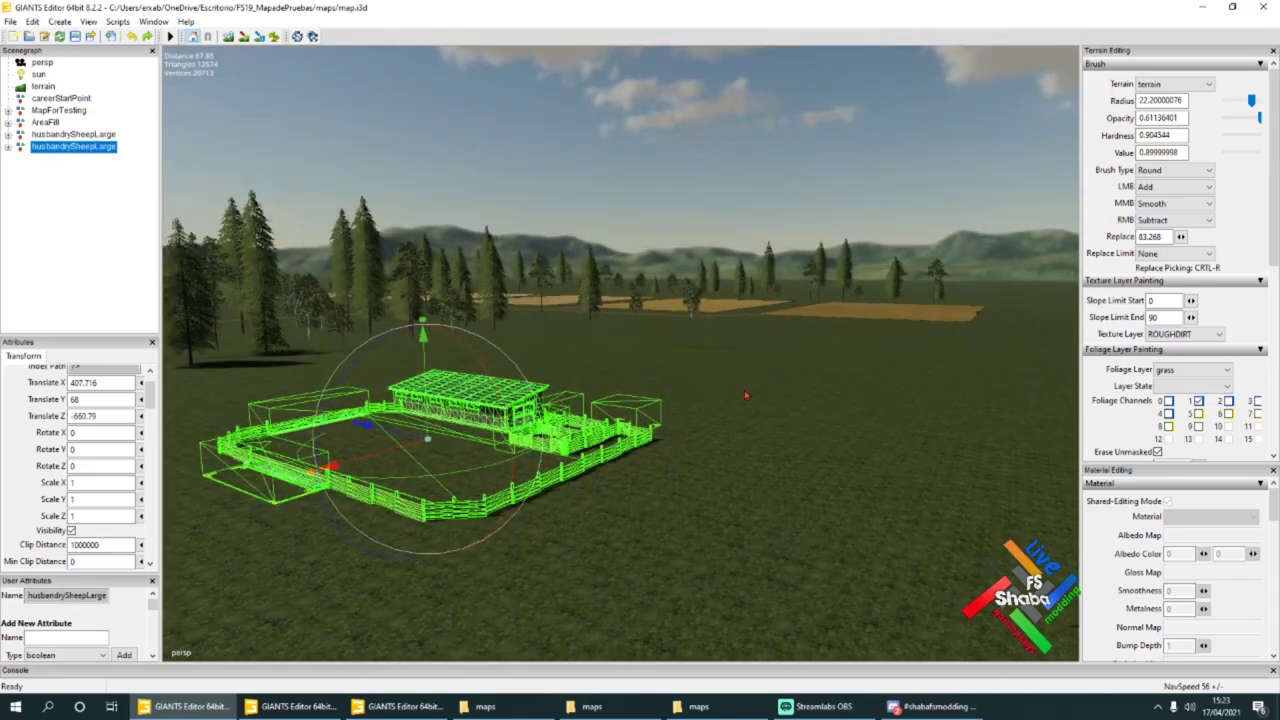
left_click_drag(648, 427, 752, 410, "alt")
scroll(652, 397, "down", 4)
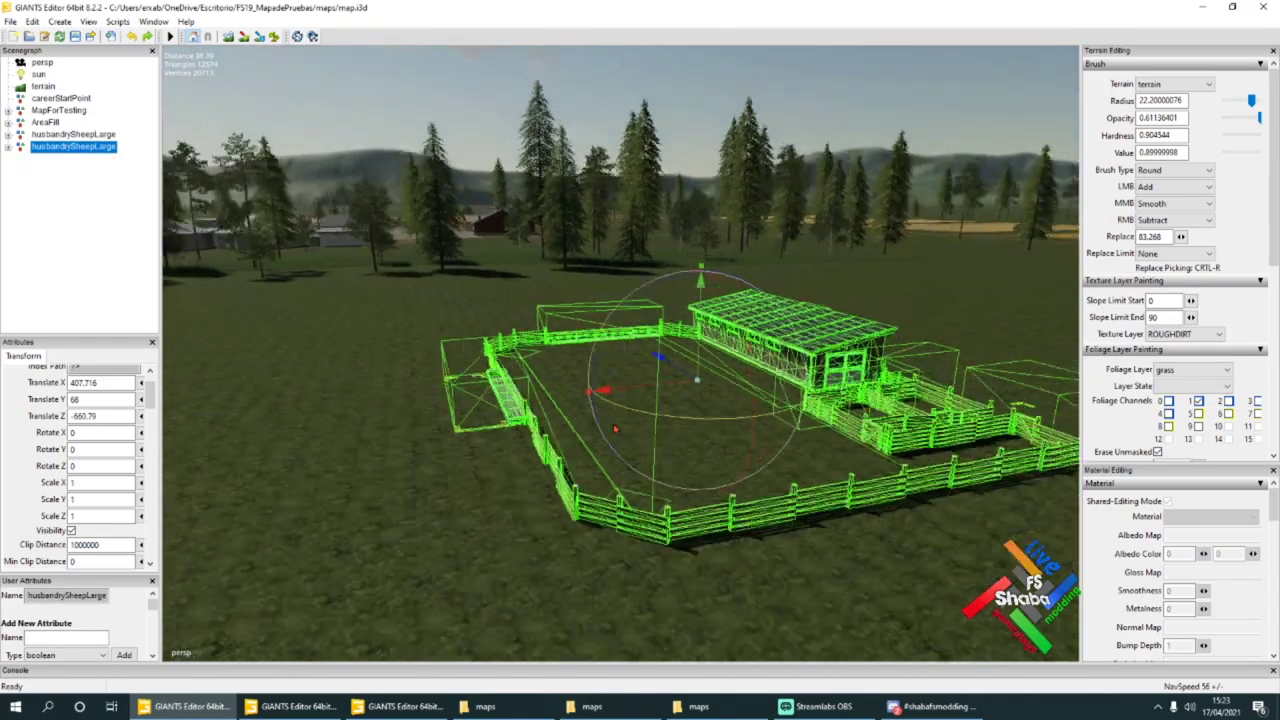
left_click_drag(617, 430, 733, 380, "alt")
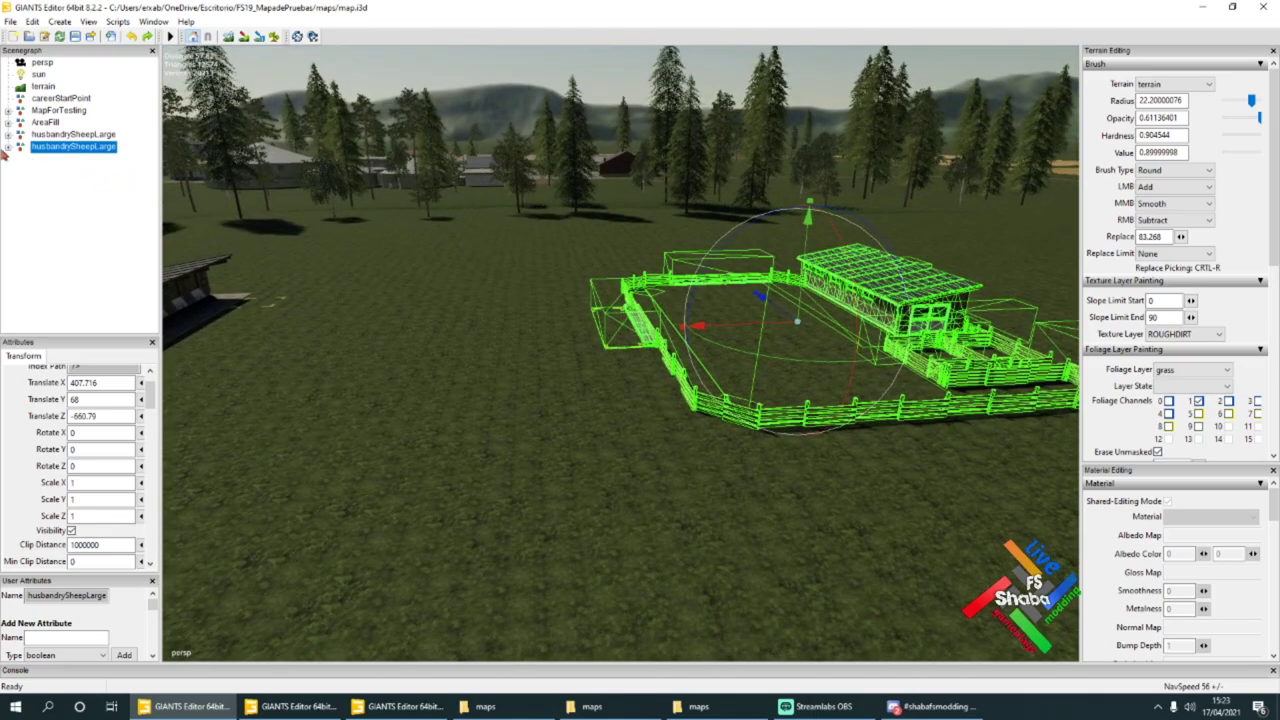
left_click(8, 148)
left_click(50, 162)
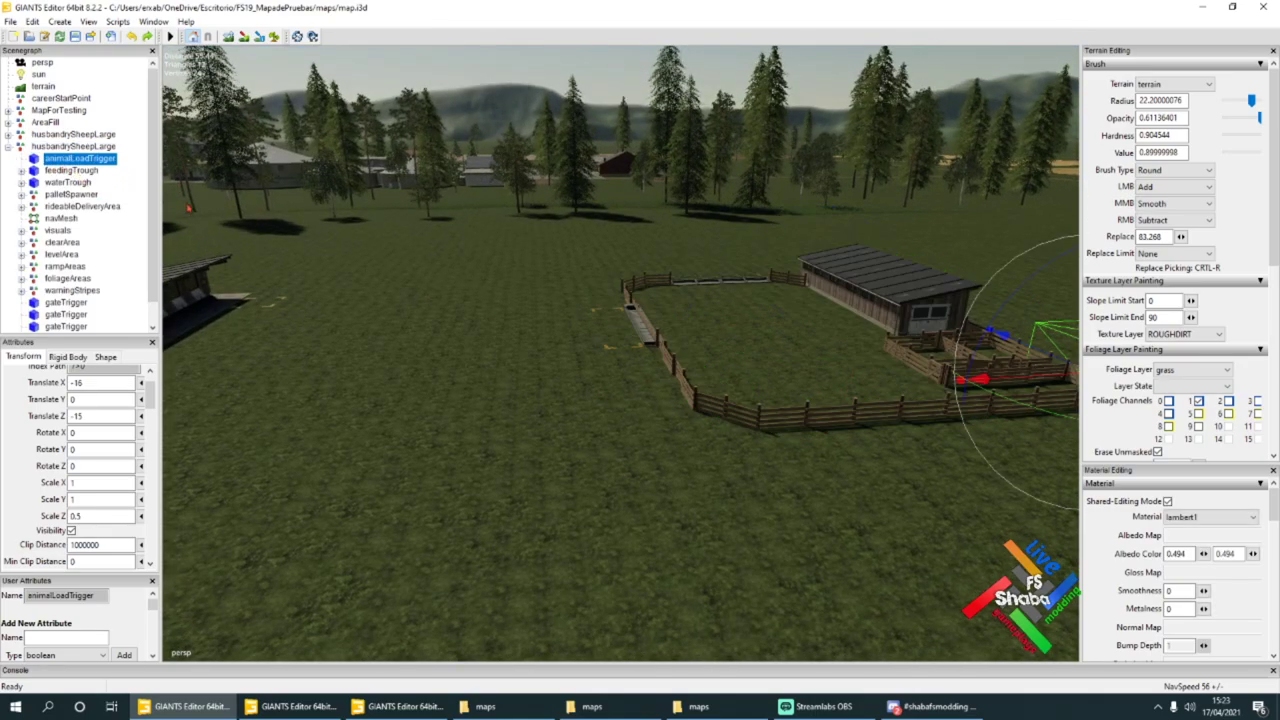
left_click(57, 231)
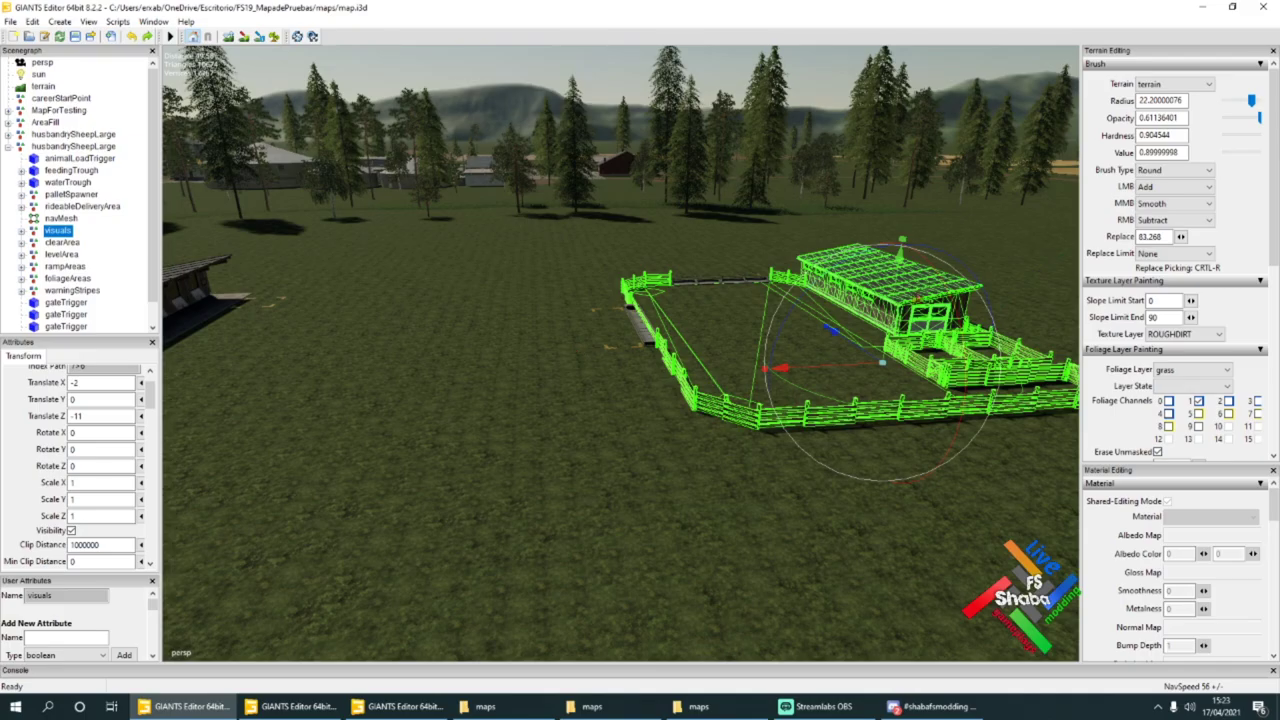
left_click_drag(620, 360, 720, 330, "alt")
scroll(620, 355, "up", 4)
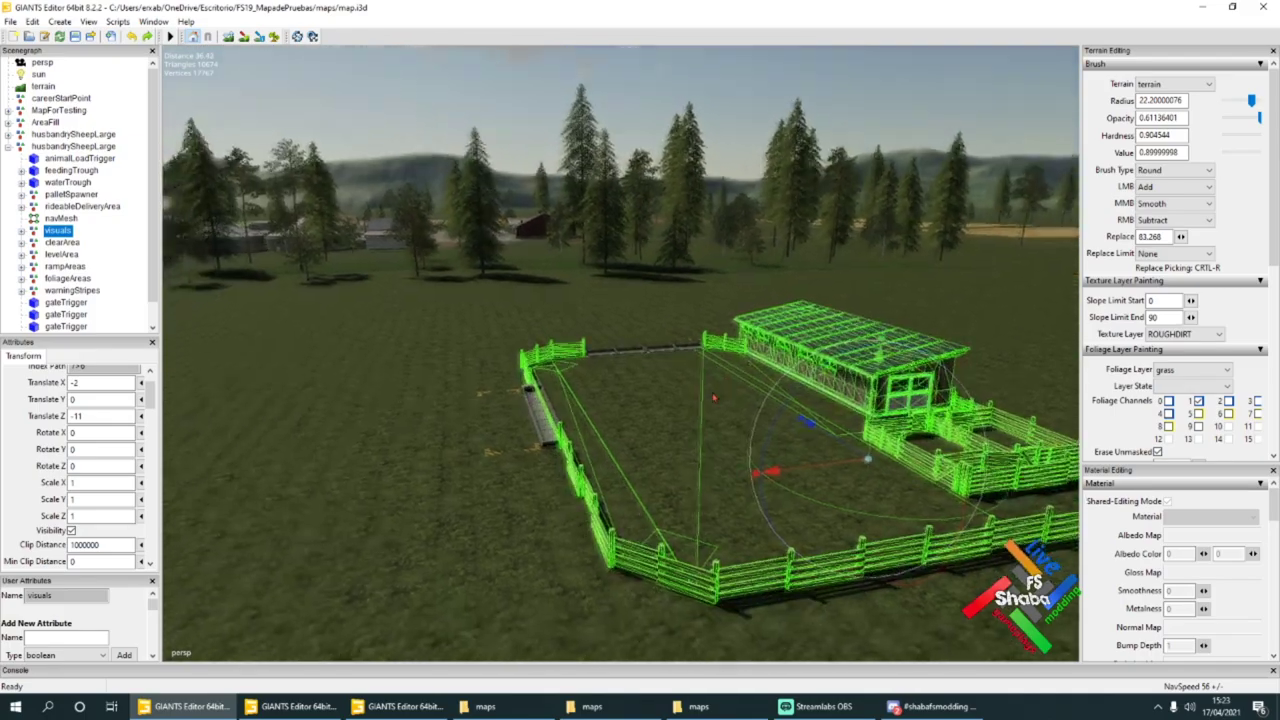
scroll(620, 355, "down", 2)
scroll(540, 345, "down", 2)
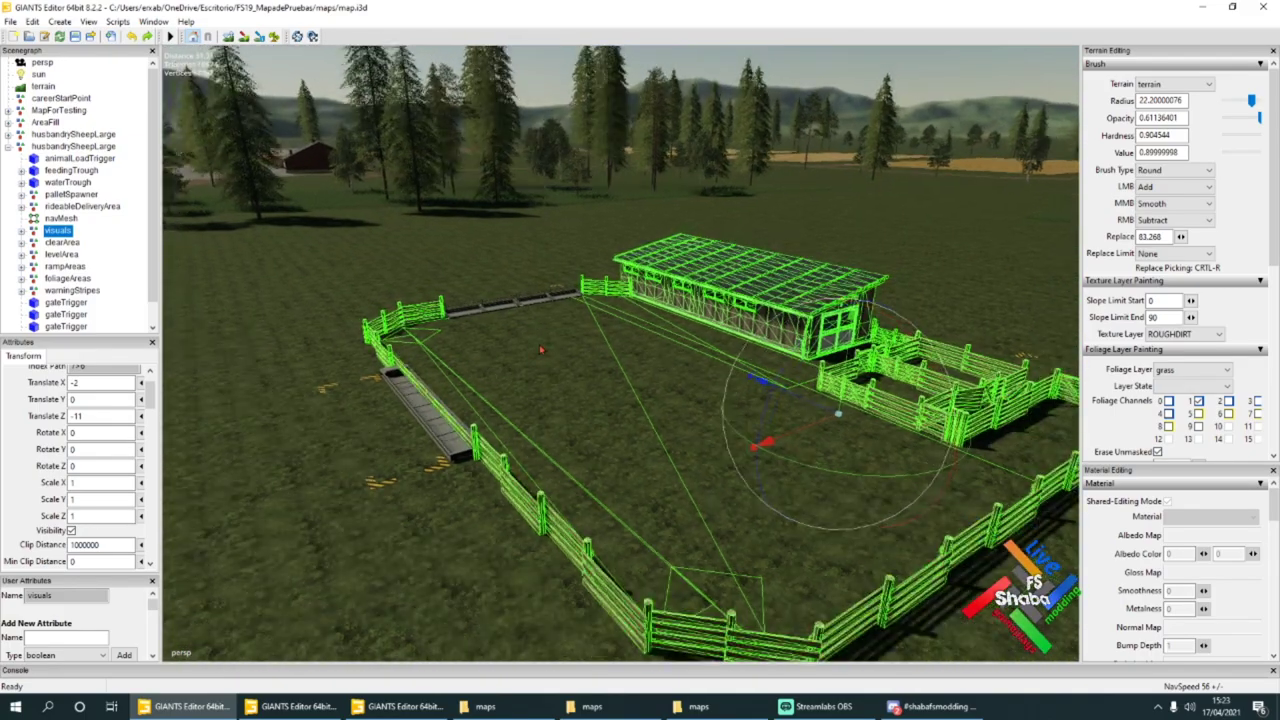
Step: Delete the enclosure fence pieces in the visuals fences group, from the first sheepFencePole through the last sheepFence6m
left_click(21, 231)
left_click(60, 243)
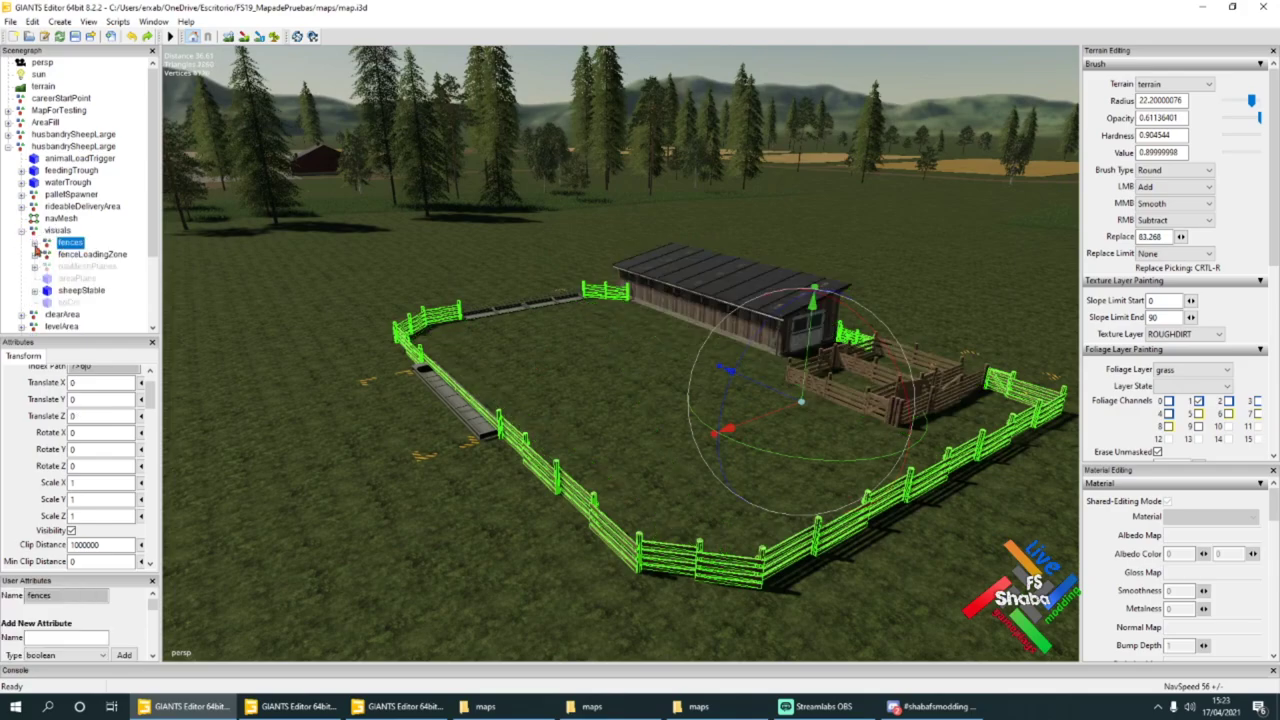
left_click(34, 243)
left_click(90, 255)
scroll(115, 272, "down", 2)
left_click(102, 230)
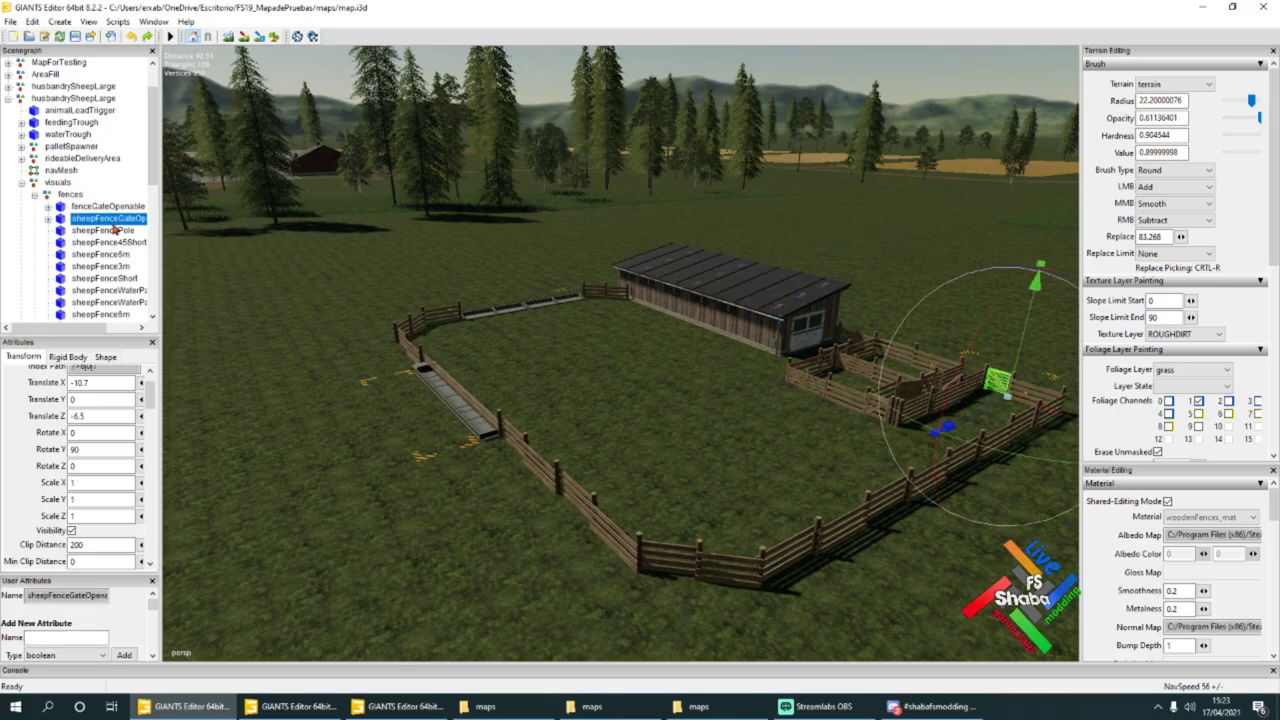
scroll(125, 240, "down", 8)
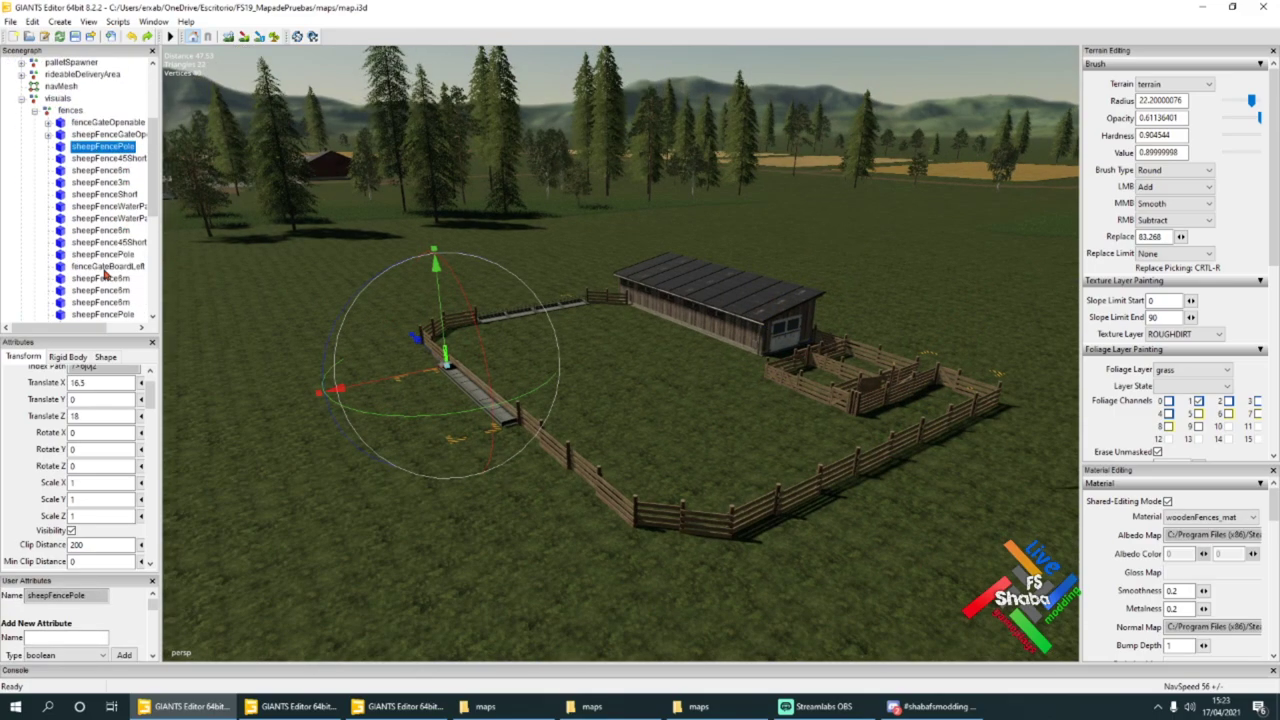
left_click(124, 207, "shift")
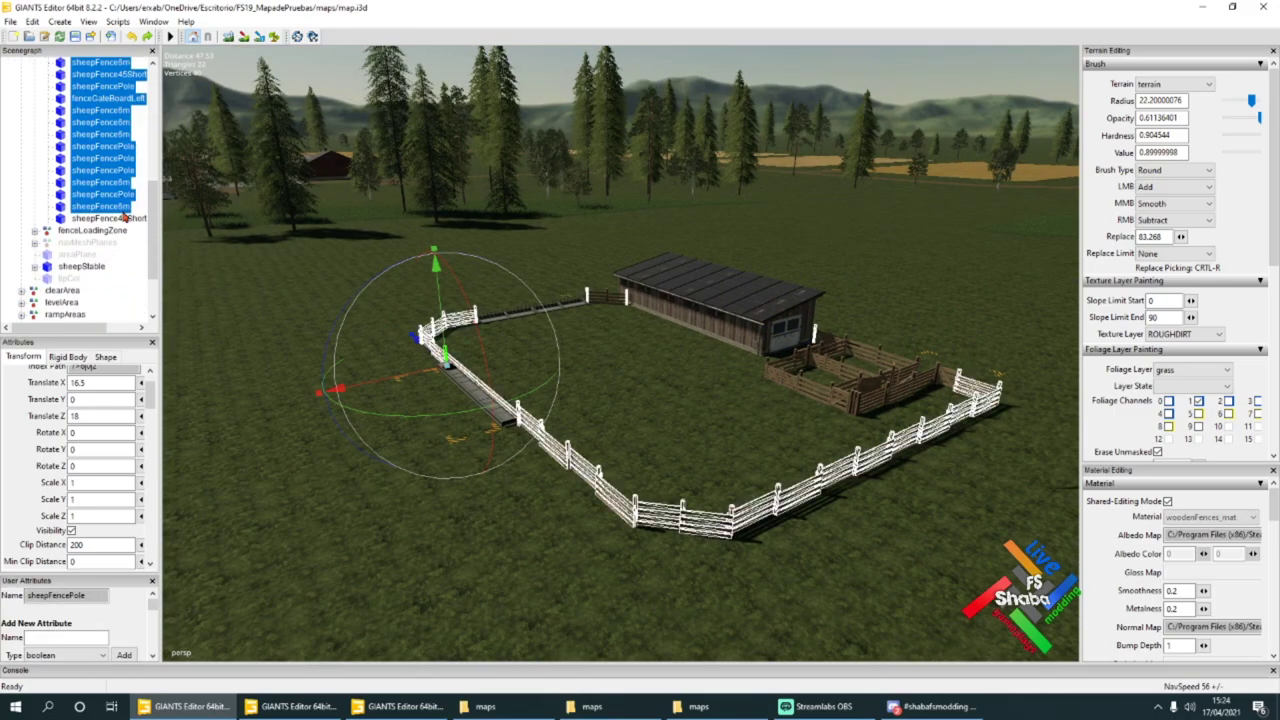
left_click(33, 22)
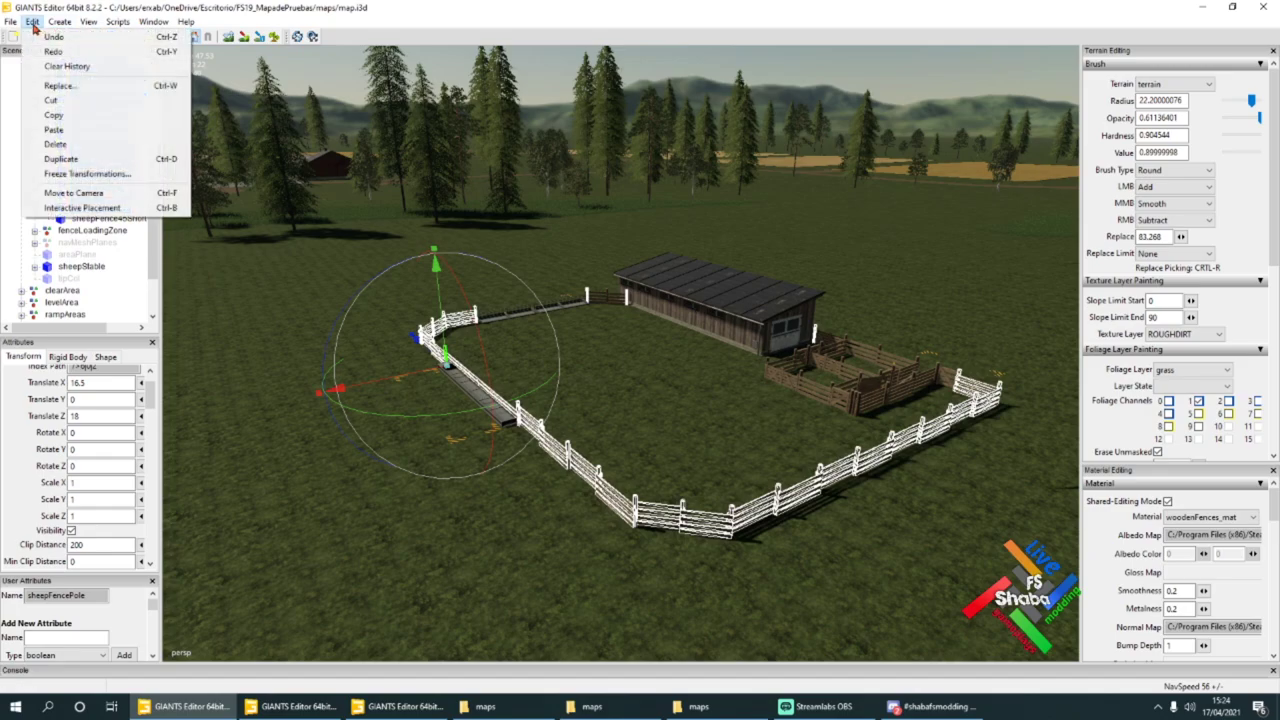
left_click(60, 146)
Step: Select the fenceLoadingZone group of the small pen beside the stable and collapse its contents in the scenegraph
left_click_drag(442, 343, 677, 382, "alt")
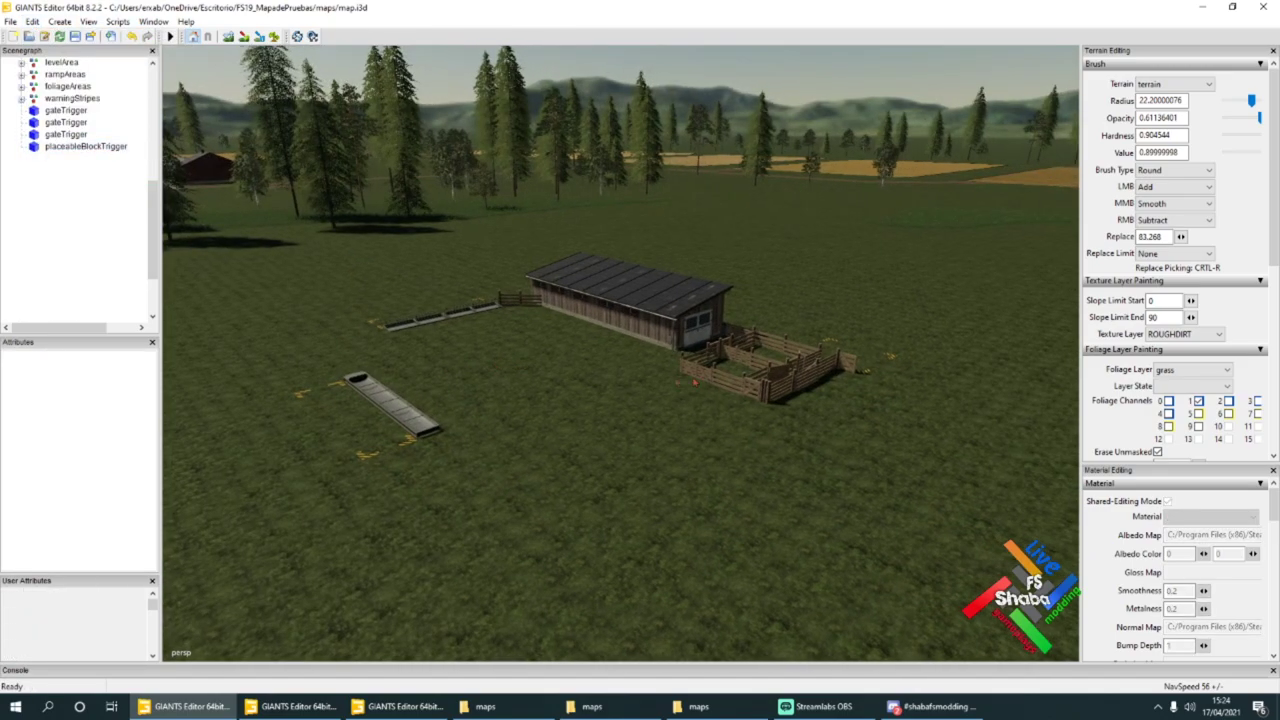
left_click(77, 99)
left_click(818, 378)
scroll(100, 130, "up", 5)
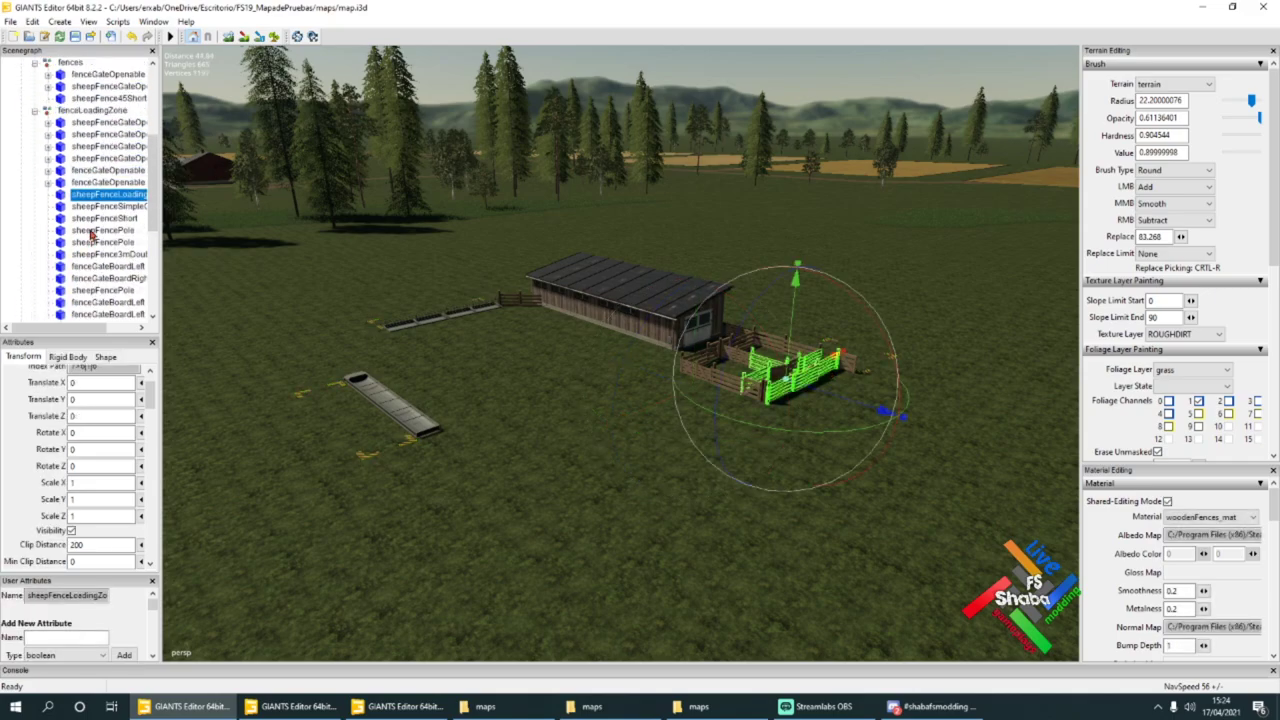
left_click(68, 147)
left_click(35, 148)
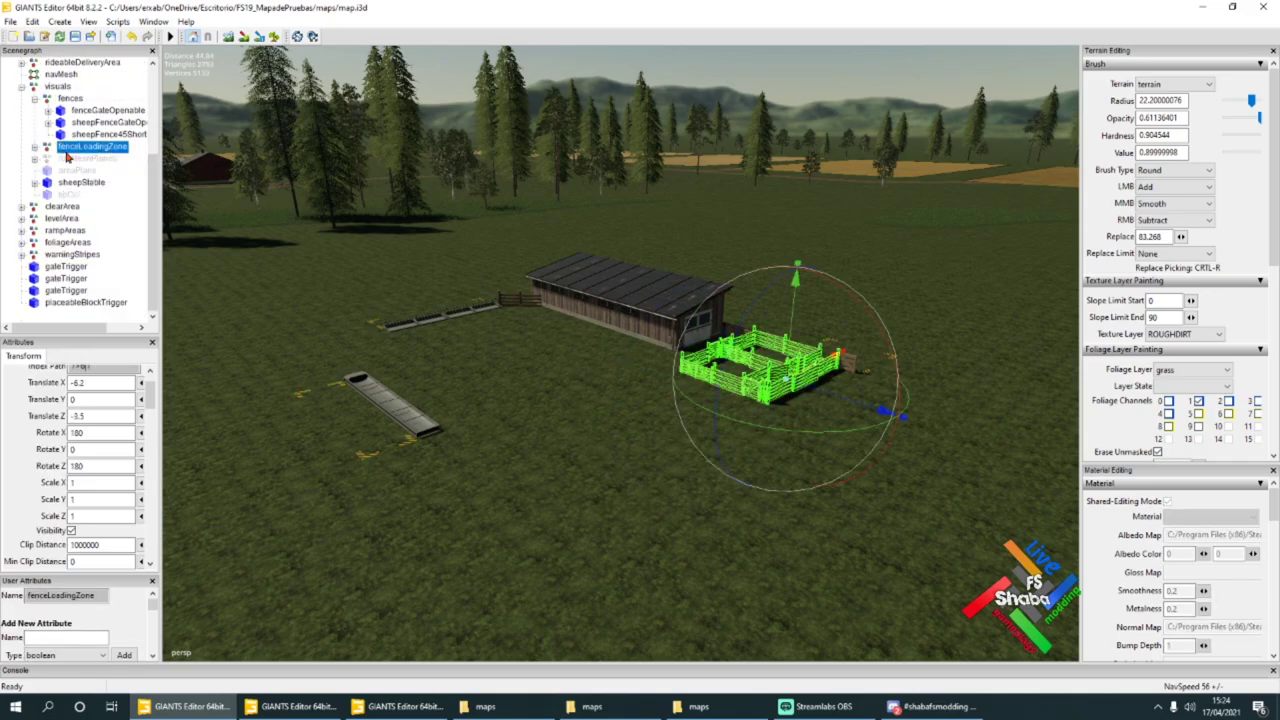
Step: Delete the sheepFenceGateOpenable gate beside the loading pen's ramp from the sheep husbandry's fences group
middle_click_drag(466, 333, 310, 335, "alt")
scroll(310, 335, "up", 5)
left_click_drag(310, 335, 435, 428, "alt")
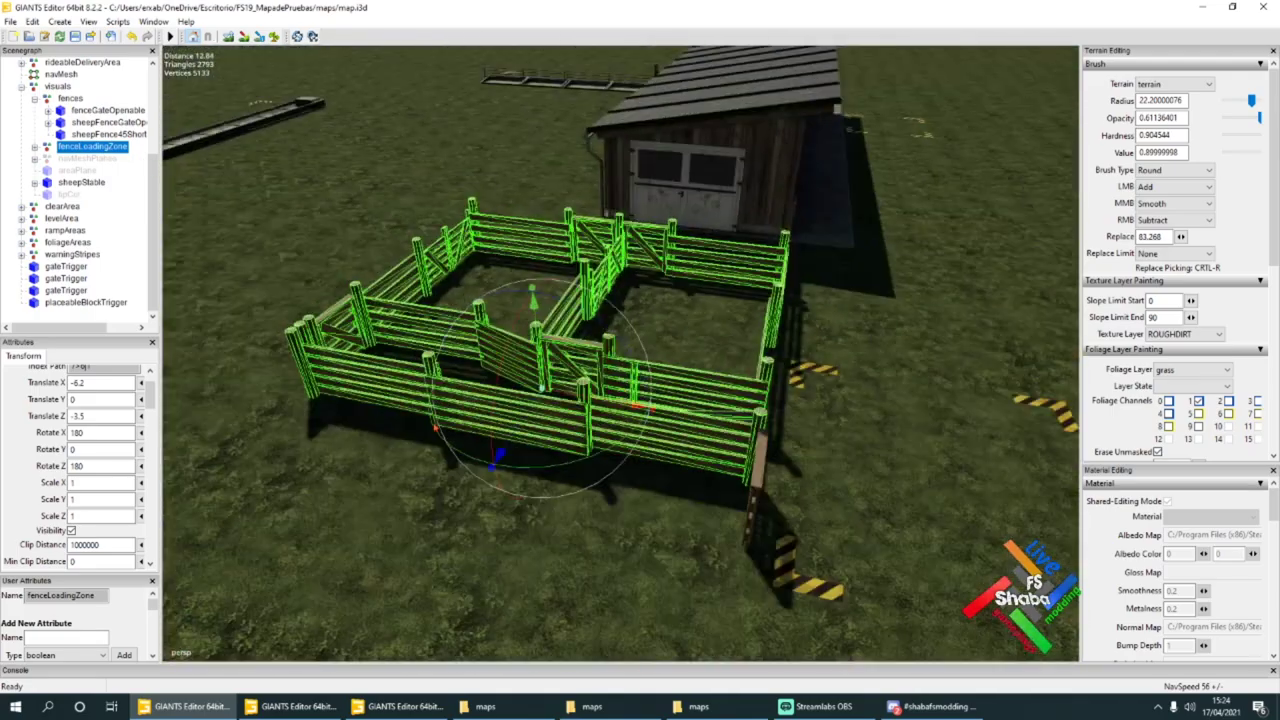
scroll(576, 389, "down", 2)
left_click_drag(682, 421, 527, 407, "alt")
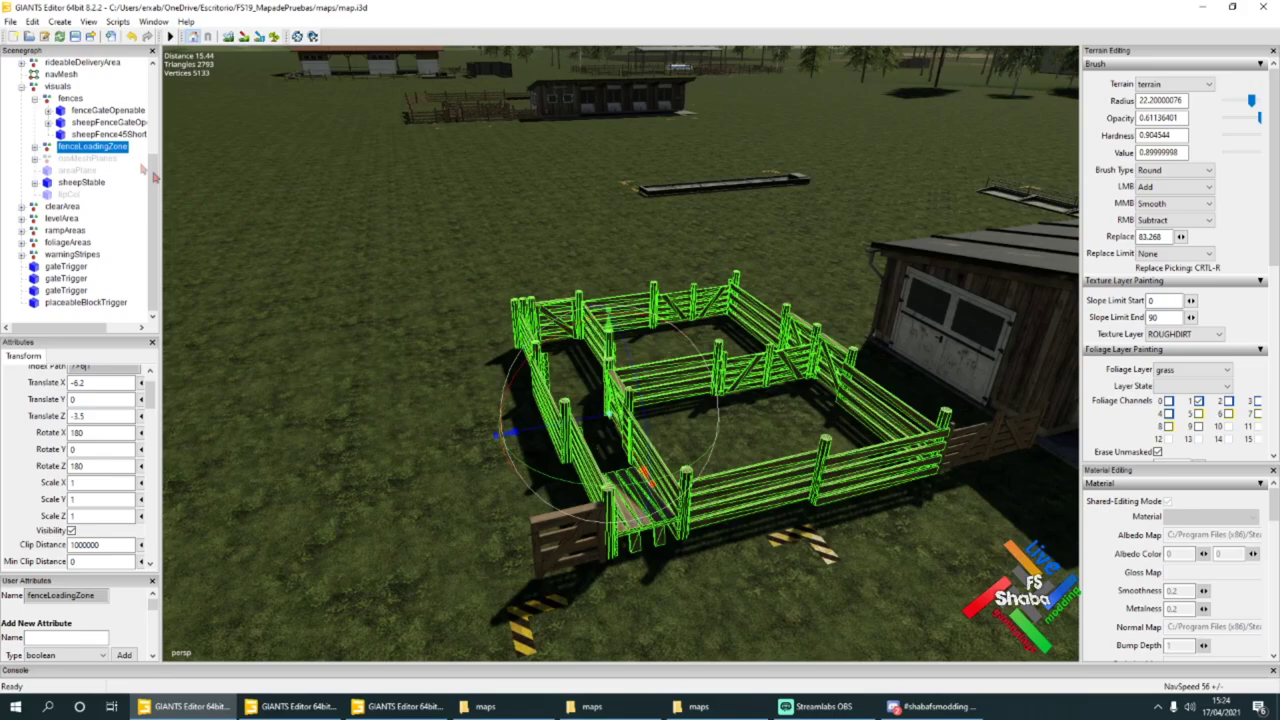
left_click(78, 187)
left_click(112, 134)
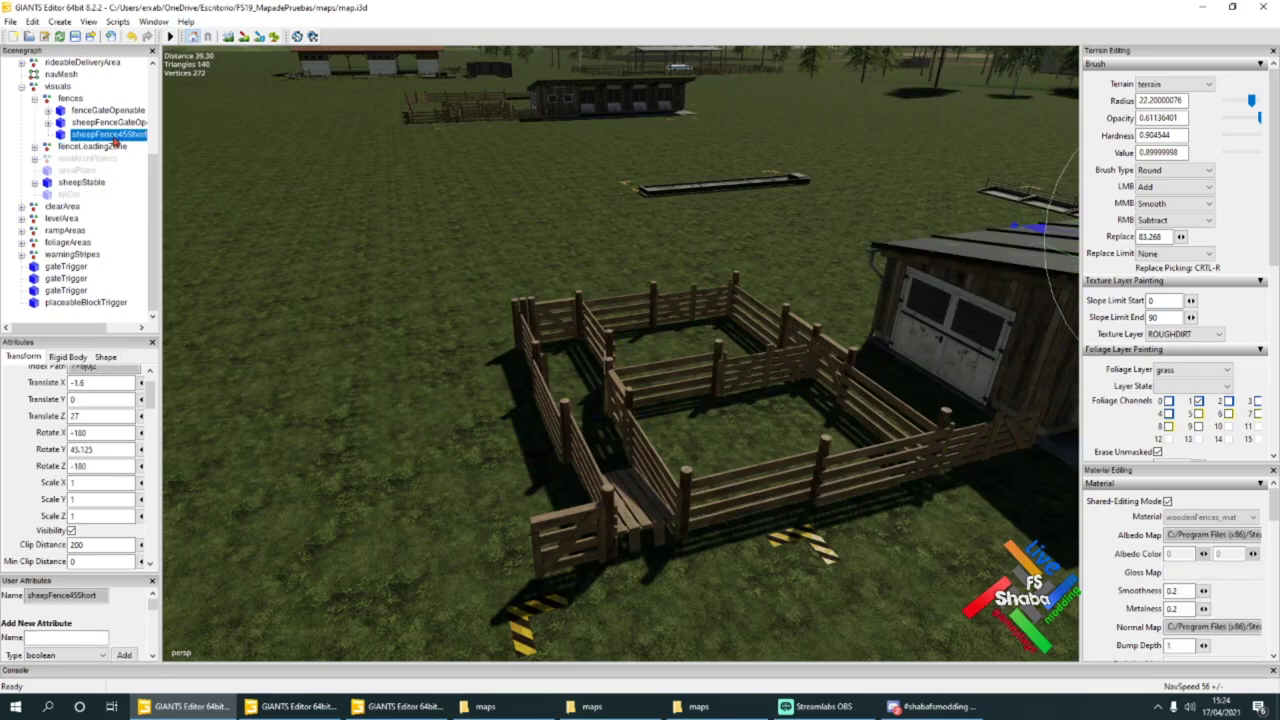
left_click(112, 123)
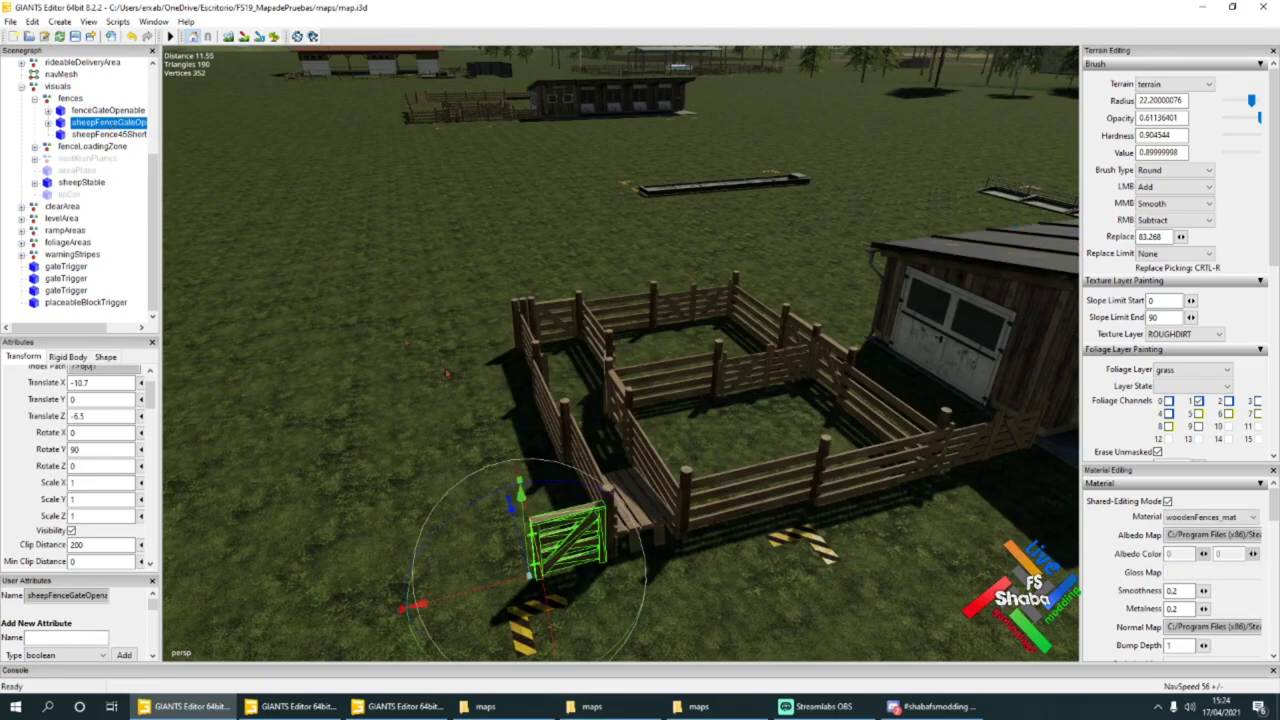
left_click_drag(494, 406, 504, 415, "alt")
left_click(32, 21)
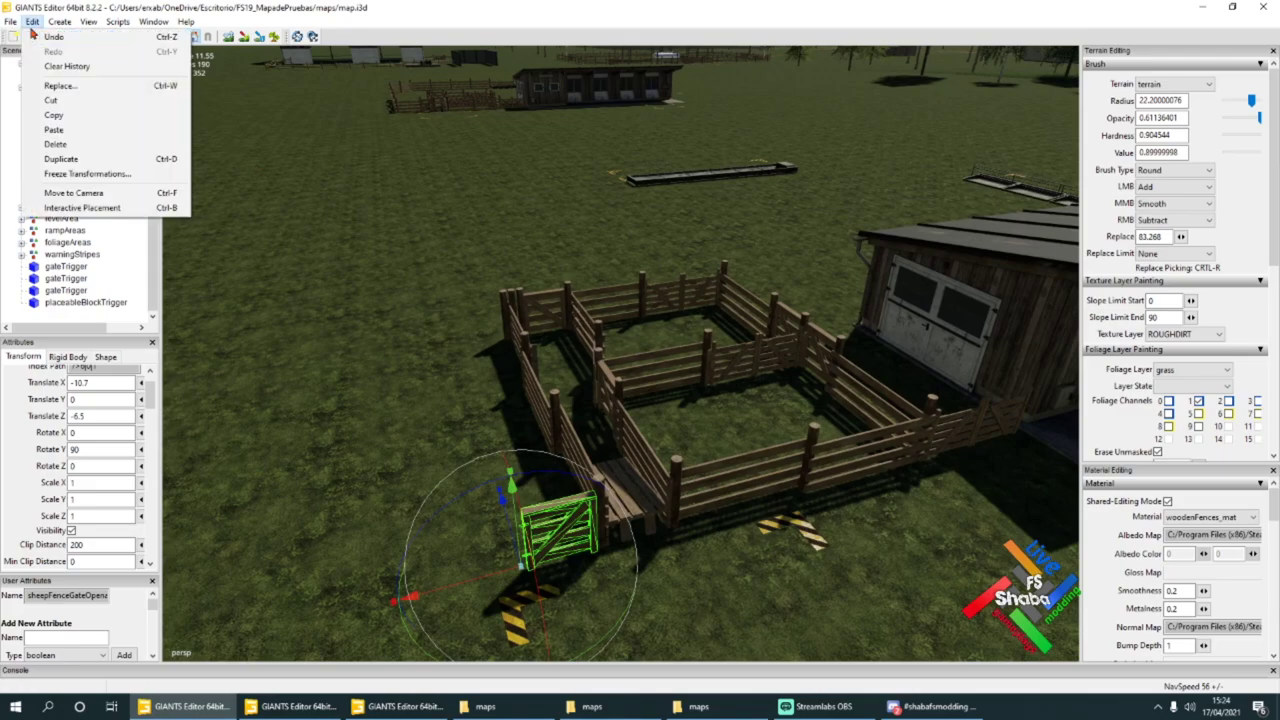
left_click(55, 143)
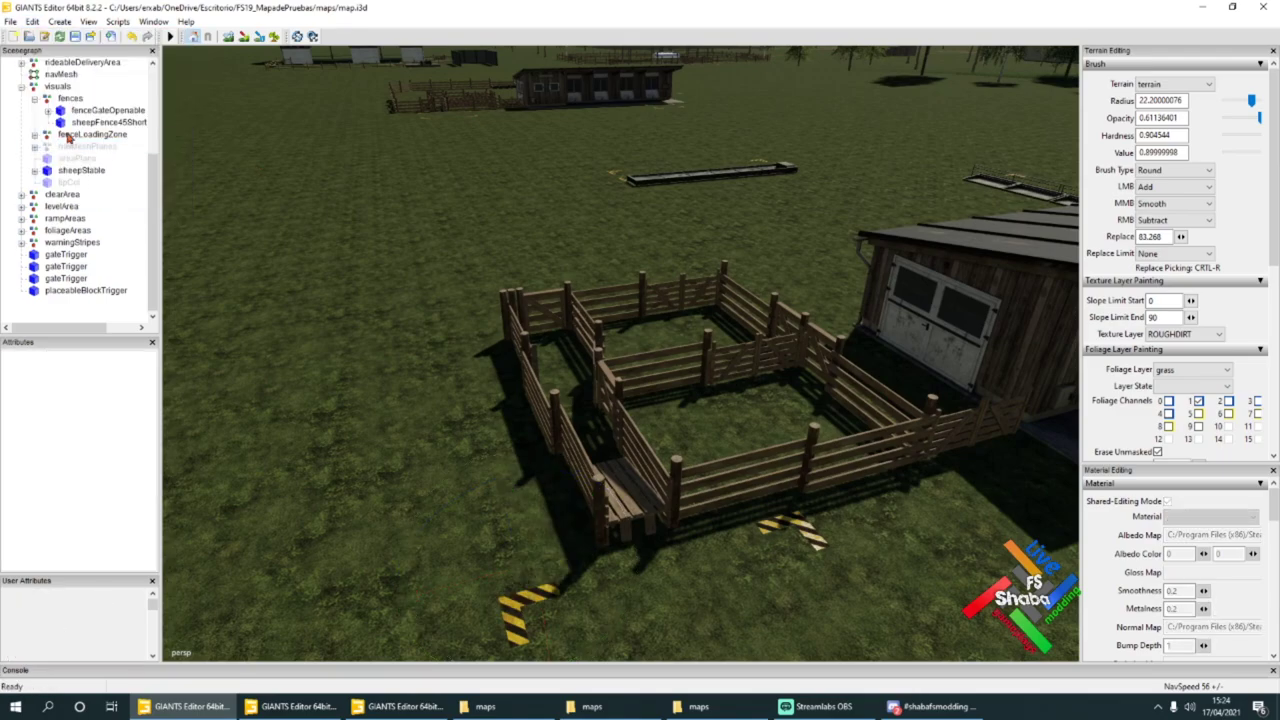
Step: Delete the sheepFence45Short piece at the stable's corner from the fences group
left_click(85, 123)
mouse_move(490, 350)
left_mouse_down("alt")
mouse_move(560, 209)
mouse_move(545, 290)
mouse_move(492, 352)
left_mouse_up("alt")
scroll(560, 209, "up", 5)
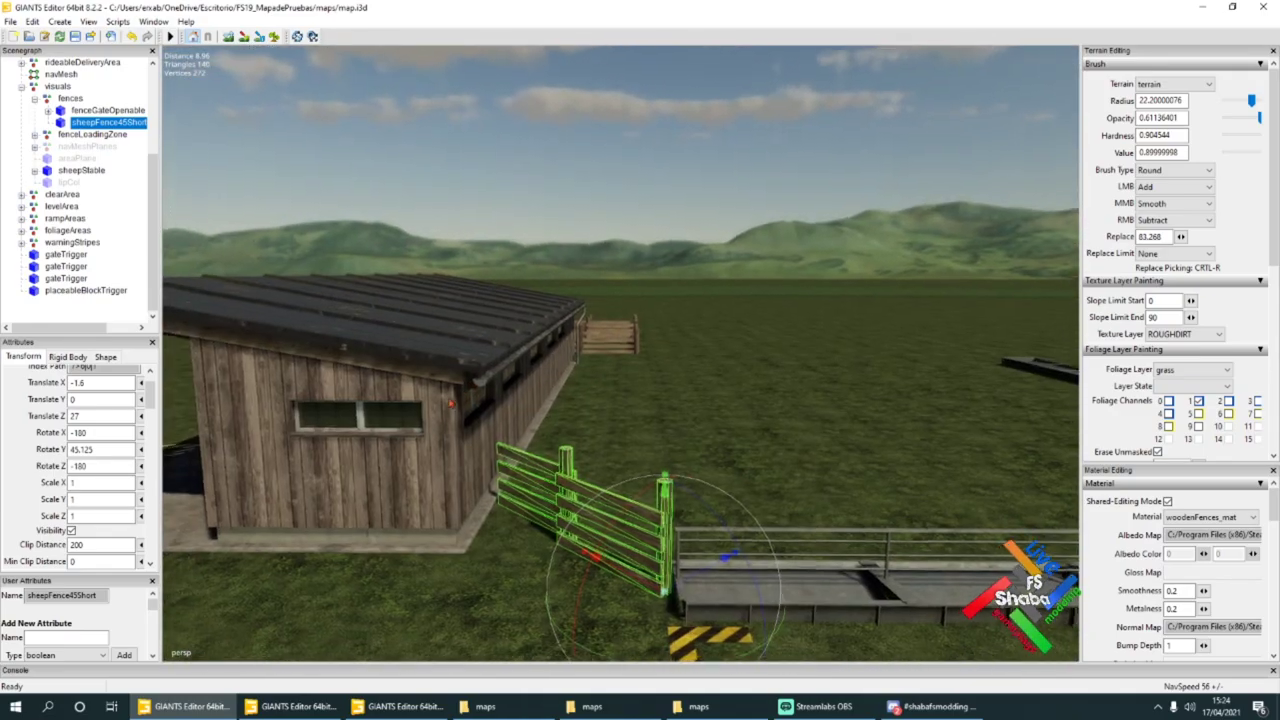
left_click(33, 21)
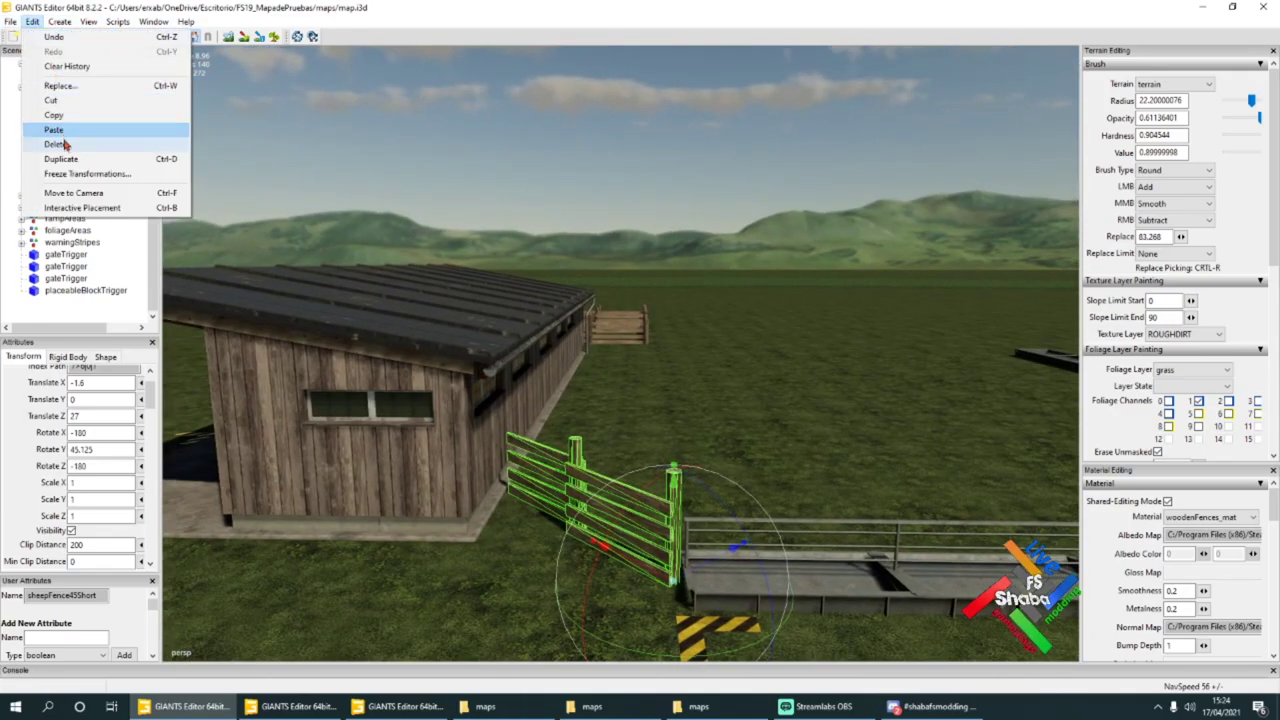
left_click(56, 143)
Step: Examine the fenceGateOpenable gate between pen and stable, and the adjoining fenceLoadingZone group
left_click(113, 112)
key("f")
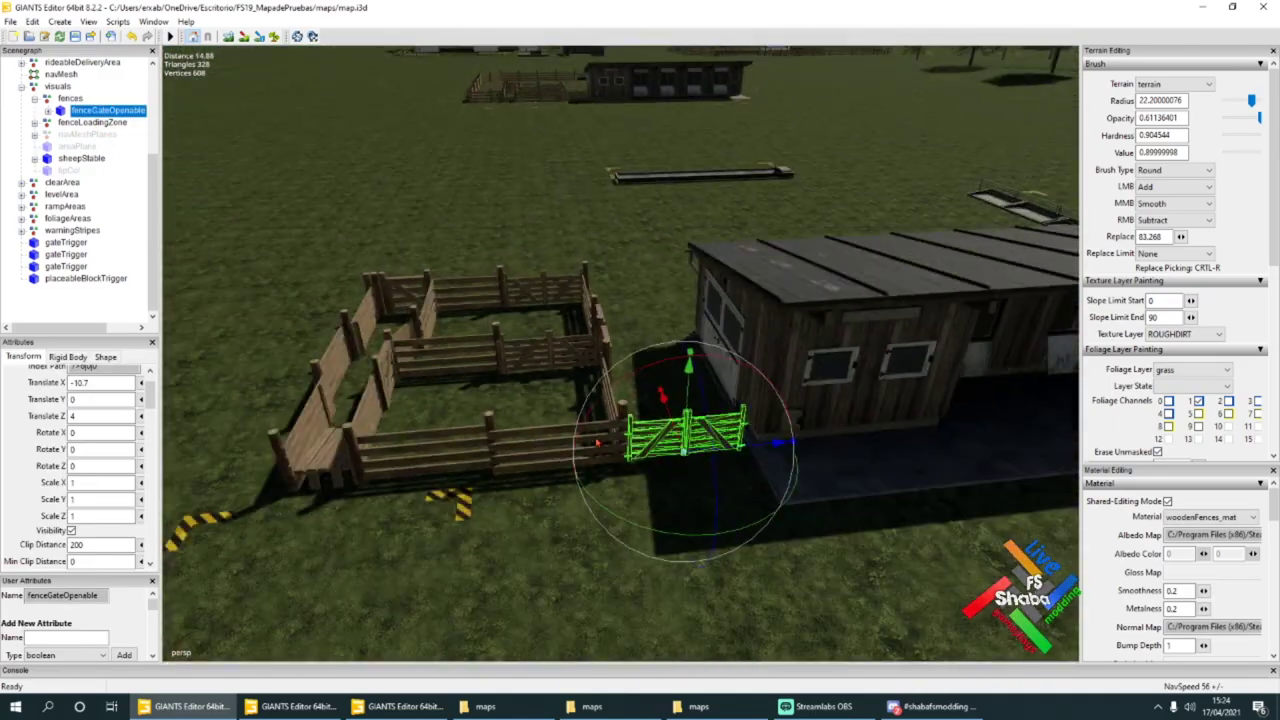
scroll(597, 442, "up", 4)
left_click_drag(597, 442, 620, 446, "alt")
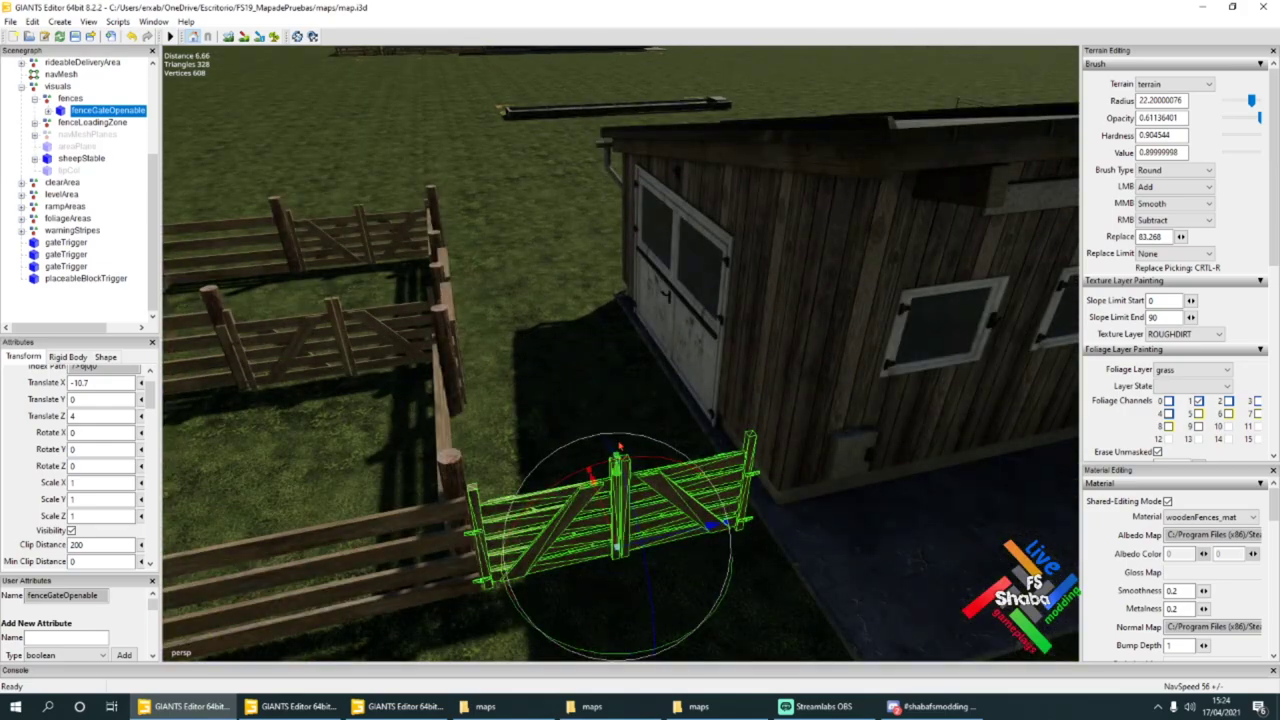
left_click(90, 122)
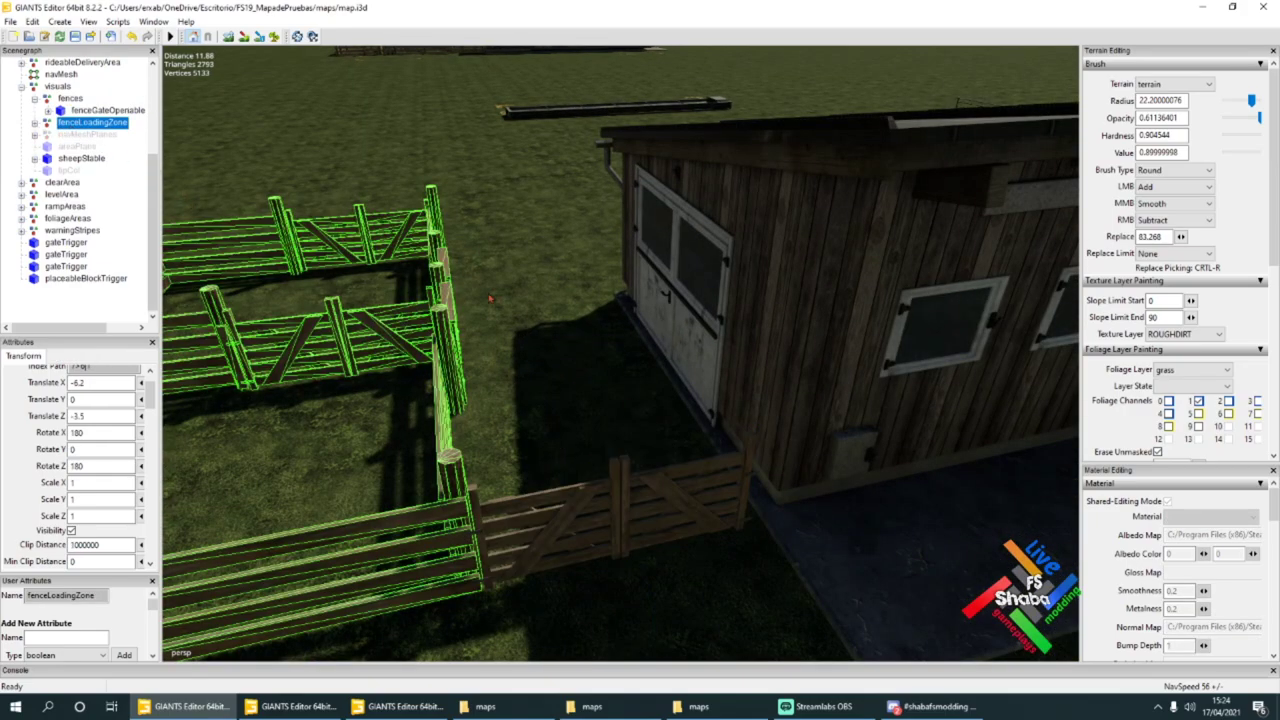
right_click_drag(498, 299, 170, 198)
Step: Delete the sheepStable building from the husbandry's visuals group
left_click(89, 160)
left_click_drag(597, 356, 704, 371, "alt")
scroll(663, 385, "down", 5)
scroll(620, 350, "up", 4)
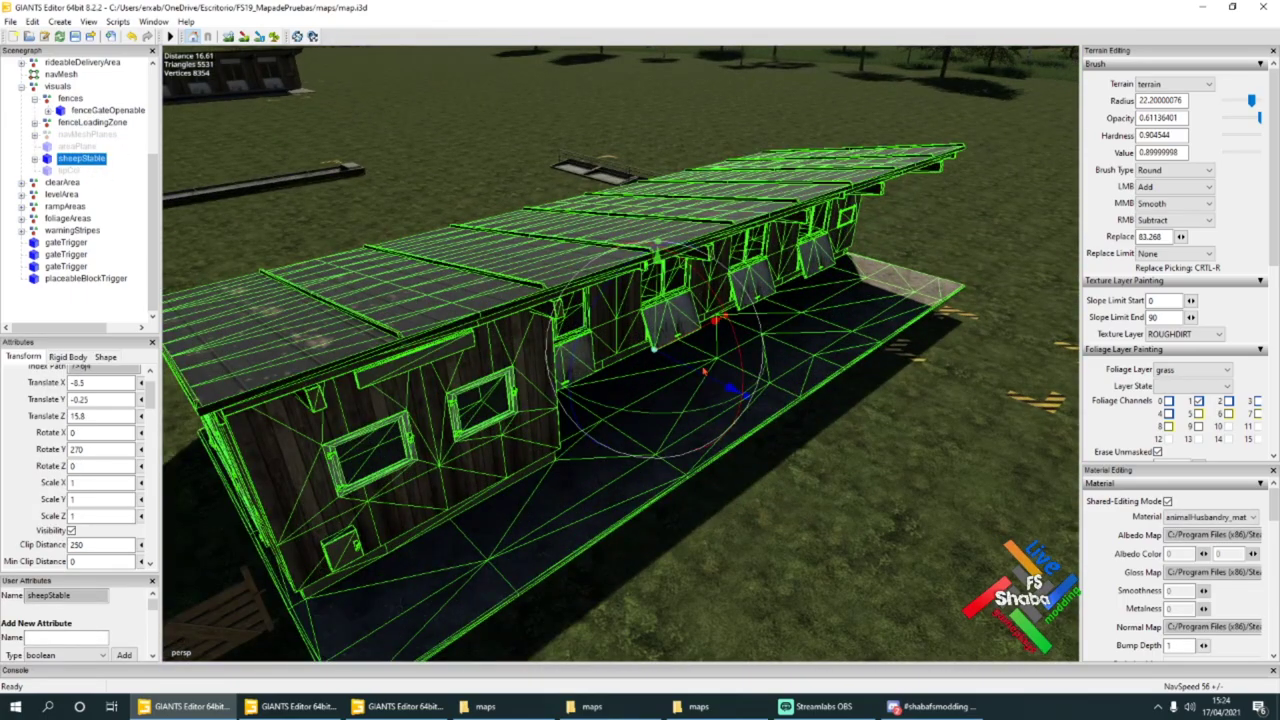
scroll(518, 337, "down", 3)
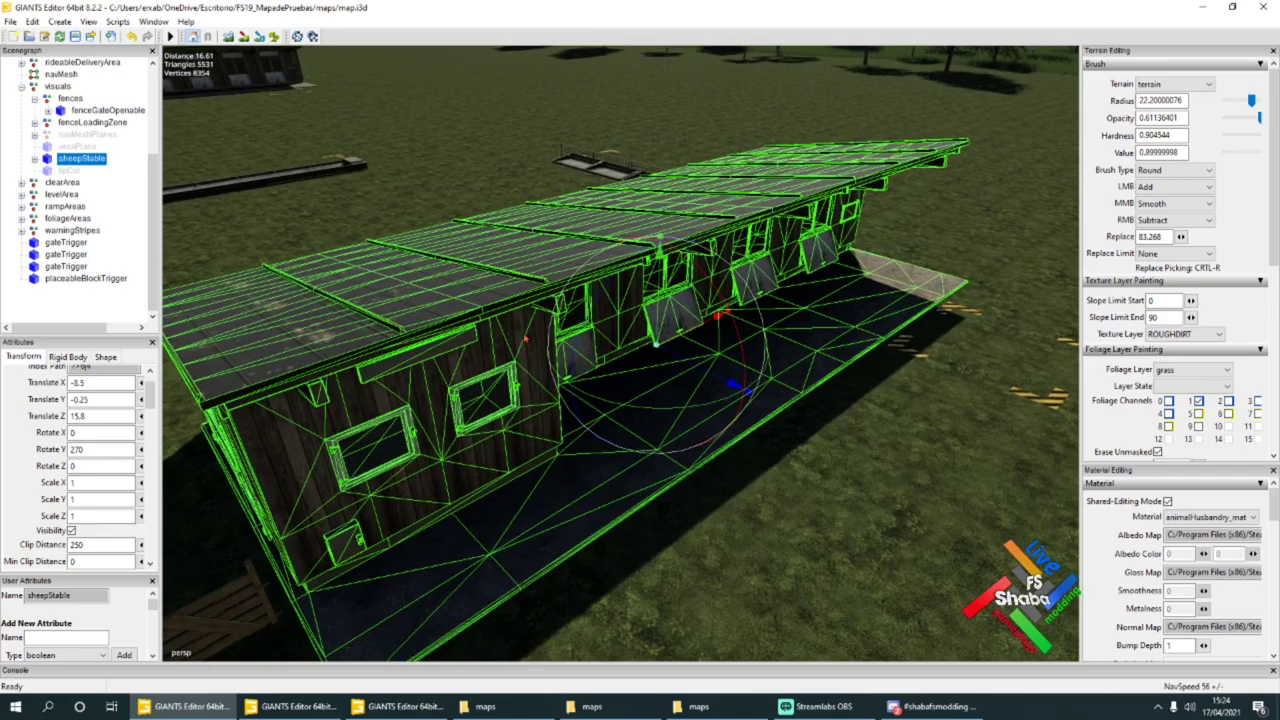
left_click(32, 21)
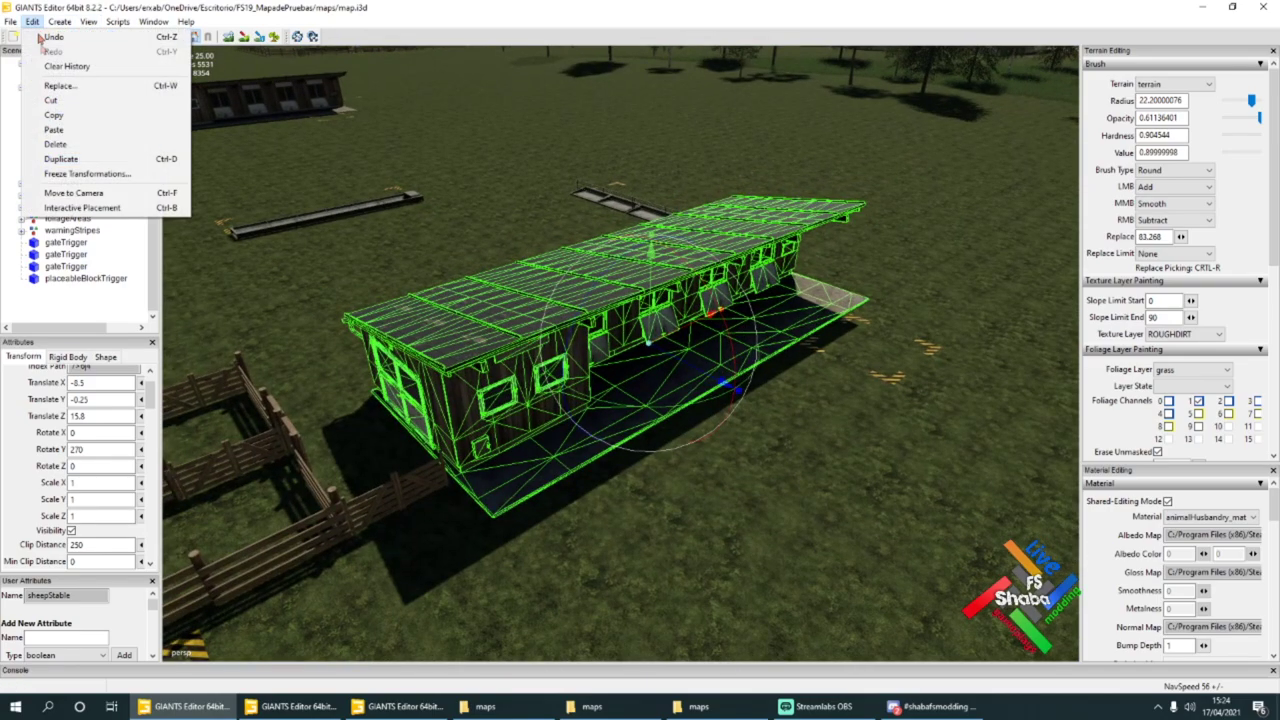
left_click(60, 150)
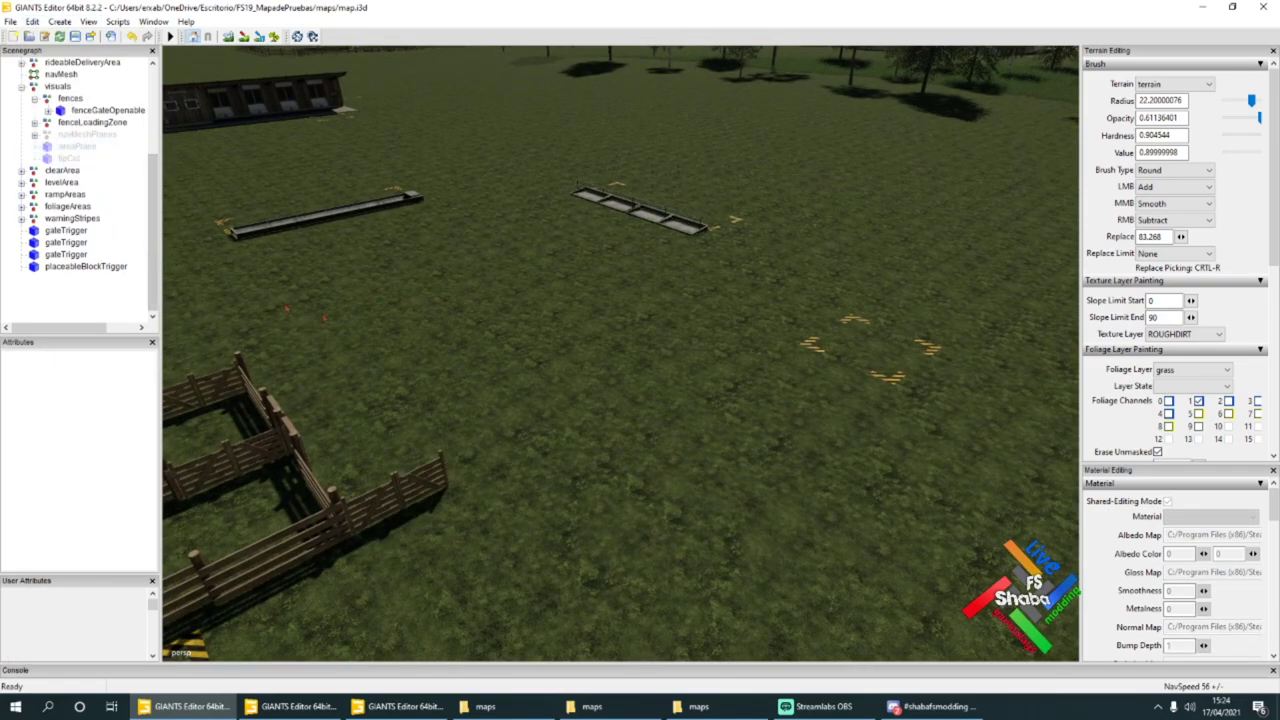
Step: Move the stripped husbandrySheepLarge to about X 406, Z -664 on the grass using Interactive Placement, and collapse it in the scenegraph
left_click_drag(320, 262, 457, 291, "alt")
scroll(457, 406, "up", 3)
left_click_drag(457, 406, 734, 457, "alt")
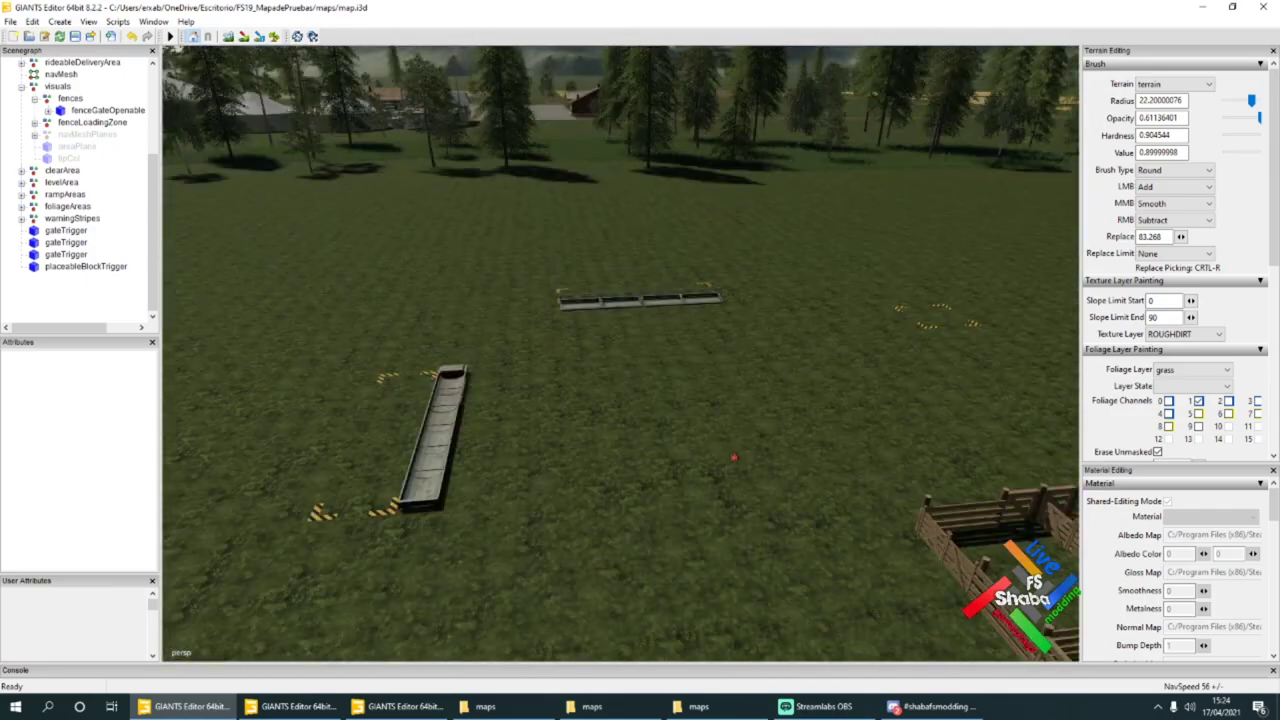
left_click(58, 86)
scroll(82, 117, "up", 3)
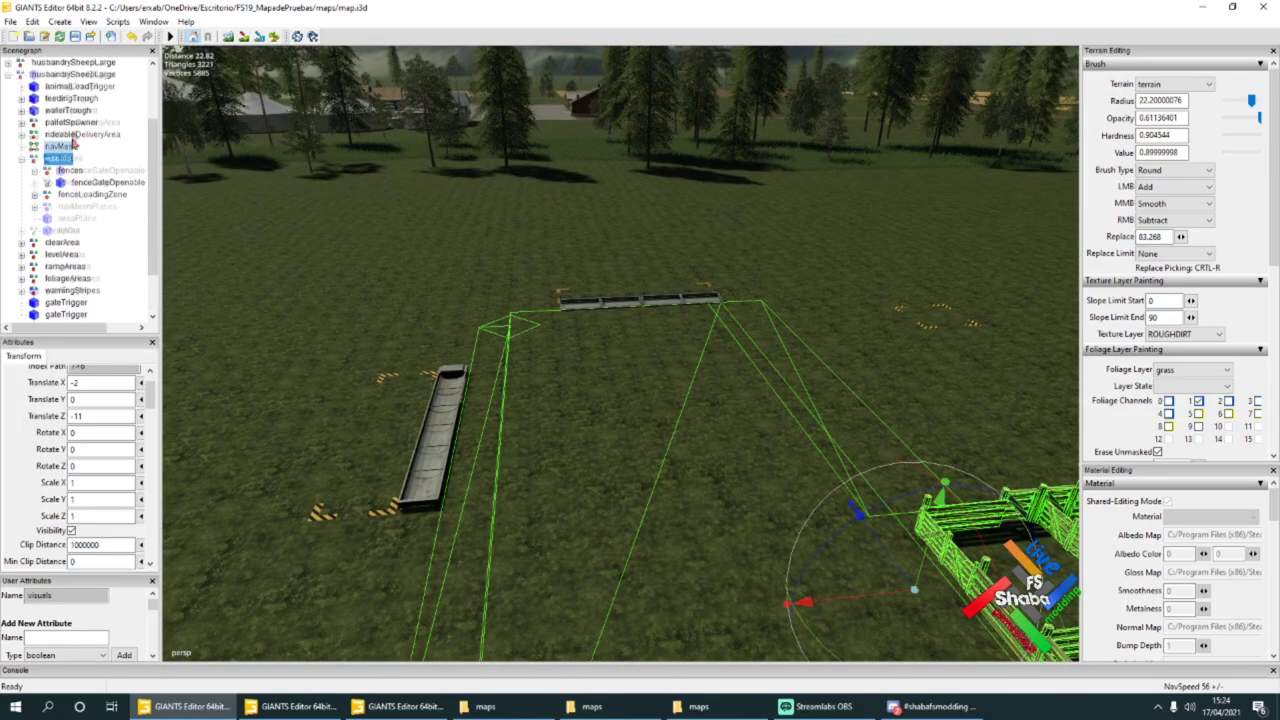
left_click(80, 111)
key("f")
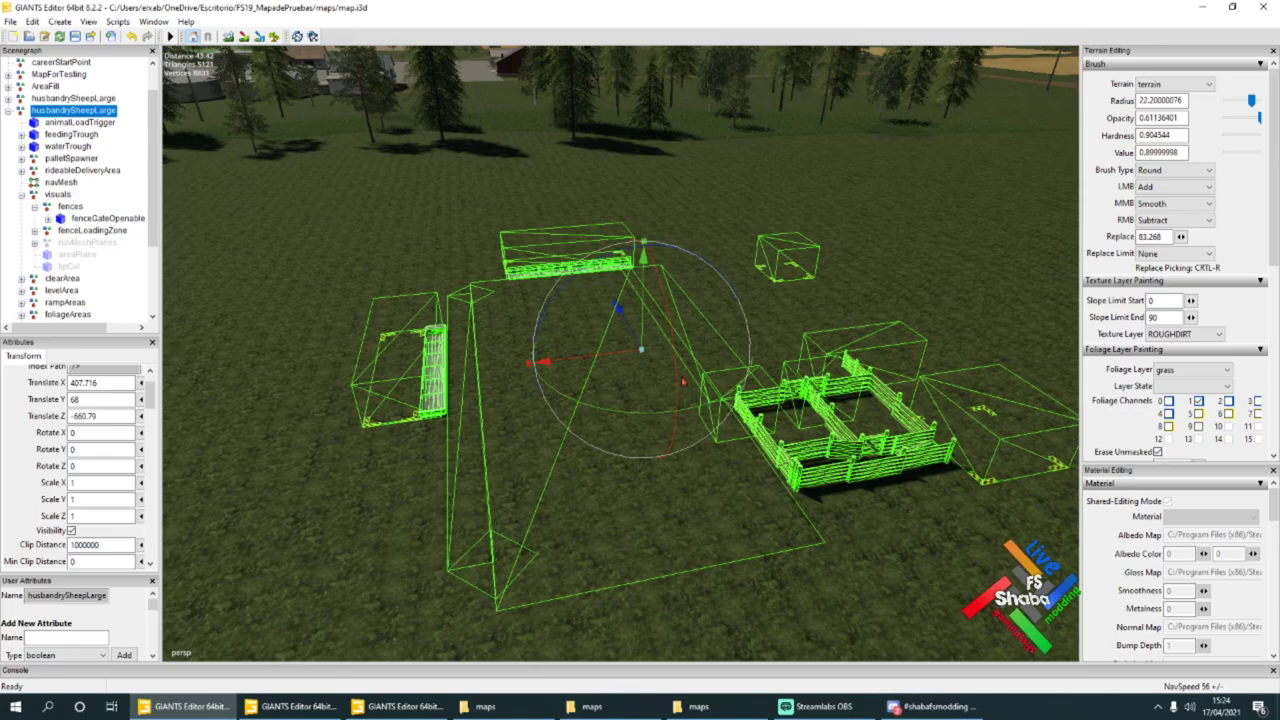
key("ctrl+b")
scroll(431, 317, "down", 3)
left_click_drag(674, 363, 542, 372, "alt")
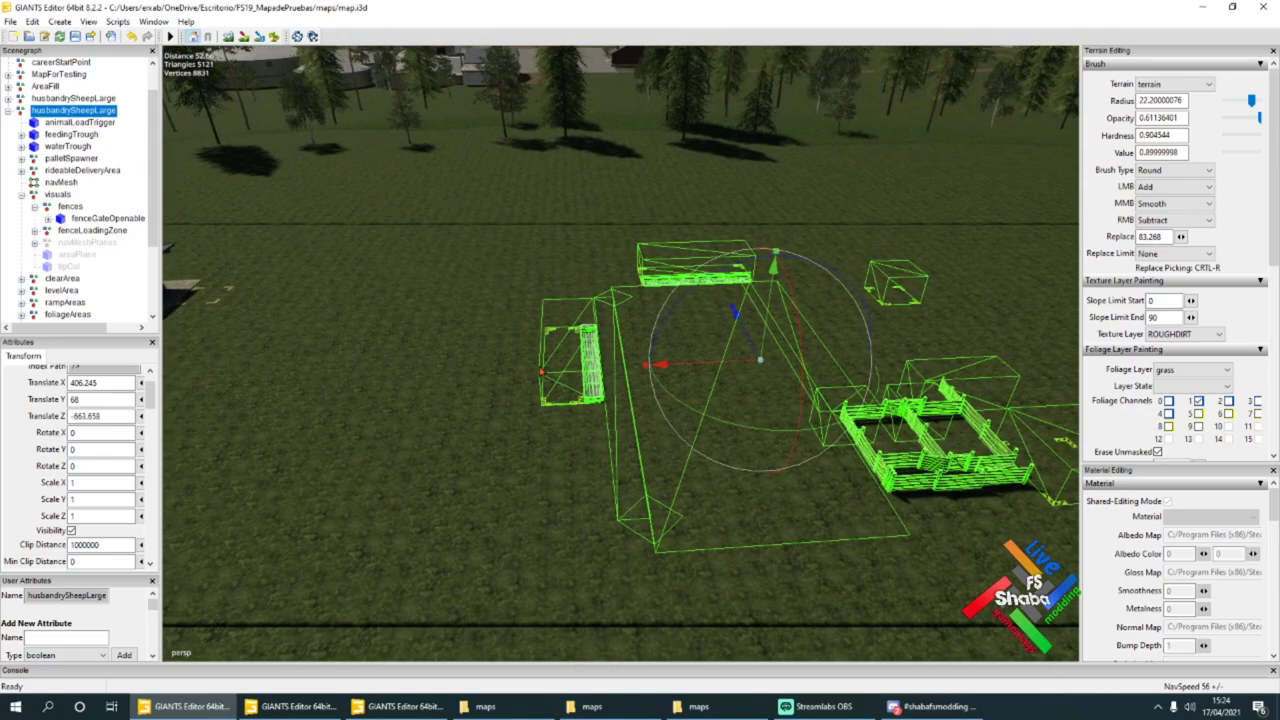
left_click(8, 111)
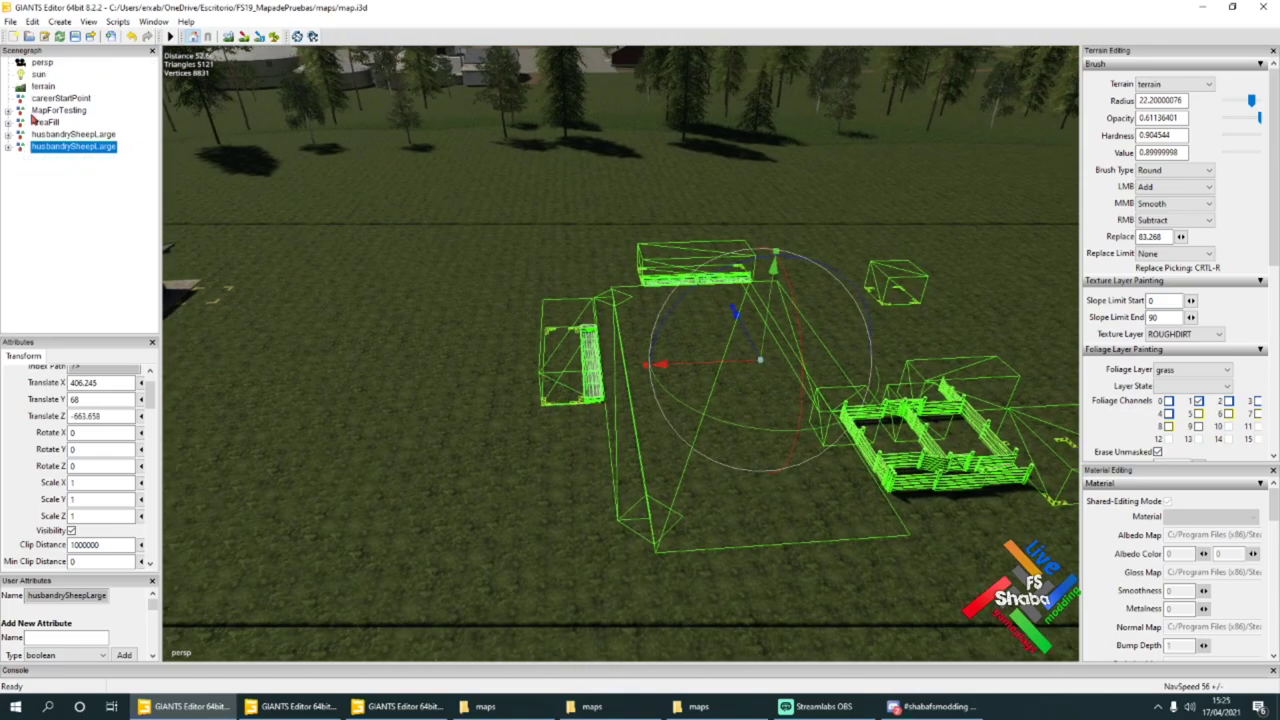
Step: Select the cowFence45Short corner piece of the cow enclosure's wooden fence to reveal its fences group
left_click_drag(248, 160, 481, 391, "alt")
scroll(469, 352, "up", 4)
scroll(482, 392, "up", 5)
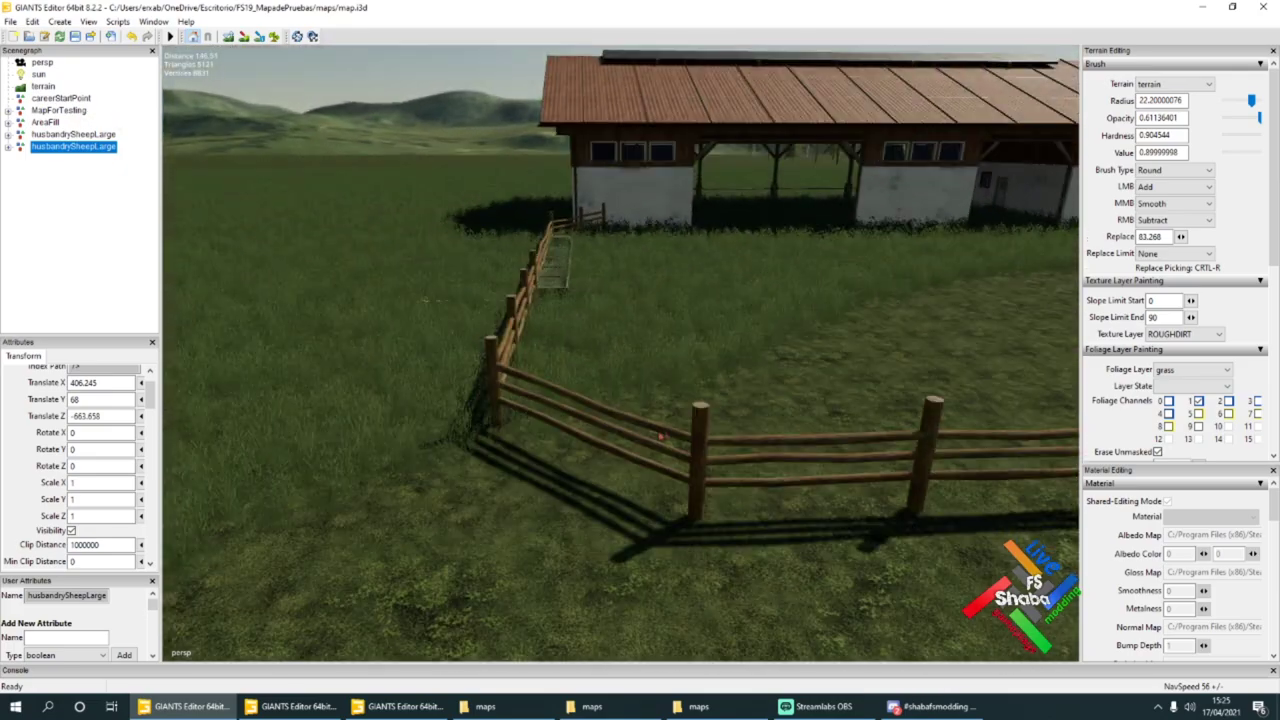
left_click(661, 437)
left_click_drag(345, 355, 652, 446, "alt")
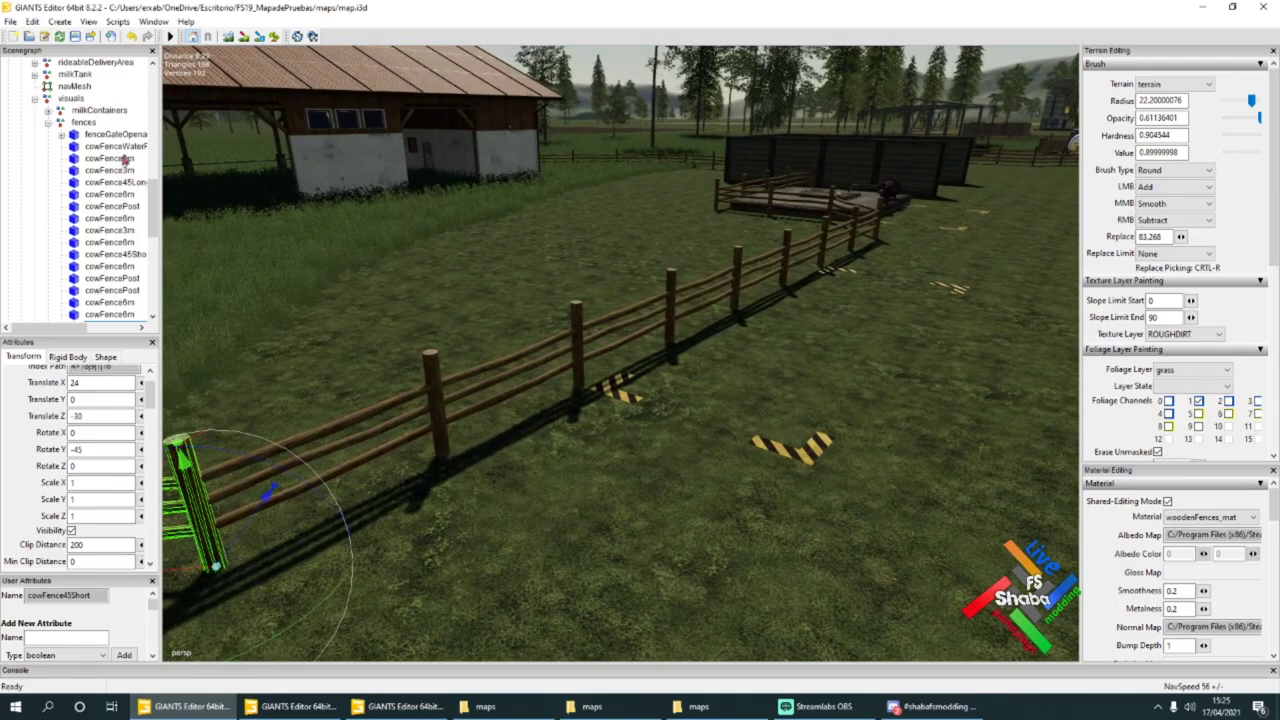
Step: Select the cowFence6m piece between the cow barn and the water trough and examine it up close
left_click(123, 150)
left_click(126, 158)
left_click_drag(420, 335, 685, 425, "alt")
scroll(443, 406, "up", 4)
scroll(685, 425, "down", 3)
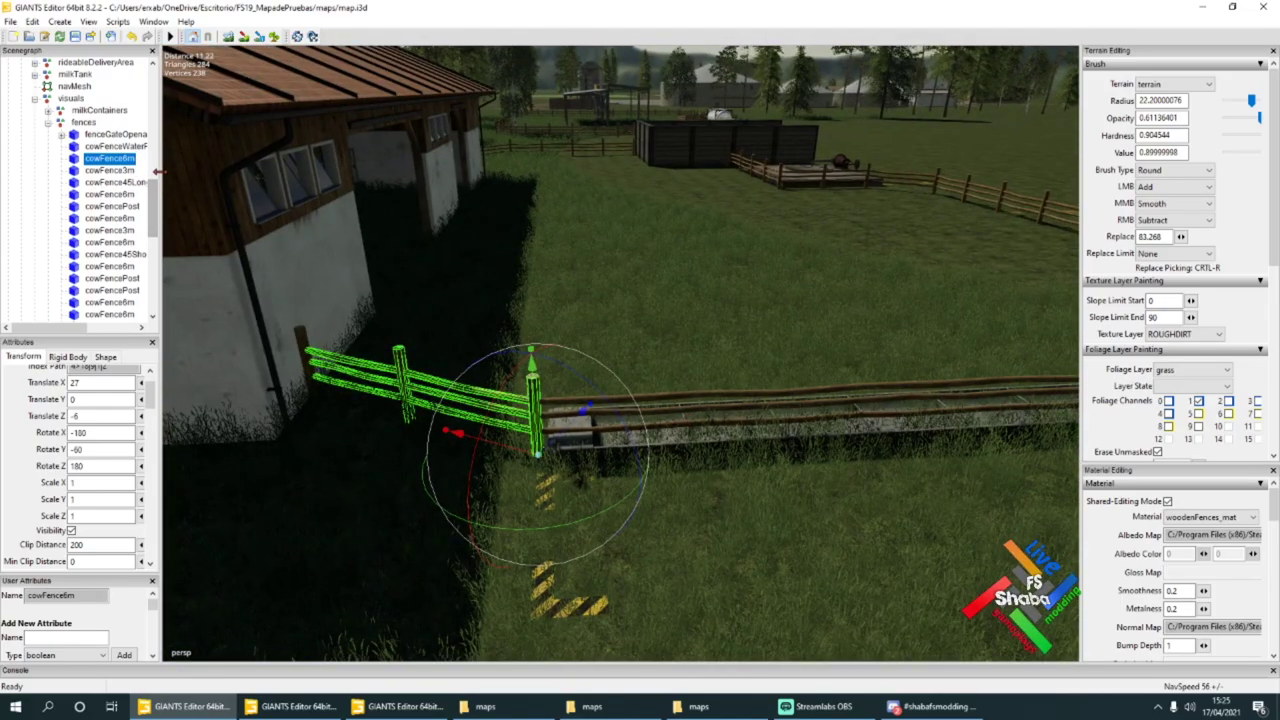
left_click(130, 207, "ctrl")
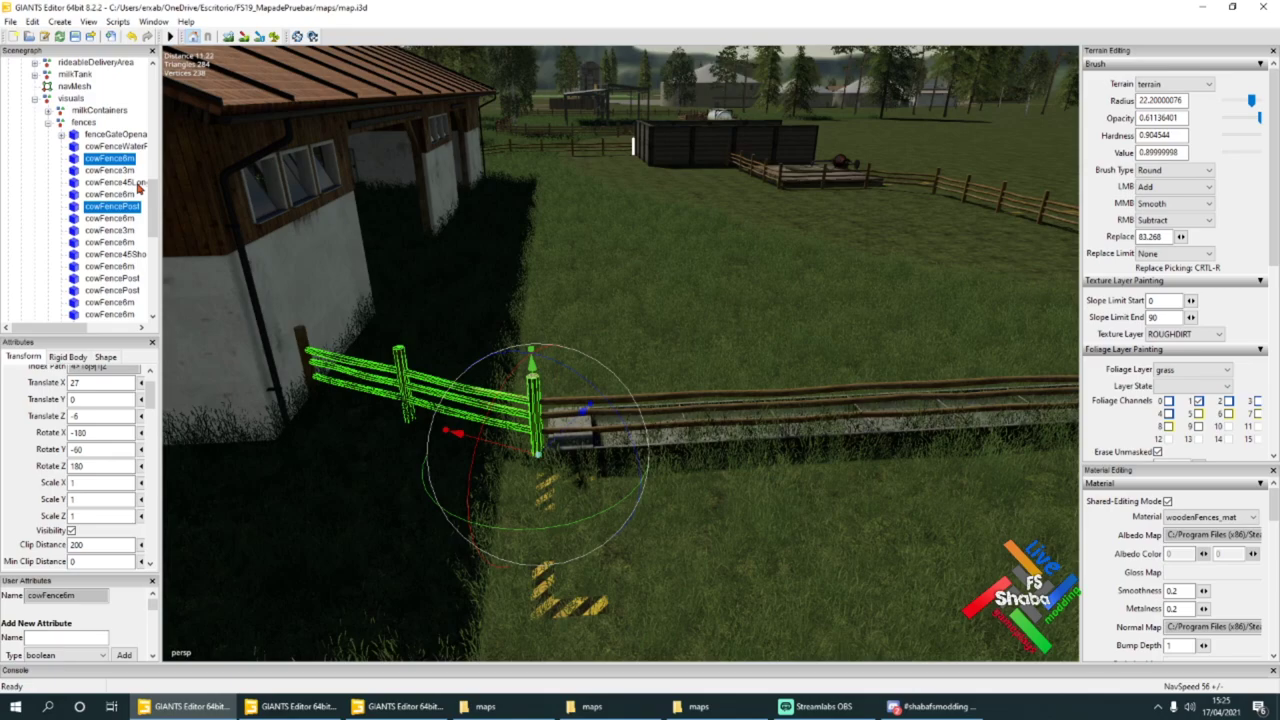
left_click(130, 183, "ctrl")
left_click_drag(490, 331, 543, 329, "alt")
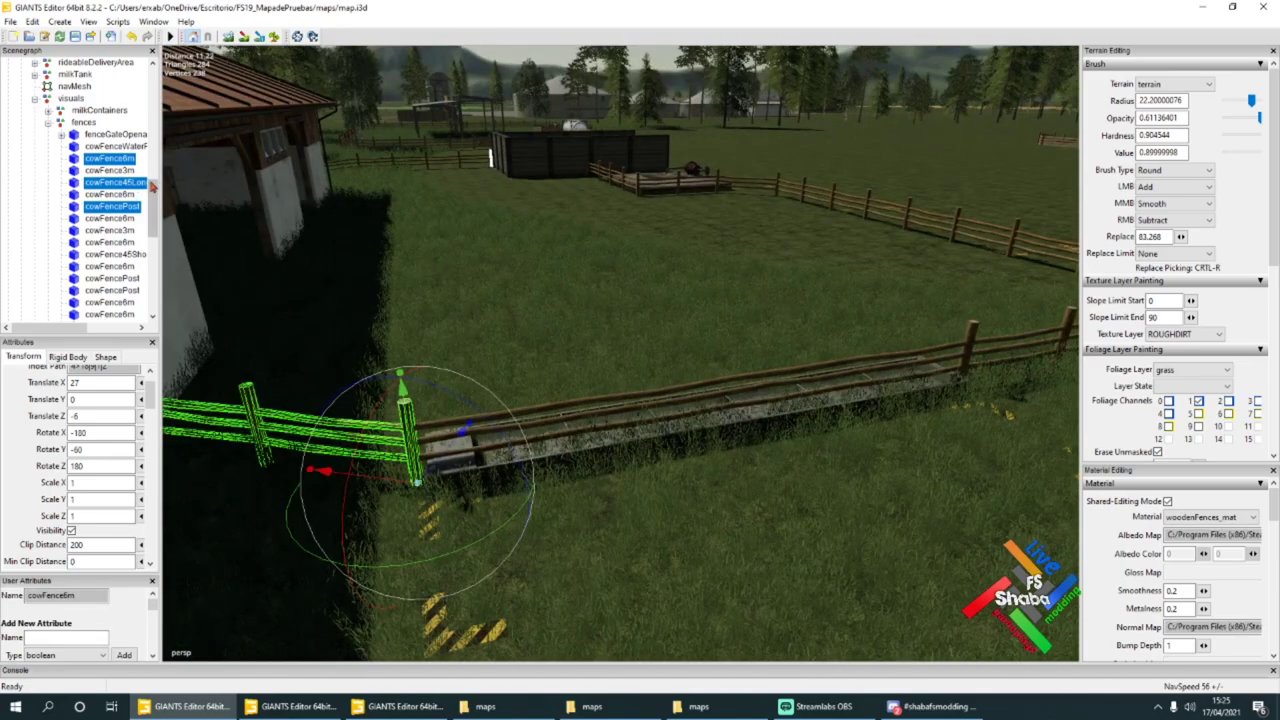
left_click(142, 184)
right_click(484, 272)
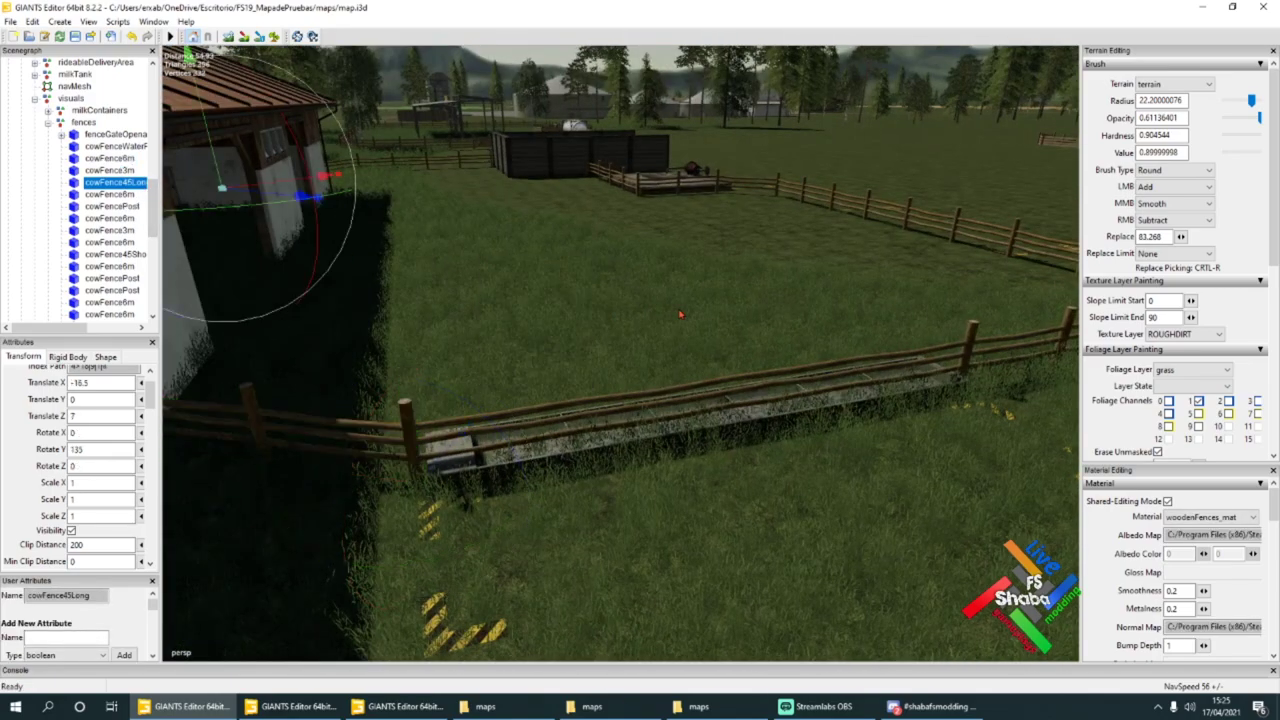
left_click(531, 285)
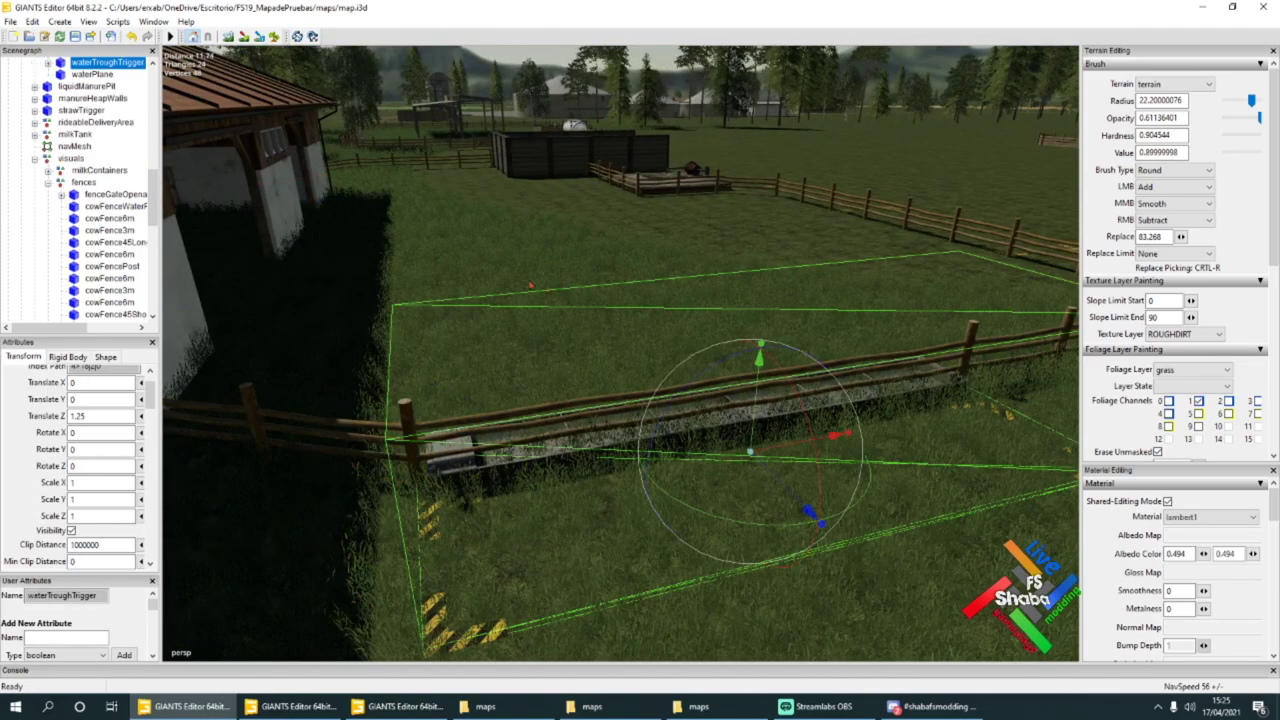
Step: Place the cowFence45Long piece by the cow water trough using Interactive Placement and lower it to a Y translation of about 0.65
left_click(143, 253)
left_click(141, 245)
key("ctrl+b")
left_click_drag(645, 357, 600, 352, "alt")
left_click_drag(606, 400, 597, 412, "alt")
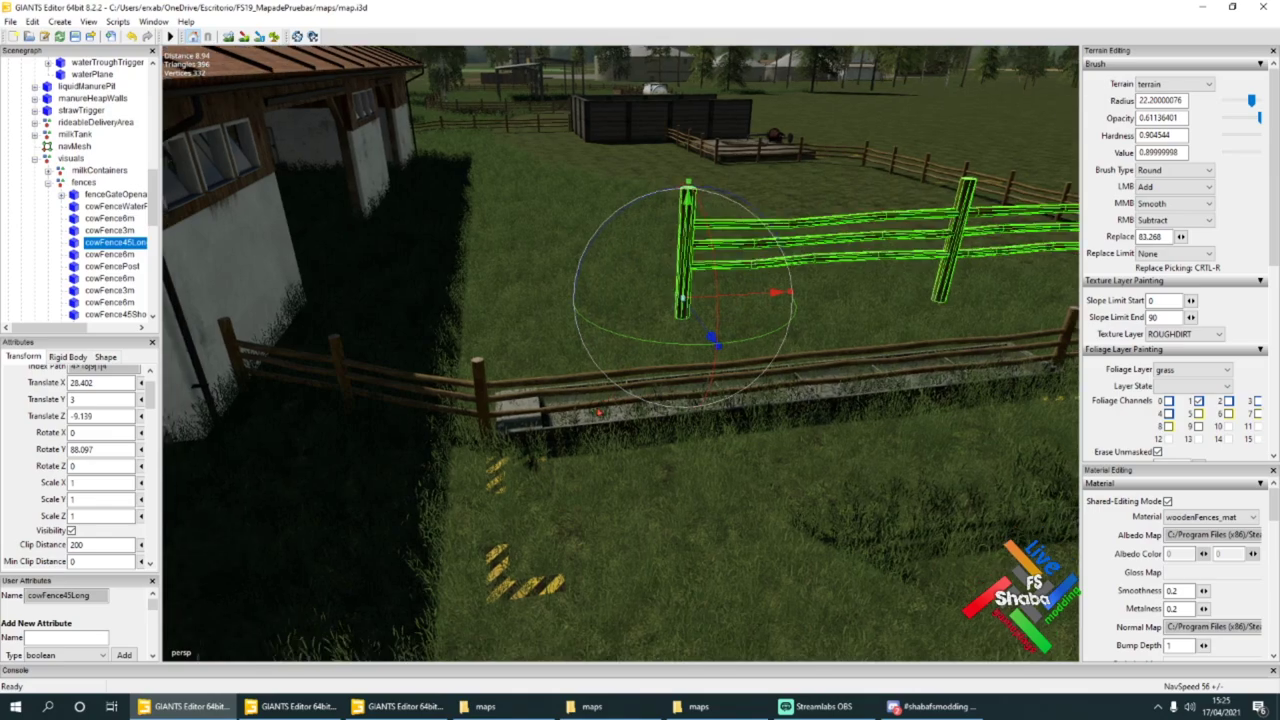
scroll(600, 408, "down", 4)
left_click_drag(638, 288, 661, 379)
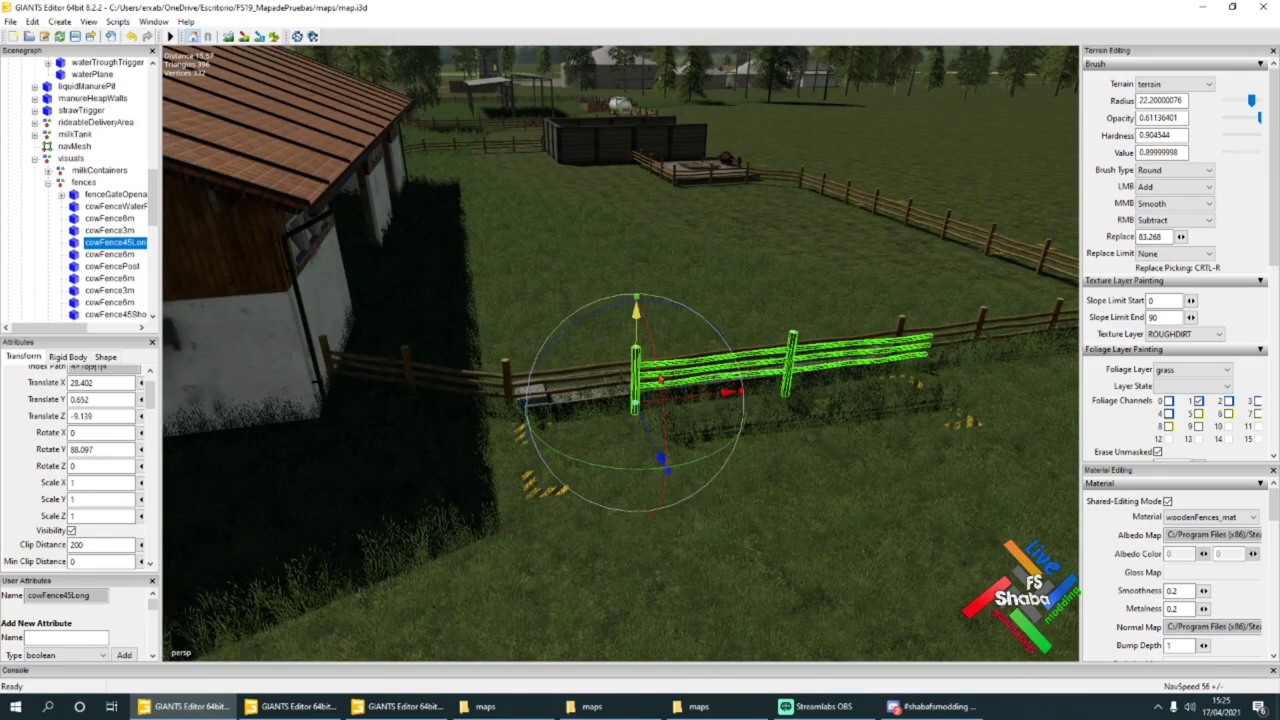
Step: Place the cowFence6m piece on the grass in front of the water trough at about X 30.7, Z -11.8 using Interactive Placement
left_click(458, 374)
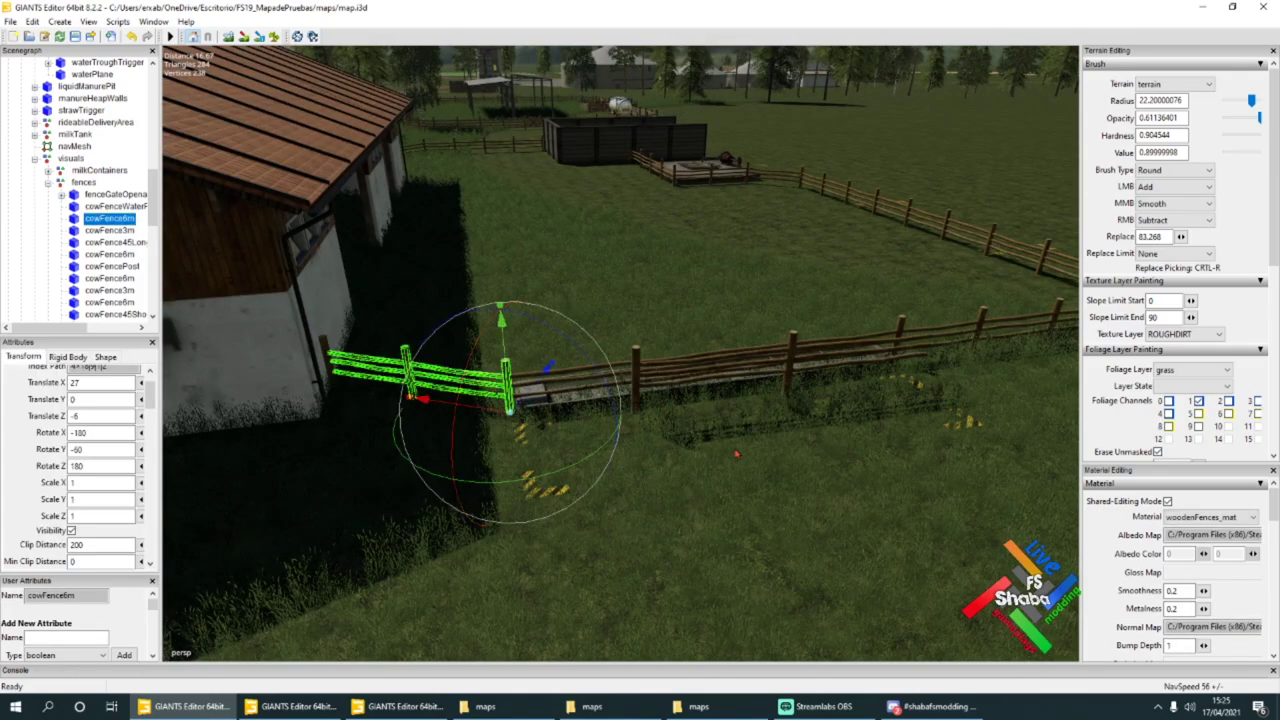
key("ctrl+b")
left_click(770, 455)
scroll(768, 455, "up", 4)
left_click_drag(764, 450, 665, 397, "alt")
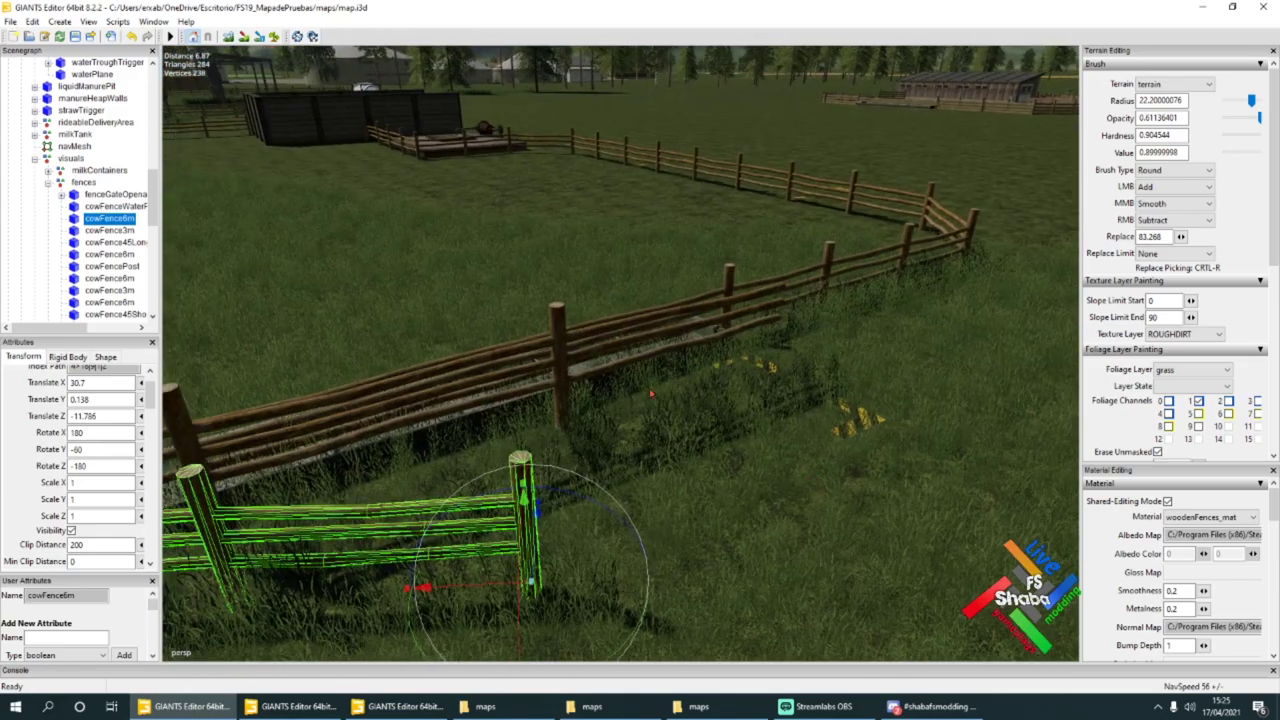
left_click_drag(588, 460, 624, 430, "alt")
Step: Place cowFence3m at about Z -12.8 and cowFenceWaterPart at about Z -14.0, both near X 30.7, beside the moved cowFence6m using Interactive Placement
left_click(137, 242)
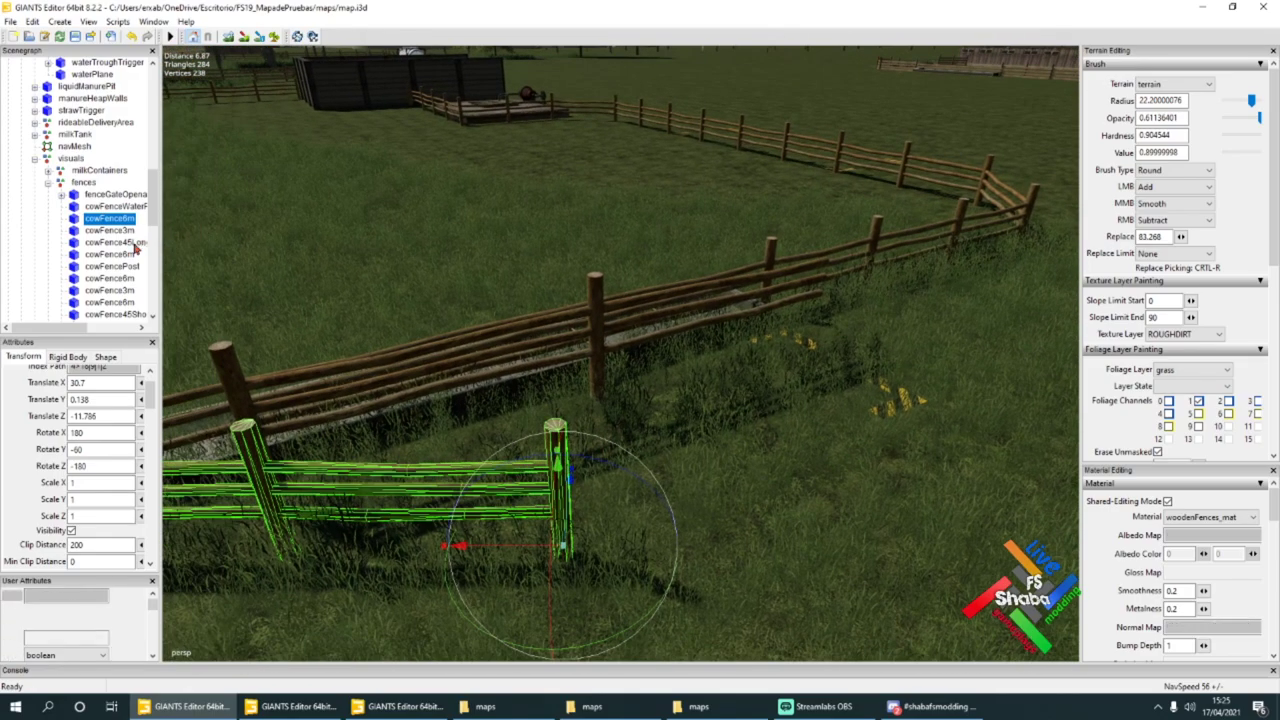
key("Up")
key("ctrl+b")
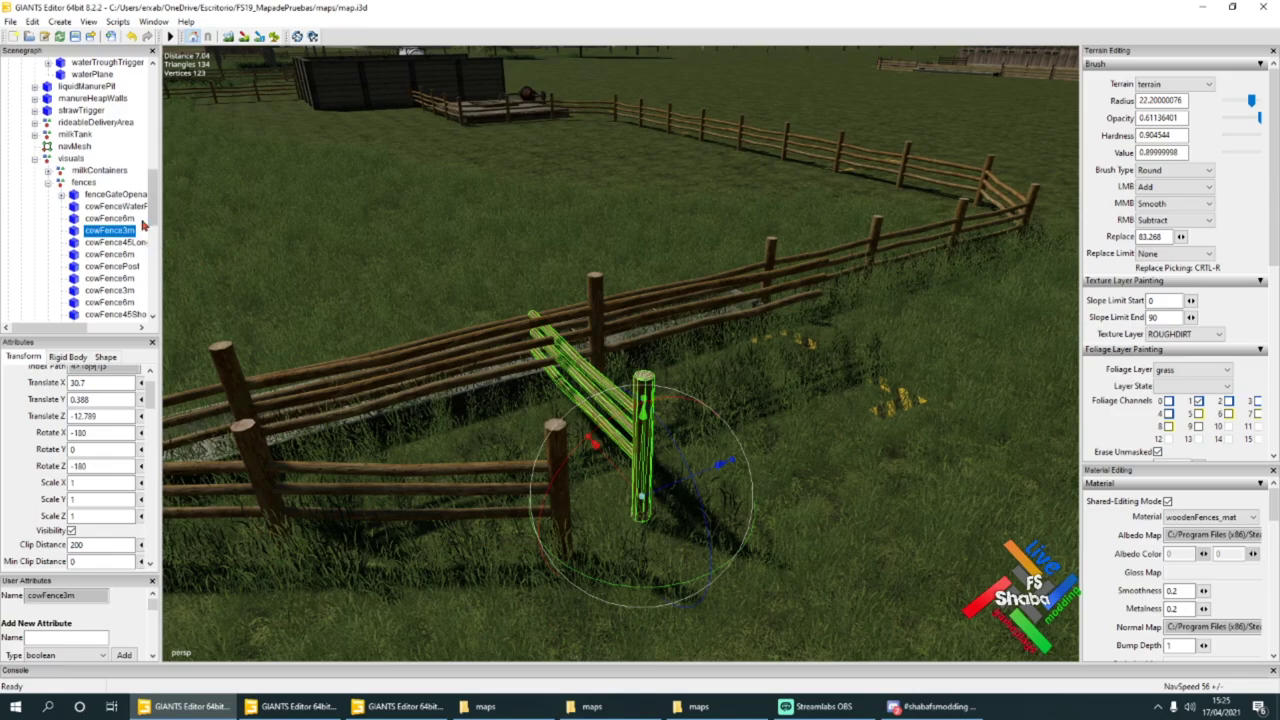
left_click(142, 209)
right_click_drag(447, 303, 292, 263)
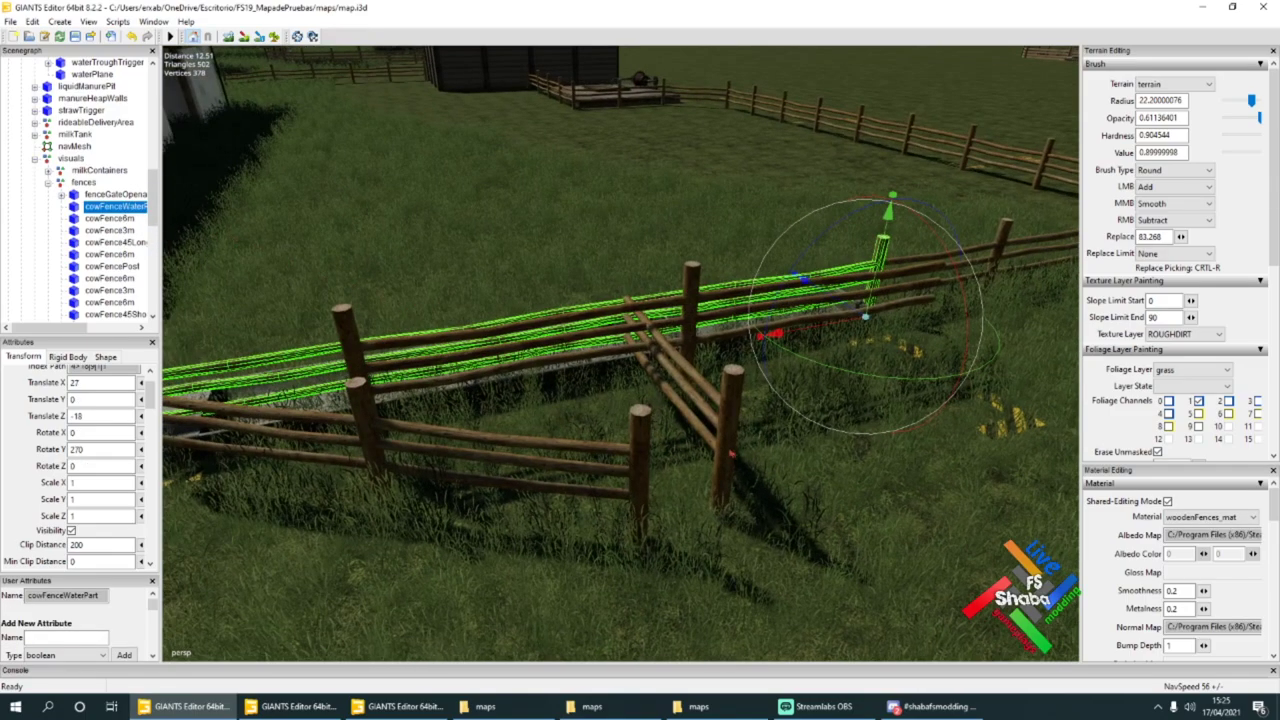
key("ctrl+shift+t")
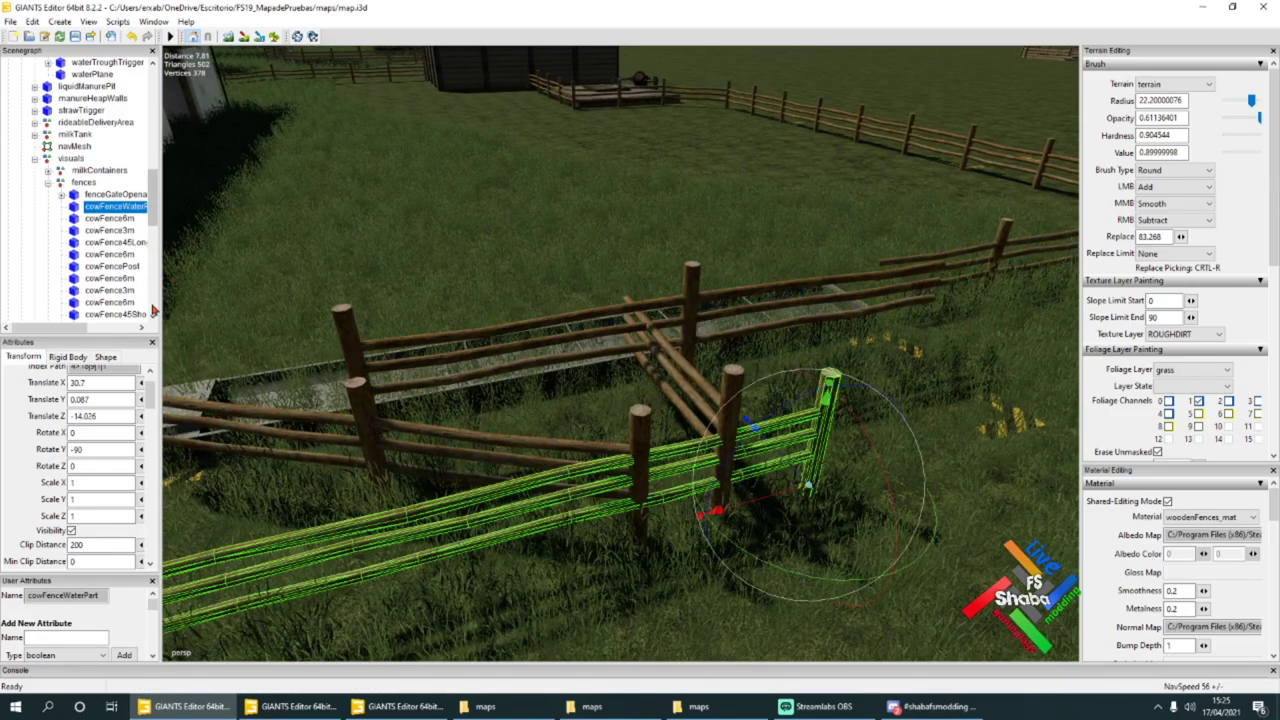
Step: Place a cowFencePost beside the moved cowFenceWaterPart at about X 31.3, Z -14.5 using Interactive Placement
left_click(148, 313)
scroll(140, 308, "down", 5)
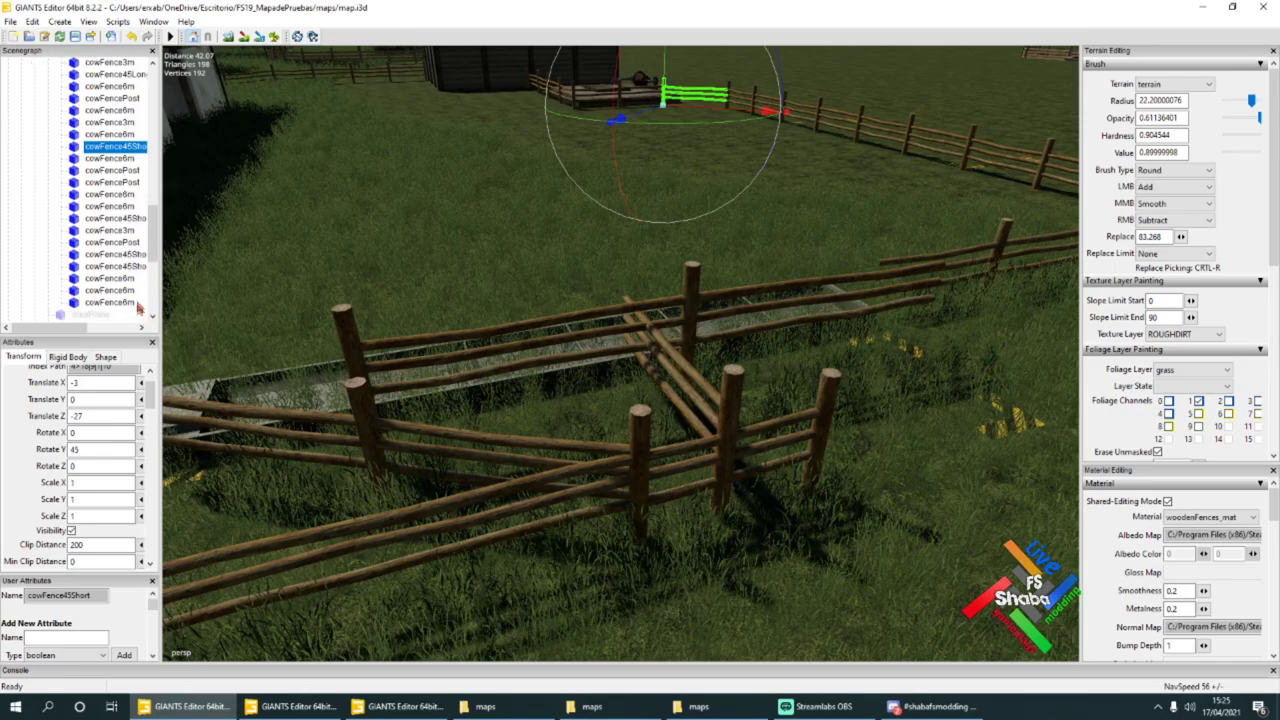
left_click(136, 244)
key("f")
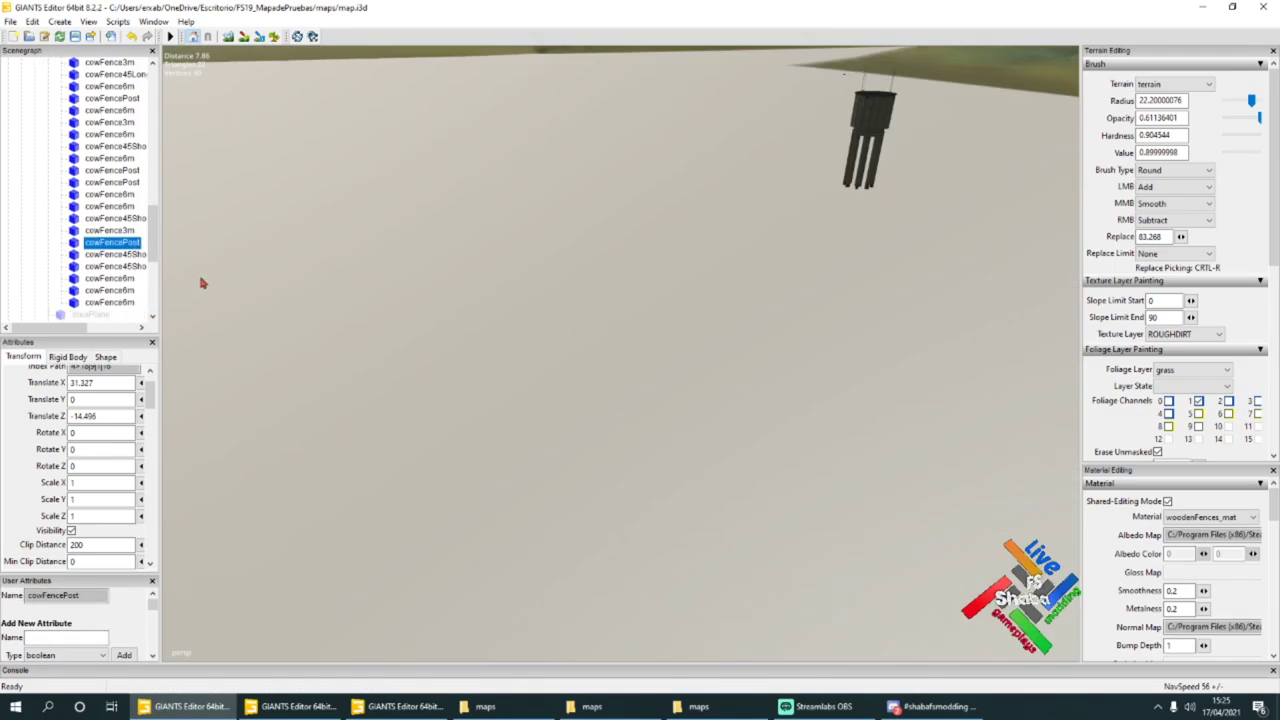
scroll(92, 219, "up", 2)
scroll(450, 325, "up", 1)
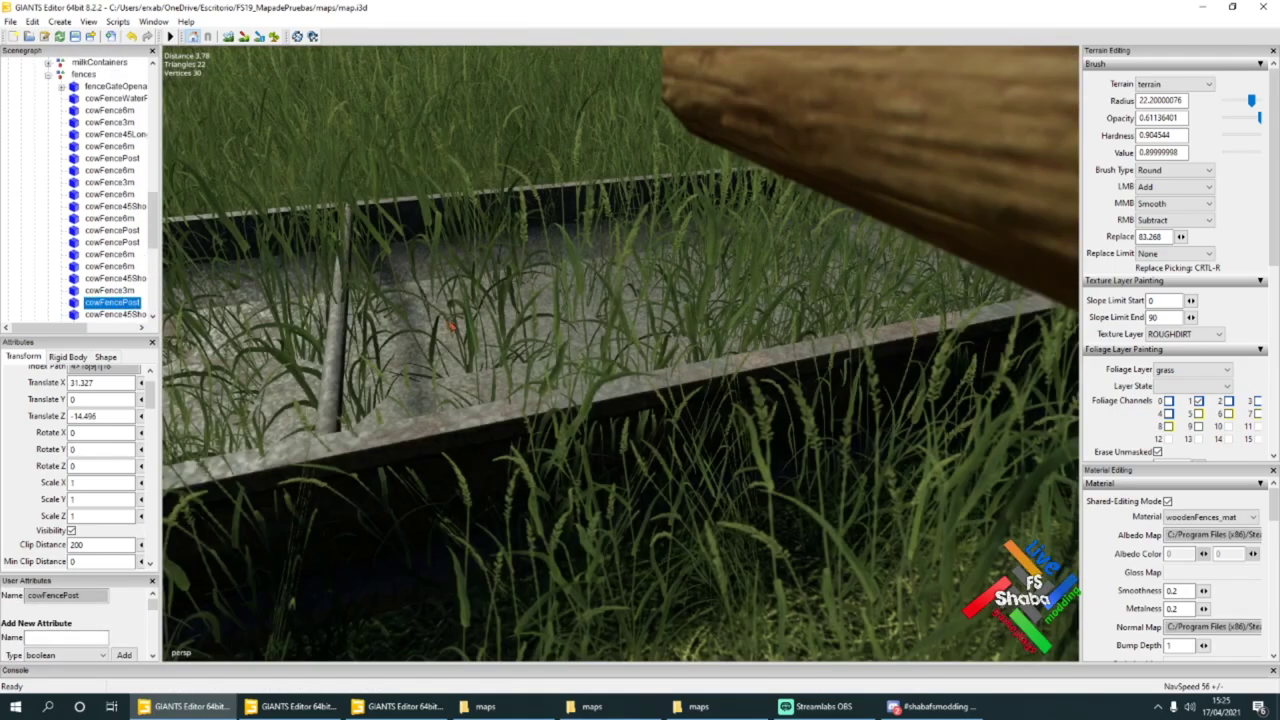
Step: Copy cowFenceWaterPart, cowFence6m, cowFence3m, cowFence45Long and cowFencePost from the cow fences into the fences group of husbandrySheepLarge
left_click(133, 100)
key("f")
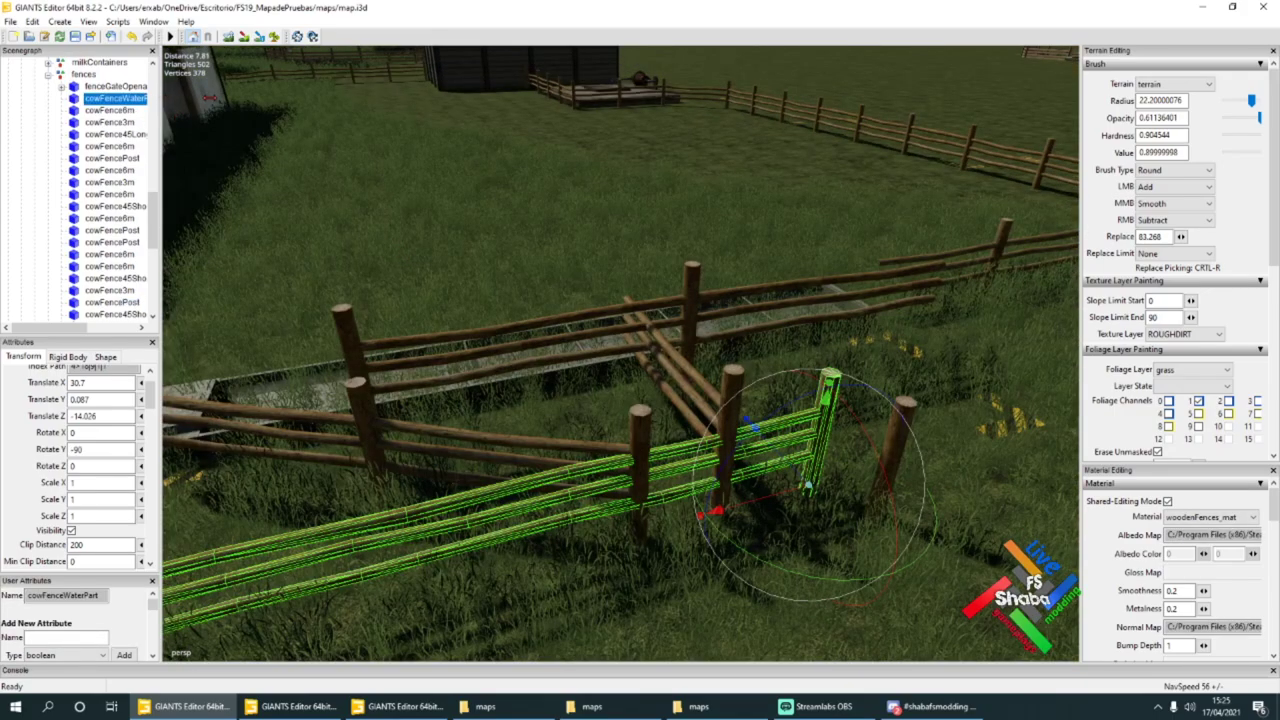
left_click_drag(160, 98, 210, 98)
left_click(117, 112, "ctrl")
left_click(129, 124, "ctrl")
left_click(142, 136, "ctrl")
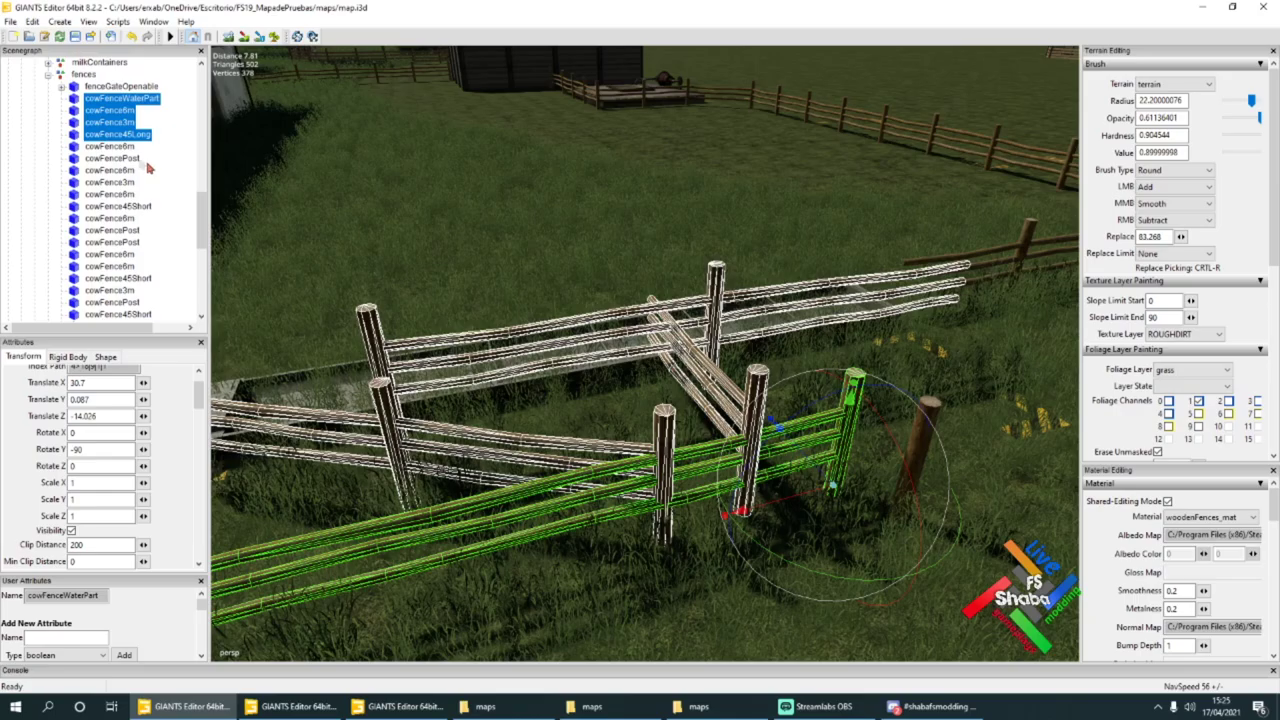
left_click(135, 158, "ctrl")
left_click_drag(675, 258, 803, 188, "alt")
scroll(662, 336, "down", 8)
scroll(806, 195, "up", 2)
left_click(768, 361)
left_click(767, 368)
left_click(70, 159)
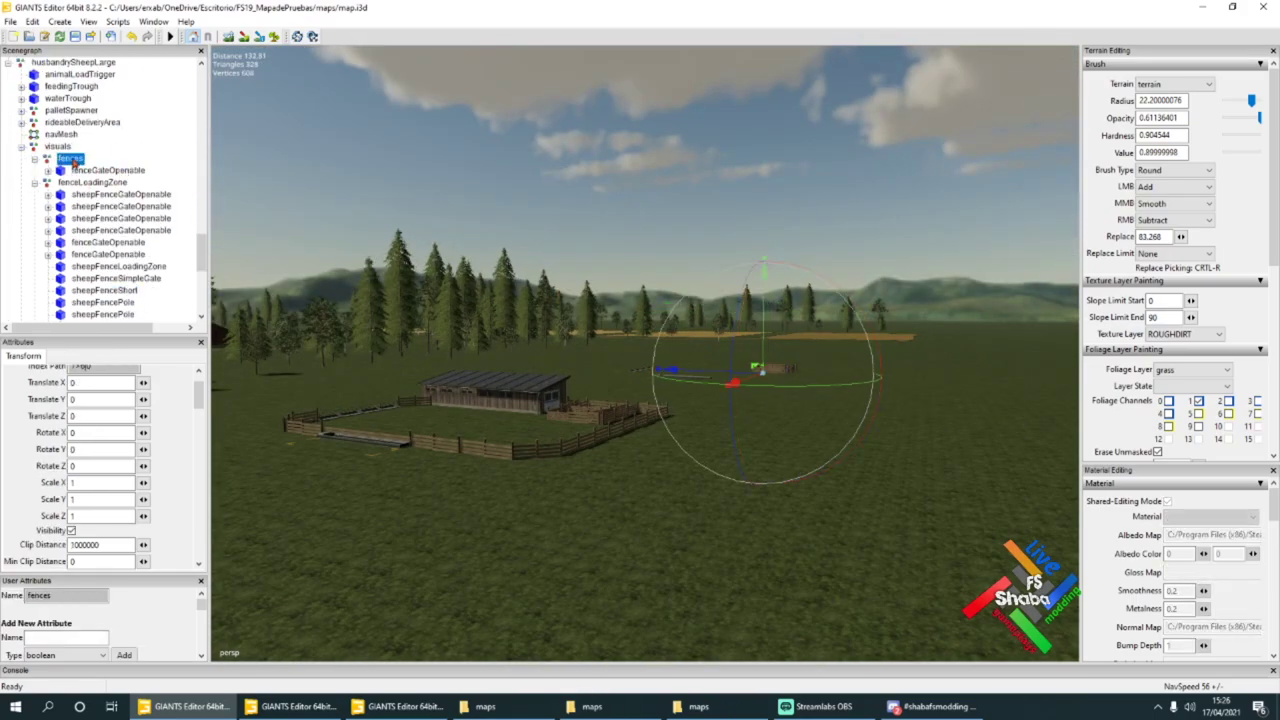
key("ctrl+v")
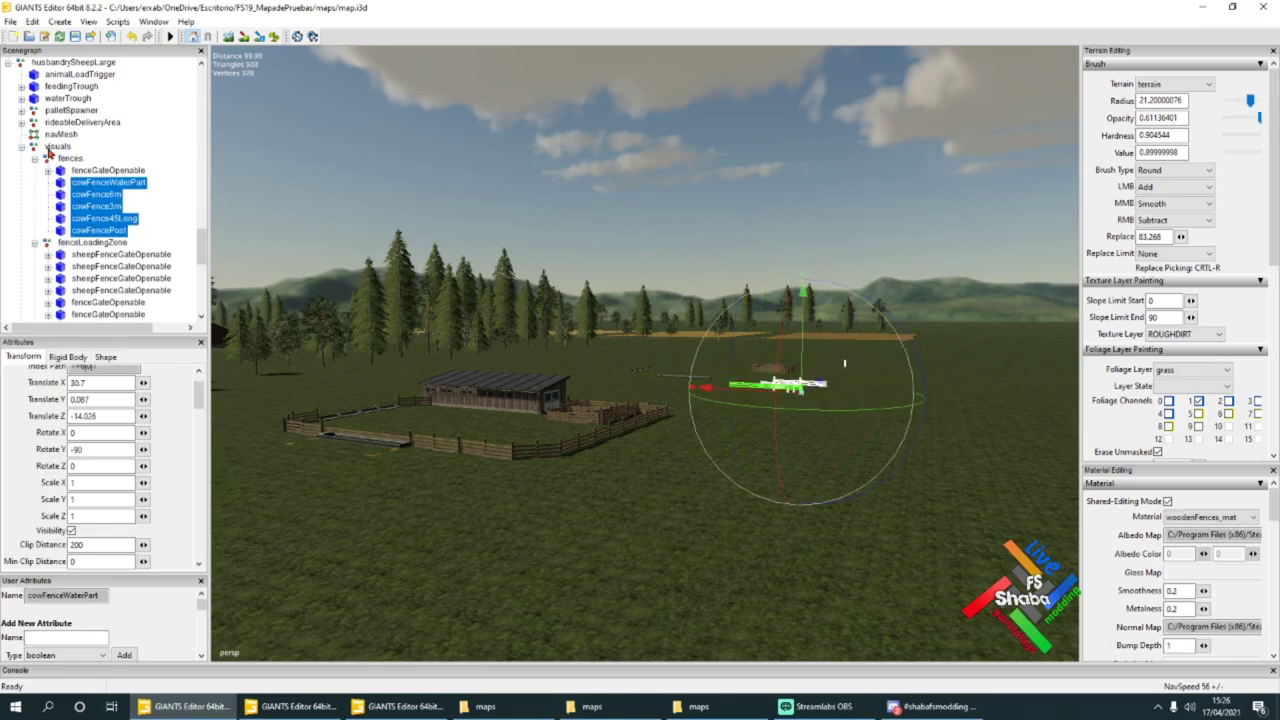
Step: Set the X and Z translation of the sheep husbandry's visuals group to 0
scroll(611, 260, "up", 1)
scroll(646, 253, "up", 7)
left_click_drag(611, 260, 635, 287, "alt")
scroll(635, 287, "up", 1)
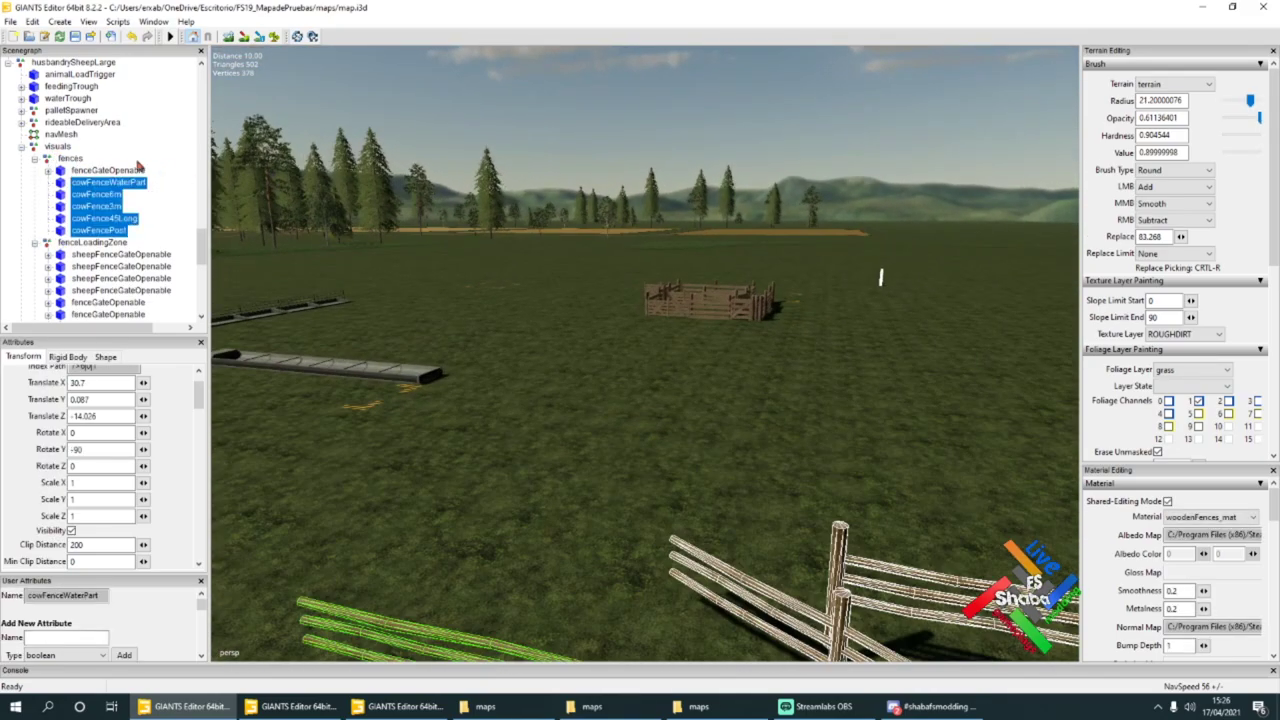
left_click(53, 158)
left_click(52, 149)
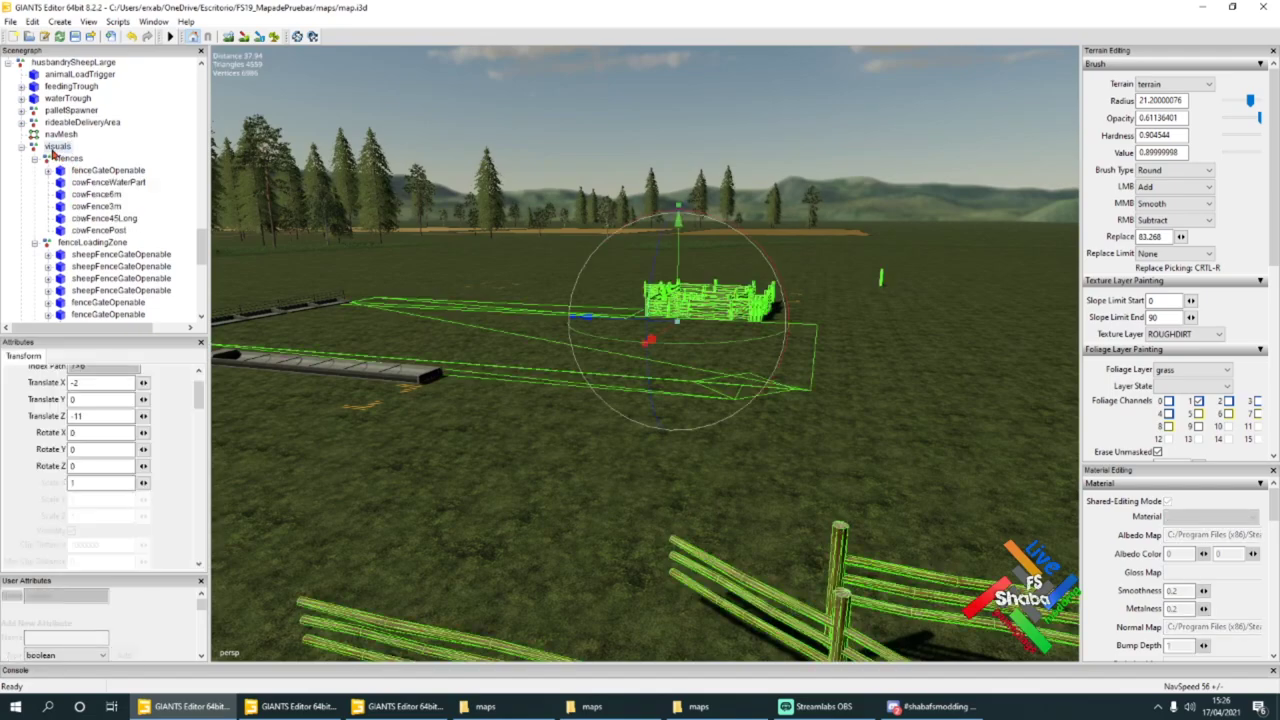
left_click_drag(101, 382, 70, 385)
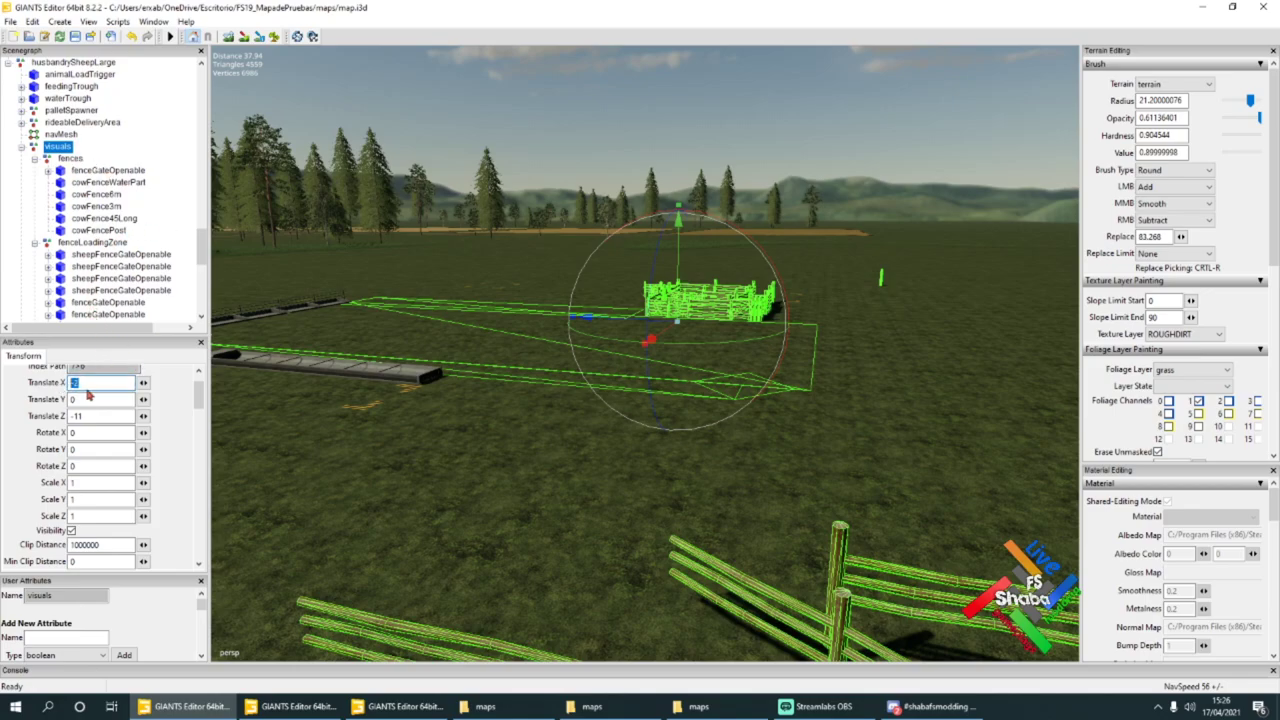
key("BackSpace")
left_click(97, 432)
double_click(86, 417)
key("BackSpace")
left_click_drag(235, 405, 270, 438, "alt")
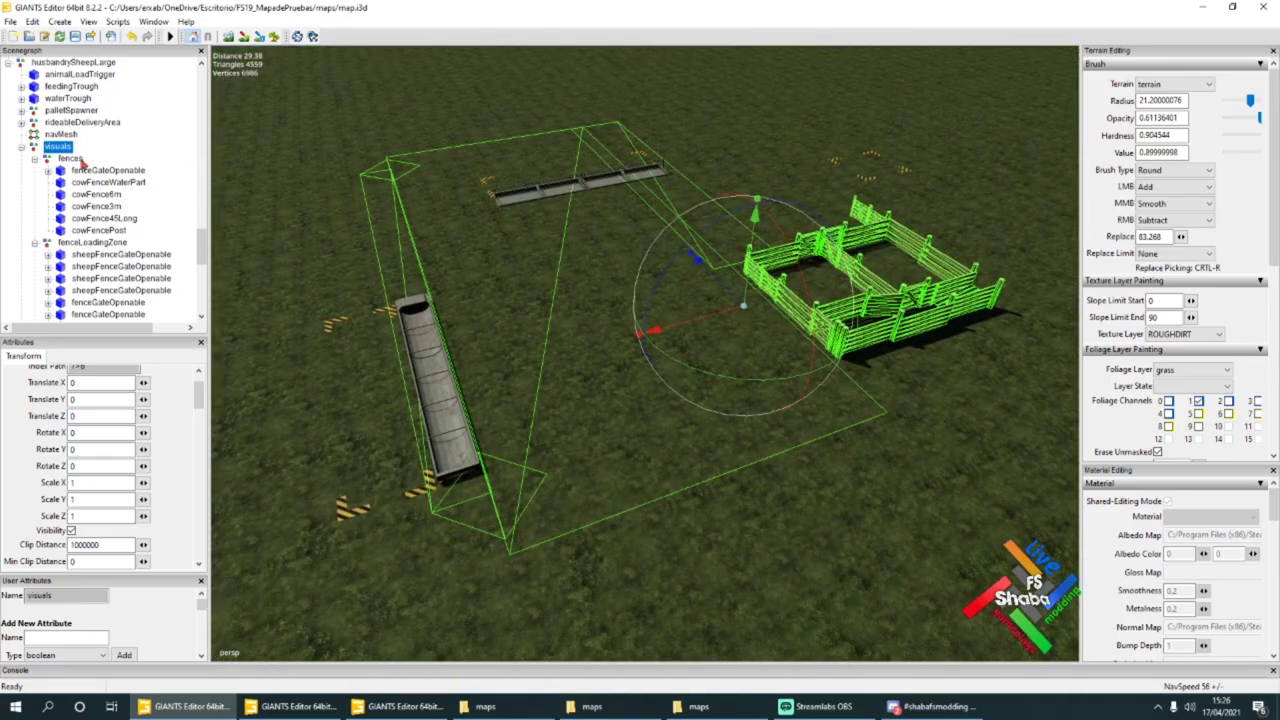
Step: Examine the positions of husbandrySheepLarge, its animalLoadTrigger, feedingTrough, visuals and fences groups, and the fenceGateOpenable
left_click(60, 63)
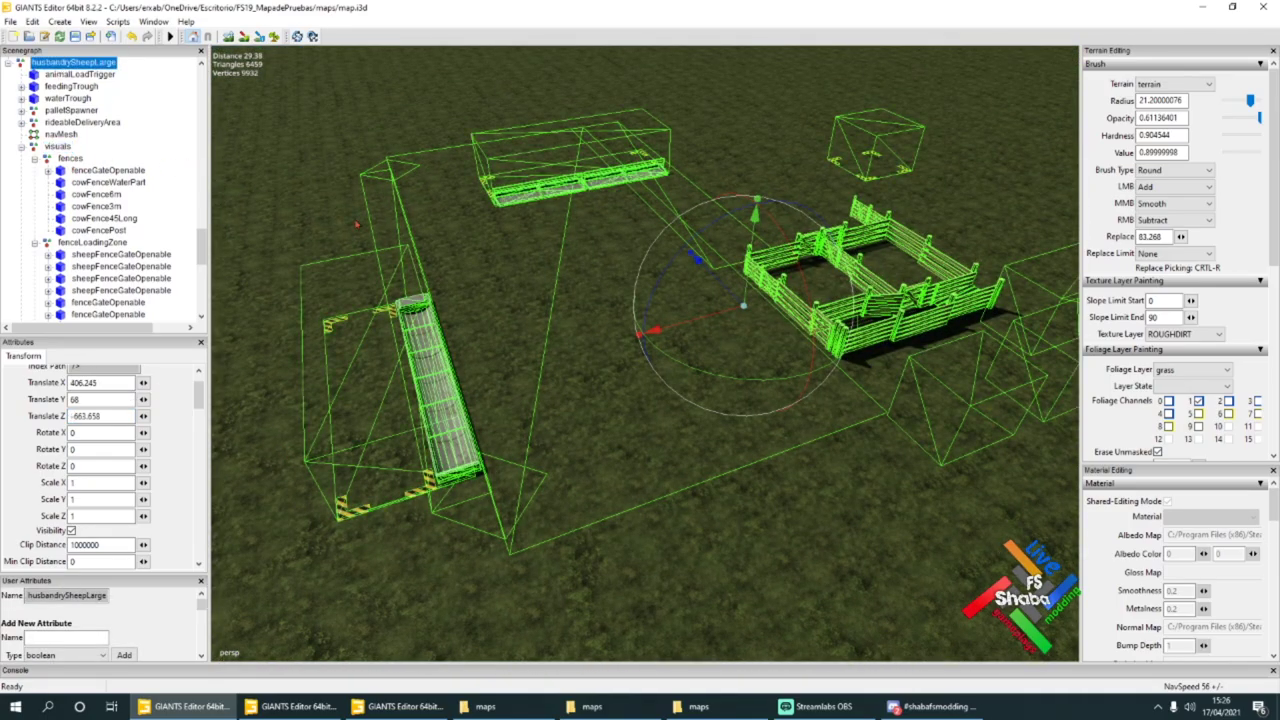
left_click_drag(744, 284, 715, 290, "alt")
scroll(715, 290, "up", 4)
middle_click_drag(580, 423, 720, 288, "alt")
scroll(500, 380, "down", 5)
left_click_drag(500, 380, 450, 395, "alt")
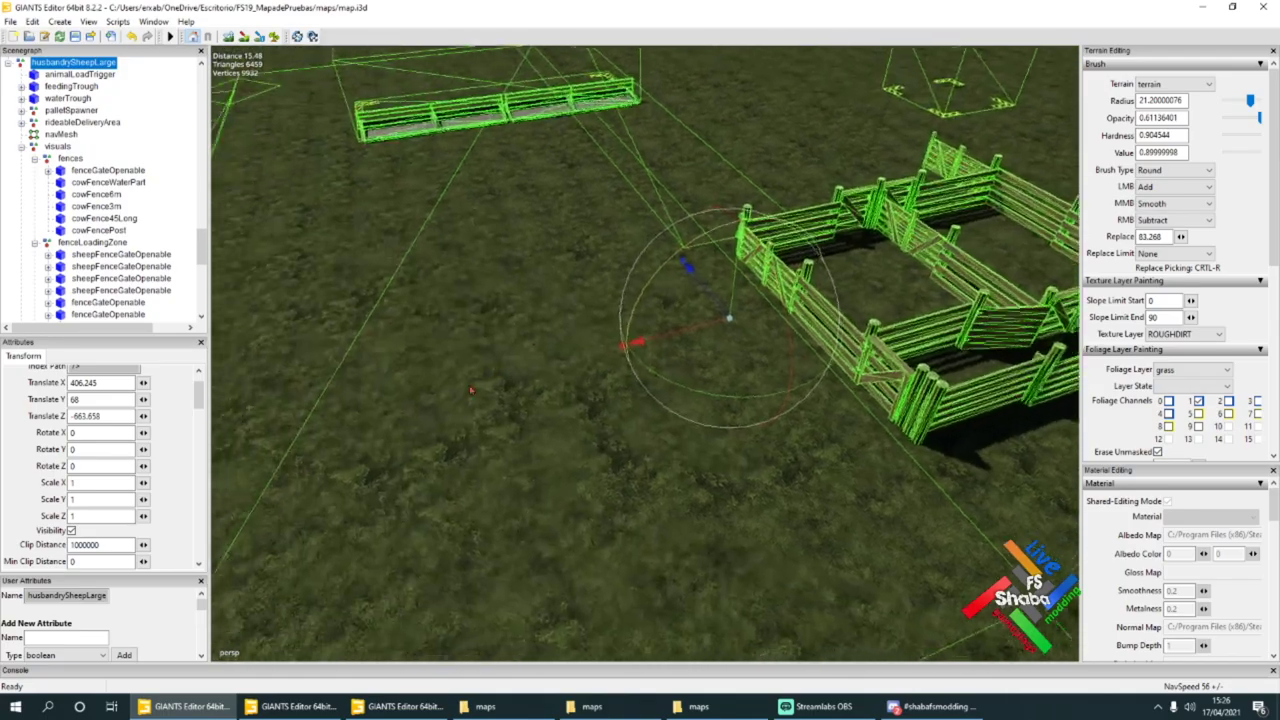
scroll(450, 395, "down", 1)
left_click(95, 75)
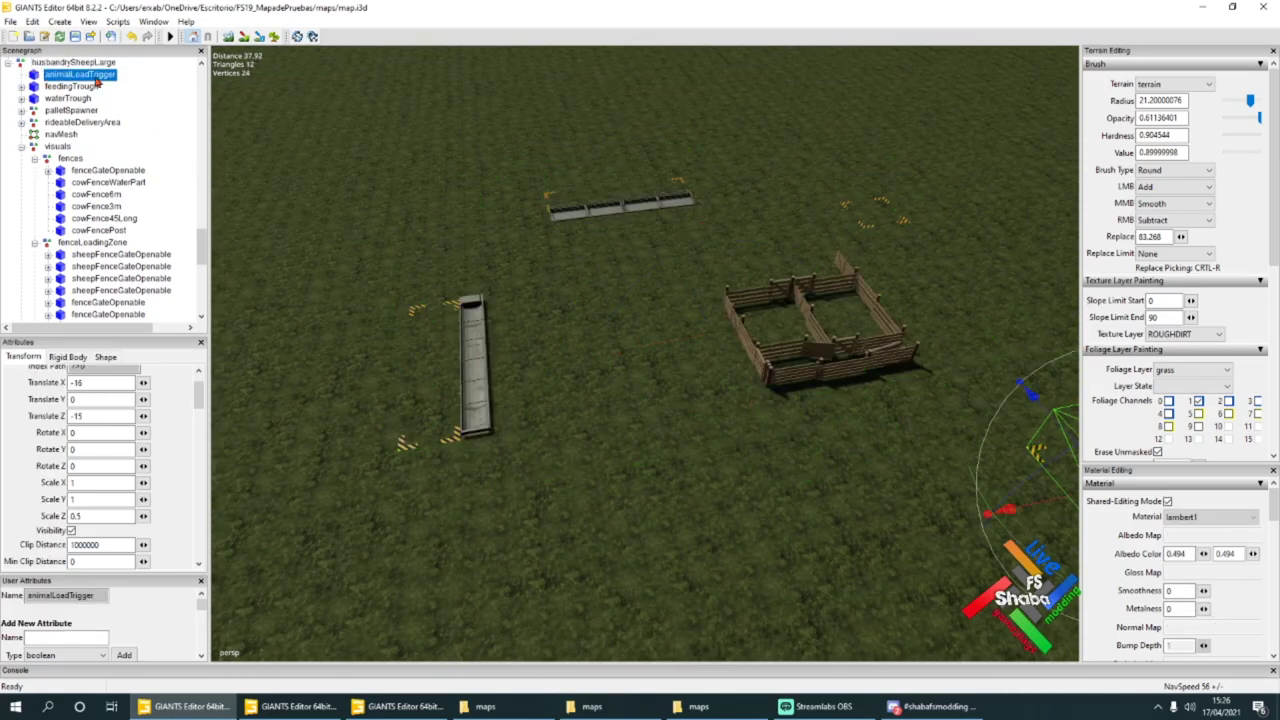
left_click(95, 87)
left_click(58, 147)
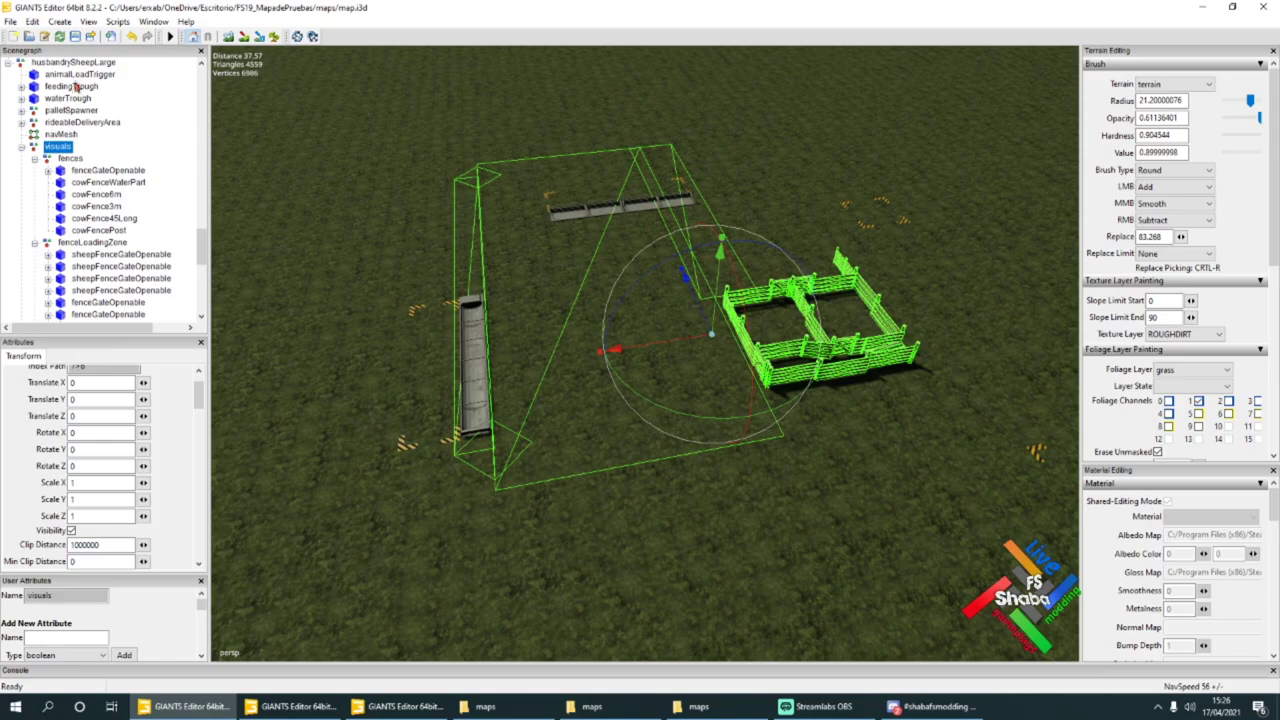
left_click(69, 158)
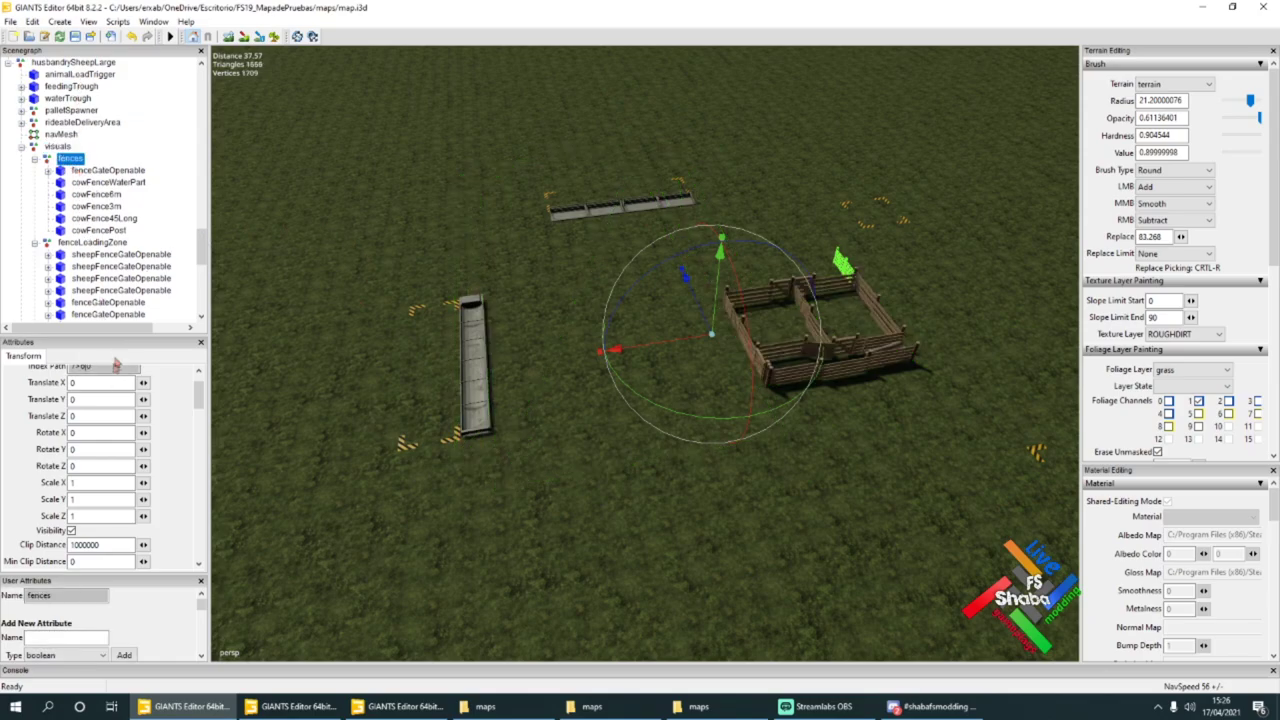
left_click(100, 171)
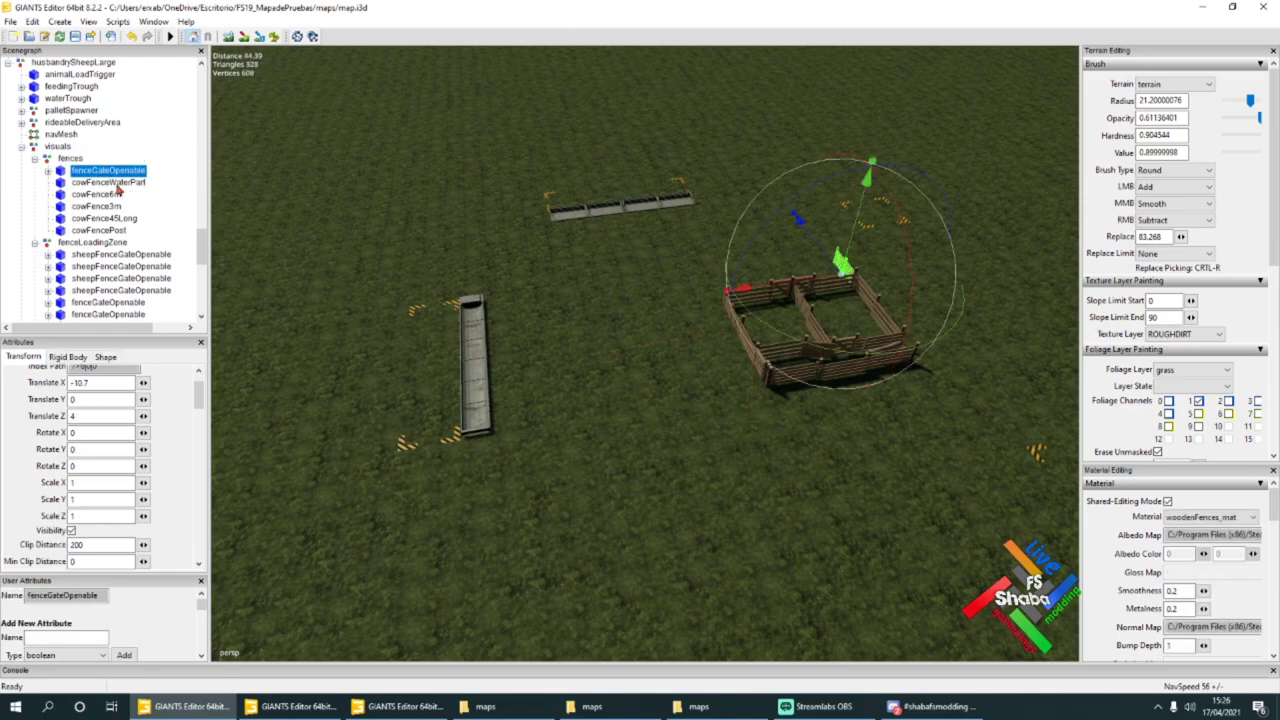
Step: Place cowFenceWaterPart on the grass beside the sheep trough using Interactive Placement and set its X translation to 25
left_click(110, 185)
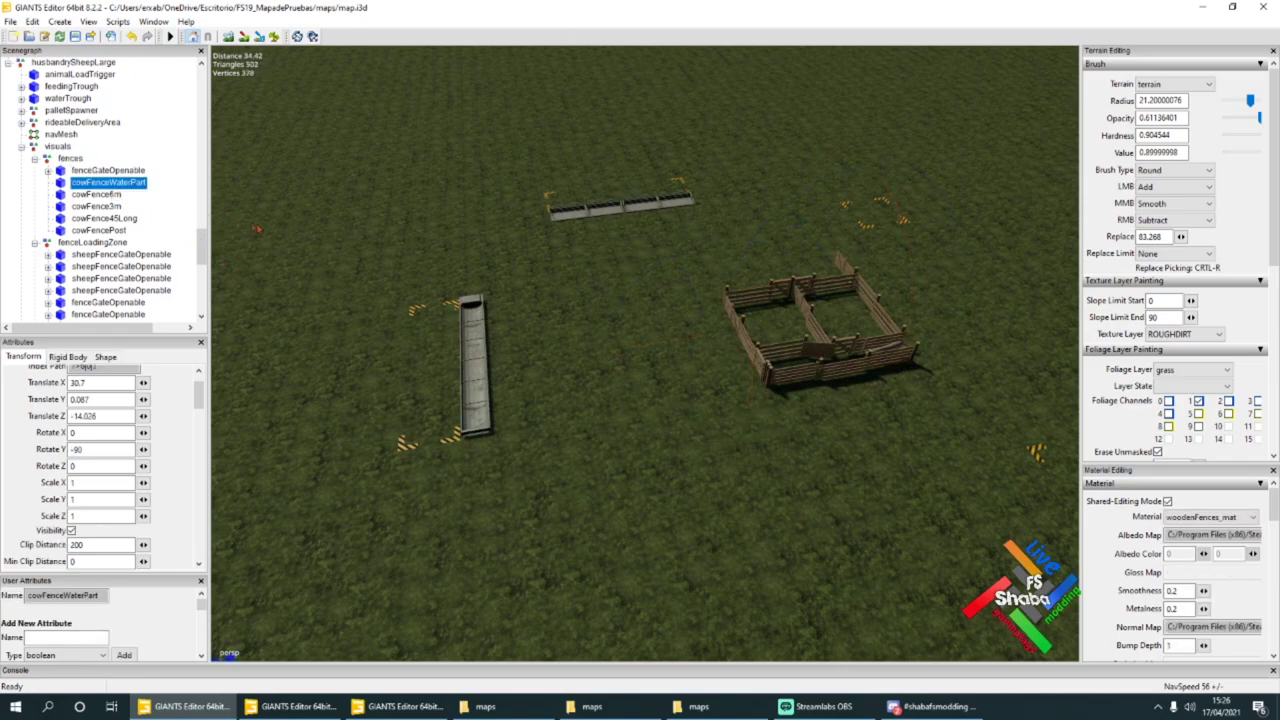
left_click_drag(509, 271, 528, 385, "alt")
scroll(528, 387, "down", 3)
left_click(528, 389)
key("ctrl+b")
left_click_drag(527, 392, 533, 393, "alt")
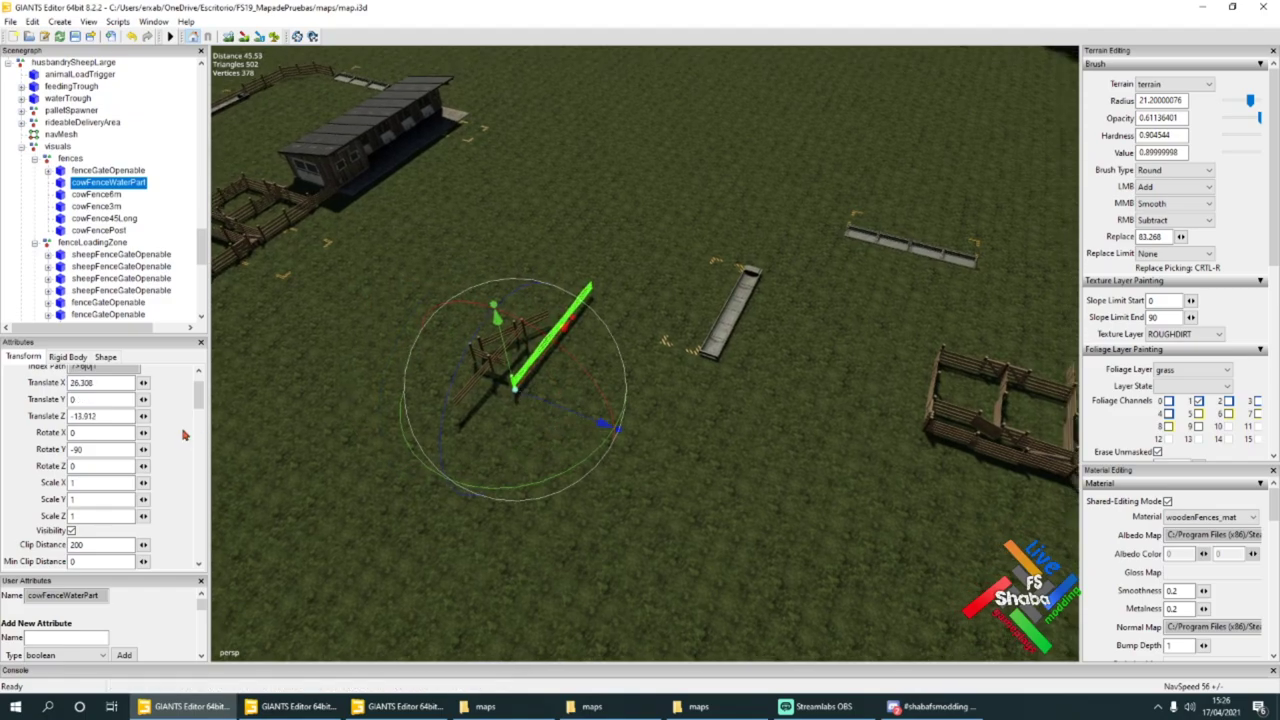
left_click_drag(106, 383, 70, 385)
type("25")
left_click_drag(430, 384, 672, 356, "alt")
scroll(506, 373, "up", 4)
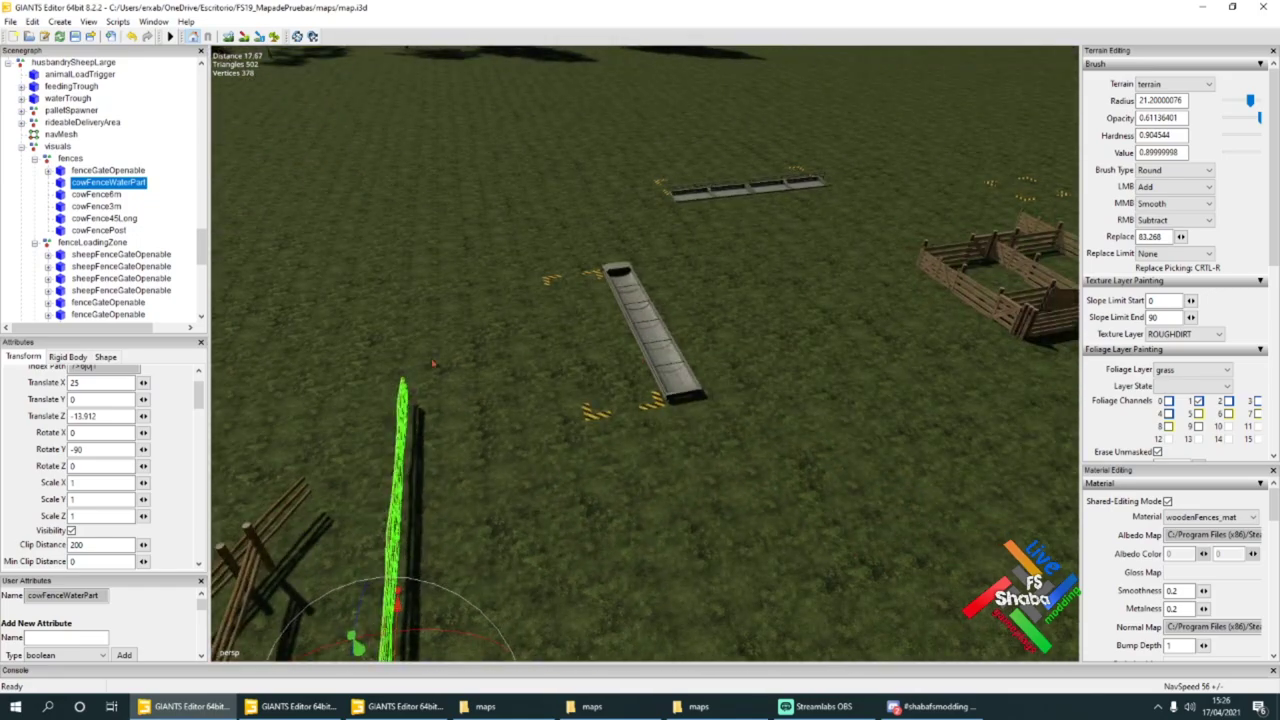
left_click_drag(428, 352, 426, 378, "alt")
scroll(426, 378, "down", 4)
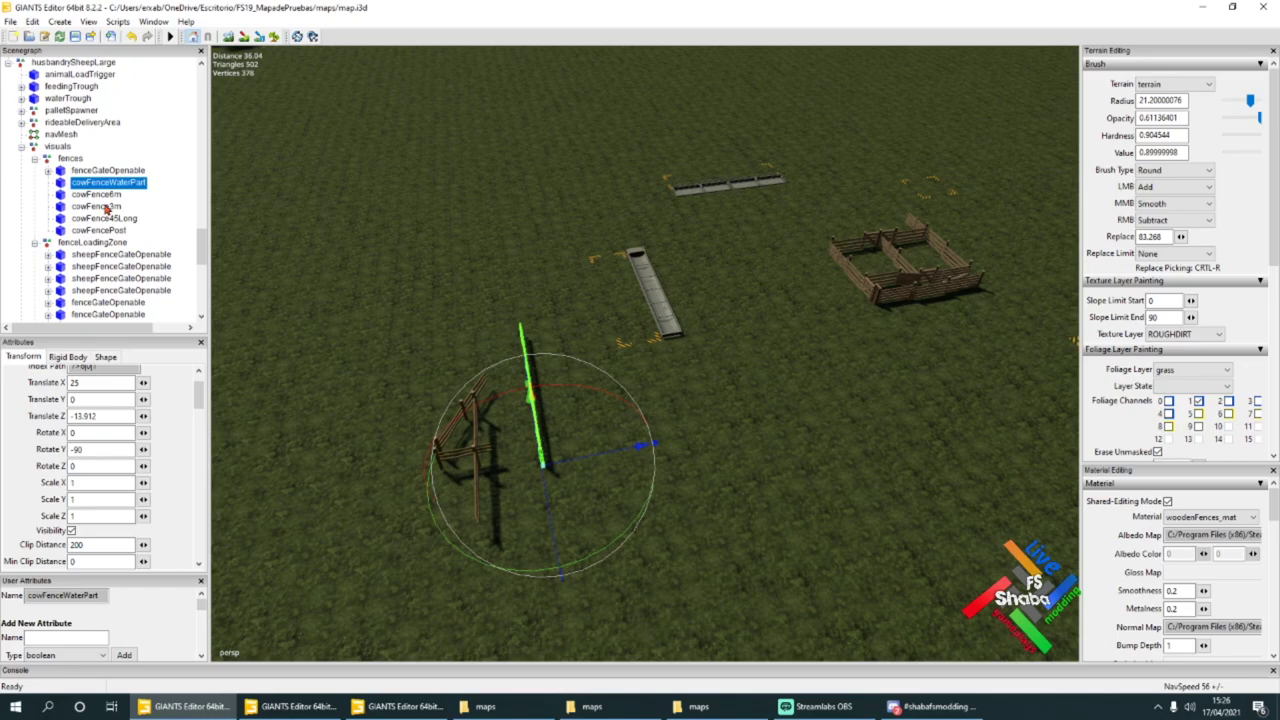
scroll(470, 386, "up", 5)
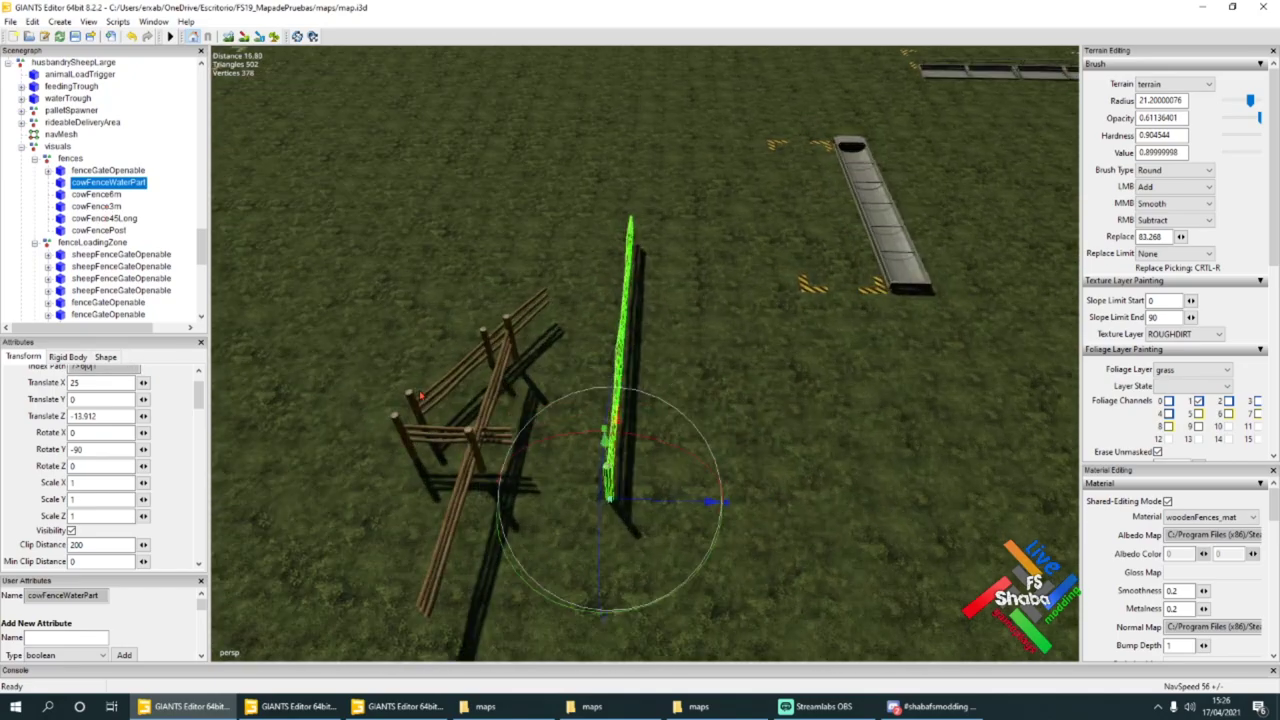
left_click(678, 502)
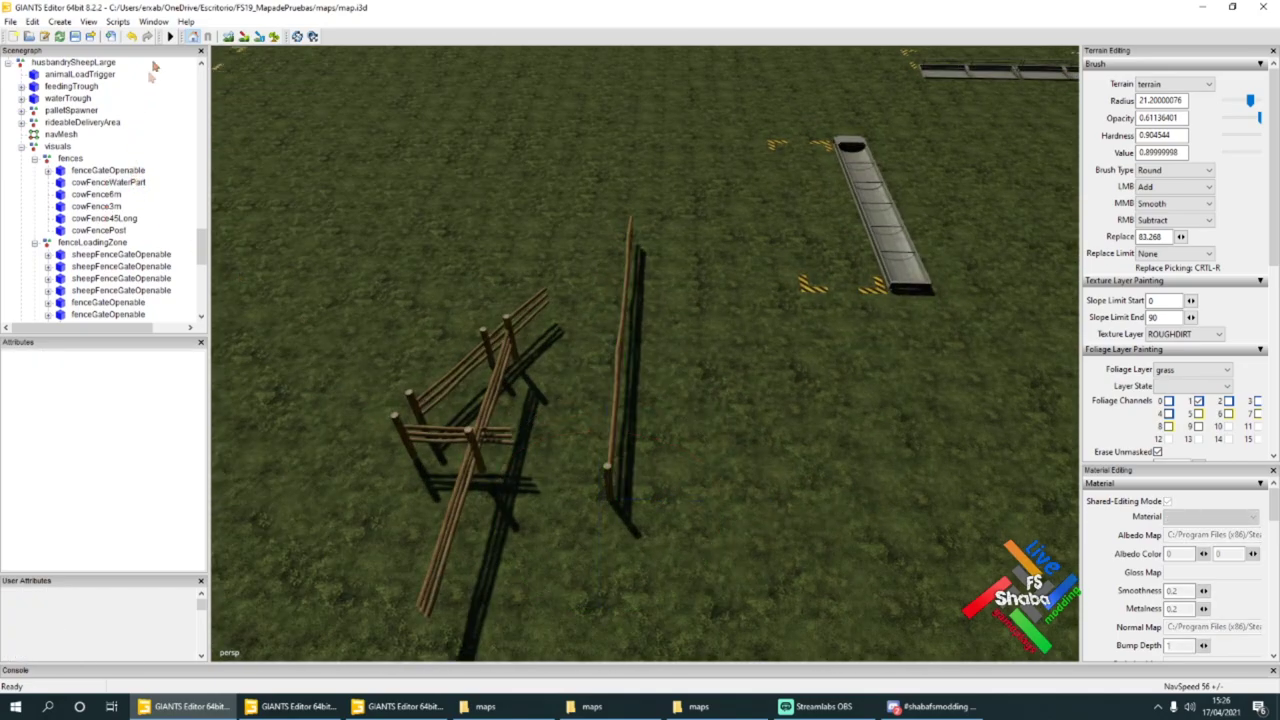
left_click(132, 37)
left_click_drag(703, 512, 677, 500)
left_click_drag(115, 383, 80, 381)
key("BackSpace")
key("Return")
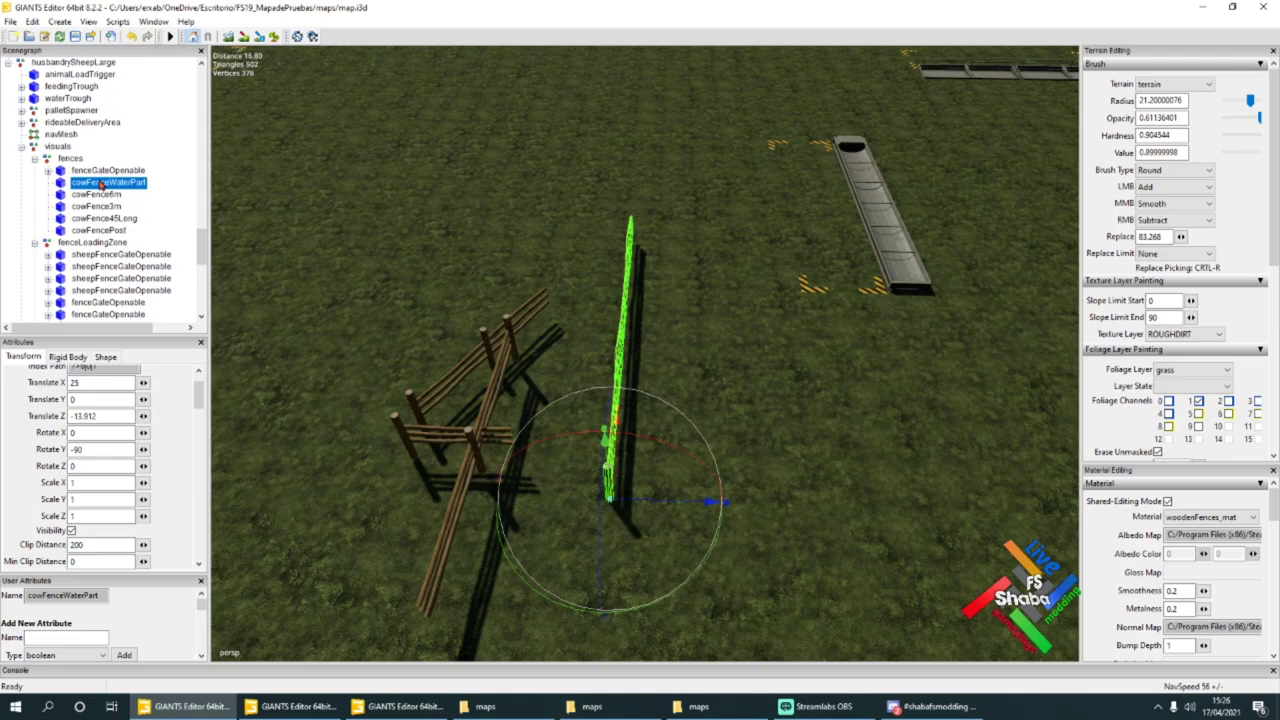
Step: Place the copied cowFence6m near the sheep trough using Interactive Placement and set its translation to X 25, Z 0
scroll(565, 387, "down", 3)
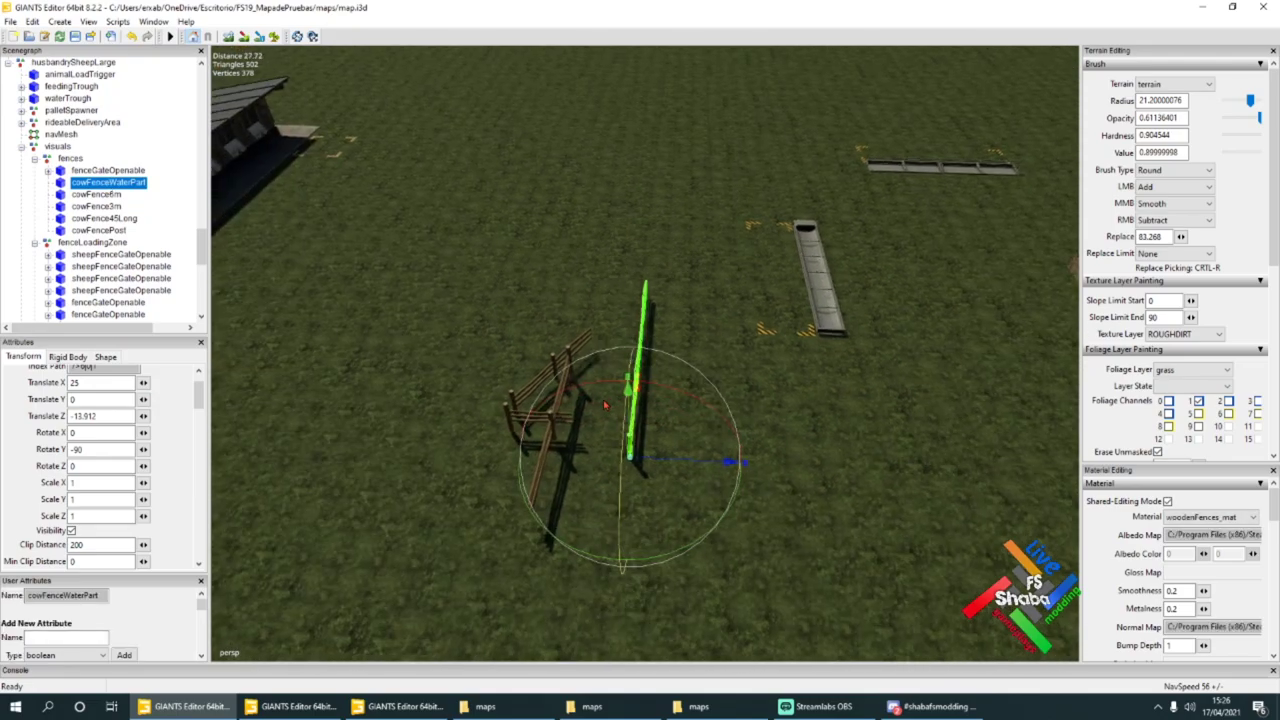
left_click(108, 196)
left_click_drag(637, 430, 637, 353, "alt")
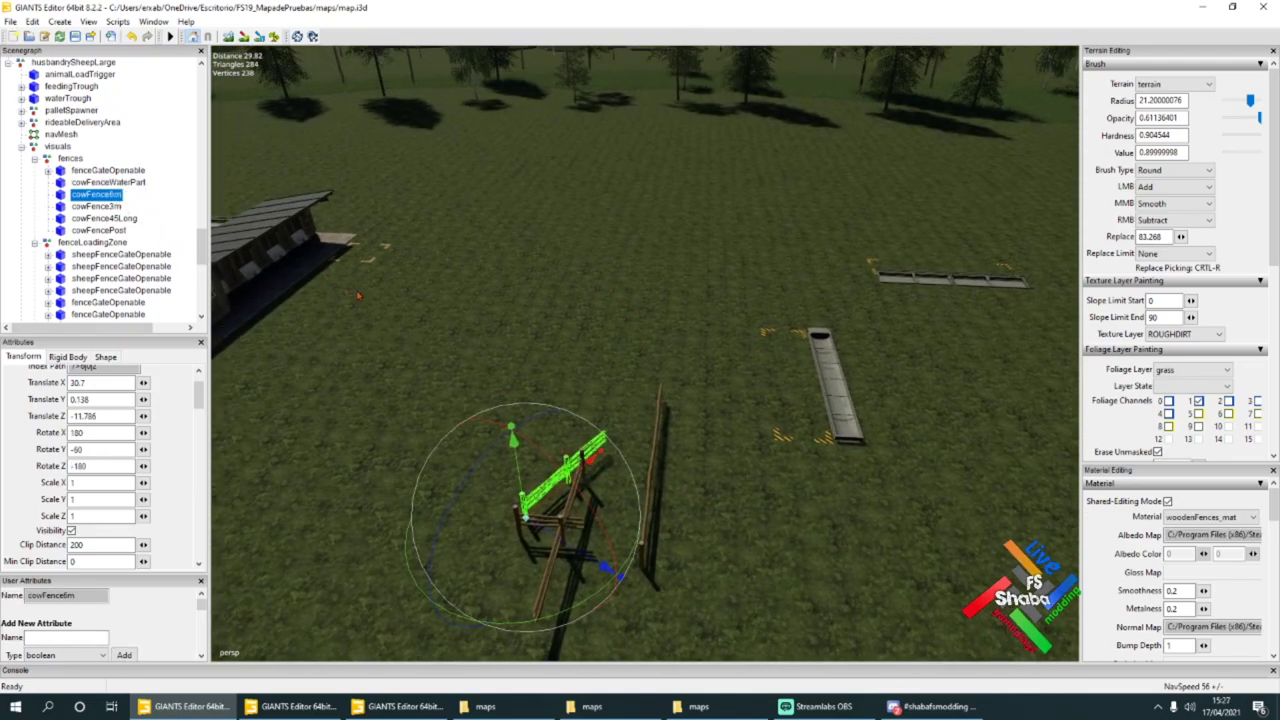
key("ctrl+b")
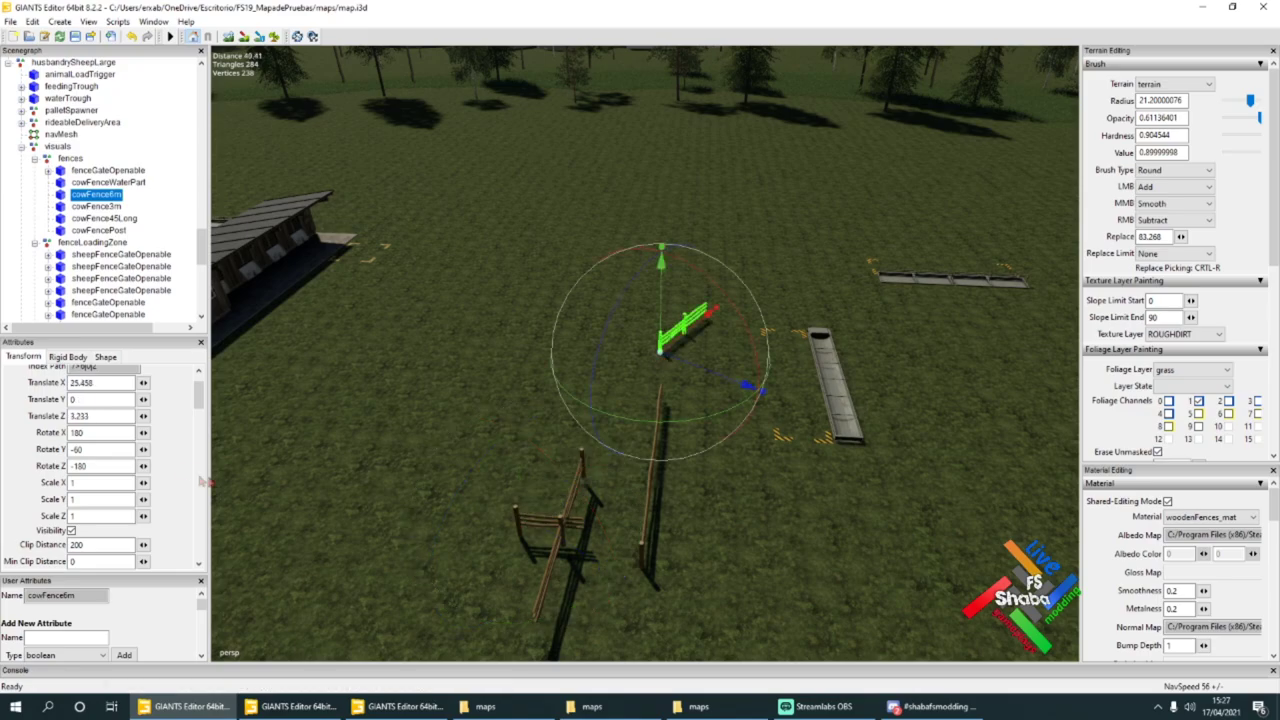
double_click(107, 385)
type("25")
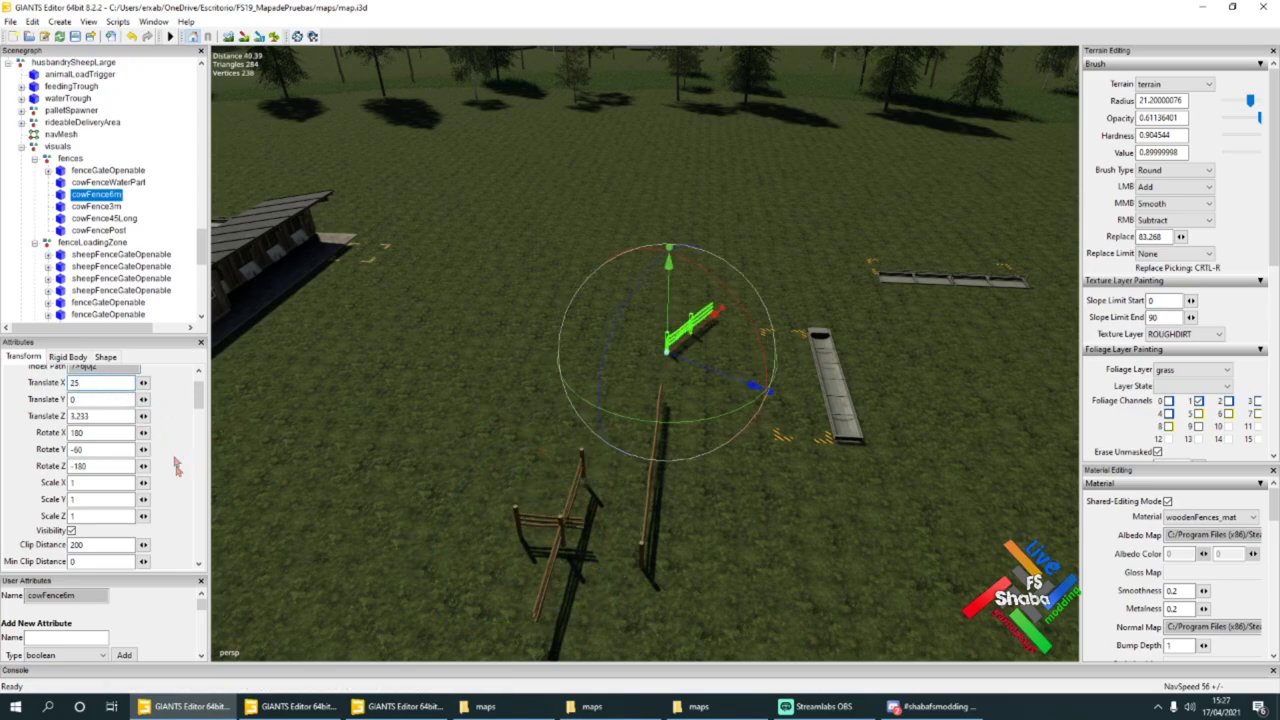
double_click(107, 416)
type("0")
key("Return")
Step: Set the cowFence6m rotation to X 0, Y 90 and Z 0 to align it with cowFenceWaterPart
right_click_drag(570, 475, 600, 441)
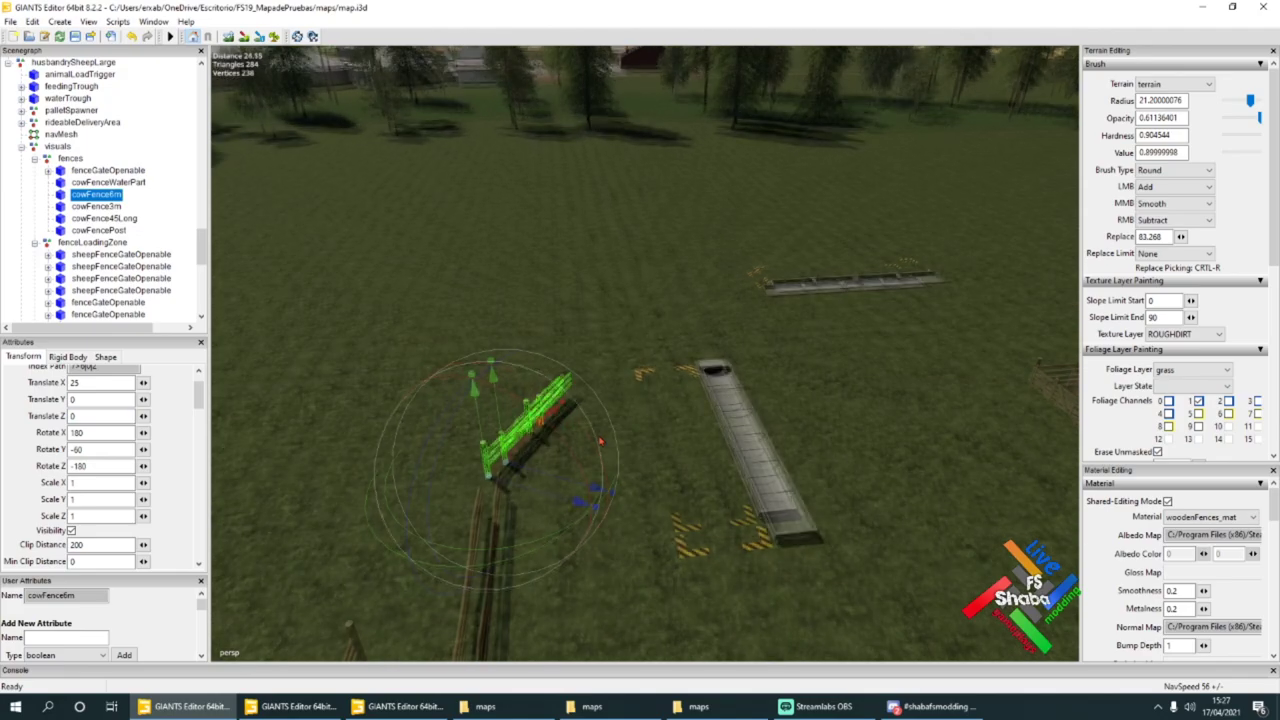
left_click_drag(600, 441, 548, 470, "alt")
scroll(548, 470, "up", 3)
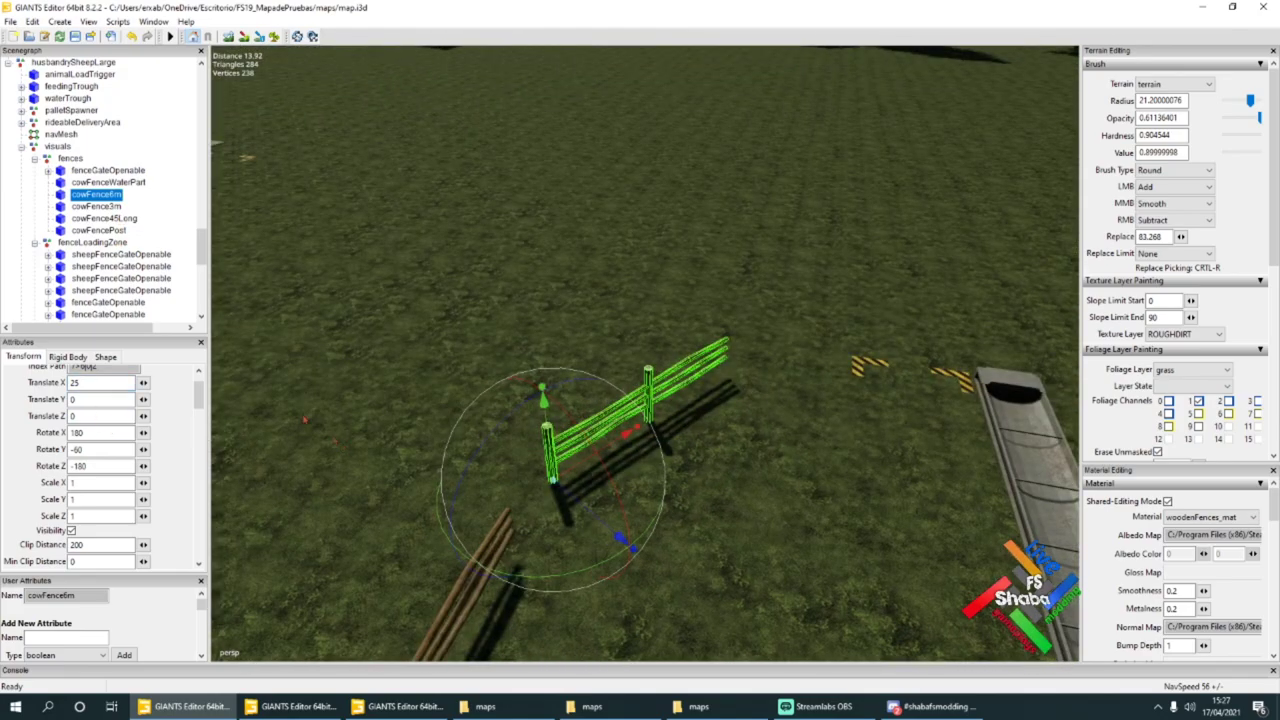
double_click(100, 449)
key("BackSpace")
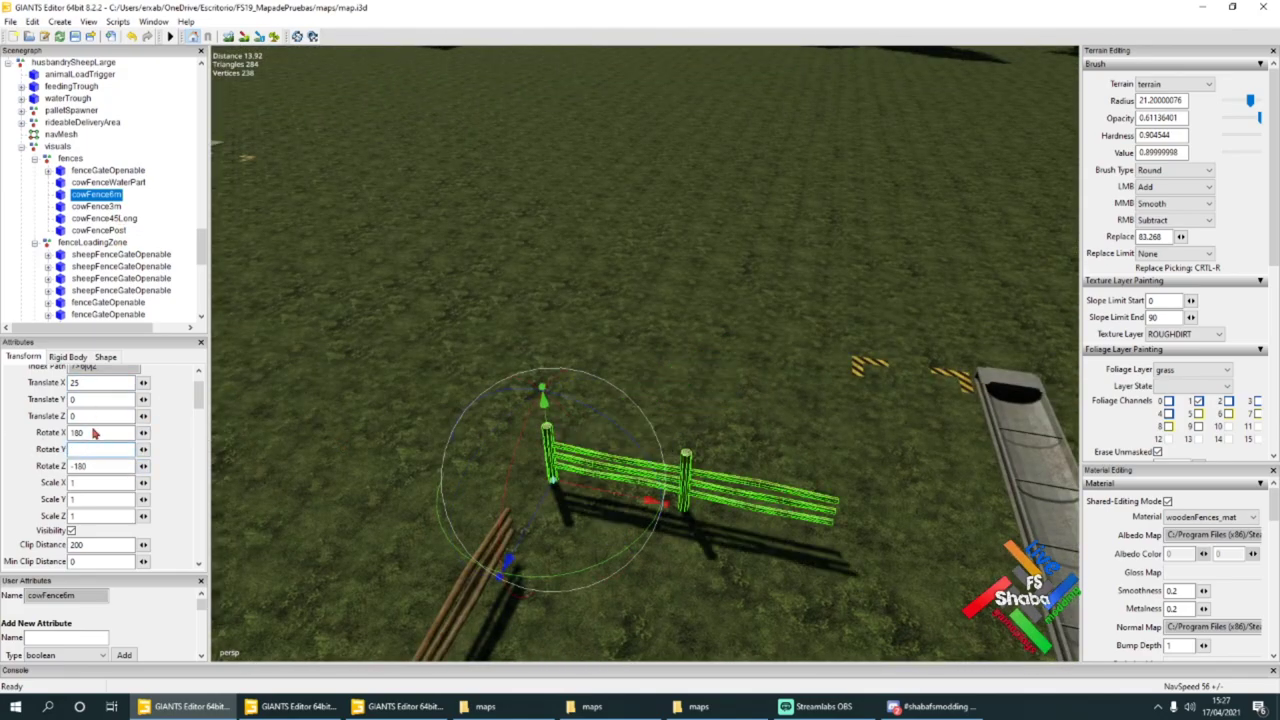
type("0")
key("Return")
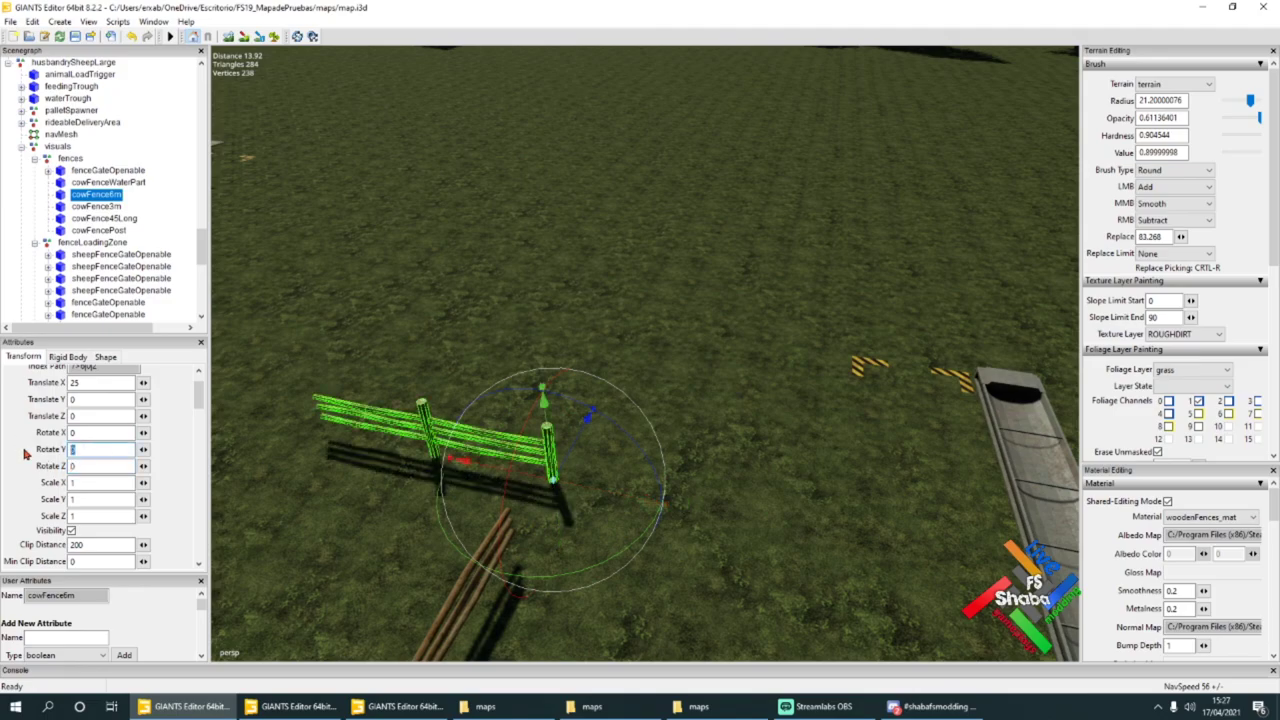
type("90")
key("Return")
Step: Duplicate the aligned cowFence6m and set the copy's X translation to -25 on the opposite side of the sheep pen
scroll(620, 476, "down", 5)
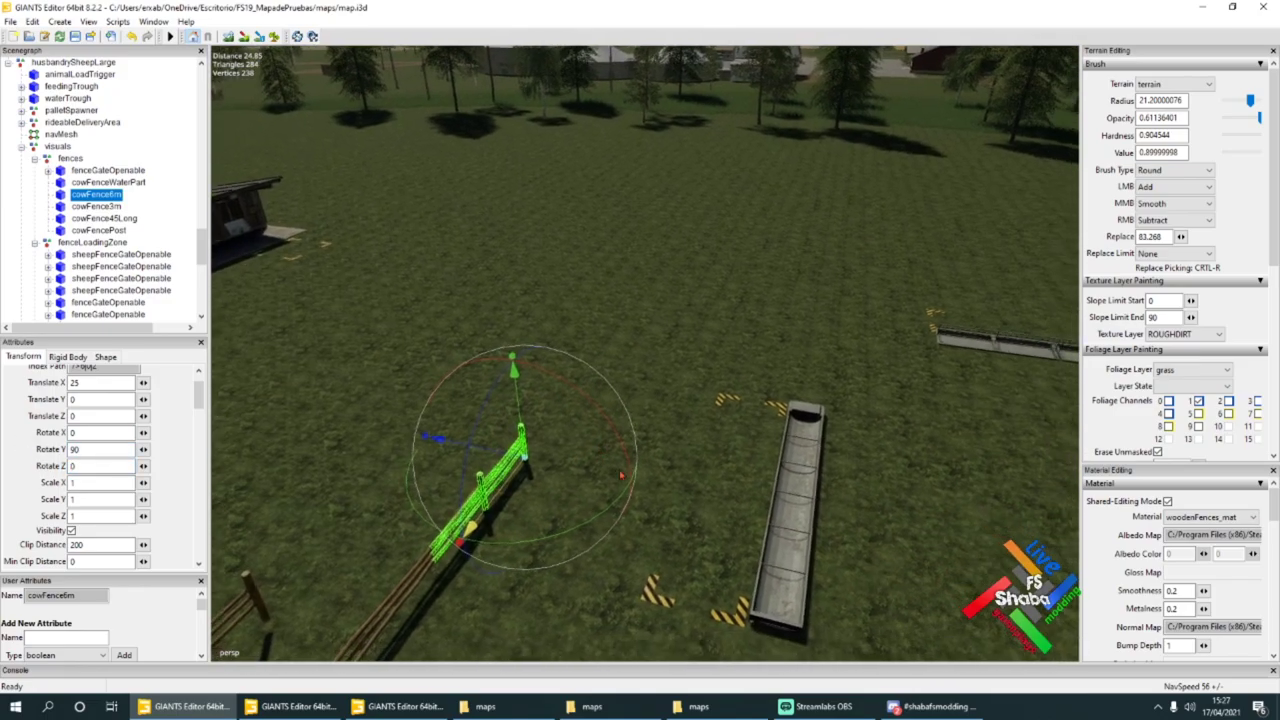
scroll(620, 476, "down", 3)
key("ctrl+d")
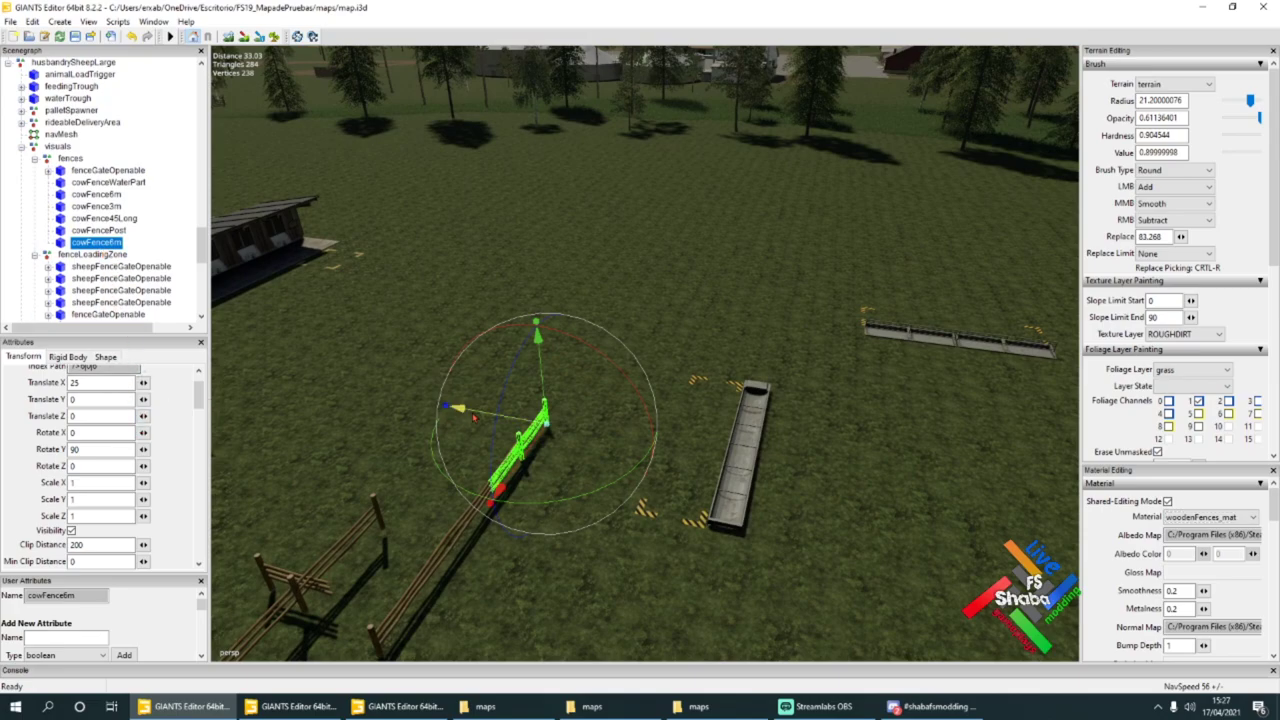
double_click(72, 384)
type("-")
key("Return")
left_click_drag(430, 410, 600, 526, "alt")
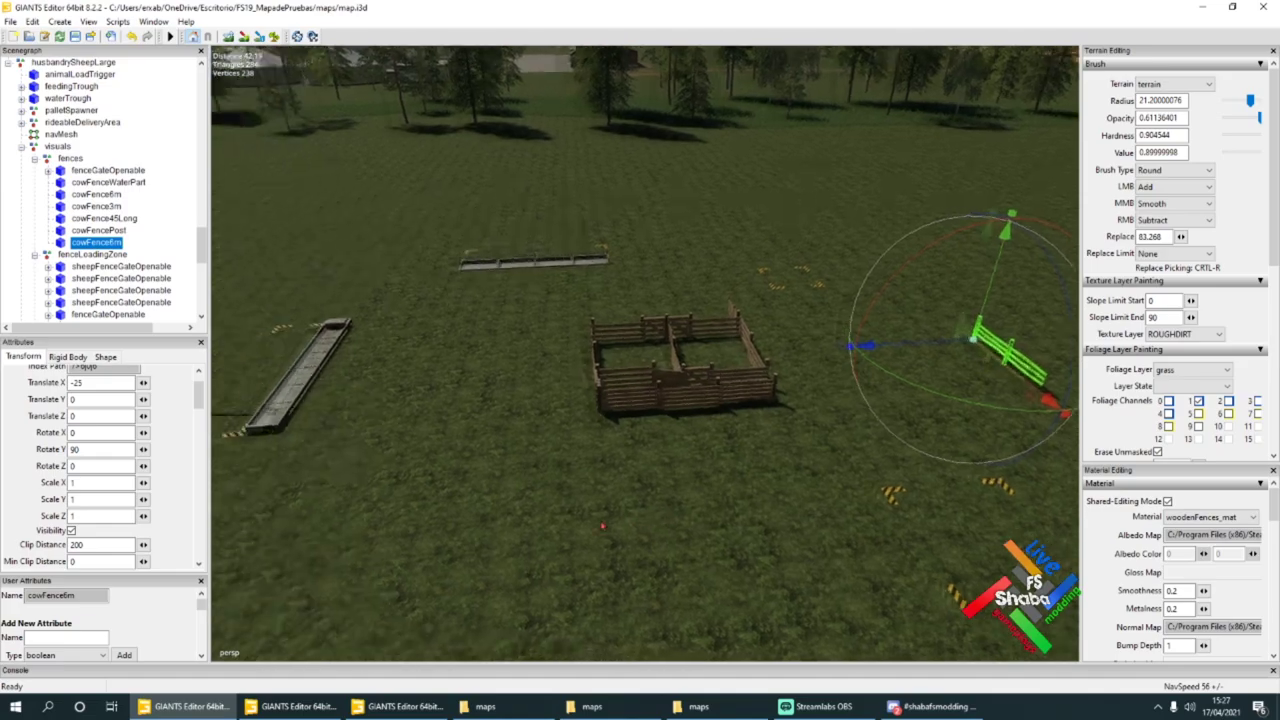
Step: Set the original cowFence6m to X translation 20 and its copy on the opposite side of the pen to X -20
scroll(600, 526, "down", 5)
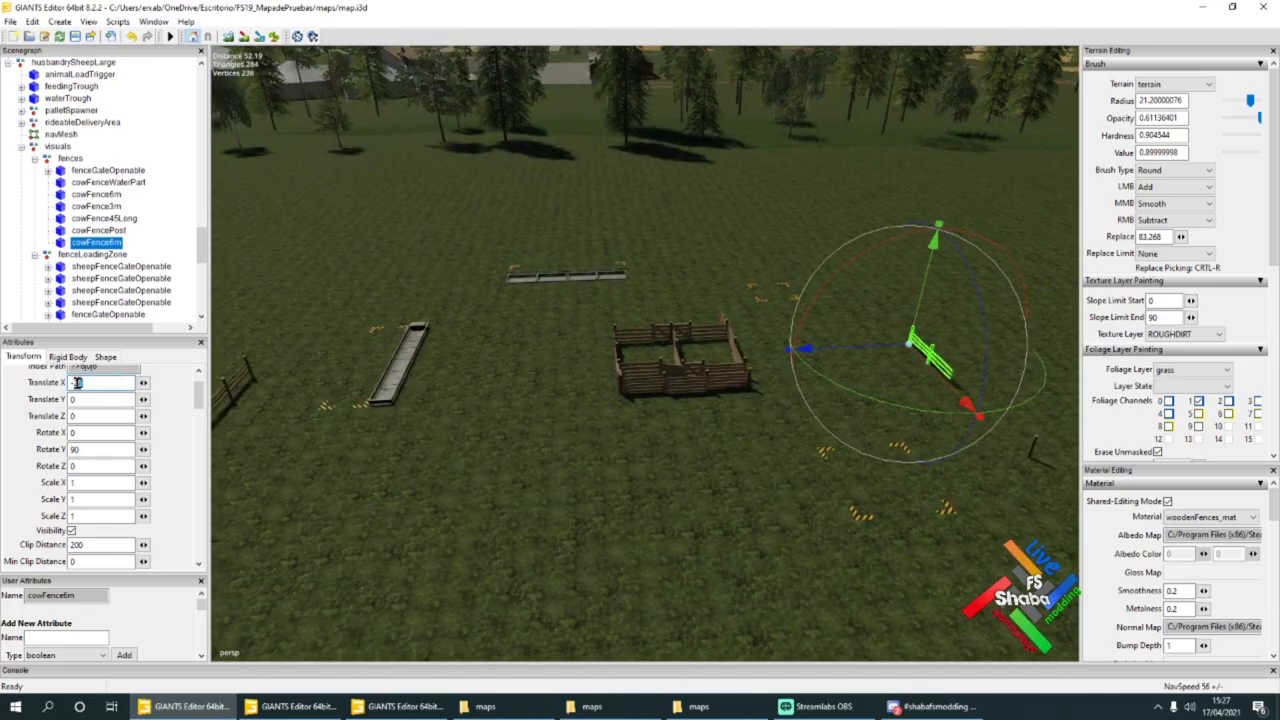
type("2")
key("Return")
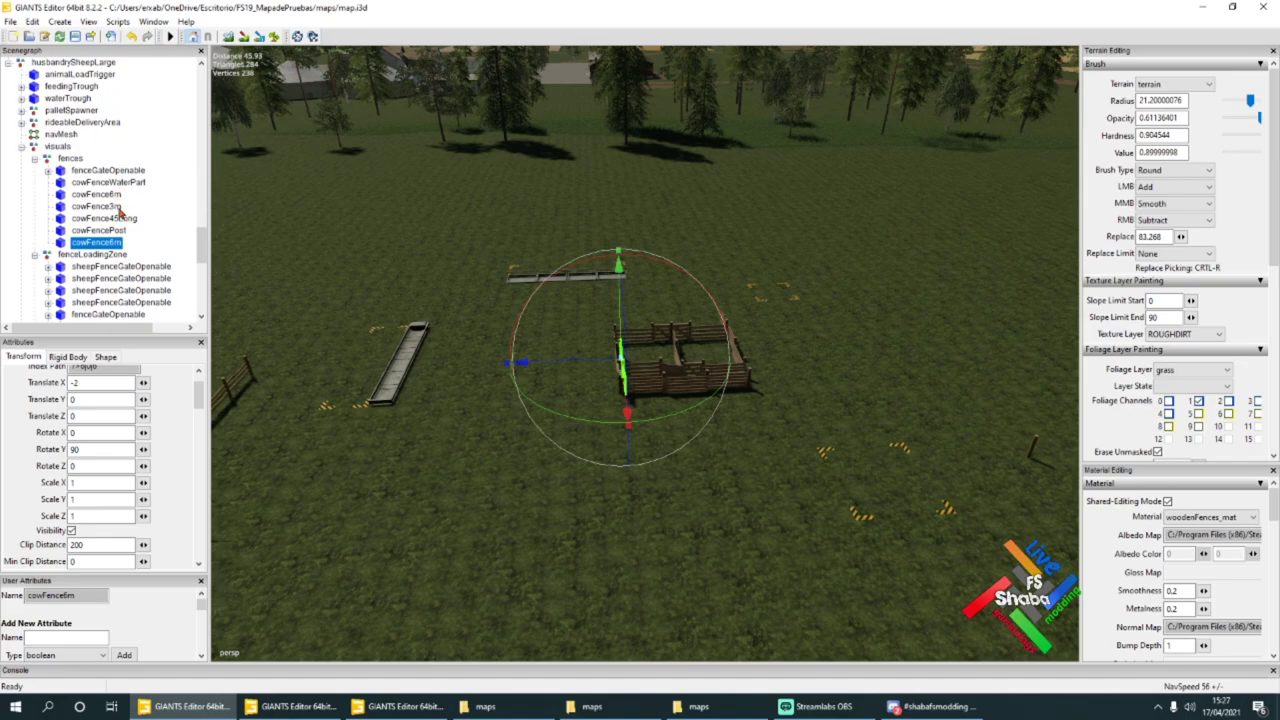
left_click(116, 198)
left_click(104, 382)
key("BackSpace")
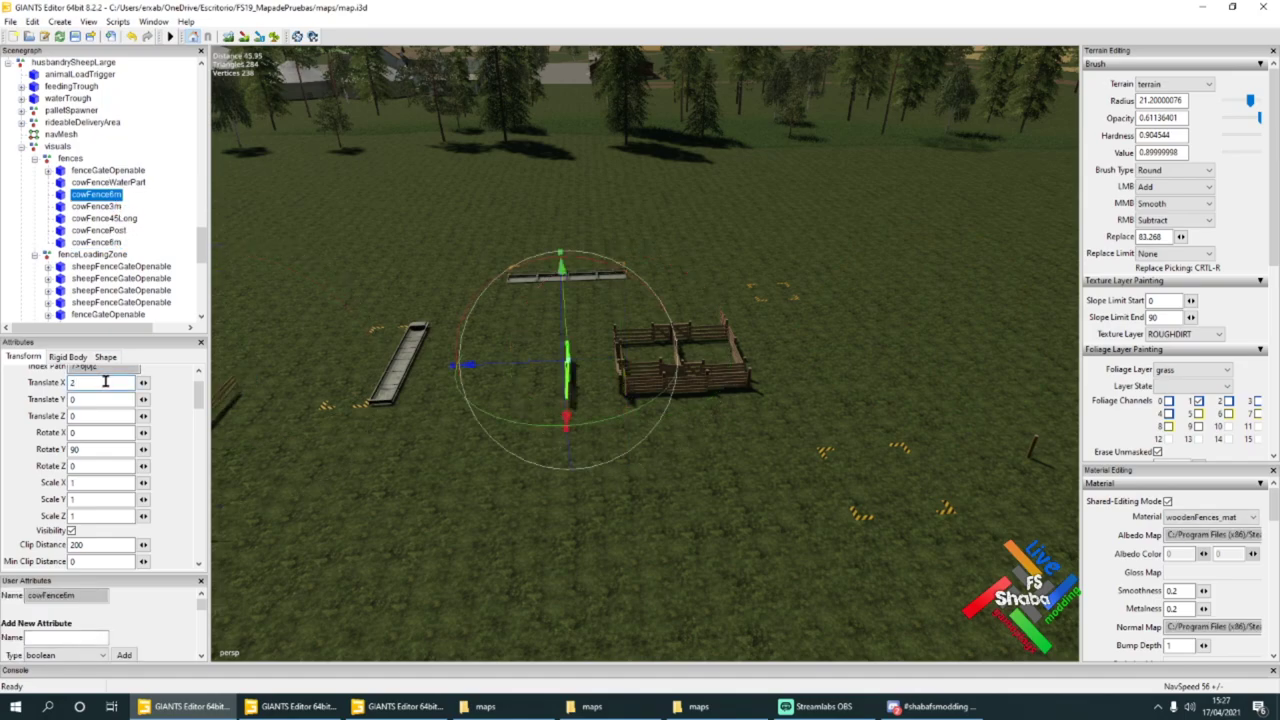
type("0")
key("Return")
left_click(96, 242)
left_click(102, 382)
type("0")
key("Return")
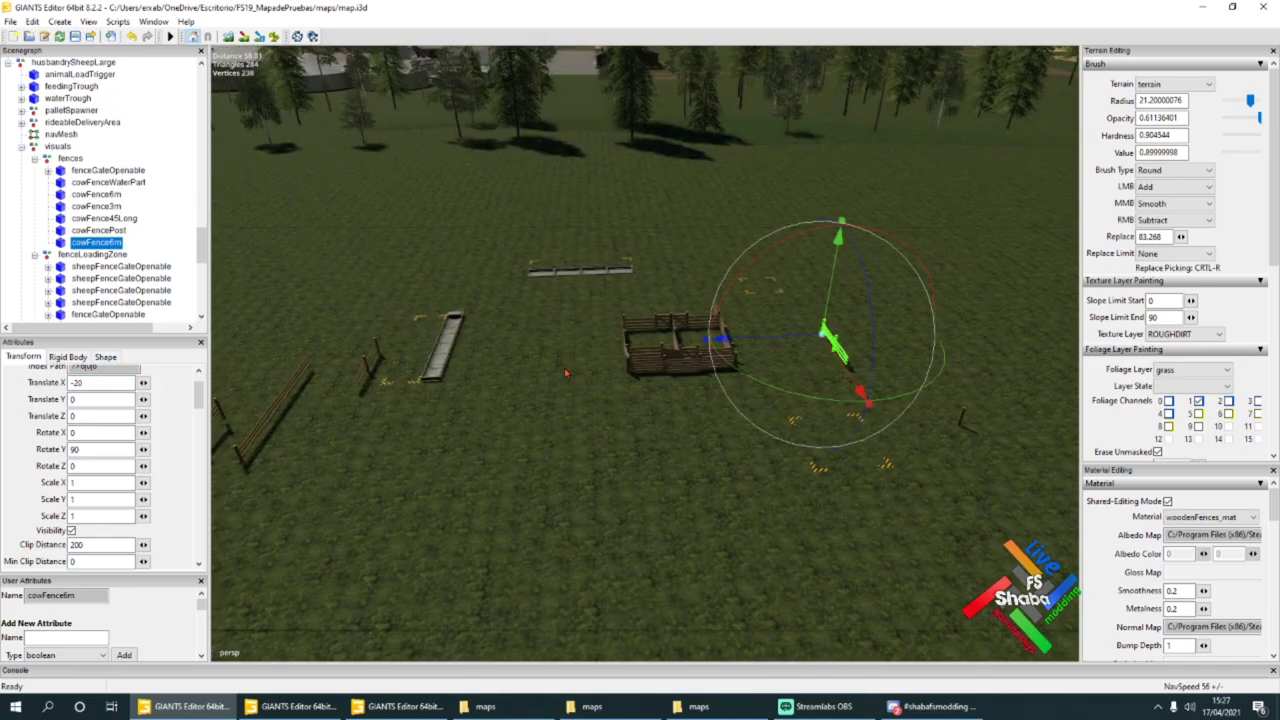
Step: Duplicate the cowFence6m at X -20 and place the copy end to end with it at about Z 6.1
left_click_drag(645, 369, 528, 382, "alt")
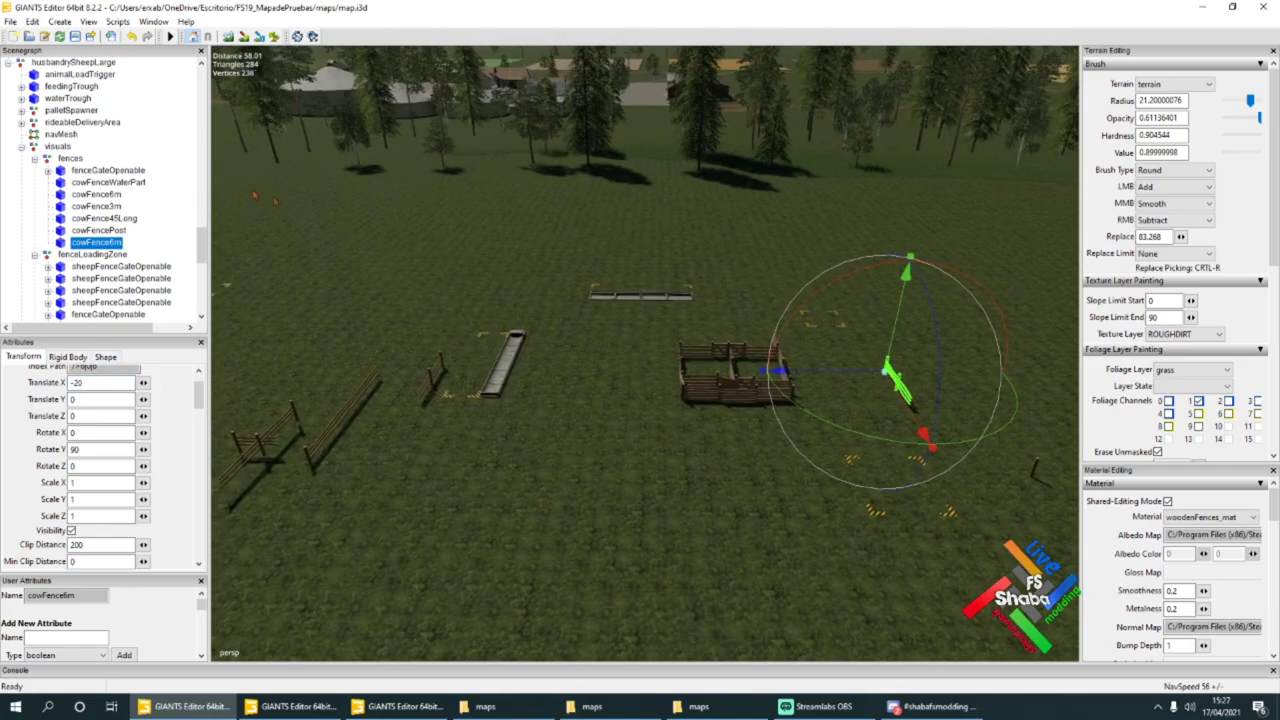
left_click_drag(449, 383, 457, 387, "alt")
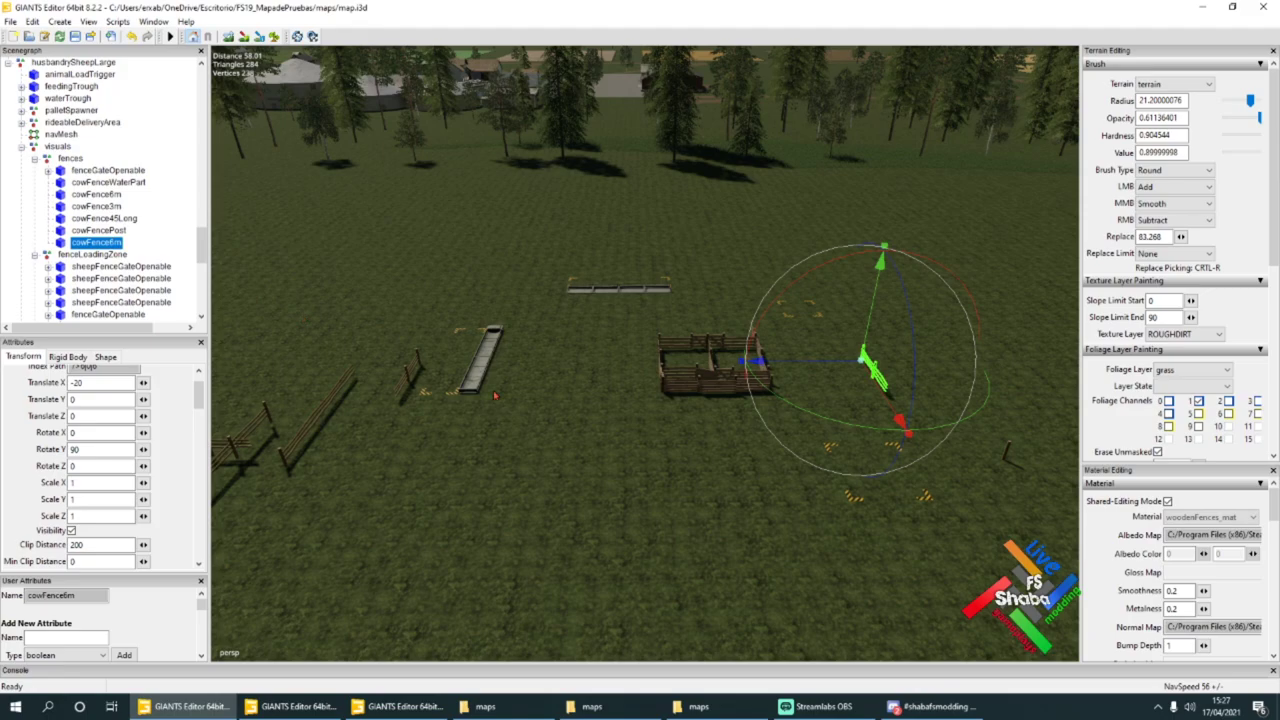
key("a")
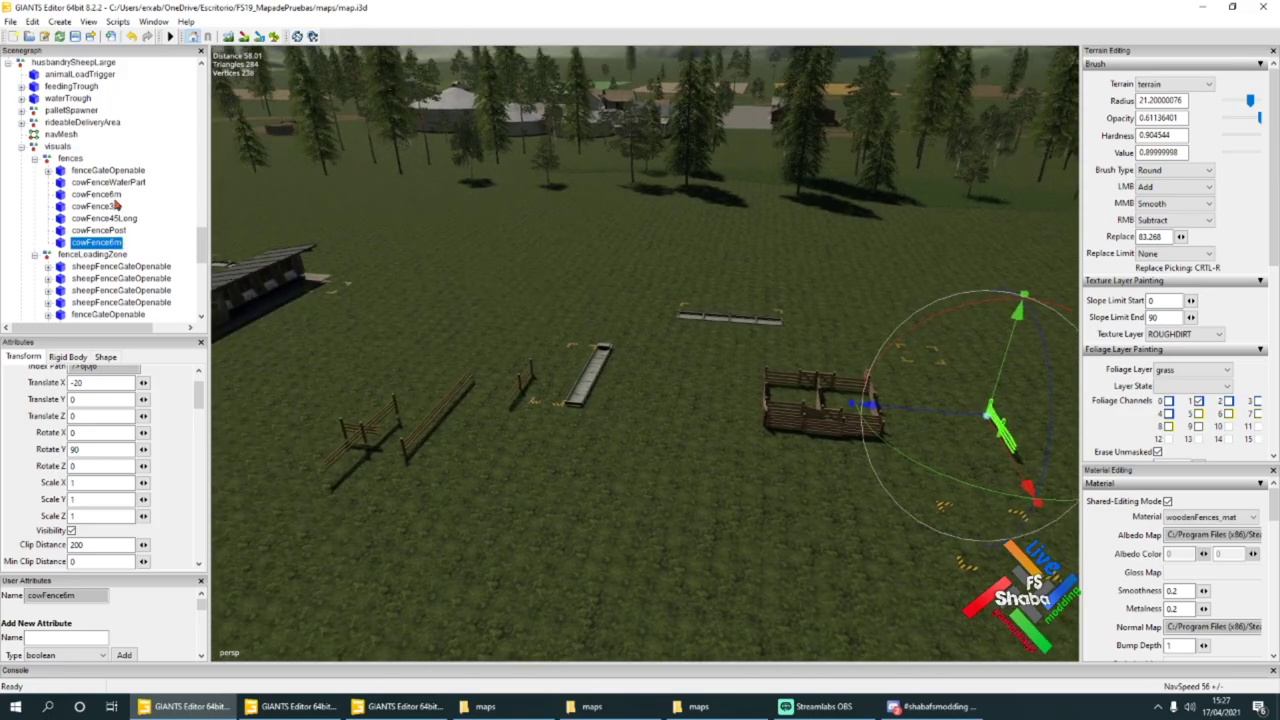
left_click(116, 205)
left_click(100, 242)
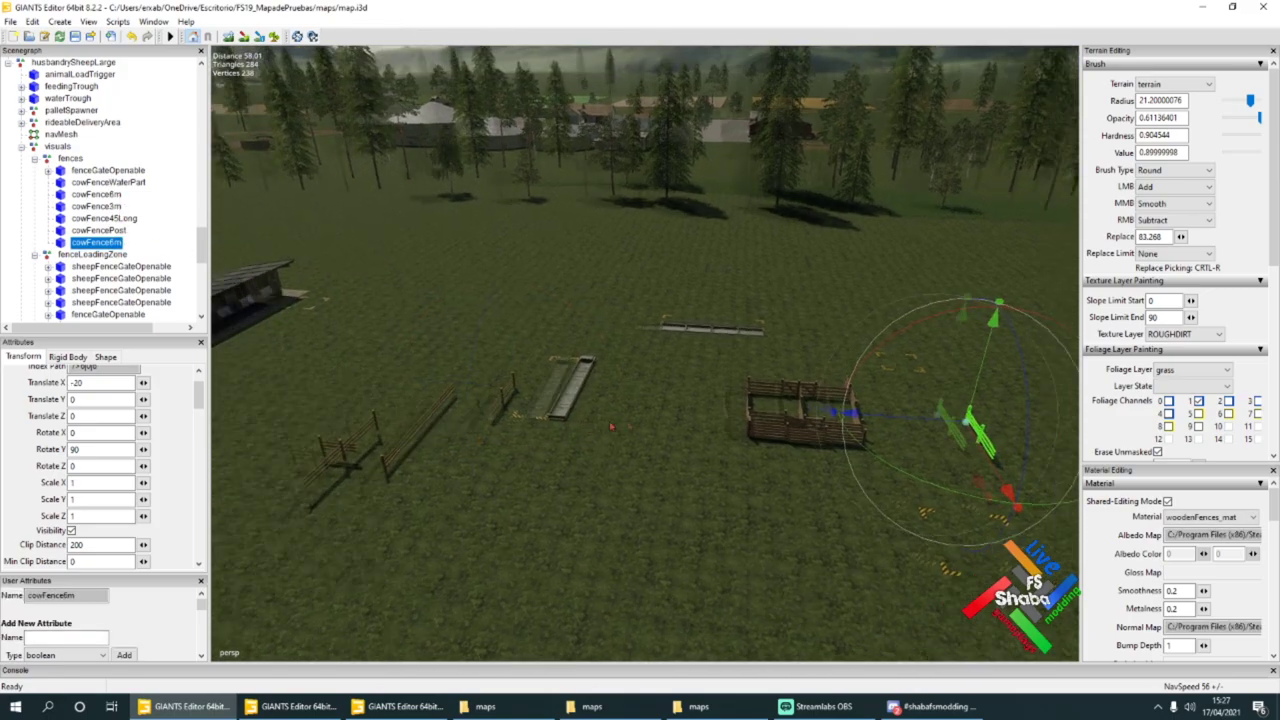
scroll(612, 427, "up", 5)
mouse_move(612, 427)
left_mouse_down("alt")
mouse_move(680, 429)
mouse_move(616, 413)
left_mouse_up("alt")
scroll(616, 413, "down", 3)
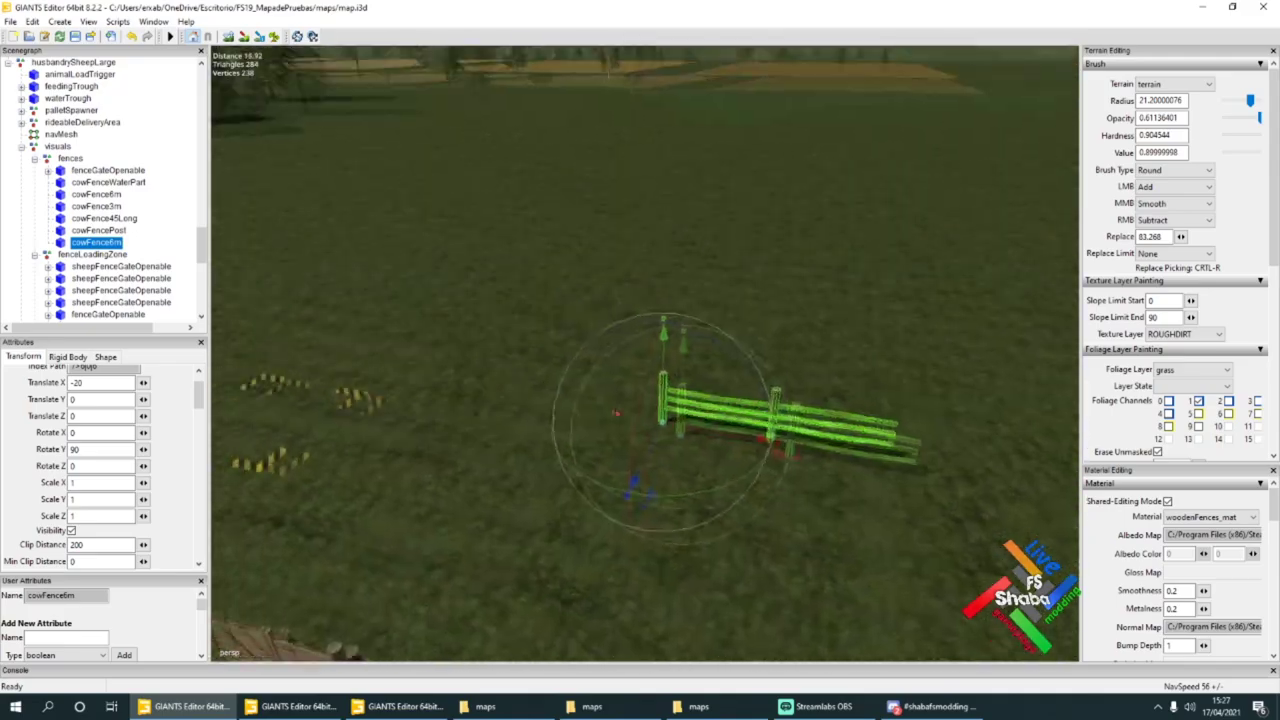
key("ctrl+d")
left_click_drag(665, 418, 420, 483)
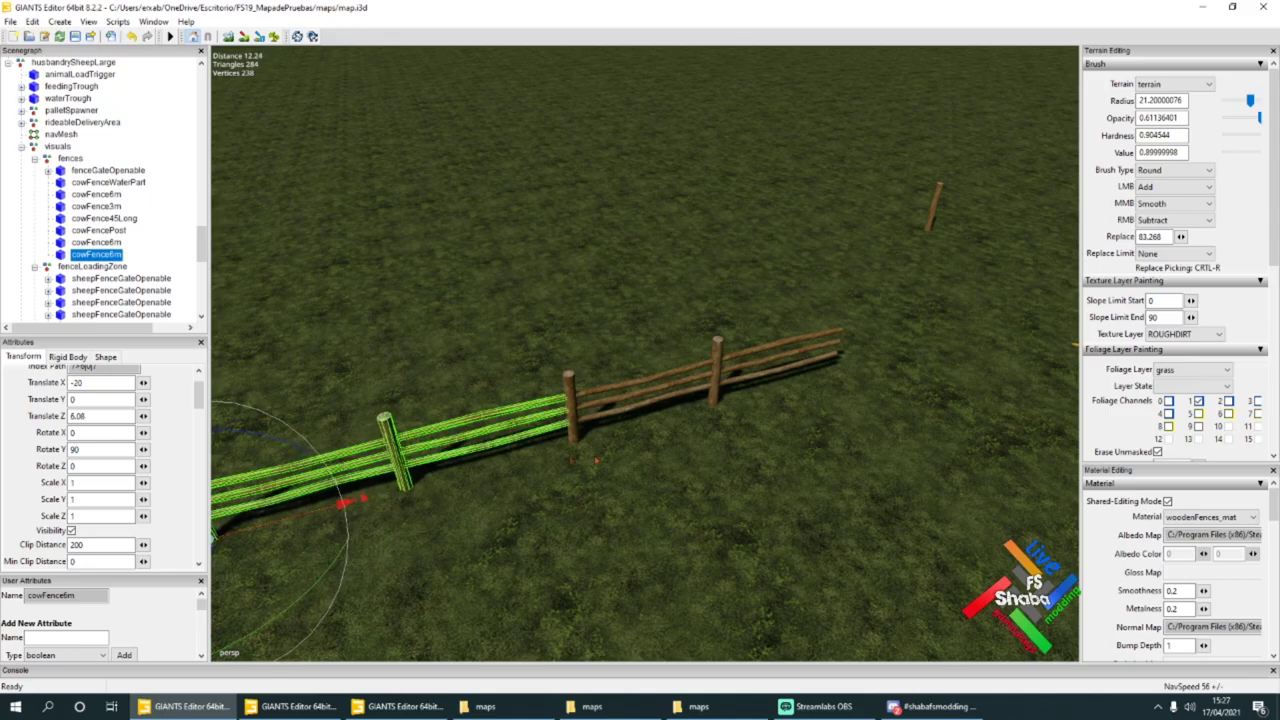
Step: Duplicate the fence piece again and join the copy to the row's end at about Z 12.3
scroll(571, 460, "down", 4)
scroll(571, 460, "up", 4)
left_click_drag(571, 460, 464, 469, "alt")
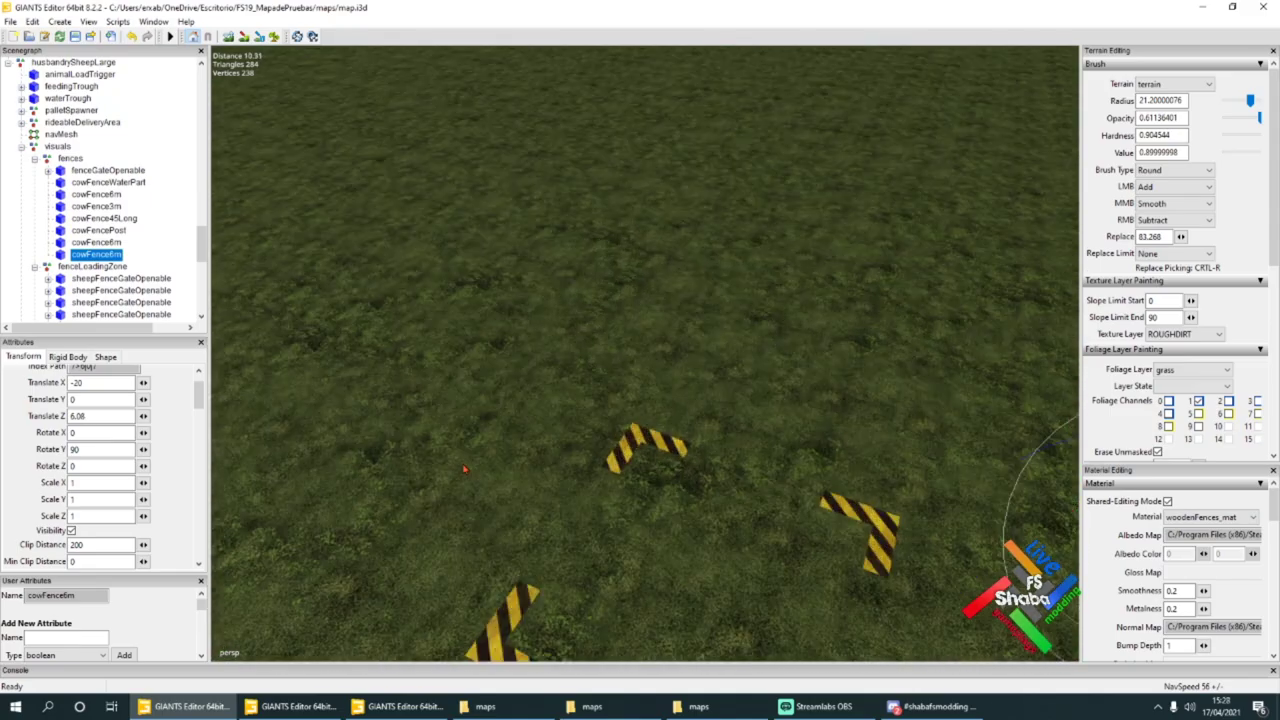
right_click_drag(464, 469, 623, 471)
key("ctrl+d")
left_click_drag(684, 366, 302, 432)
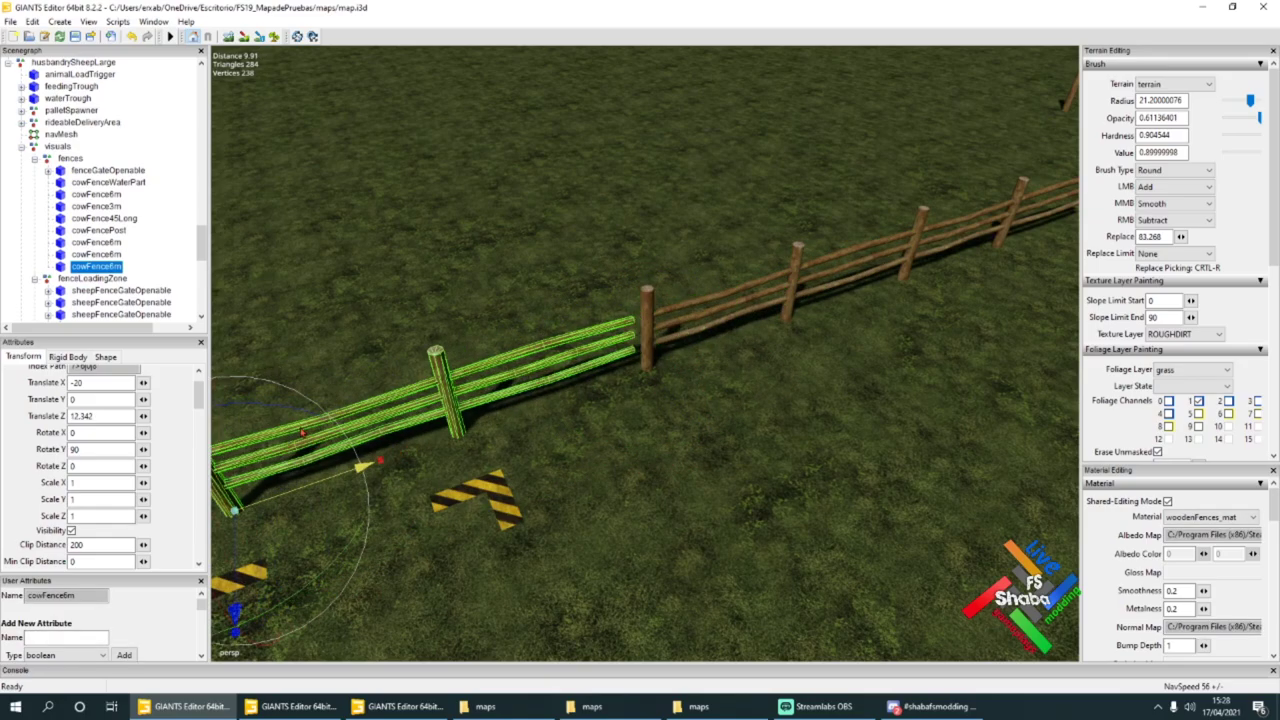
Step: Extend the fence row with two more cowFence6m copies at about Z 18.2 and Z 24.1
scroll(688, 421, "down", 3)
mouse_move(688, 421)
right_mouse_down()
mouse_move(480, 410)
mouse_move(692, 407)
right_mouse_up()
key("ctrl+d")
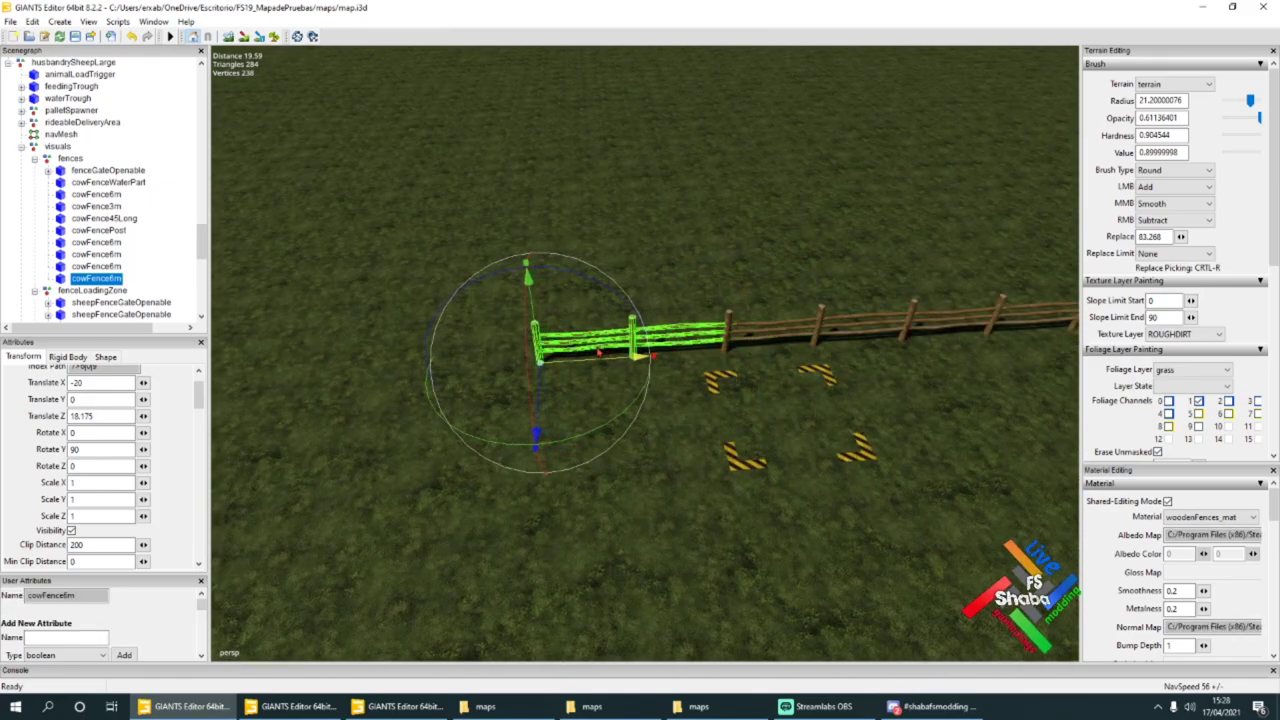
left_click_drag(598, 352, 666, 365, "alt")
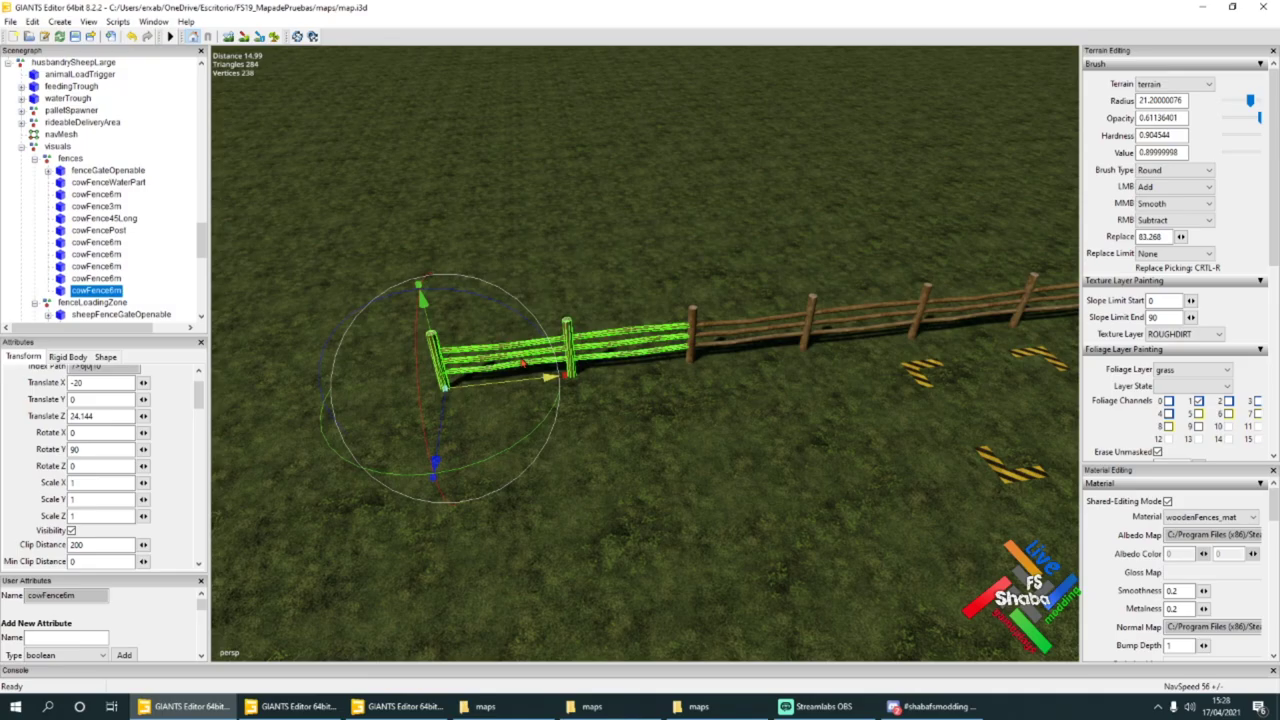
Step: Add another cowFence6m copy at the end of the row and set its Z translation to 30
left_click_drag(518, 366, 812, 374, "alt")
right_click_drag(812, 374, 692, 428)
key("ctrl+d")
left_click_drag(797, 396, 388, 430)
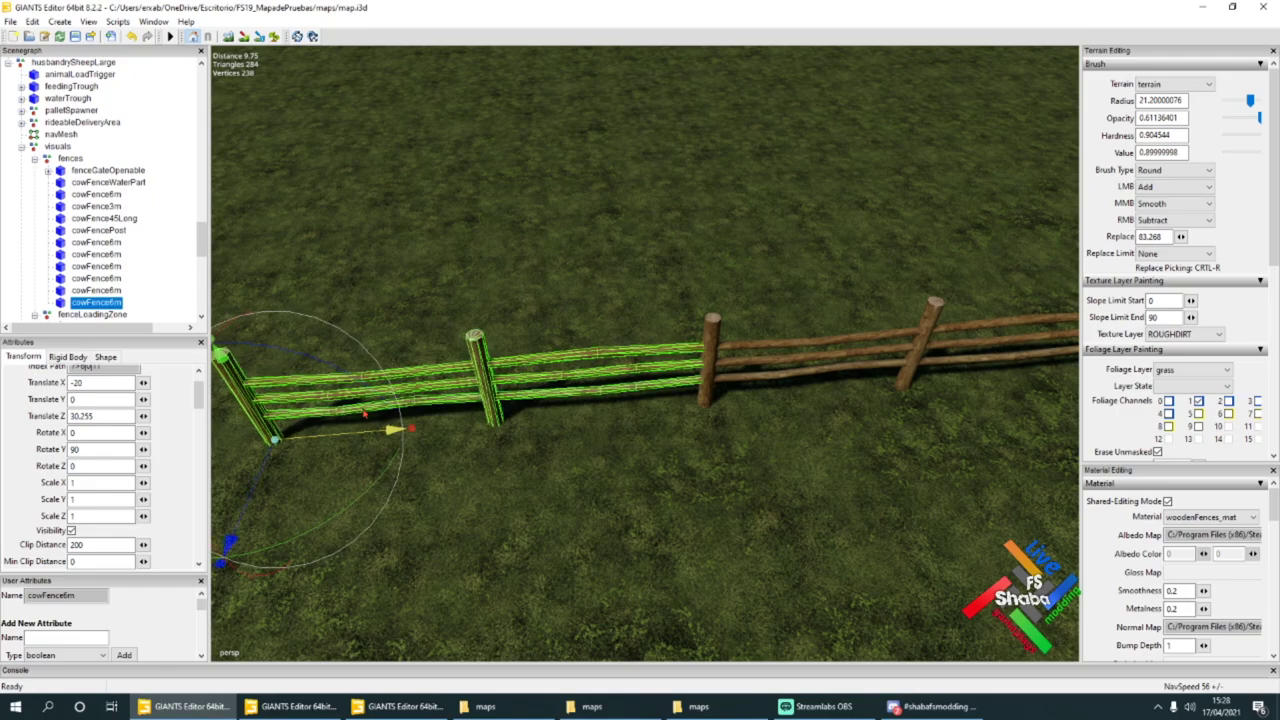
left_click_drag(364, 413, 385, 417)
type("30")
scroll(745, 413, "down", 3)
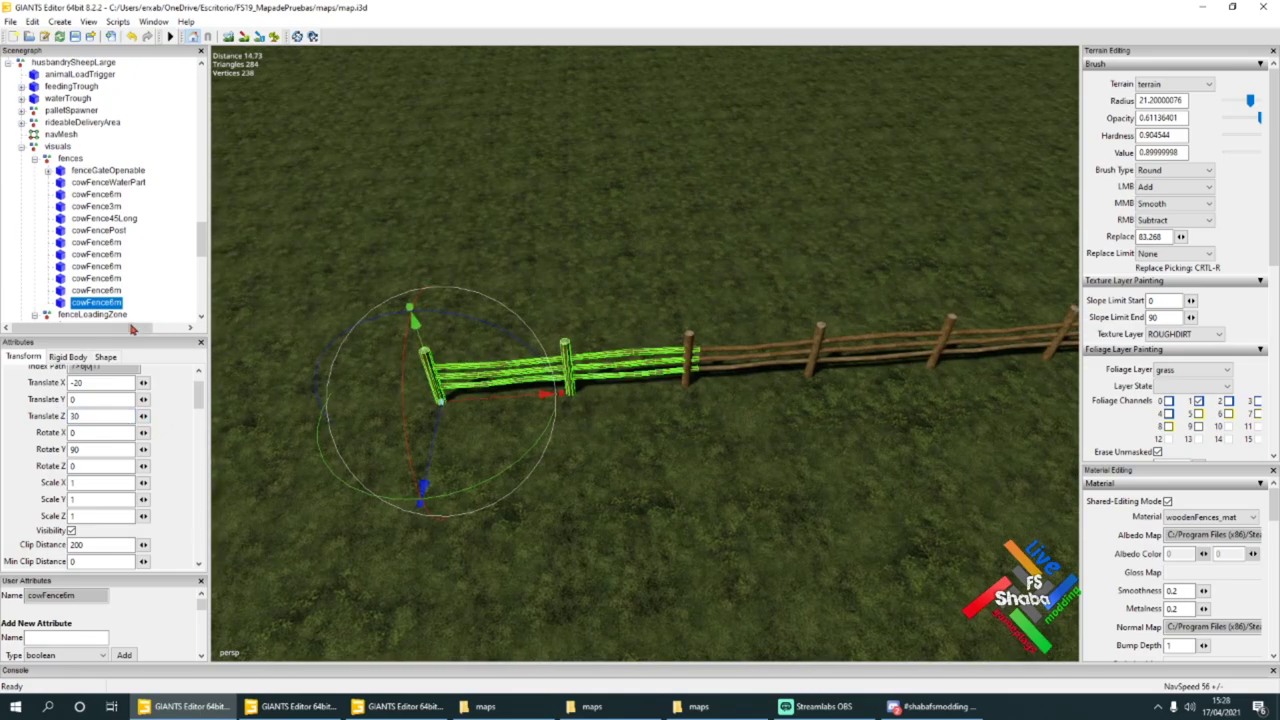
Step: Nudge the pieces before the end piece along Z to close the joints, moving the third-last one to about Z 18.1
left_click(120, 294)
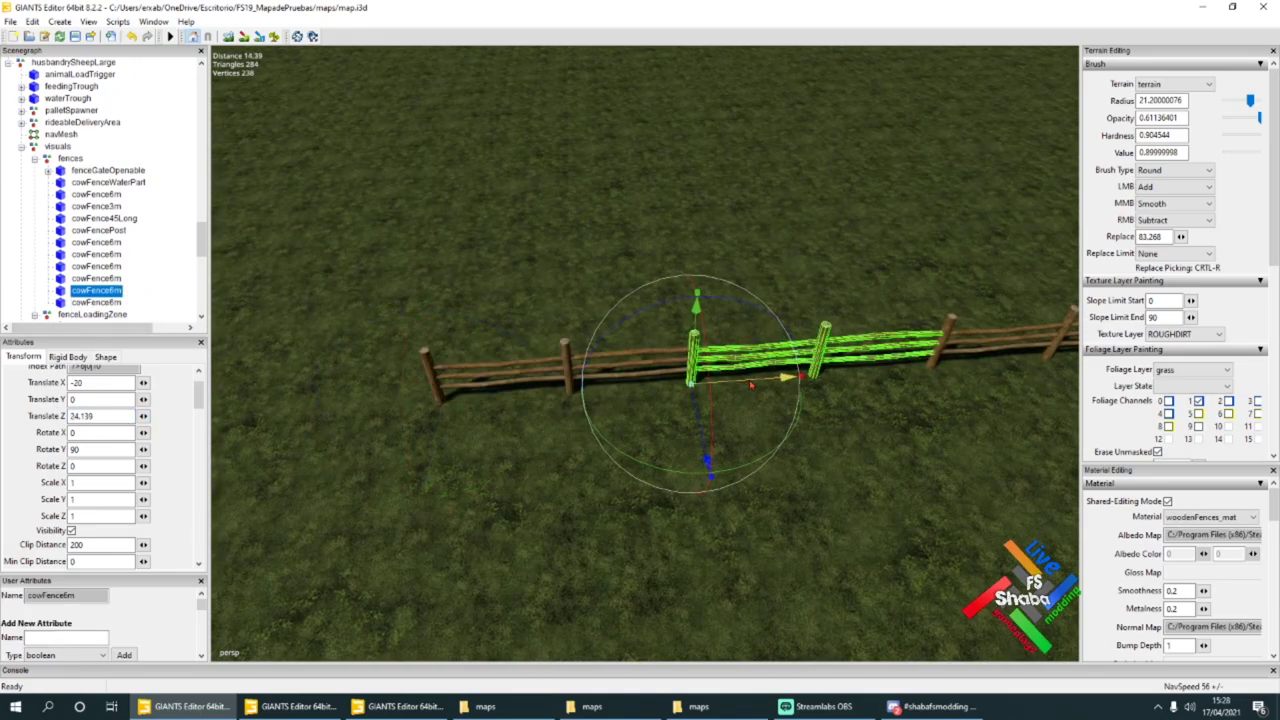
key("Up")
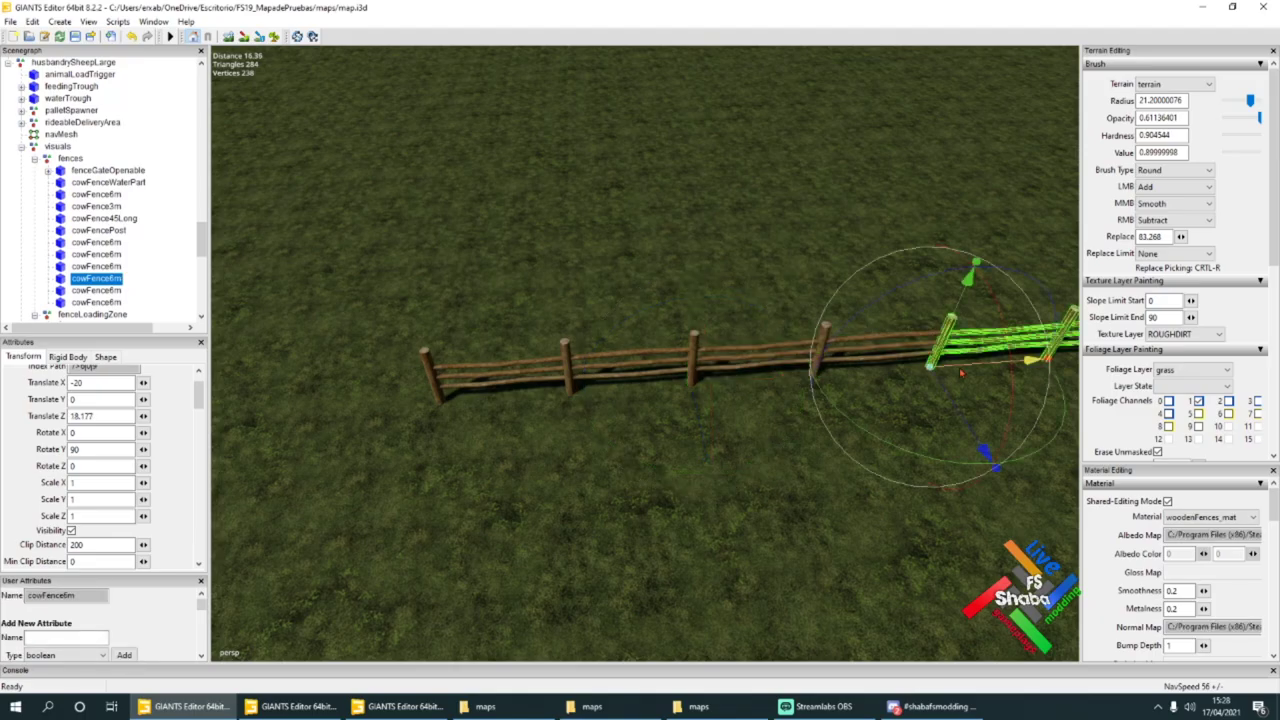
left_click_drag(963, 372, 653, 446)
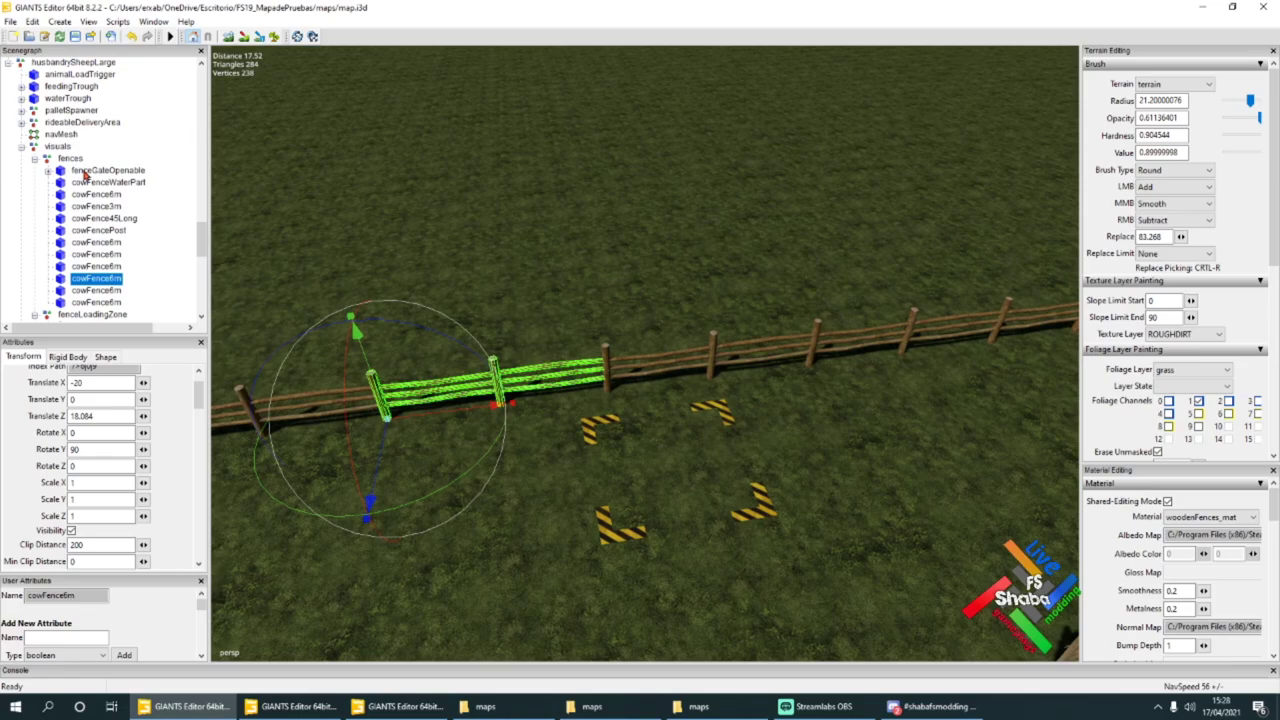
Step: Duplicate a cowFence6m of the X -20 row and attach the copy at the row's other end, at about Z -6.1
left_click(104, 196)
key("f")
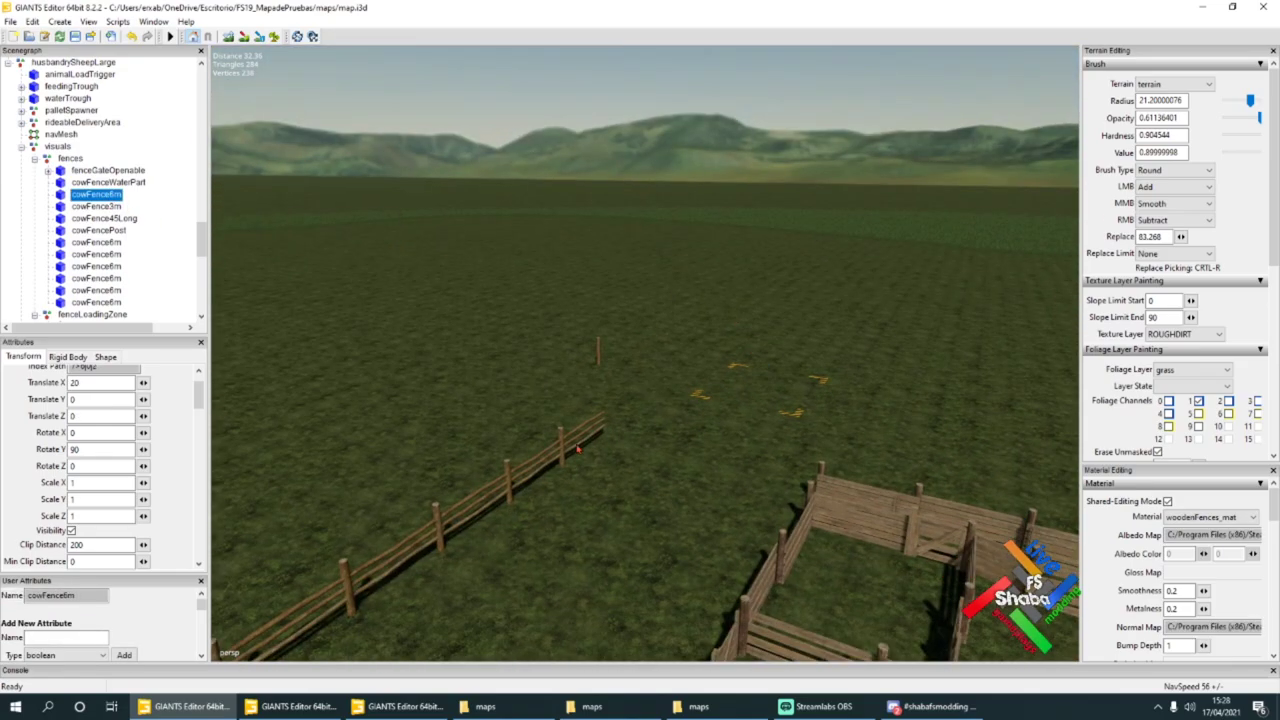
left_click(565, 452)
left_click_drag(565, 452, 632, 491, "alt")
left_click_drag(433, 380, 550, 530)
scroll(657, 433, "up", 3)
key("ctrl+d")
scroll(700, 551, "down", 3)
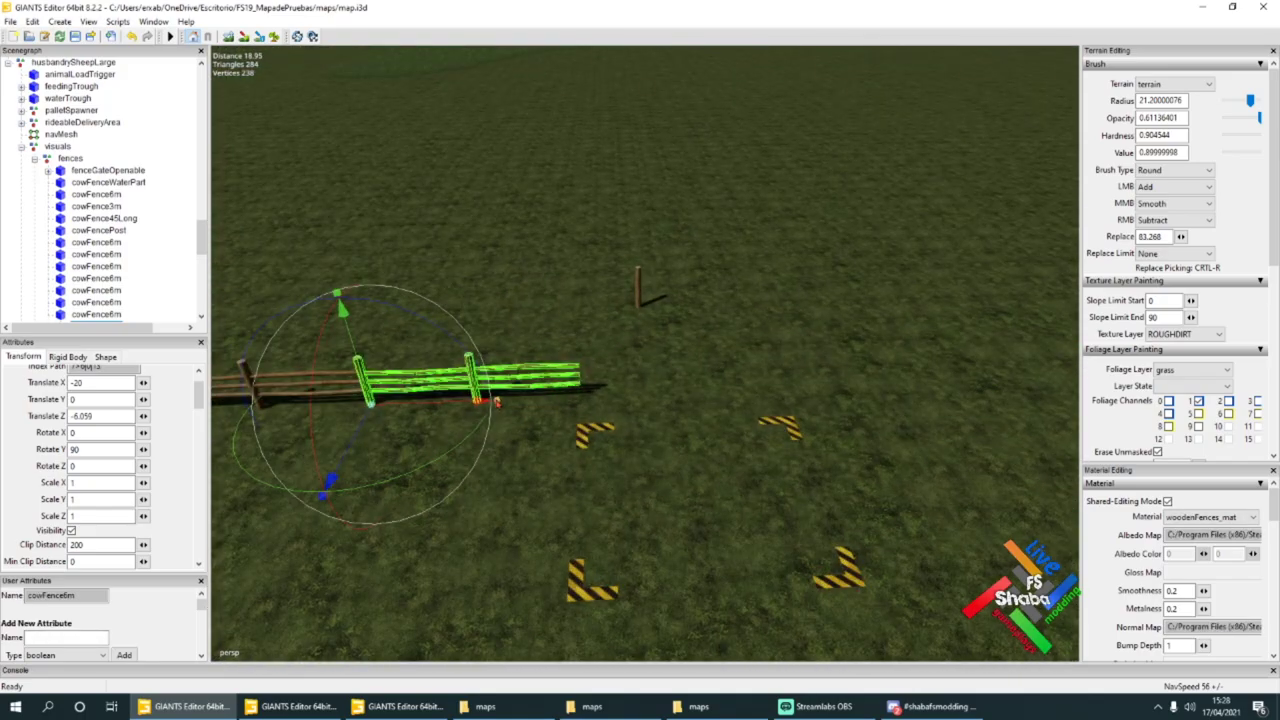
Step: Place the next cowFence6m copy end to end in the row at about Z -12.1
left_click_drag(490, 404, 703, 394)
left_click_drag(703, 394, 605, 440, "alt")
scroll(599, 443, "up", 3)
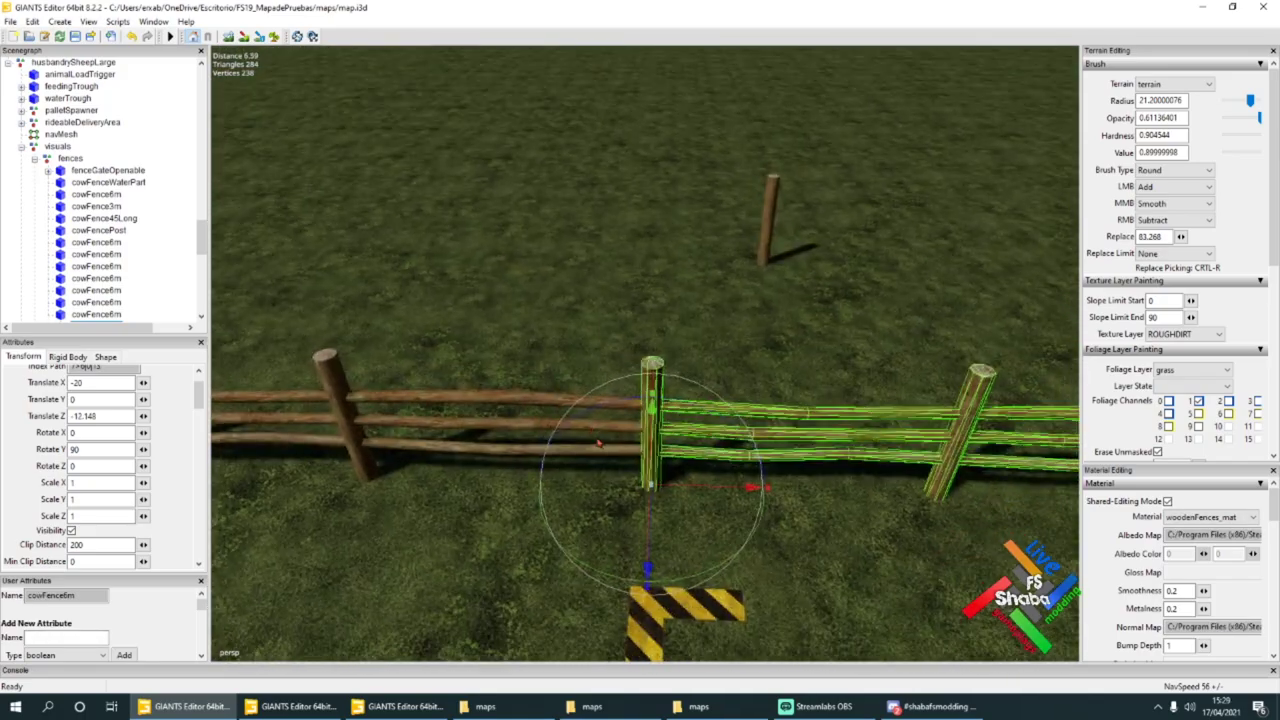
left_click_drag(680, 484, 611, 472)
scroll(545, 410, "down", 3)
Step: Duplicate the last fence piece and close the copy's joint with the row at about Z -18.2
key("ctrl+d")
scroll(748, 384, "up", 6)
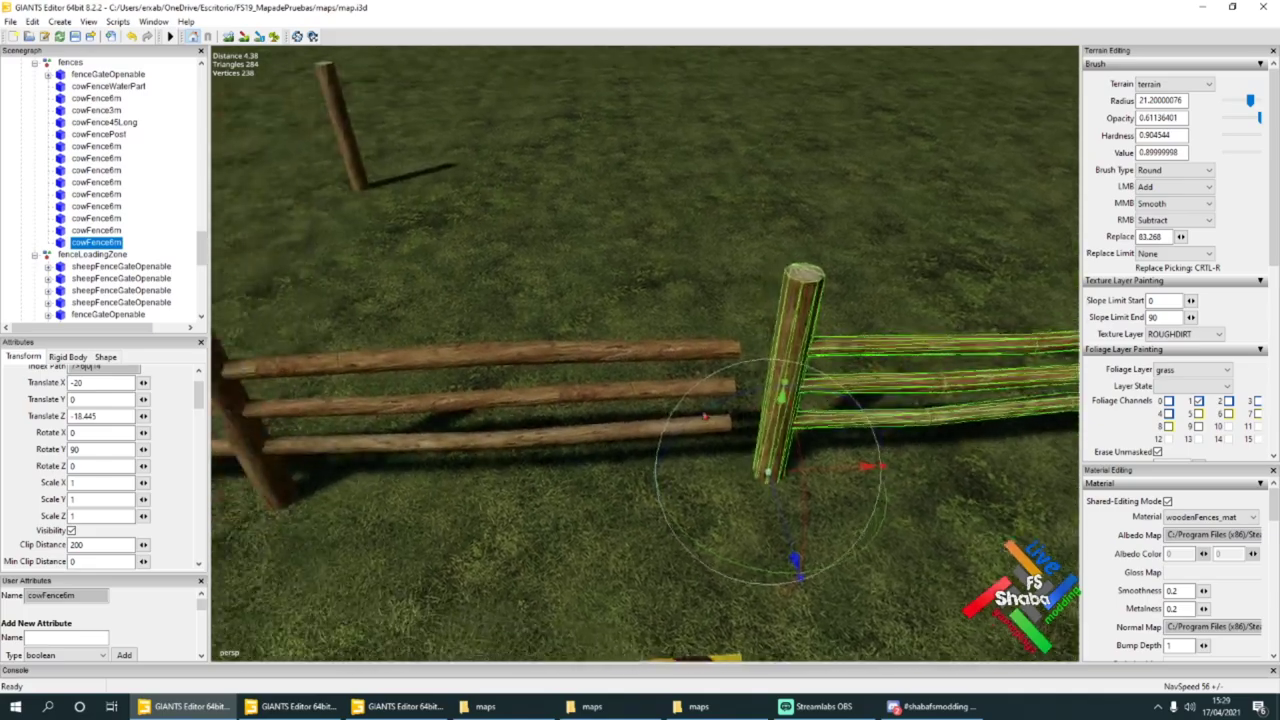
scroll(762, 431, "down", 2)
scroll(674, 412, "down", 4)
scroll(640, 412, "down", 3)
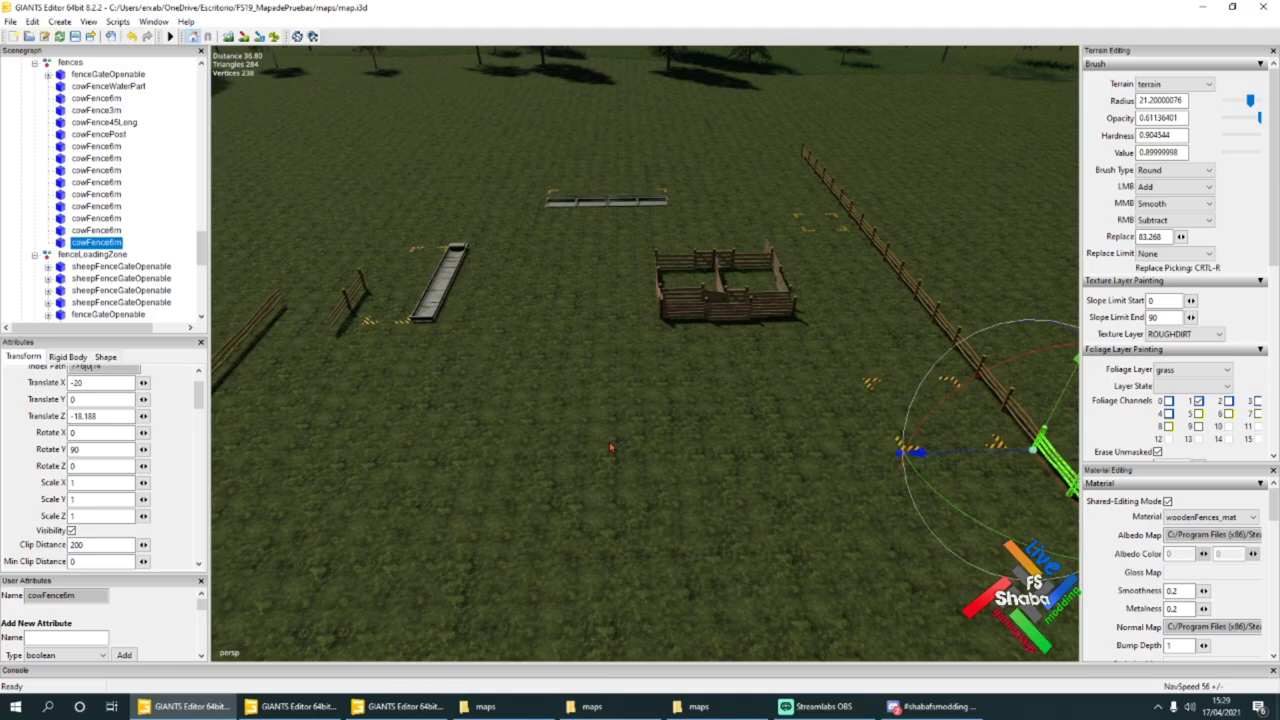
Step: Duplicate the end piece once more and slide the copy along the row to about Z -24.2
left_click_drag(611, 447, 830, 423, "alt")
scroll(757, 431, "up", 4)
scroll(783, 409, "up", 5)
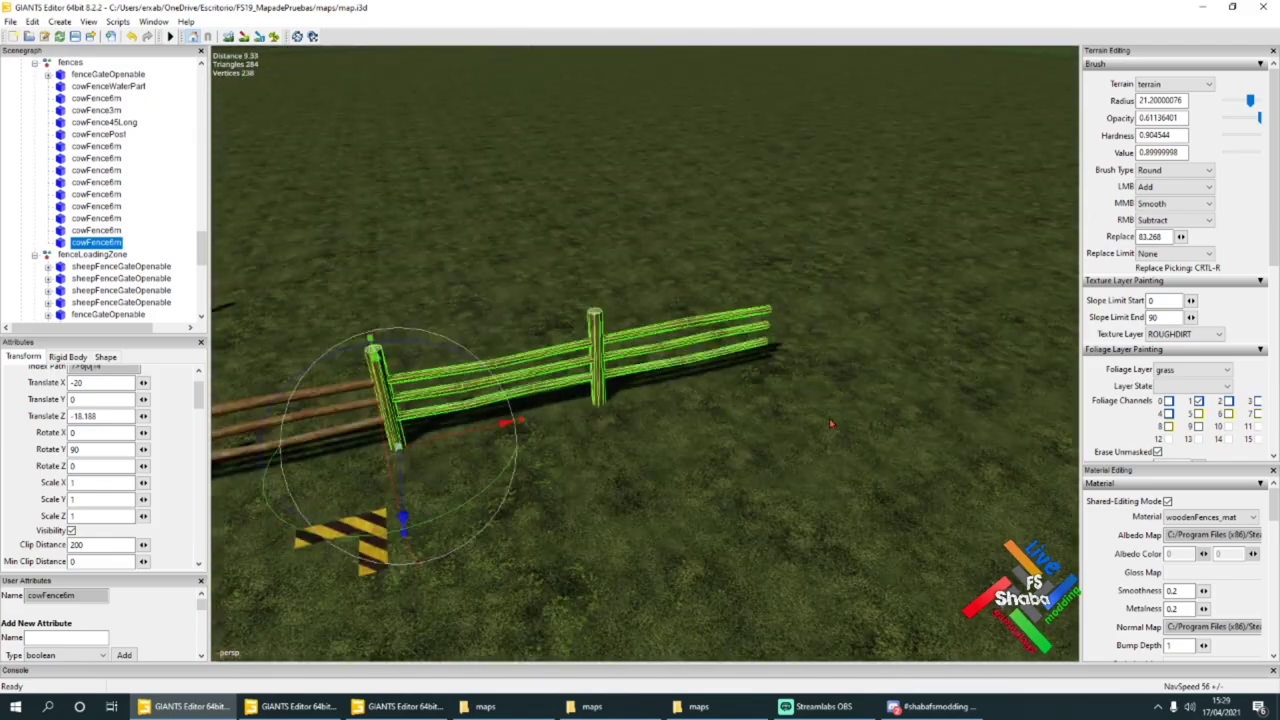
key("ctrl+d")
left_click_drag(512, 421, 872, 375)
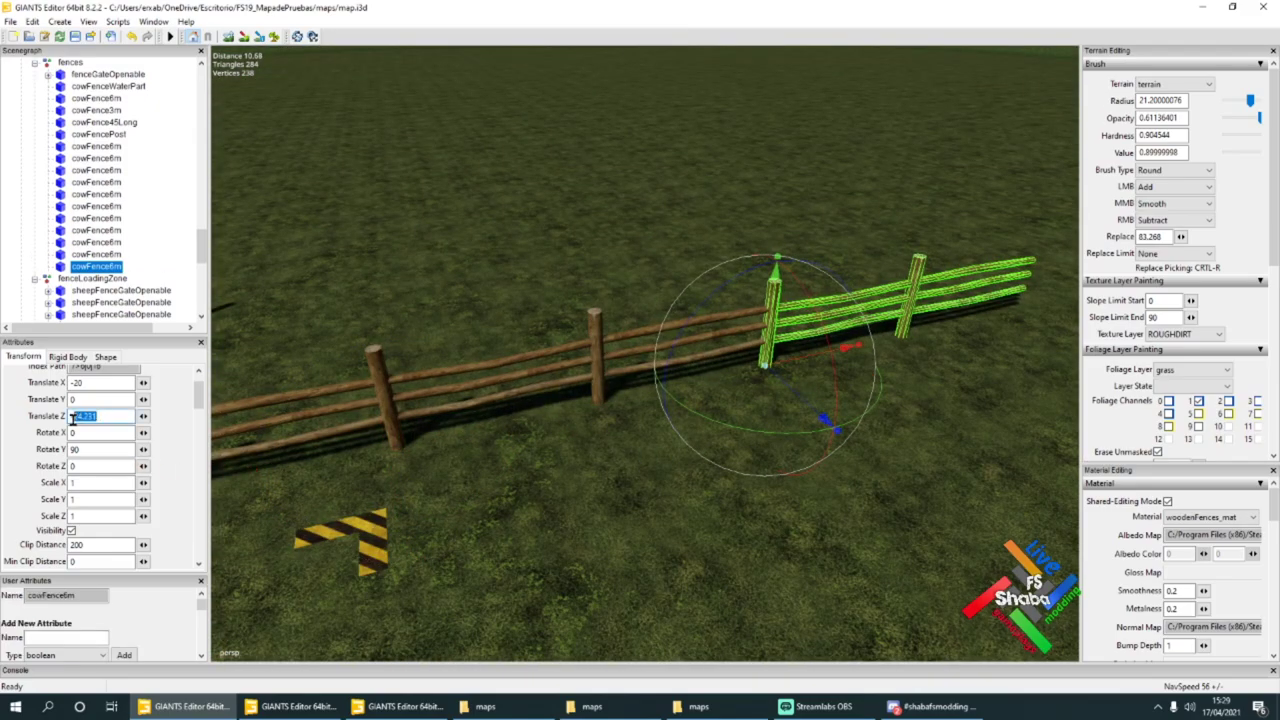
Step: Set the newest cowFence6m copy to Z translation -30 and Y rotation 0 to form the pen's corner
type("-30")
key("Return")
left_click_drag(640, 420, 610, 340, "alt")
left_click_drag(618, 394, 500, 384)
left_click_drag(95, 447, 69, 449)
type("0")
key("Return")
Step: Align the cowFence6m beside the corner with the corner post at about Z -24.1
left_click_drag(640, 330, 520, 400, "alt")
scroll(520, 400, "down", 3)
left_click(555, 345)
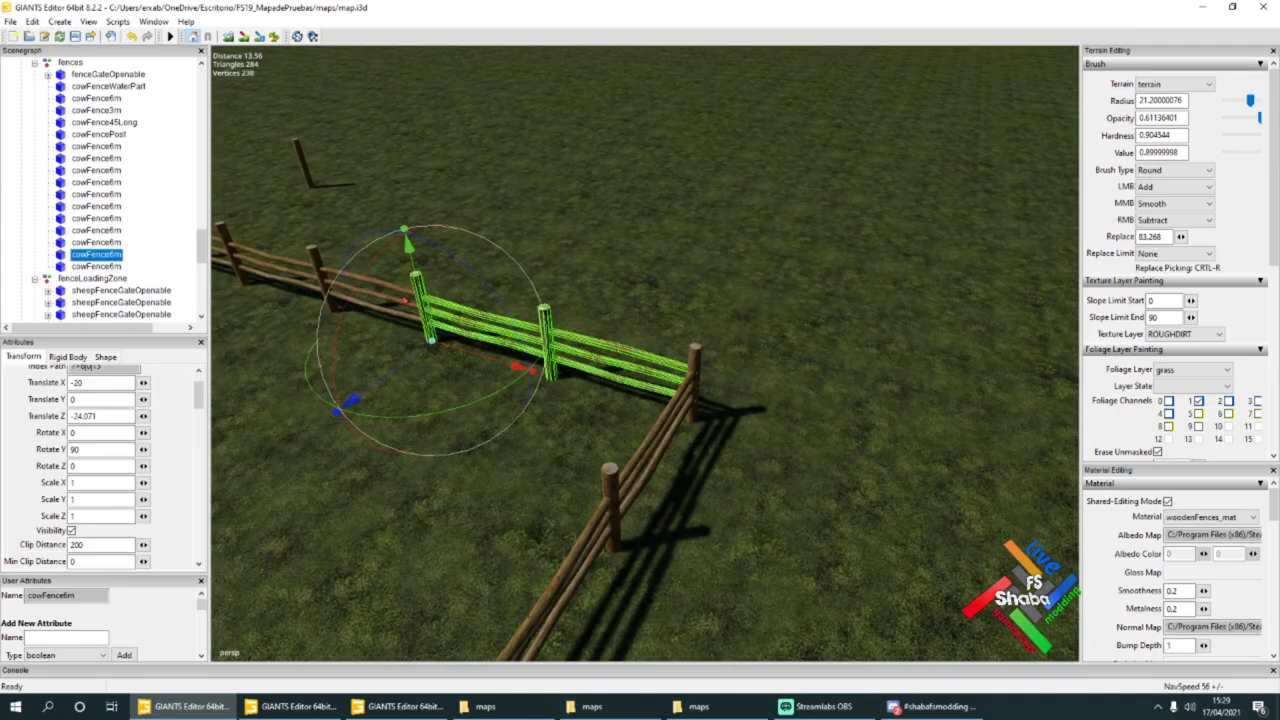
left_click(405, 299)
Step: Duplicate the turned corner piece and place the copy end to end with it at about X -13.9, Z -30
scroll(405, 299, "down", 4)
left_click_drag(405, 299, 800, 310, "alt")
left_click(1000, 482)
left_click_drag(1000, 482, 800, 500, "alt")
scroll(700, 460, "up", 4)
key("ctrl+d")
left_click_drag(651, 491, 351, 620)
scroll(400, 560, "down", 4)
left_click_drag(400, 560, 680, 457, "alt")
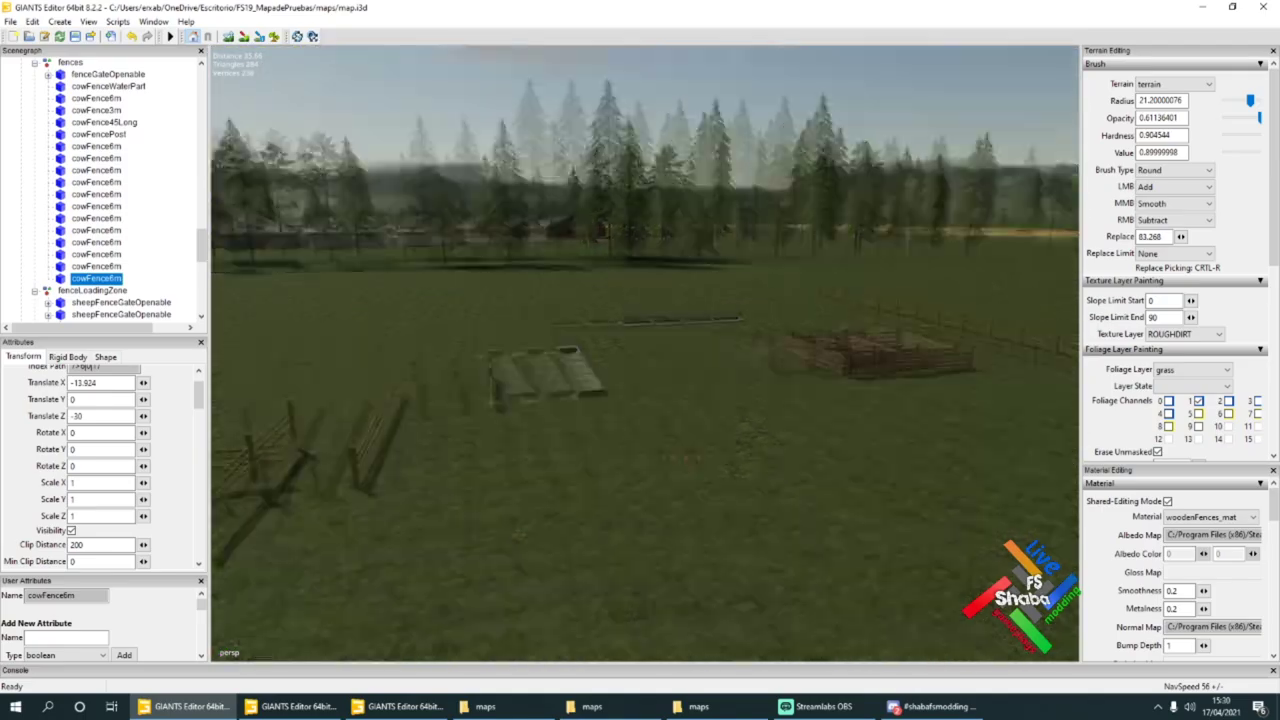
Step: Select the cowFence45Long among the spare fence pieces outside the pen and duplicate it
scroll(386, 448, "down", 4)
left_click_drag(386, 448, 330, 500, "alt")
middle_click_drag(330, 500, 450, 420, "alt")
left_click(450, 206)
left_click_drag(450, 206, 575, 358, "alt")
scroll(575, 358, "up", 3)
key("ctrl+d")
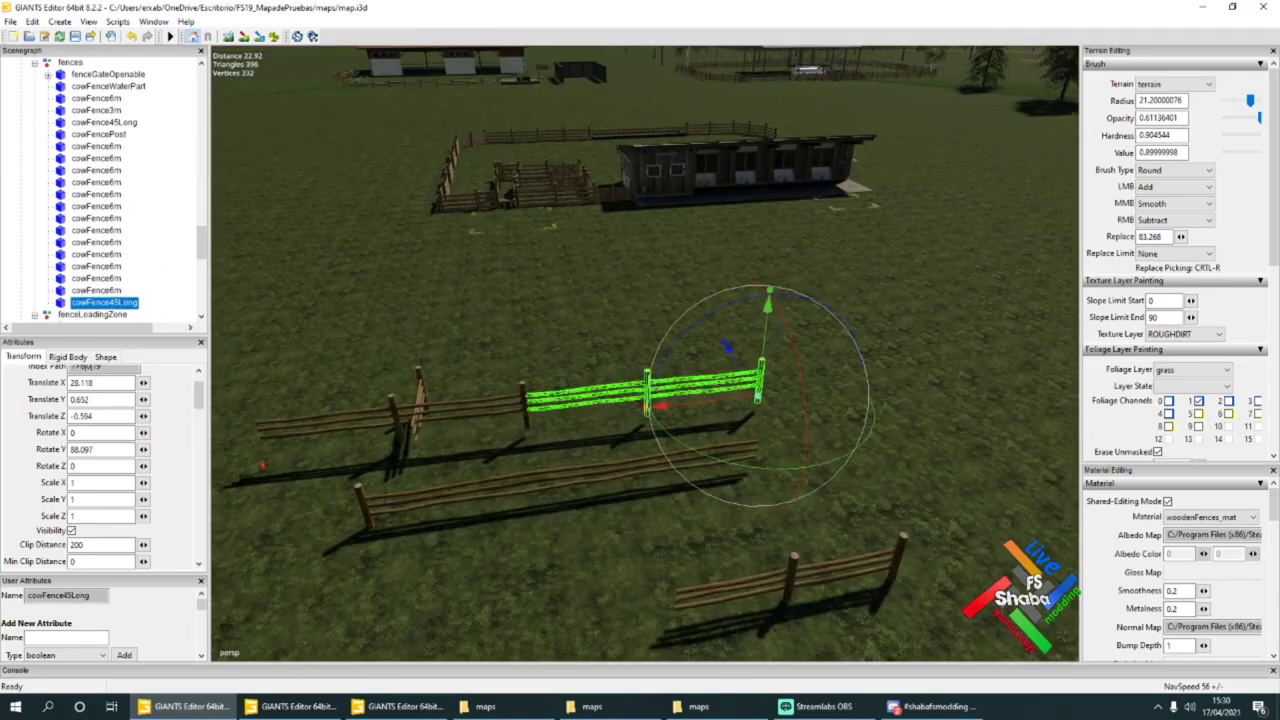
Step: Turn the cowFence6m copy at X 20, Z 30 to Y rotation 0 and extend that side with a copy at about X 8
left_click(797, 576)
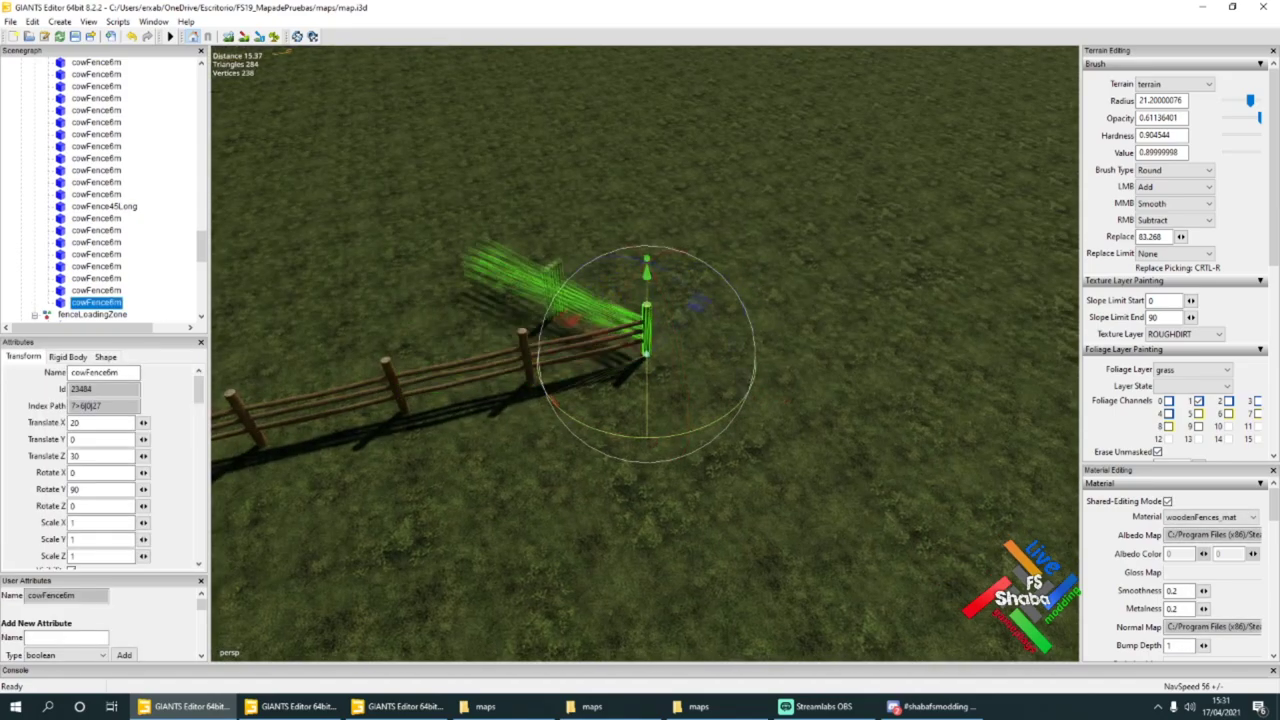
left_click_drag(554, 401, 541, 368)
left_click_drag(97, 490, 35, 484)
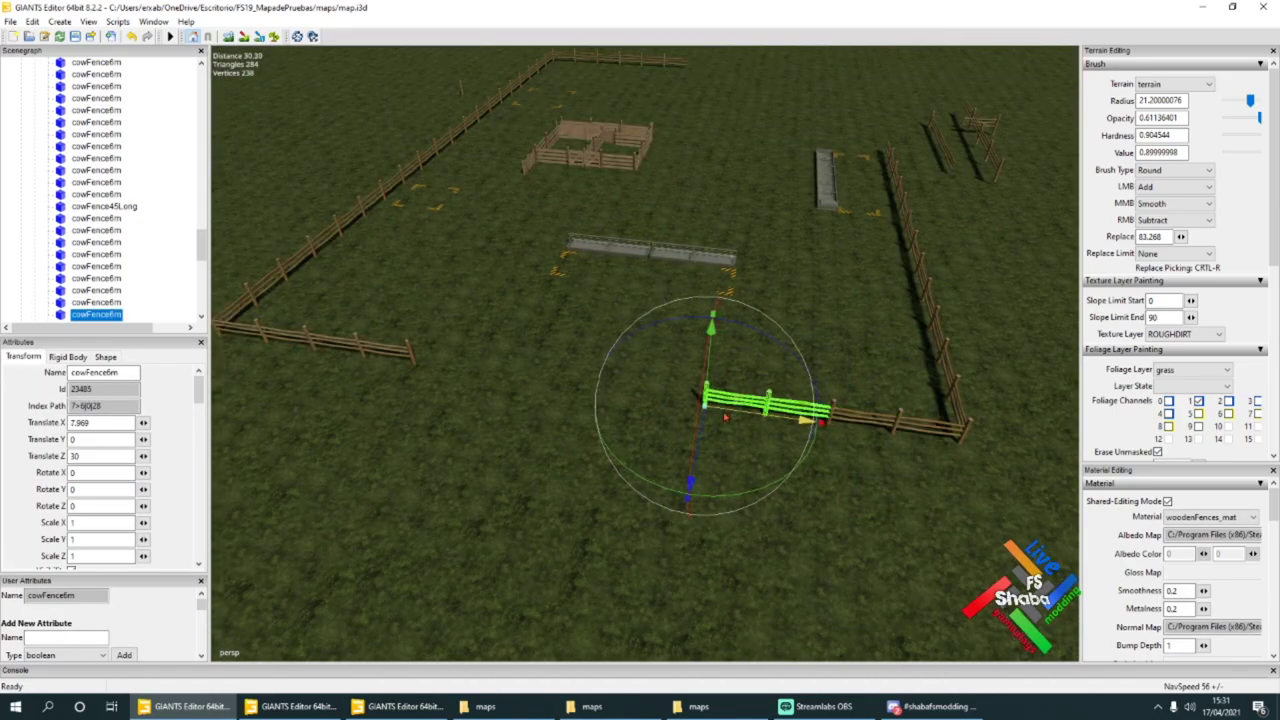
scroll(725, 417, "up", 5)
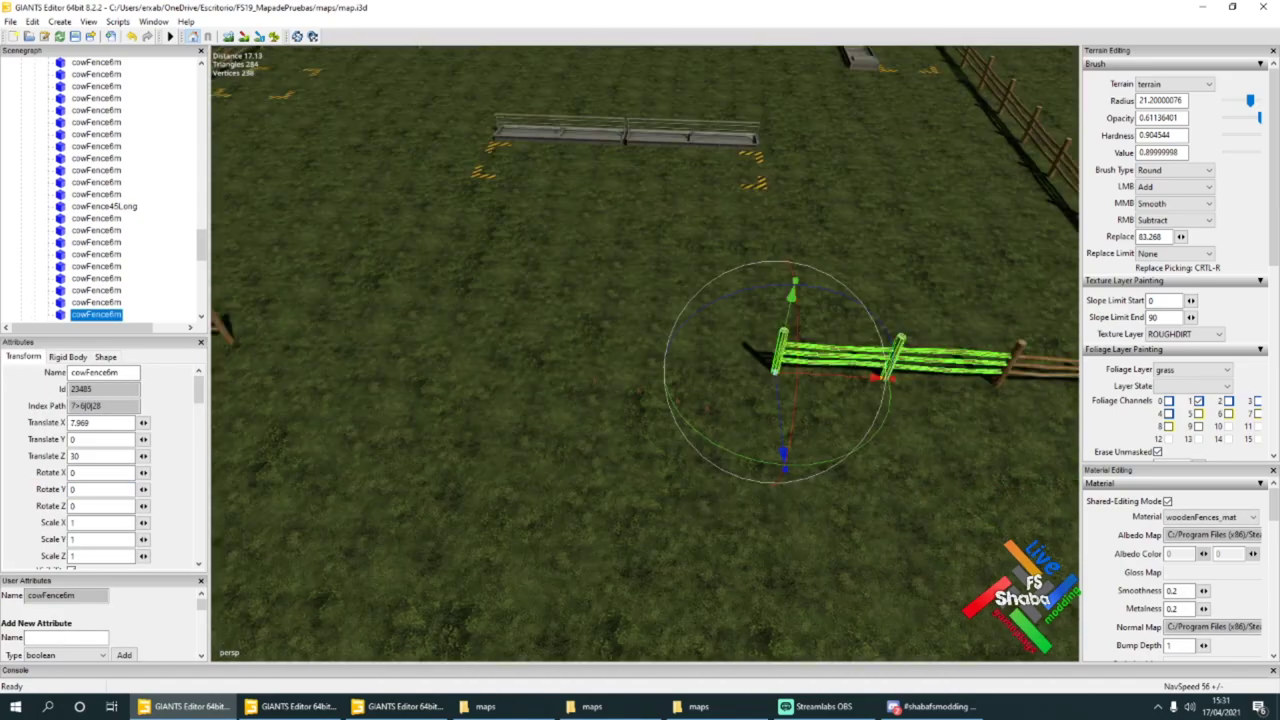
left_click_drag(725, 417, 830, 412, "alt")
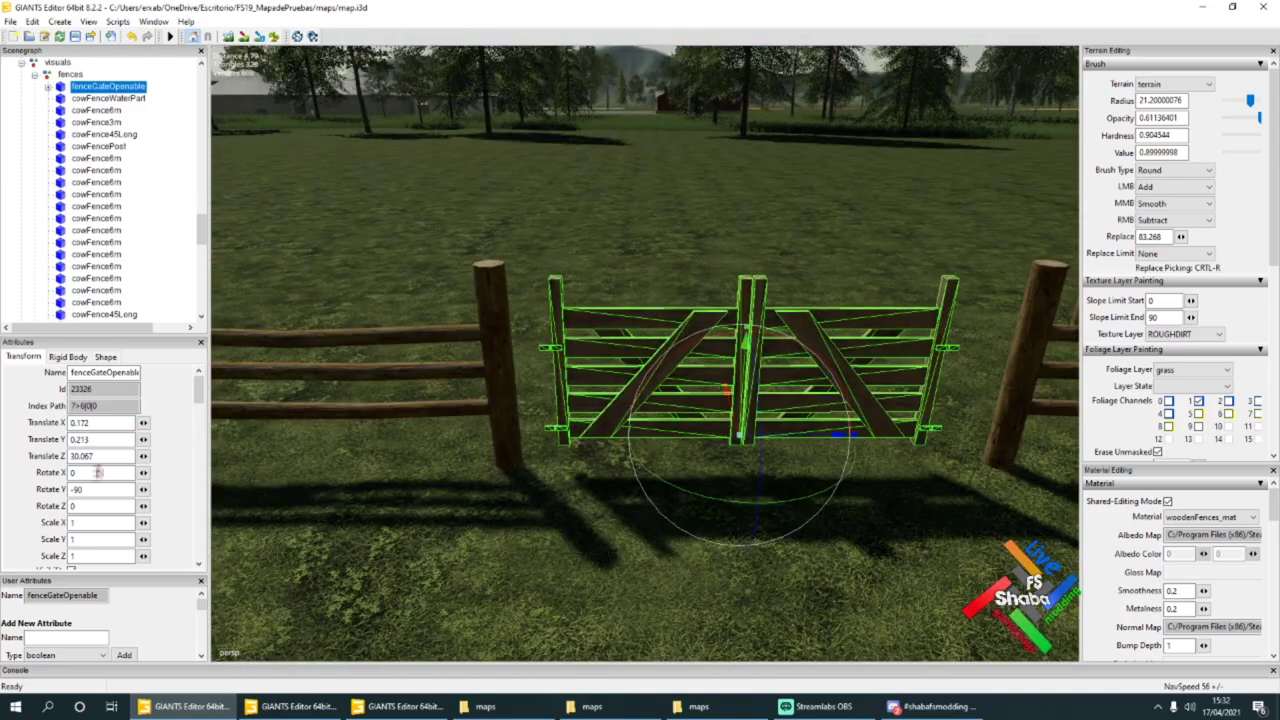
Step: Scale the fenceGateOpenable to 1.2 in X and Z to widen it for the fence opening
left_click(100, 522)
type(".2")
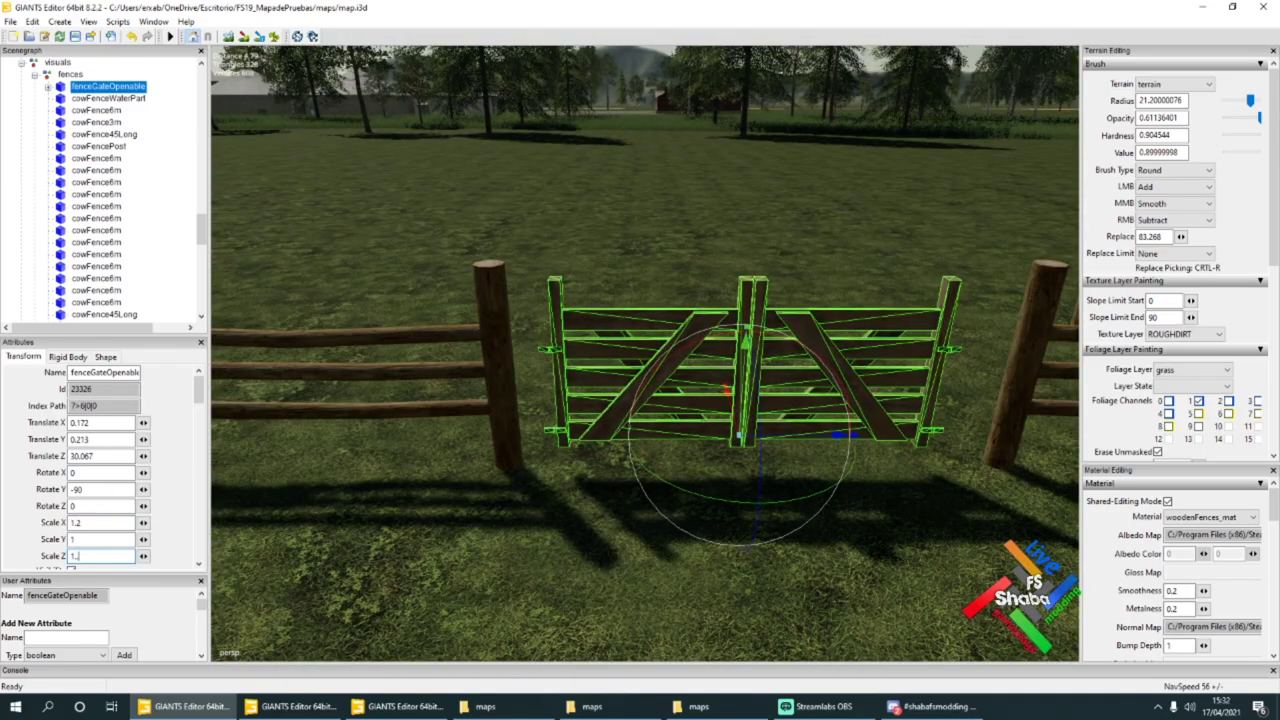
type("2")
key("Return")
Step: Adjust the scaled gate's height and sideways position to fit it between the two fence posts
left_click_drag(836, 435, 856, 435)
left_click_drag(738, 391, 737, 384)
left_click_drag(814, 436, 772, 440)
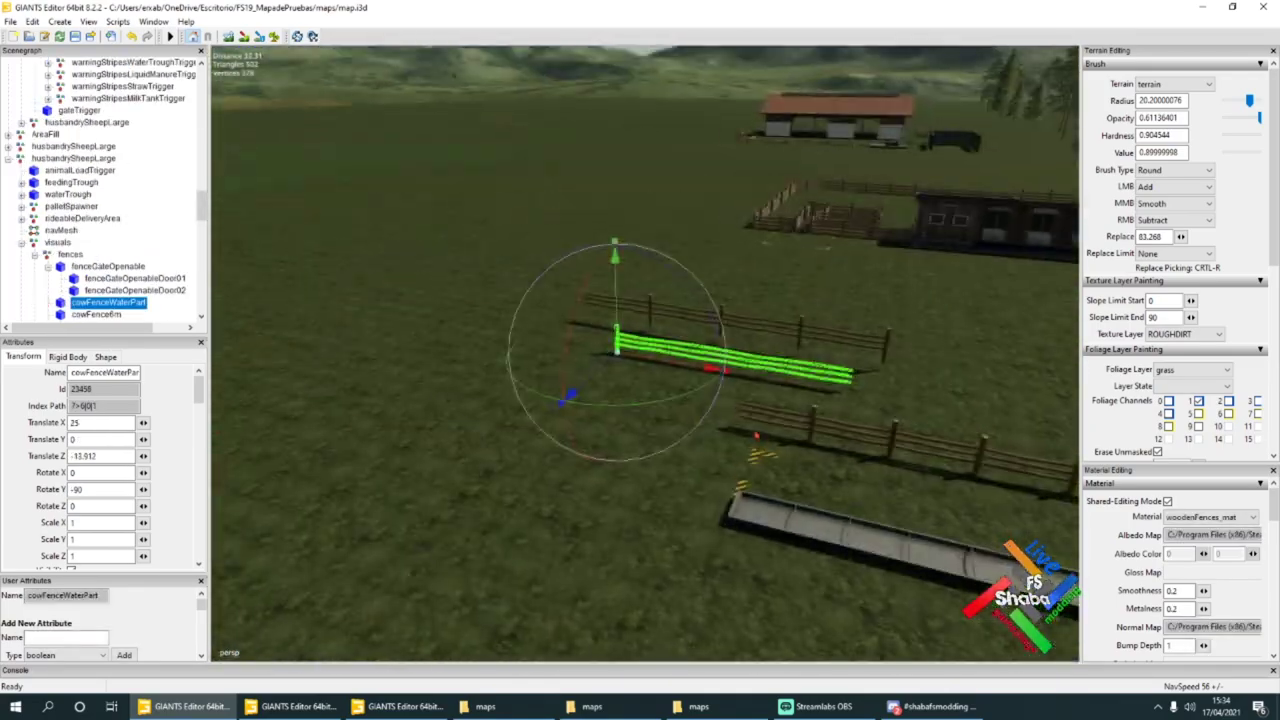
Step: Try to place the cowFenceWaterPart at the end of the pen's side fence, at X 20 with Y rotation 90
left_click_drag(622, 404, 708, 386)
left_click_drag(105, 490, 15, 497)
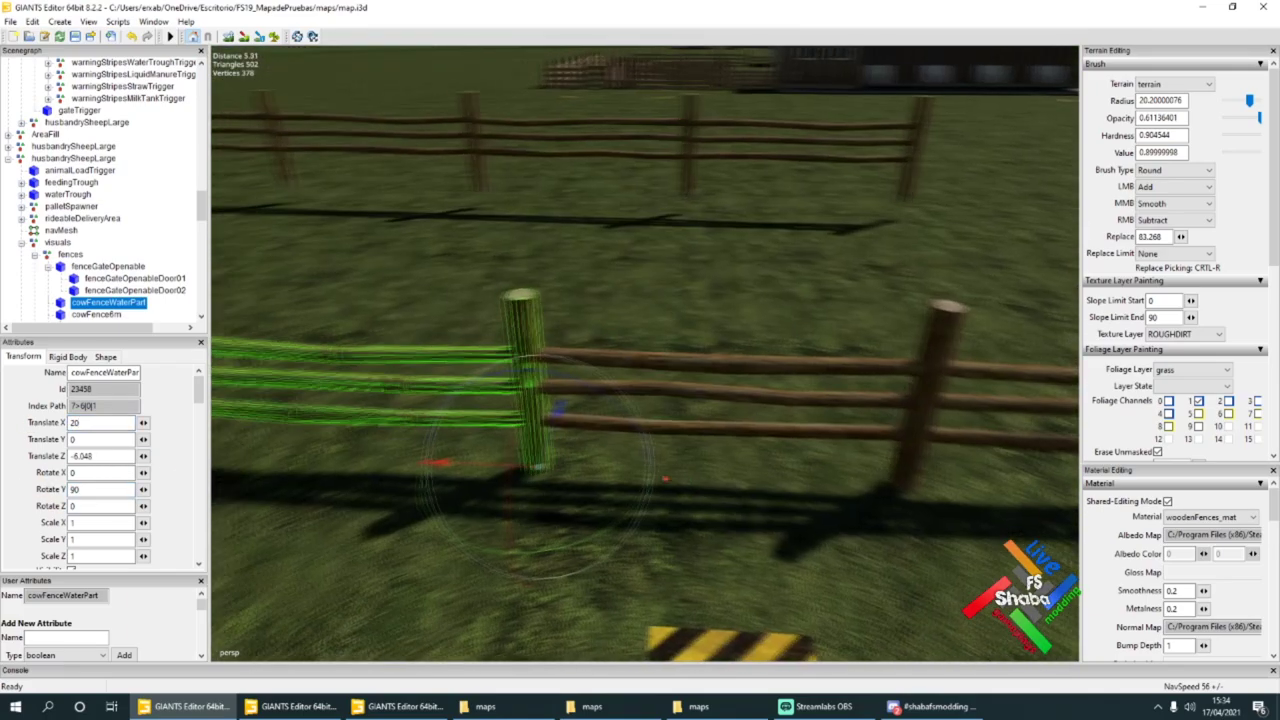
scroll(665, 478, "down", 10)
left_click_drag(665, 478, 501, 393, "alt")
scroll(501, 393, "down", 2)
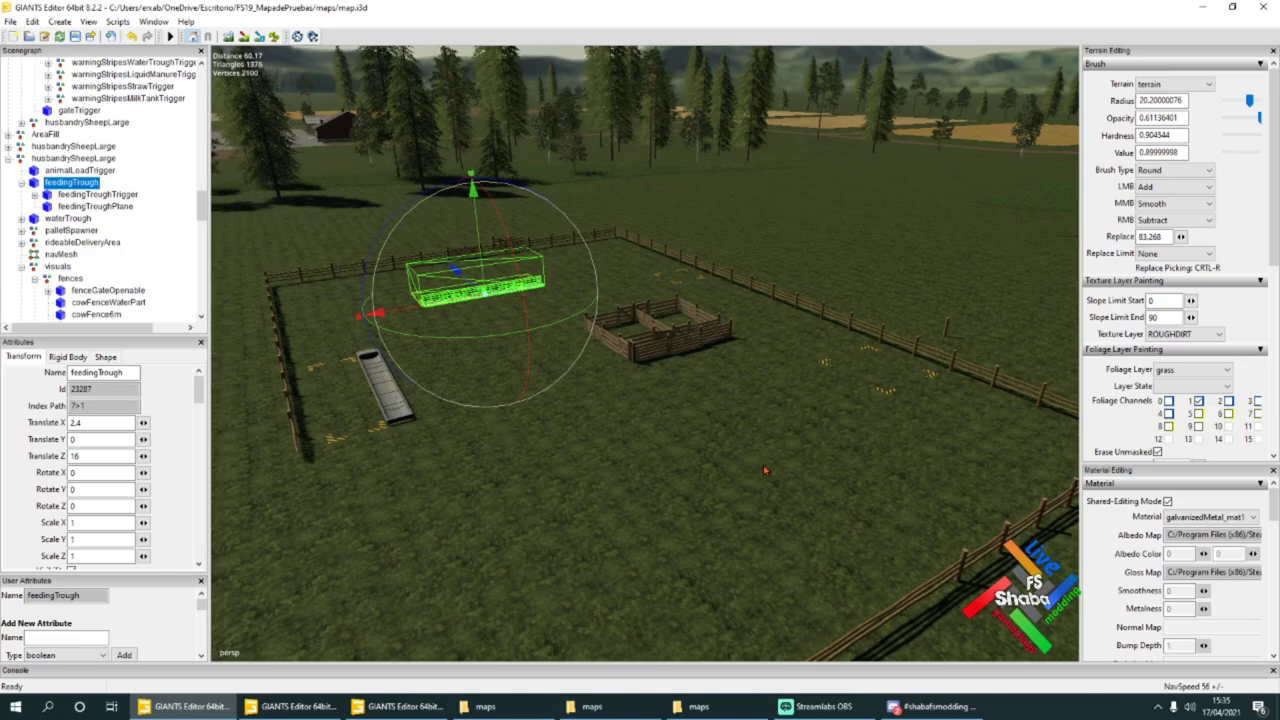
Step: Rotate the feedingTrough inside the pen roughly parallel to the side fence
left_click_drag(765, 470, 633, 428, "alt")
middle_click_drag(633, 428, 519, 416)
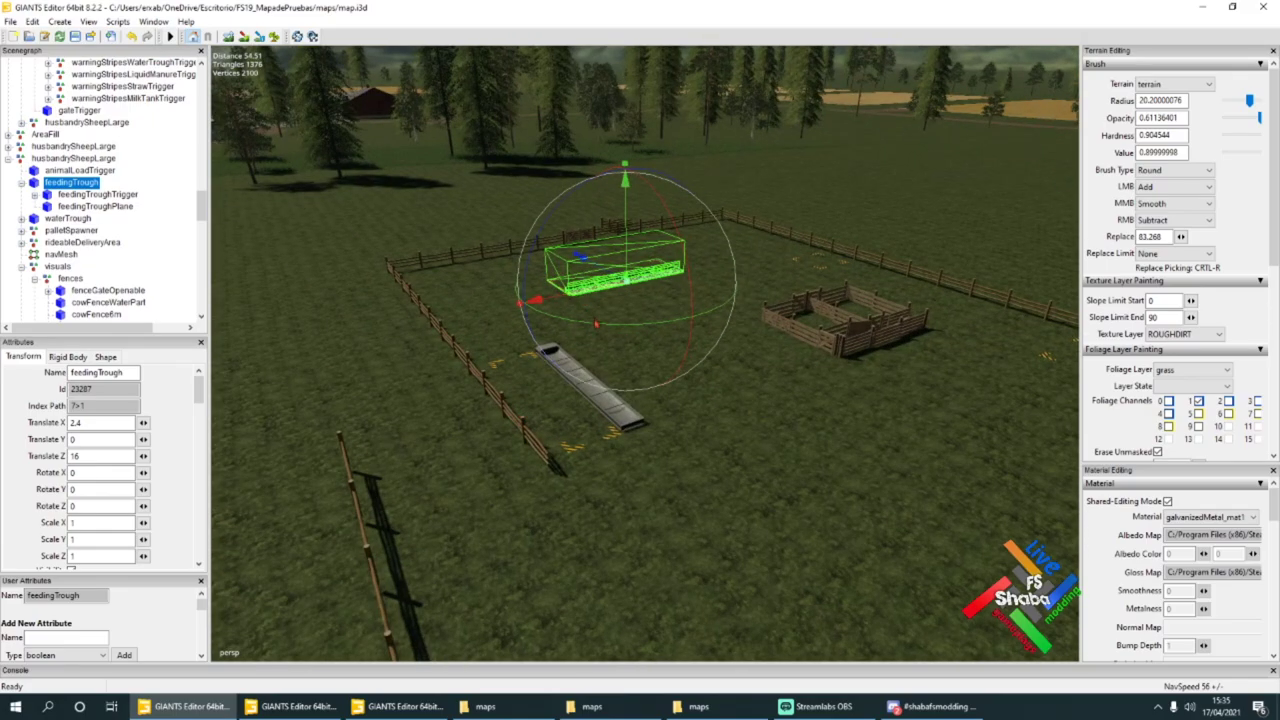
left_click_drag(595, 327, 990, 427)
middle_click_drag(990, 428, 754, 503)
left_click_drag(754, 503, 768, 479, "alt")
left_click_drag(737, 430, 698, 457, "alt")
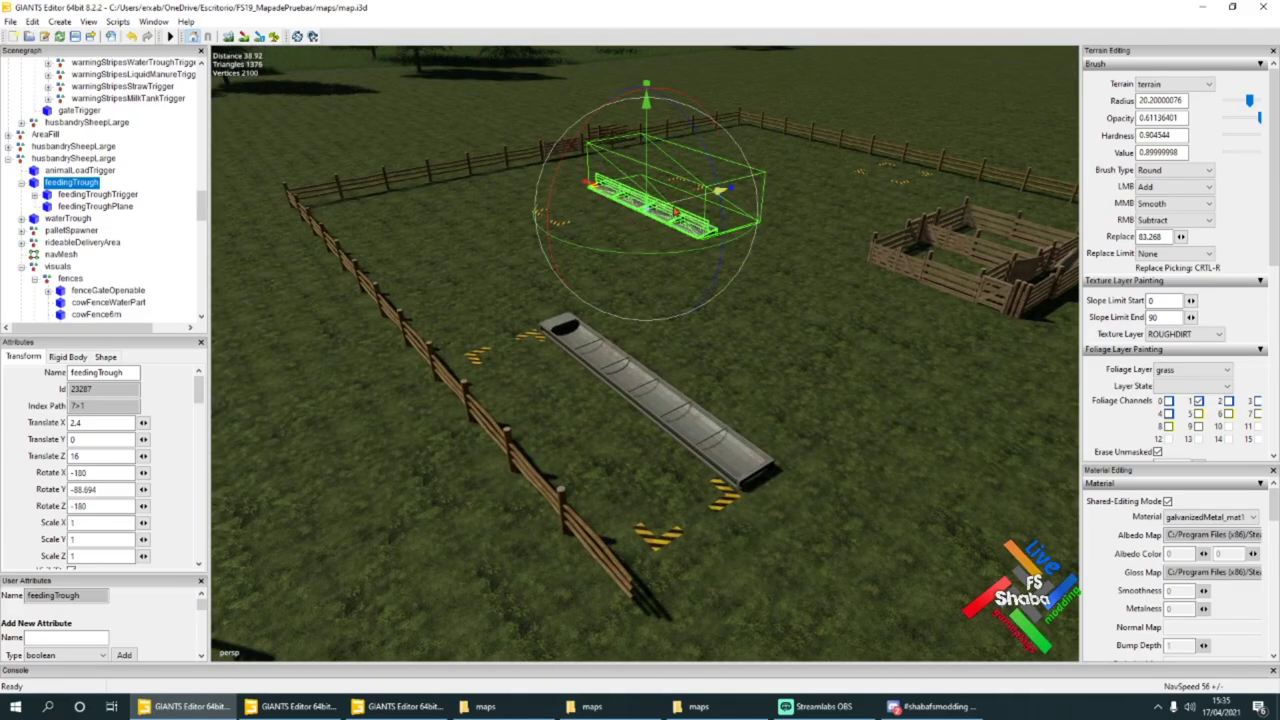
left_click(21, 183)
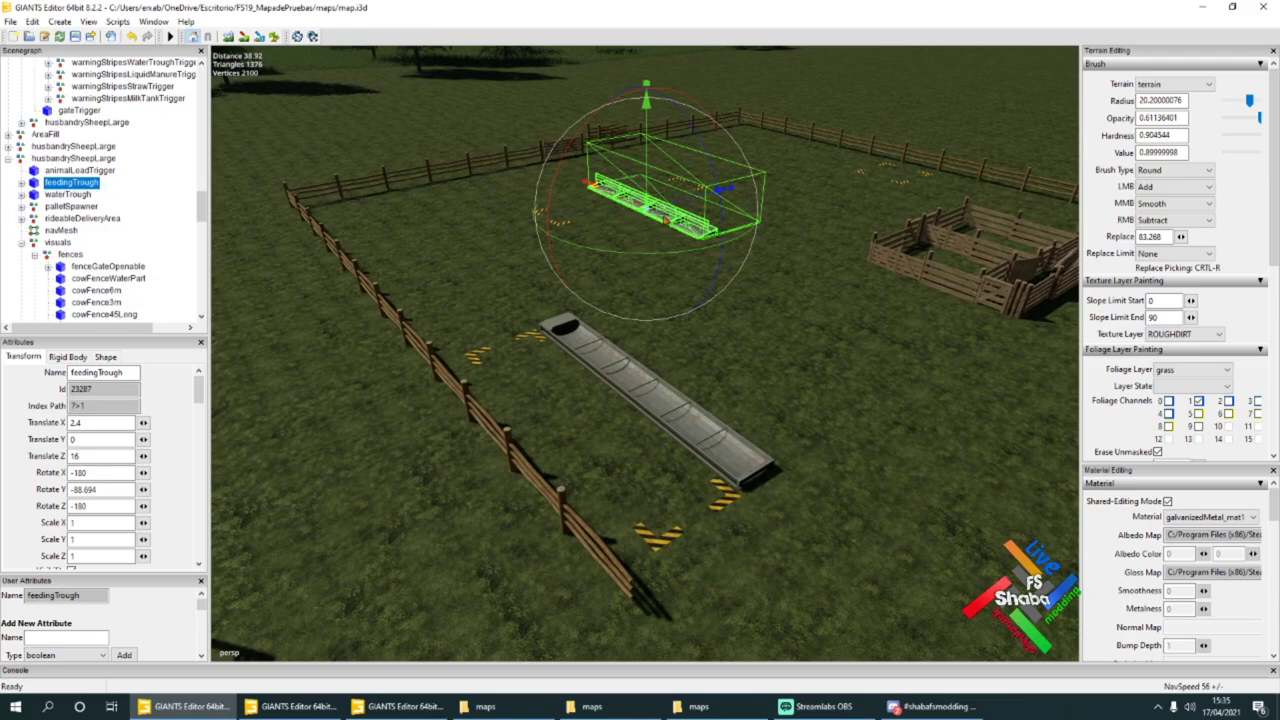
Step: Move the feedingTrough onto the side fence line beyond its open end, about Z -11.9, and turn it to face outward
left_click_drag(720, 190, 465, 256)
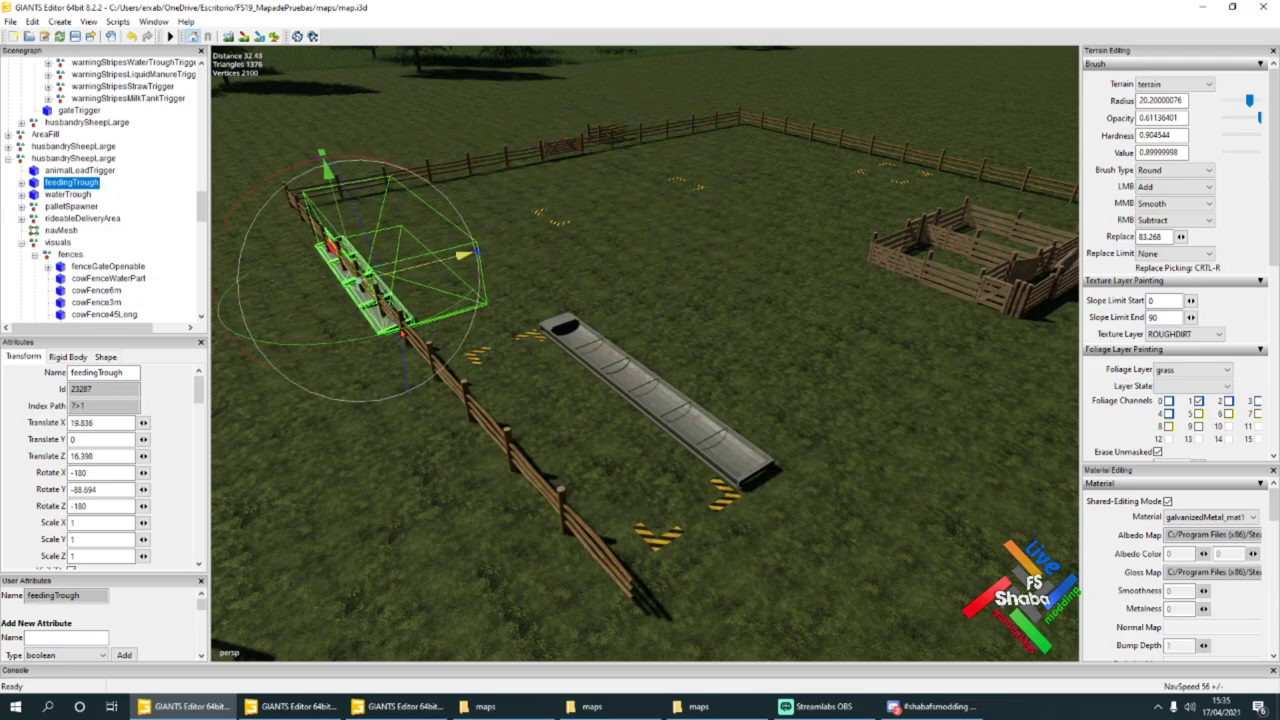
left_click_drag(351, 268, 577, 522)
left_click_drag(577, 522, 636, 382, "alt")
left_click_drag(577, 452, 594, 276)
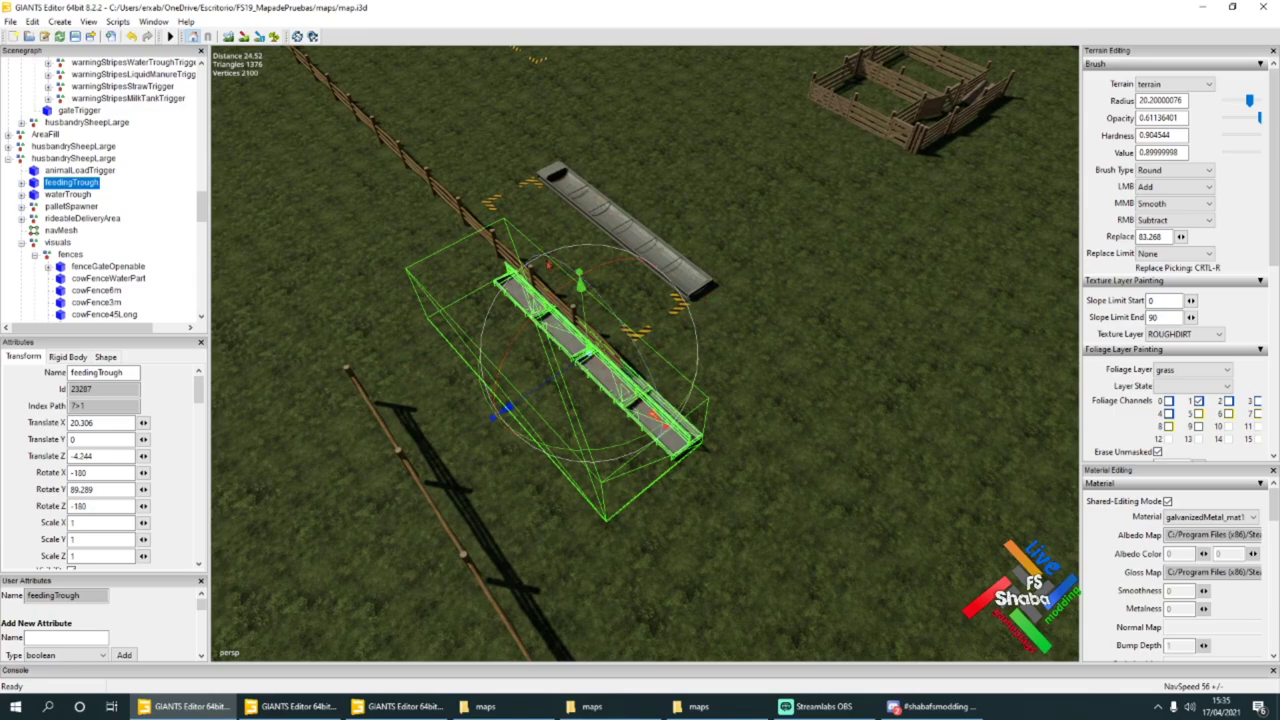
left_click_drag(617, 385, 691, 503)
mouse_move(789, 536)
left_mouse_down()
mouse_move(816, 557)
mouse_move(806, 550)
left_mouse_up()
scroll(660, 522, "up", 4)
left_click_drag(660, 522, 597, 433, "alt")
scroll(649, 478, "down", 3)
scroll(641, 452, "up", 3)
Step: Move the spare cowFencePost to X 20 and align it with the open end of the side fence rails
middle_click_drag(632, 437, 920, 444)
left_click_drag(920, 443, 605, 387, "alt")
left_click(535, 289)
scroll(558, 254, "up", 4)
left_click(657, 410)
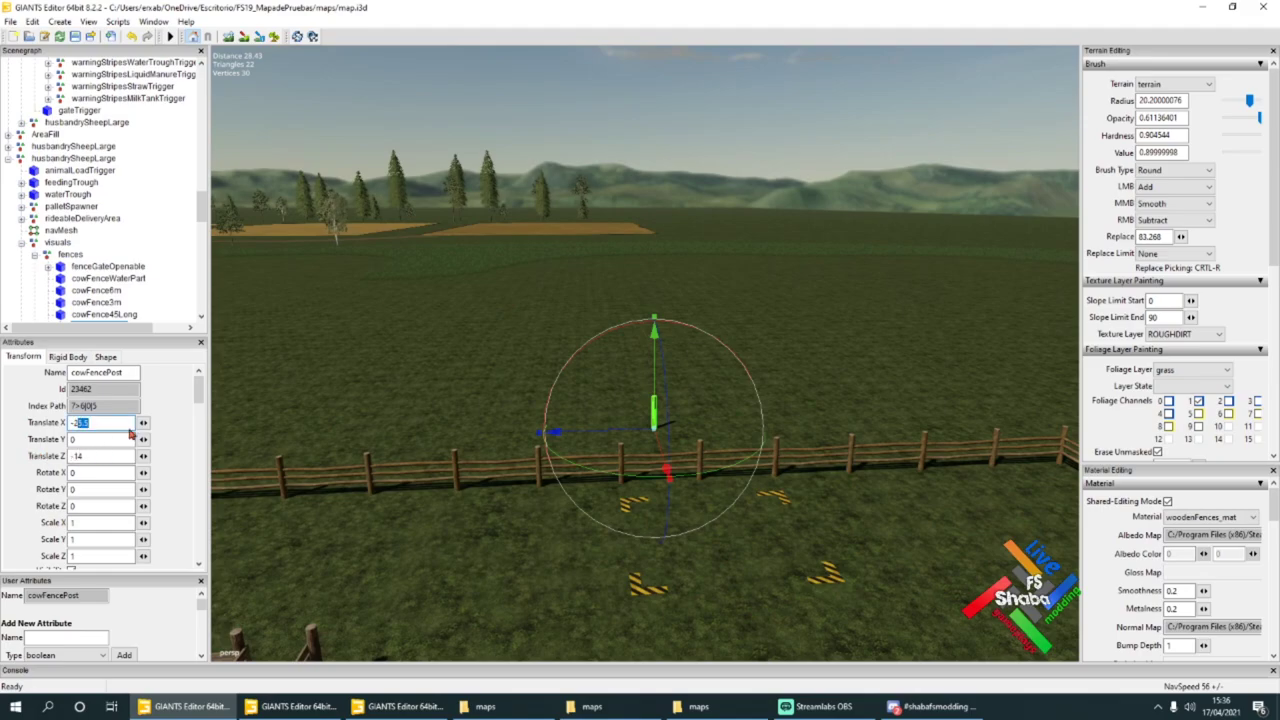
type("-20")
left_click_drag(400, 400, 443, 573, "alt")
key("f")
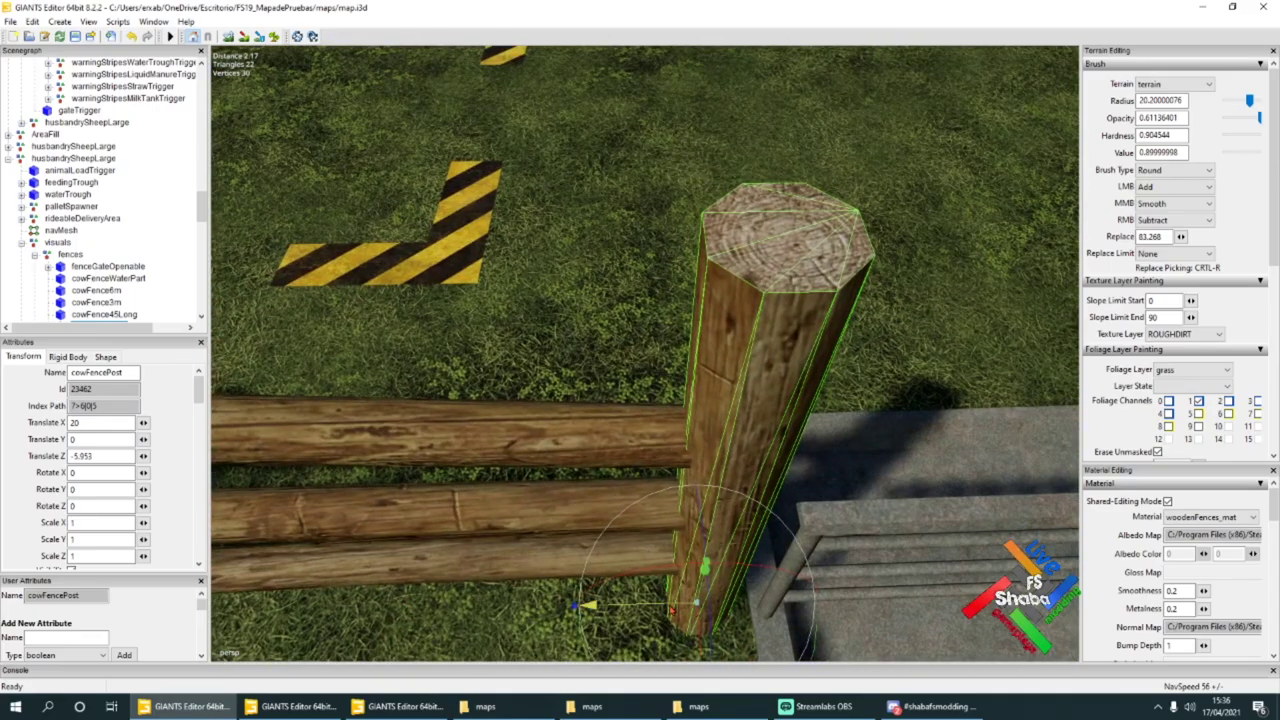
left_click_drag(588, 605, 535, 570)
scroll(606, 604, "down", 5)
left_click(537, 438)
Step: Fit the end of the feedingTrough against the new fence post at X 20, Z about -11.99
left_click(68, 182)
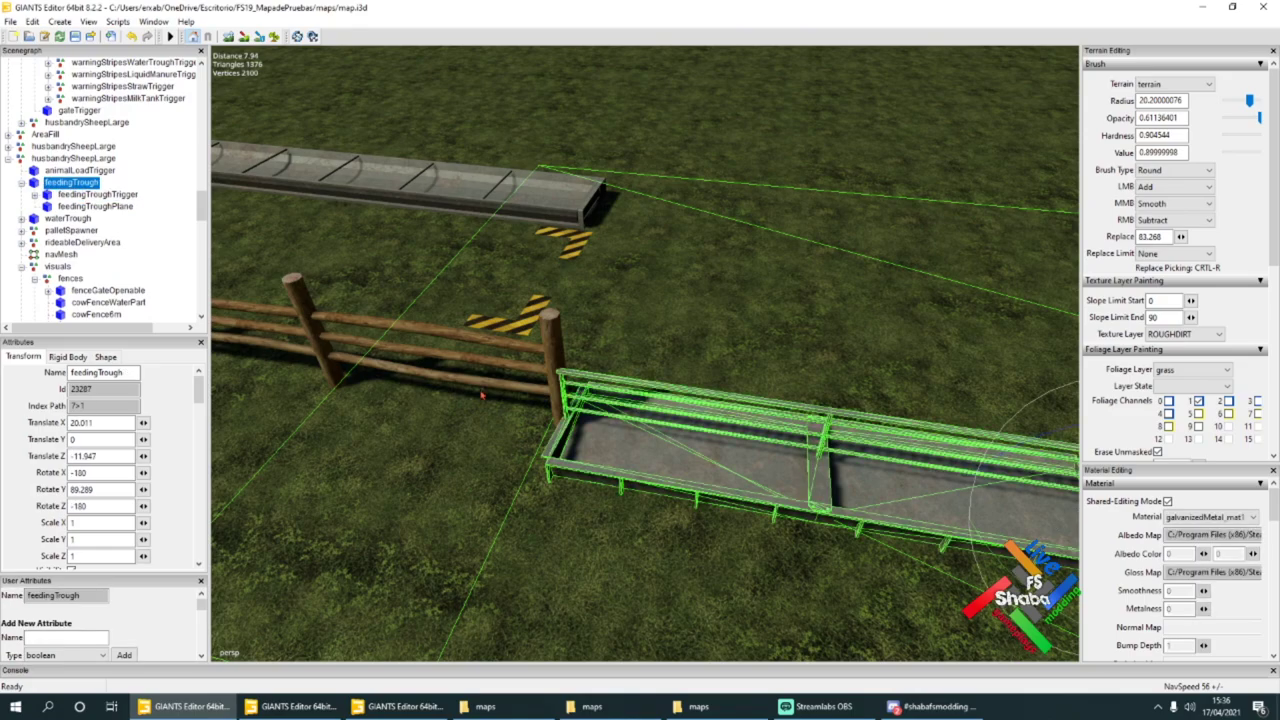
left_click_drag(1042, 489, 1056, 485, "alt")
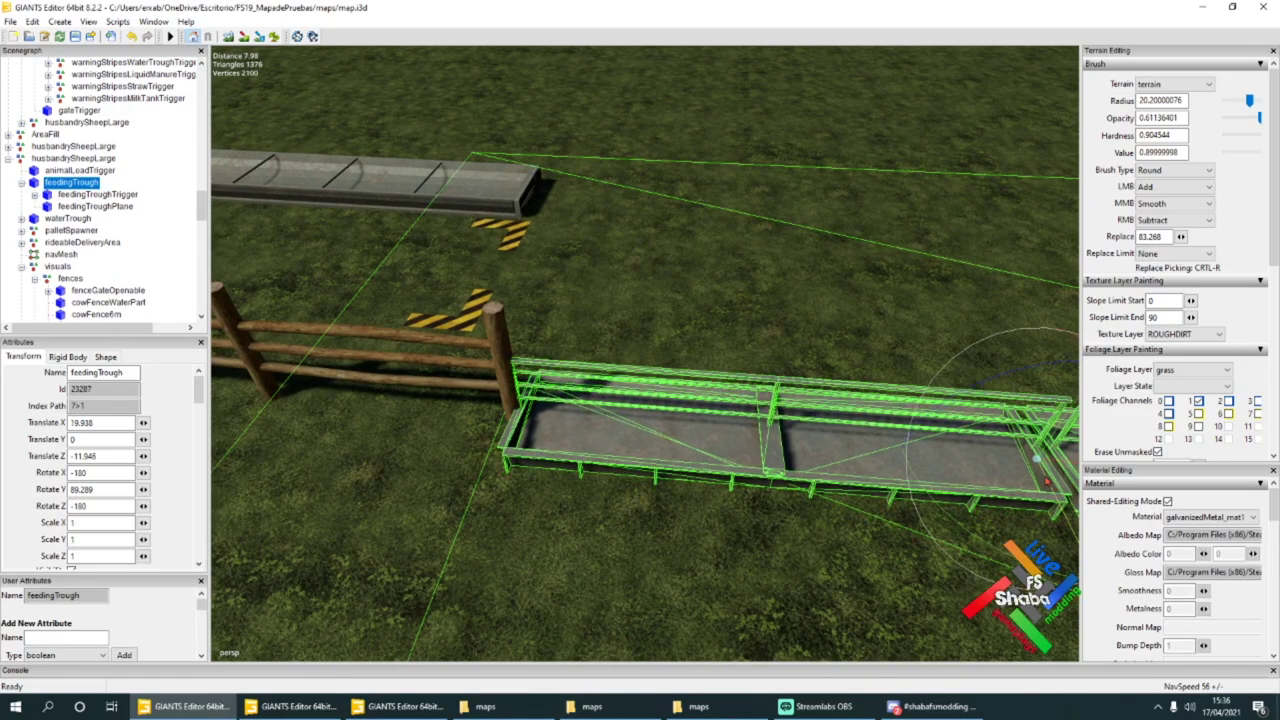
left_click_drag(684, 486, 847, 477, "alt")
scroll(640, 490, "up", 3)
scroll(846, 477, "down", 8)
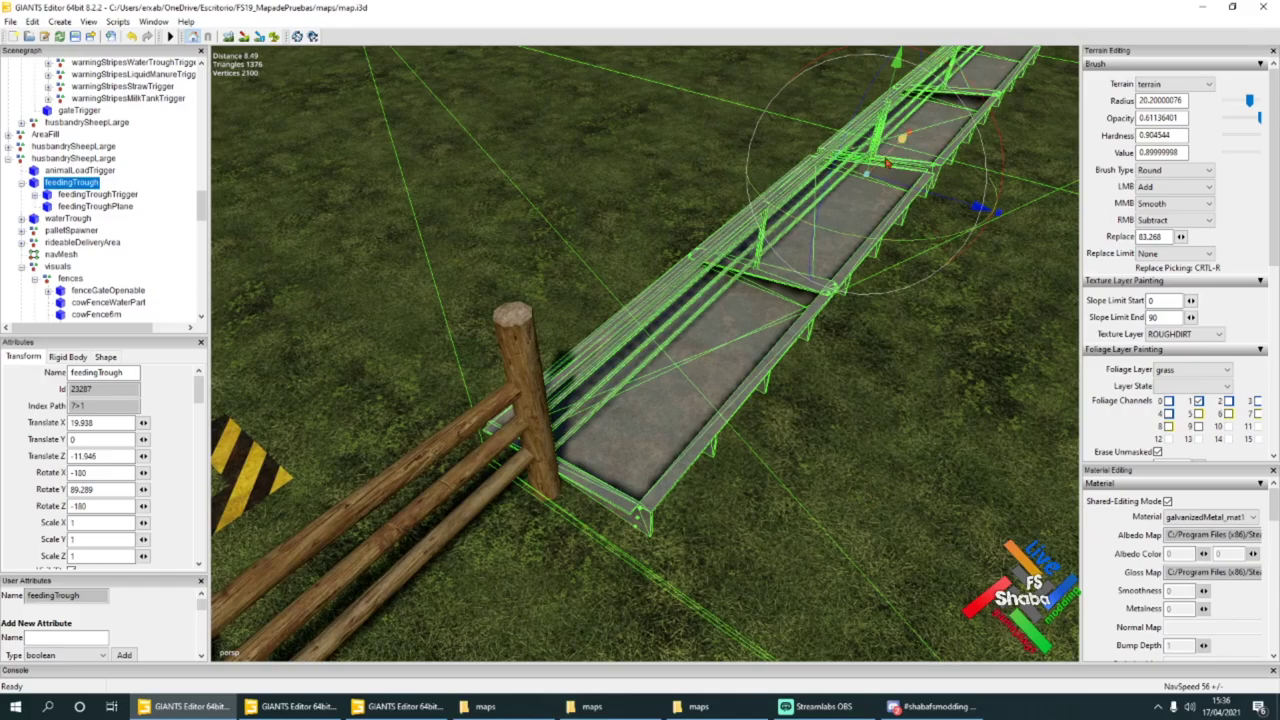
left_click_drag(887, 163, 896, 148)
left_click_drag(810, 300, 733, 359, "alt")
scroll(733, 359, "up", 4)
scroll(732, 360, "down", 6)
left_click_drag(945, 282, 1004, 258, "alt")
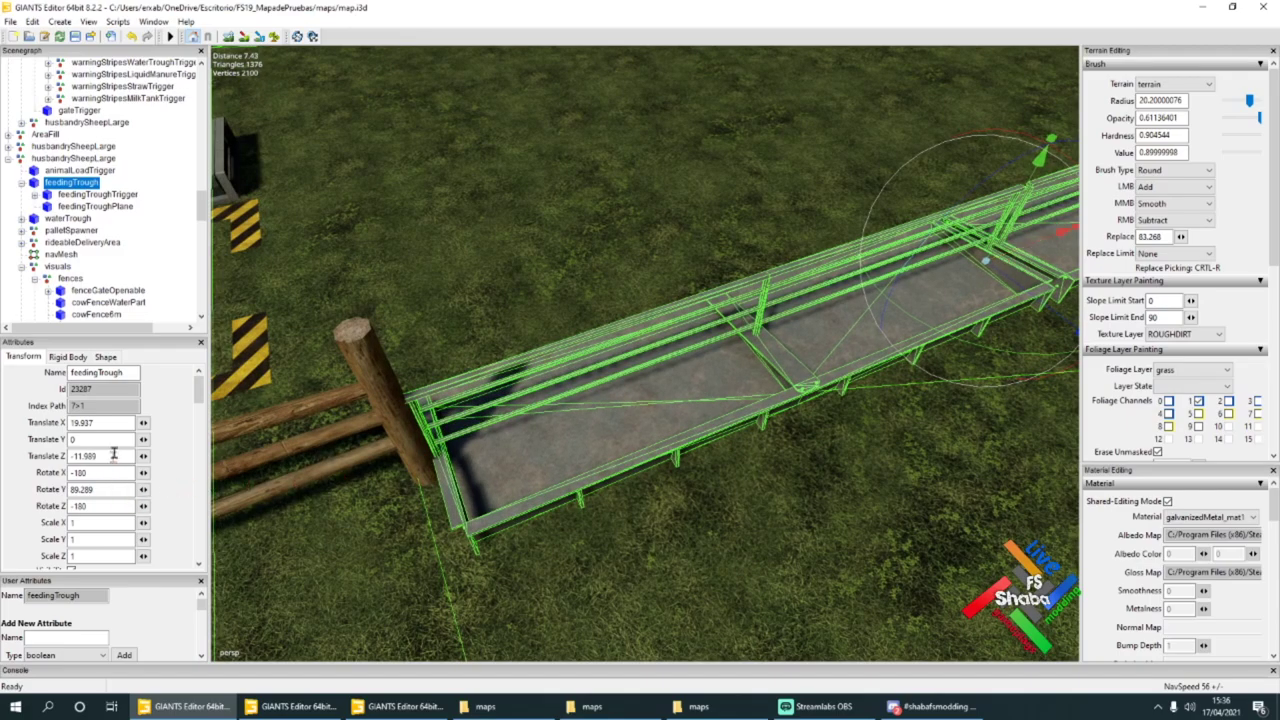
type("20")
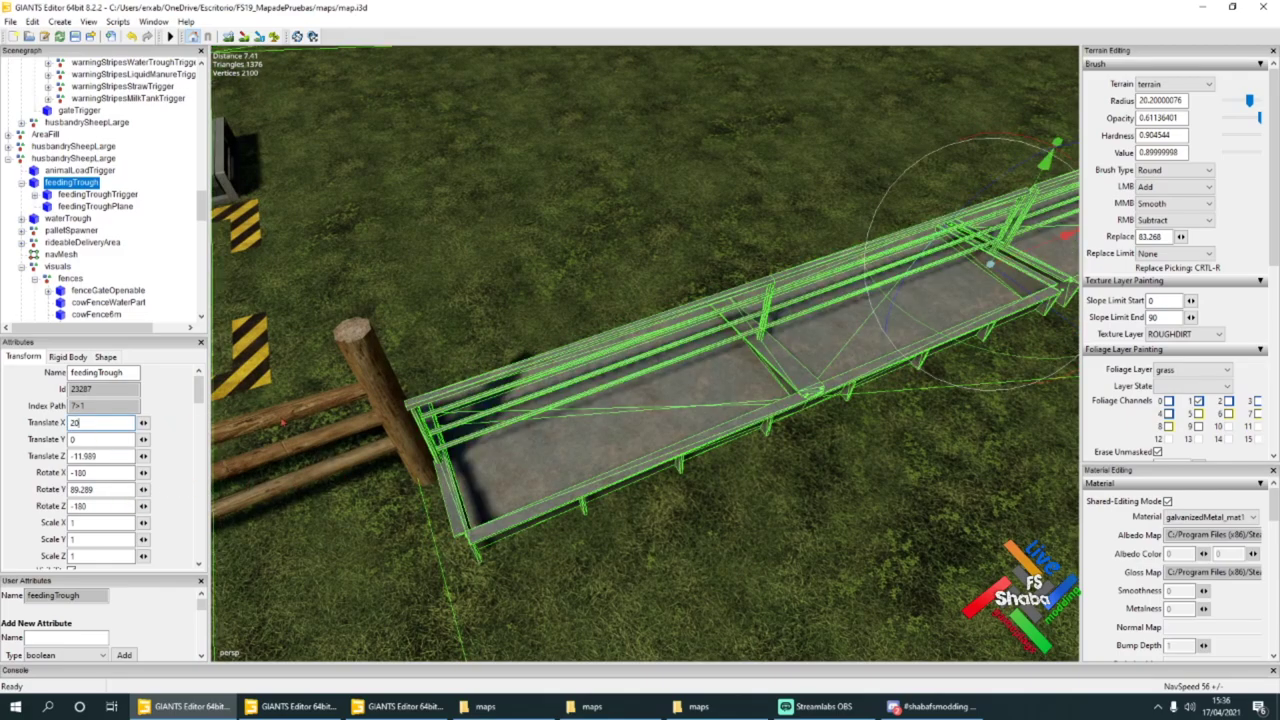
left_click_drag(343, 436, 270, 490, "alt")
right_click_drag(270, 490, 503, 525)
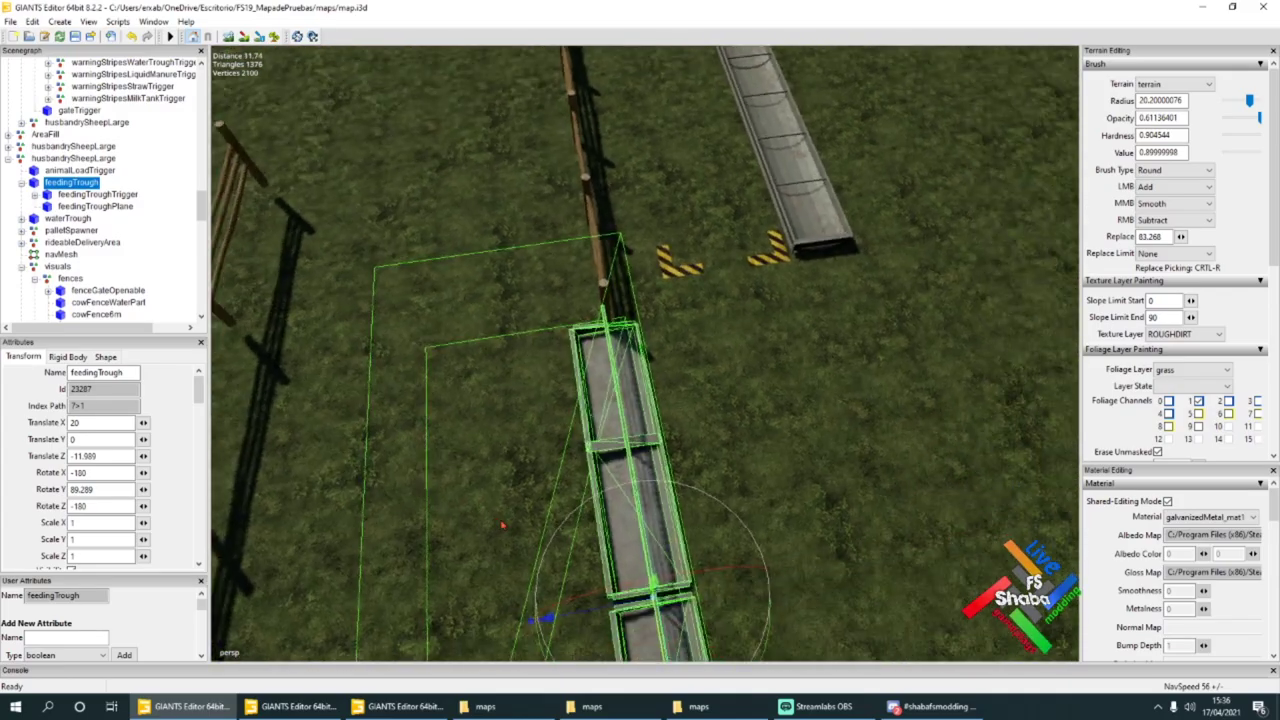
Step: Shift the feedingTrough sideways to about X 19.9 to line it up with the fence
left_click(621, 617)
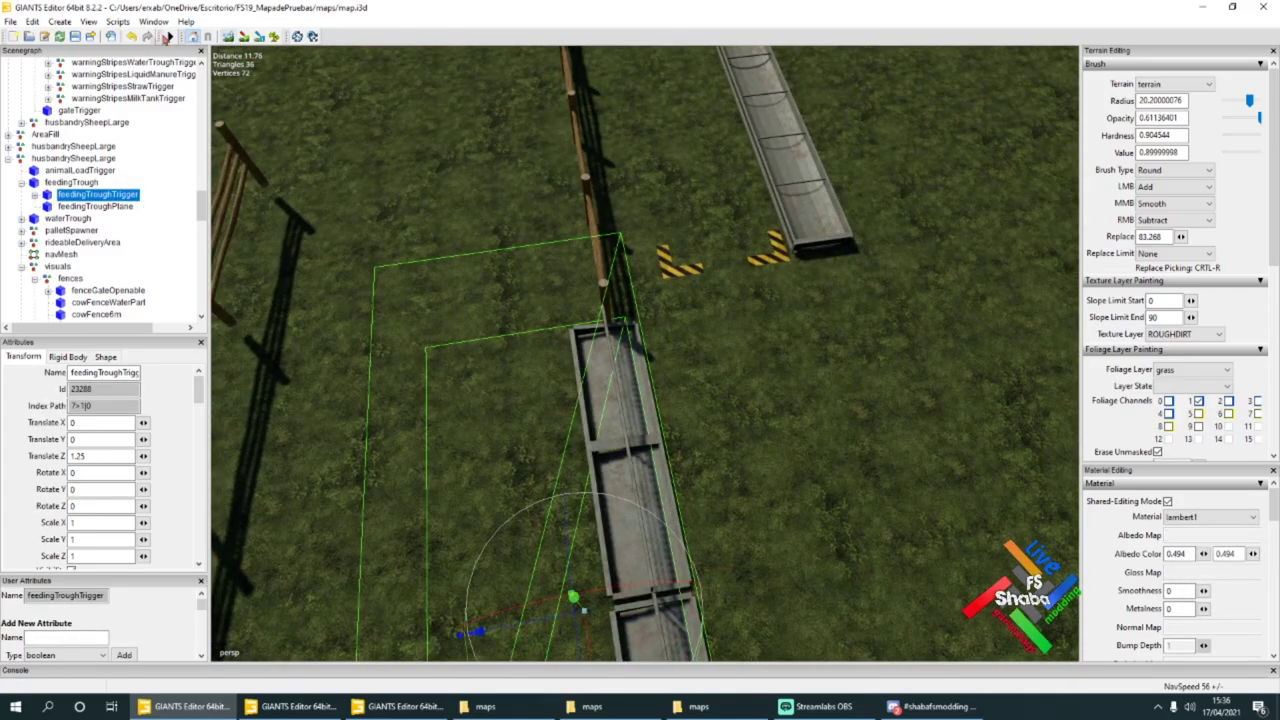
left_click(131, 37)
left_click_drag(597, 609, 603, 617)
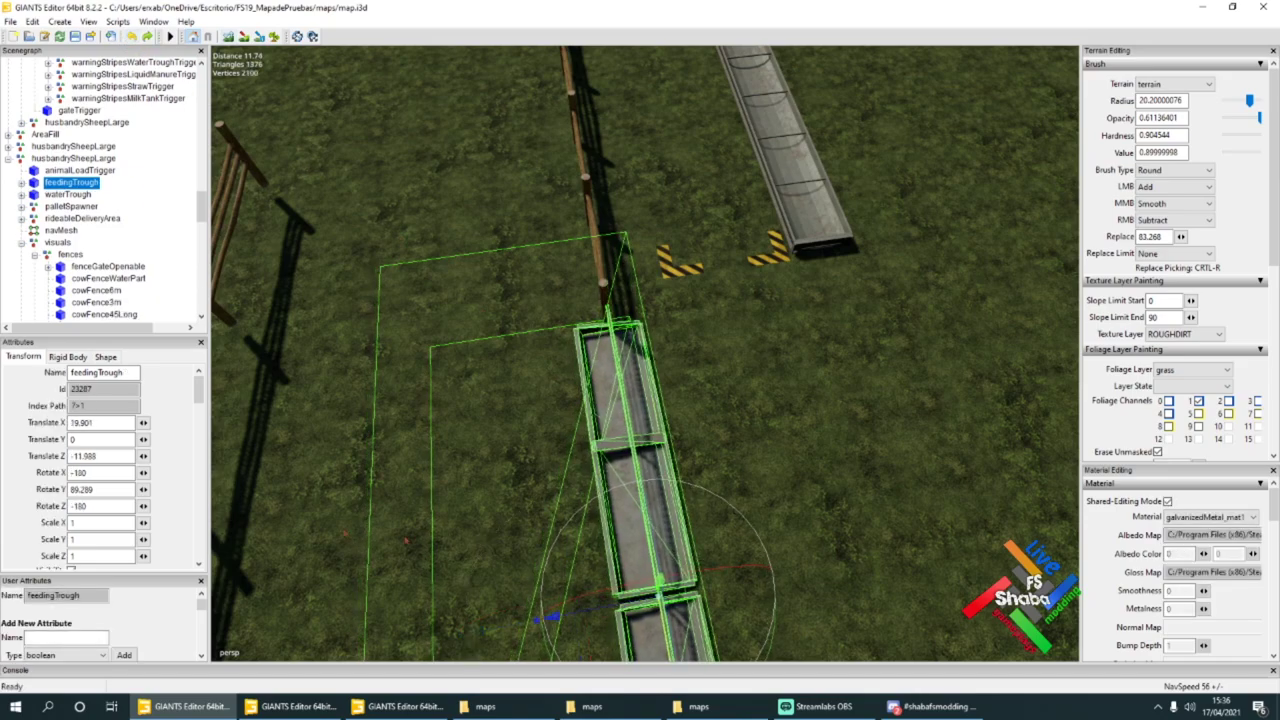
left_click_drag(590, 421, 717, 460, "alt")
scroll(717, 460, "down", 2)
left_click_drag(601, 459, 577, 441, "alt")
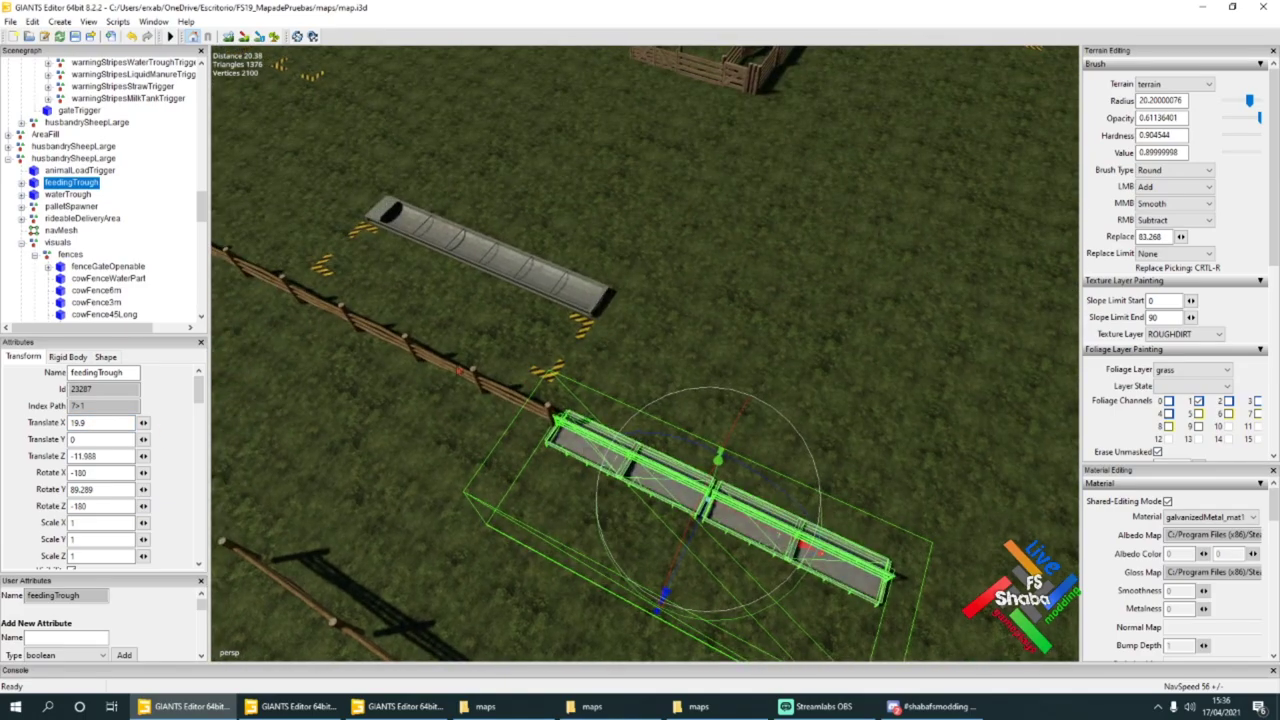
Step: Duplicate the cowFence6m next to the trough and move the copy to the trough's far end, about Z -17.96
left_click(475, 382)
middle_click_drag(507, 400, 505, 440, "alt")
scroll(560, 460, "down", 3)
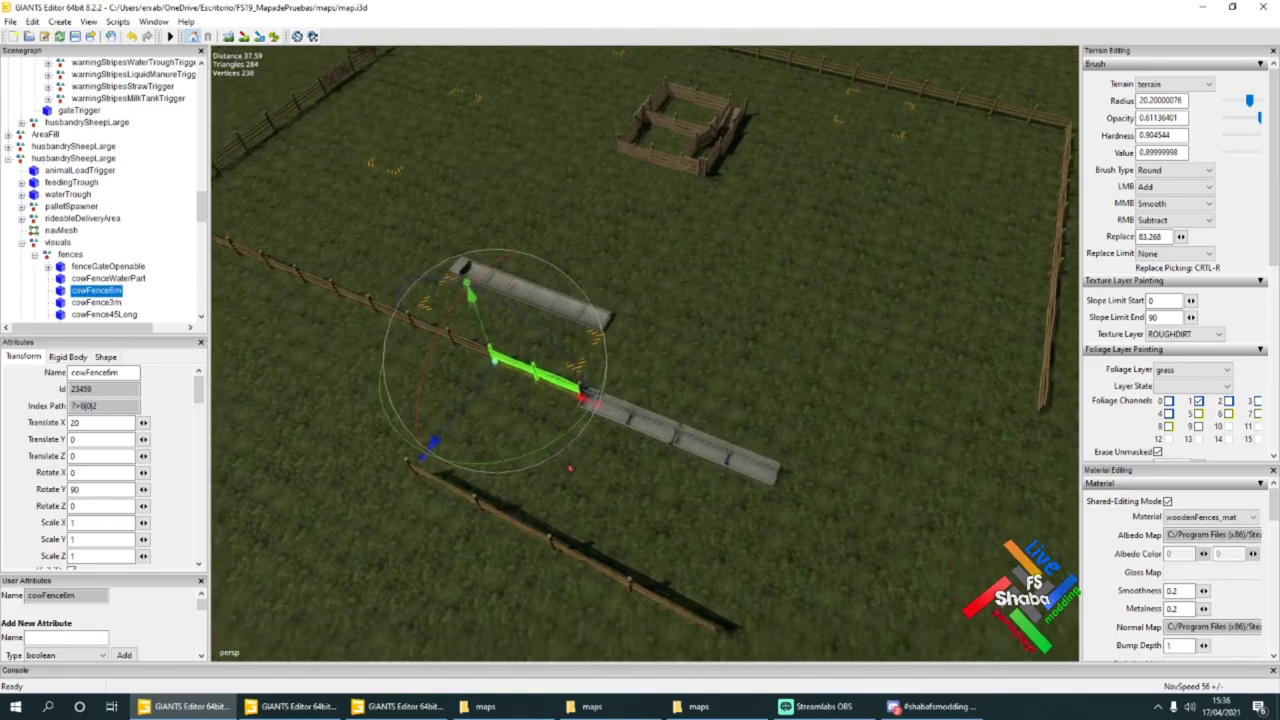
left_click_drag(560, 460, 573, 470, "alt")
key("ctrl+d")
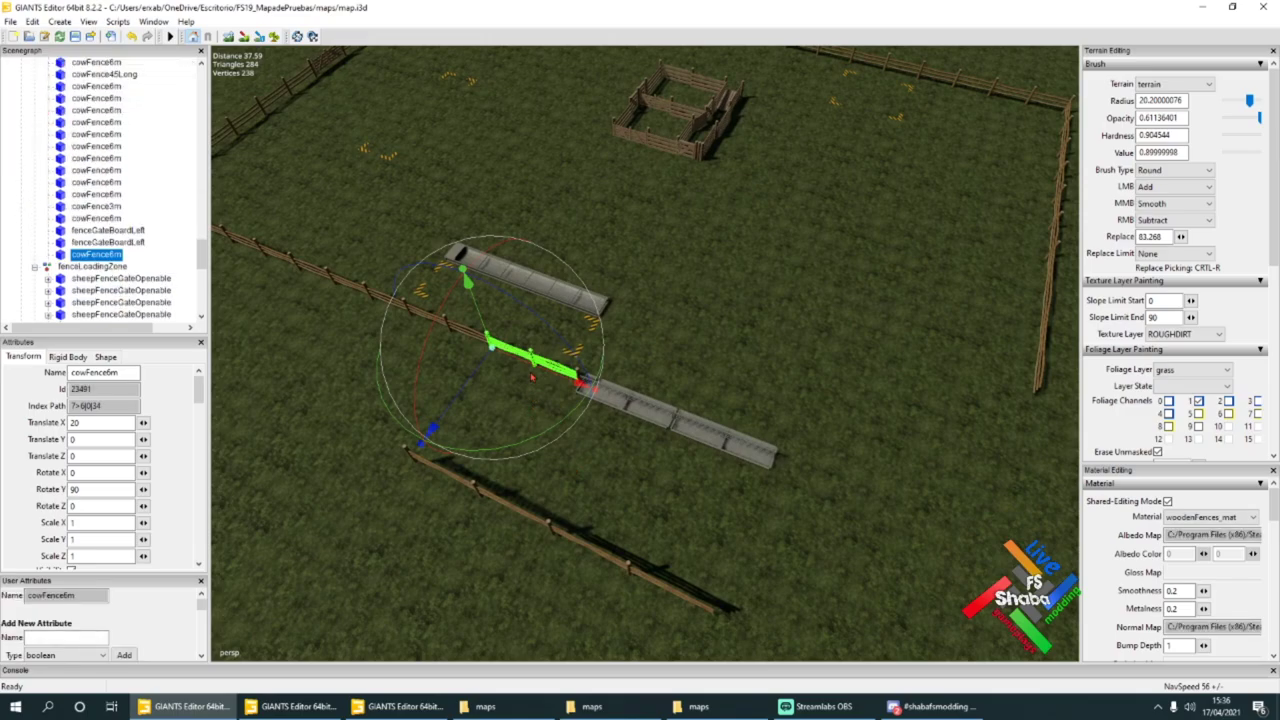
left_click_drag(531, 373, 769, 521)
scroll(769, 521, "up", 2)
left_click_drag(657, 381, 645, 383)
left_click_drag(697, 481, 622, 403, "alt")
scroll(622, 403, "down", 2)
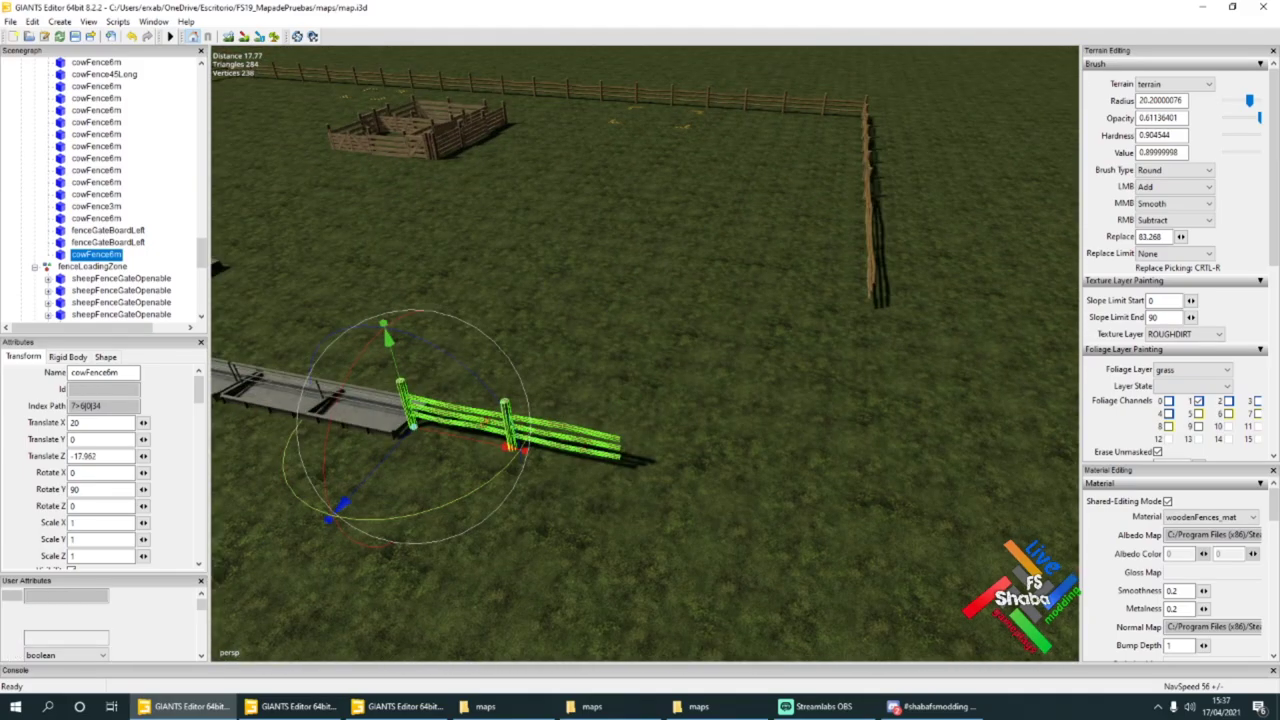
Step: Extend the side fence past the trough with another cowFence6m copy at about Z -24.02
key("ctrl+d")
left_click_drag(463, 442, 672, 485)
left_click_drag(601, 502, 628, 530, "alt")
scroll(690, 505, "up", 3)
left_click_drag(792, 470, 700, 457)
scroll(700, 457, "down", 3)
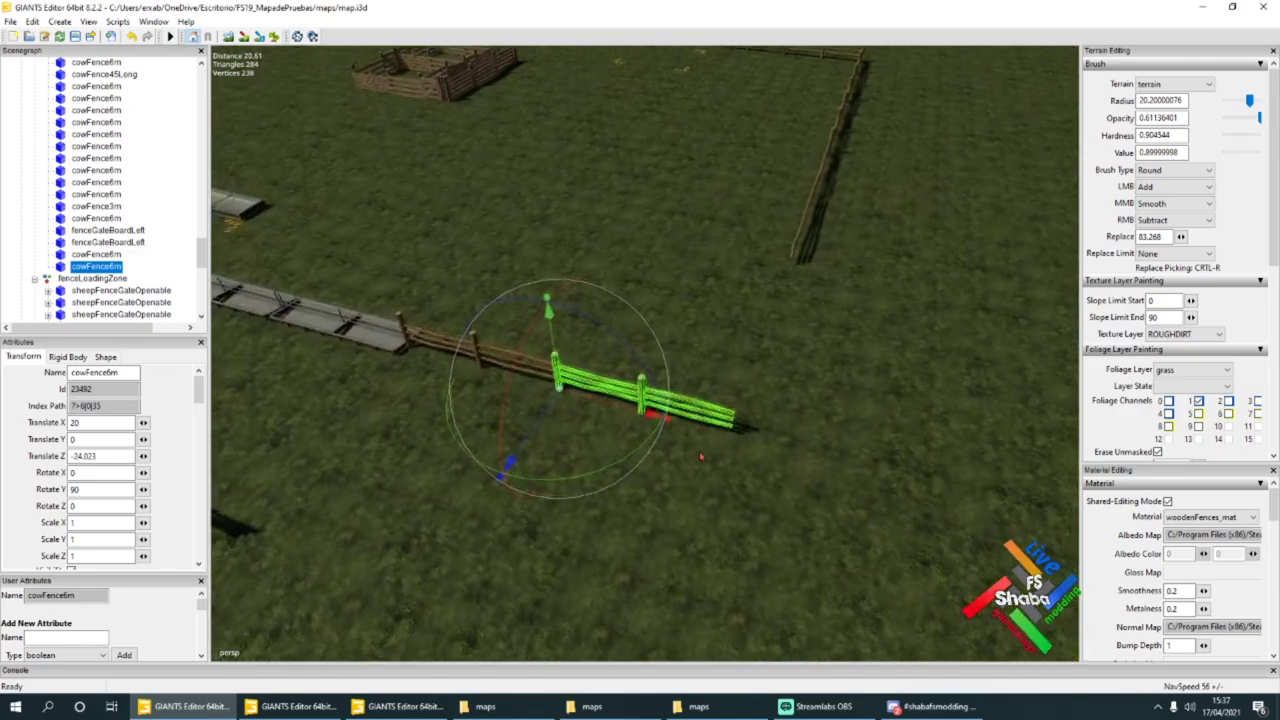
Step: Try a third cowFence6m copy as the corner piece at X 20, Z -30 with Y rotation 0
key("ctrl+d")
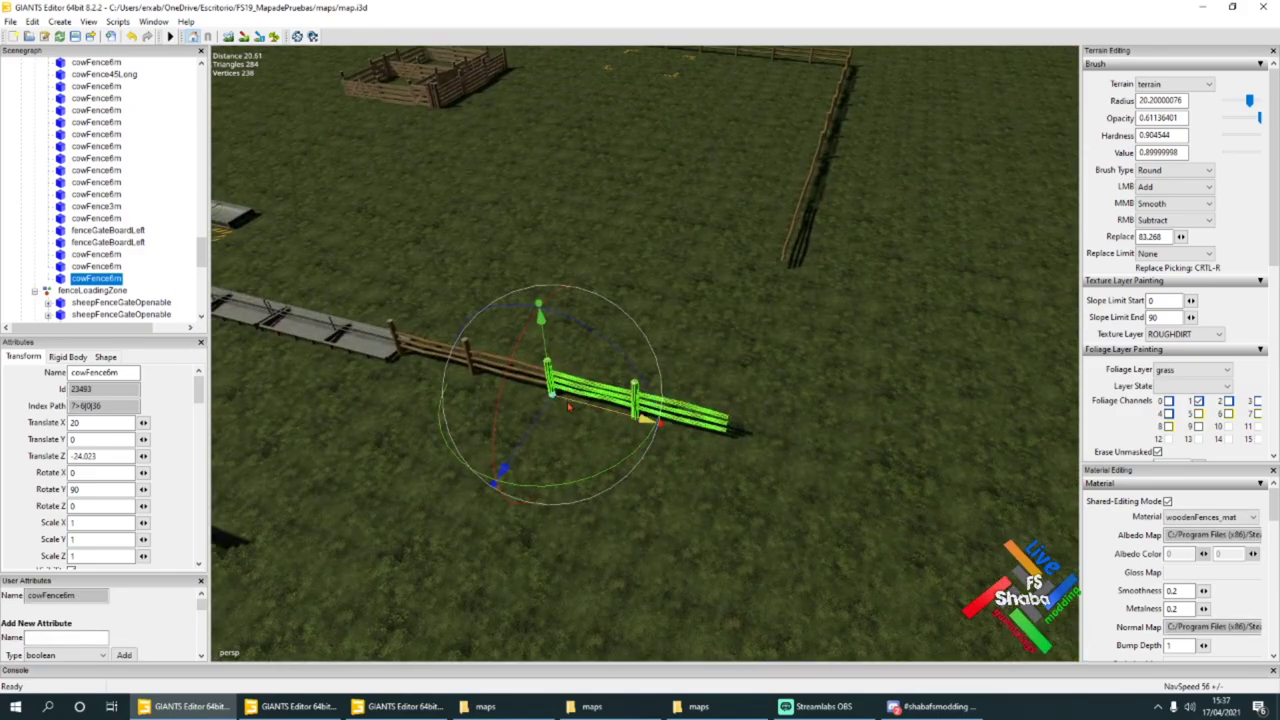
left_click_drag(568, 407, 708, 442)
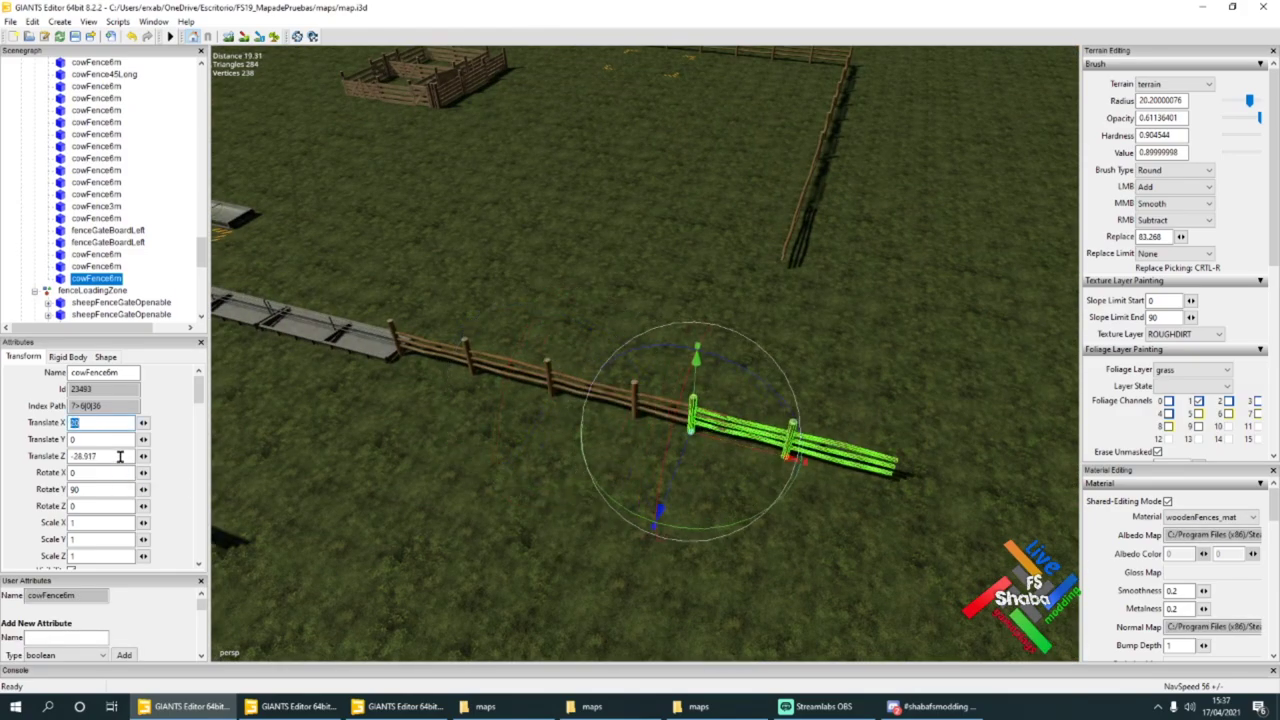
type("-30")
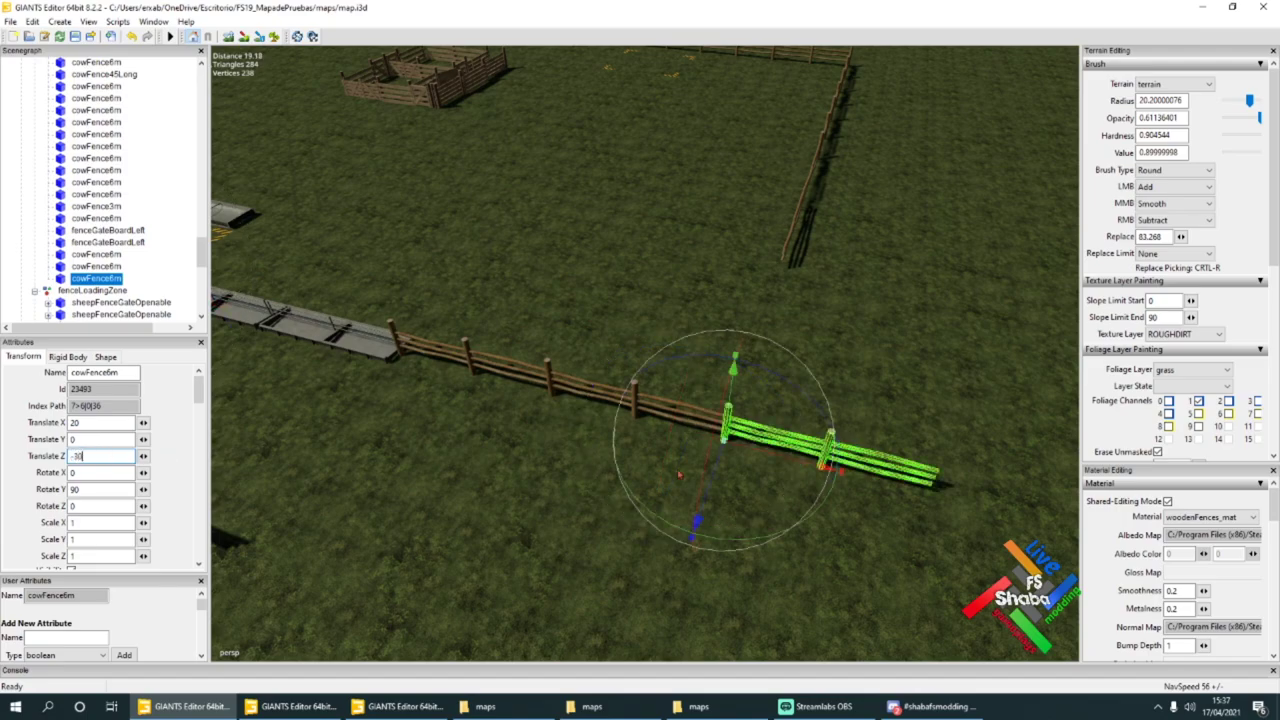
left_click_drag(728, 541, 691, 507)
scroll(930, 440, "up", 3)
scroll(690, 507, "down", 5)
type("0")
key("Return")
scroll(522, 453, "up", 3)
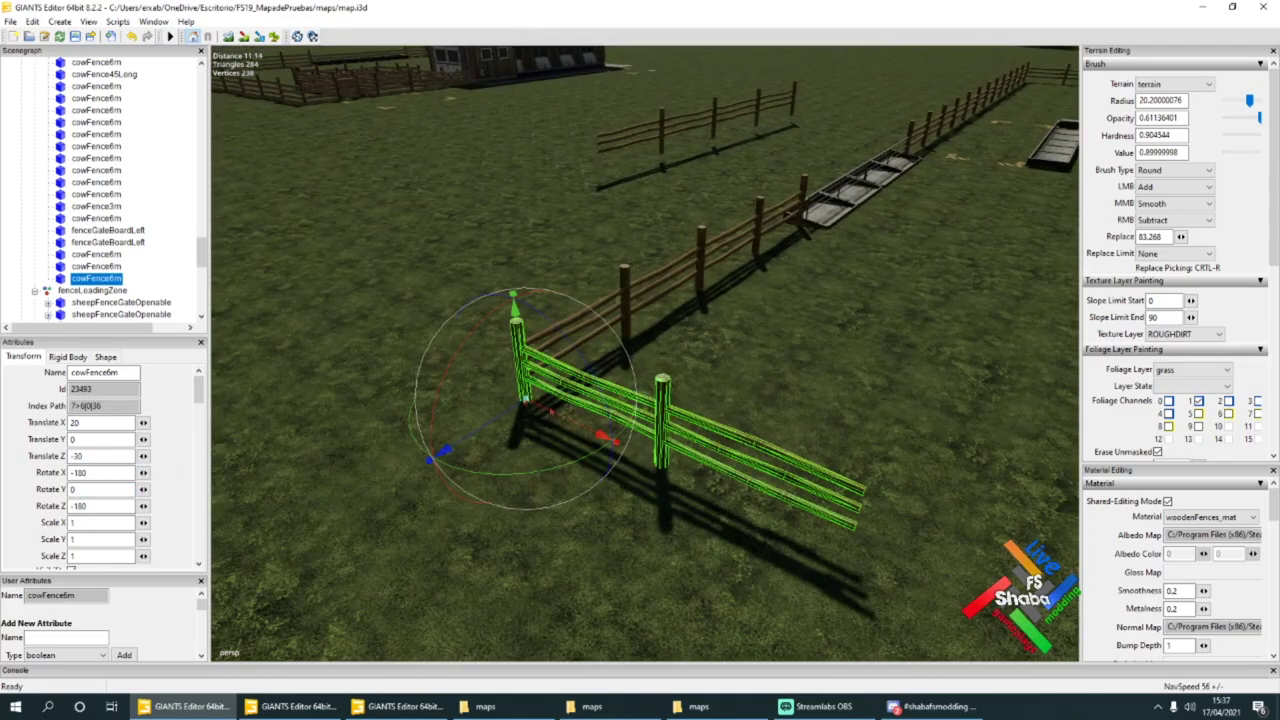
Step: Duplicate the corner cowFence6m and move the copy along the end side to about X 14
left_click_drag(528, 397, 648, 411, "alt")
scroll(648, 411, "down", 1)
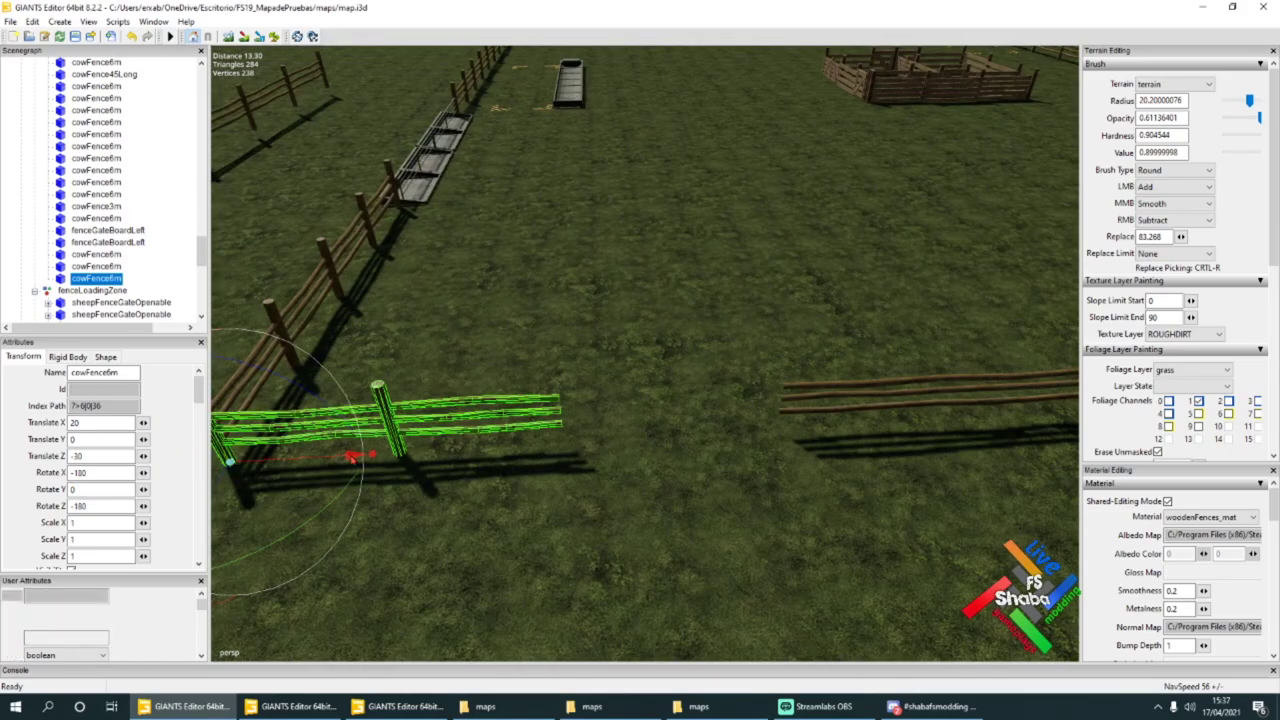
key("ctrl+d")
left_click_drag(355, 455, 612, 453)
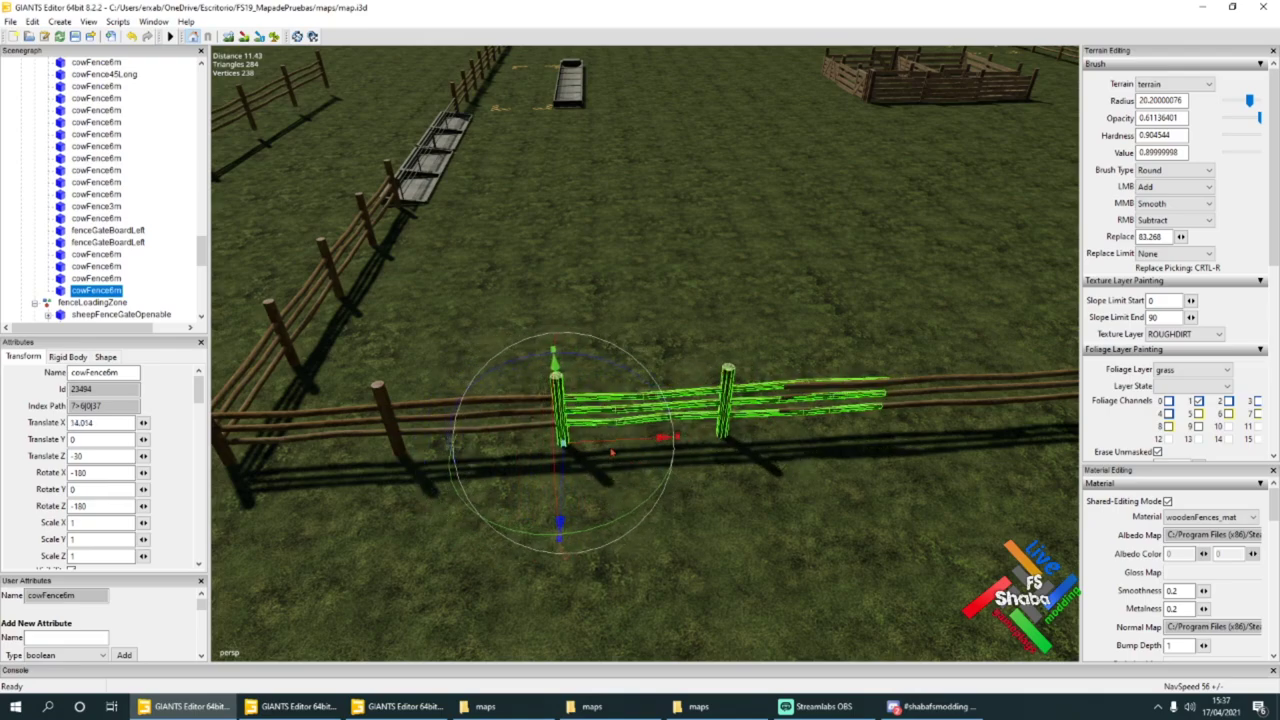
Step: Delete the two cowFence6m copies on the Z -30 side
left_click(33, 21)
left_click(60, 149)
left_click(356, 405)
left_click(37, 26)
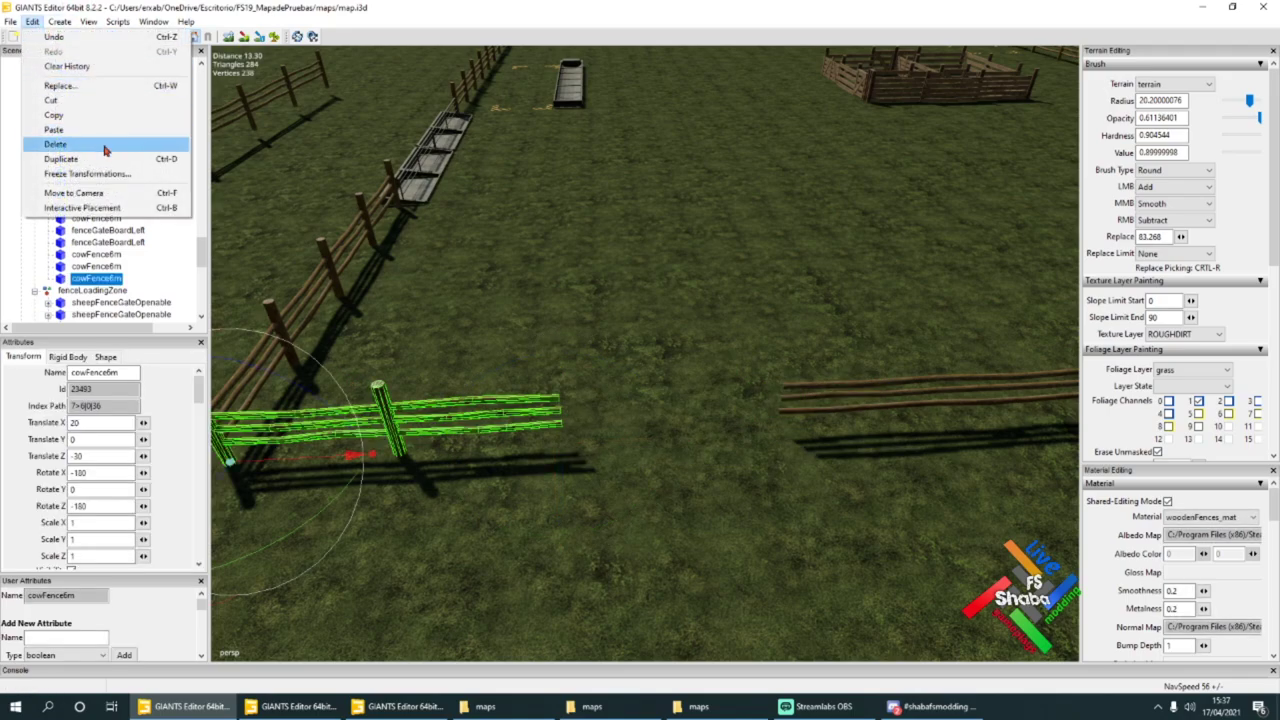
left_click(90, 145)
Step: Move the spare cowFence45Long from outside the pen to the open corner at X 20, Z -30
left_click(288, 97)
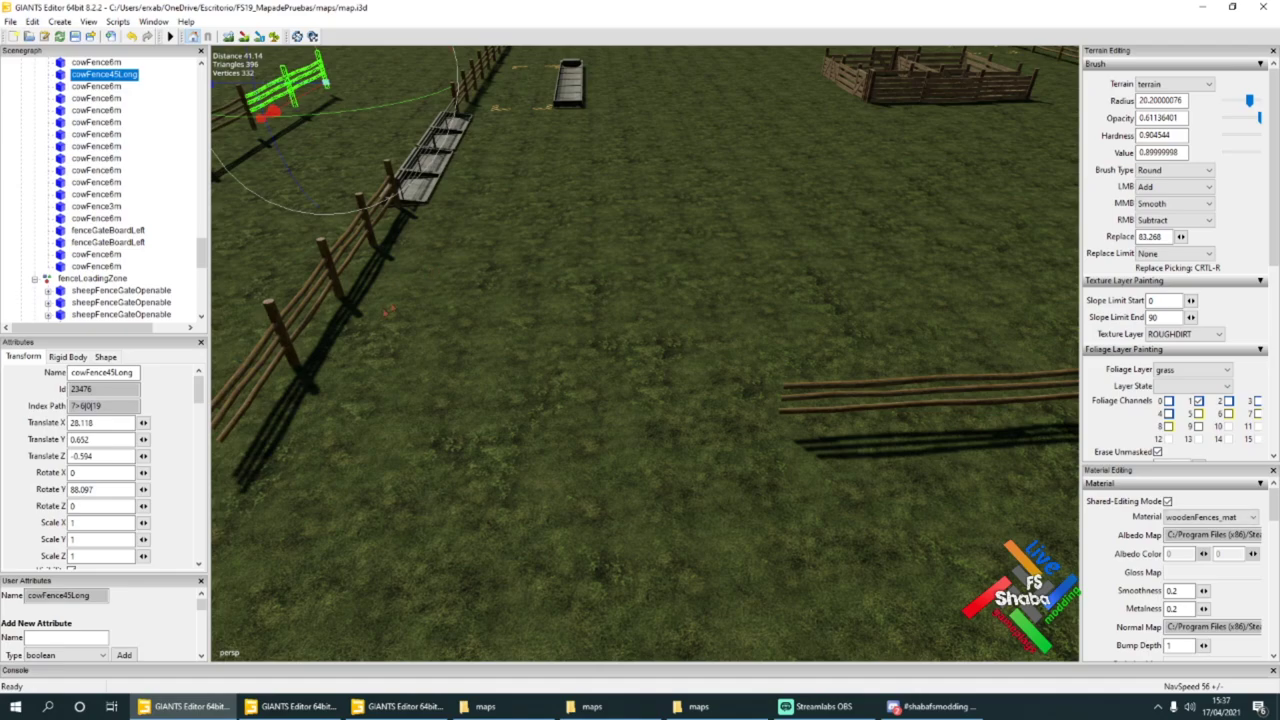
left_click_drag(350, 446, 418, 435, "alt")
key("ctrl+b")
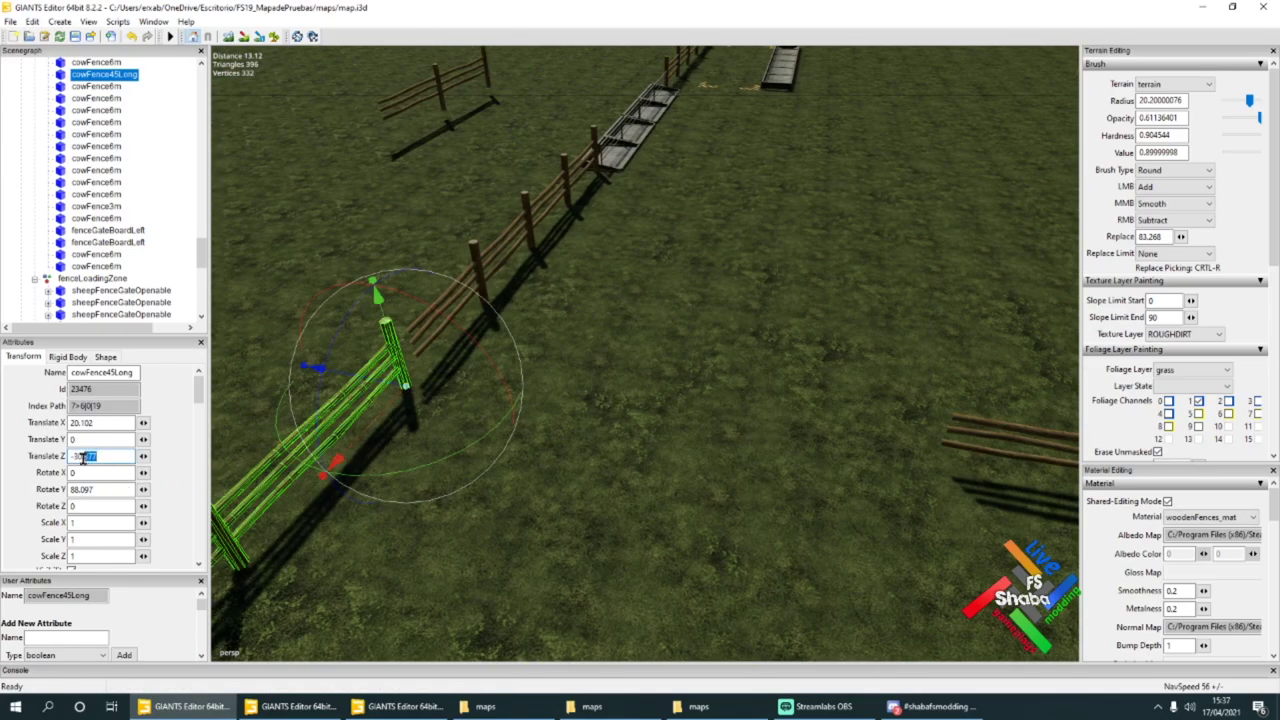
key("BackSpace")
key("BackSpace")
key("BackSpace")
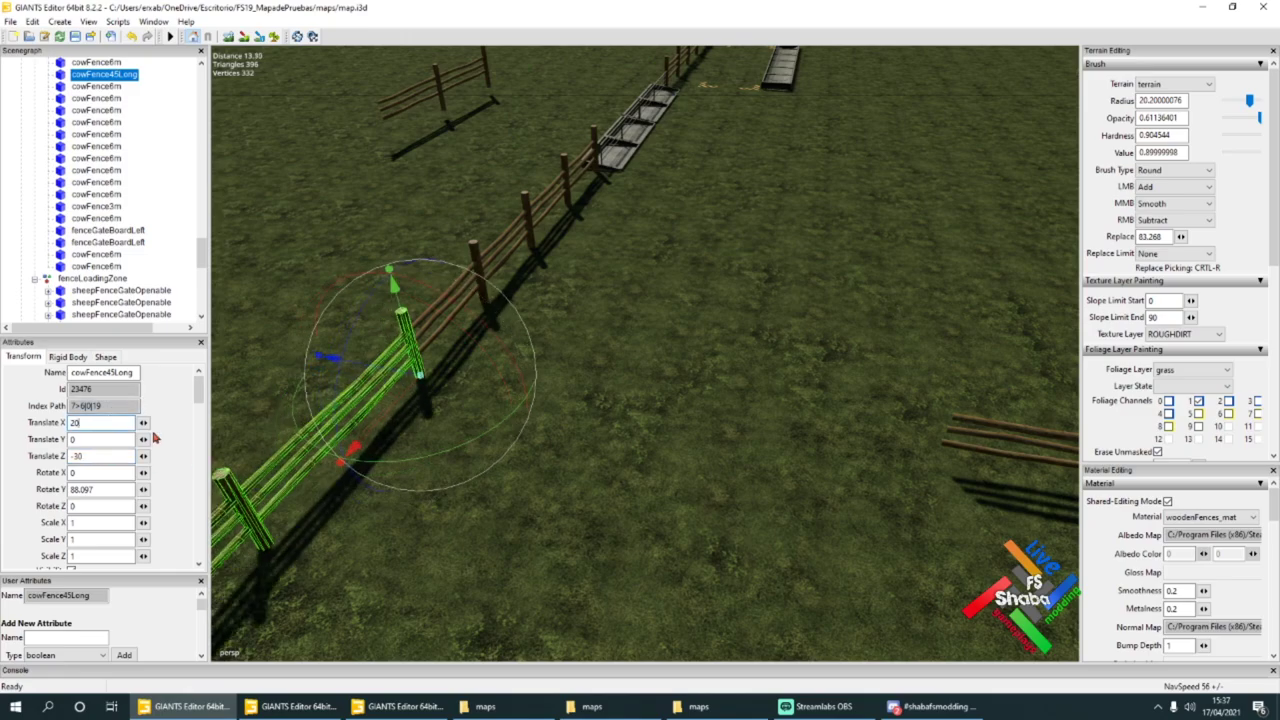
Step: Turn the cowFence45Long at the corner to Y rotation 0 so it runs along the pen's end side
left_click_drag(418, 467, 552, 362)
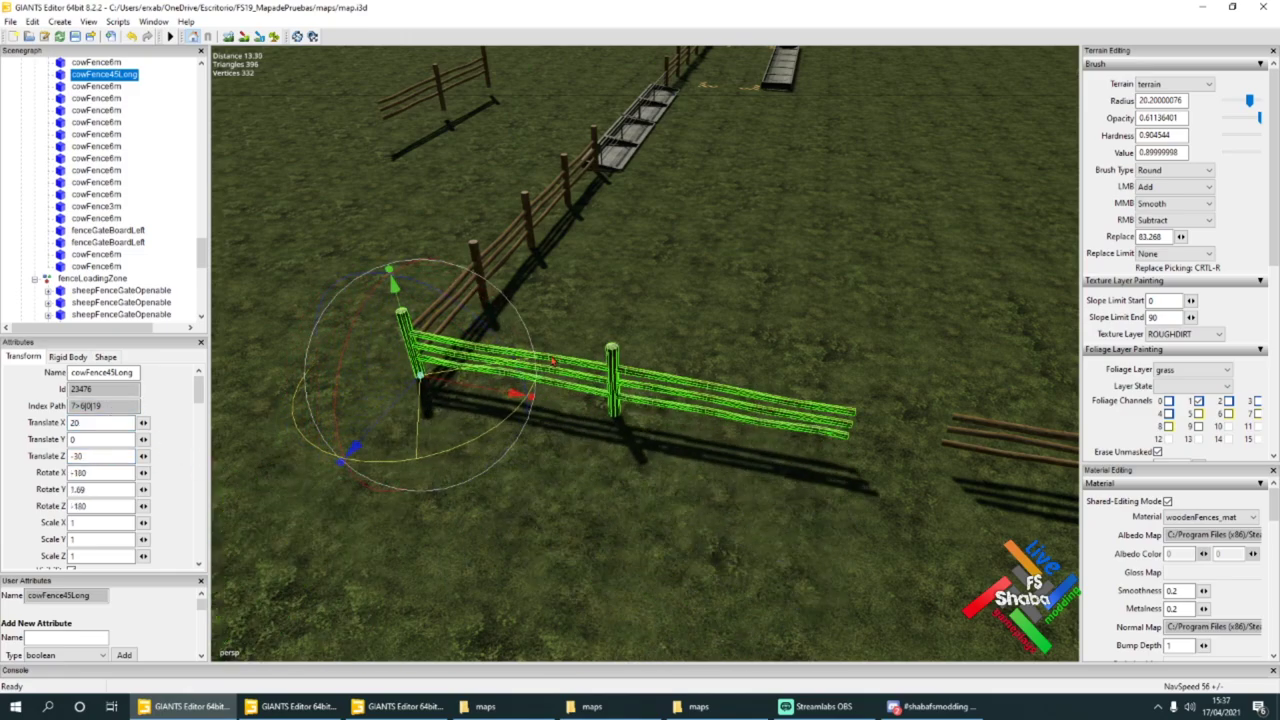
key("BackSpace")
right_click_drag(670, 431, 698, 434)
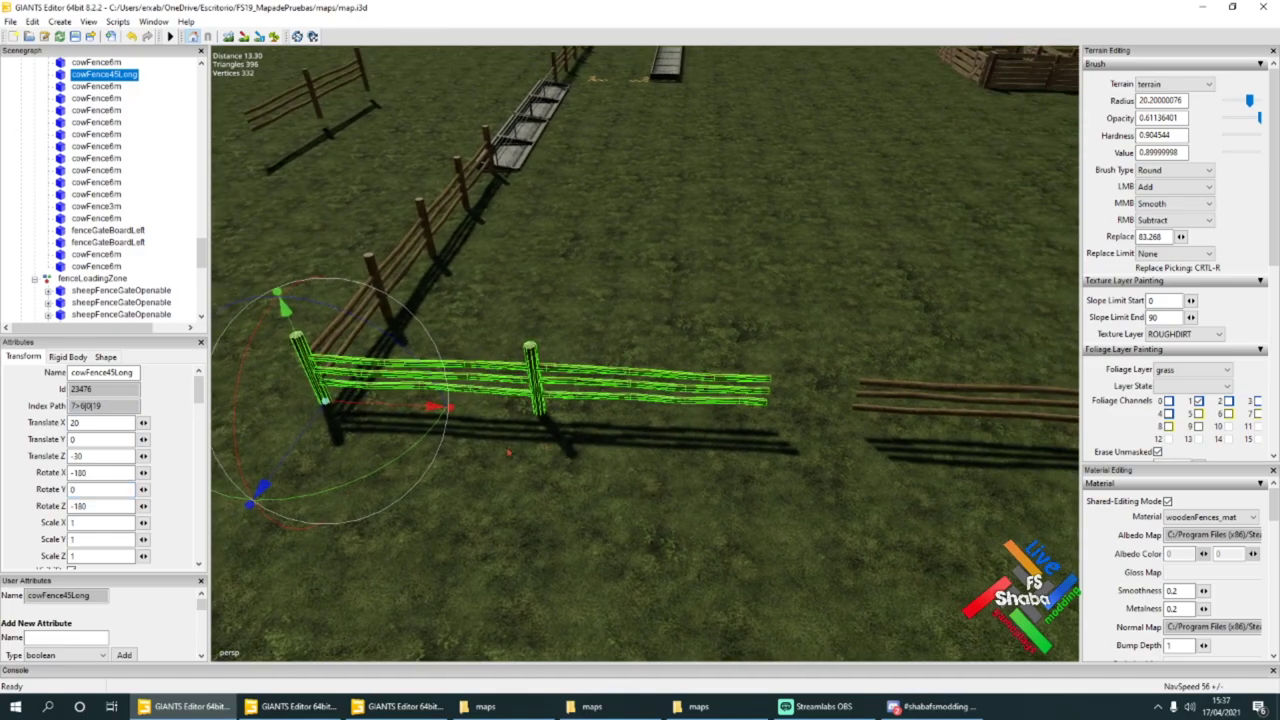
right_click_drag(631, 436, 624, 427)
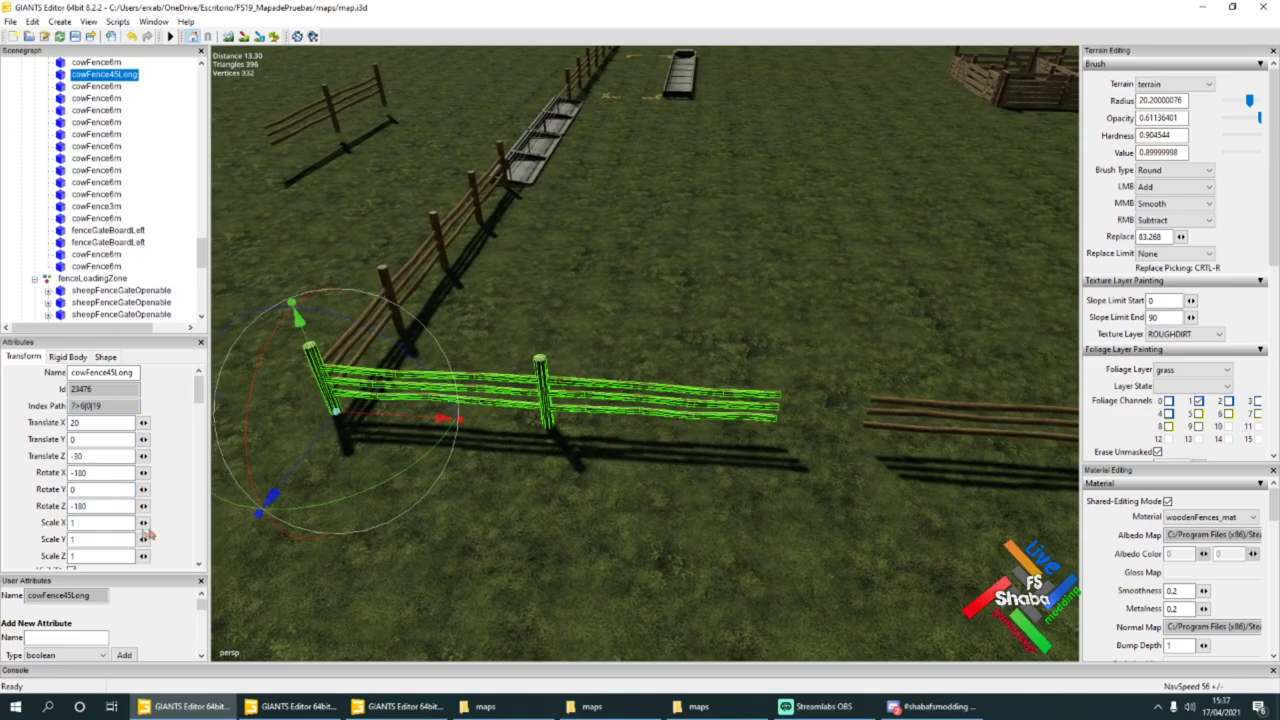
Step: Delete the cowFence6m next to the cowFenceWaterPart on the pen's end side and slide the water part into its place
scroll(107, 524, "down", 2)
right_click_drag(528, 411, 626, 406)
left_click(661, 395)
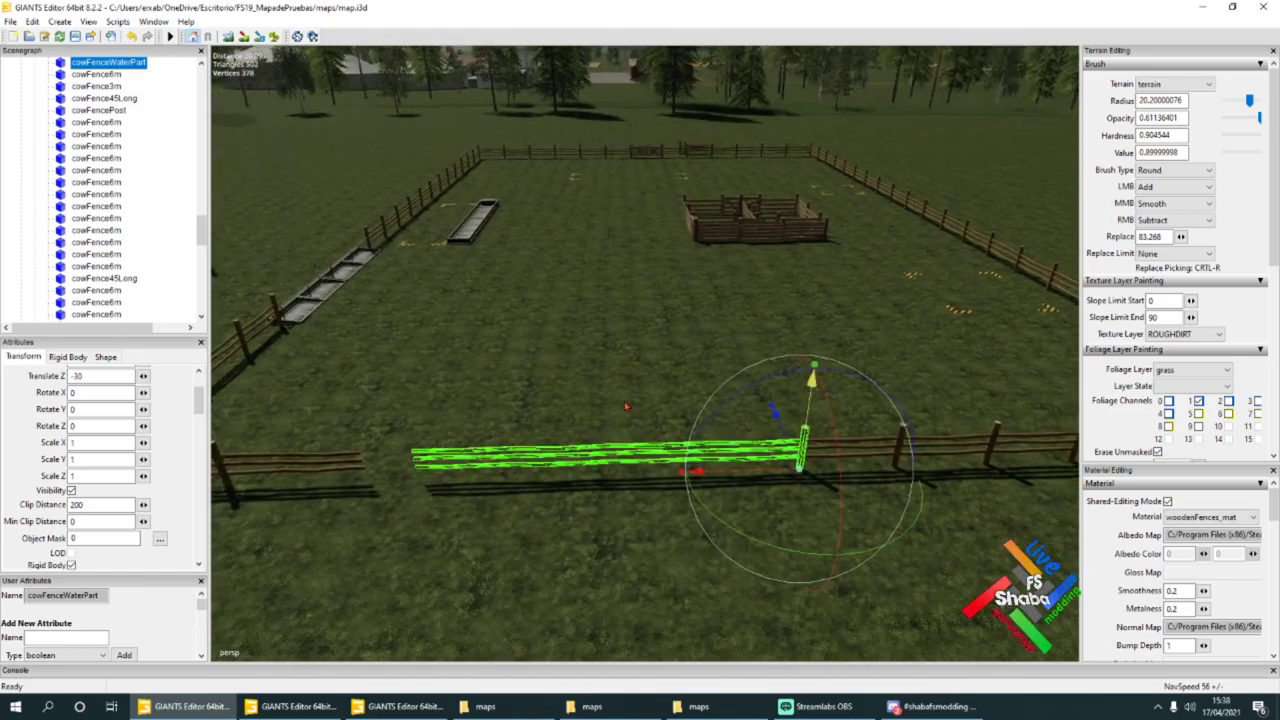
left_click(876, 449)
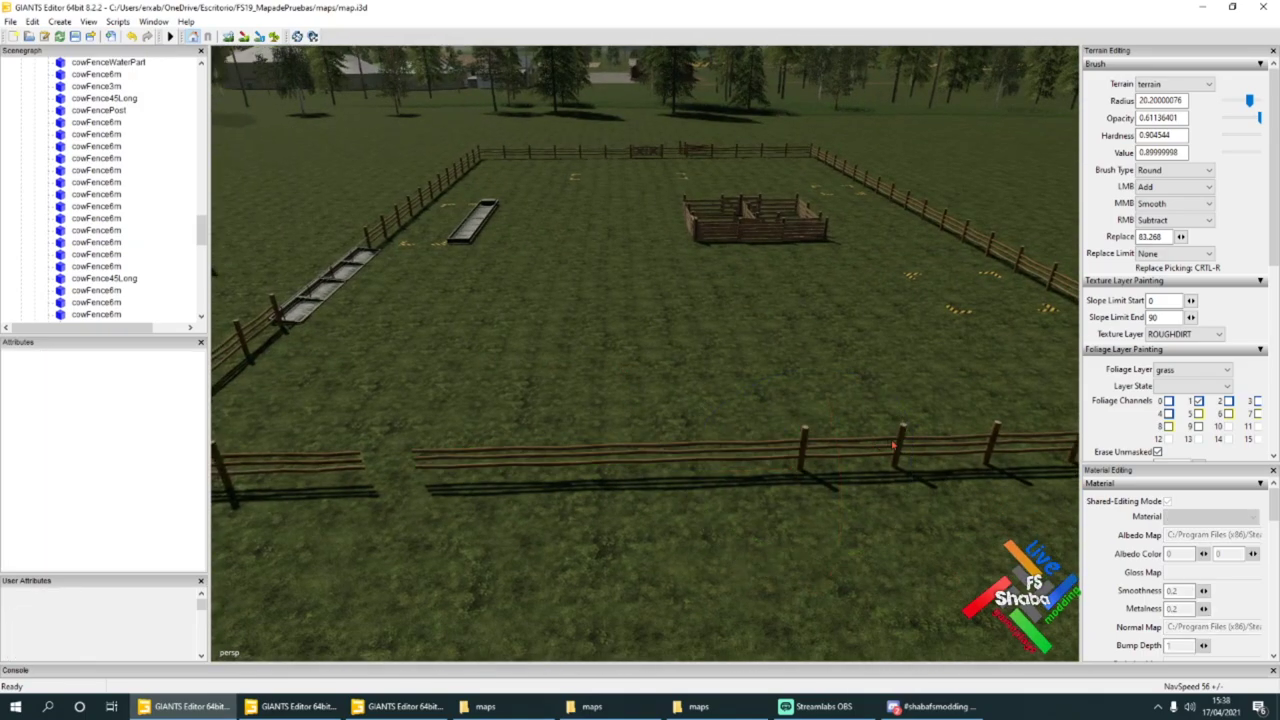
left_click(893, 446)
left_click(37, 22)
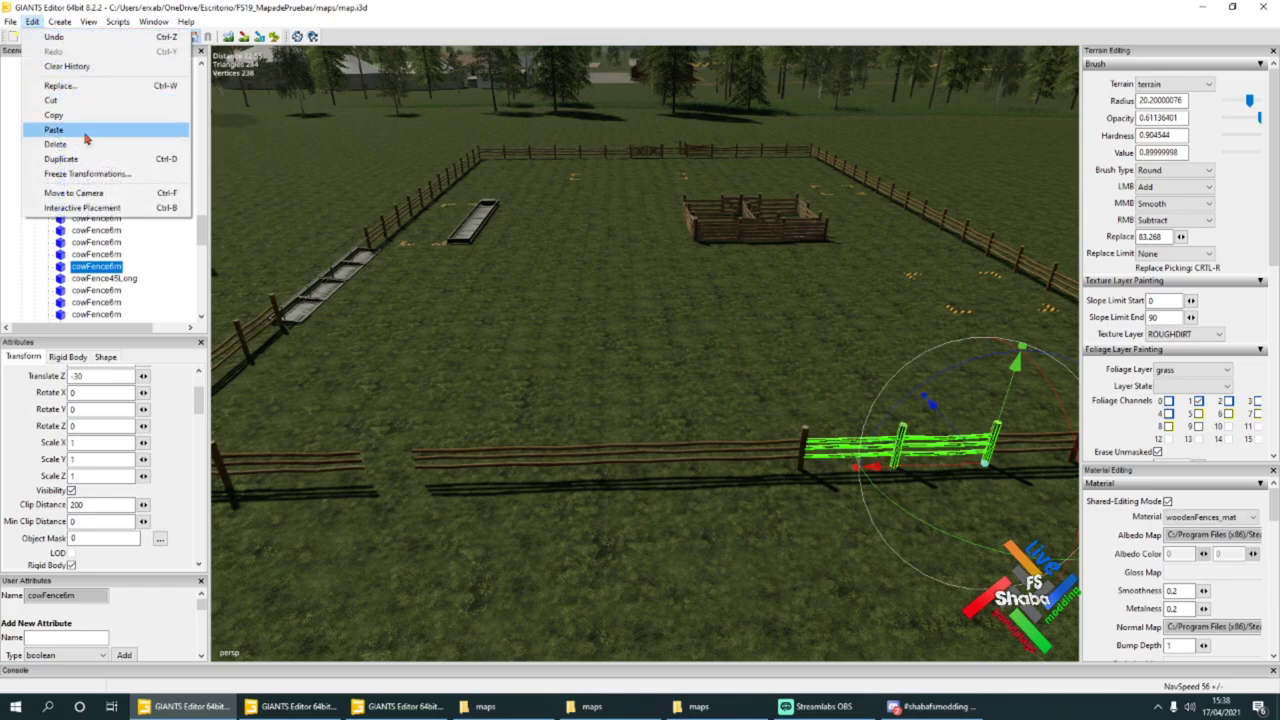
left_click(86, 138)
left_click(803, 452)
left_click_drag(775, 467, 953, 467)
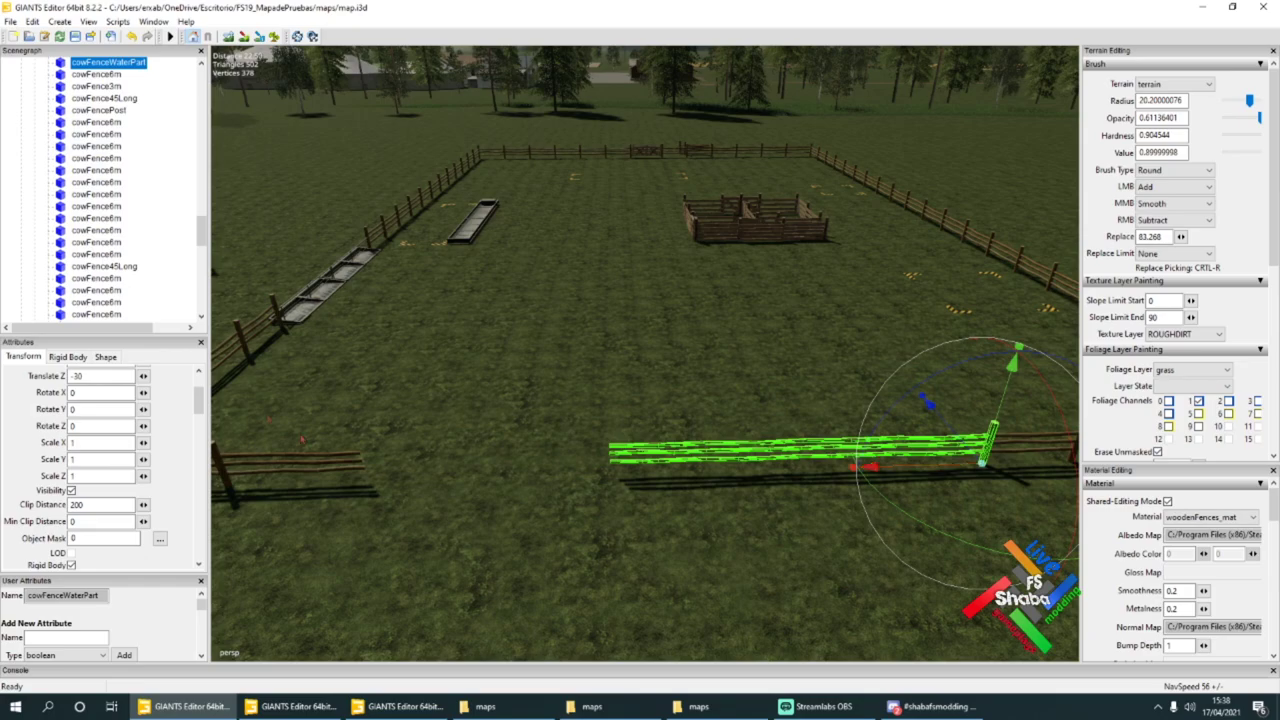
Step: Duplicate the corner cowFence45Long and slide the copy along the end side to close the gap up to the cowFenceWaterPart
left_click(291, 464)
left_click(295, 460)
key("ctrl+d")
left_click_drag(295, 460, 651, 503, "alt")
scroll(651, 503, "up", 3)
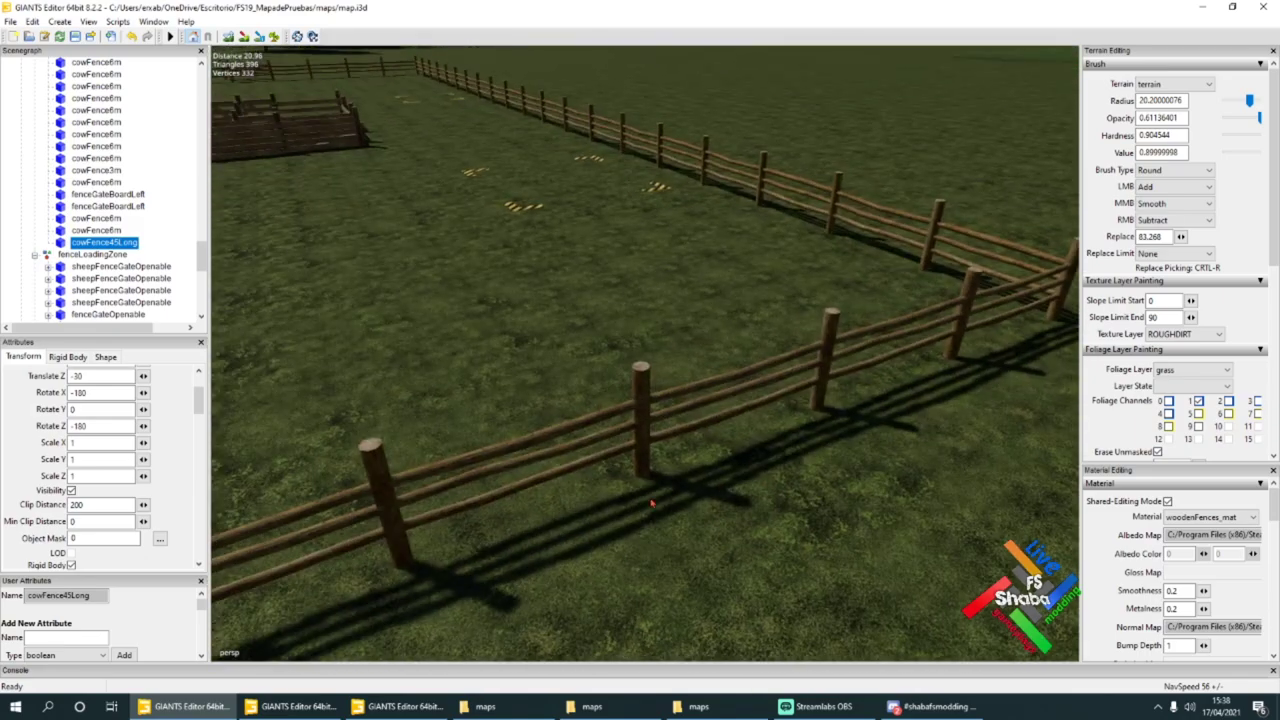
left_click(556, 443)
left_click_drag(556, 443, 174, 490, "alt")
left_click(485, 448)
scroll(523, 472, "down", 3)
scroll(430, 457, "up", 5)
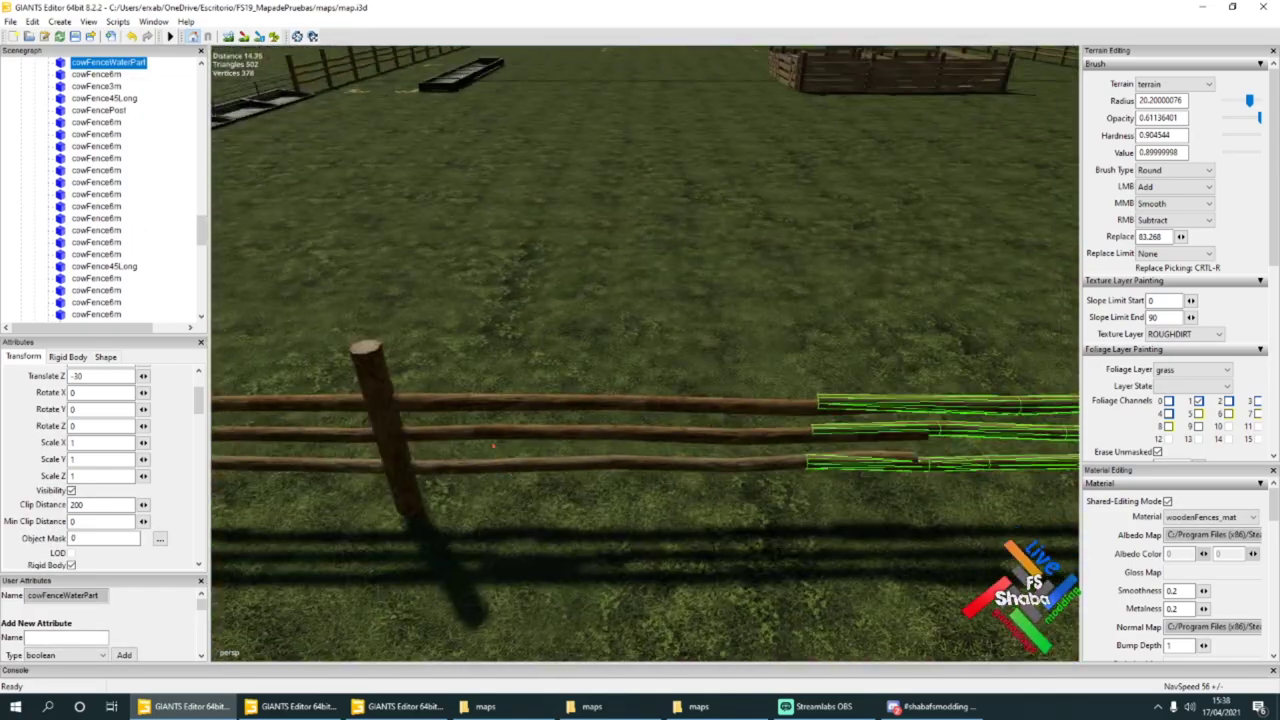
left_click(485, 445)
scroll(485, 445, "down", 3)
left_click_drag(620, 421, 617, 420)
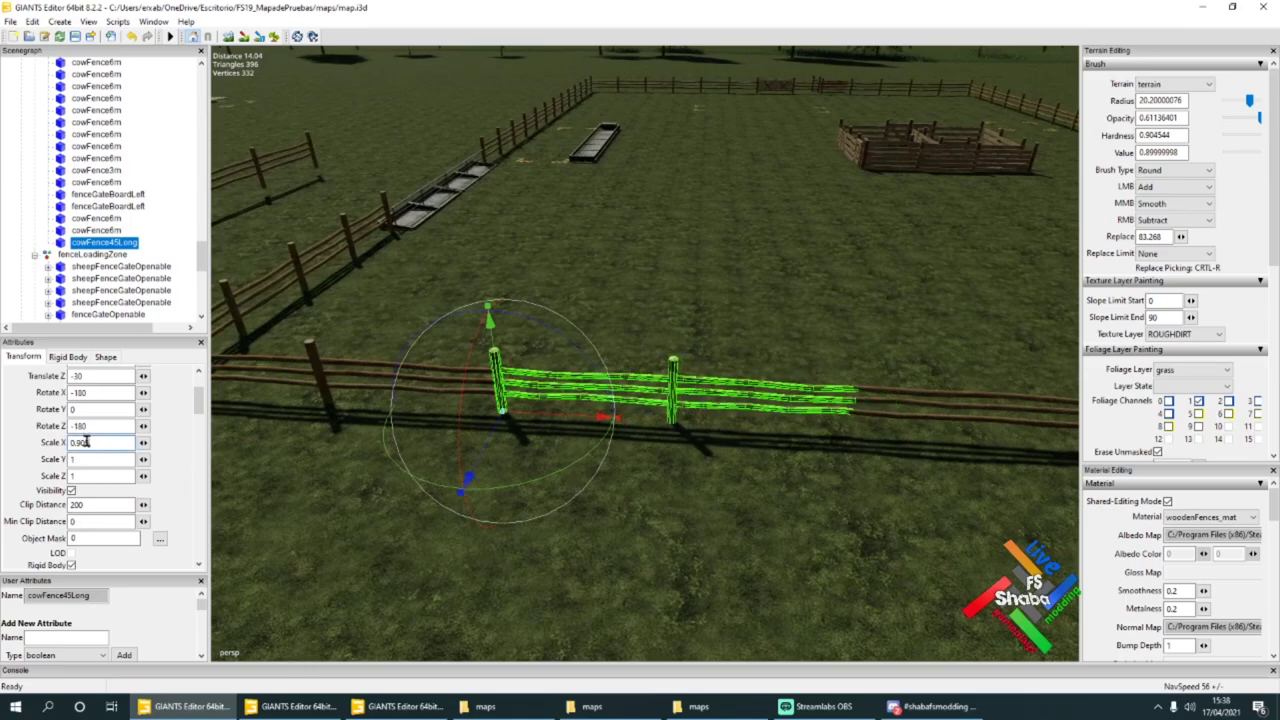
Step: Set Scale X to 0.95 on both the cowFence45Long copy and the corner cowFence45Long
type("5")
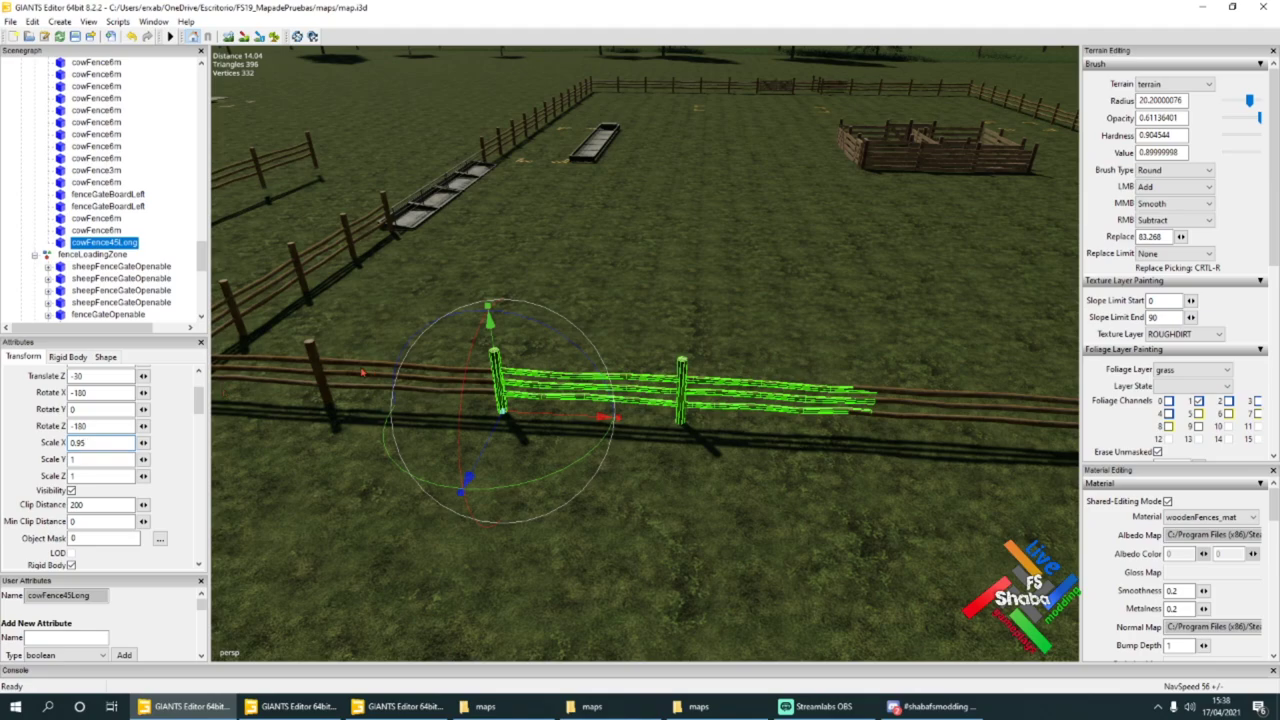
left_click(362, 372)
left_click(334, 366)
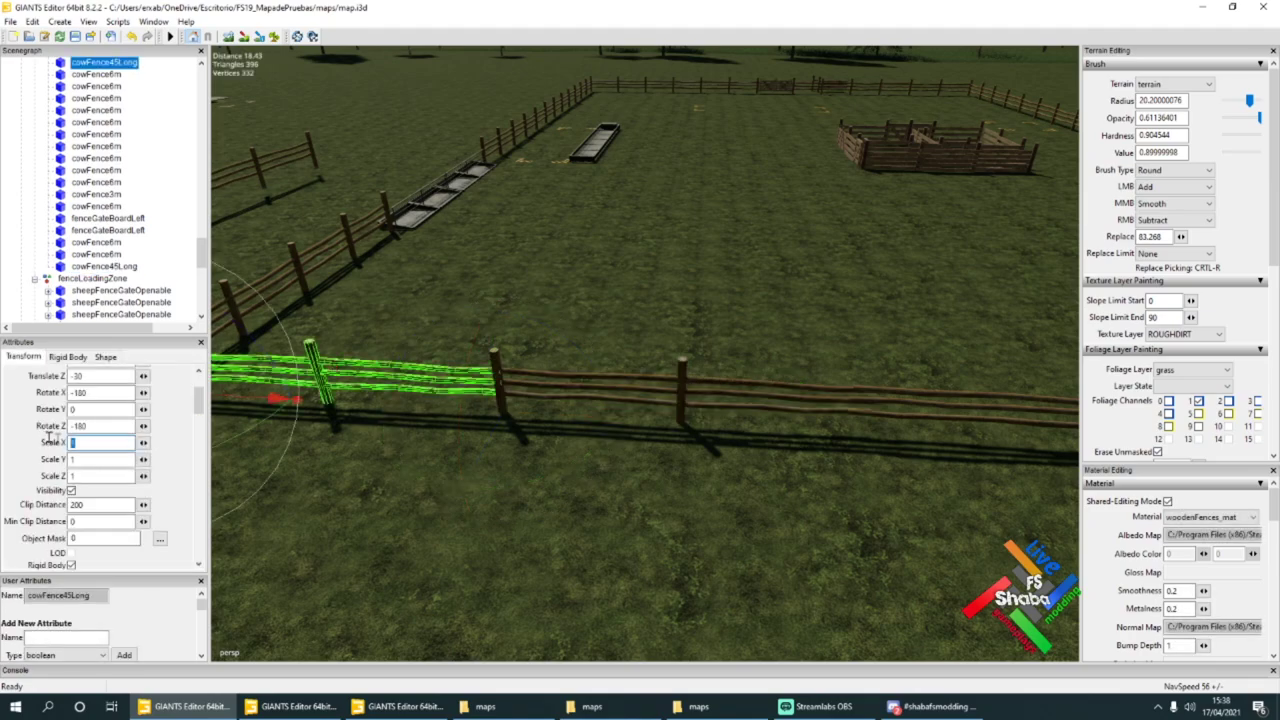
type("0.95")
key("Return")
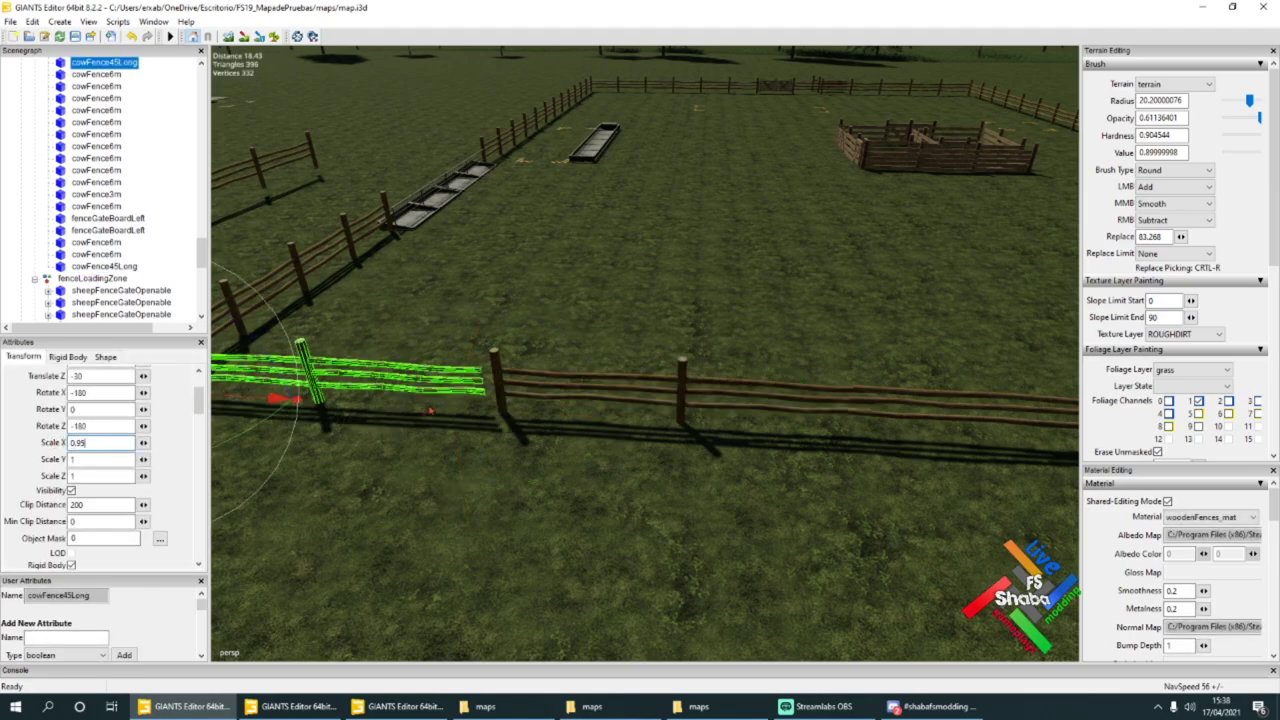
Step: Shift the cowFence45Long copy along X so it meets the shortened corner piece
left_click(549, 387)
left_click(553, 397)
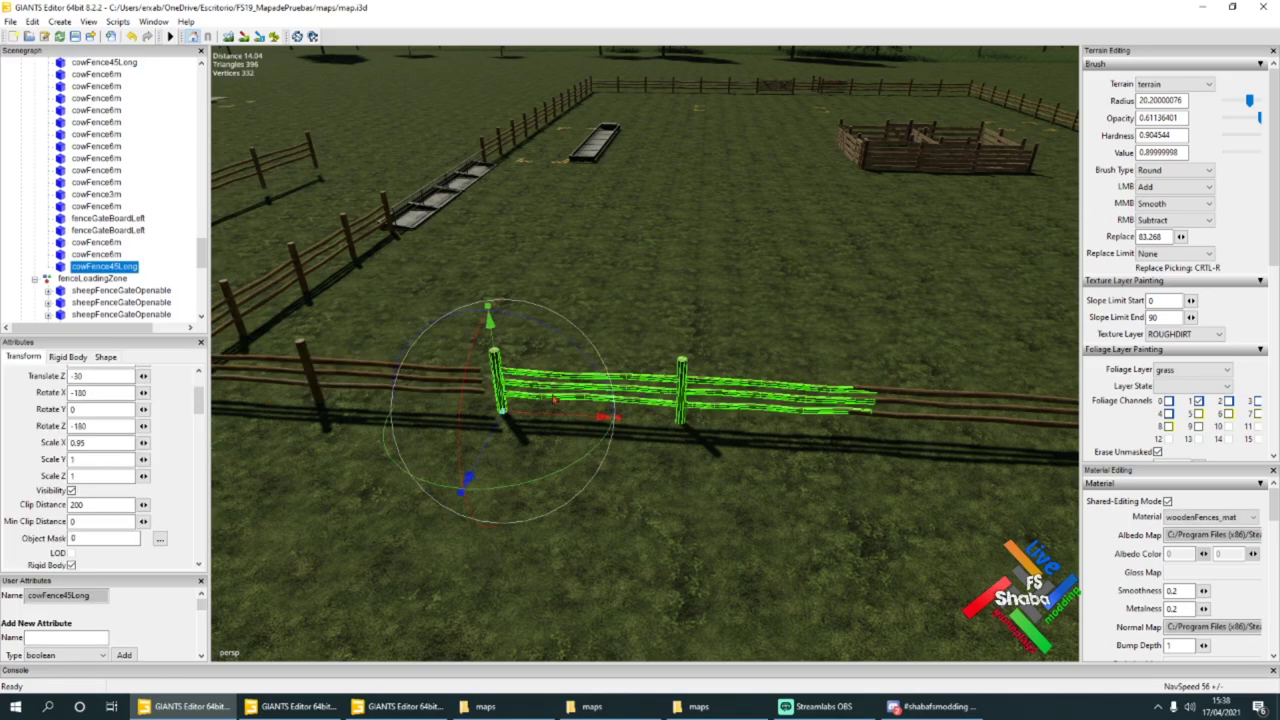
left_click_drag(540, 420, 561, 350)
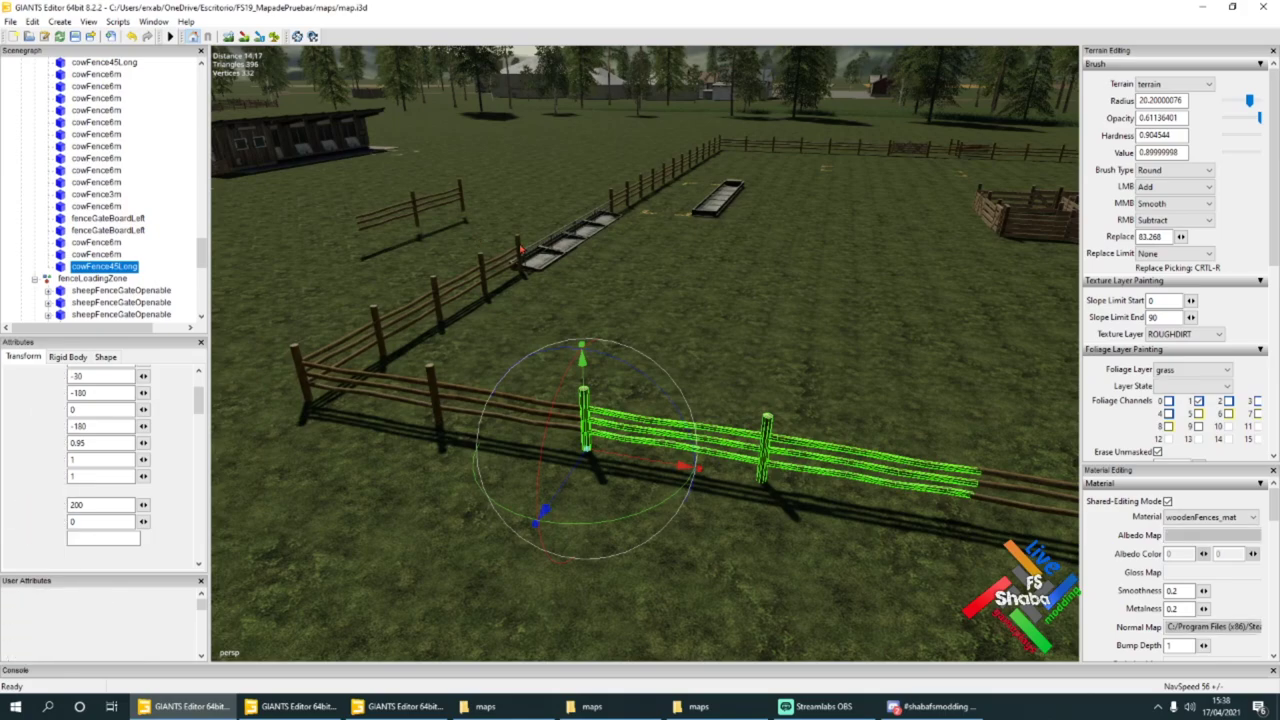
Step: Duplicate the cowFencePost and set the copy's Translate Z to -30
left_click(519, 252)
scroll(124, 150, "up", 5)
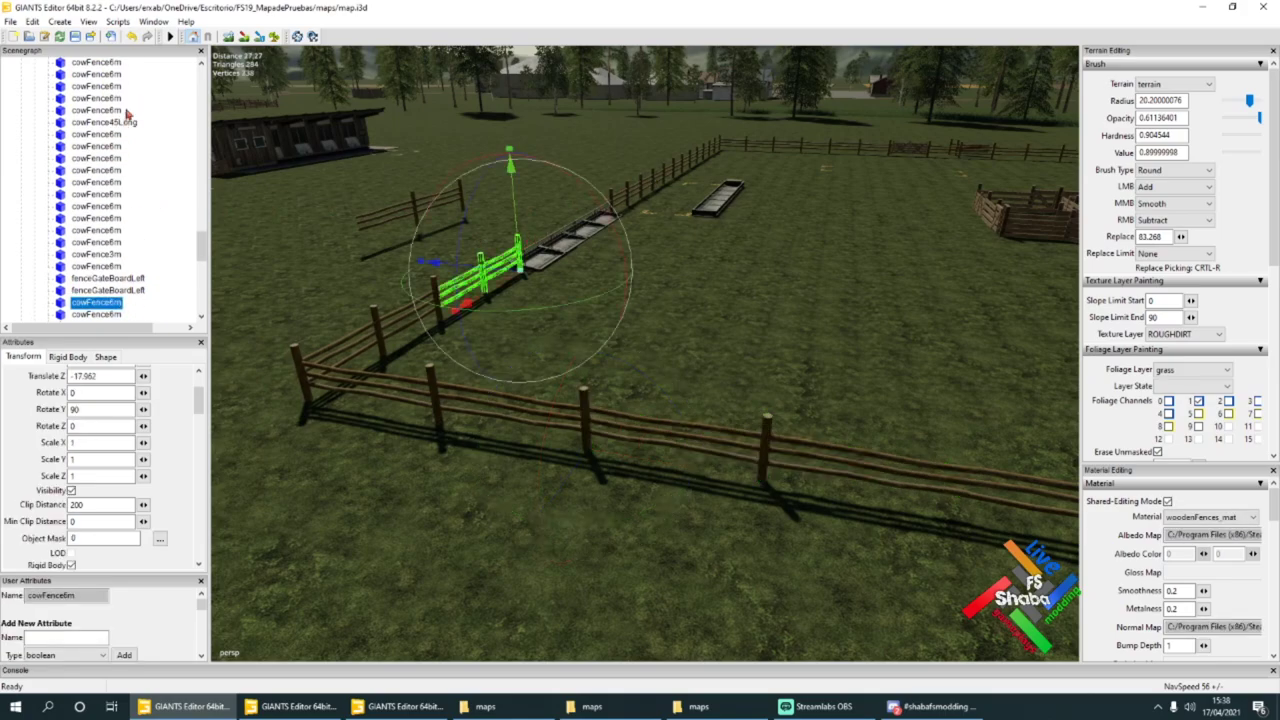
left_click(124, 113)
left_click_drag(622, 296, 642, 313, "alt")
key("ctrl+d")
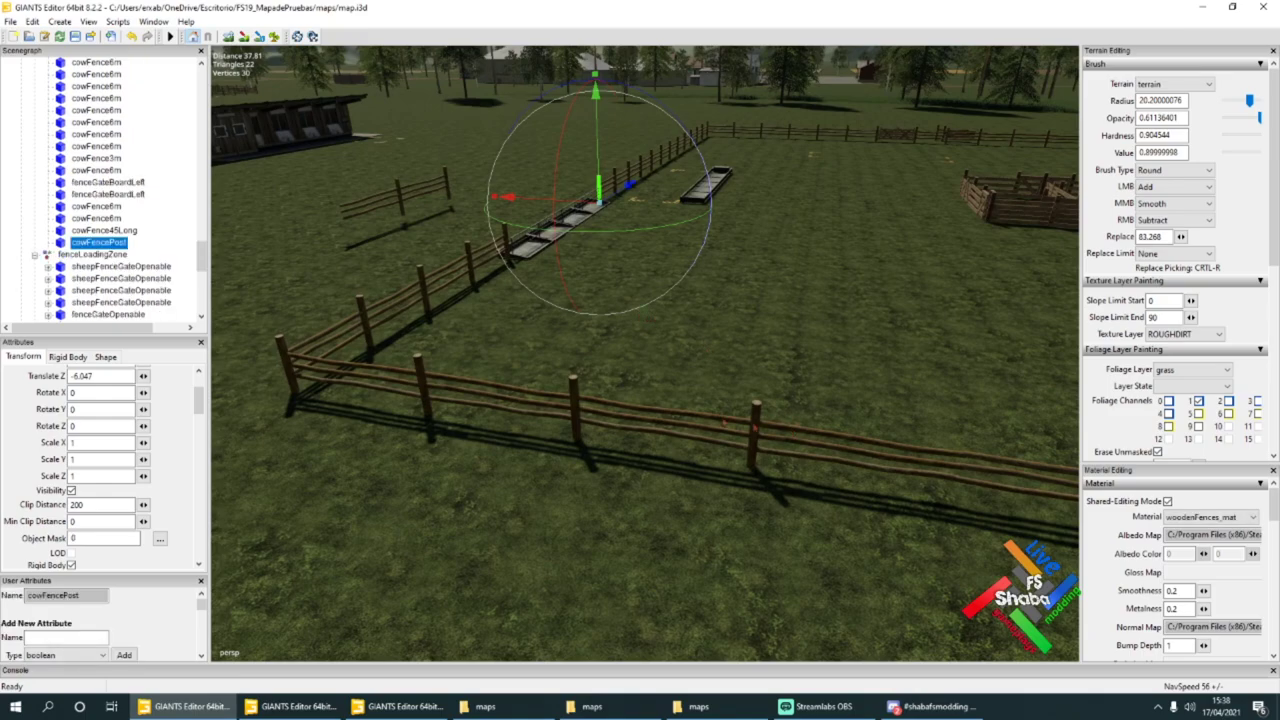
type("-30")
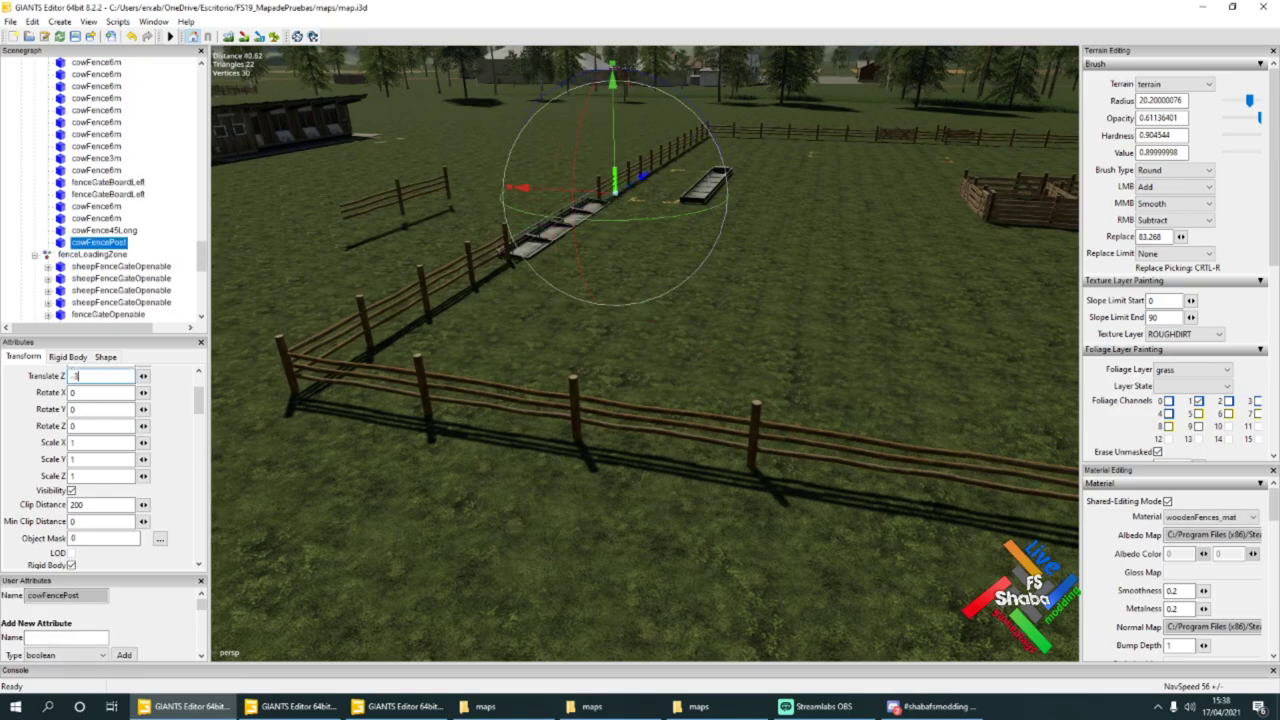
key("Return")
Step: Move the copied cowFencePost along the end side to the joint between the cowFence45Long and the cowFenceWaterPart
left_click_drag(306, 410, 874, 528)
left_click(735, 426)
left_click_drag(735, 426, 660, 421, "alt")
scroll(843, 463, "up", 4)
scroll(843, 463, "up", 3)
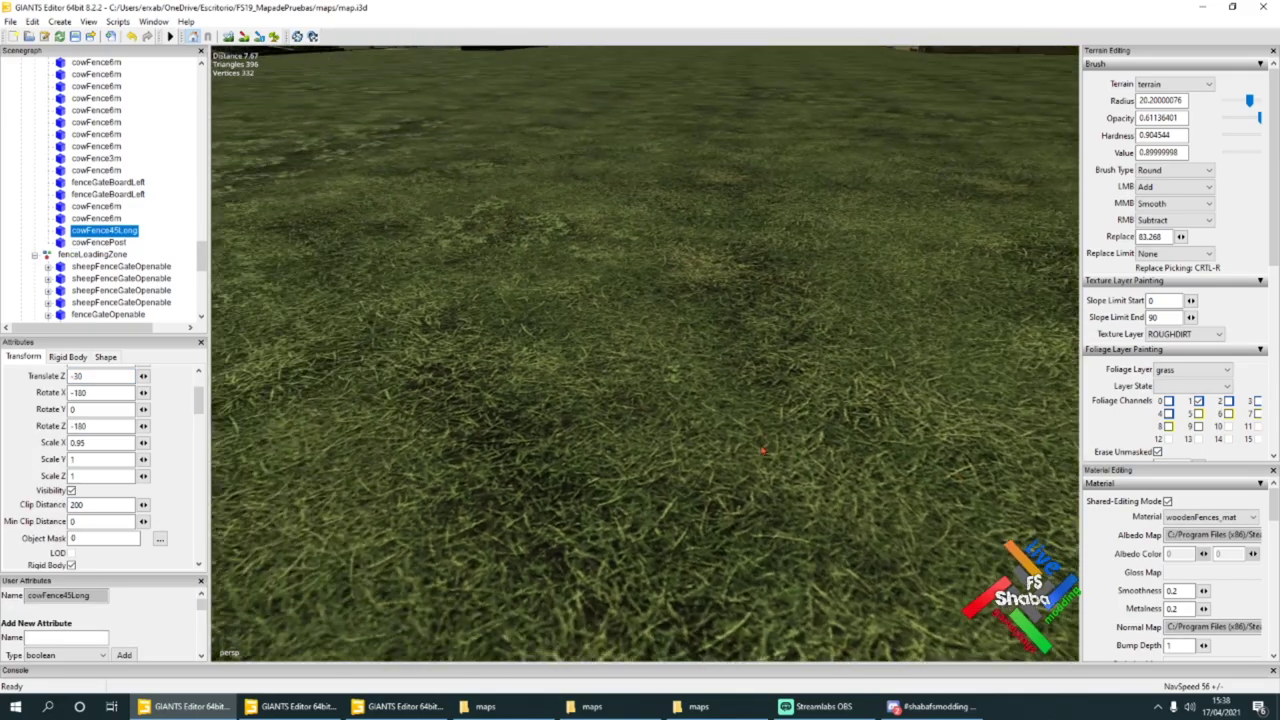
scroll(660, 421, "down", 4)
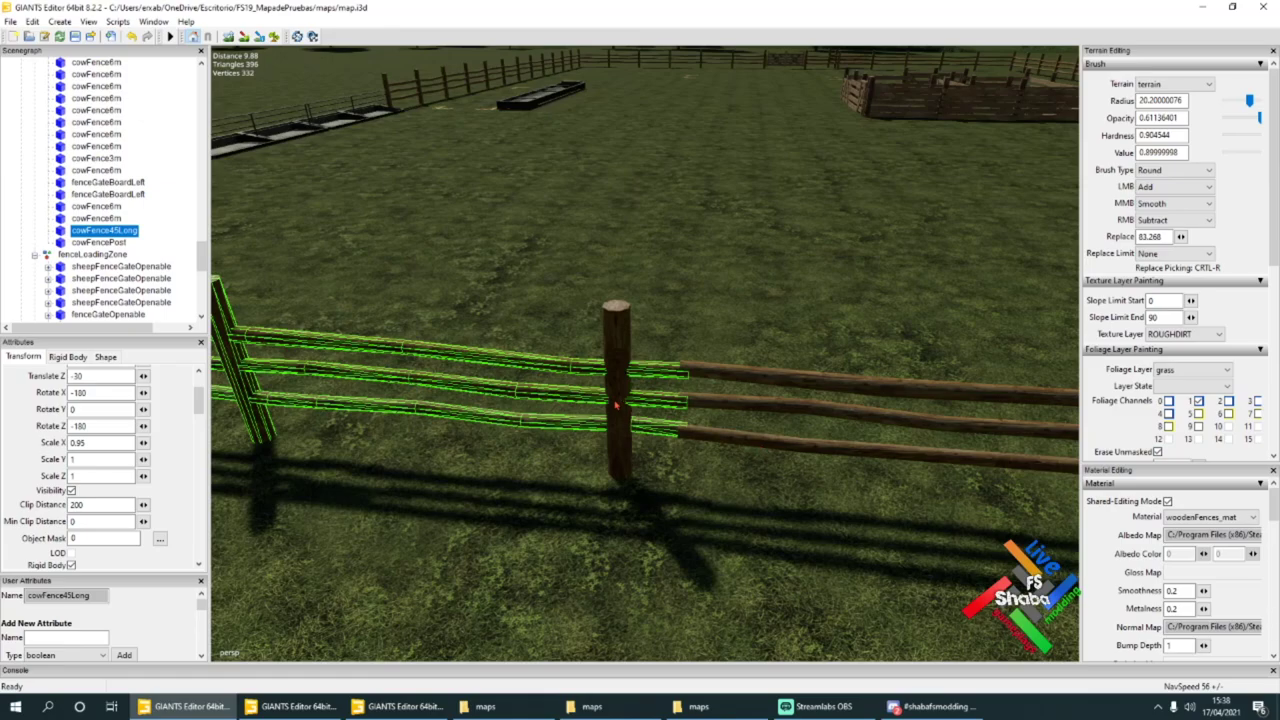
left_click(616, 404)
left_click_drag(585, 475, 682, 500)
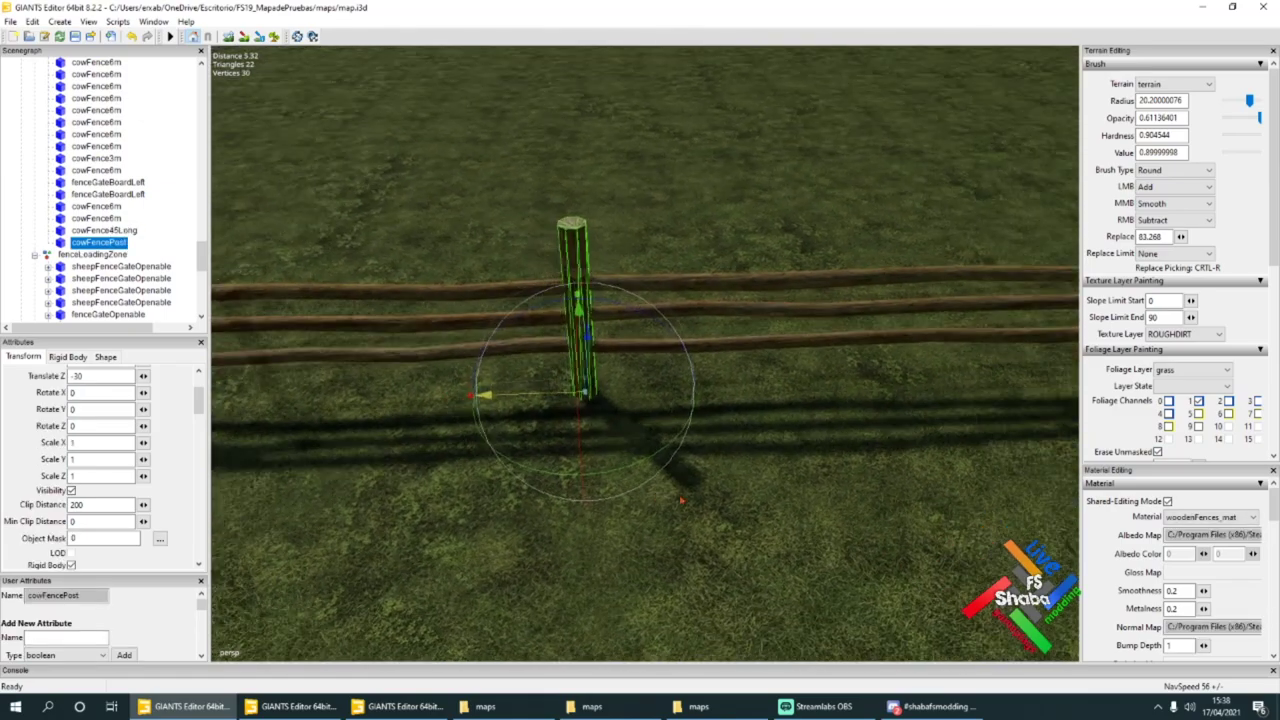
scroll(682, 501, "down", 3)
right_click_drag(682, 501, 638, 405)
Step: Select the whole waterTrough and turn it to Y rotation 0, parallel to the pen's end side
left_click(441, 236)
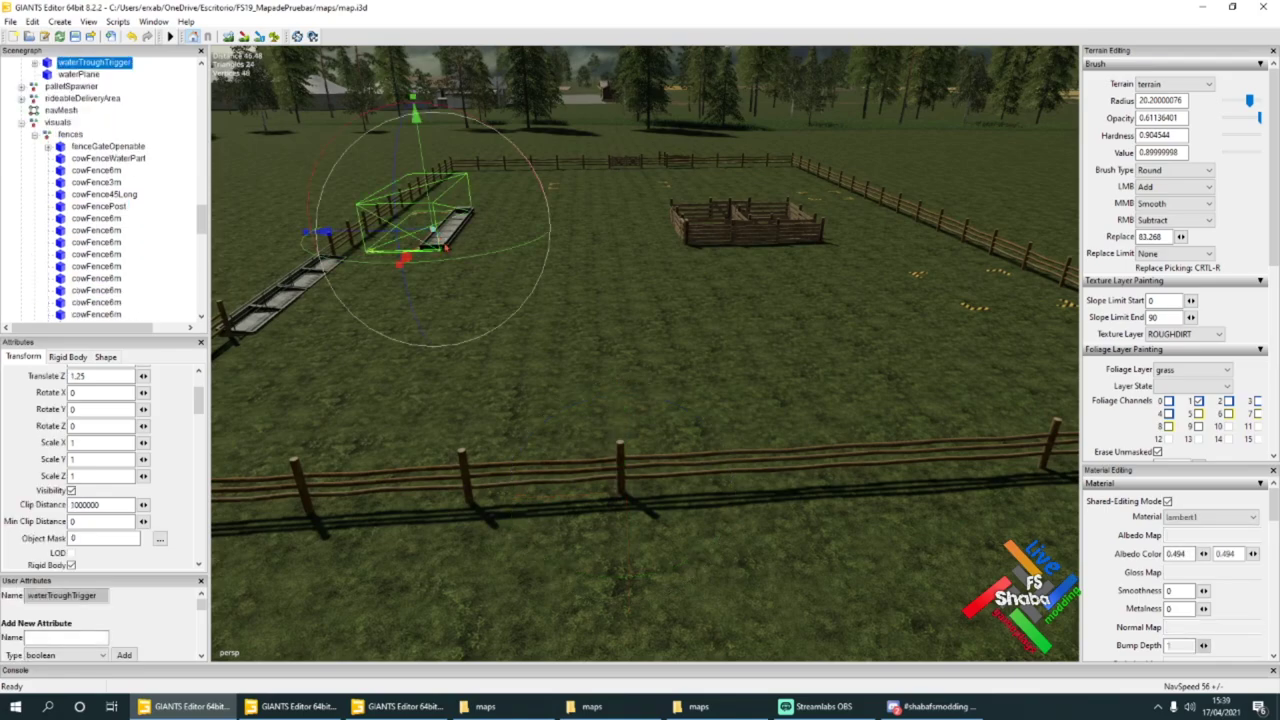
scroll(103, 89, "up", 1)
left_click(58, 85)
left_click(66, 77)
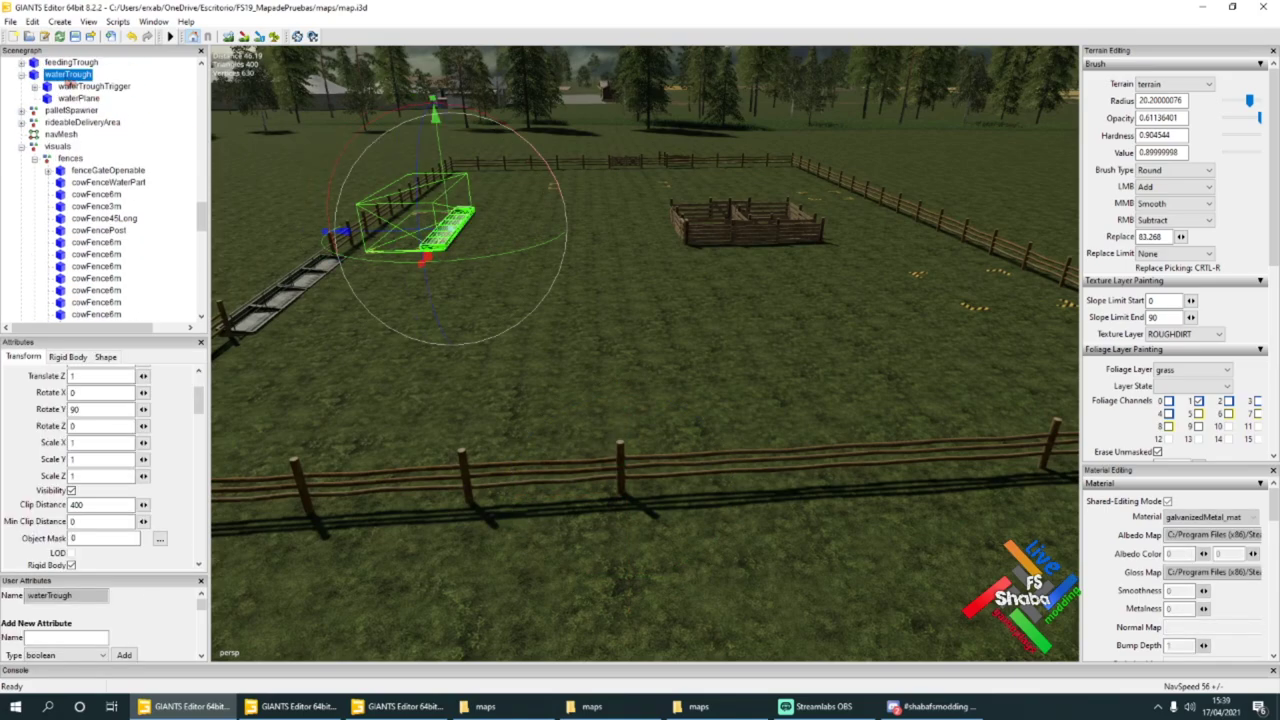
left_click_drag(498, 268, 500, 293, "alt")
left_click_drag(518, 216, 559, 180)
key("BackSpace")
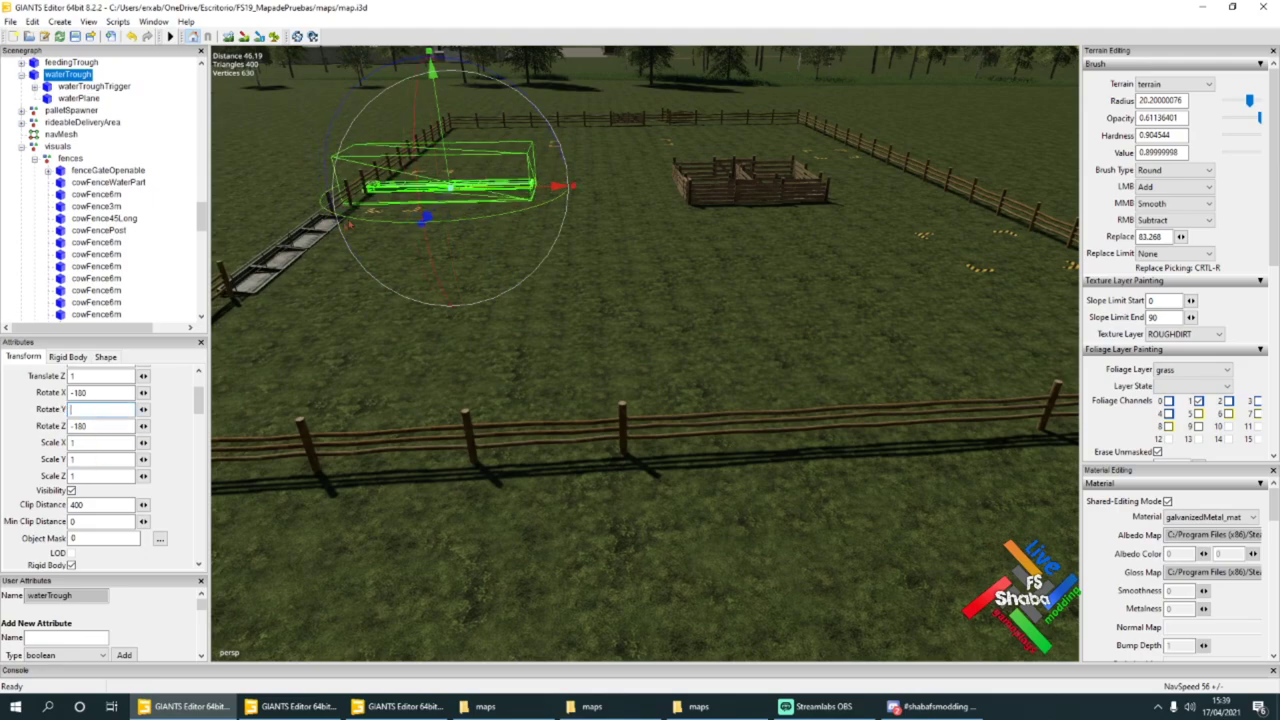
Step: Move the waterTrough to the end-side fence at about Z -29.91 and line it up with the cowFenceWaterPart
left_click_drag(426, 217, 862, 474)
scroll(620, 456, "up", 3)
left_click_drag(606, 456, 642, 454, "alt")
right_click_drag(643, 455, 649, 451)
left_click_drag(697, 430, 710, 430)
right_click_drag(710, 431, 420, 398)
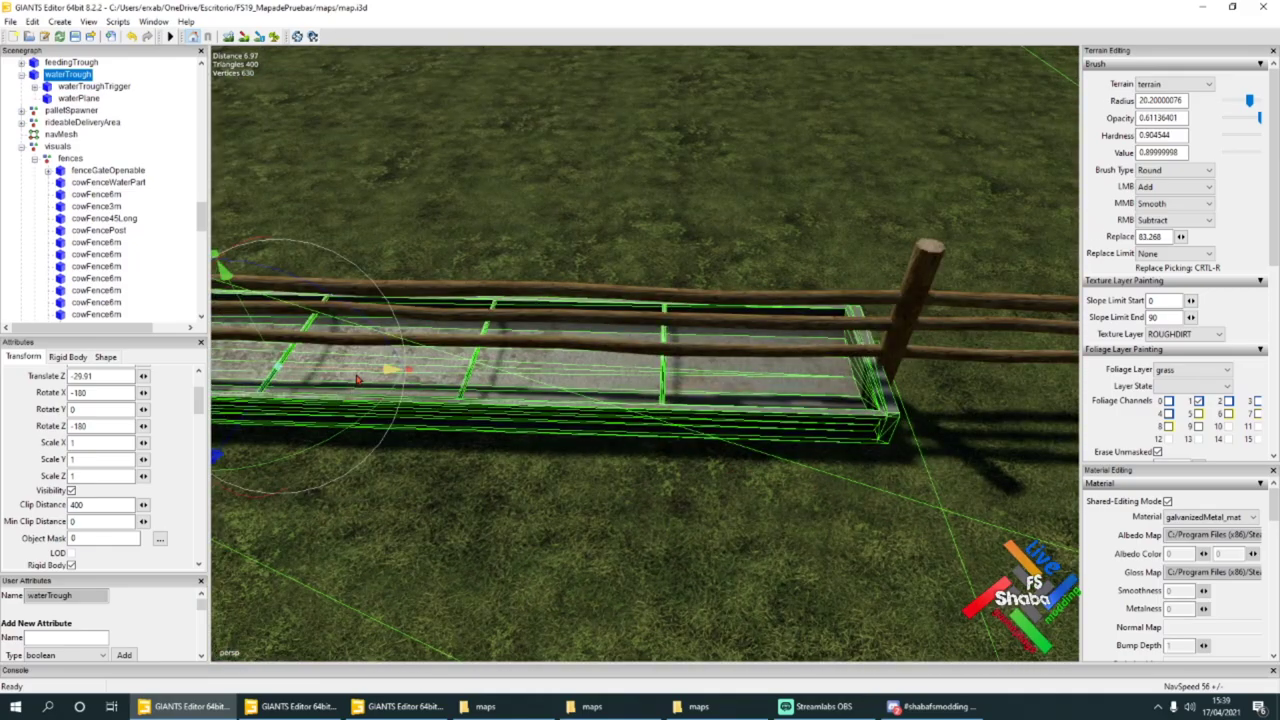
Step: Adjust the waterTrough under the fence rails to about Z -29.684 and collapse its node in the scene hierarchy
left_click_drag(288, 374, 949, 312, "alt")
left_click_drag(875, 329, 698, 317, "alt")
right_click_drag(698, 317, 626, 244)
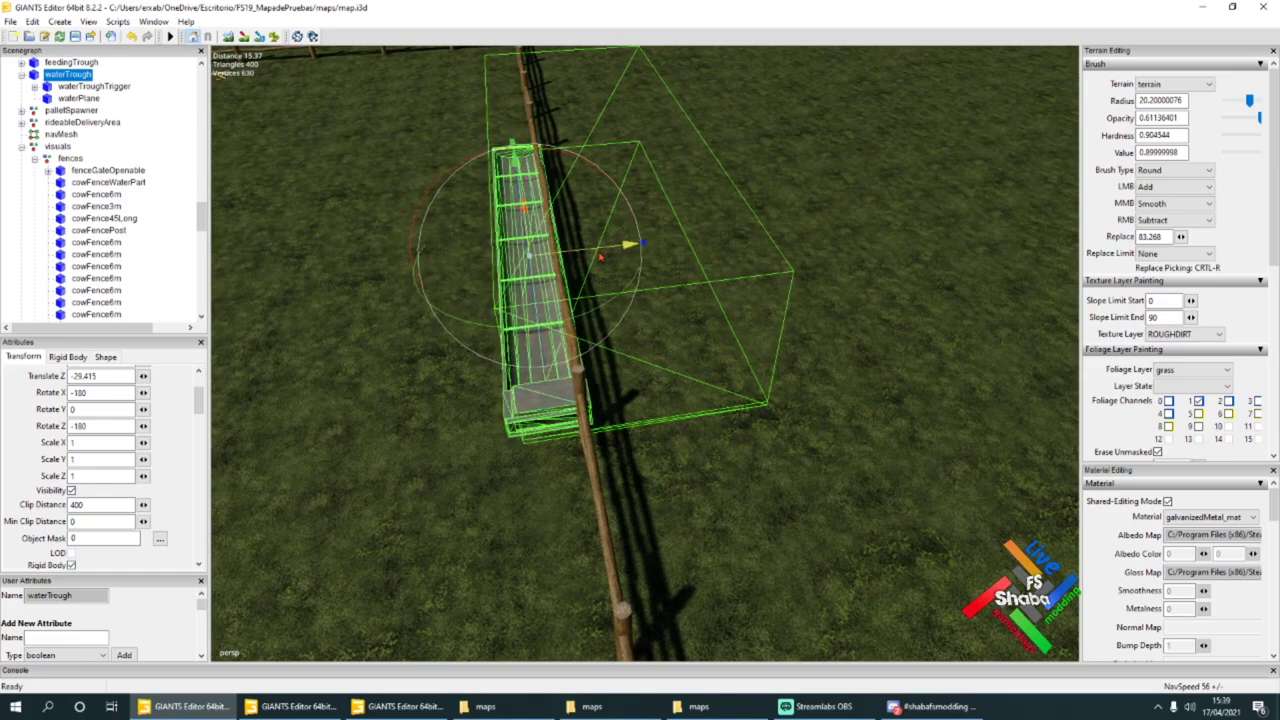
left_click_drag(611, 259, 620, 289, "alt")
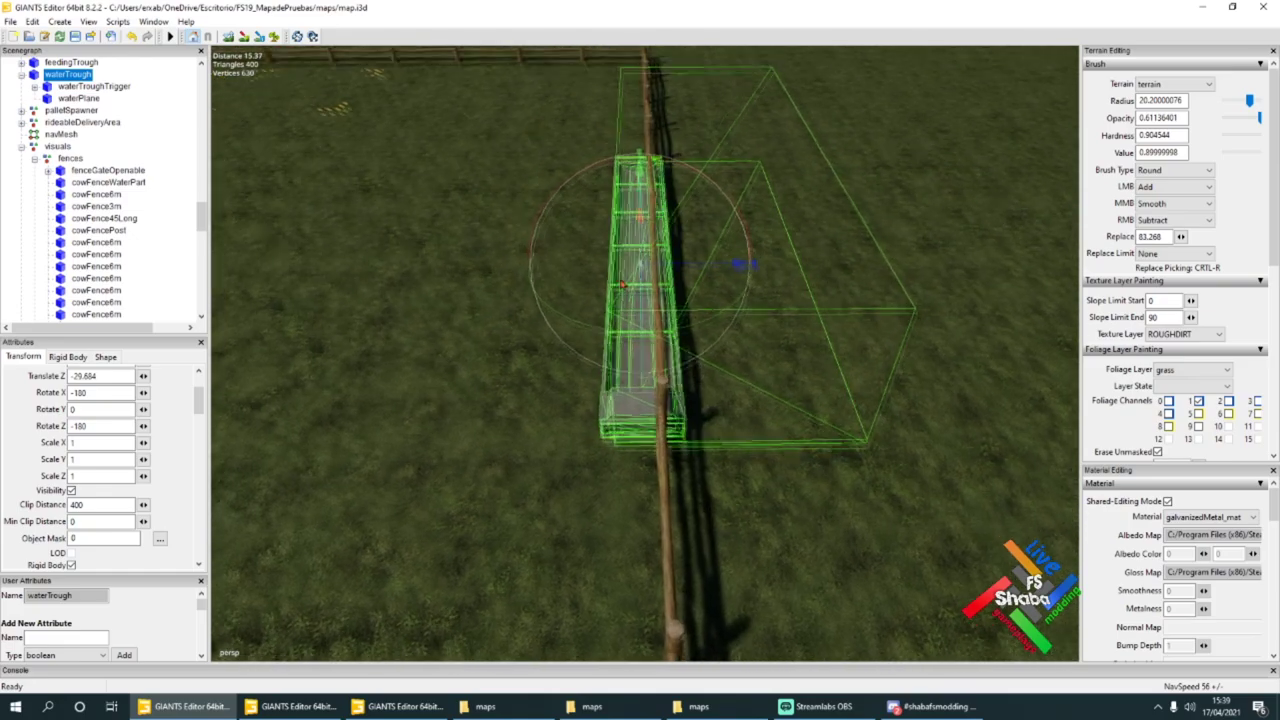
scroll(620, 289, "down", 4)
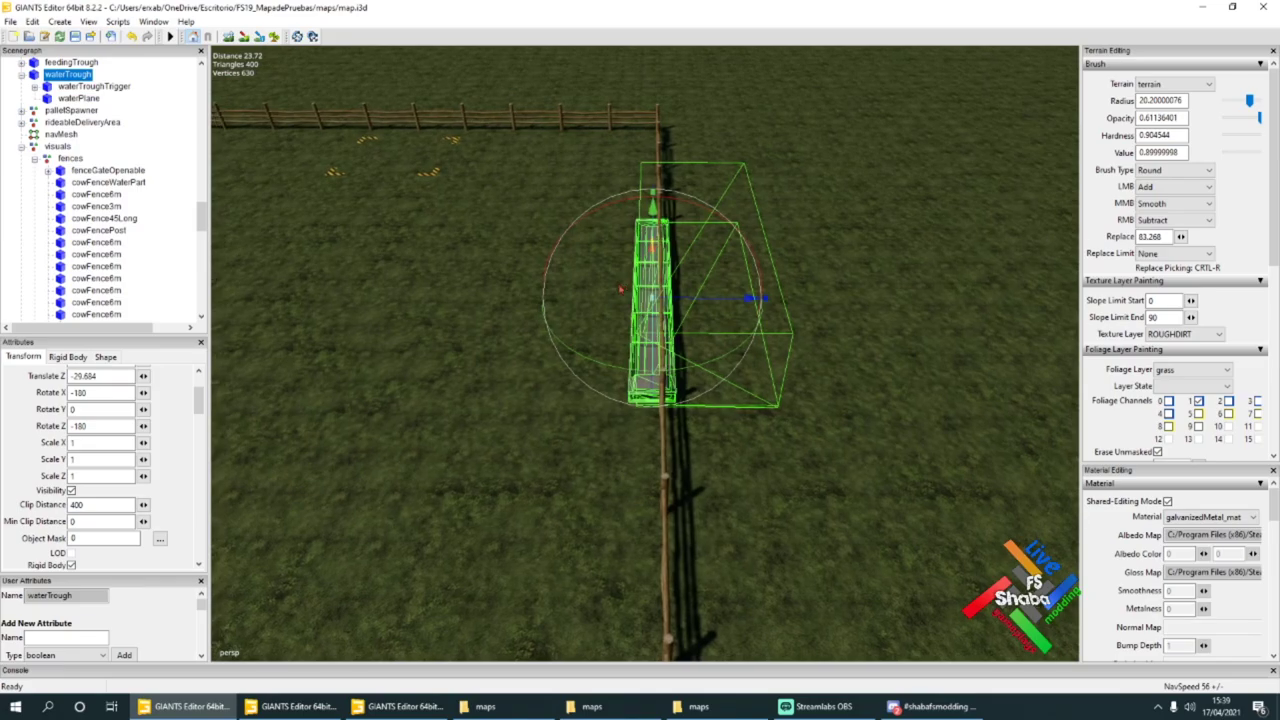
left_click(22, 75)
left_click_drag(545, 375, 586, 298, "alt")
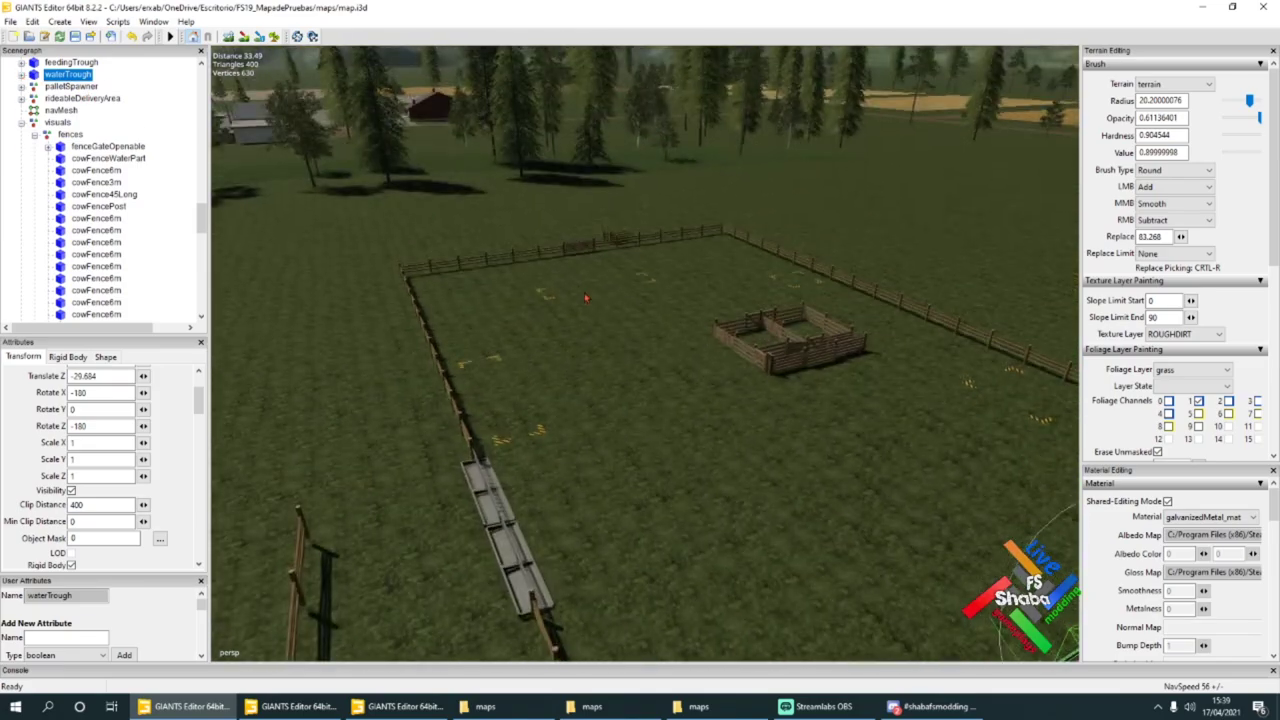
Step: Delete the spare cowFence45Long standing outside the pen
right_click_drag(586, 297, 726, 290)
left_click_drag(572, 342, 486, 360, "alt")
mouse_move(726, 392)
left_mouse_down("alt")
mouse_move(688, 382)
mouse_move(730, 374)
left_mouse_up("alt")
scroll(688, 382, "up", 5)
left_click(688, 382)
left_click(679, 378)
scroll(700, 376, "down", 4)
left_click(36, 24)
left_click(91, 144)
Step: Delete the two spare cowFence3m pieces standing outside the pen
left_click_drag(492, 290, 479, 209, "alt")
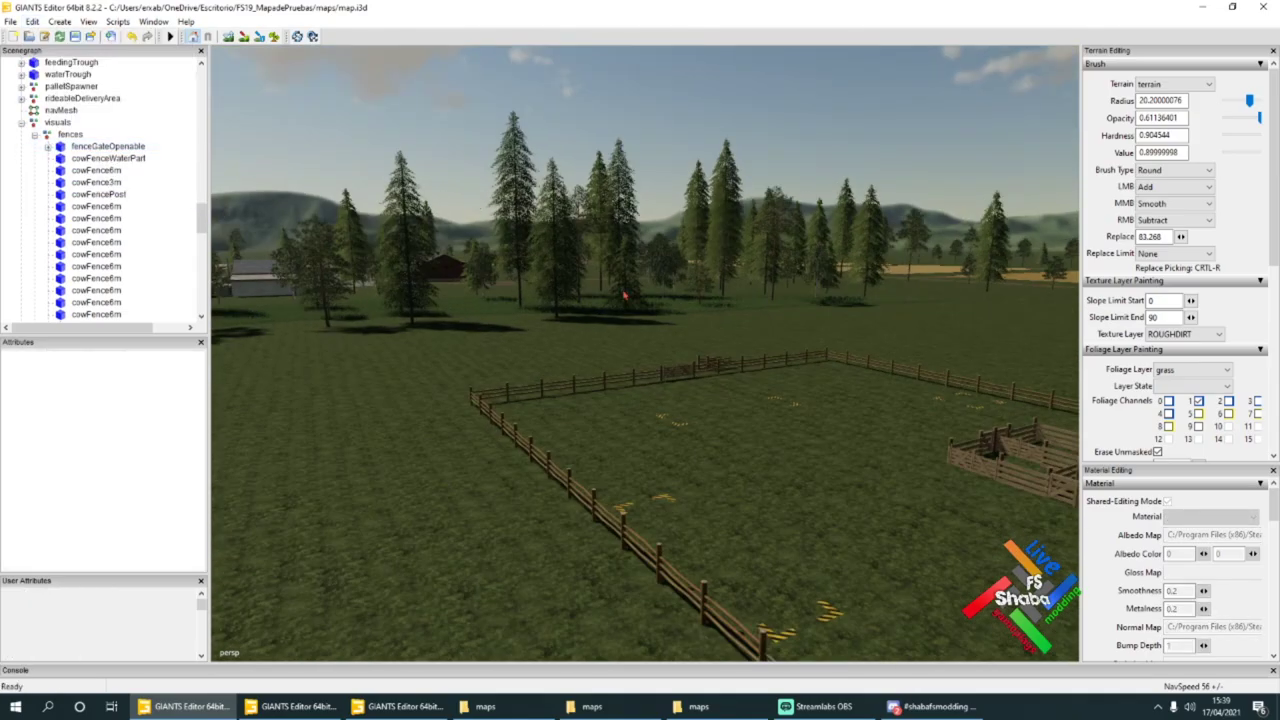
scroll(683, 357, "up", 6)
left_click_drag(689, 363, 708, 348, "alt")
left_click(707, 348)
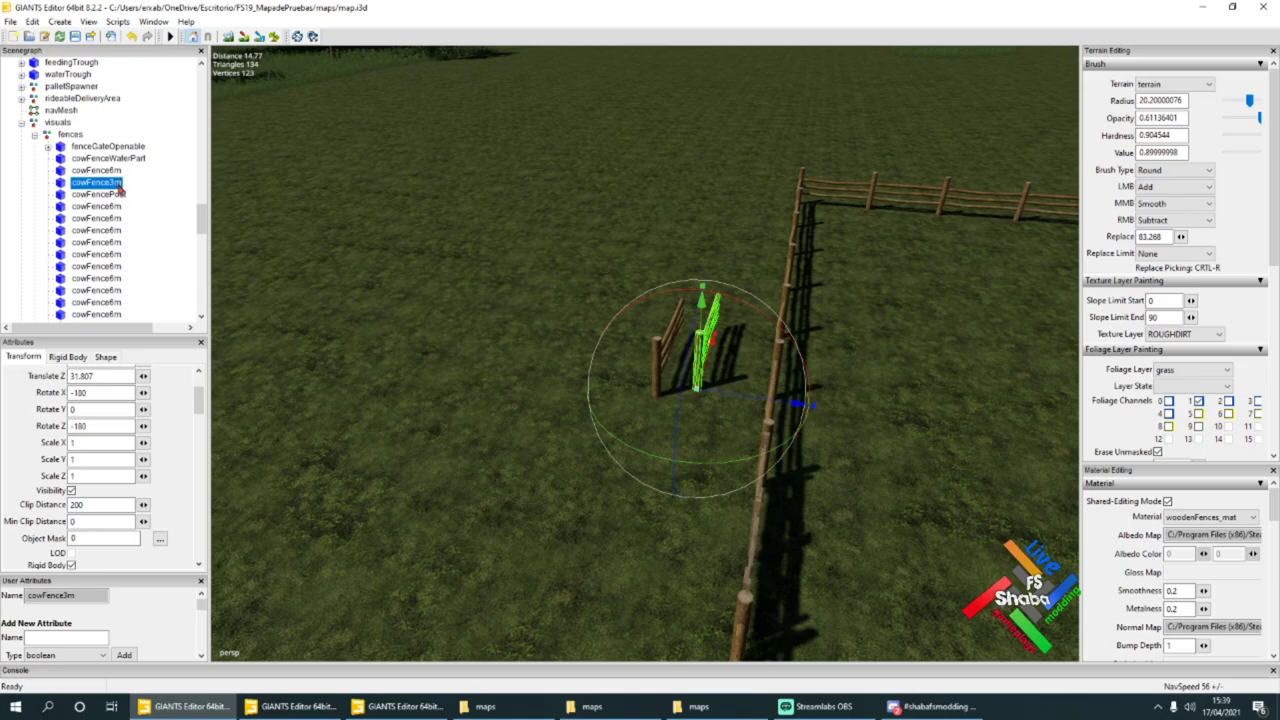
left_click(32, 21)
left_click(91, 145)
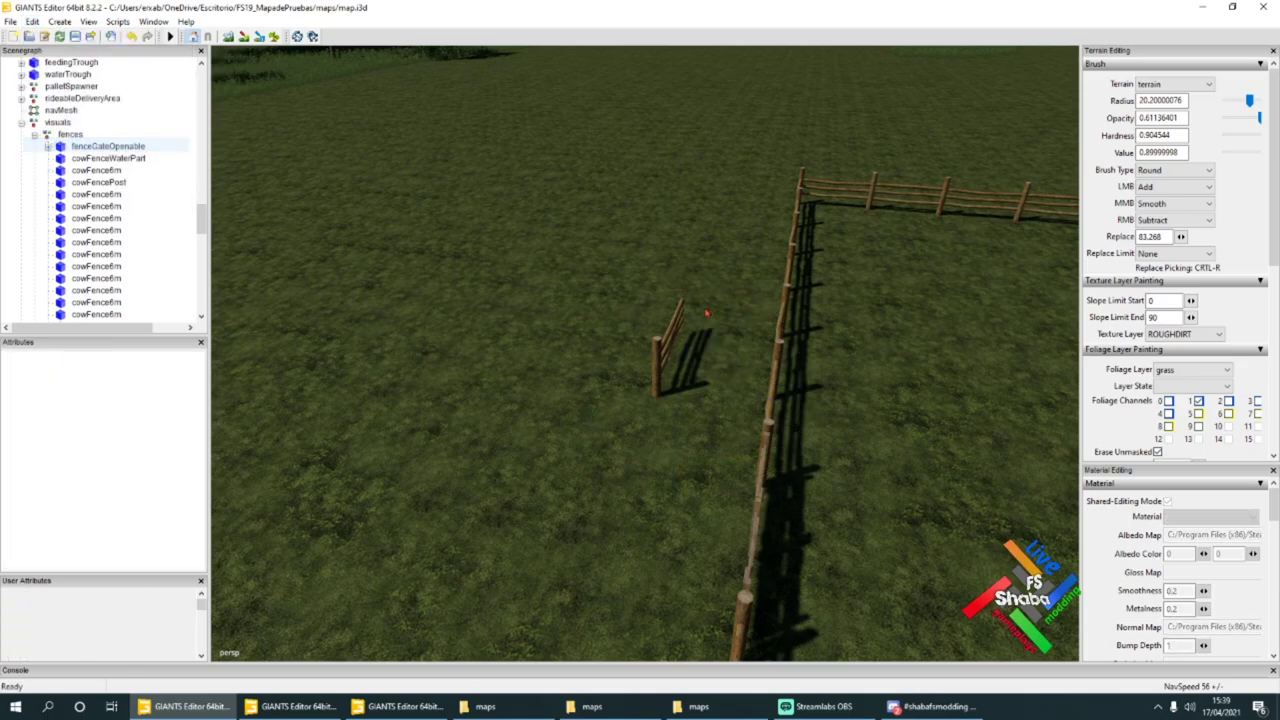
key("ctrl+z")
left_click(32, 21)
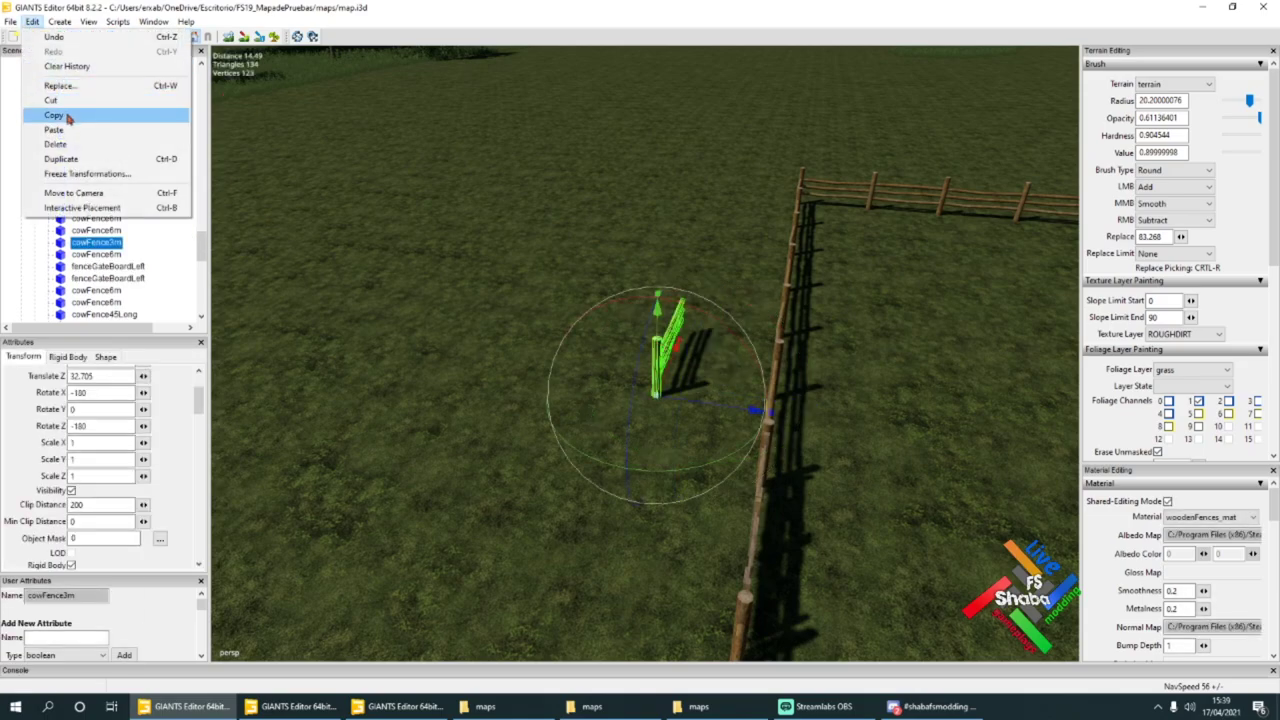
left_click(91, 145)
Step: Copy the second techado node from the neighbouring sheep pen and collapse it in the scene hierarchy
scroll(645, 380, "down", 10)
left_click_drag(794, 294, 719, 278, "alt")
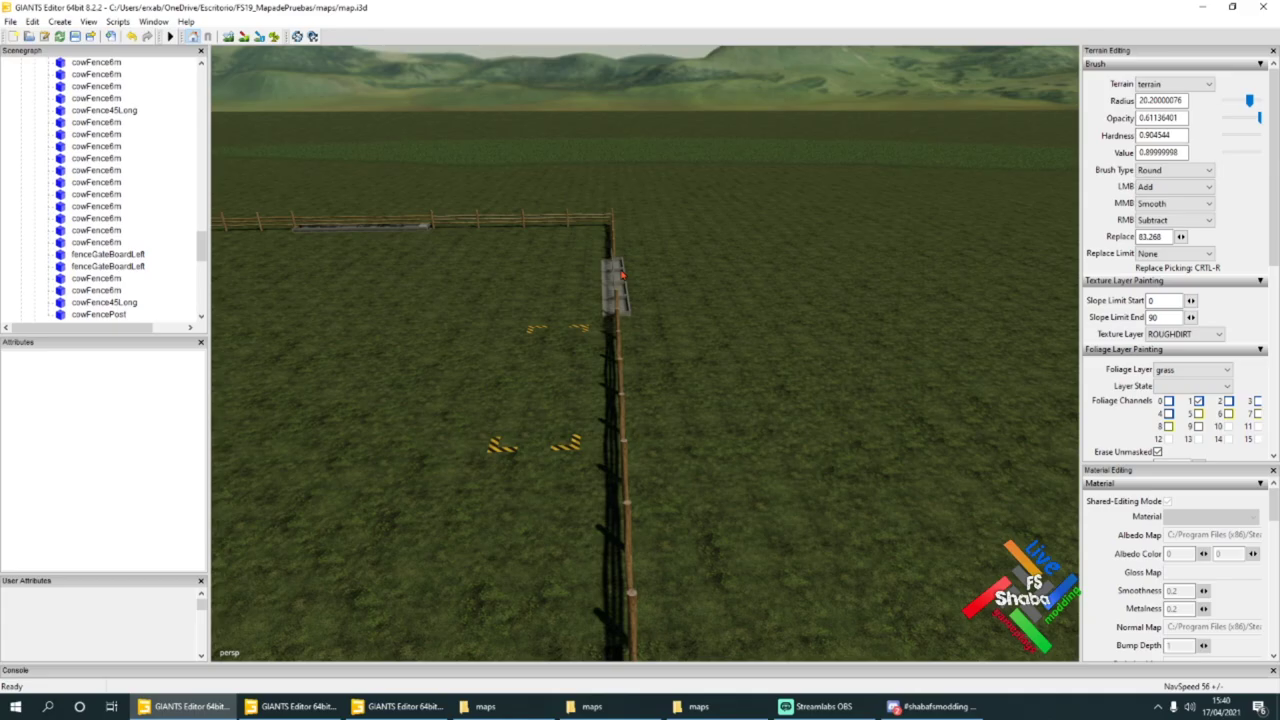
left_click_drag(571, 268, 875, 394, "alt")
scroll(587, 321, "down", 8)
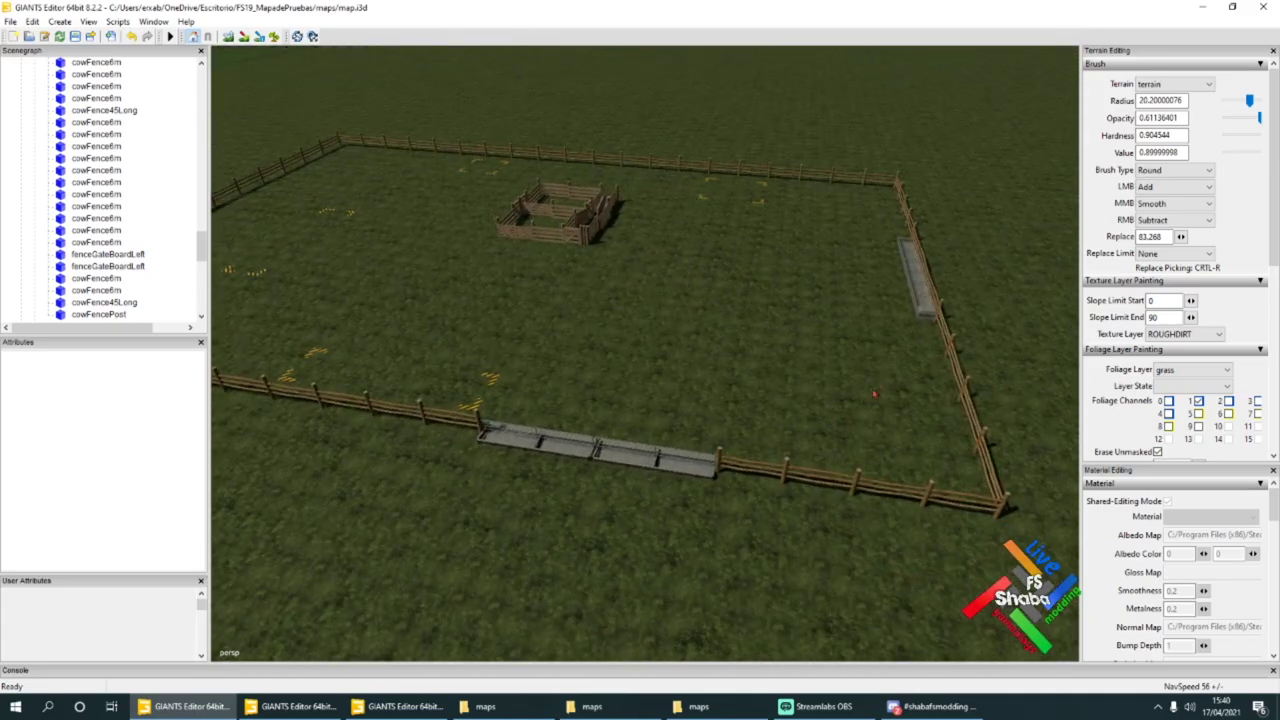
left_click_drag(806, 357, 579, 338, "alt")
left_click(376, 174)
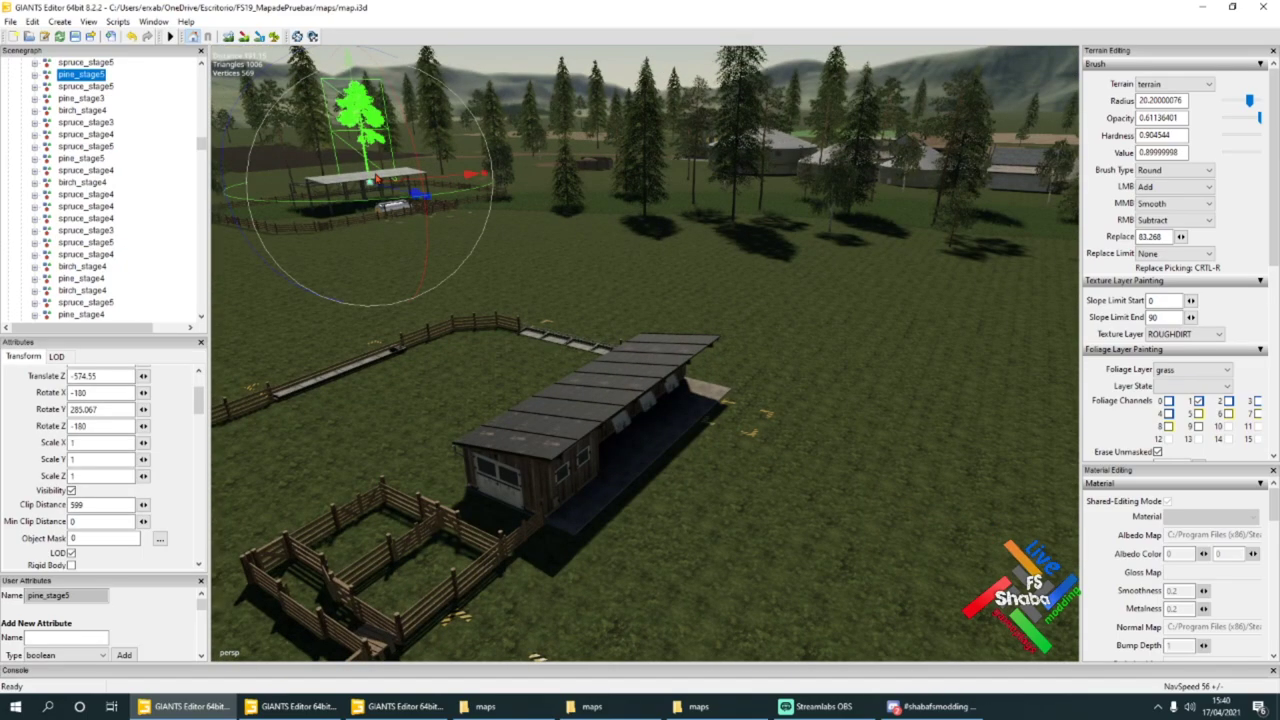
left_click(100, 207)
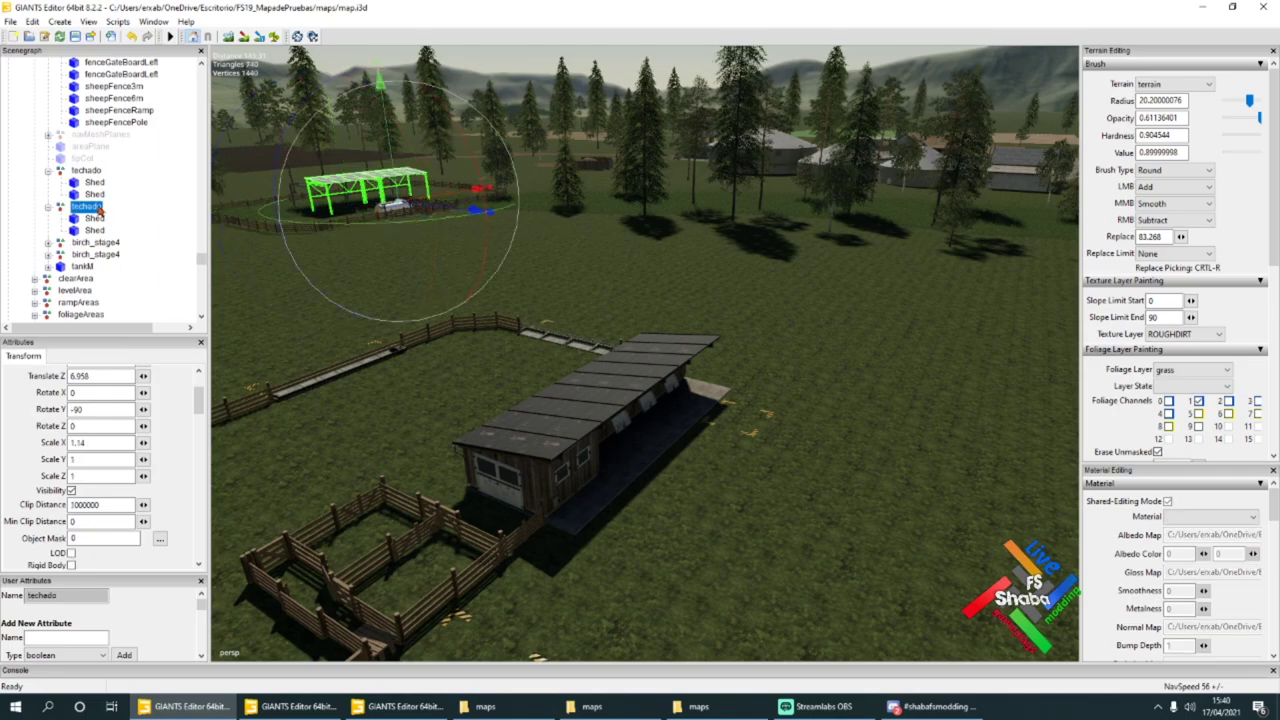
left_click(48, 207)
Step: Paste the copied techado into the visuals group of the rebuilt pen's husbandrySheepLarge
left_click_drag(950, 305, 785, 325, "alt")
left_click(828, 281)
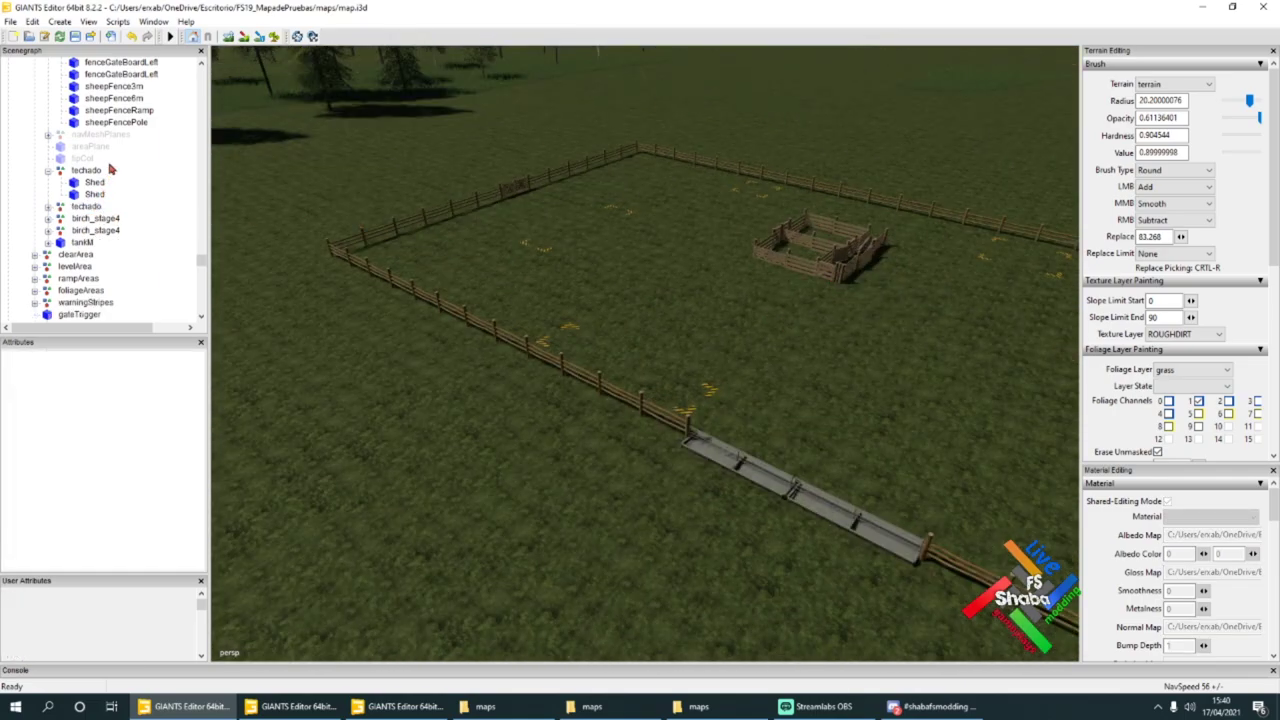
scroll(111, 170, "up", 1)
left_click(832, 255)
scroll(97, 186, "up", 5)
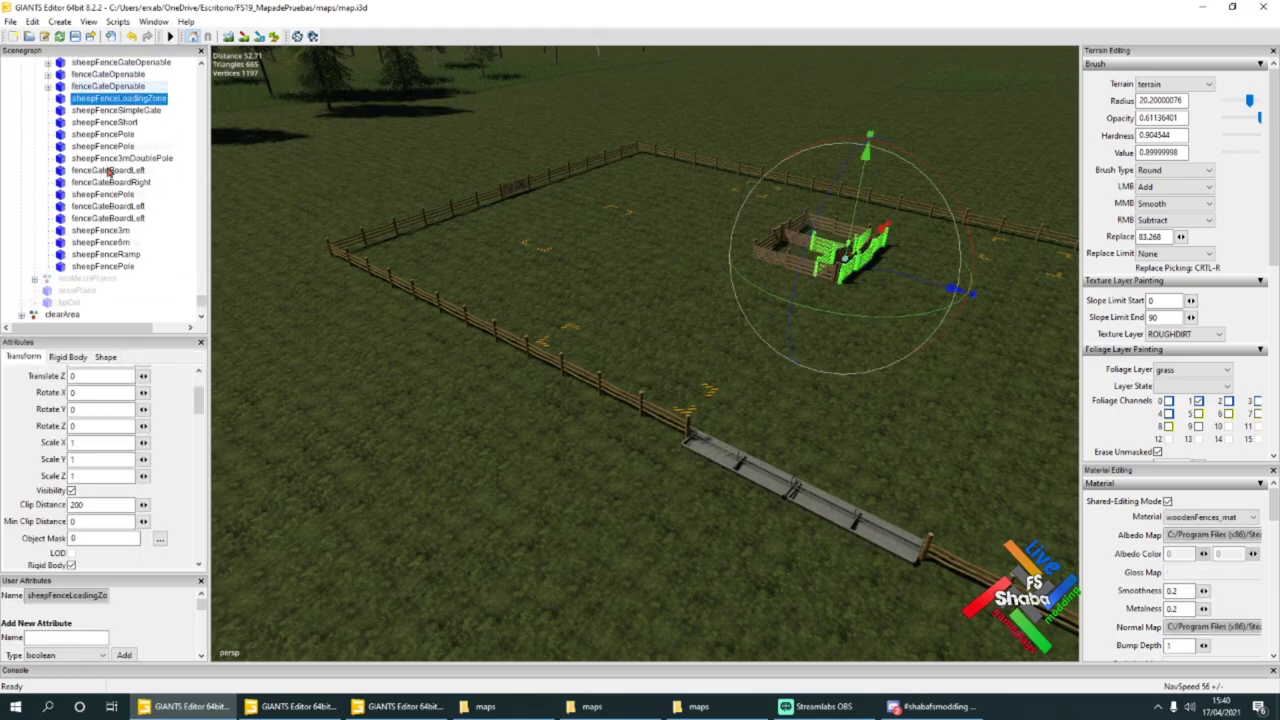
scroll(95, 137, "up", 10)
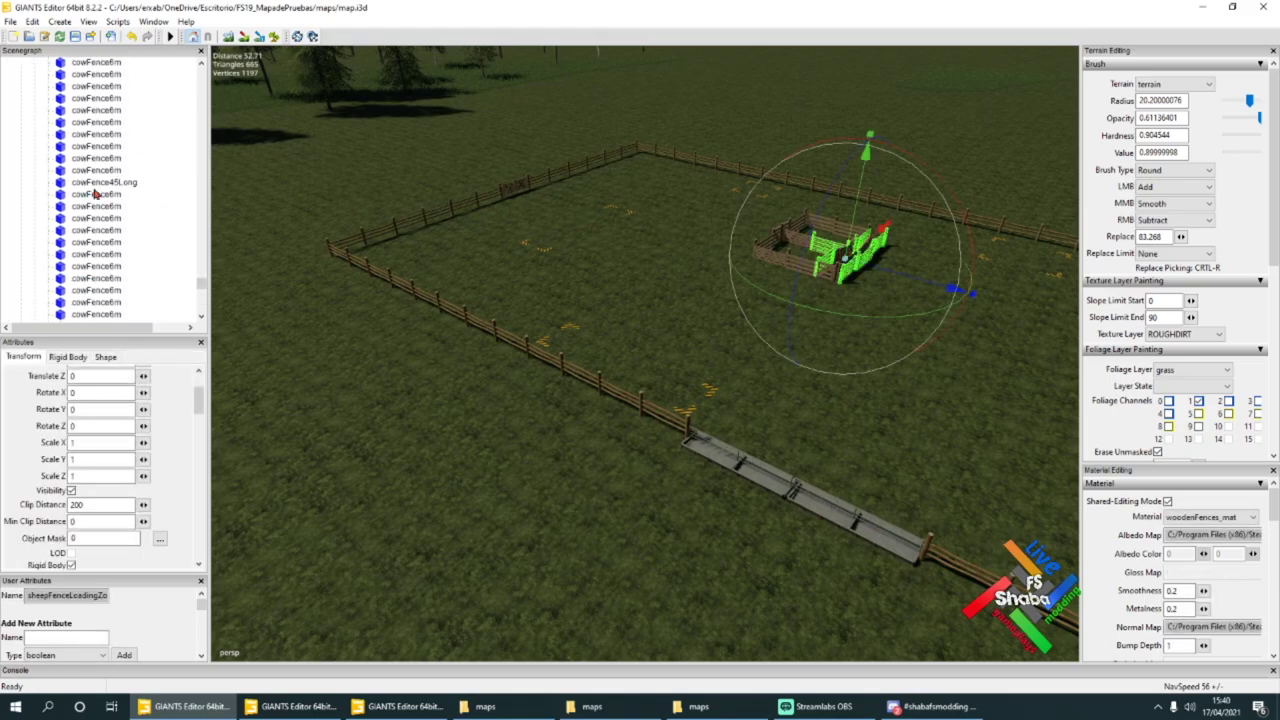
left_click(34, 194)
left_click(55, 183)
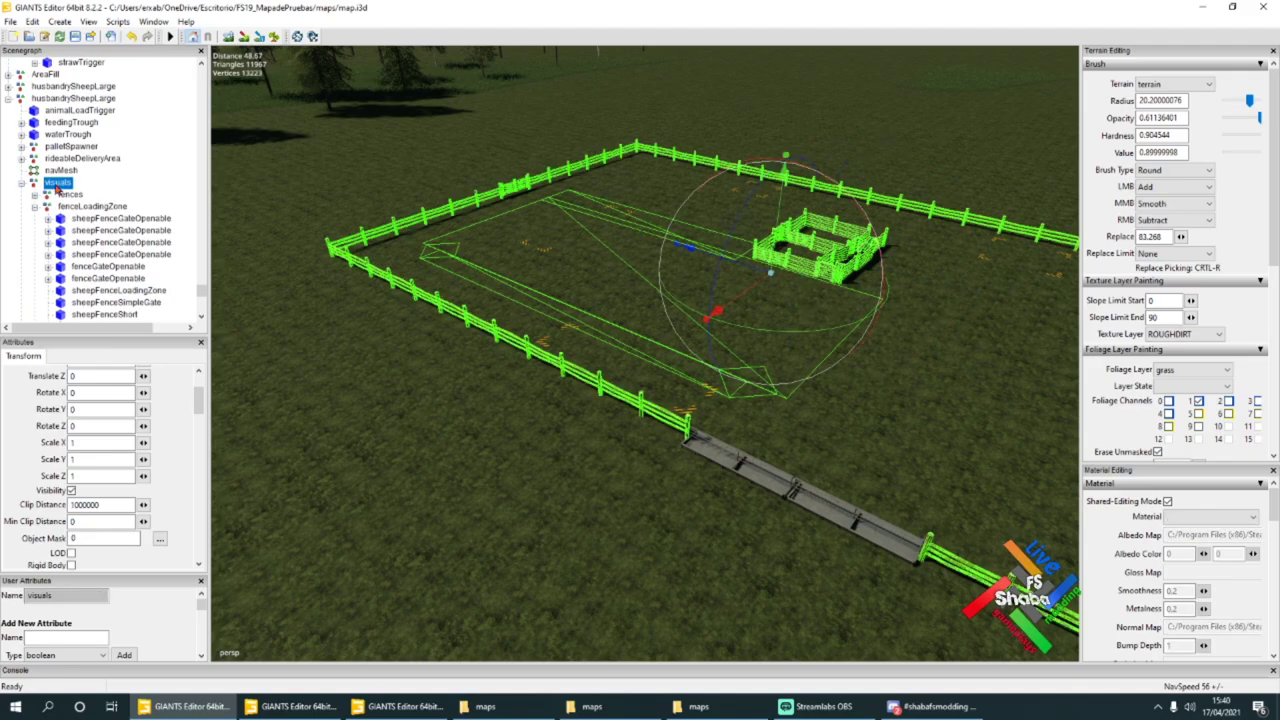
key("ctrl+v")
scroll(172, 220, "down", 3)
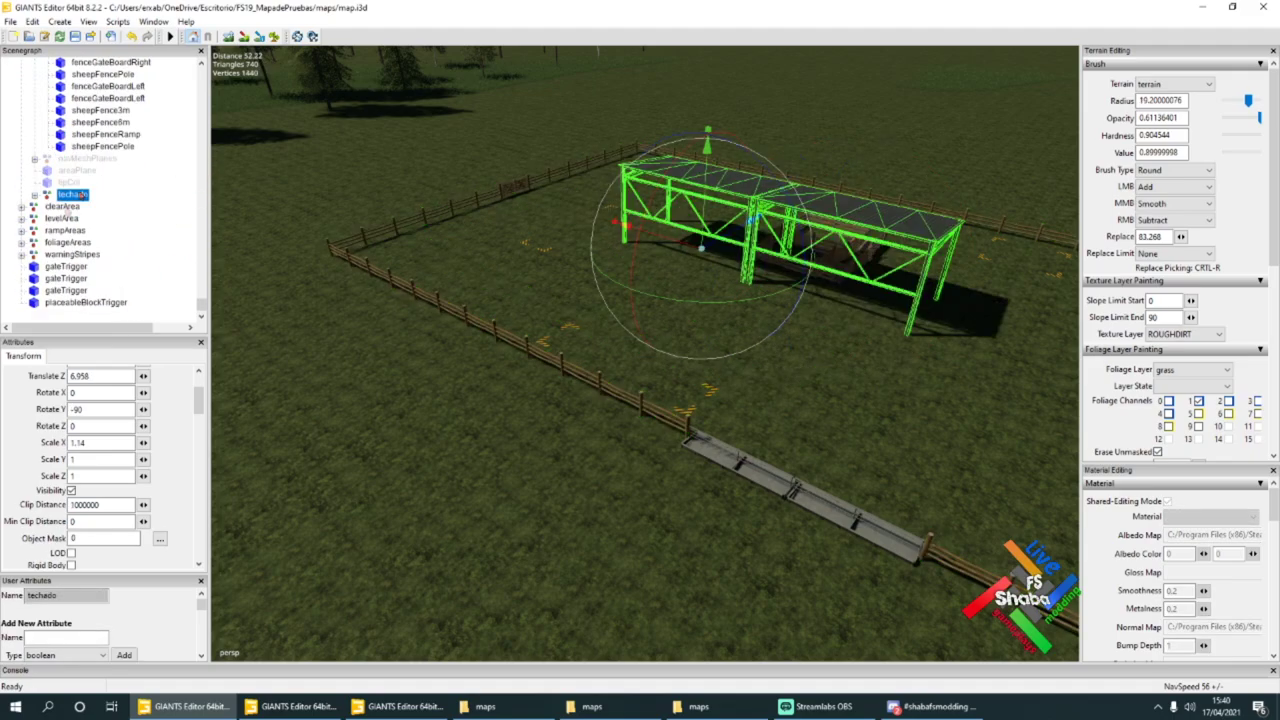
Step: Move the techado to the inner side of the feeding trough at about Z -13.257 and rotate it about half a turn
left_click_drag(713, 285, 517, 269, "alt")
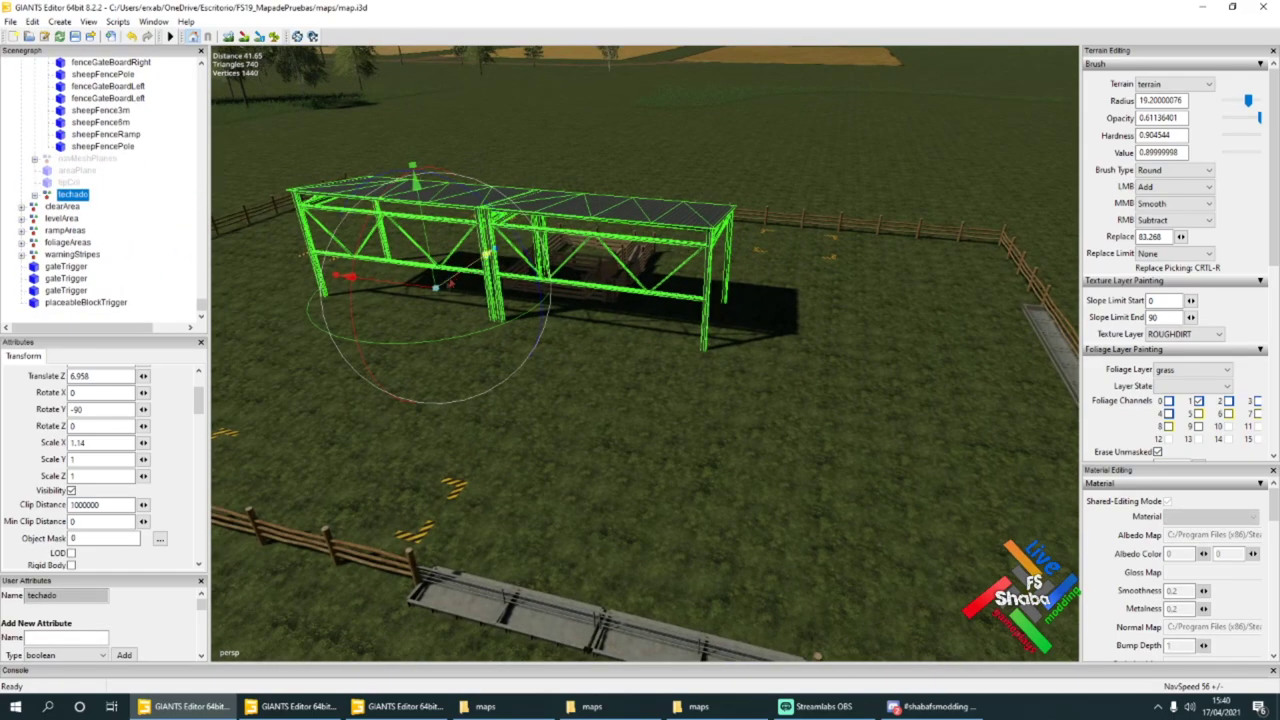
key("w")
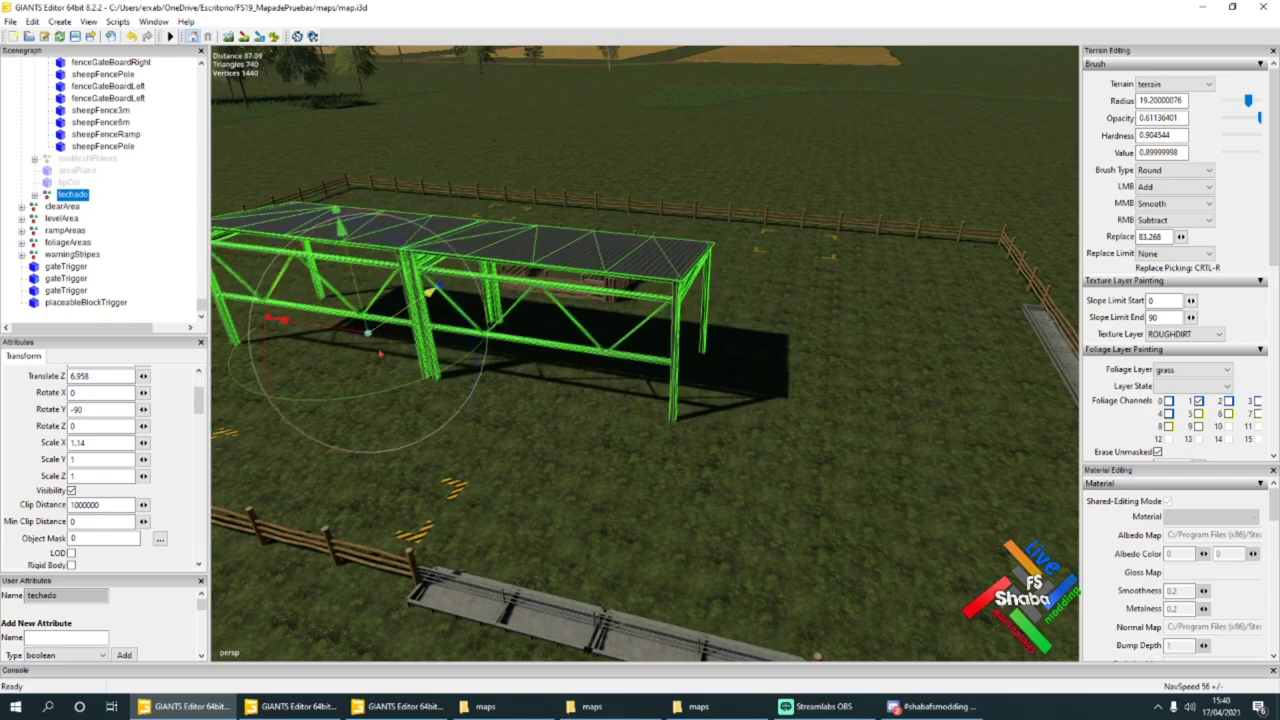
left_click_drag(395, 422, 200, 335)
left_click_drag(350, 325, 360, 367, "alt")
left_click_drag(474, 314, 802, 479)
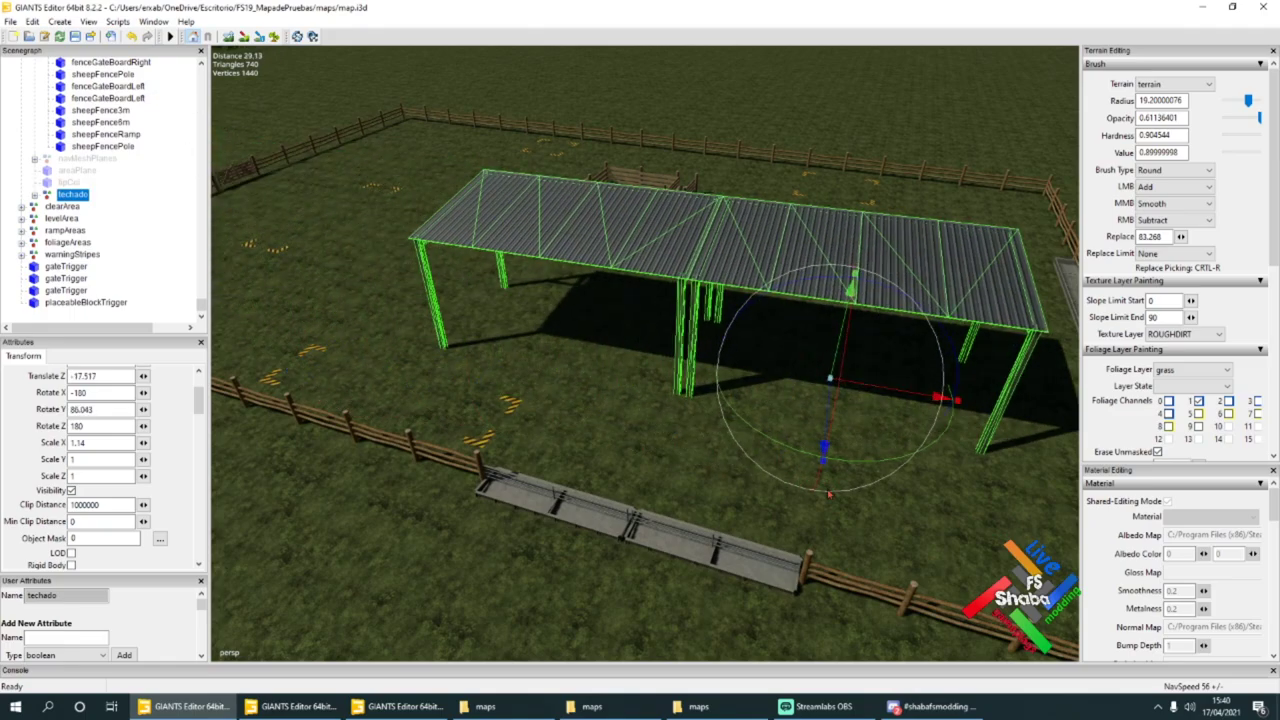
left_click_drag(795, 455, 788, 455)
left_click_drag(893, 391, 800, 373)
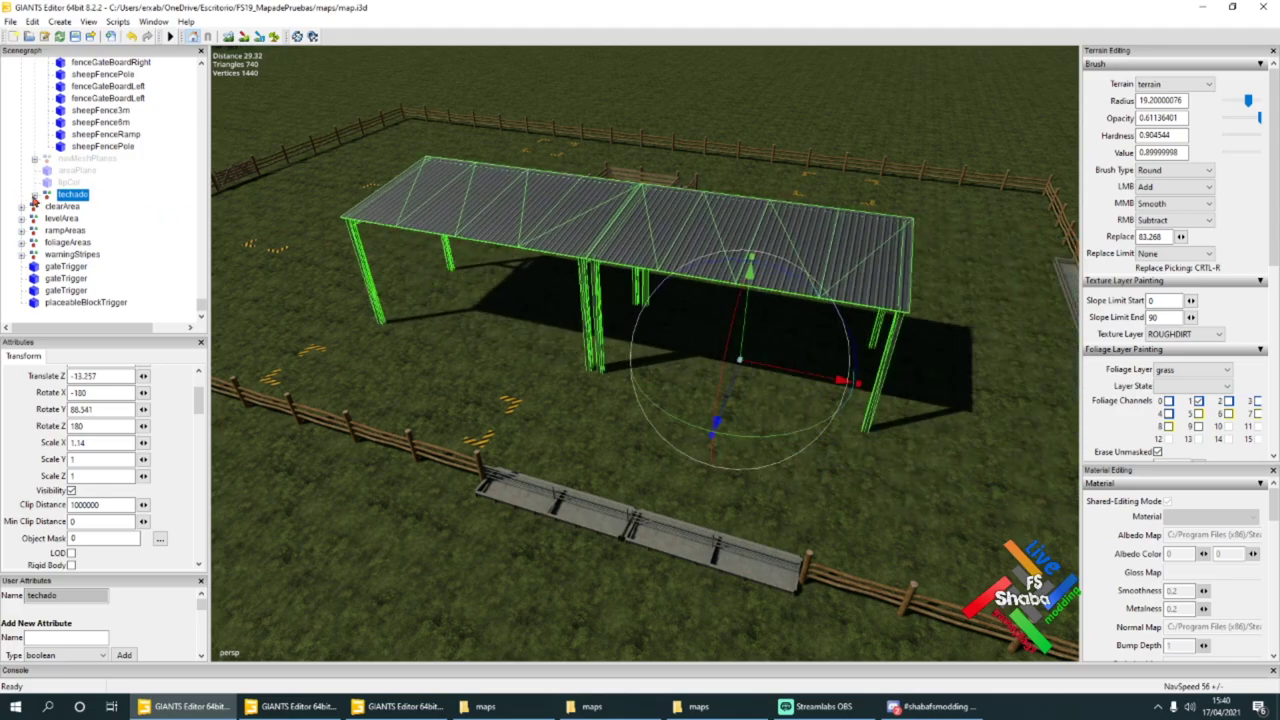
Step: Expand the pasted techado and delete its second Shed
left_click(34, 195)
left_click(76, 207)
left_click(80, 218)
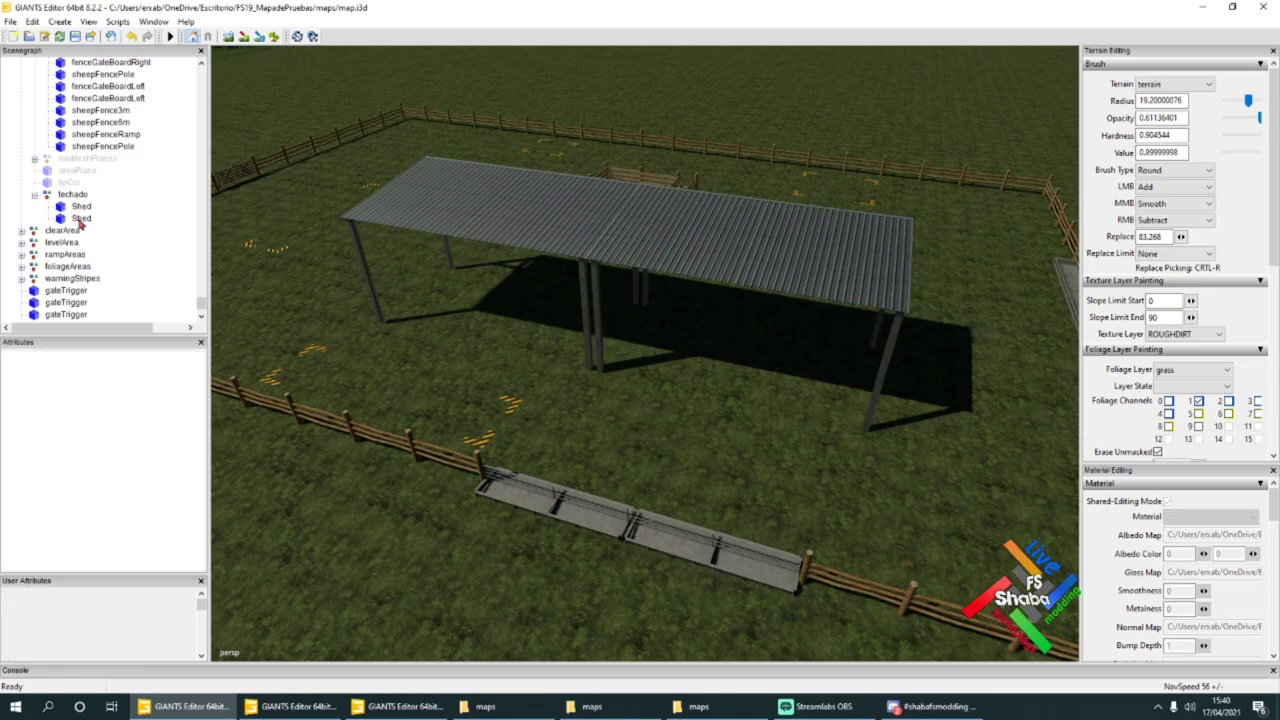
left_click(32, 21)
left_click(55, 145)
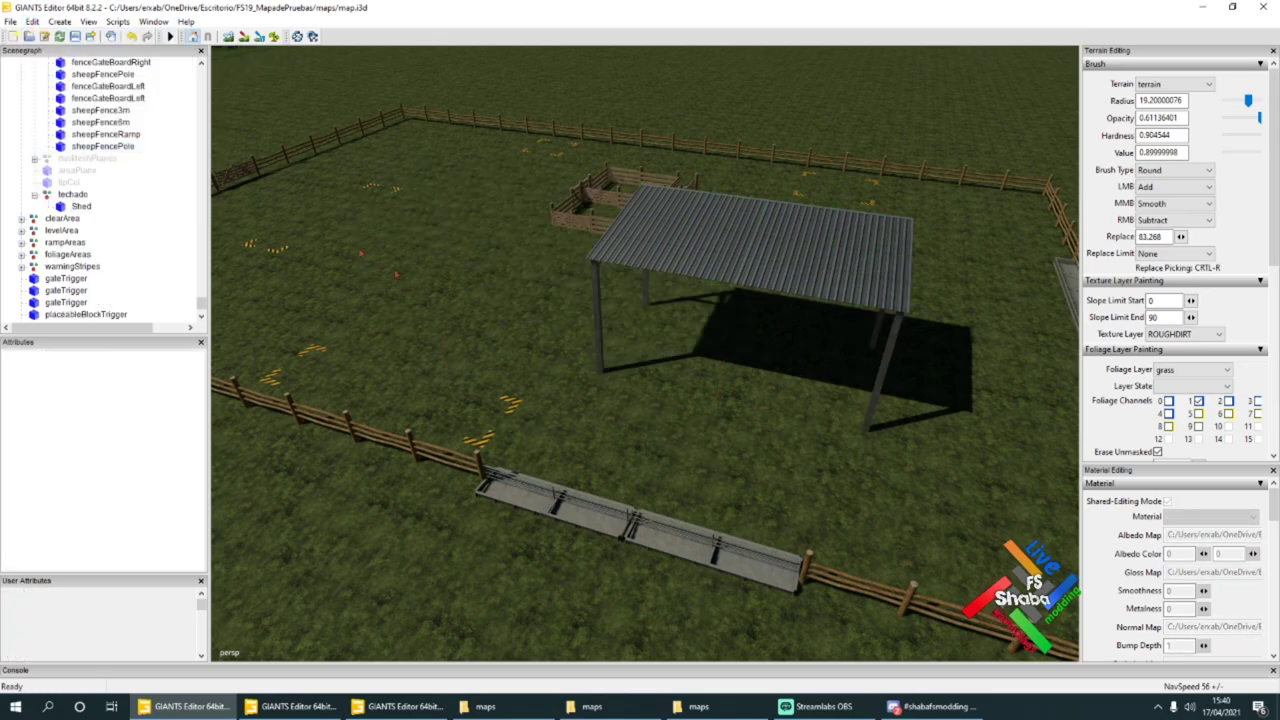
Step: Set the techado's Rotate Y to 90 and Rotate X to 0
left_click(70, 195)
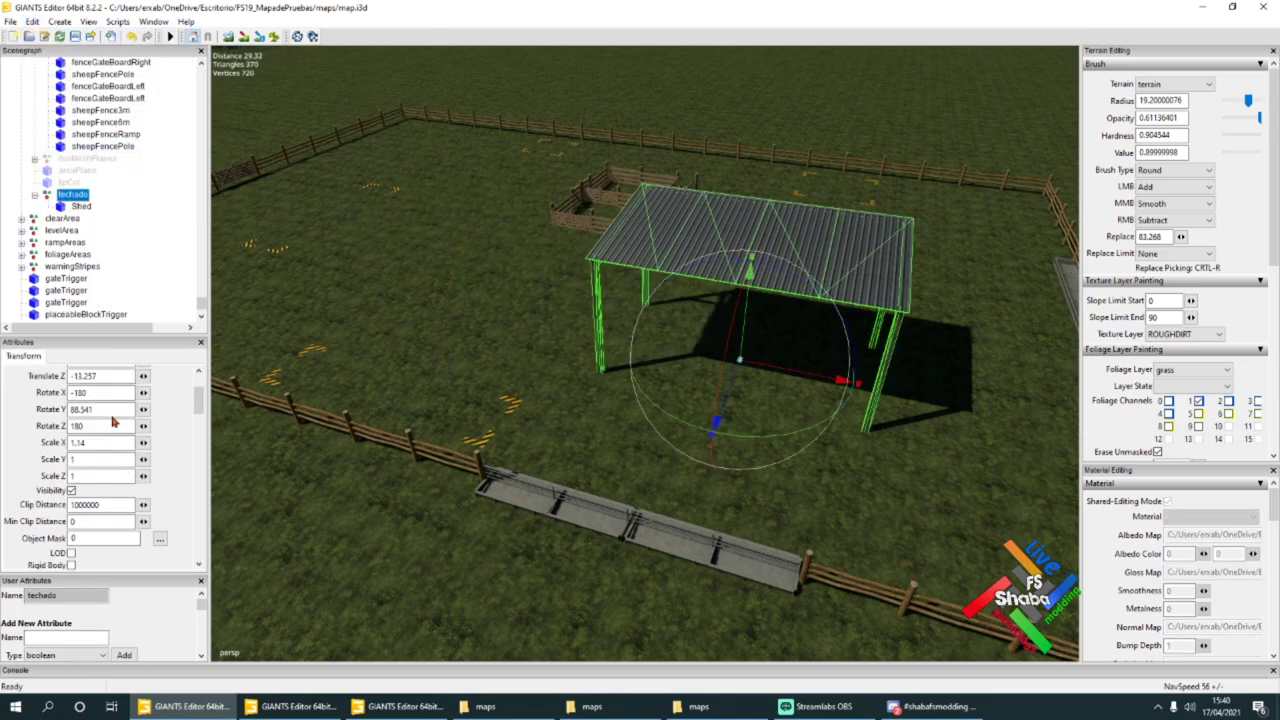
type("90")
key("Tab")
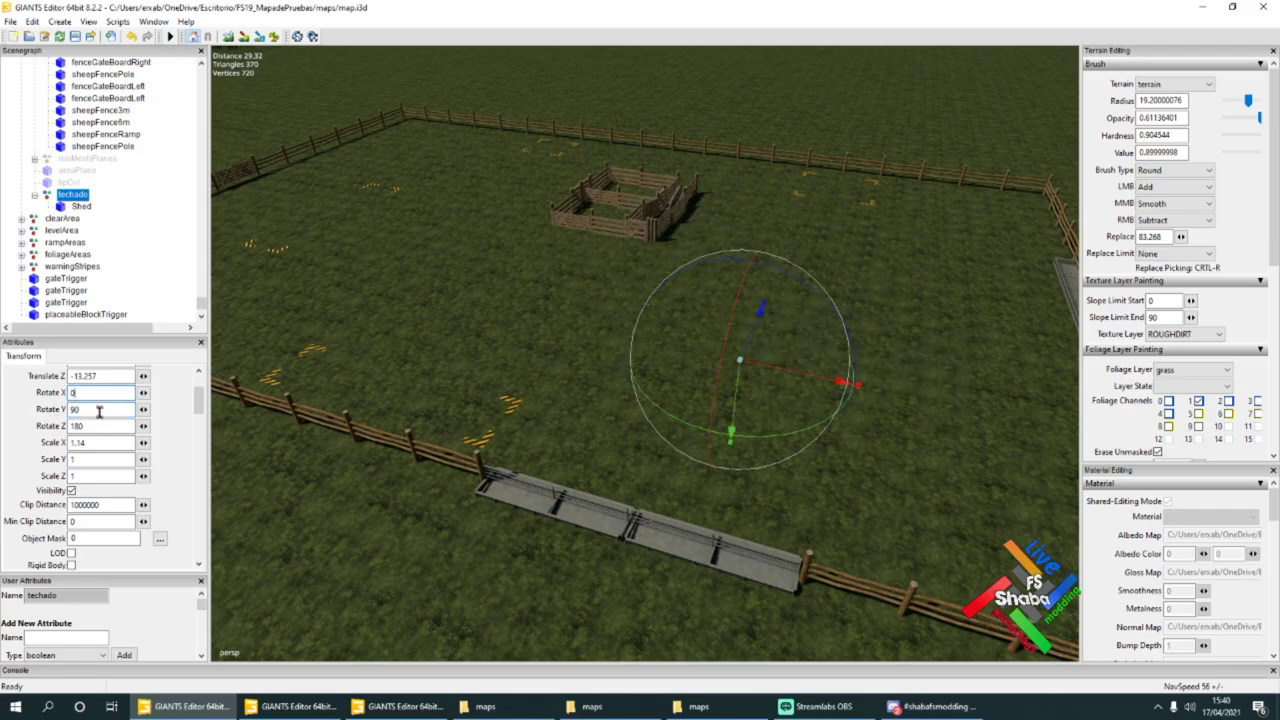
Step: Move the techado shed over the feeding trough on the fence line, at Translate Z about -11.99
left_click_drag(712, 424, 603, 521)
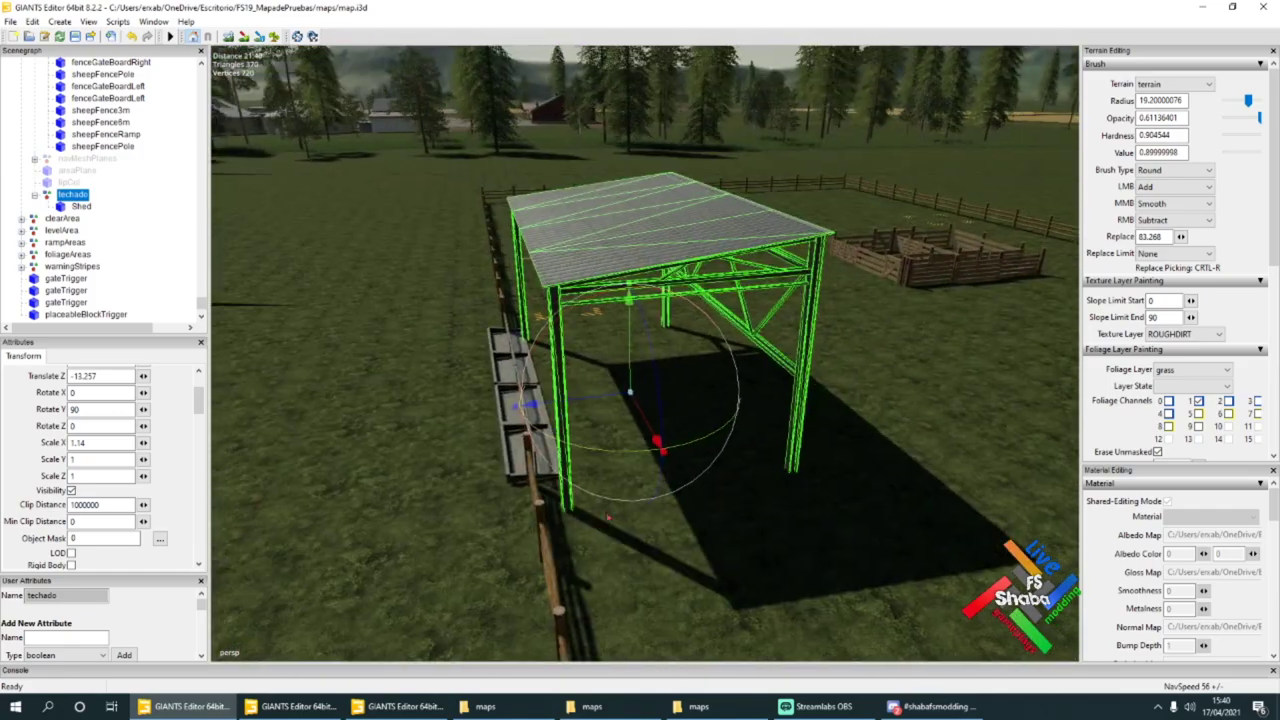
left_click_drag(613, 397, 440, 400)
left_click_drag(426, 478, 428, 497)
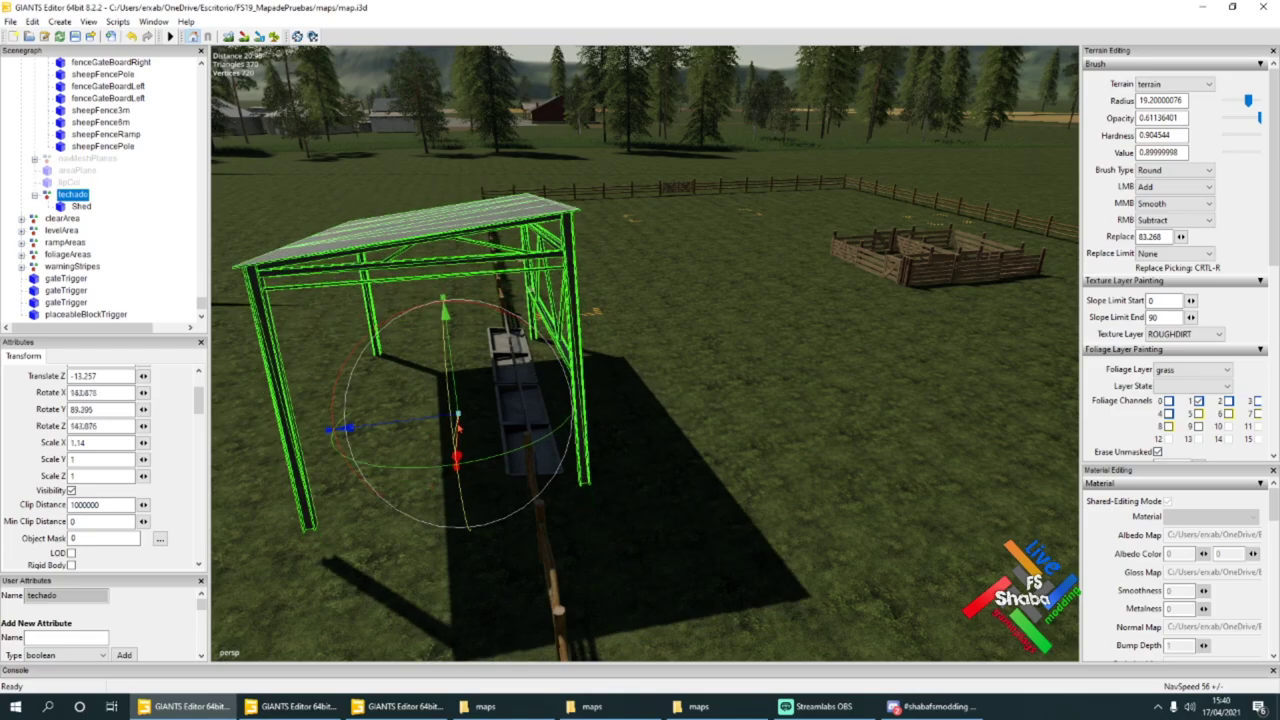
left_click(134, 37)
left_click_drag(457, 428, 543, 380)
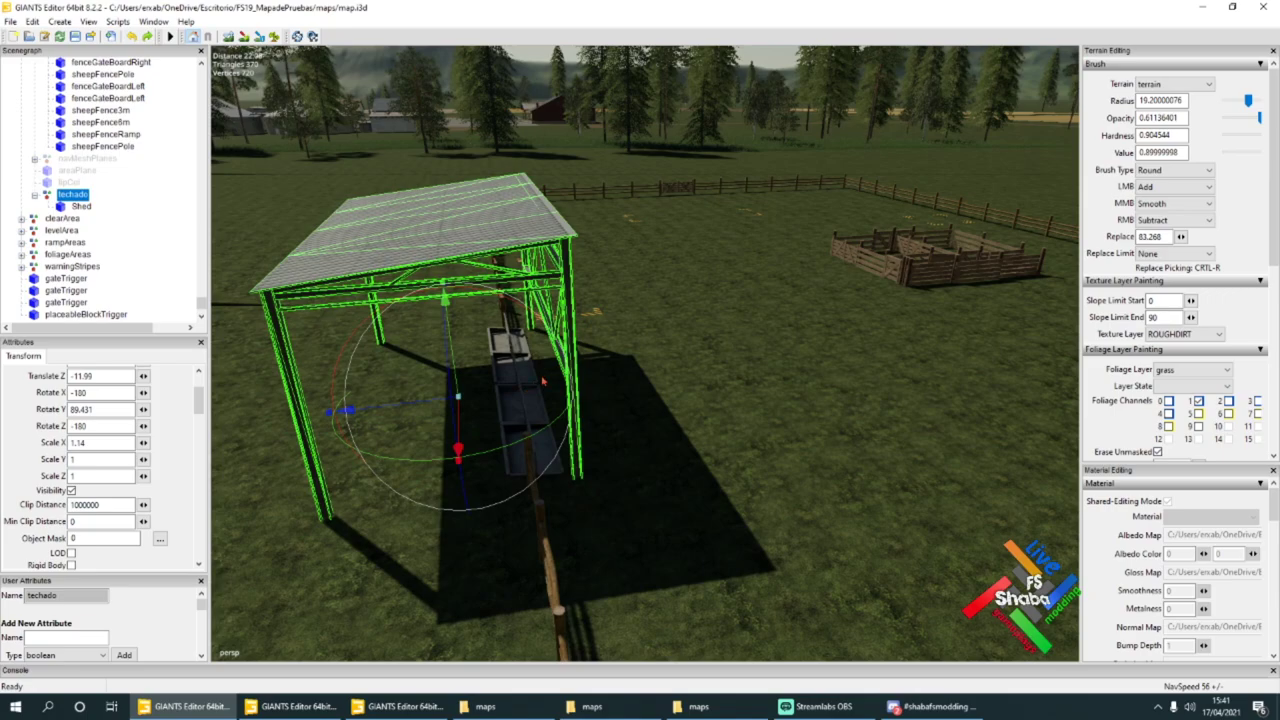
left_click(74, 206)
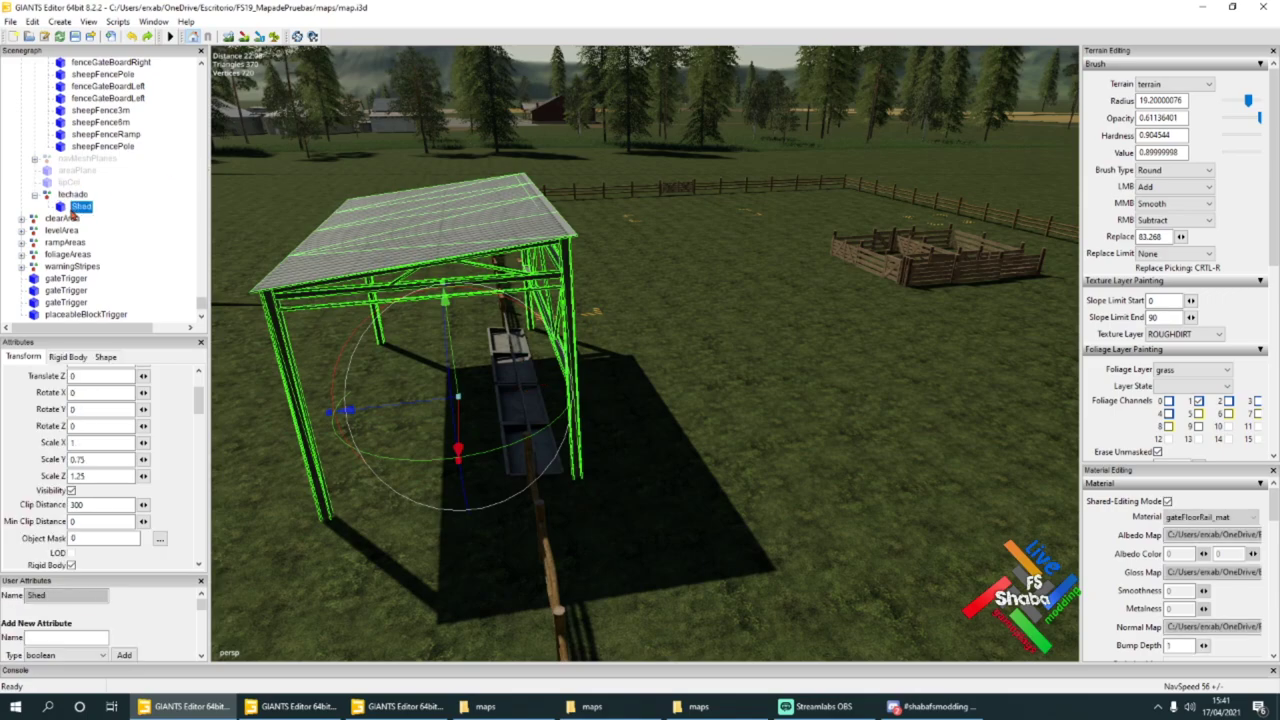
left_click(88, 195)
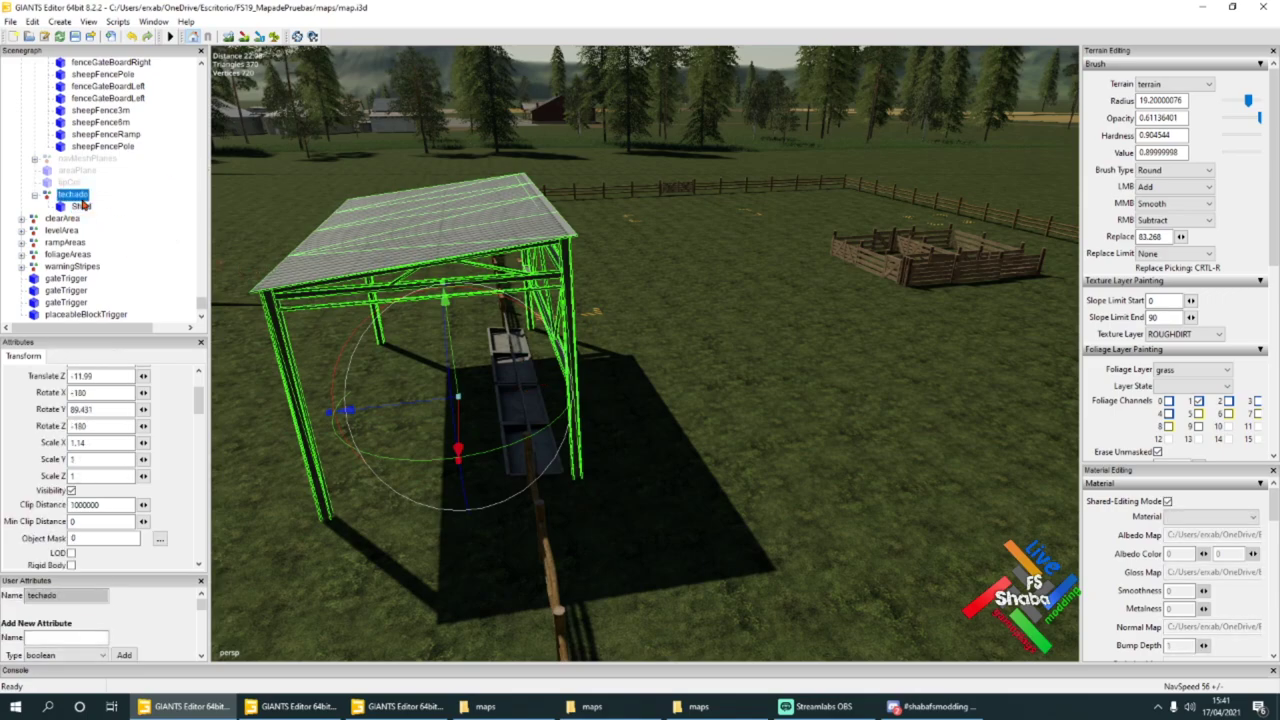
Step: Align the techado's corner post with the wooden fence post at the trough's end, at Translate Z about -12.001
scroll(432, 367, "up", 2)
left_click_drag(434, 393, 397, 398)
left_click_drag(504, 428, 499, 406, "alt")
scroll(499, 406, "up", 3)
left_click_drag(590, 413, 361, 463, "alt")
scroll(362, 450, "down", 3)
scroll(420, 463, "up", 3)
scroll(361, 463, "down", 3)
right_click_drag(360, 463, 415, 428)
left_click_drag(593, 225, 586, 225)
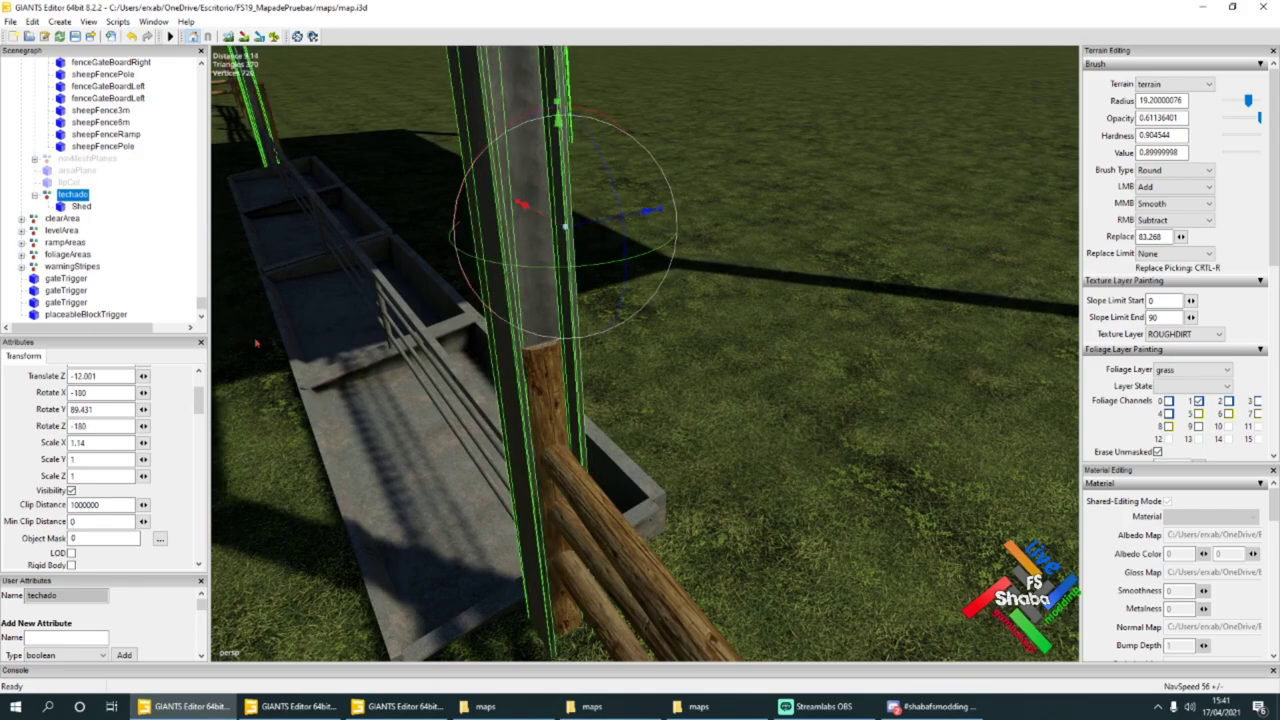
Step: Set the techado's rotation to X 0, Y 90 and Z 0
type("90")
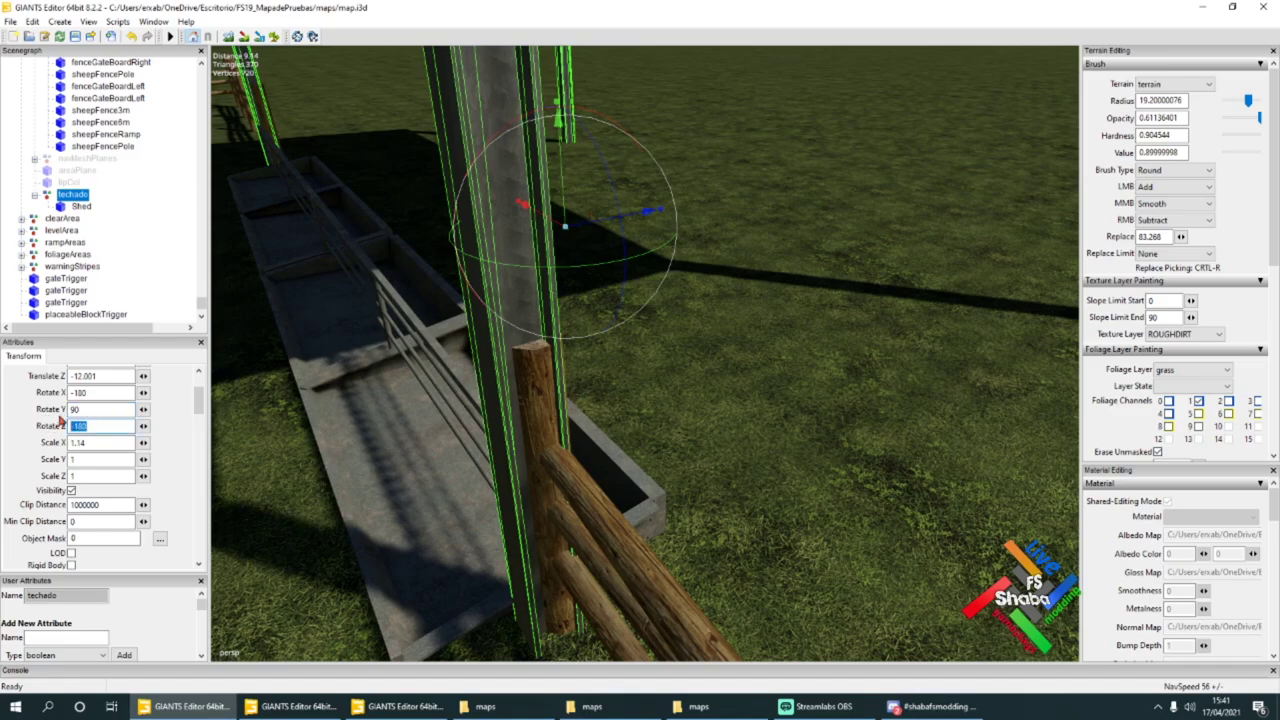
type("0")
left_click_drag(99, 393, 23, 396)
type("0")
left_click(546, 218)
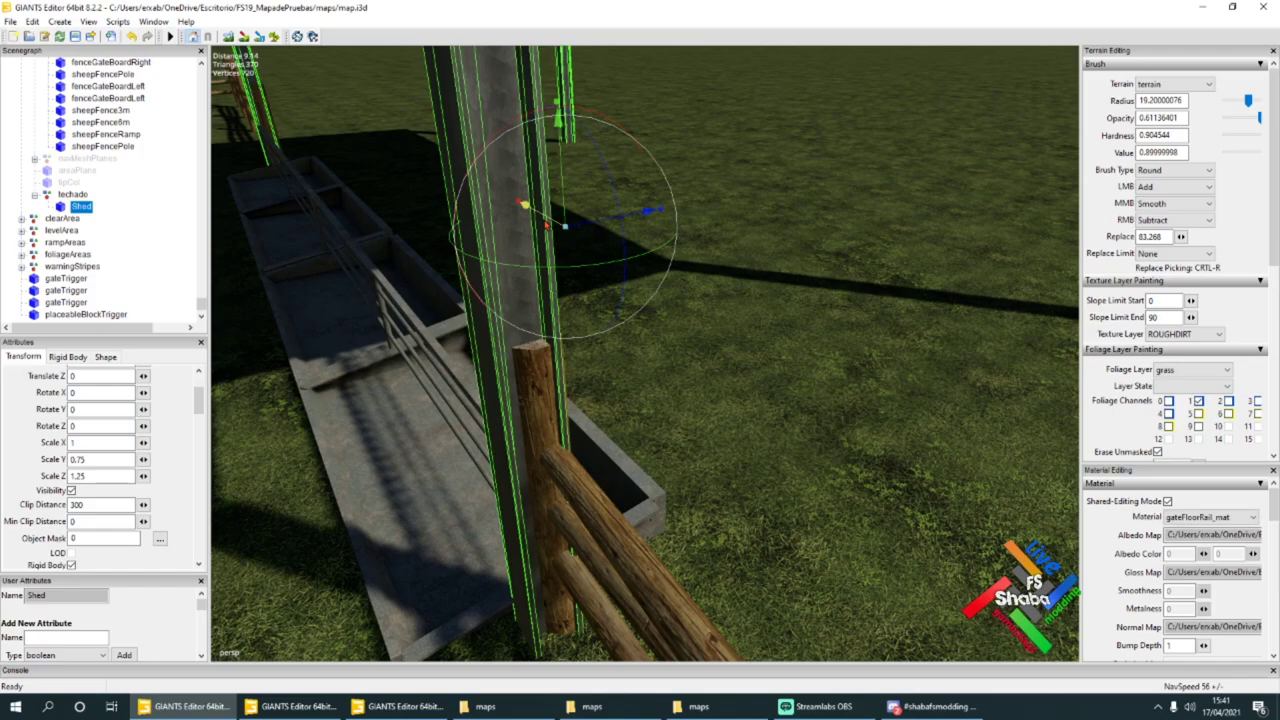
left_click(74, 195)
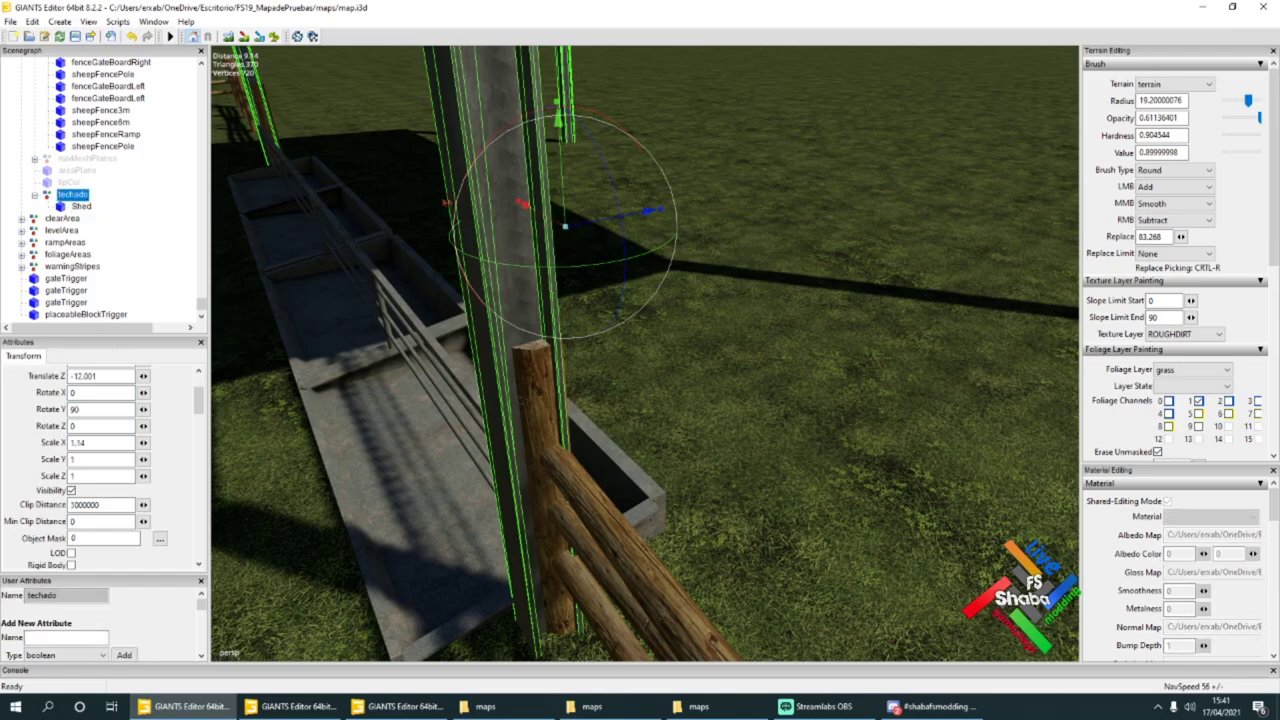
left_click(558, 222)
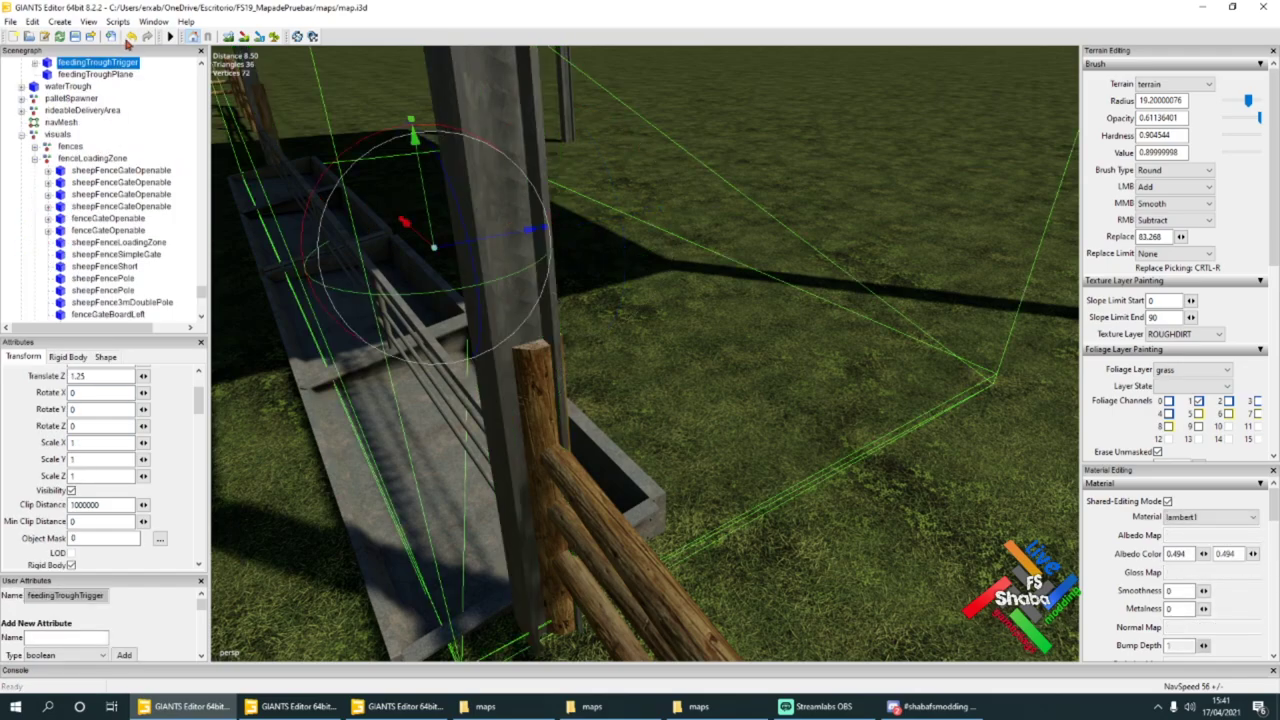
left_click(130, 37)
Step: Nudge the techado so its posts line up with both ends of the trough, at Translate Z about -12.021
left_click_drag(536, 217, 713, 407)
scroll(713, 407, "up", 3)
left_click_drag(278, 271, 274, 269)
left_click_drag(552, 238, 565, 238)
left_click_drag(277, 271, 277, 271)
left_click_drag(620, 420, 686, 450, "alt")
middle_click_drag(686, 450, 399, 315)
left_click_drag(345, 236, 364, 240)
left_click_drag(364, 240, 533, 368, "alt")
middle_click_drag(533, 368, 737, 400)
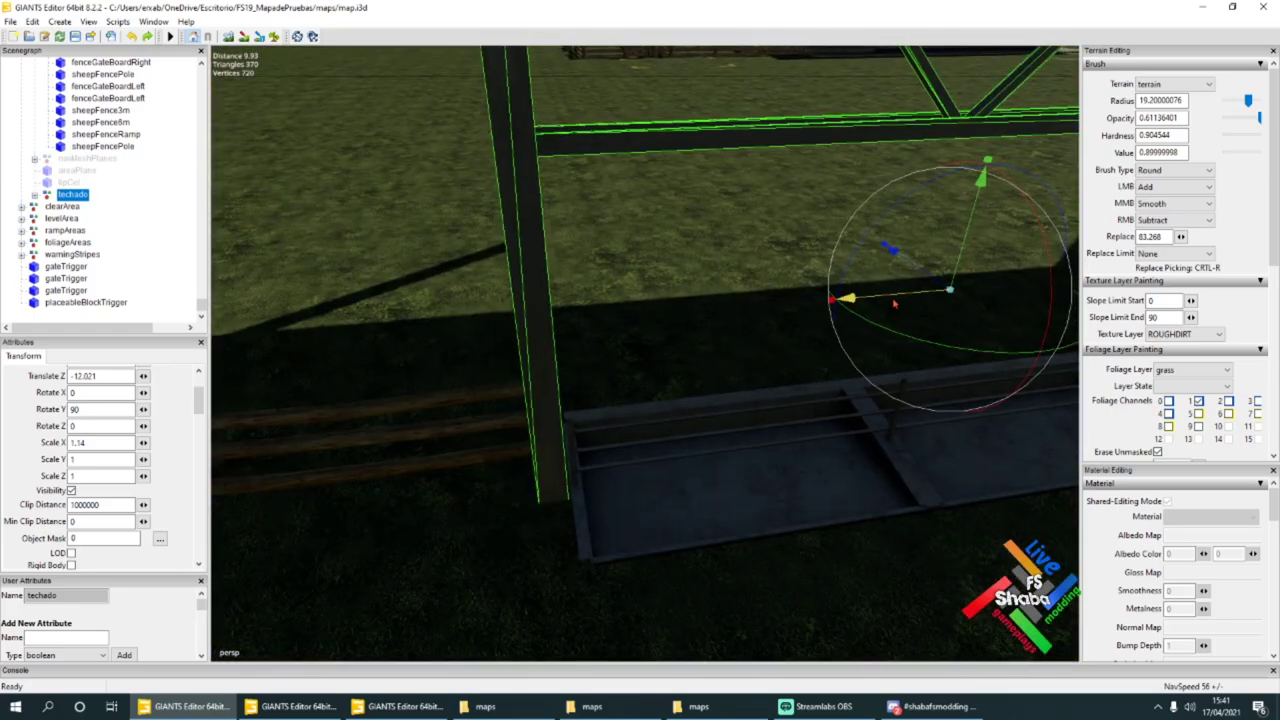
Step: Slide the cowFence6m sections at both ends of the trough along the fence line to meet the shed's posts
middle_click_drag(895, 303, 617, 383)
left_click(617, 383)
left_click_drag(617, 383, 642, 405, "alt")
left_click_drag(816, 389, 802, 390)
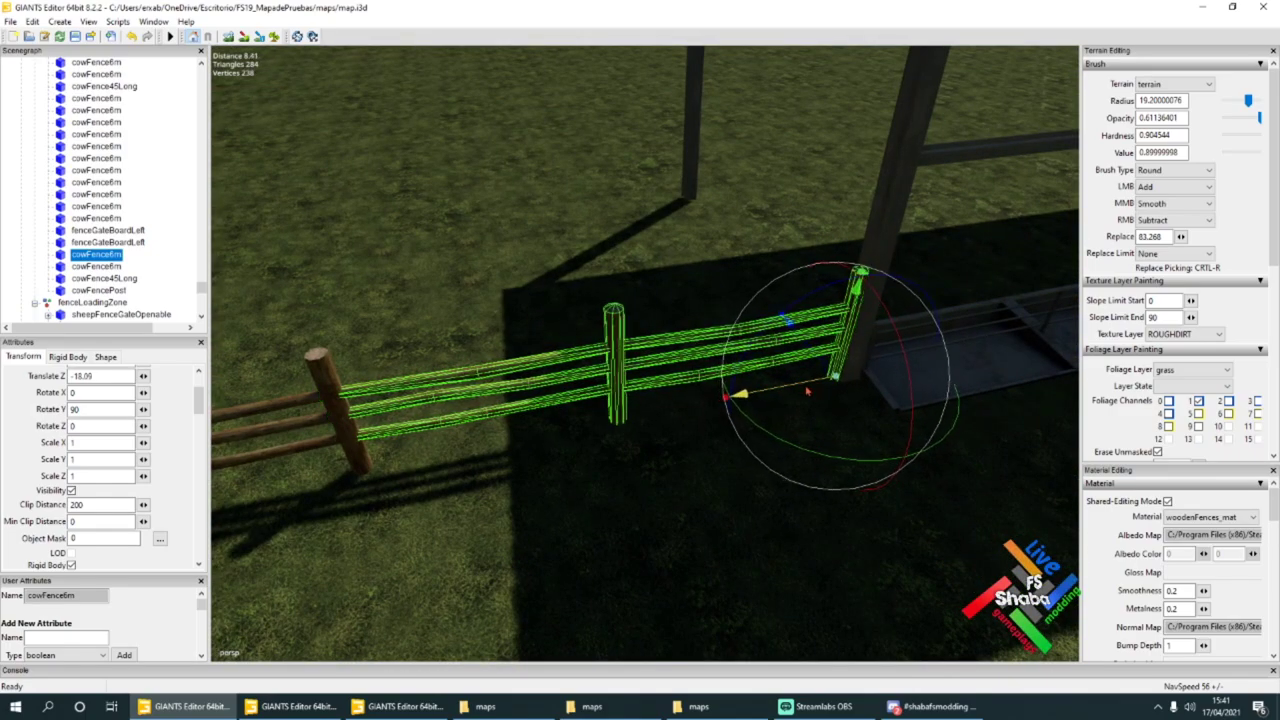
left_click_drag(759, 416, 676, 406, "alt")
left_click(400, 380)
middle_click_drag(400, 380, 783, 403)
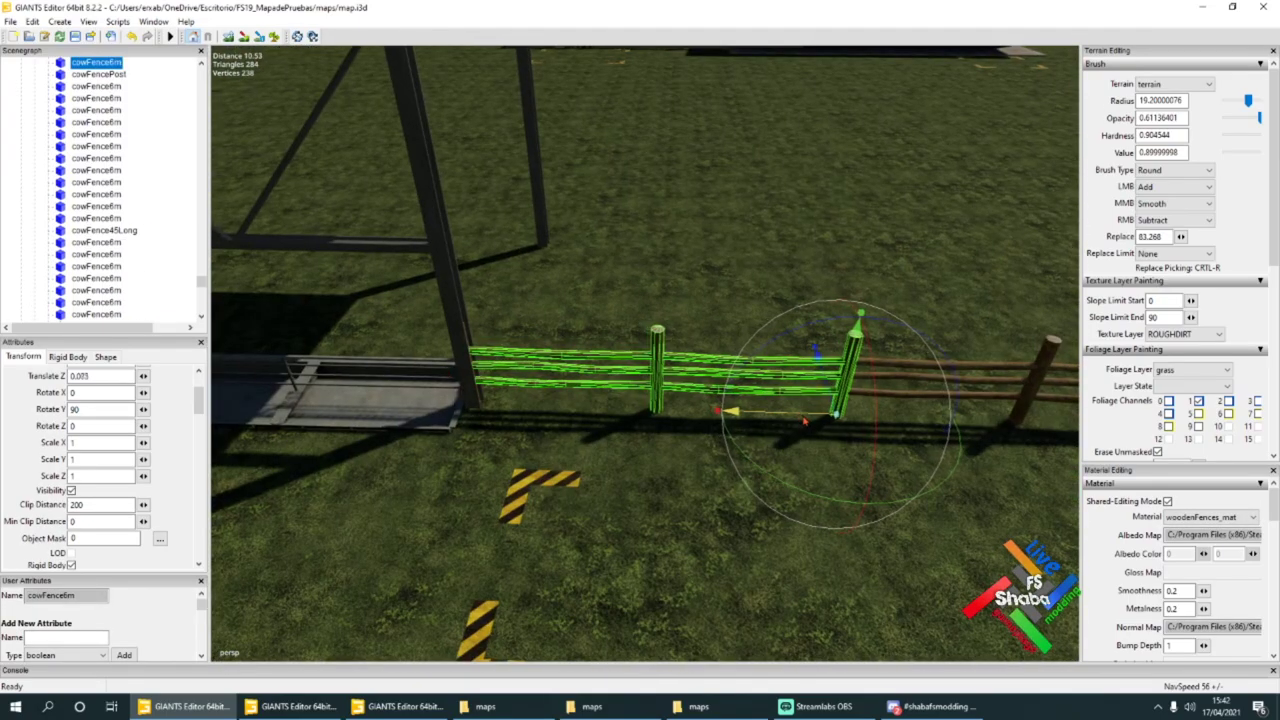
Step: Examine the cowFencePost at the trough's end and its fit with the shed from several angles
left_click(468, 338)
left_click_drag(468, 338, 386, 380, "alt")
scroll(515, 389, "up", 3)
scroll(533, 348, "up", 3)
scroll(533, 348, "down", 3)
scroll(457, 382, "down", 3)
scroll(757, 388, "down", 3)
left_click_drag(757, 388, 737, 342, "alt")
scroll(718, 354, "up", 3)
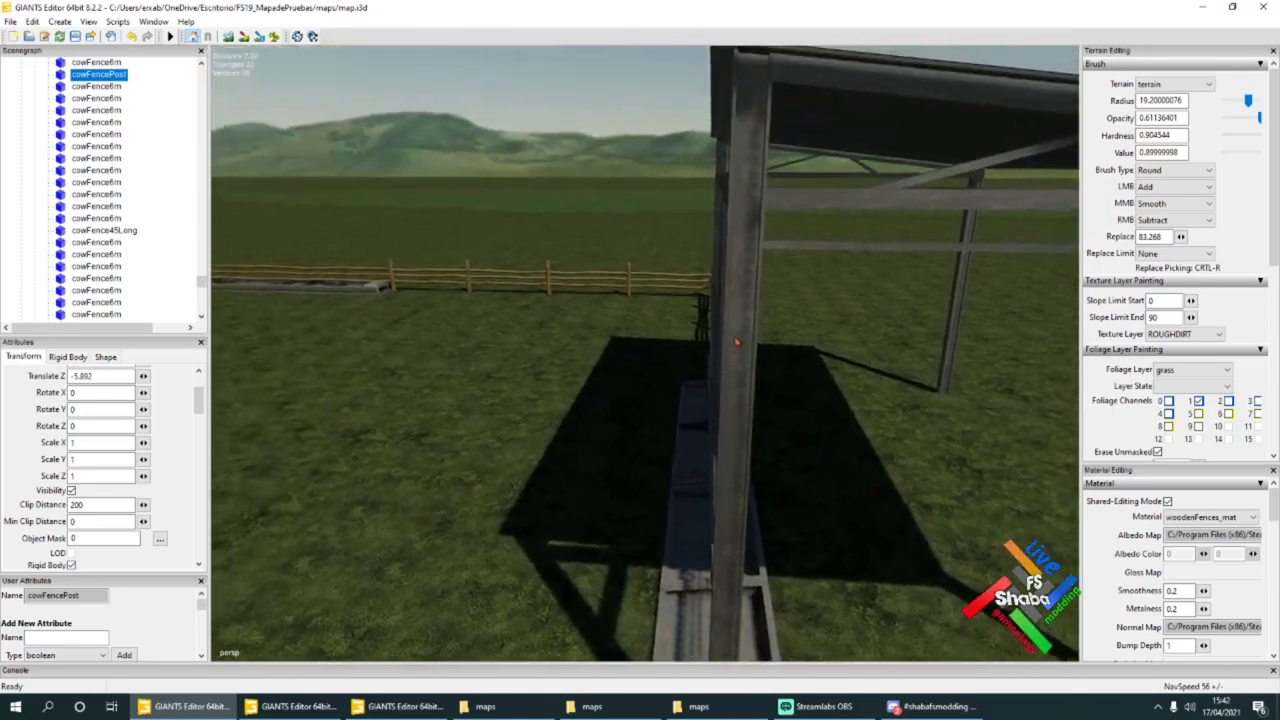
scroll(736, 343, "down", 3)
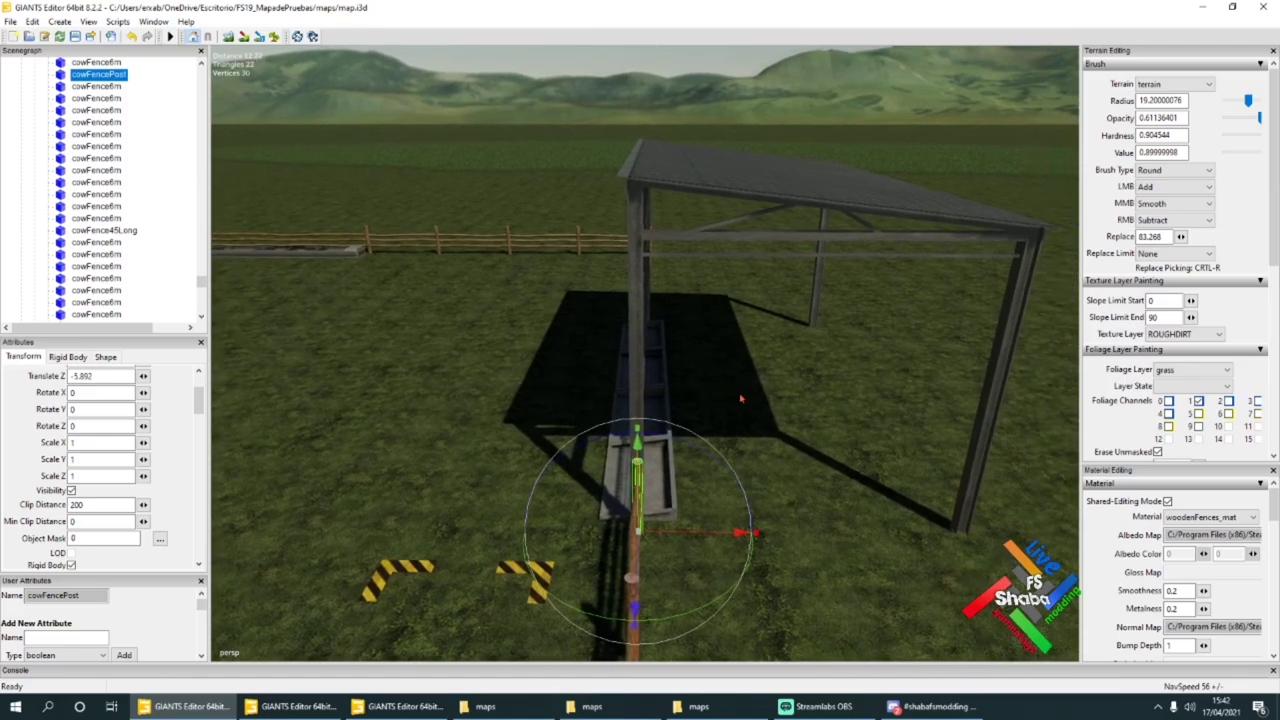
Step: Duplicate the Shed inside techado, turn the copy around to face the opposite way, and set its Rotate Y to 0
left_click(696, 362)
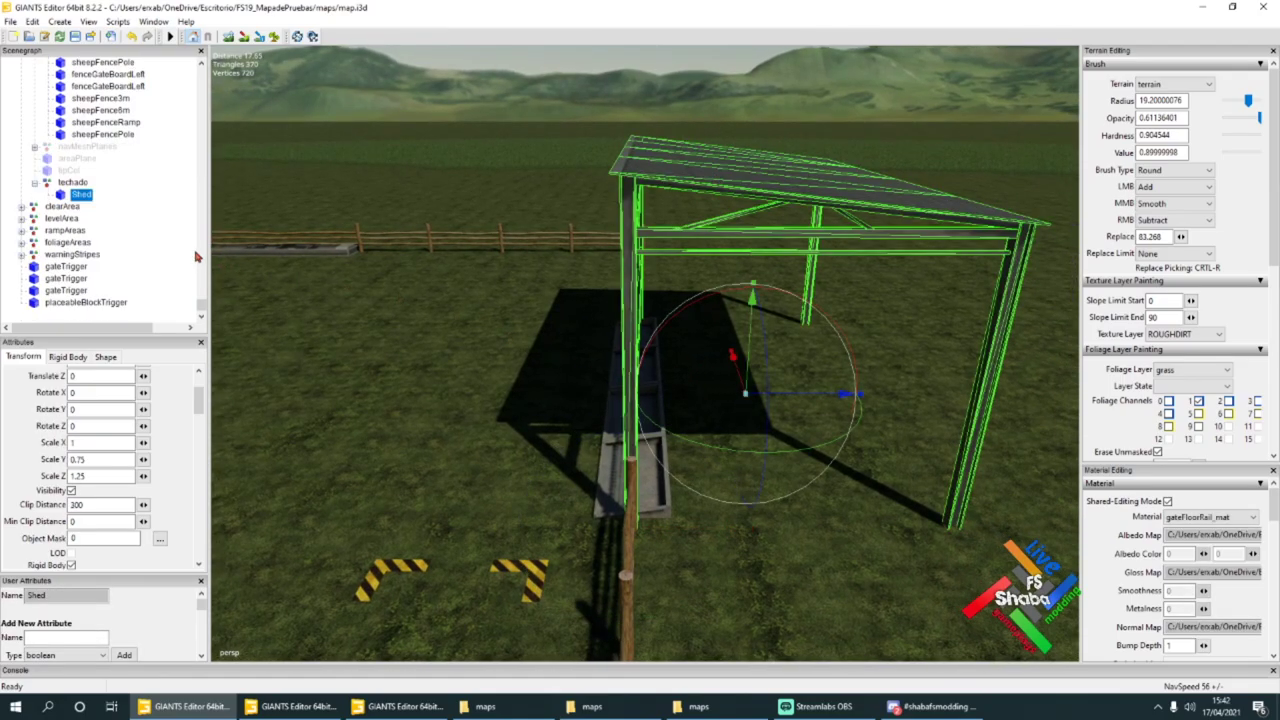
key("ctrl+d")
left_click_drag(720, 455, 898, 300)
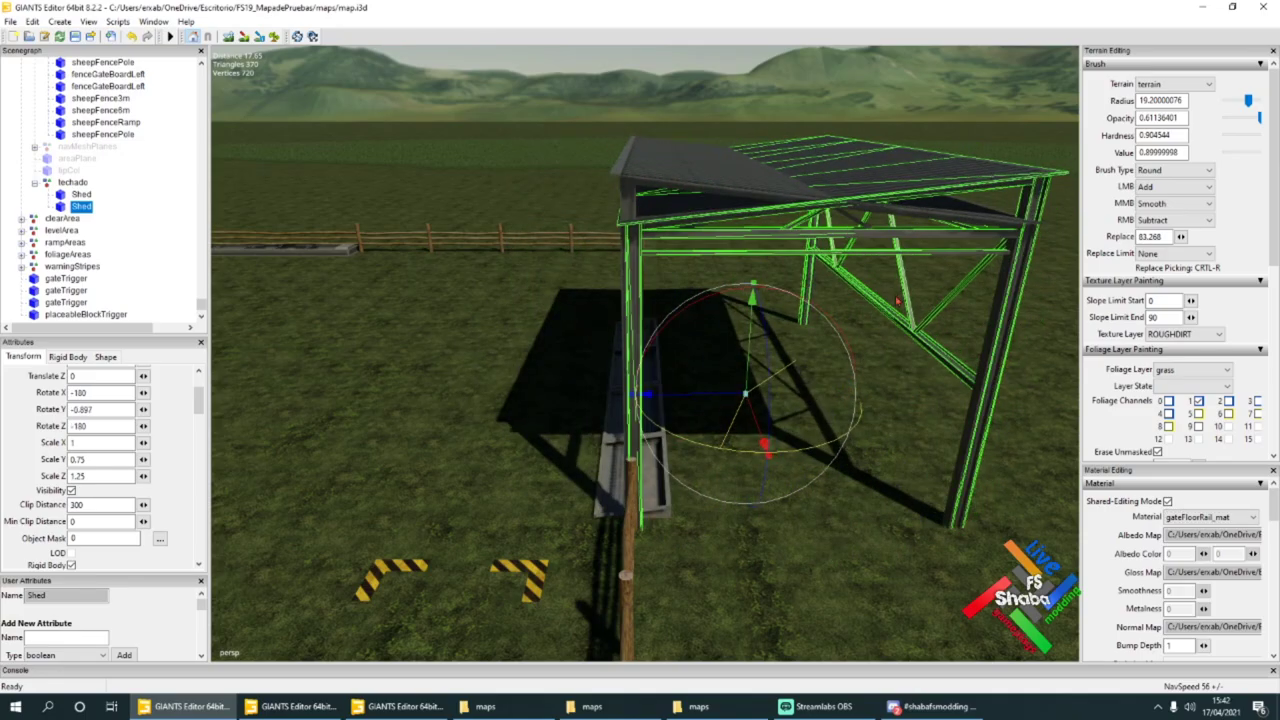
key("BackSpace")
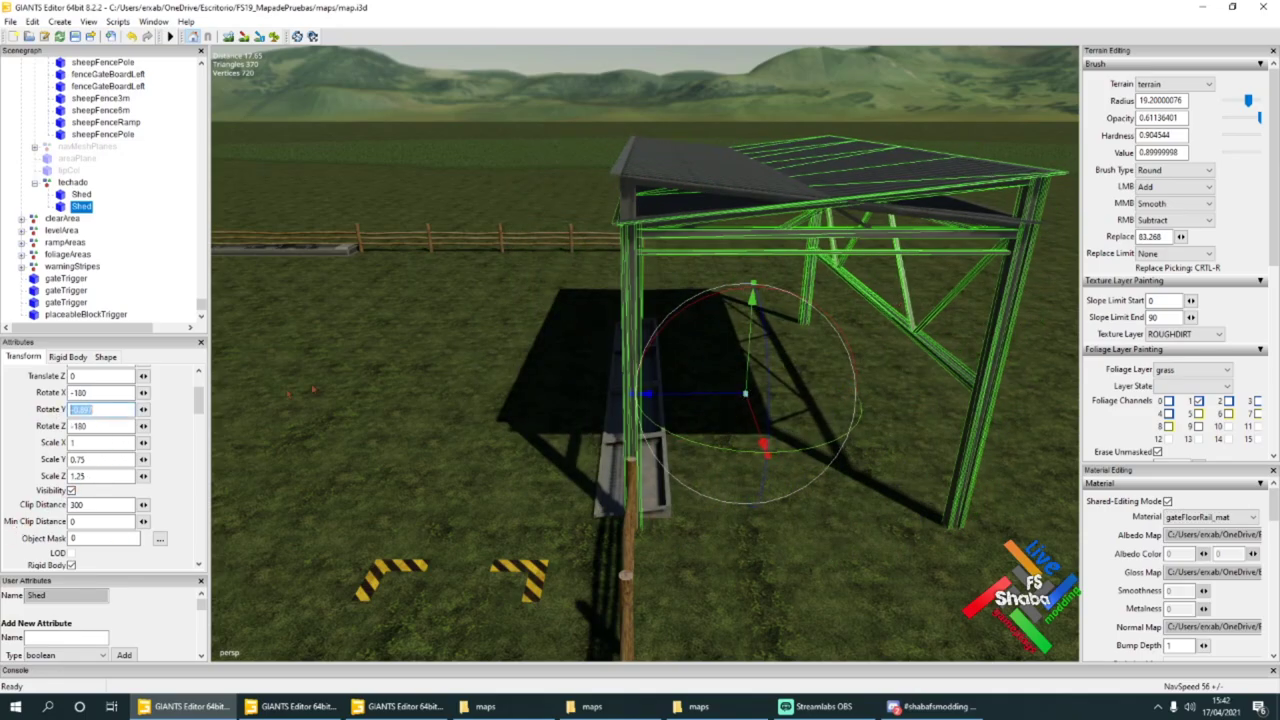
left_click(670, 405)
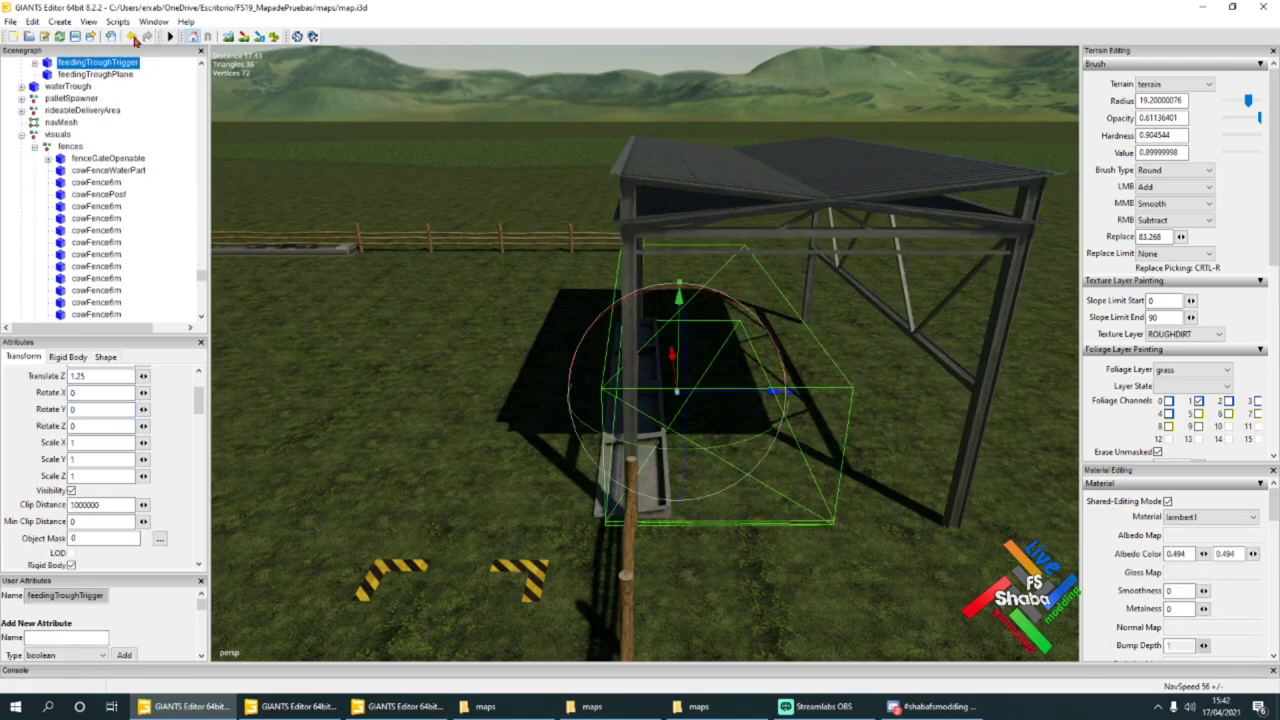
Step: Move the duplicate shed back to back with the original, at Translate Z about -6.622, and set its Scale Y to 0.6
left_click(711, 333)
left_click_drag(717, 393, 495, 378)
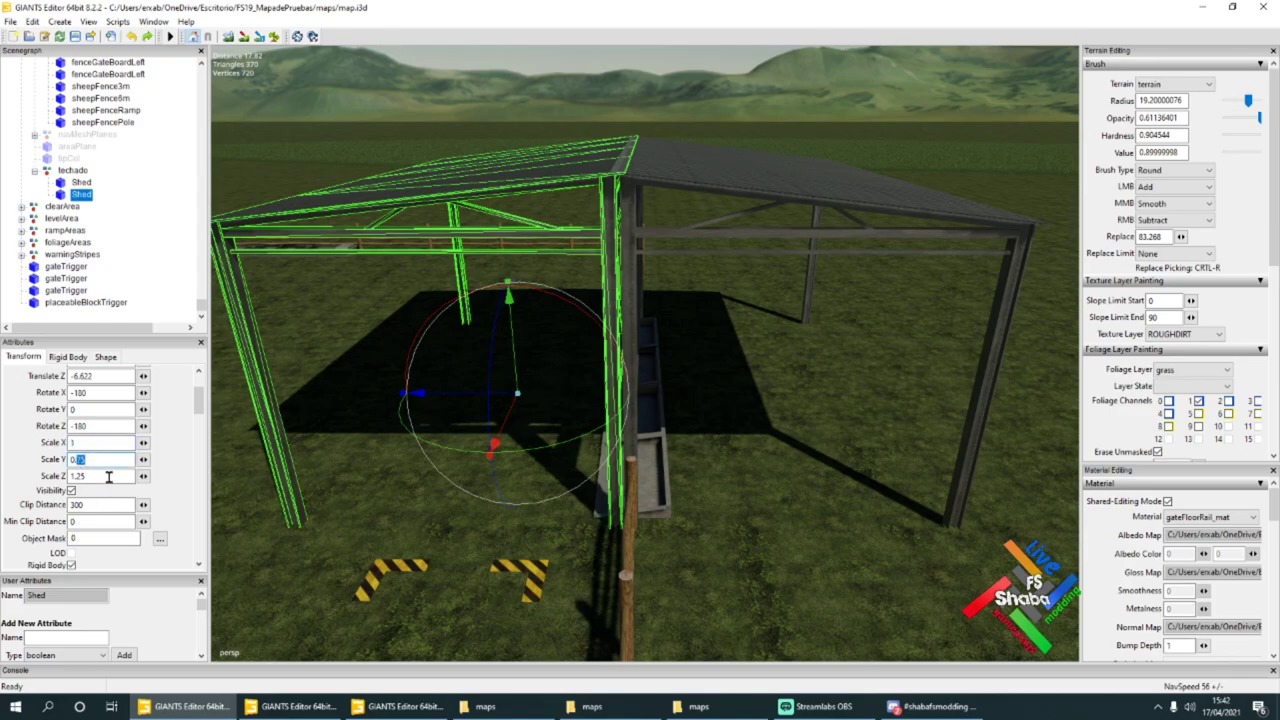
type("6")
Step: Nudge the lower duplicate shed against the original shed's posts and deselect it
left_click_drag(545, 400, 527, 438, "alt")
scroll(480, 455, "up", 3)
scroll(540, 410, "up", 3)
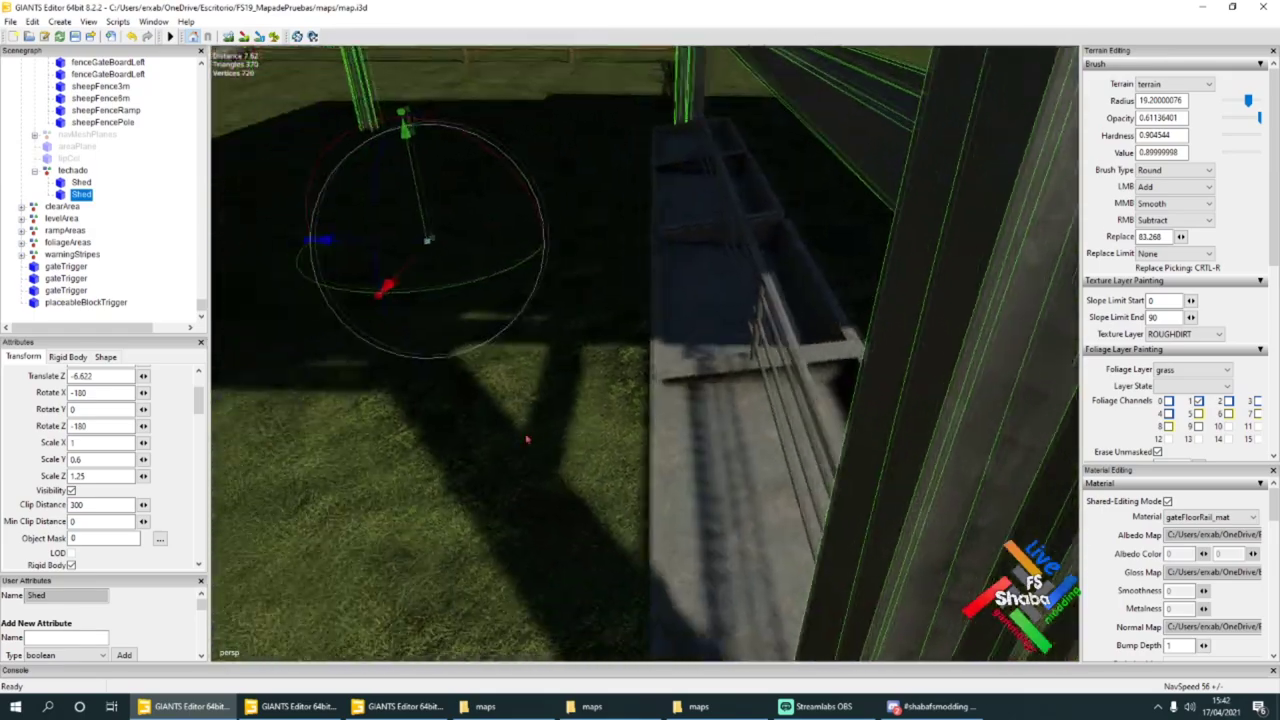
scroll(527, 438, "down", 3)
left_click_drag(479, 279, 482, 276)
left_click(568, 433)
scroll(562, 420, "down", 10)
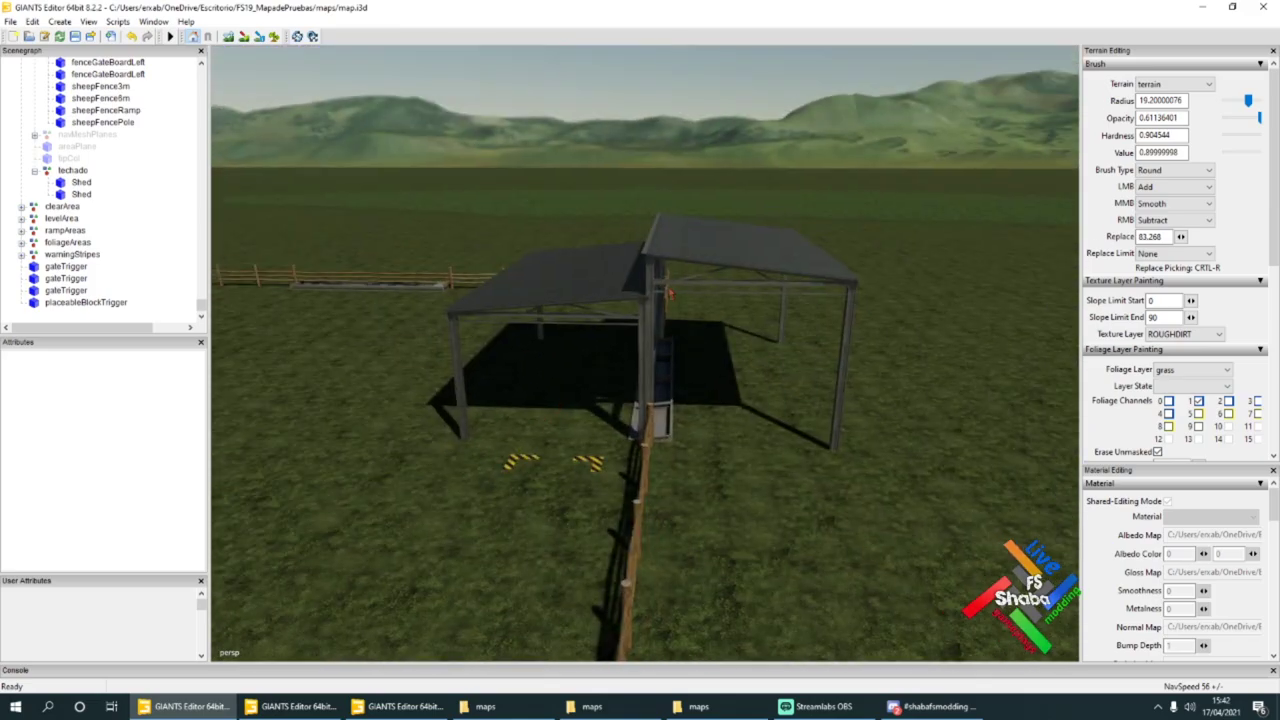
Step: Inspect the two joined sheds over the trough up close and from across the pen
left_click(668, 293)
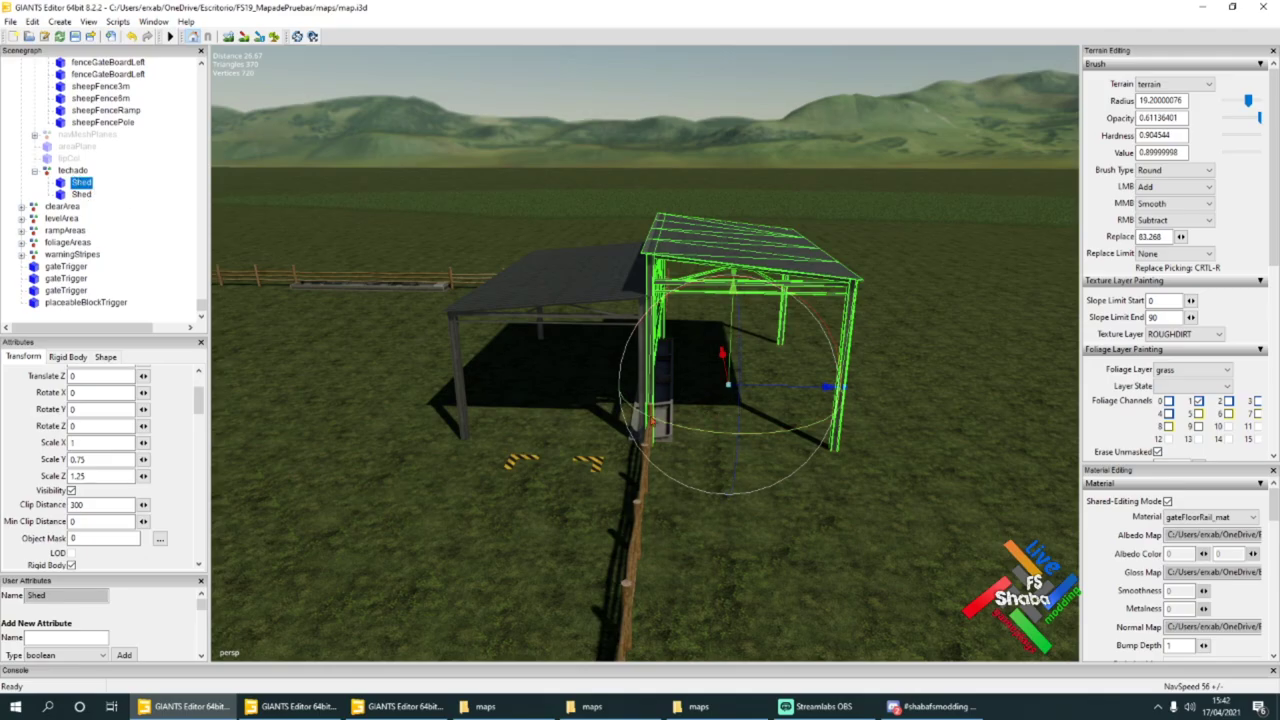
left_click_drag(567, 403, 605, 446, "alt")
scroll(527, 378, "up", 6)
scroll(678, 432, "down", 2)
scroll(604, 428, "down", 2)
scroll(605, 446, "down", 3)
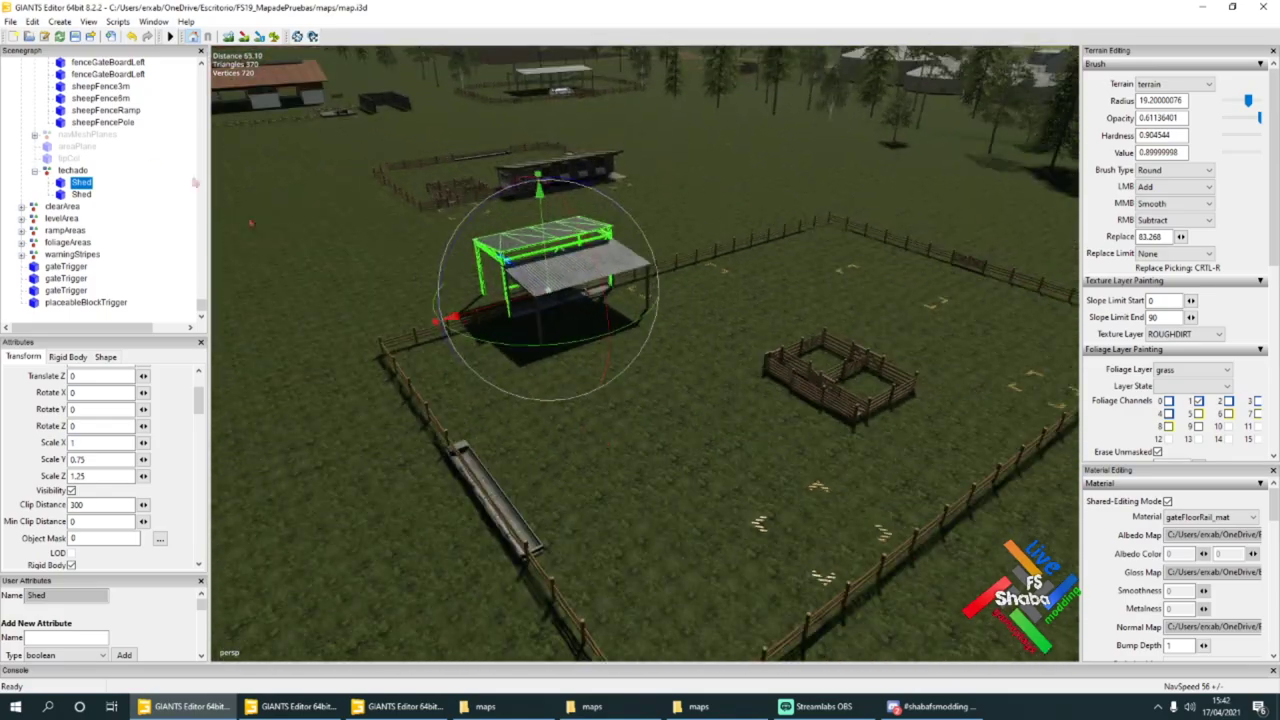
Step: Collapse the techado, fences and fenceLoadingZone groups of the second husbandrySheepLarge in the scene hierarchy
left_click(34, 171)
left_click(62, 206)
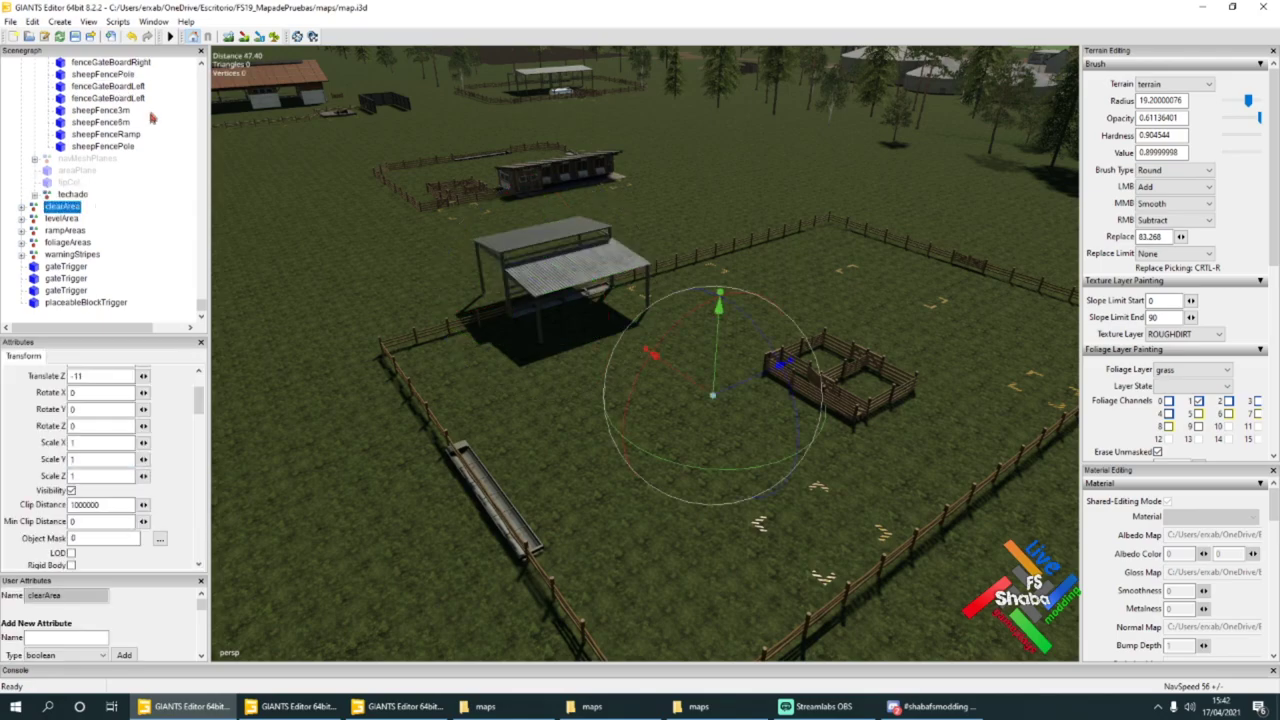
scroll(160, 145, "up", 5)
scroll(190, 135, "down", 5)
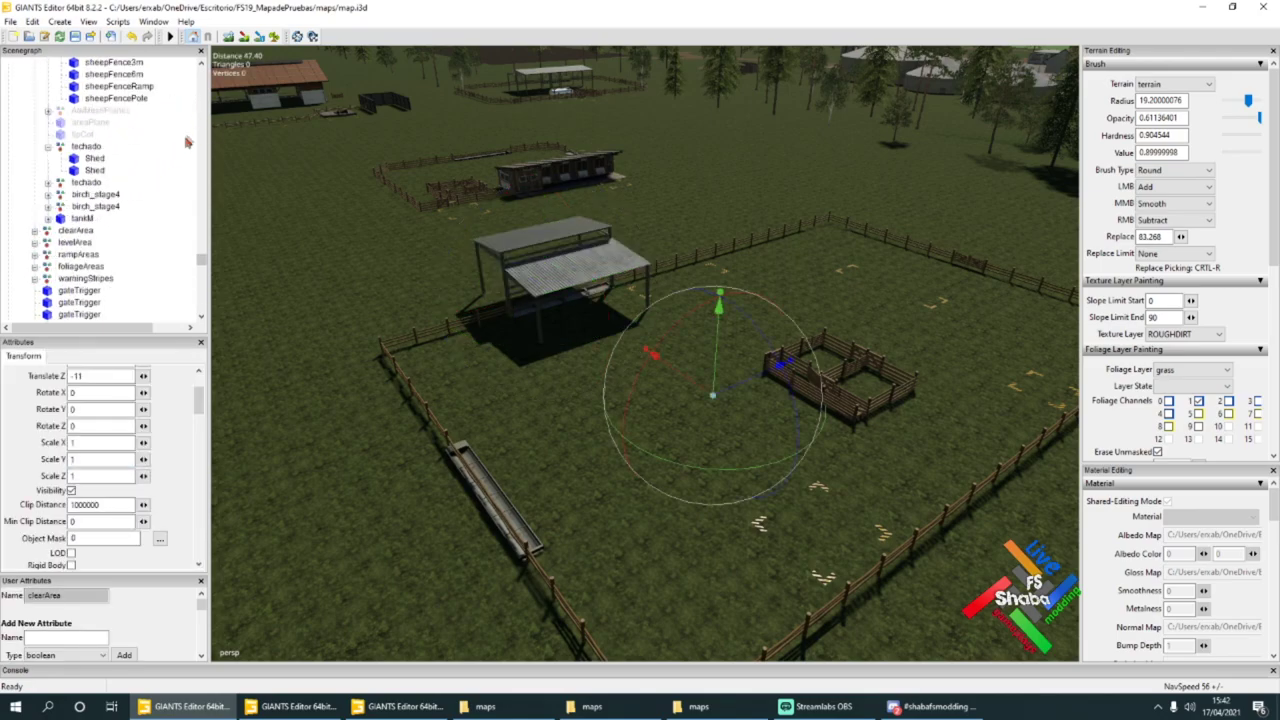
scroll(204, 287, "down", 3)
left_click(35, 267)
left_click(70, 268)
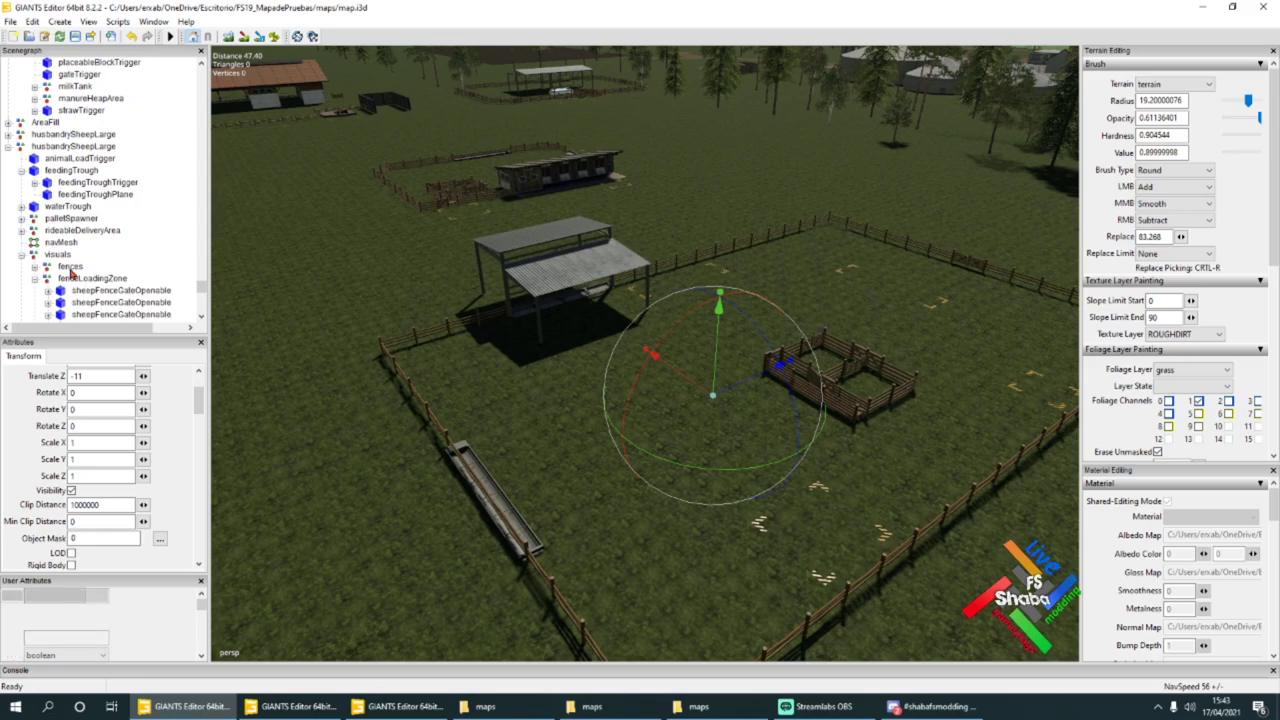
left_click_drag(545, 322, 708, 323, "alt")
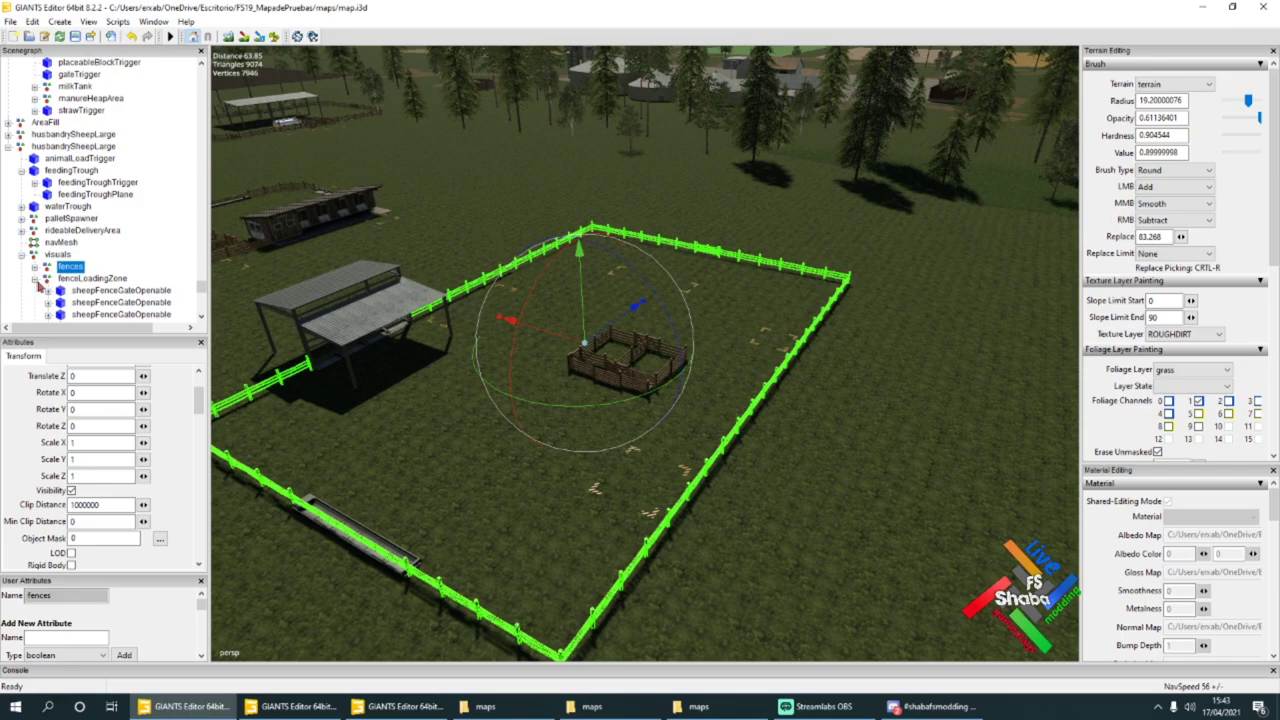
left_click(34, 281)
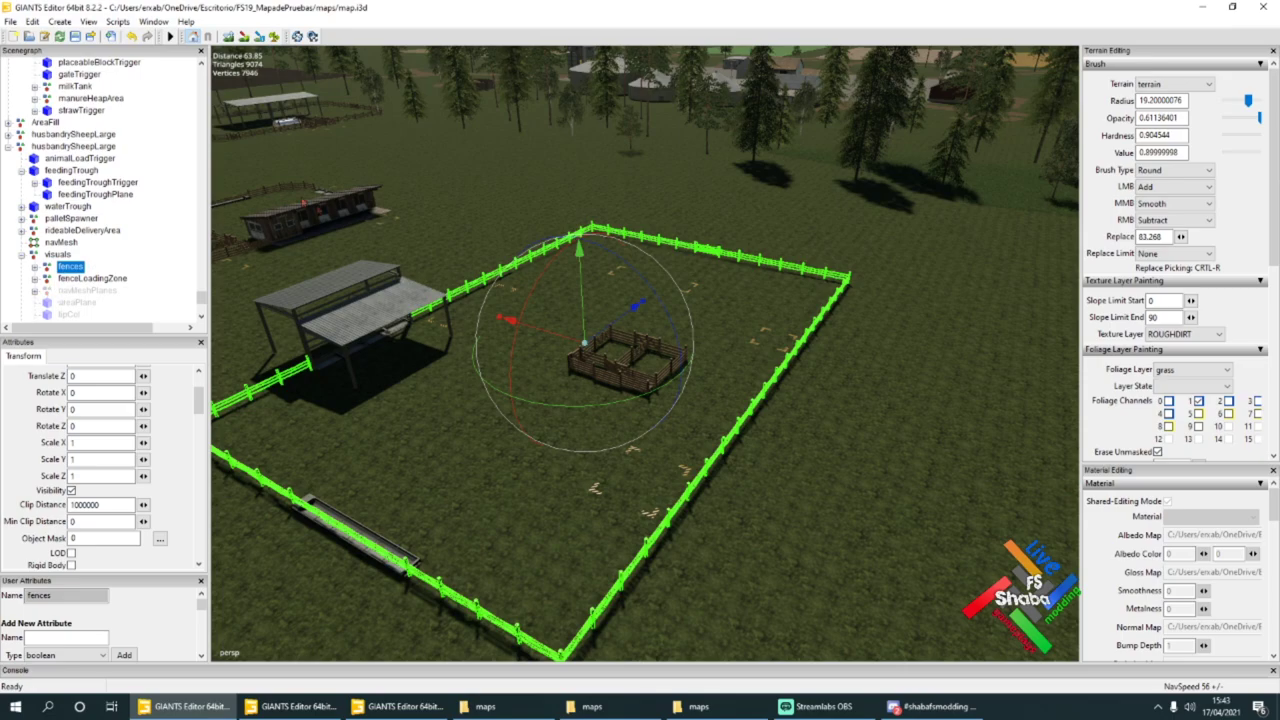
left_click_drag(528, 218, 501, 215, "alt")
Step: Copy the tankM object from the neighbouring husbandry into the visuals group of the second husbandrySheepLarge
left_click(398, 133)
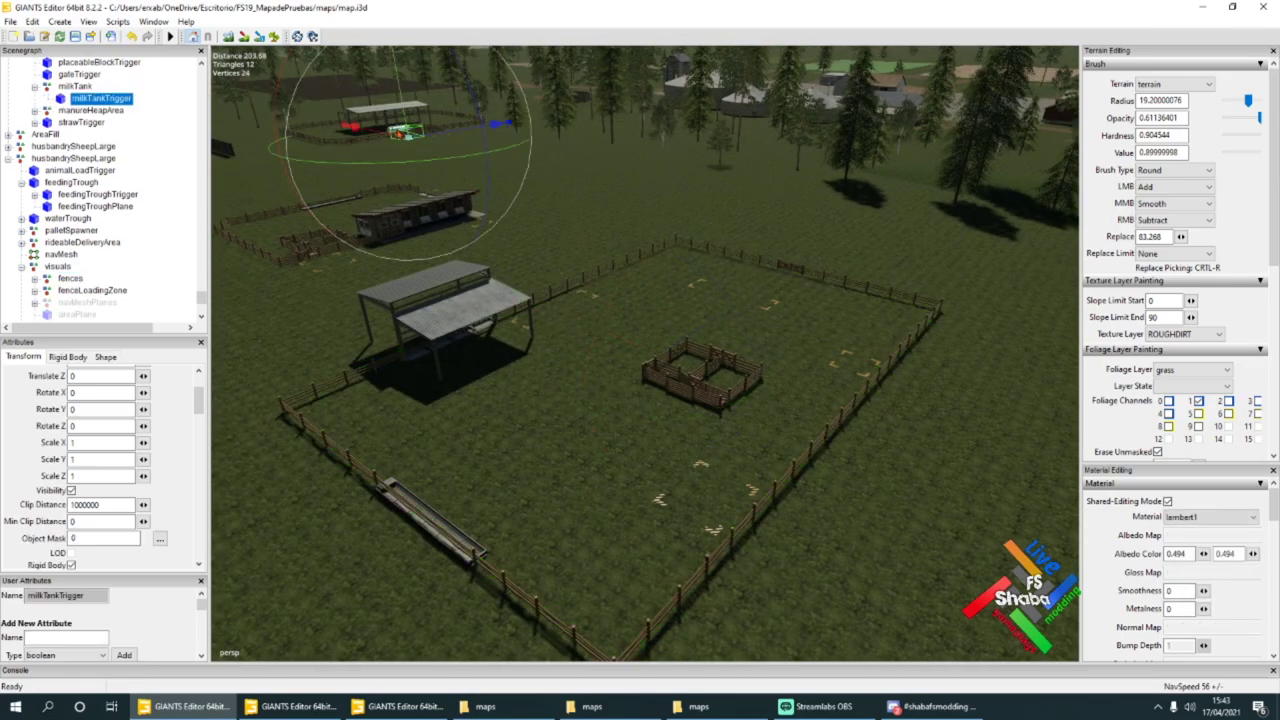
left_click(72, 88)
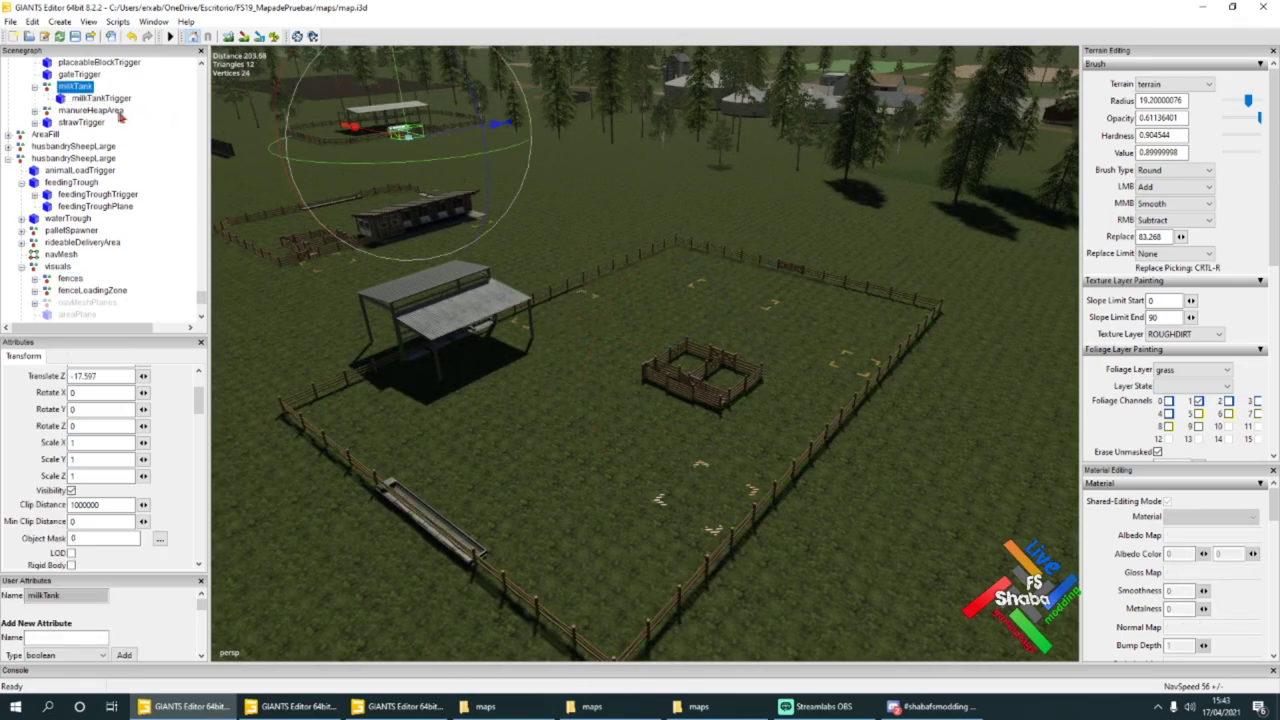
scroll(120, 118, "up", 3)
left_click(80, 73)
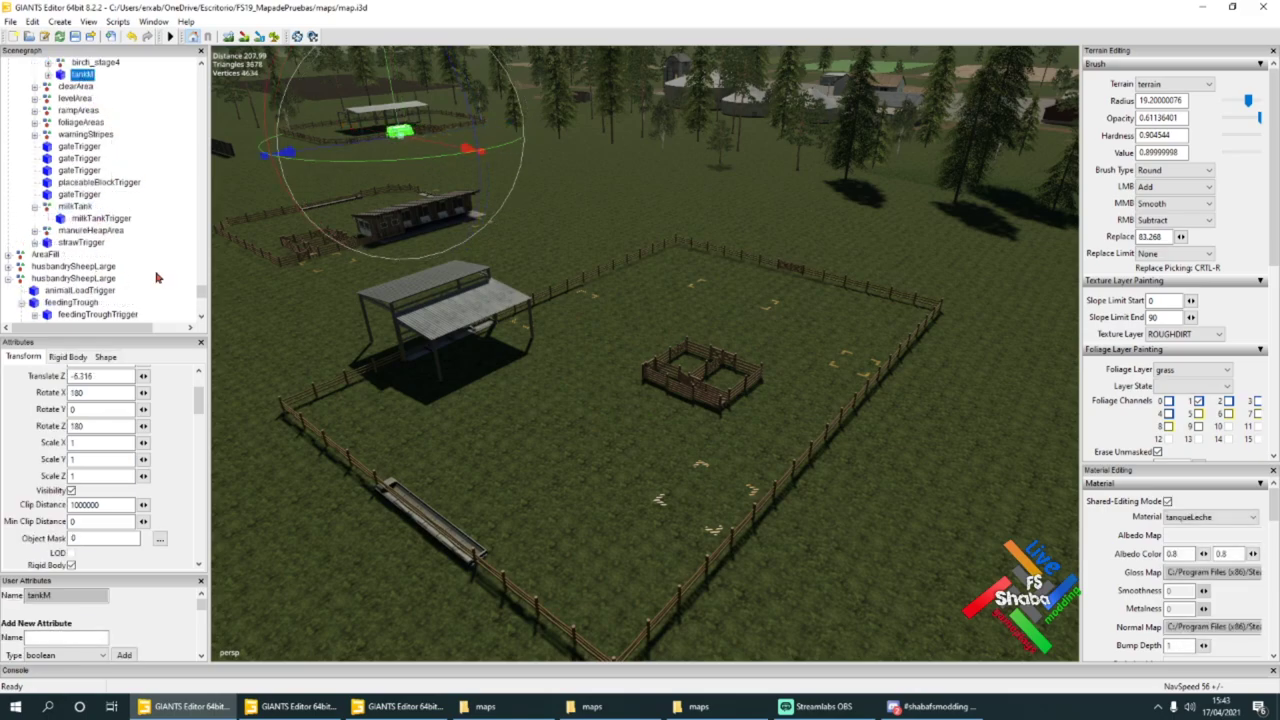
left_click(96, 280)
scroll(90, 288, "down", 5)
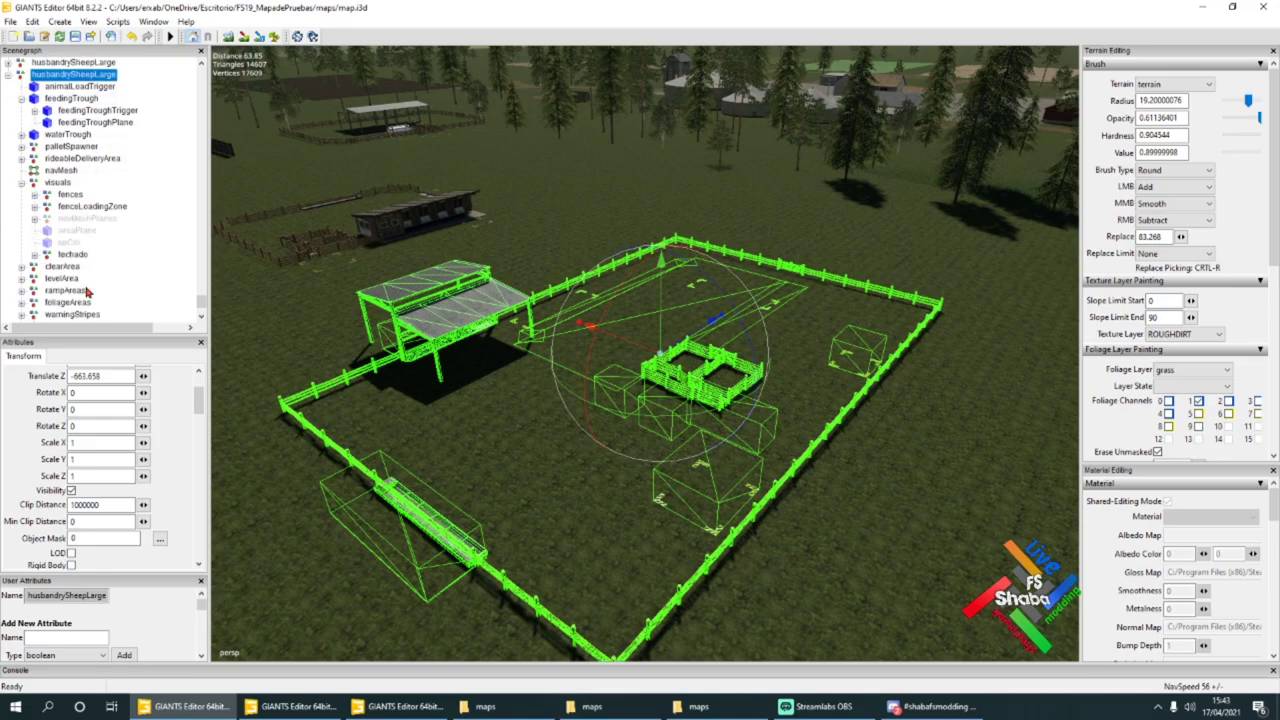
left_click(50, 183)
left_click(21, 186)
key("ctrl+v")
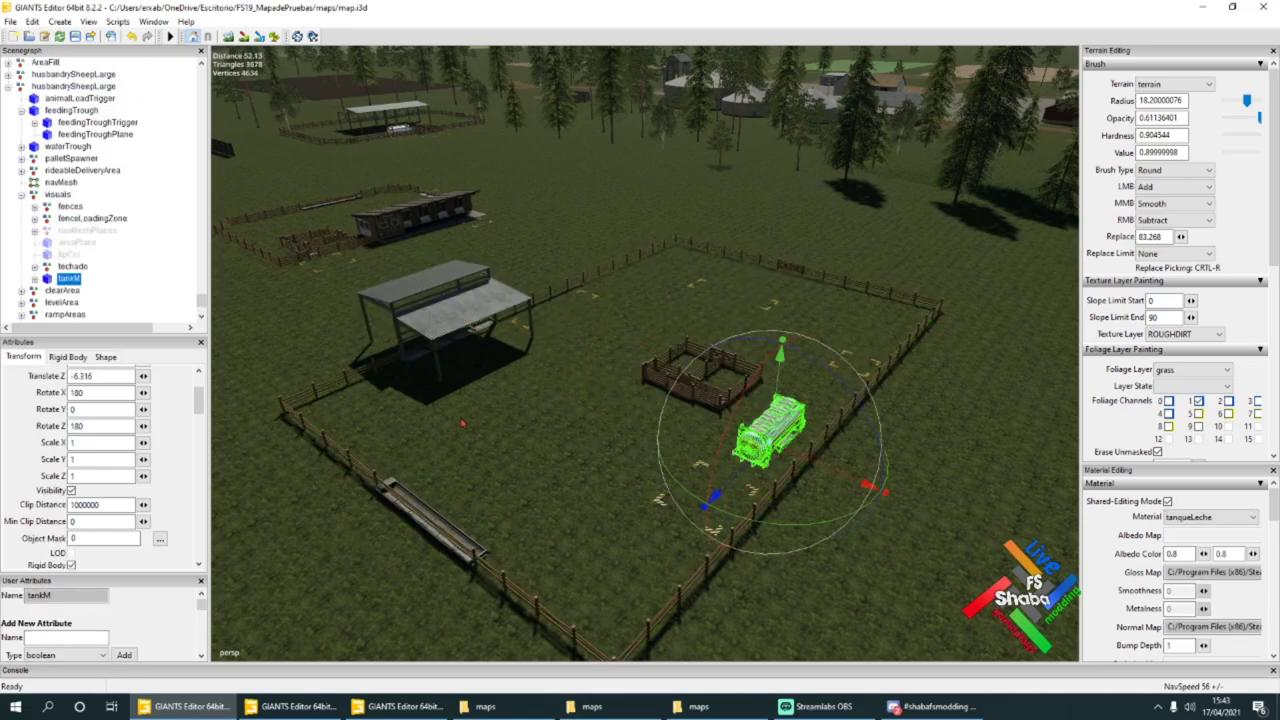
Step: Move the pasted tankM outside the pen's corner fence beside the sheds, at Translate Z about -24.05
key("ctrl+b")
left_click_drag(374, 408, 541, 434, "alt")
scroll(369, 411, "up", 8)
left_click_drag(632, 429, 405, 449)
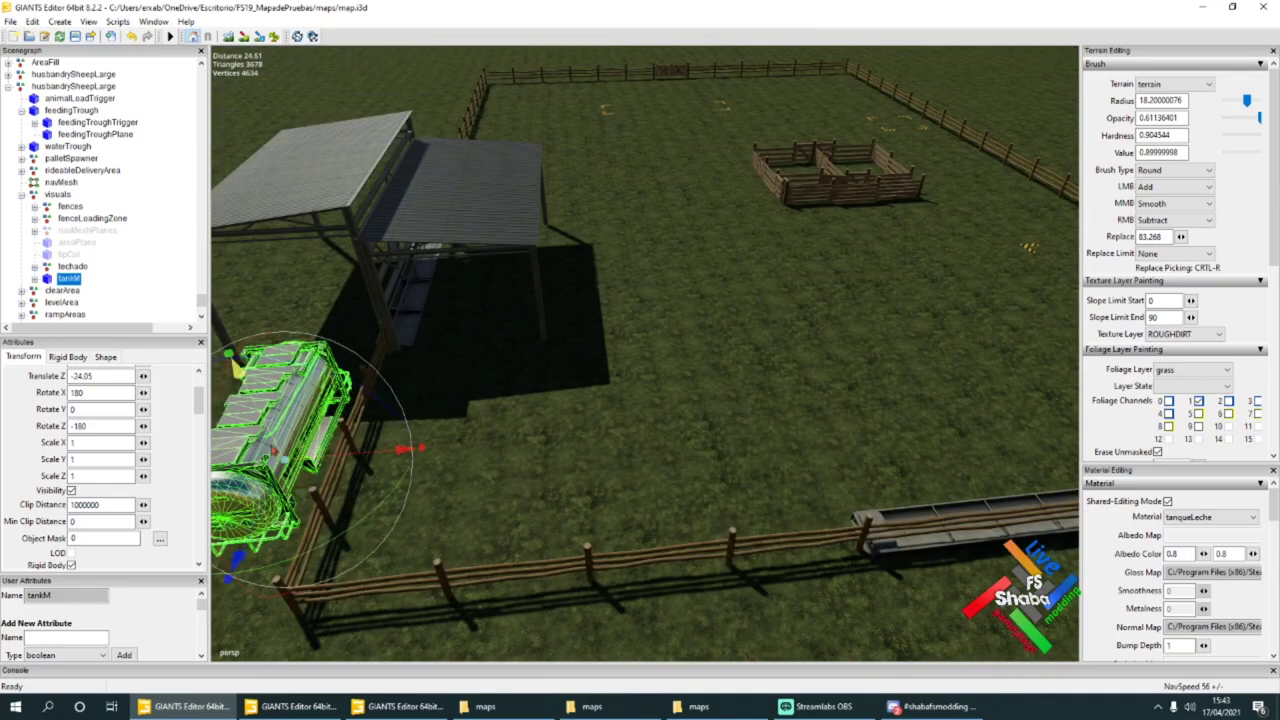
Step: Move the tankM inside the pen's corner next to the sheds, at Translate Z about -24.22
left_click_drag(237, 560, 215, 607)
left_click_drag(388, 488, 555, 478)
scroll(615, 474, "down", 5)
scroll(497, 487, "up", 5)
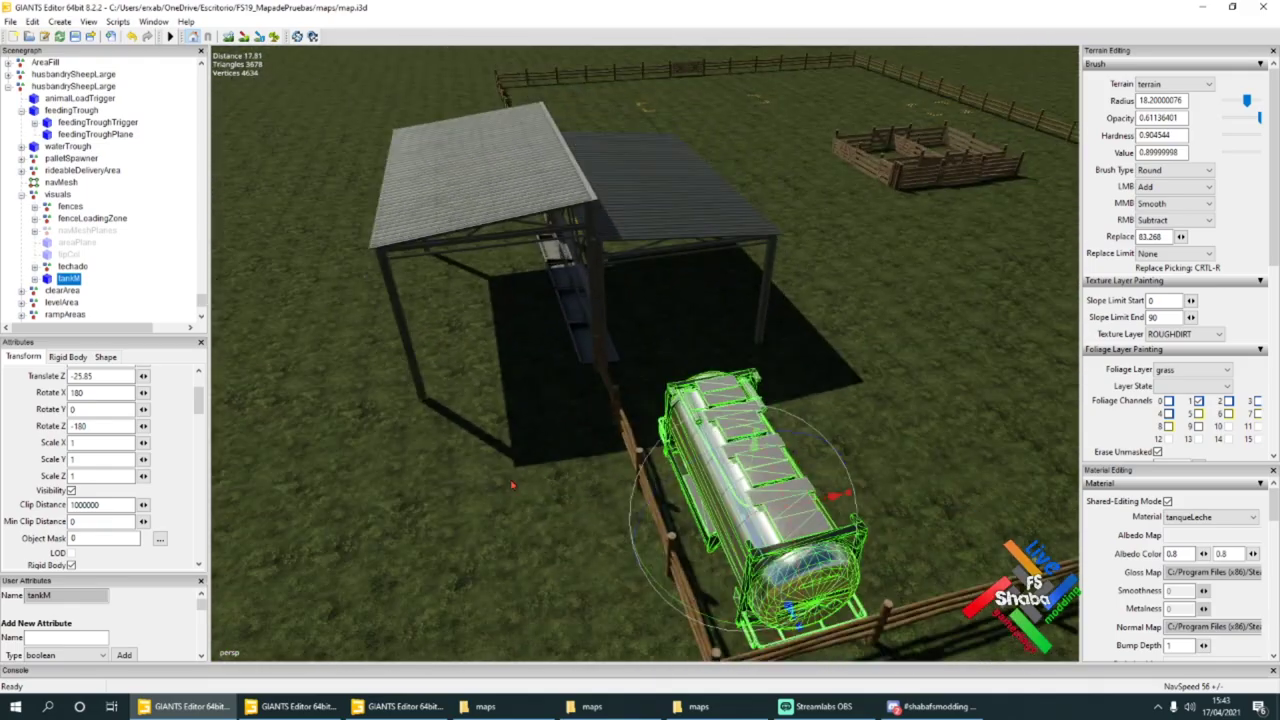
scroll(745, 462, "down", 4)
scroll(632, 430, "down", 2)
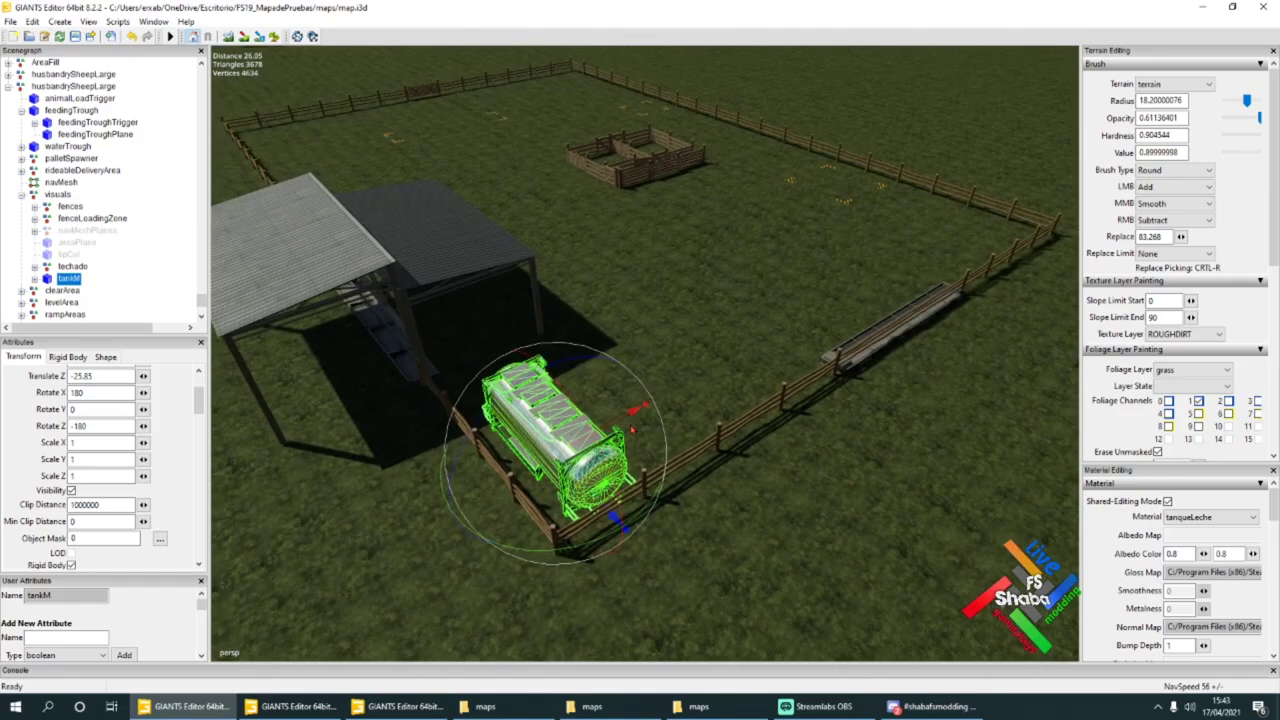
mouse_move(628, 421)
left_mouse_down()
mouse_move(719, 375)
mouse_move(617, 437)
left_mouse_up()
left_click_drag(605, 524, 548, 440)
Step: Duplicate the techado group and shift the copy along the existing sheds over the tank, at Translate Z about -22.56
left_click(512, 258)
left_click(77, 271)
key("ctrl+d")
left_click_drag(424, 424, 642, 390)
scroll(620, 480, "up", 5)
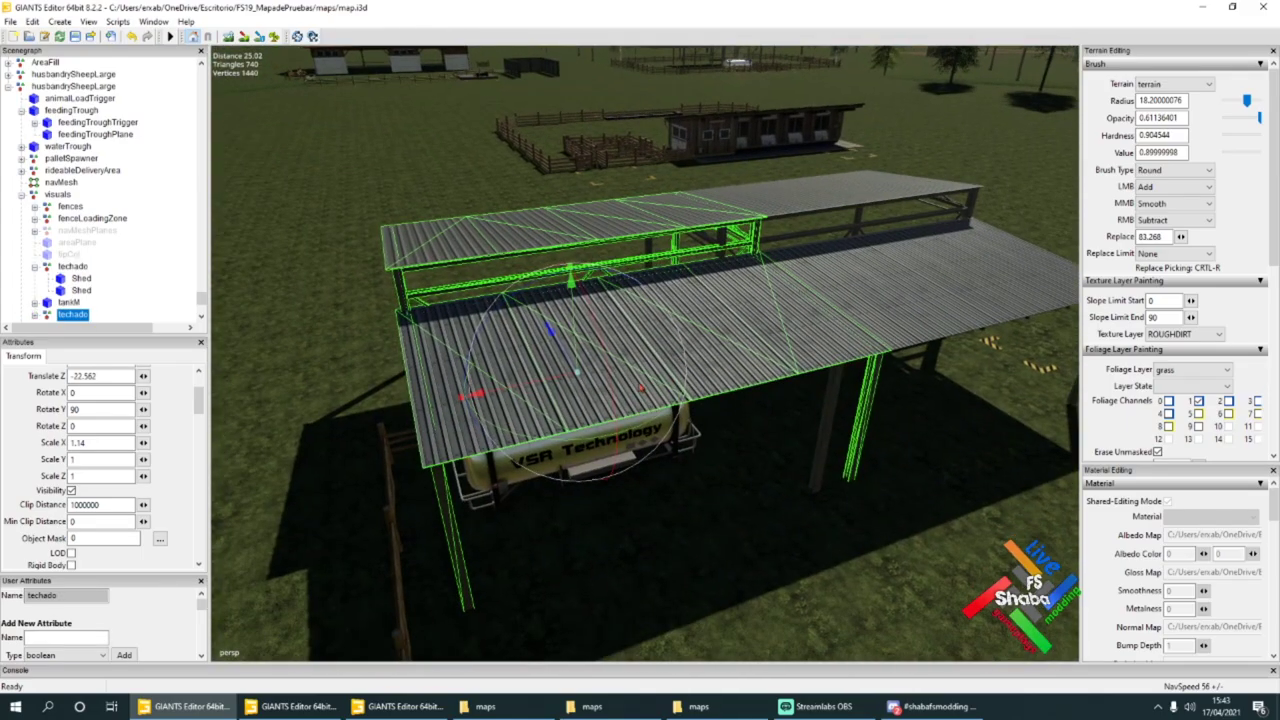
Step: Slide the copied techado group further away from the original sheds, to Translate Z about -24.47
left_click_drag(474, 394, 430, 403)
left_click_drag(522, 393, 532, 495)
scroll(612, 443, "up", 3)
scroll(612, 491, "up", 3)
scroll(532, 493, "down", 3)
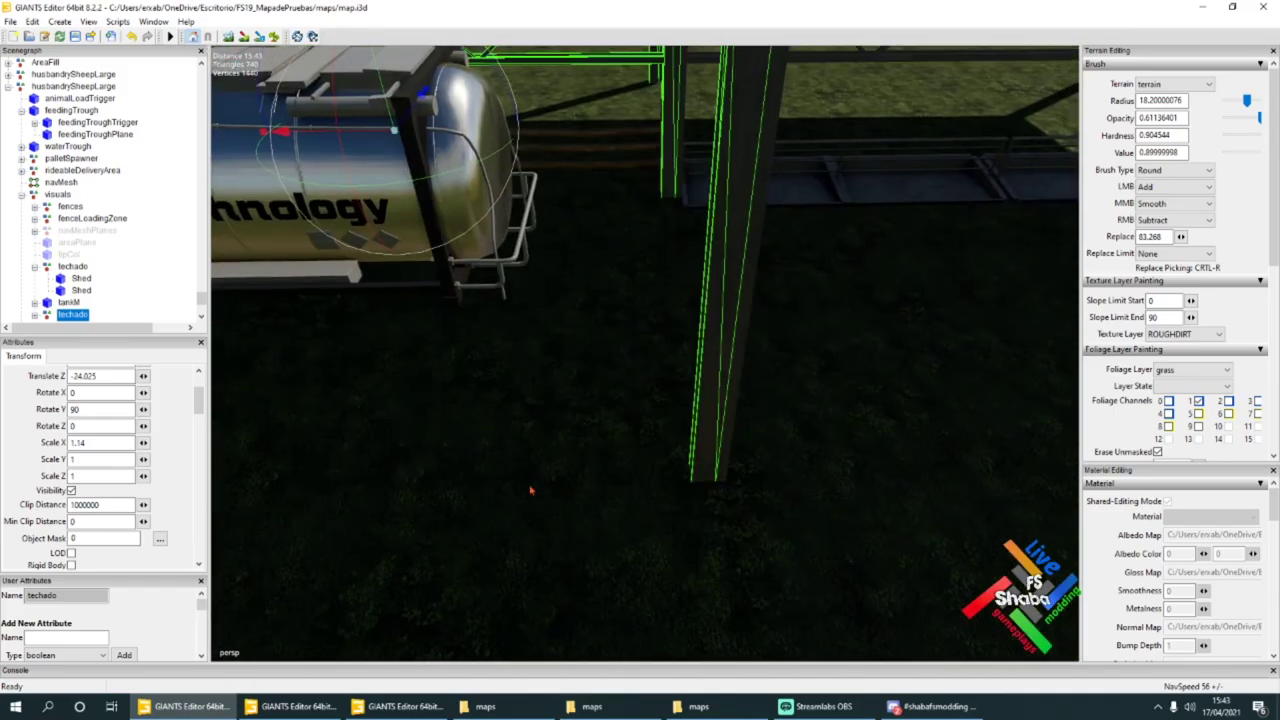
scroll(549, 395, "down", 3)
left_click_drag(600, 411, 515, 323, "alt")
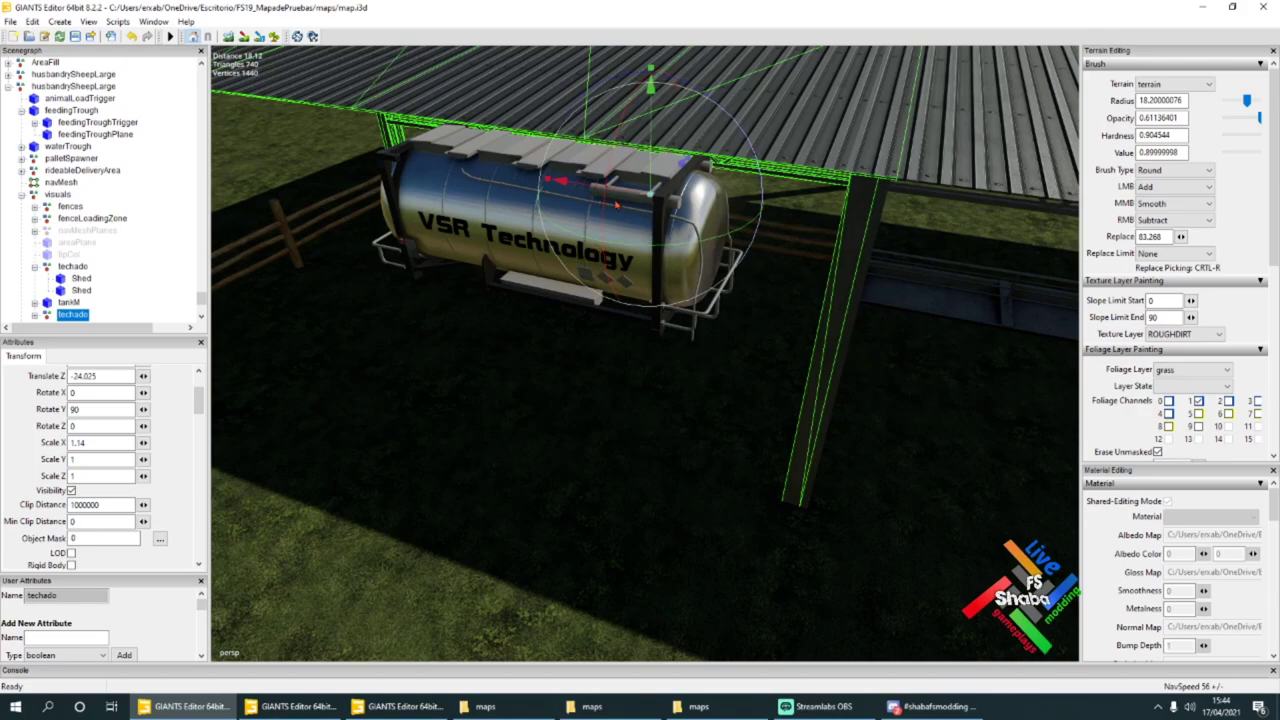
left_click_drag(622, 198, 609, 197)
left_click(673, 406)
scroll(673, 406, "down", 5)
mouse_move(673, 406)
left_mouse_down("alt")
mouse_move(743, 397)
mouse_move(611, 383)
mouse_move(680, 391)
left_mouse_up("alt")
scroll(611, 383, "up", 4)
right_click_drag(679, 392, 760, 405)
Step: Set the copied techado group's Scale X to 1.1 and move it to Translate Z about -24.26
left_click(467, 210)
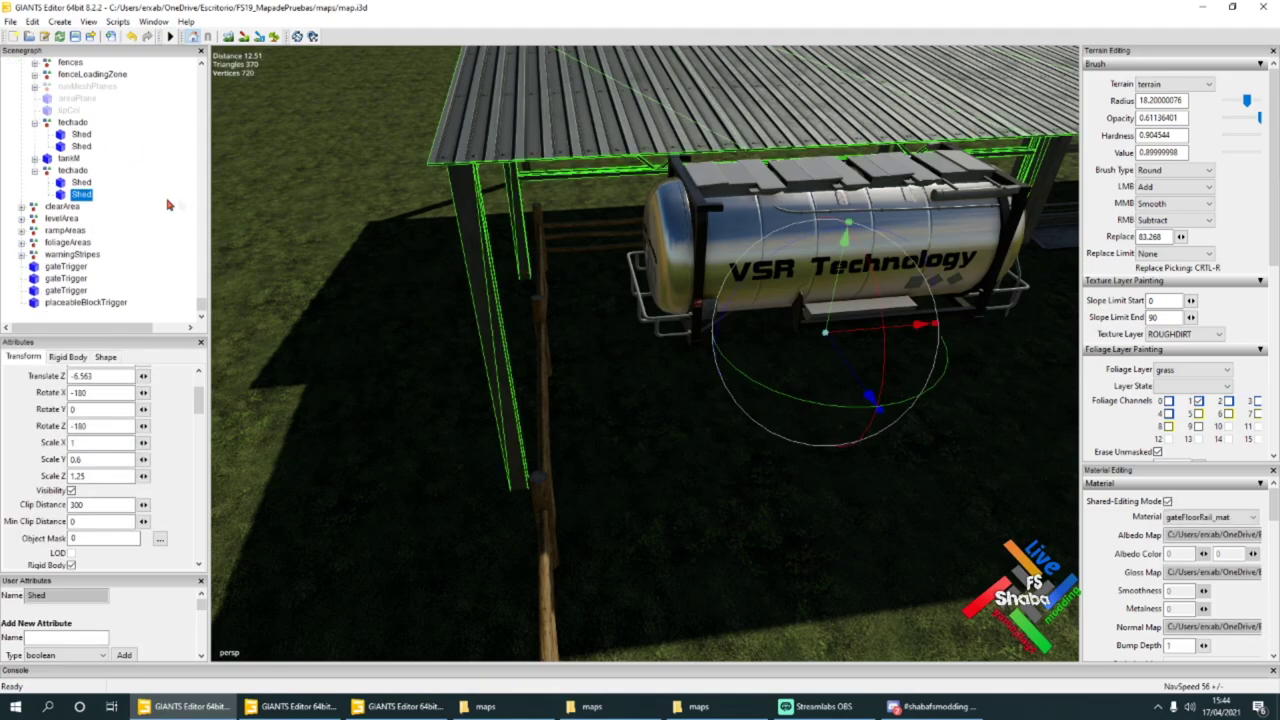
left_click(73, 171)
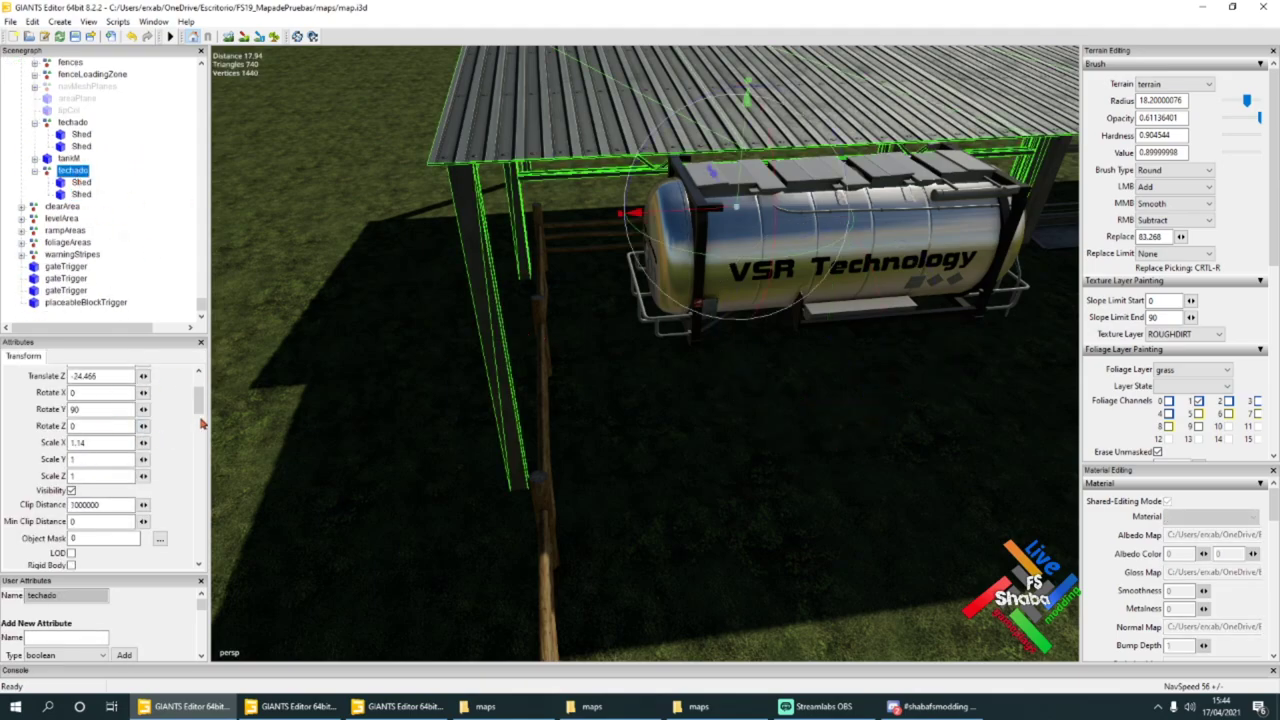
key("BackSpace")
key("Return")
right_click_drag(454, 359, 410, 355)
mouse_move(410, 355)
left_mouse_down("alt")
mouse_move(425, 345)
mouse_move(409, 341)
left_mouse_up("alt")
left_click_drag(583, 311, 636, 363)
Step: Examine how the copied roof's posts and trusses line up with the fence and the tank
scroll(543, 397, "up", 5)
scroll(634, 414, "down", 4)
scroll(622, 410, "down", 3)
scroll(634, 367, "up", 4)
scroll(636, 363, "up", 4)
right_click_drag(636, 363, 456, 420)
scroll(457, 420, "down", 3)
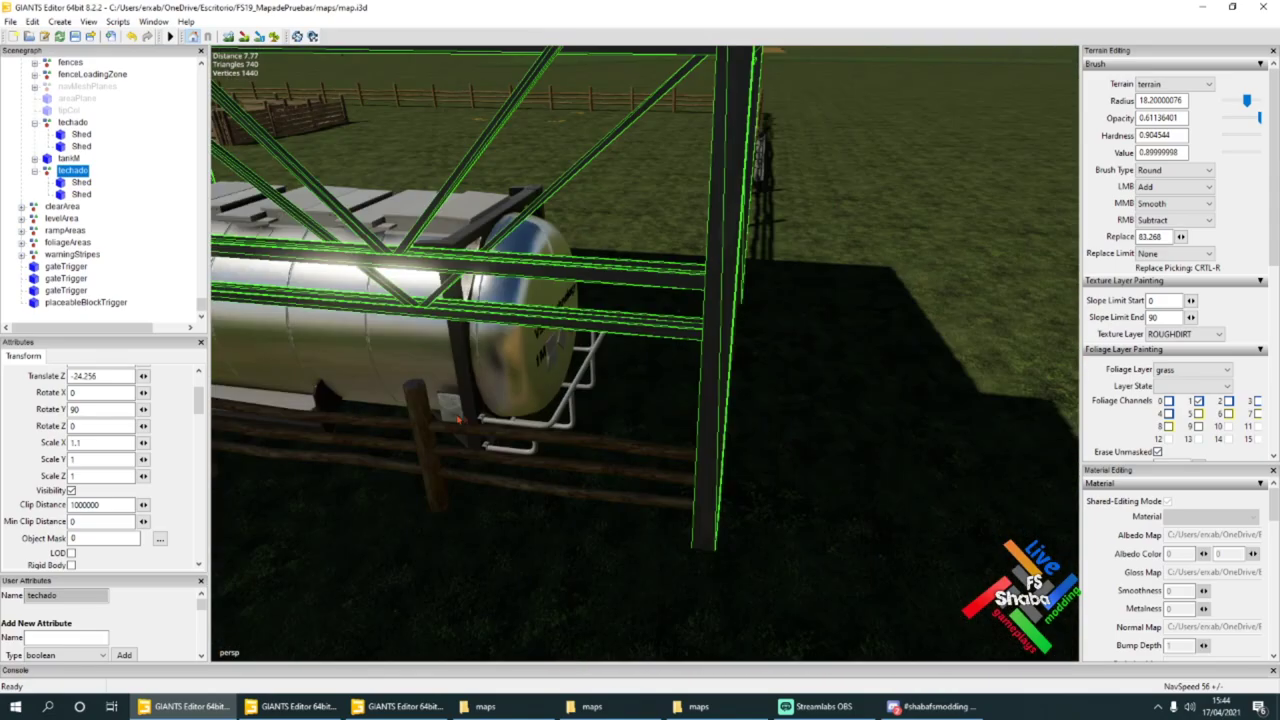
left_click(590, 444)
left_click(618, 450)
right_click_drag(618, 450, 517, 421)
scroll(512, 430, "down", 3)
left_click_drag(517, 421, 650, 451, "alt")
scroll(728, 455, "down", 3)
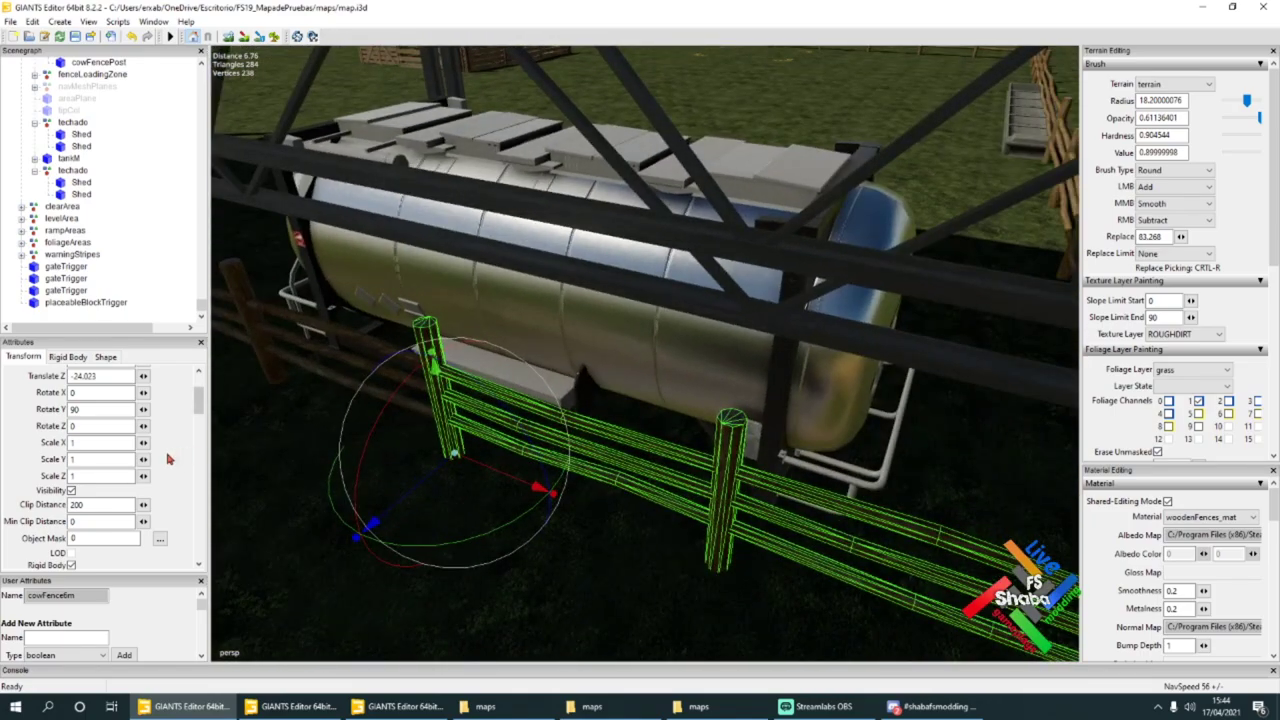
Step: Set the copied techado group's Scale X to 1 and move it to Translate Z about -23.70
left_click(74, 169)
key("BackSpace")
key("BackSpace")
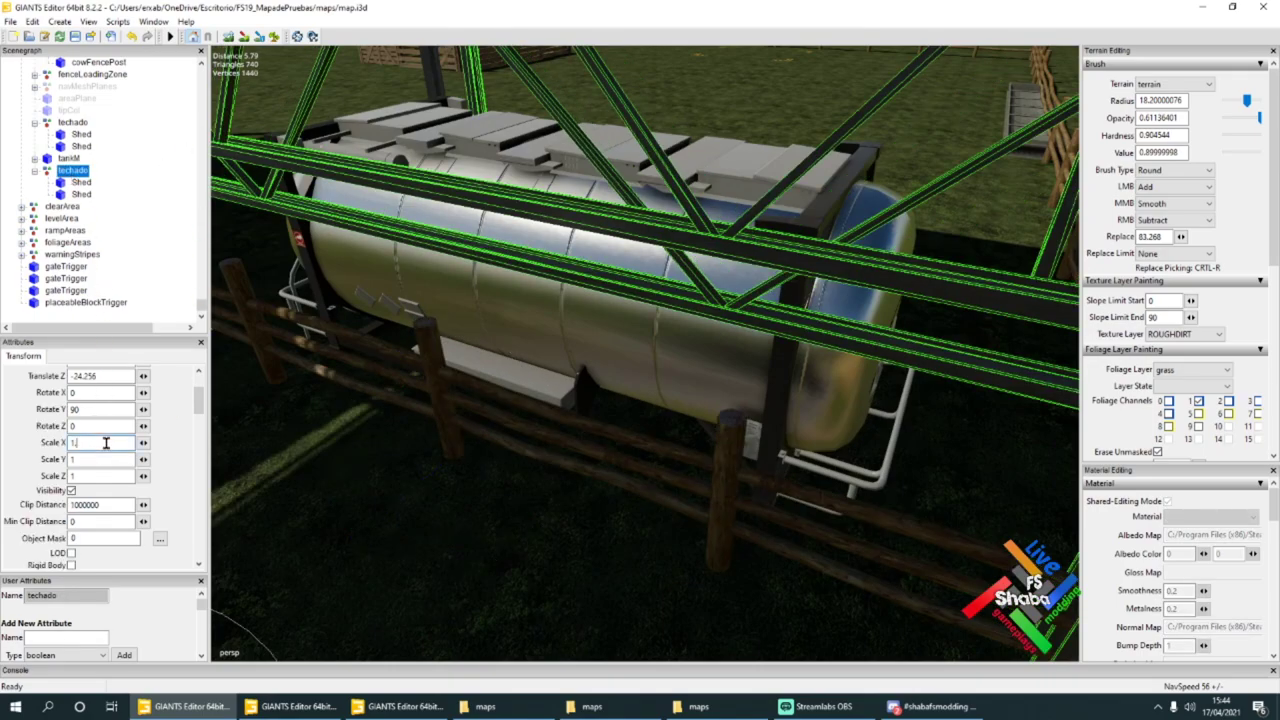
scroll(440, 390, "down", 3)
left_click_drag(440, 390, 527, 391, "alt")
scroll(617, 421, "down", 2)
mouse_move(617, 421)
left_mouse_down("alt")
mouse_move(674, 422)
mouse_move(612, 396)
left_mouse_up("alt")
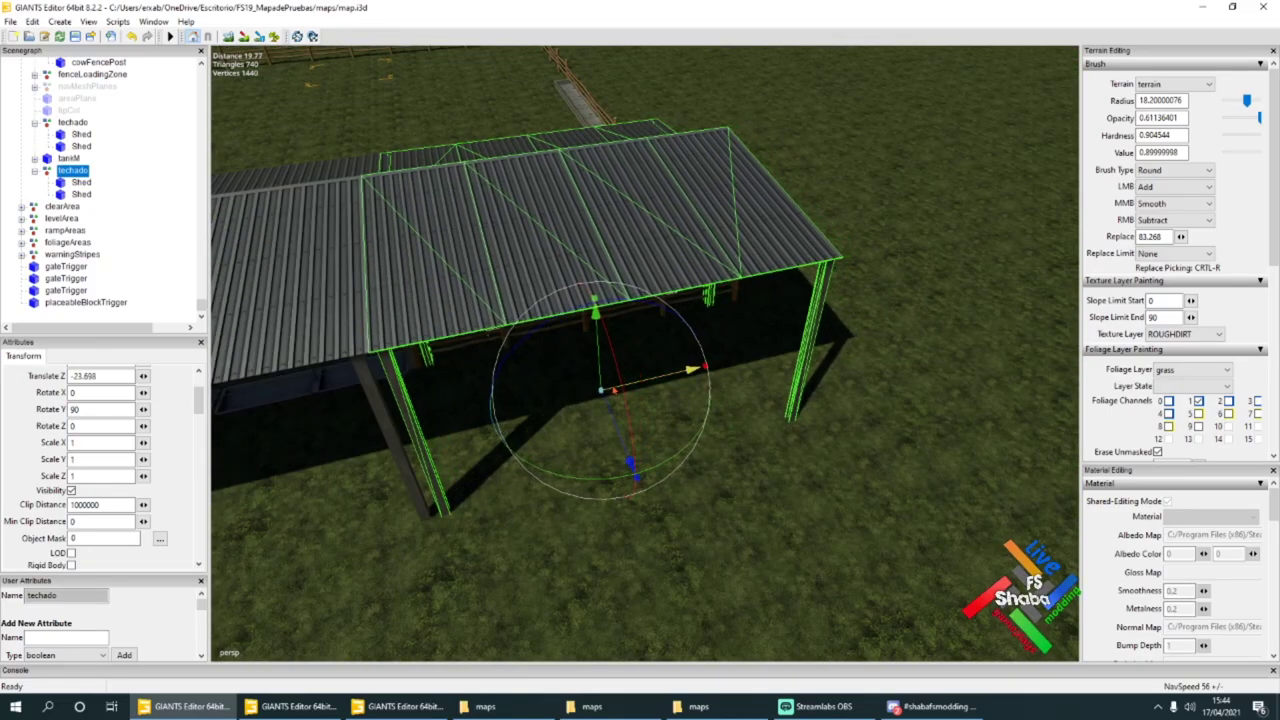
Step: Widen the copied techado group to Scale X 1.075 so its end post reaches the pen's corner
left_click(829, 480)
left_click_drag(829, 480, 810, 436, "alt")
scroll(808, 435, "up", 4)
right_click_drag(808, 435, 829, 428)
left_click_drag(829, 428, 671, 469, "alt")
scroll(660, 467, "down", 4)
scroll(638, 471, "up", 2)
right_click_drag(671, 470, 688, 414)
left_click(690, 414)
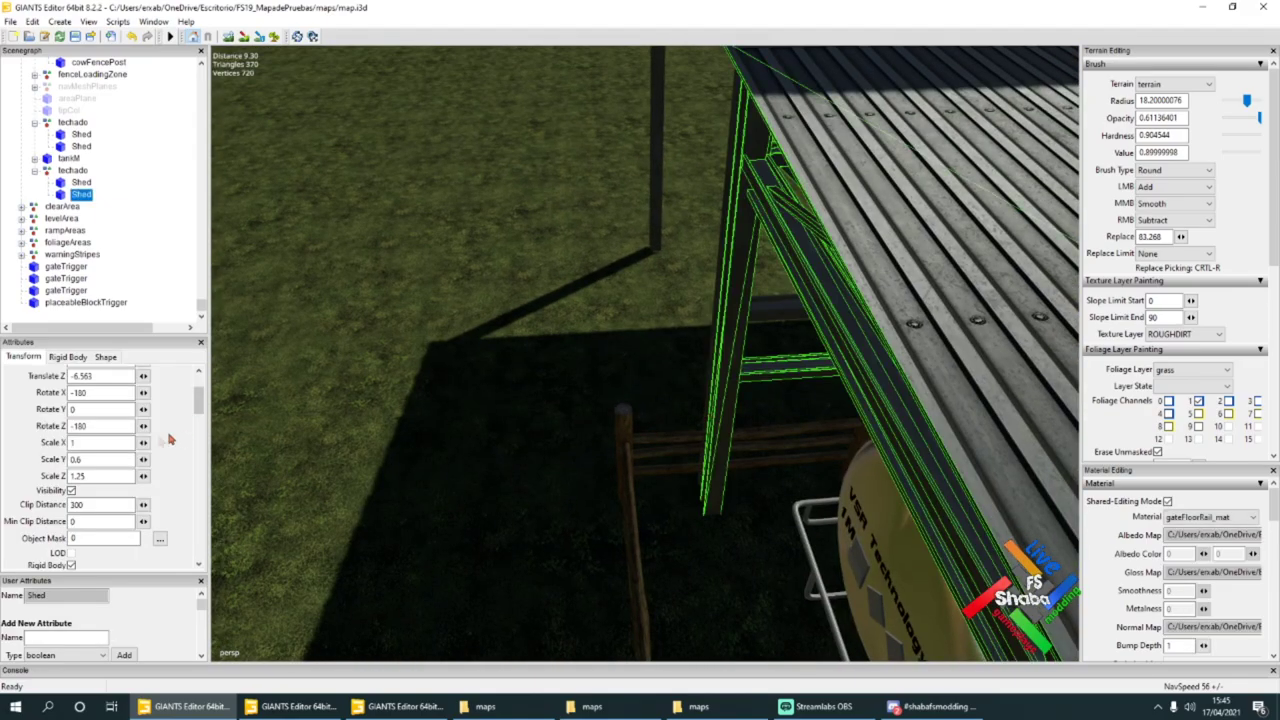
left_click(72, 171)
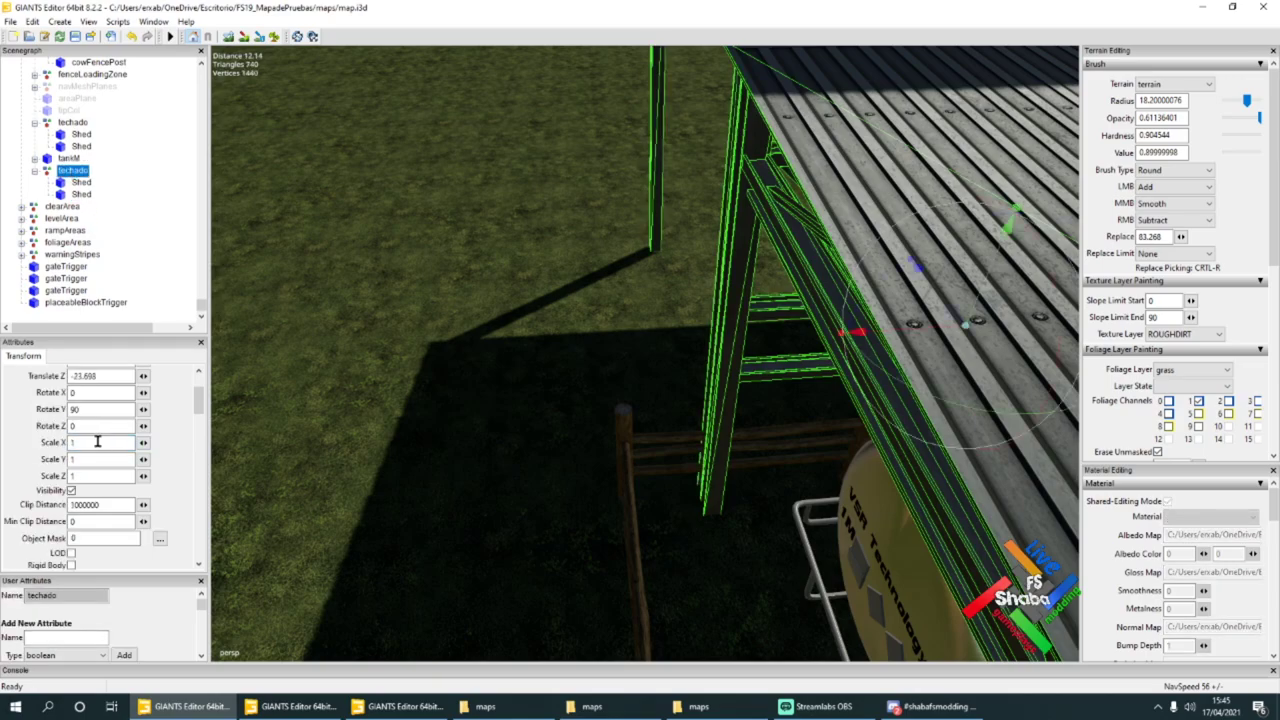
type("5")
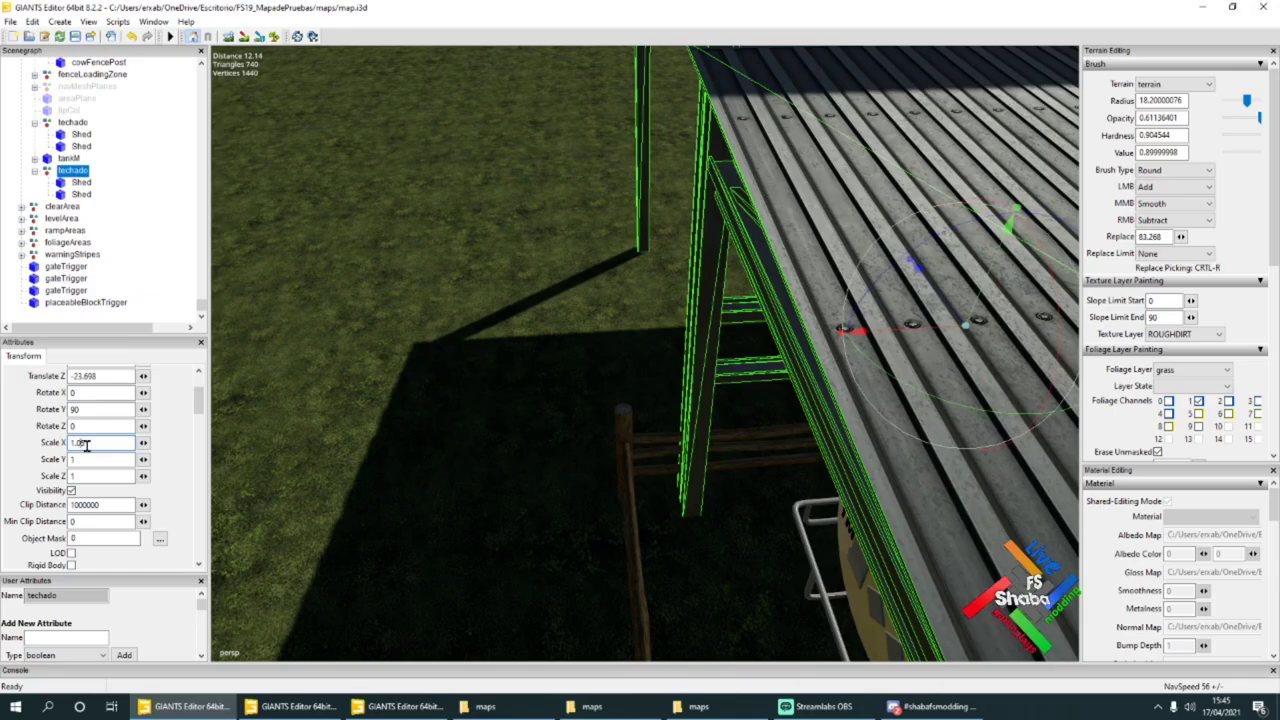
type("7")
Step: Align the copied roof's edge with the original sheds at Translate Z about -24.14, and deselect it
left_click_drag(873, 335, 851, 335)
scroll(740, 414, "down", 5)
left_click_drag(560, 440, 346, 543, "alt")
scroll(846, 440, "up", 3)
left_click_drag(846, 440, 702, 437, "alt")
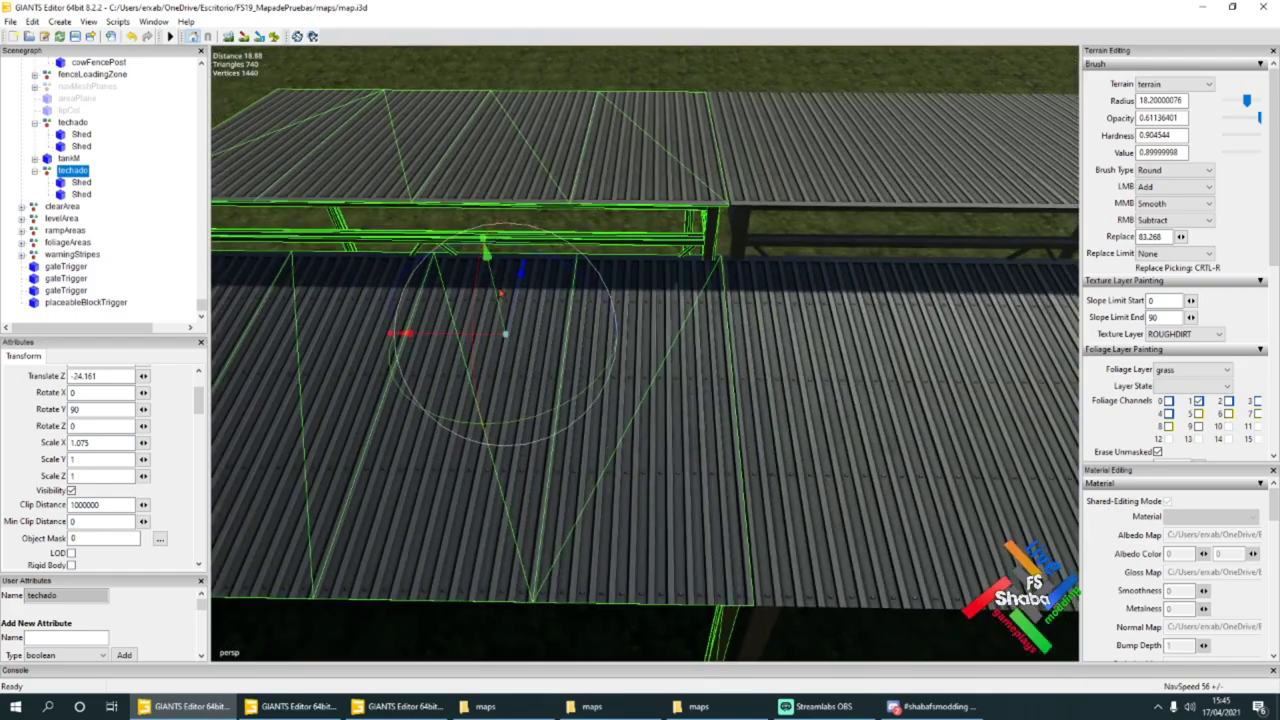
left_click_drag(490, 337, 490, 340)
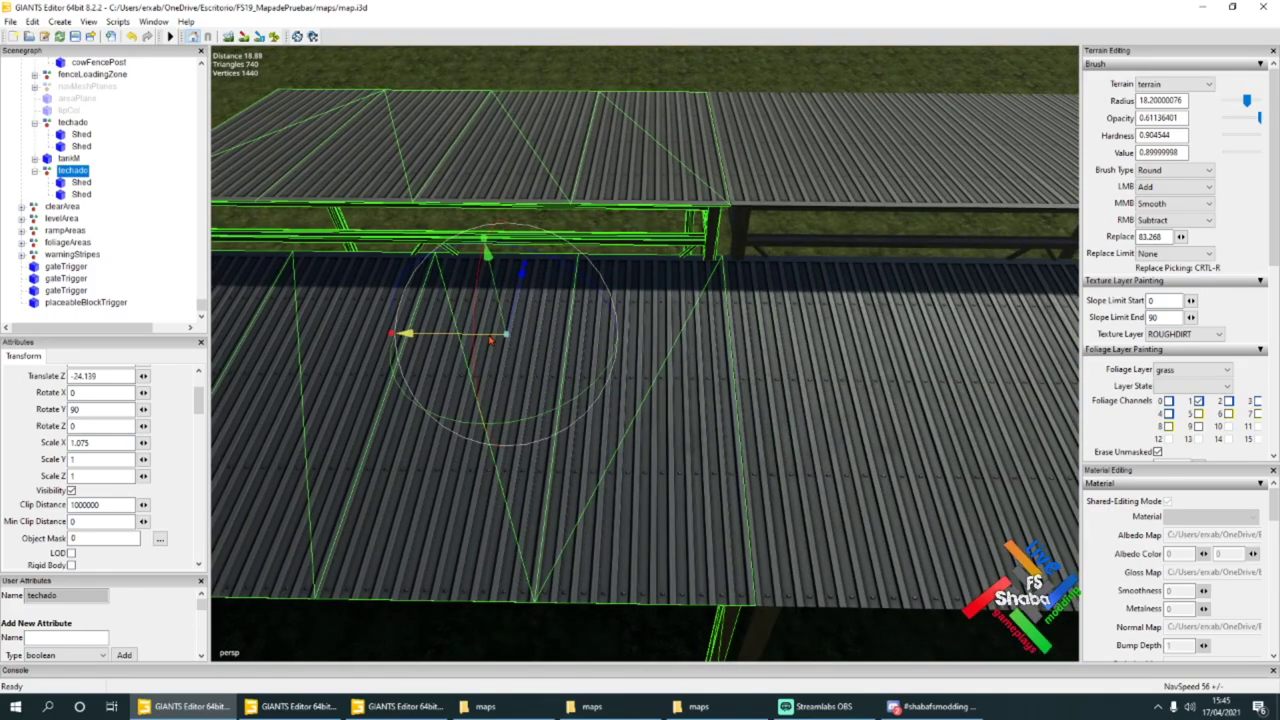
left_click(645, 72)
Step: Inspect the extended roof, its posts and the tank beneath it from several sides
left_click_drag(250, 190, 678, 181, "alt")
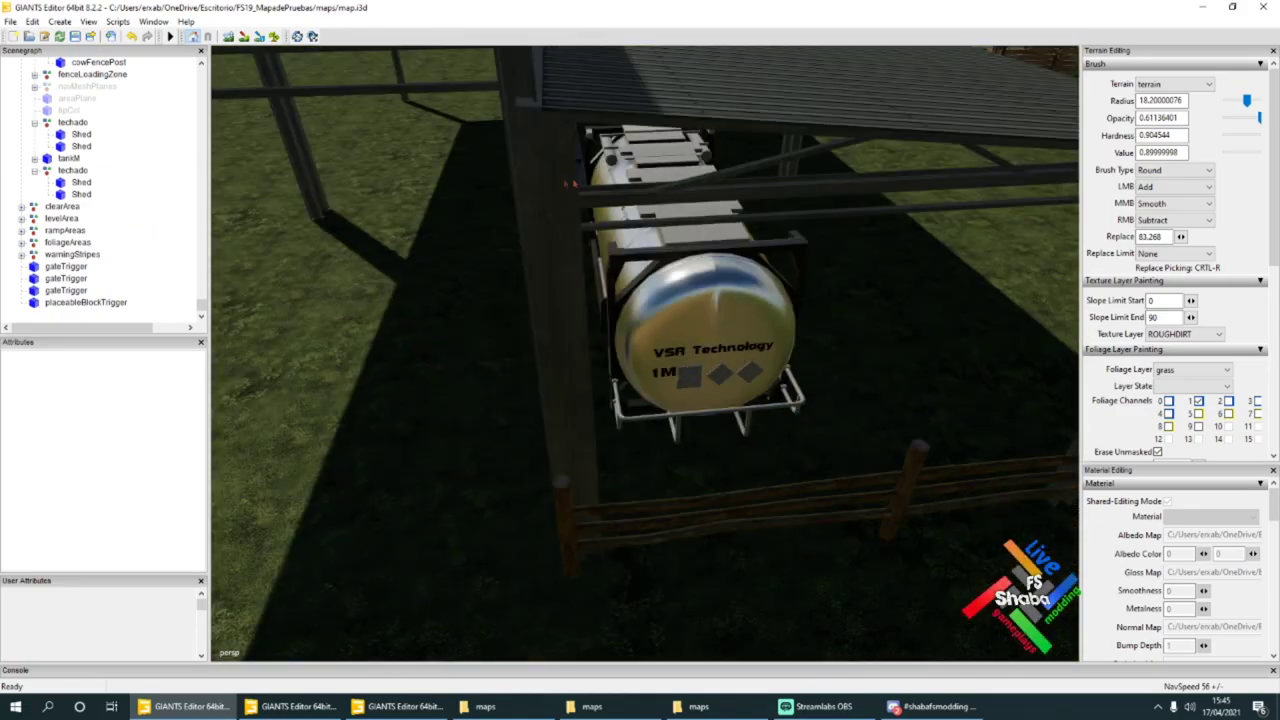
scroll(568, 184, "down", 10)
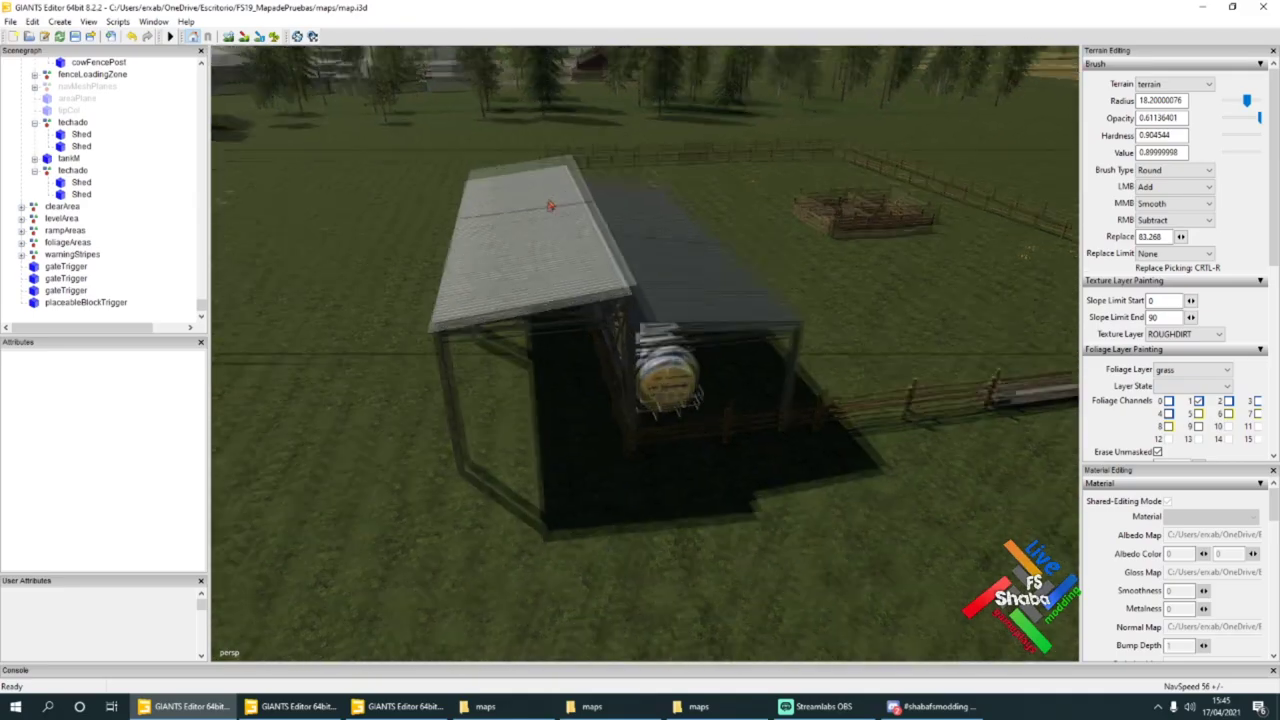
scroll(545, 210, "up", 5)
left_click_drag(540, 214, 430, 193, "alt")
scroll(430, 193, "up", 5)
scroll(418, 192, "down", 4)
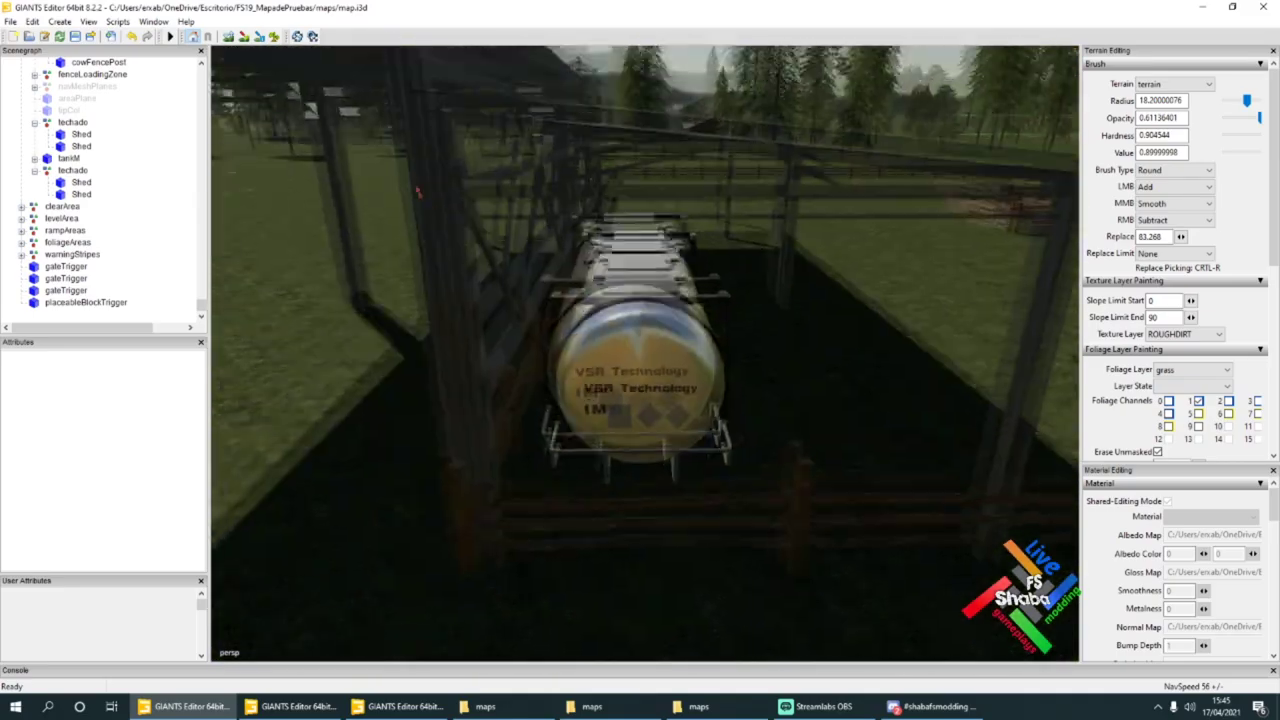
right_click_drag(418, 192, 727, 182)
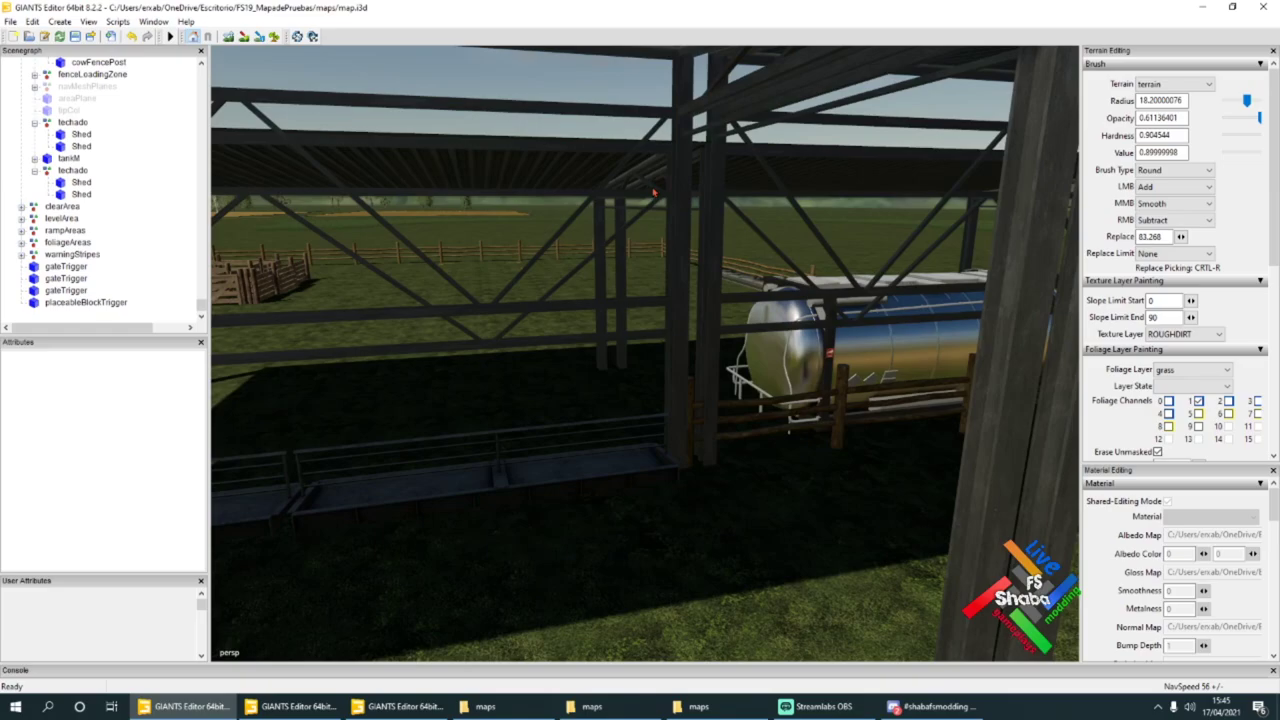
scroll(653, 192, "down", 8)
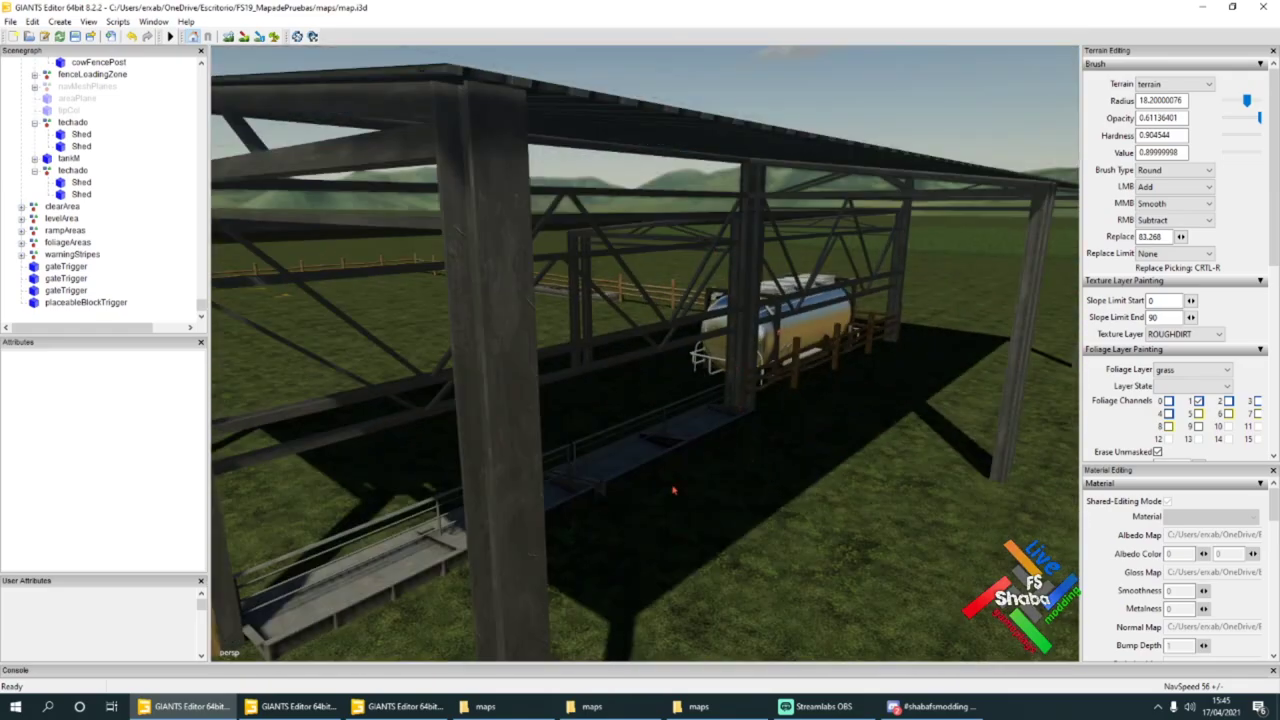
right_click_drag(674, 490, 792, 430)
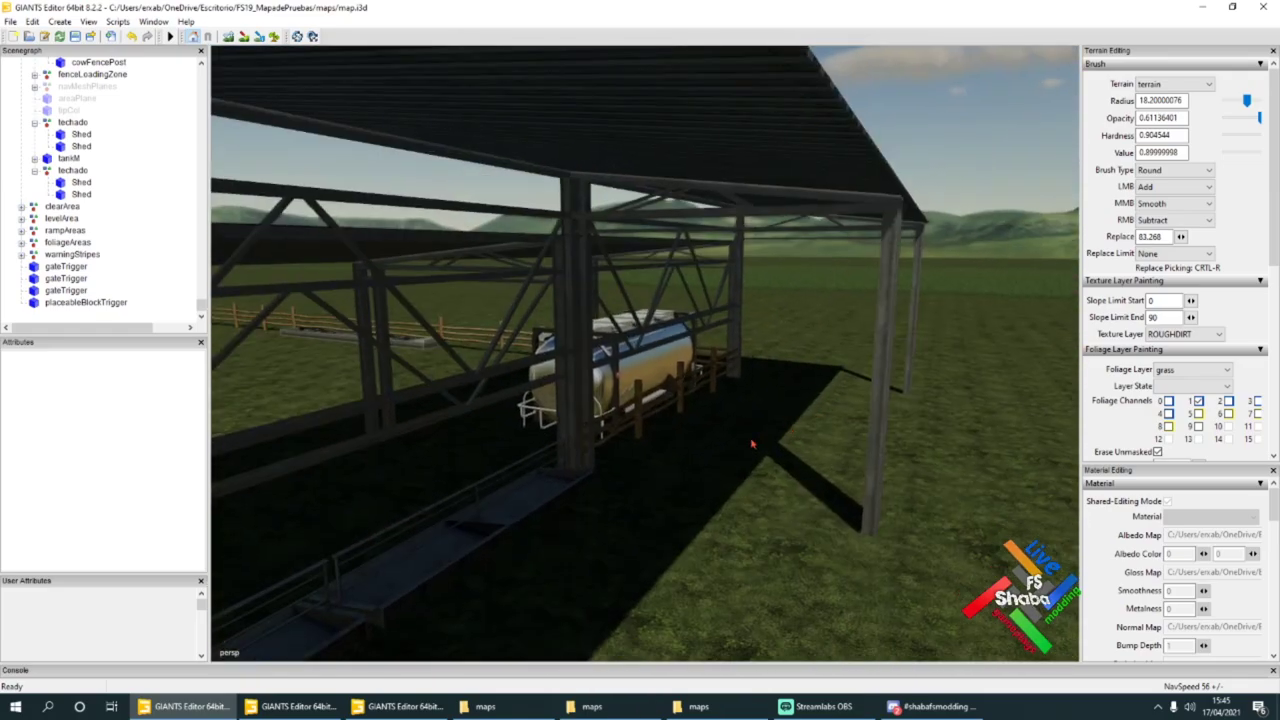
Step: Turn the tankM end for end so that Rotate X, Y and Z are all 0
scroll(755, 445, "up", 3)
left_click(634, 380)
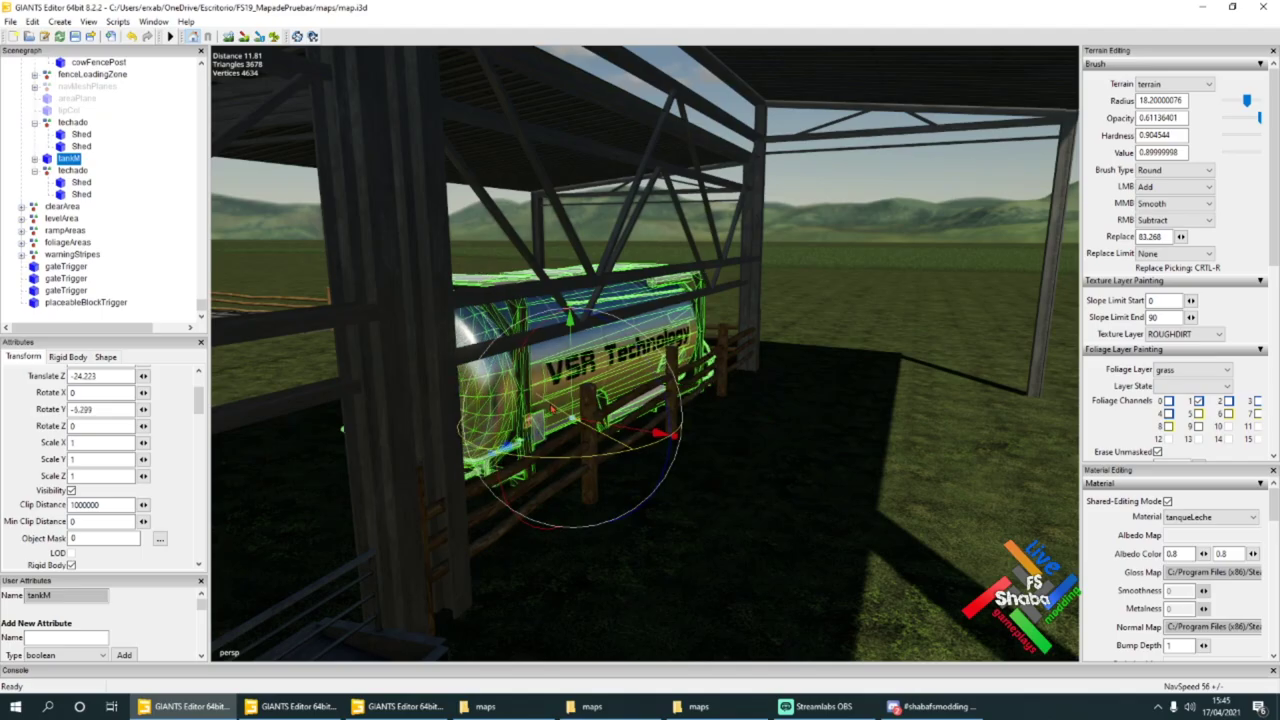
mouse_move(575, 417)
left_mouse_down("alt")
mouse_move(680, 394)
mouse_move(560, 440)
mouse_move(573, 415)
left_mouse_up("alt")
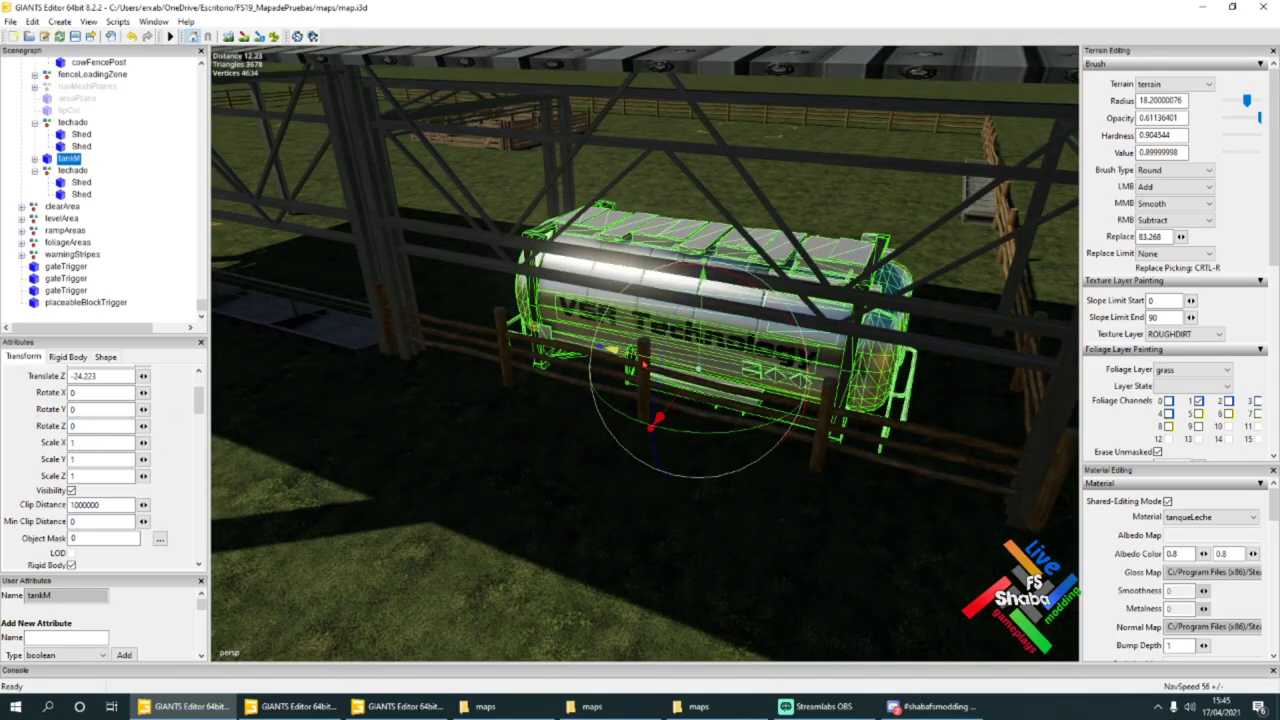
Step: Move the tankM clear of the fence and posts under the new roof, at Translate Z about -24.68
left_click_drag(657, 418, 600, 408)
left_click_drag(587, 465, 574, 466, "alt")
left_click_drag(618, 330, 710, 361)
left_click_drag(740, 408, 667, 408, "alt")
scroll(871, 403, "up", 4)
scroll(644, 353, "down", 5)
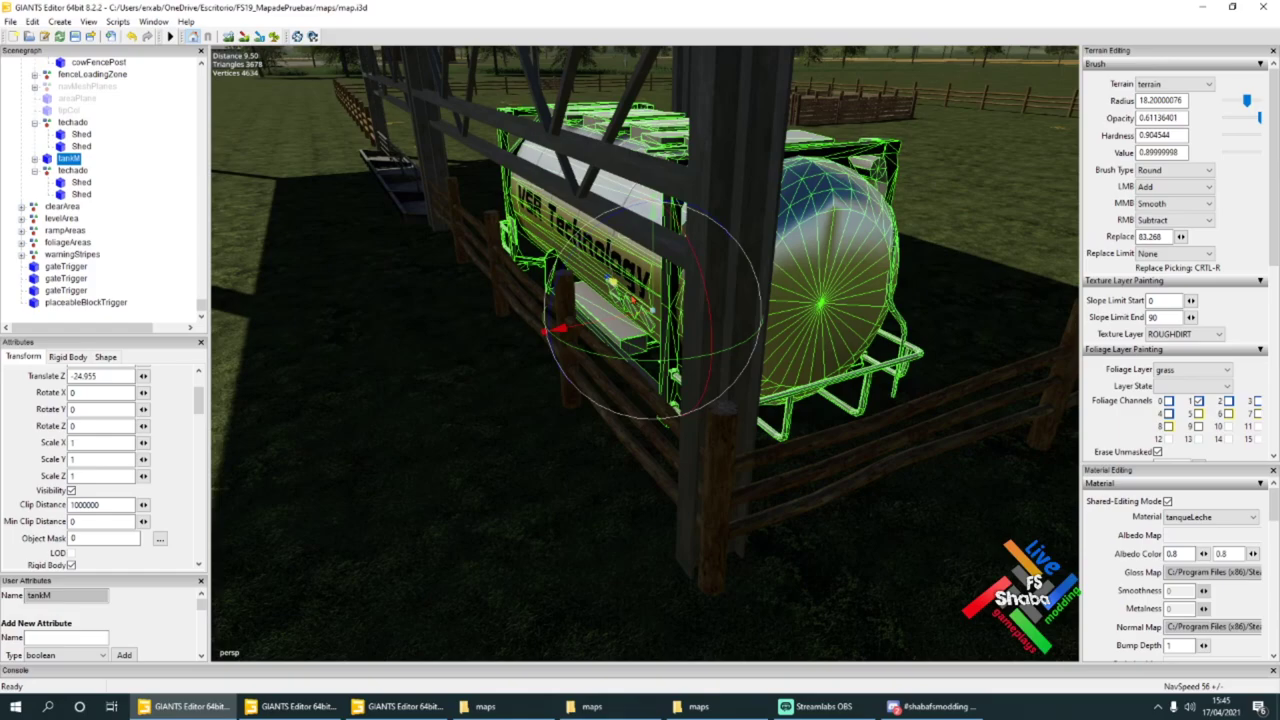
left_click_drag(632, 300, 619, 289)
left_click_drag(690, 445, 765, 435, "alt")
scroll(631, 463, "down", 5)
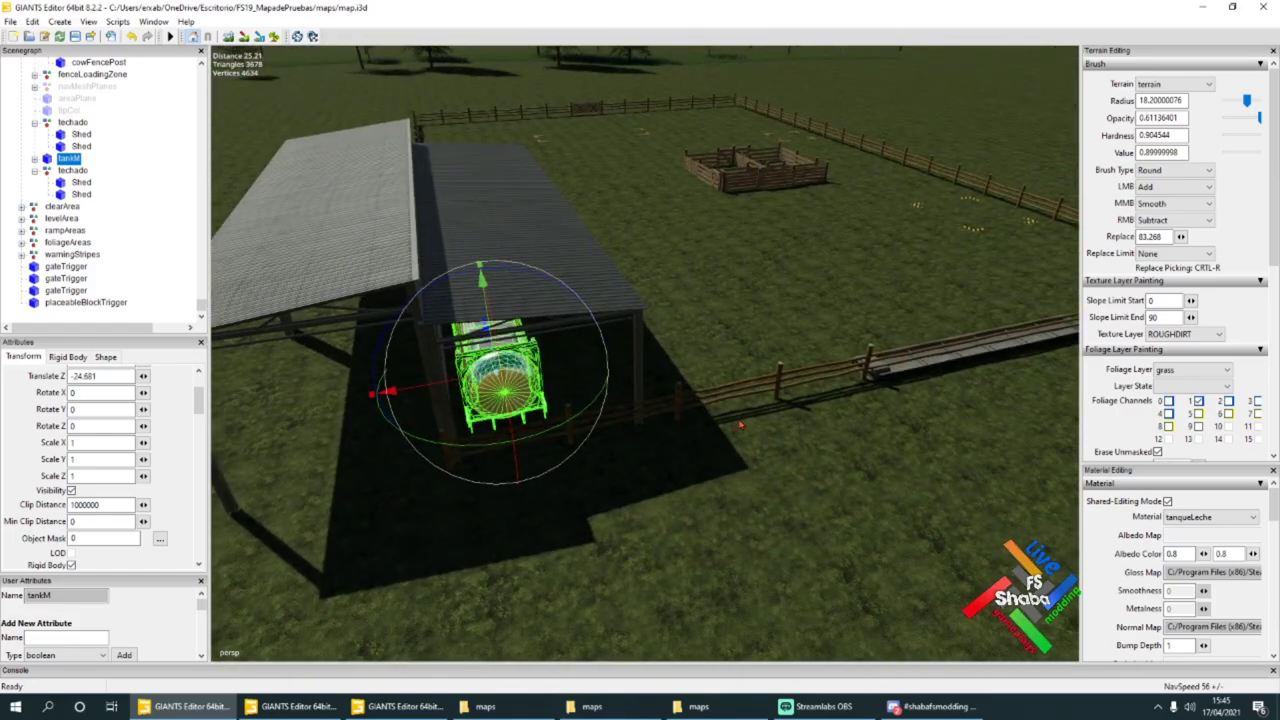
Step: Collapse both techado groups of the second husbandrySheepLarge in the scene hierarchy
scroll(741, 425, "up", 3)
left_click_drag(741, 425, 594, 391, "alt")
scroll(594, 392, "down", 4)
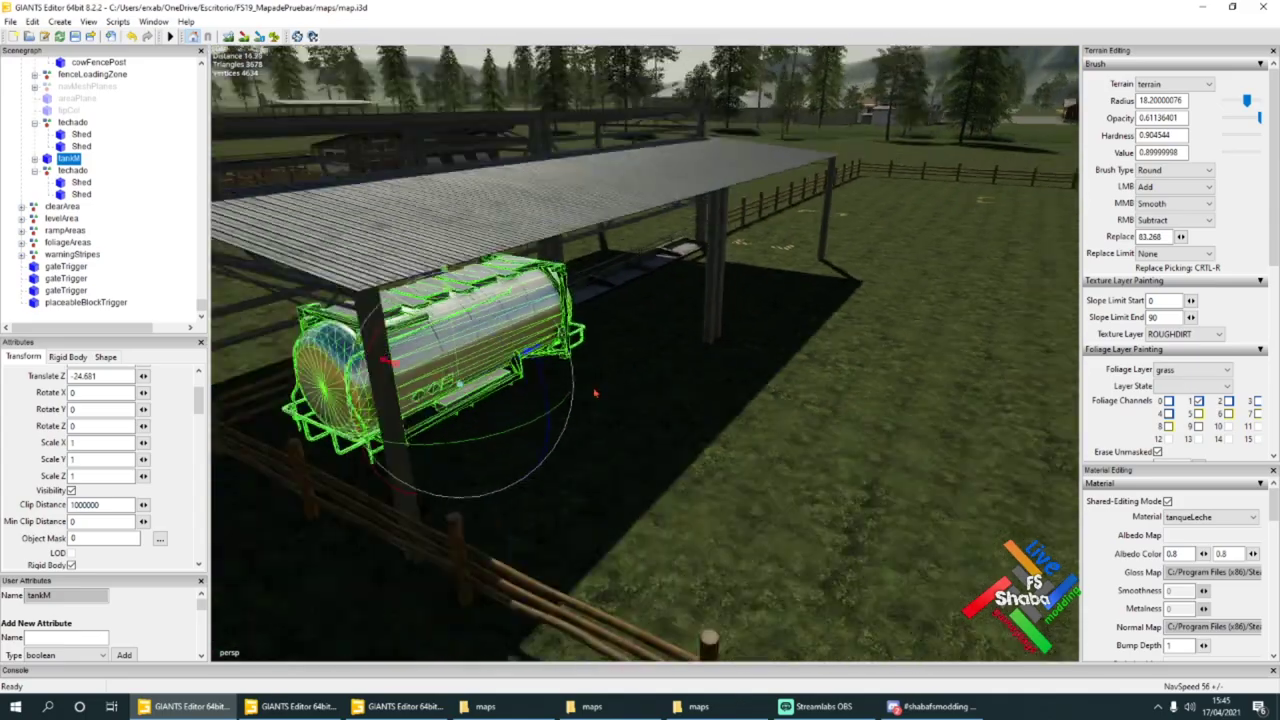
scroll(634, 395, "down", 5)
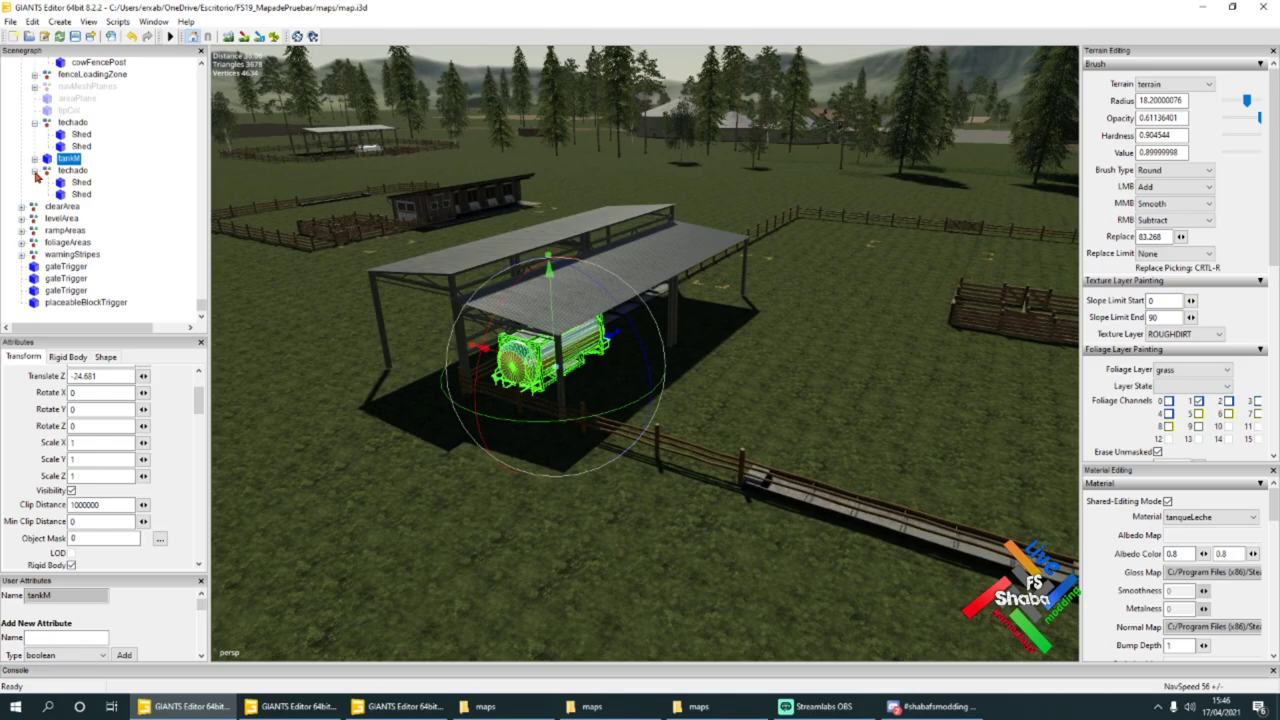
left_click(35, 171)
left_click(33, 153)
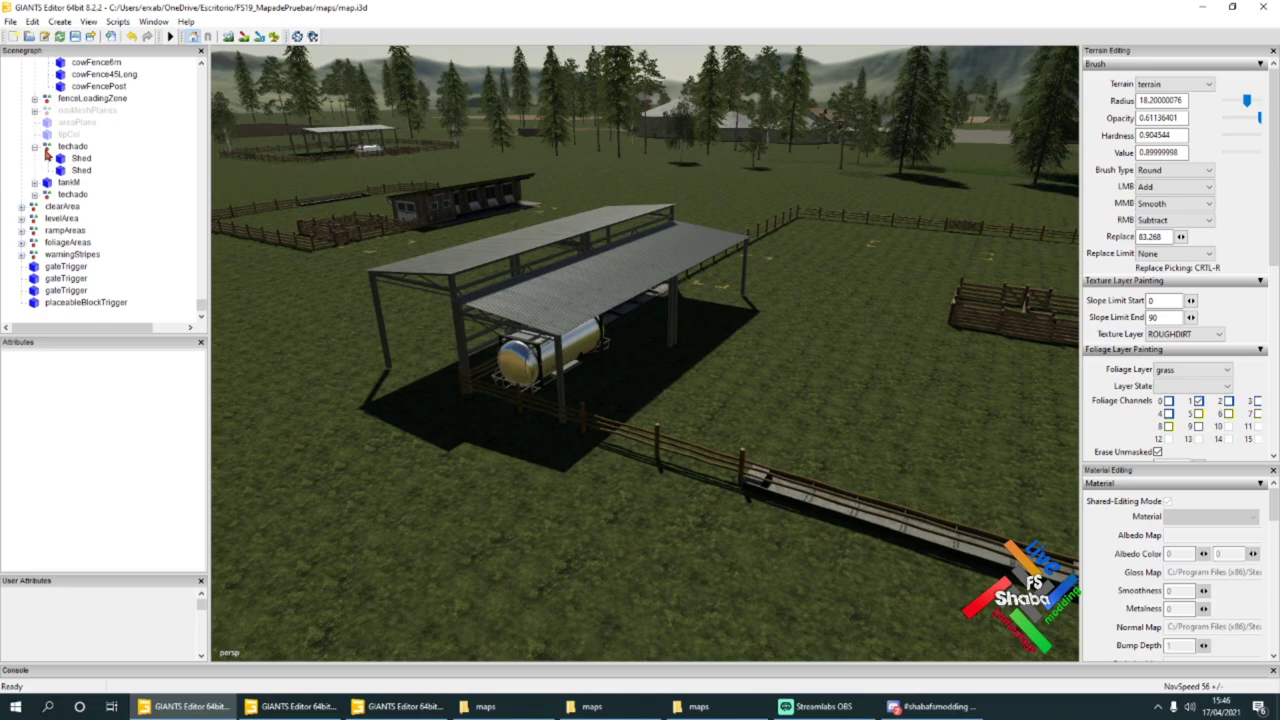
left_click(35, 148)
Step: Survey the whole sheep pen with its extended roof, fences and troughs from different sides
left_click_drag(674, 317, 708, 322, "alt")
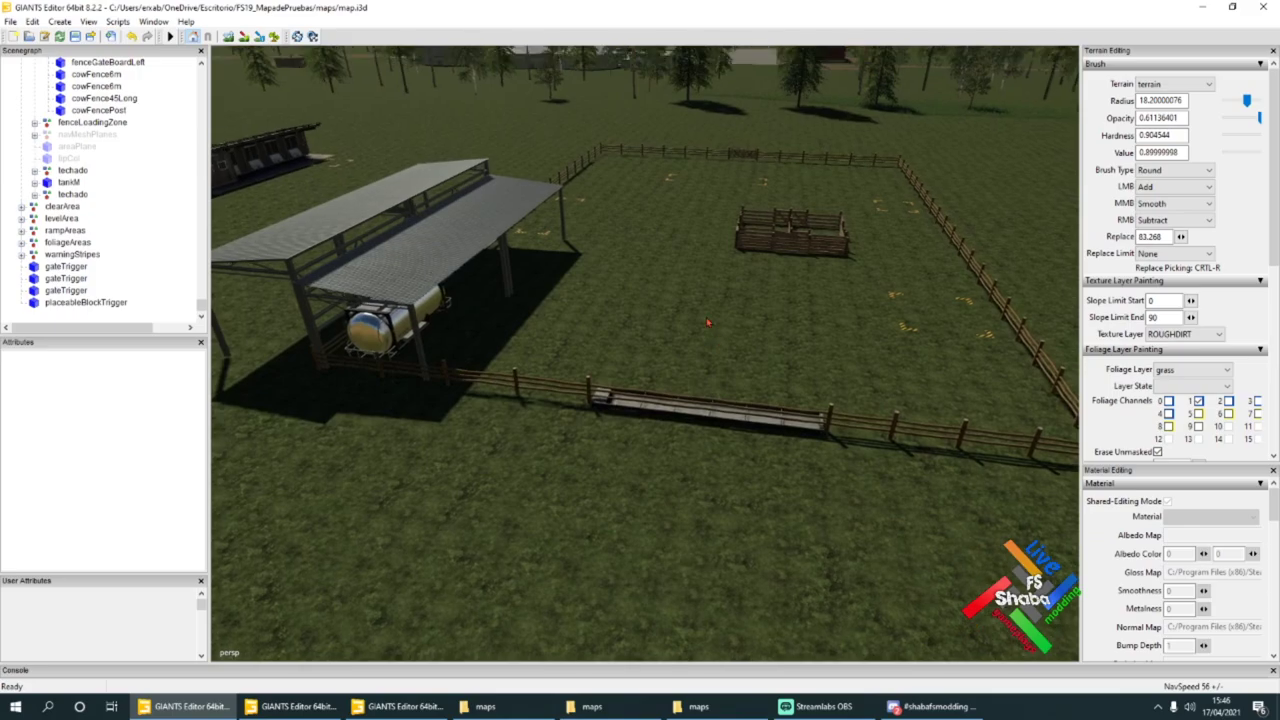
left_click_drag(708, 322, 799, 337, "alt")
scroll(799, 337, "up", 4)
middle_click_drag(800, 337, 607, 385)
scroll(606, 385, "down", 3)
left_click_drag(606, 385, 520, 352, "alt")
scroll(647, 385, "up", 3)
scroll(647, 385, "up", 3)
scroll(596, 352, "up", 2)
scroll(195, 150, "down", 10)
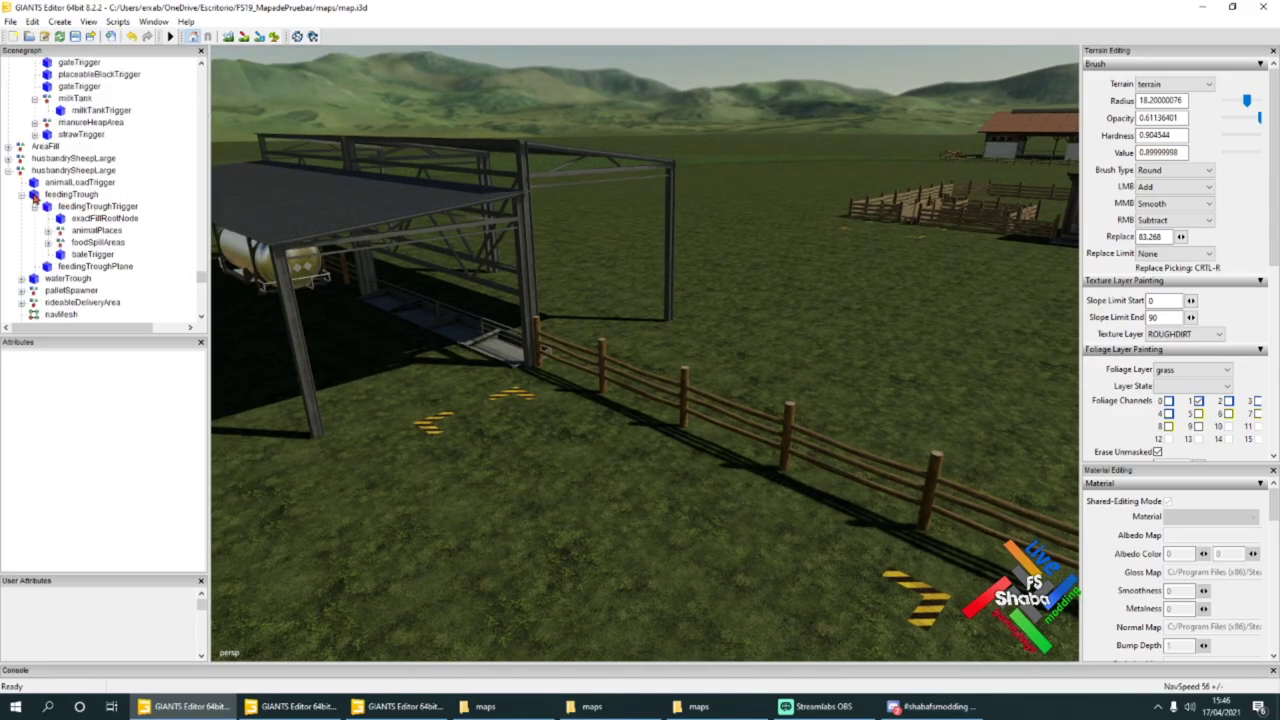
Step: Collapse the feedingTrough object, and locate the waterTrough and palletSpawner of the second husbandrySheepLarge on the map
left_click(22, 195)
left_click(68, 206)
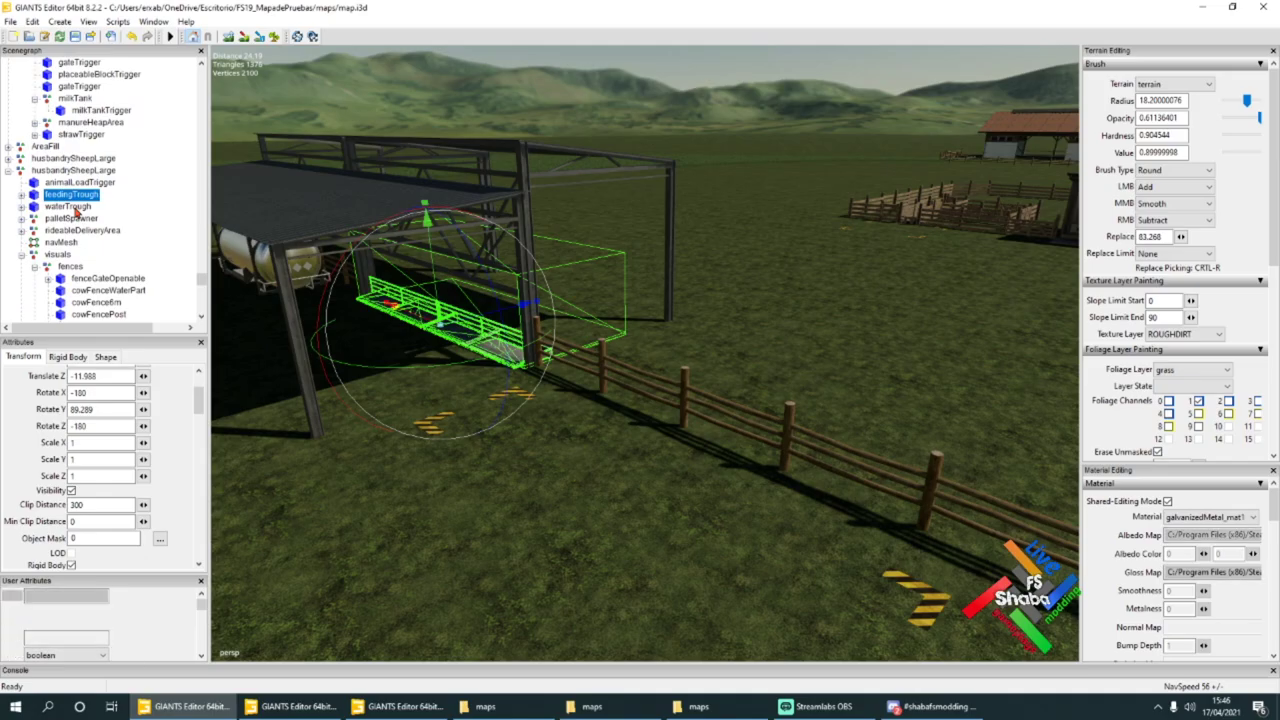
scroll(415, 313, "down", 3)
scroll(415, 313, "down", 3)
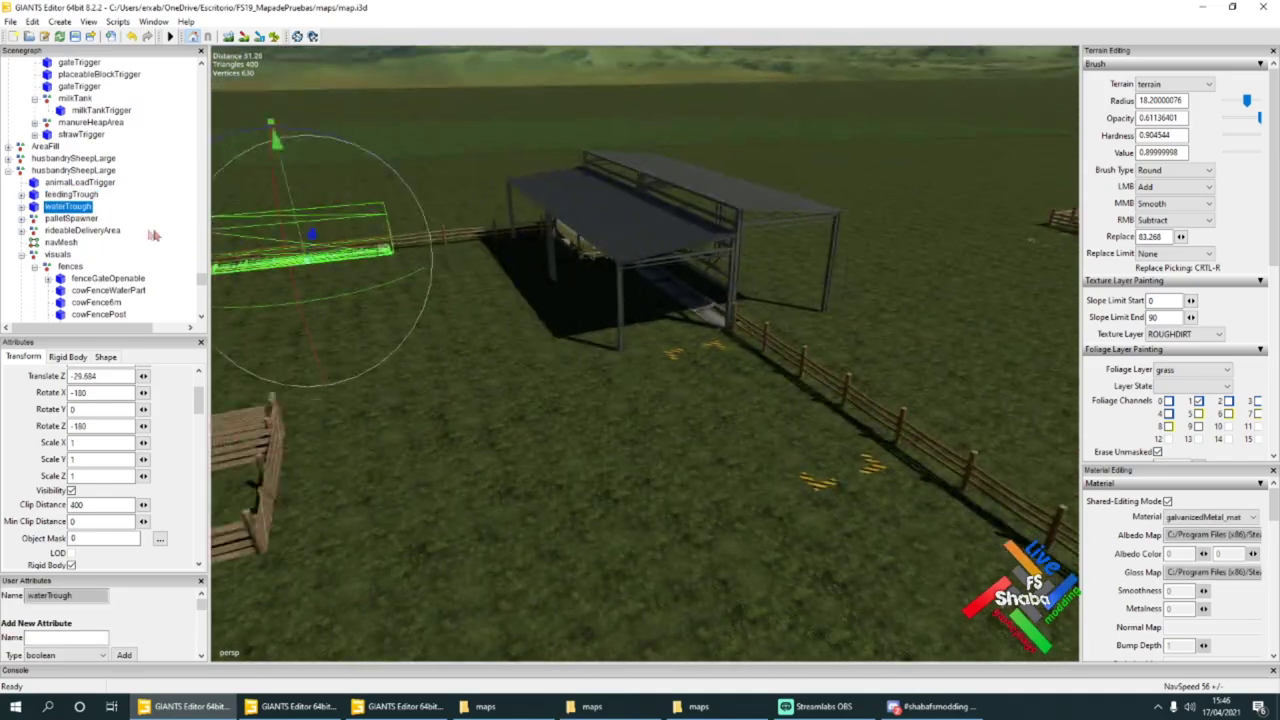
double_click(75, 218)
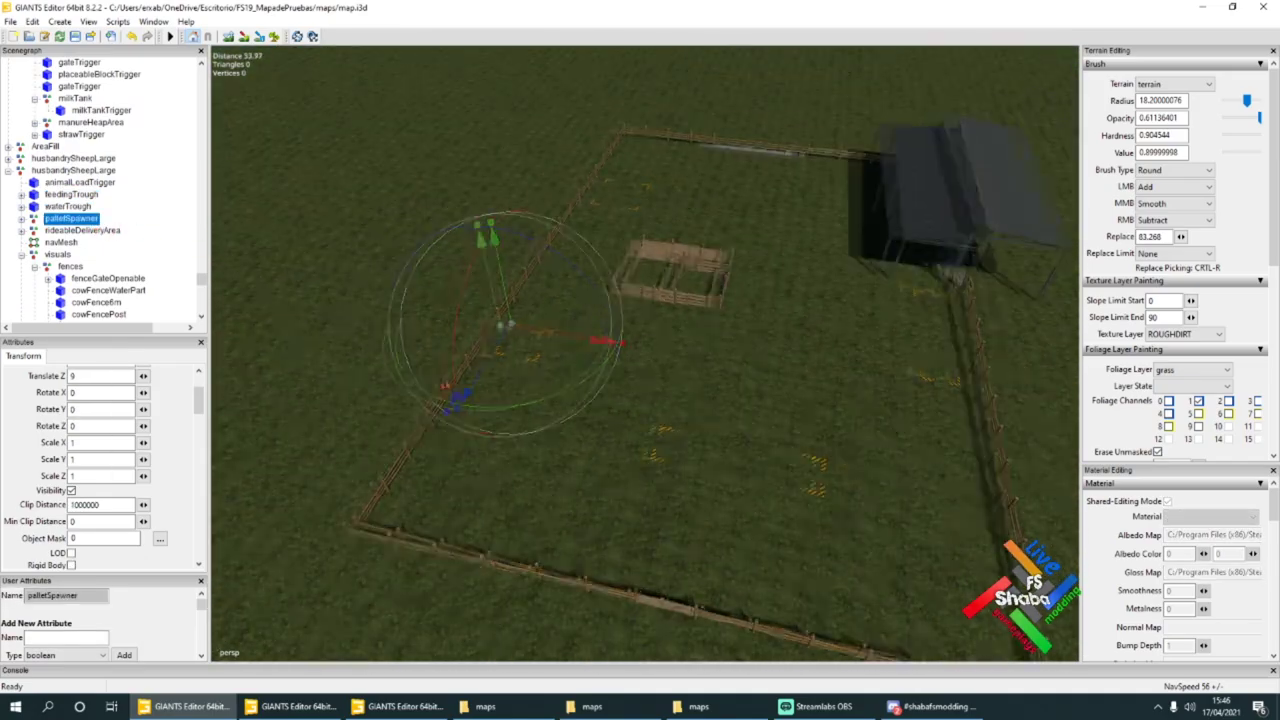
Step: Examine the palletSpawner's surroundings and the fence section between the roofed tank and the water trough
left_click_drag(447, 386, 690, 266, "alt")
scroll(554, 304, "up", 8)
scroll(545, 330, "down", 8)
right_click_drag(690, 266, 473, 307)
scroll(602, 328, "down", 3)
right_click(600, 325)
left_click(799, 339)
left_click_drag(799, 339, 718, 327, "alt")
scroll(870, 342, "up", 4)
left_click(722, 444)
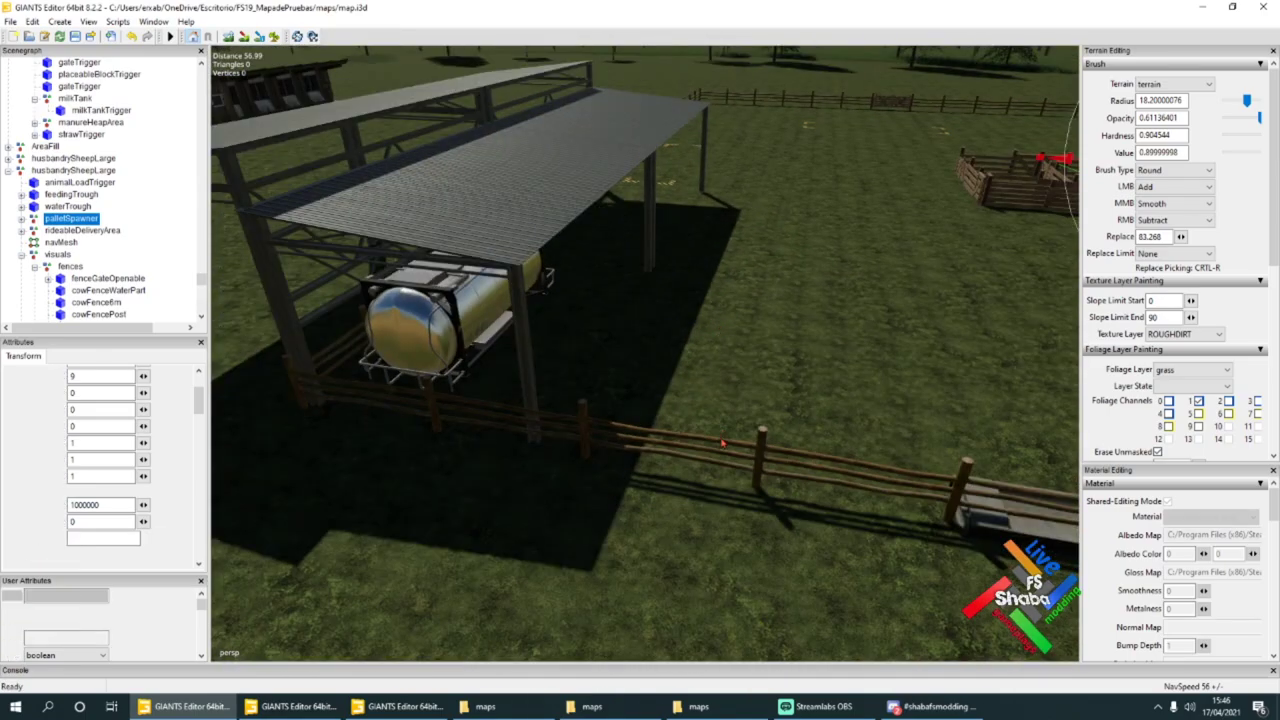
Step: Move the fenceLoadingZone group from the pen's interior towards the tank shed, to about X 8.2, Z -17.1
left_click_drag(722, 444, 747, 434, "alt")
scroll(747, 434, "down", 3)
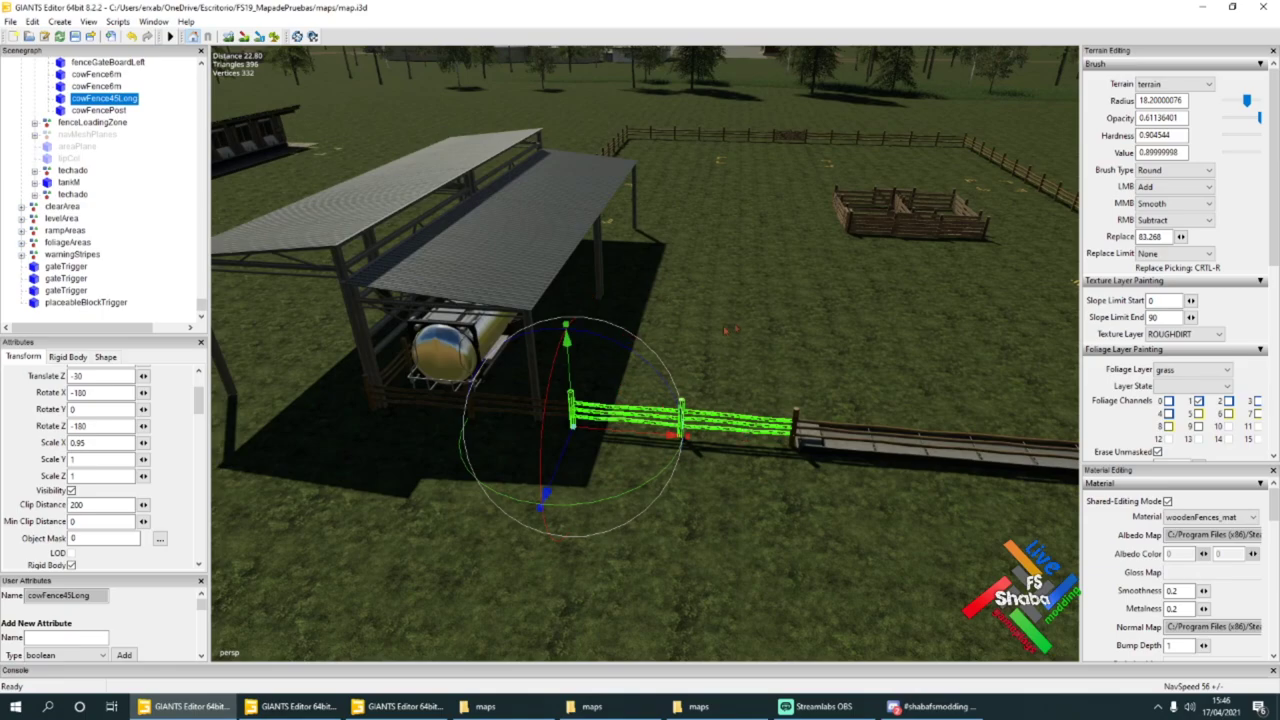
left_click_drag(701, 263, 759, 192, "alt")
scroll(759, 192, "down", 4)
left_click(759, 192)
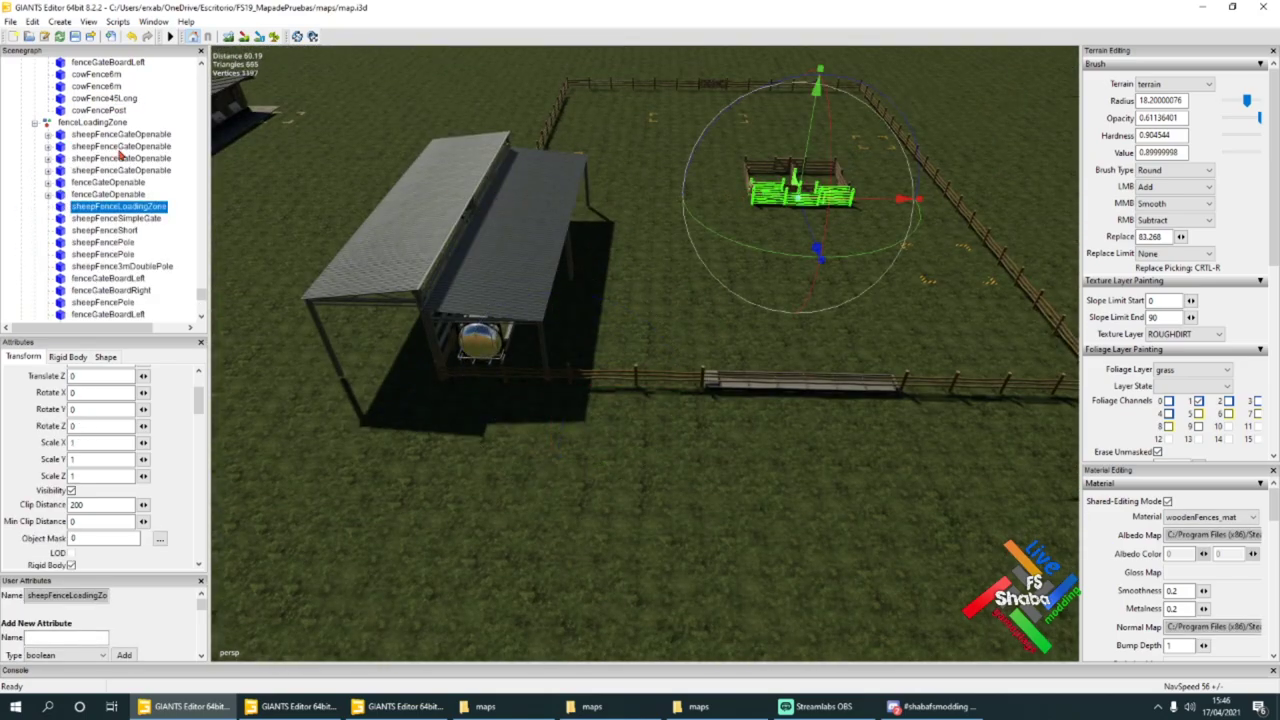
left_click(111, 126)
left_click_drag(861, 206, 706, 203)
left_click_drag(644, 252, 637, 332)
scroll(111, 381, "up", 1)
left_click_drag(735, 310, 683, 418, "alt")
scroll(683, 418, "up", 4)
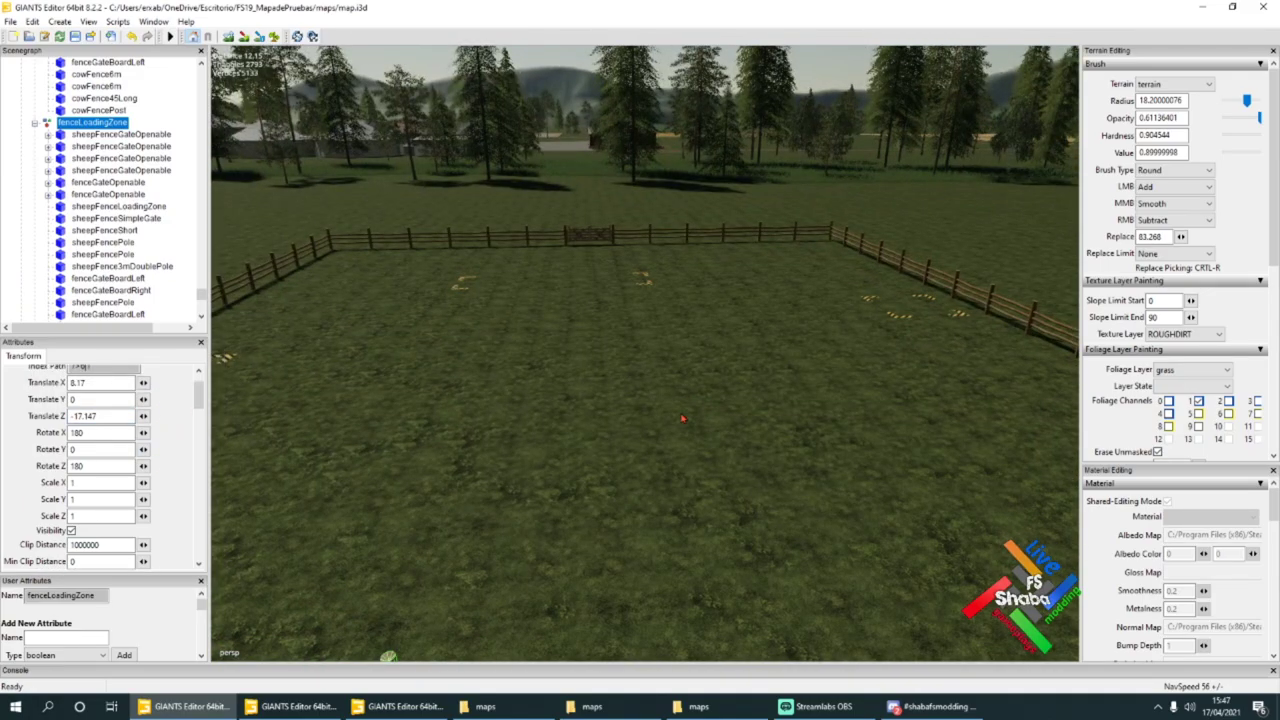
Step: Turn the fenceLoadingZone group to about 86° around Y and place it across the fence line beside the tank shed
scroll(683, 418, "down", 5)
left_click_drag(683, 418, 755, 350, "alt")
key("ctrl+z")
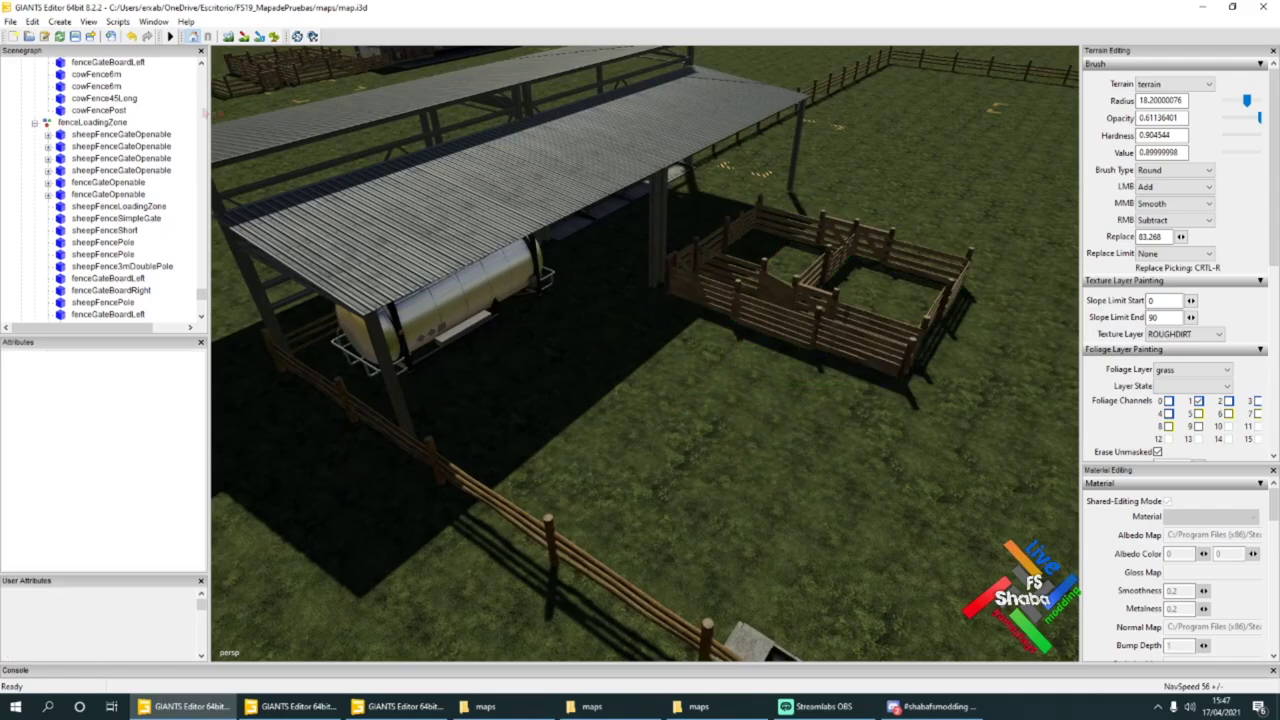
left_click_drag(650, 455, 568, 542)
scroll(600, 480, "down", 3)
left_click_drag(690, 459, 560, 460)
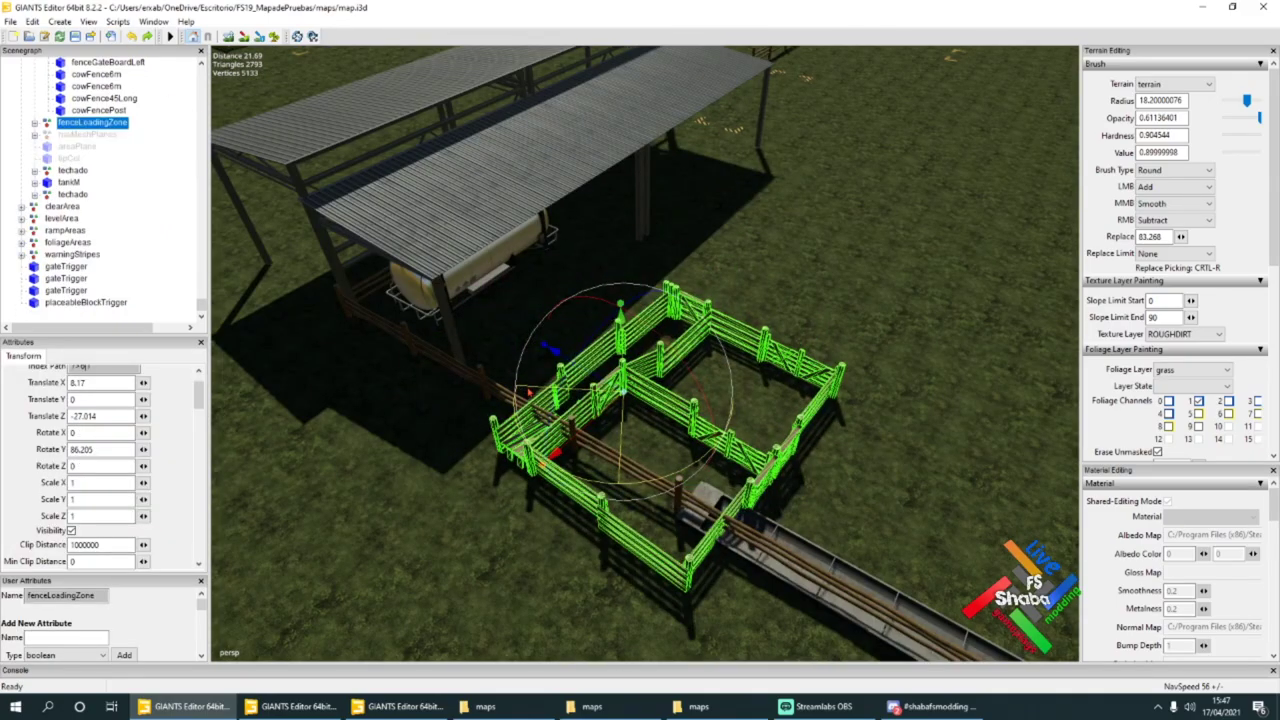
left_click_drag(549, 350, 492, 315)
left_click(500, 405)
key("ctrl+z")
Step: Move the fenceLoadingZone closer to the shed, to about X 10, Z -25.5, and set its Y rotation to 90
scroll(500, 405, "up", 4)
left_click_drag(543, 367, 591, 335)
left_click_drag(122, 450, 36, 456)
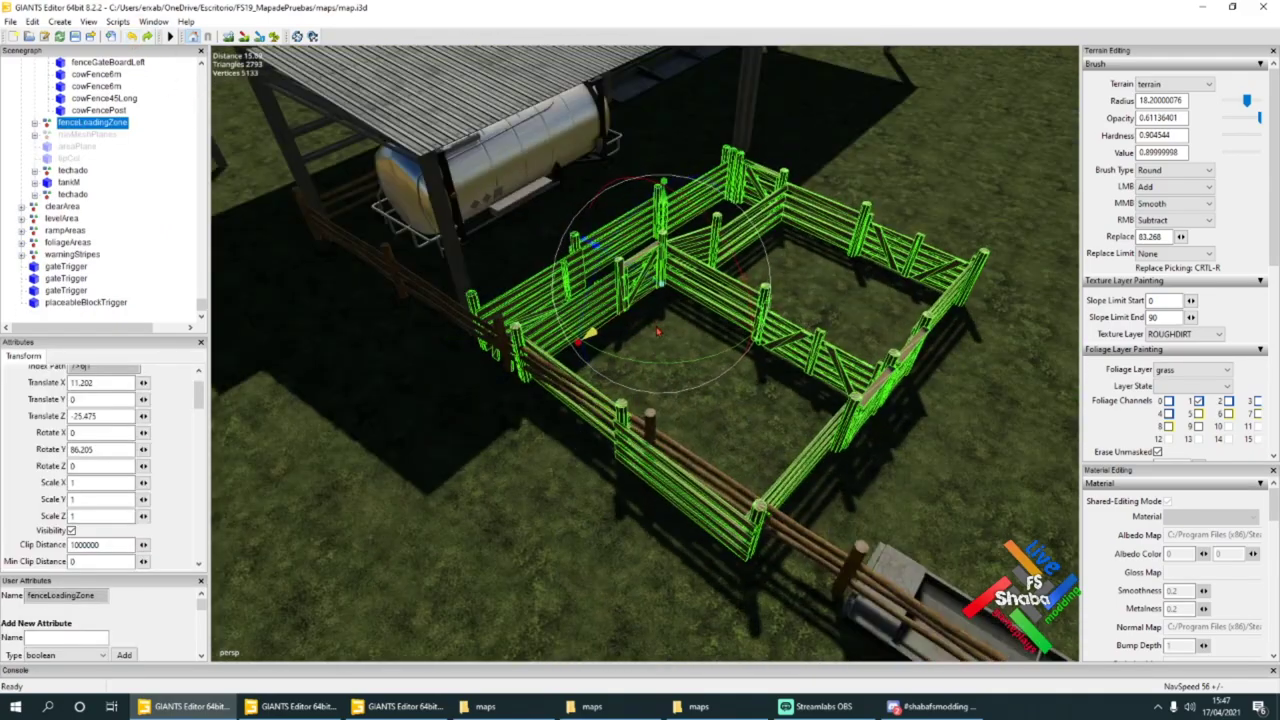
type("90")
key("Return")
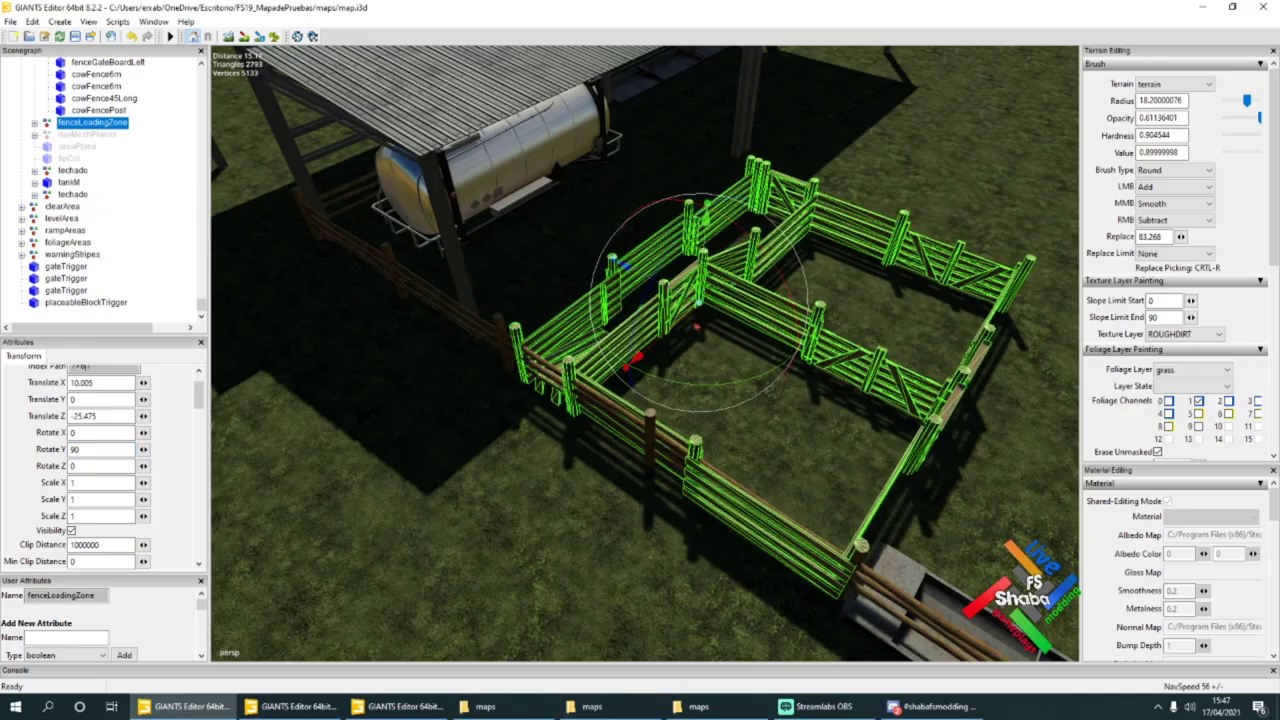
Step: Delete the cowFence45Long section that overlaps the loading zone's outer side
left_click_drag(692, 321, 571, 323, "alt")
scroll(684, 346, "down", 2)
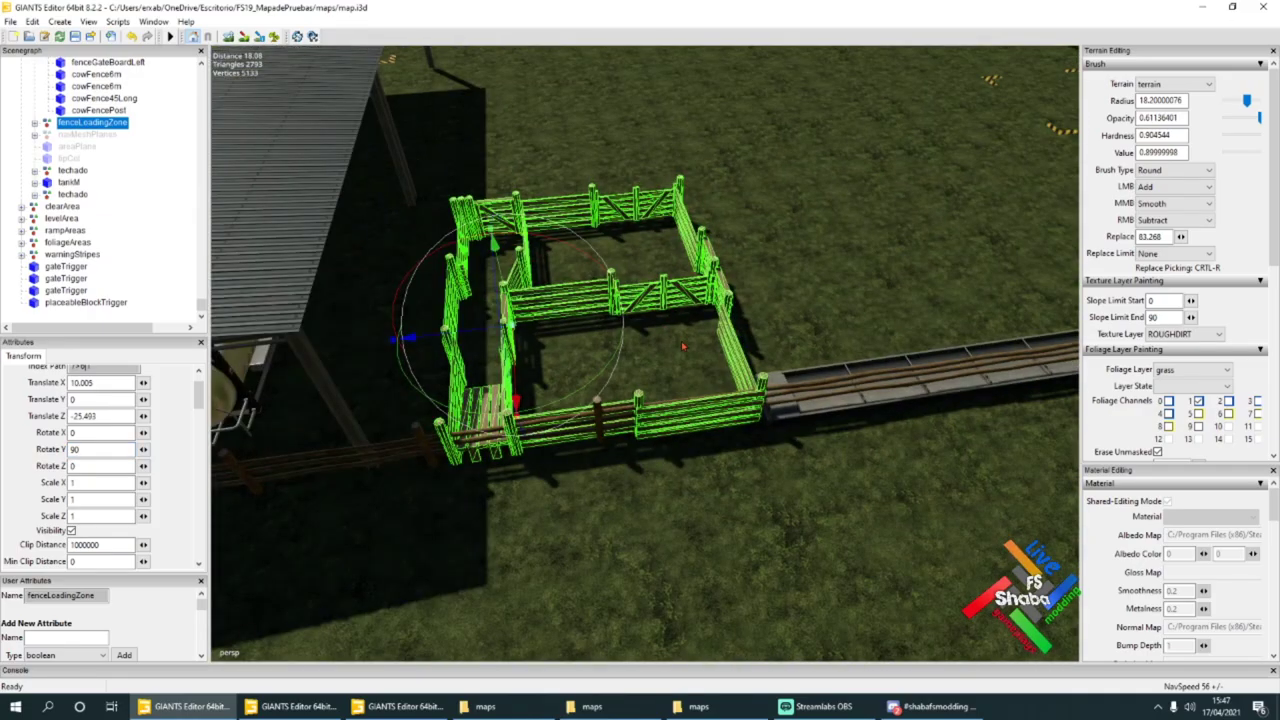
left_click_drag(674, 357, 628, 354, "alt")
scroll(628, 354, "up", 4)
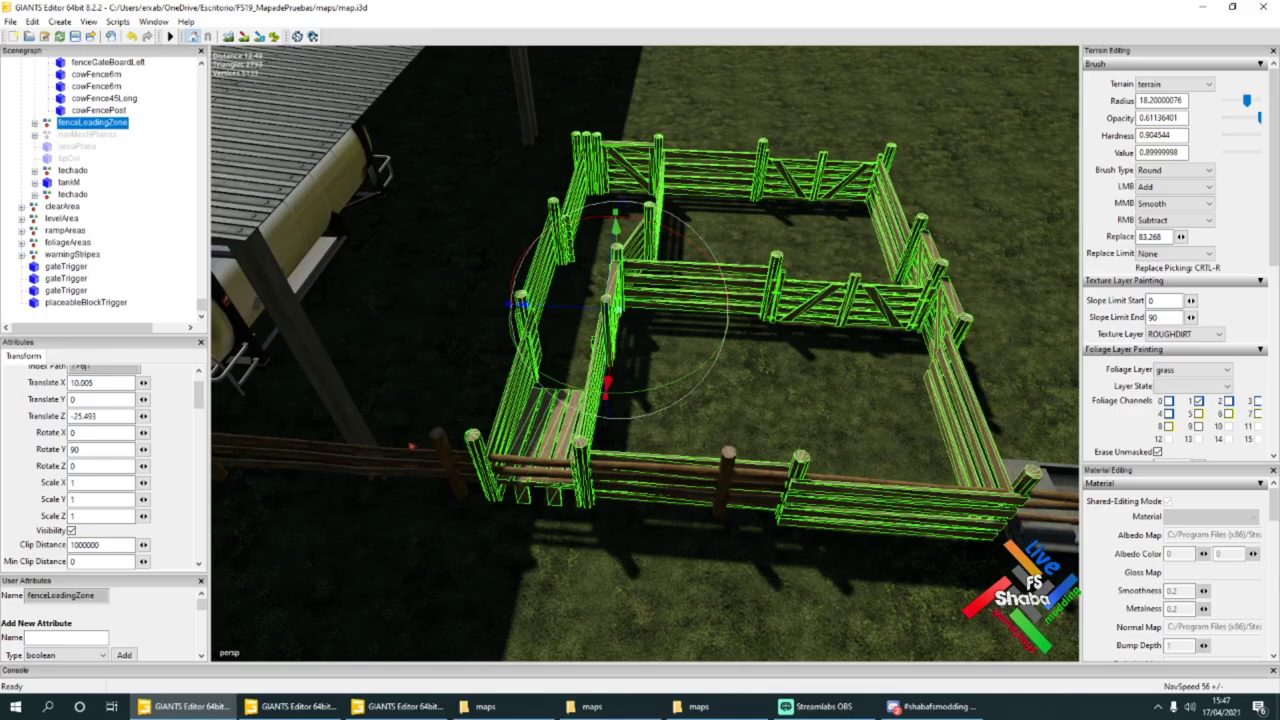
left_click(443, 453)
left_click(32, 21)
left_click(66, 144)
left_click(614, 290)
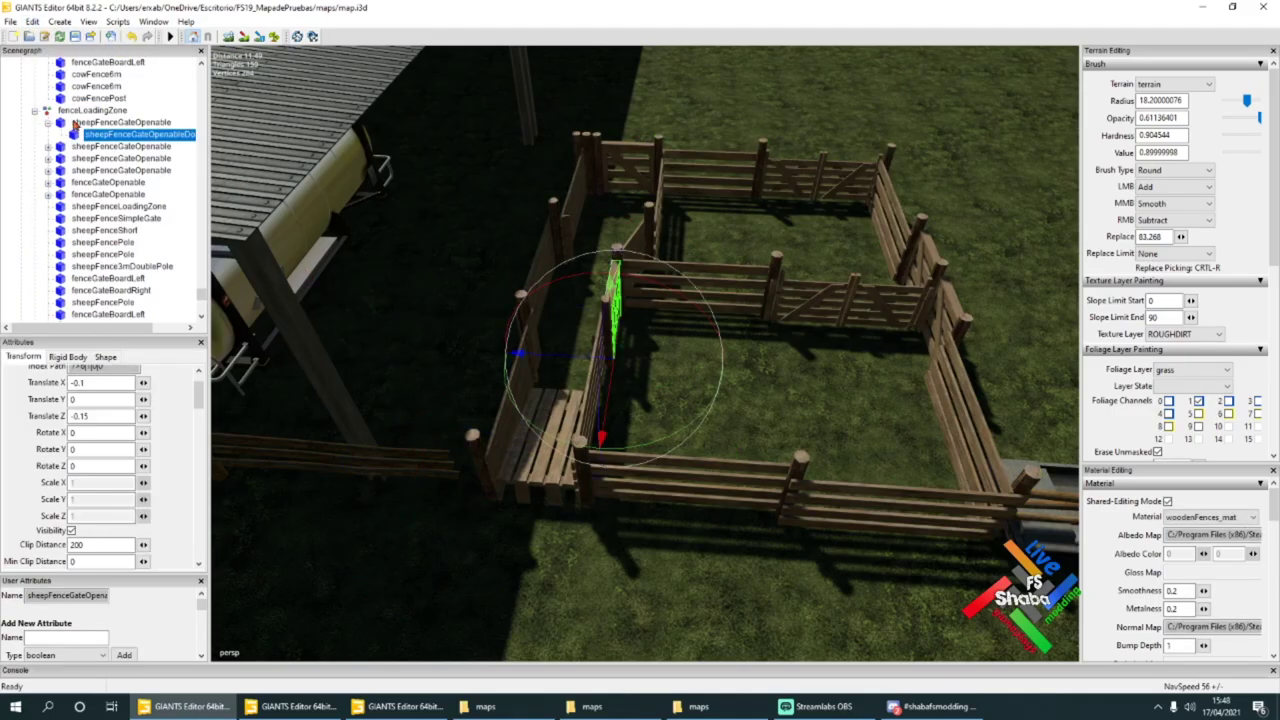
Step: Nudge the fenceLoadingZone to about X 10.4, and try to delete the cowFencePost at the water trough's near end
left_click(92, 111)
middle_click_drag(516, 378, 653, 323, "alt")
scroll(653, 323, "up", 5)
left_click_drag(653, 323, 560, 428, "alt")
scroll(560, 428, "down", 5)
left_click(461, 415)
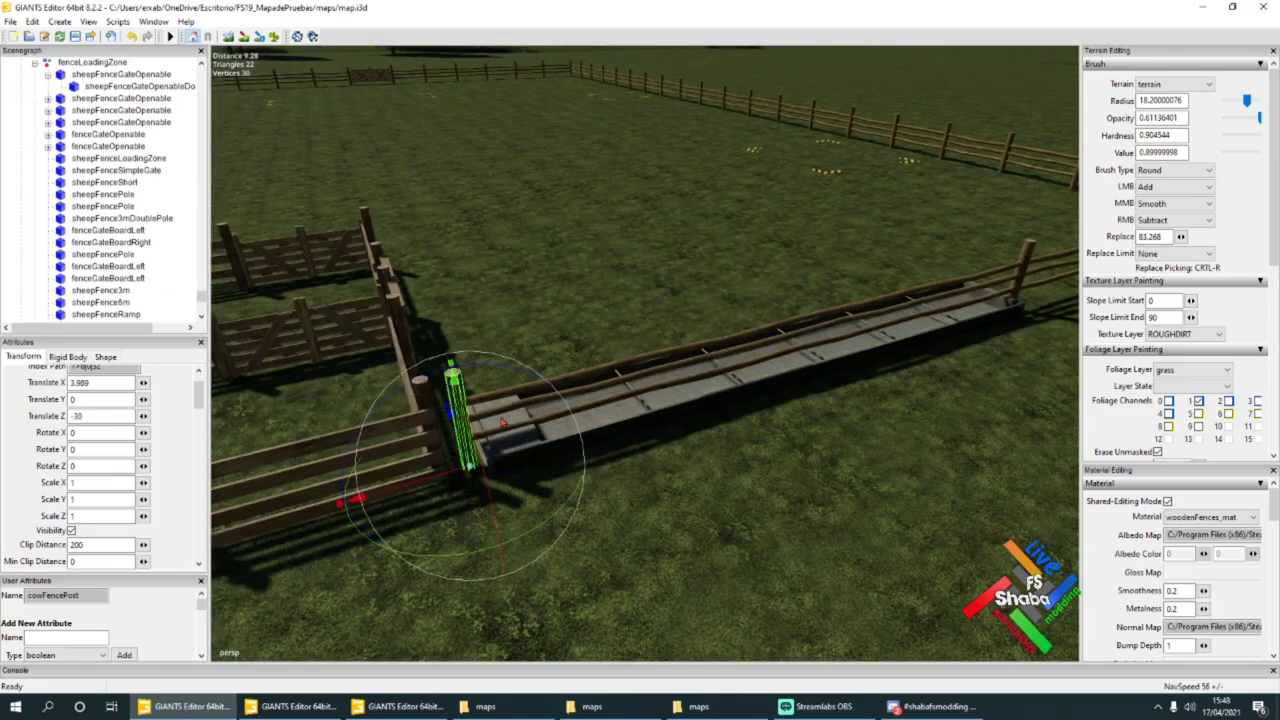
left_click(32, 21)
left_click(64, 145)
Step: Move the cowFence6m section from the far end of the water trough to the end beside the loading zone
left_click_drag(600, 400, 640, 400, "alt")
scroll(640, 400, "down", 5)
left_click(640, 383)
left_click(641, 352)
left_click(736, 364)
left_click_drag(716, 367, 497, 343)
left_click(640, 370)
left_click(640, 359)
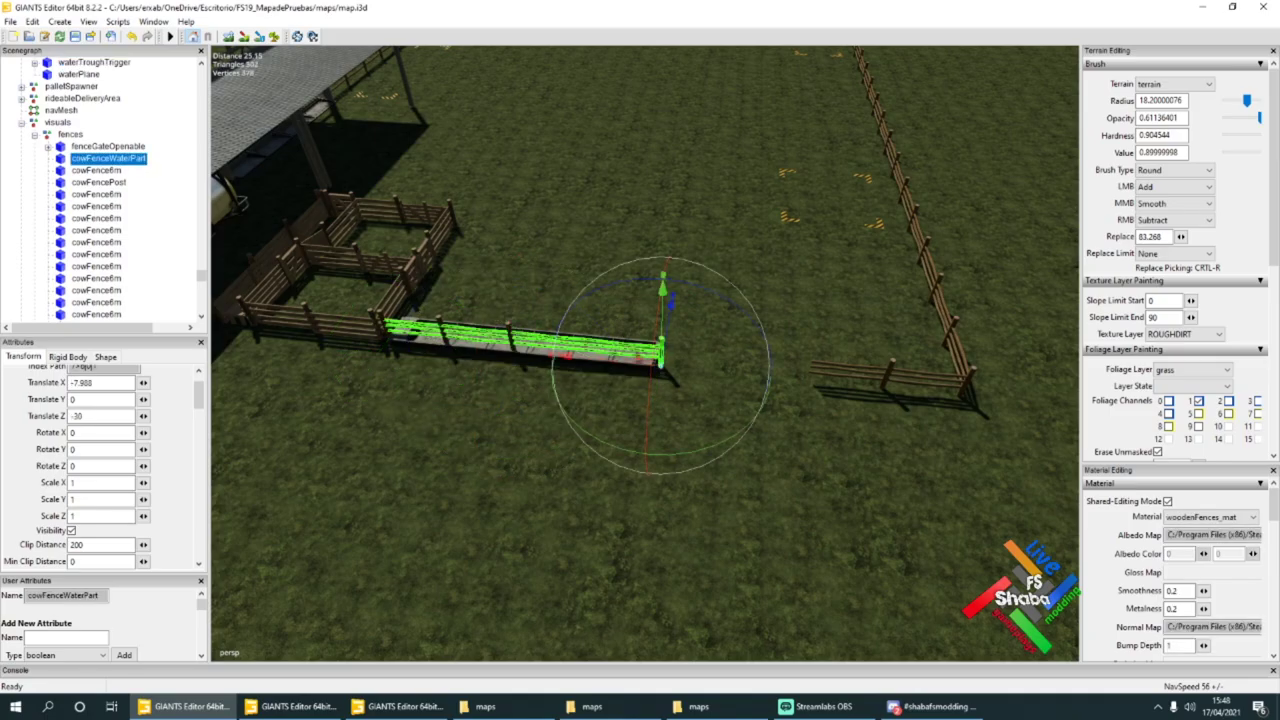
Step: Delete the surplus cowFencePost standing between the loading zone and the water trough
left_click(745, 432)
left_click_drag(761, 389, 740, 430, "alt")
scroll(745, 432, "up", 5)
left_click(610, 445)
scroll(640, 440, "down", 3)
scroll(640, 370, "up", 5)
left_click(637, 375)
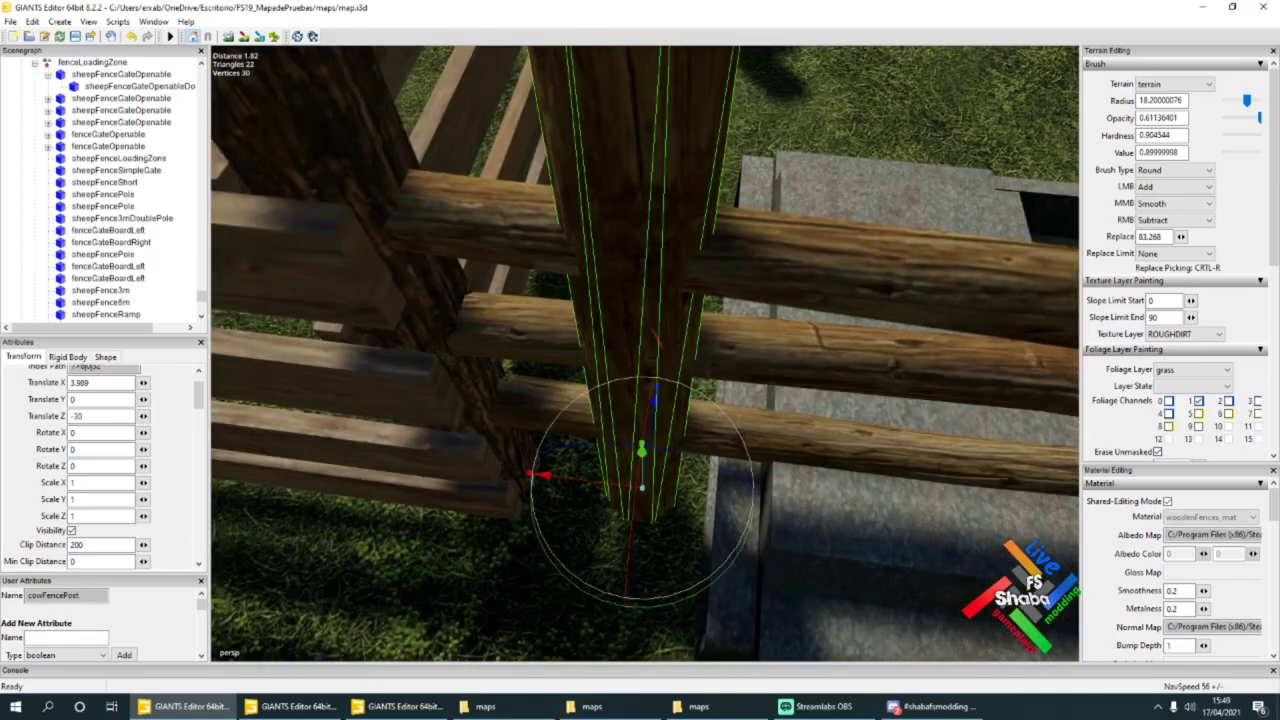
scroll(640, 375, "down", 5)
scroll(149, 200, "up", 1)
left_click(32, 22)
left_click(60, 144)
Step: Shift the waterTrough with its cowFenceWaterPart away from the loading zone, to about X -7.9, closing the gap in the fence
middle_click_drag(740, 400, 771, 401, "alt")
scroll(556, 358, "down", 5)
left_click(560, 372)
scroll(148, 87, "up", 1)
left_click(68, 74)
scroll(600, 380, "down", 2)
left_click_drag(779, 405, 778, 405)
scroll(785, 425, "up", 5)
Step: Open the loading zone's outer side by deleting its sheepFence6m and the adjoining fence piece
middle_click_drag(791, 446, 457, 400, "alt")
scroll(457, 400, "down", 5)
left_click_drag(600, 400, 440, 345, "alt")
scroll(640, 400, "up", 5)
left_click(712, 490)
key("Delete")
left_click_drag(663, 447, 710, 425, "alt")
scroll(710, 425, "up", 5)
left_click(822, 390)
scroll(150, 84, "up", 1)
key("Delete")
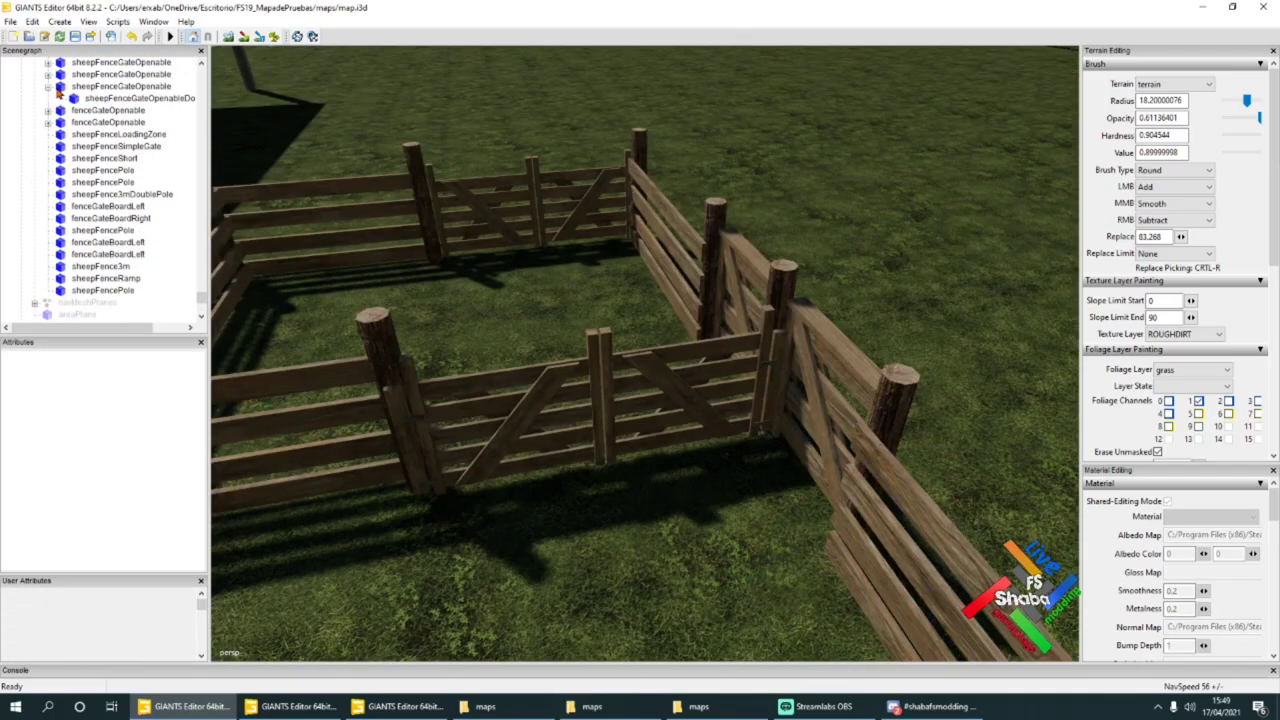
Step: Check the loading zone's gate pieces and collapse the fenceLoadingZone group in the scene hierarchy
left_click(122, 86)
scroll(640, 380, "down", 5)
left_click(480, 420)
scroll(640, 380, "up", 4)
left_click(745, 405)
scroll(110, 200, "up", 3)
left_click(92, 134)
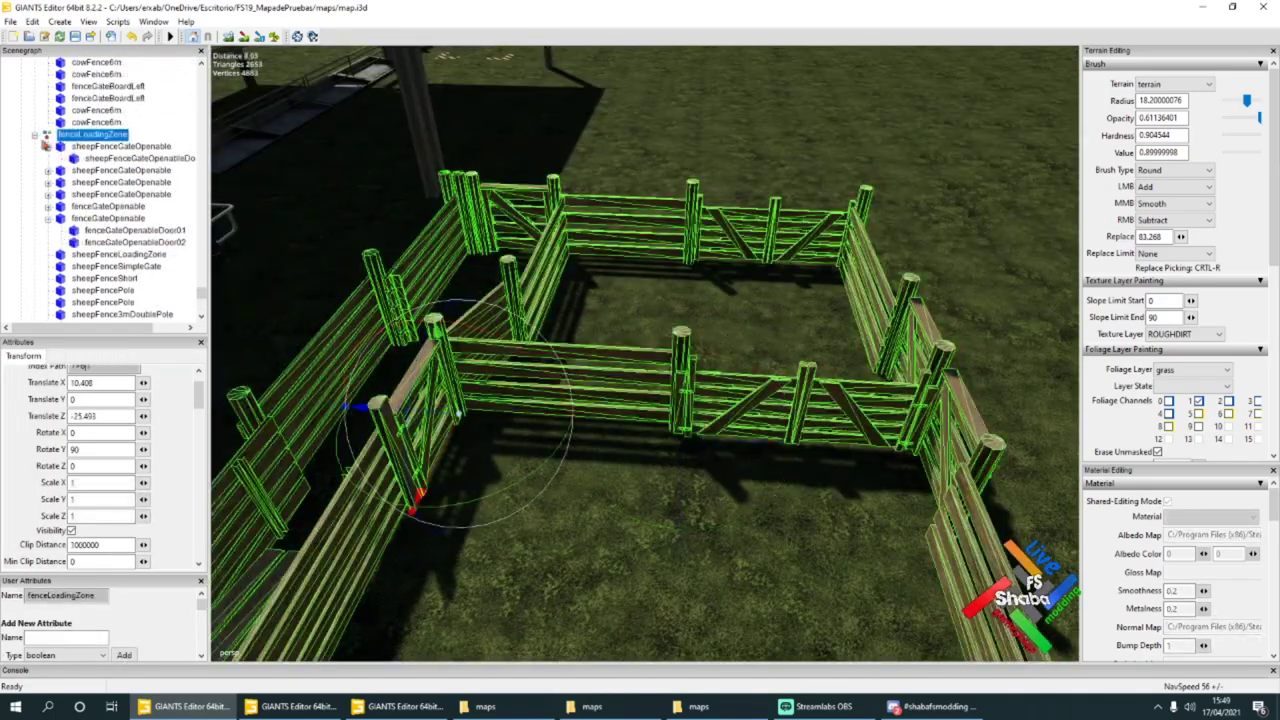
left_click(35, 134)
scroll(640, 380, "down", 5)
scroll(500, 320, "up", 5)
scroll(530, 320, "down", 3)
Step: Duplicate tankM, turn the copy 180°, and place it beside the original under the shed at about X 14.1
left_click(530, 320)
key("ctrl+d")
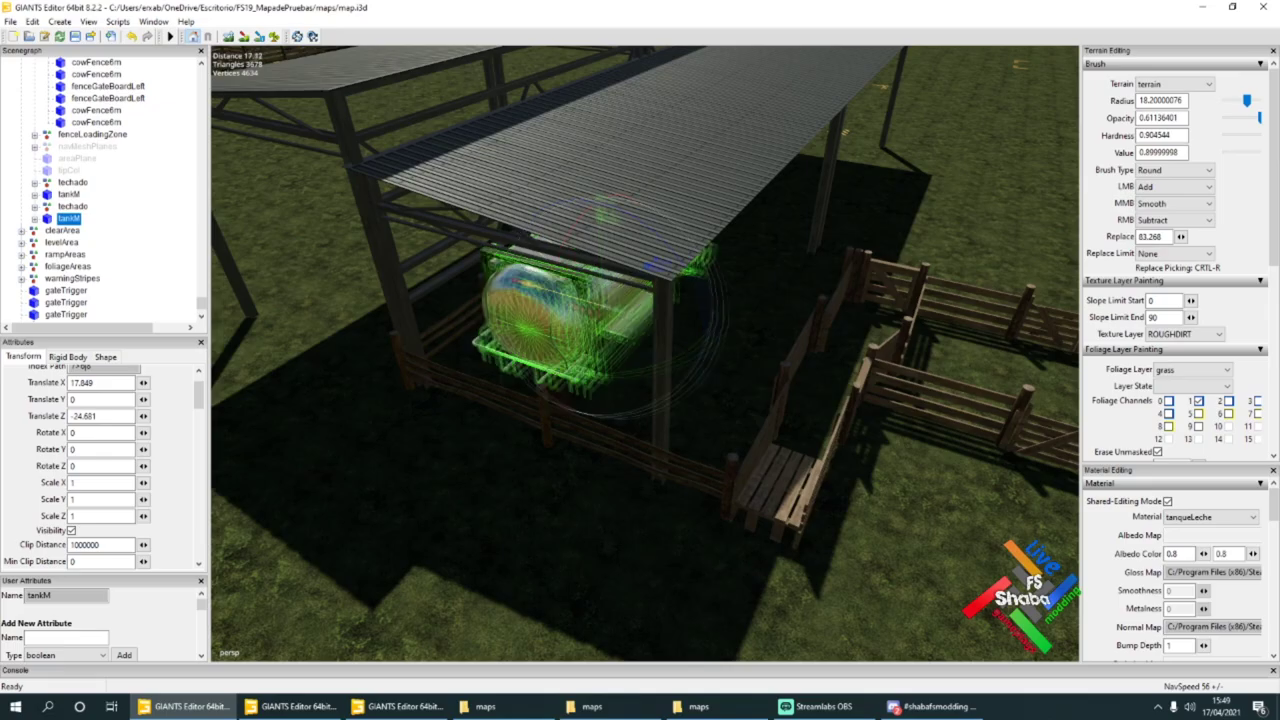
left_click_drag(522, 283, 640, 317)
double_click(100, 449)
type("0")
key("Return")
scroll(600, 360, "down", 5)
left_click_drag(600, 360, 680, 380, "alt")
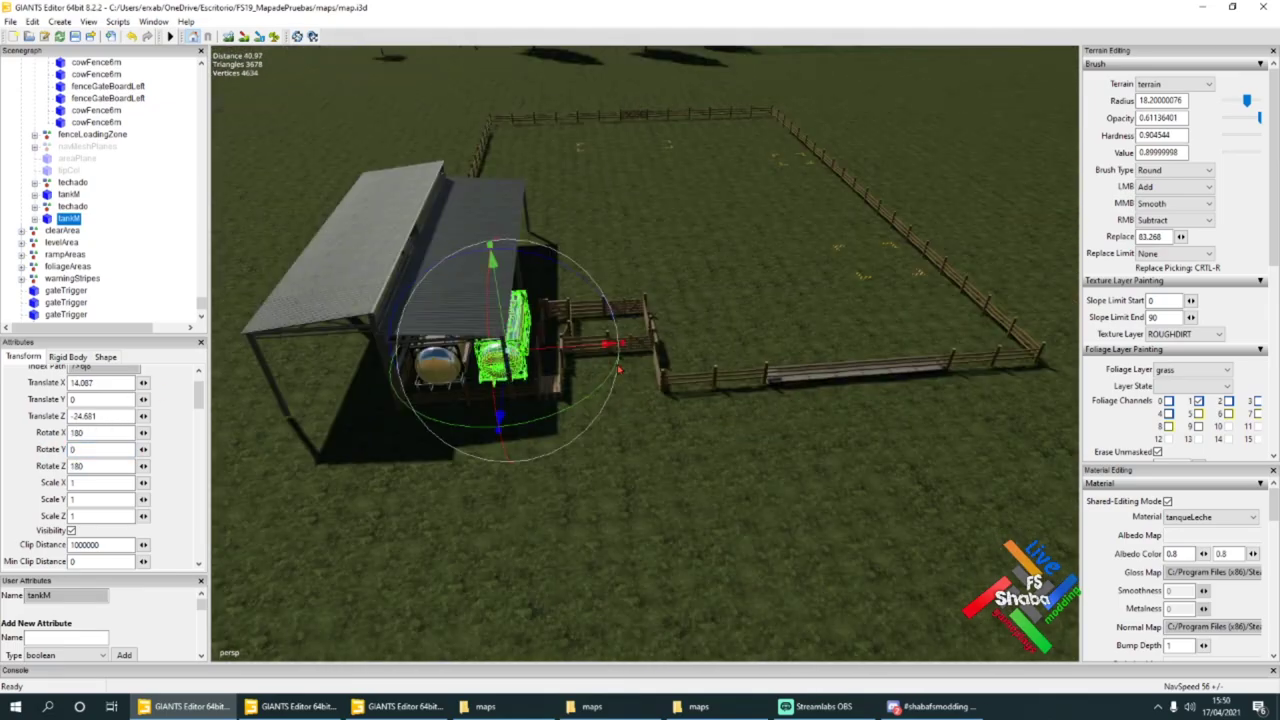
Step: Inspect the two tanks, the loading zone and the fence line around the relocated water trough
scroll(600, 360, "up", 5)
scroll(595, 353, "down", 3)
left_click_drag(595, 400, 618, 311, "alt")
scroll(595, 345, "down", 5)
scroll(567, 375, "up", 5)
scroll(618, 311, "up", 4)
scroll(618, 311, "down", 5)
middle_click_drag(880, 310, 740, 350, "alt")
left_click_drag(740, 350, 541, 393, "alt")
scroll(710, 367, "up", 4)
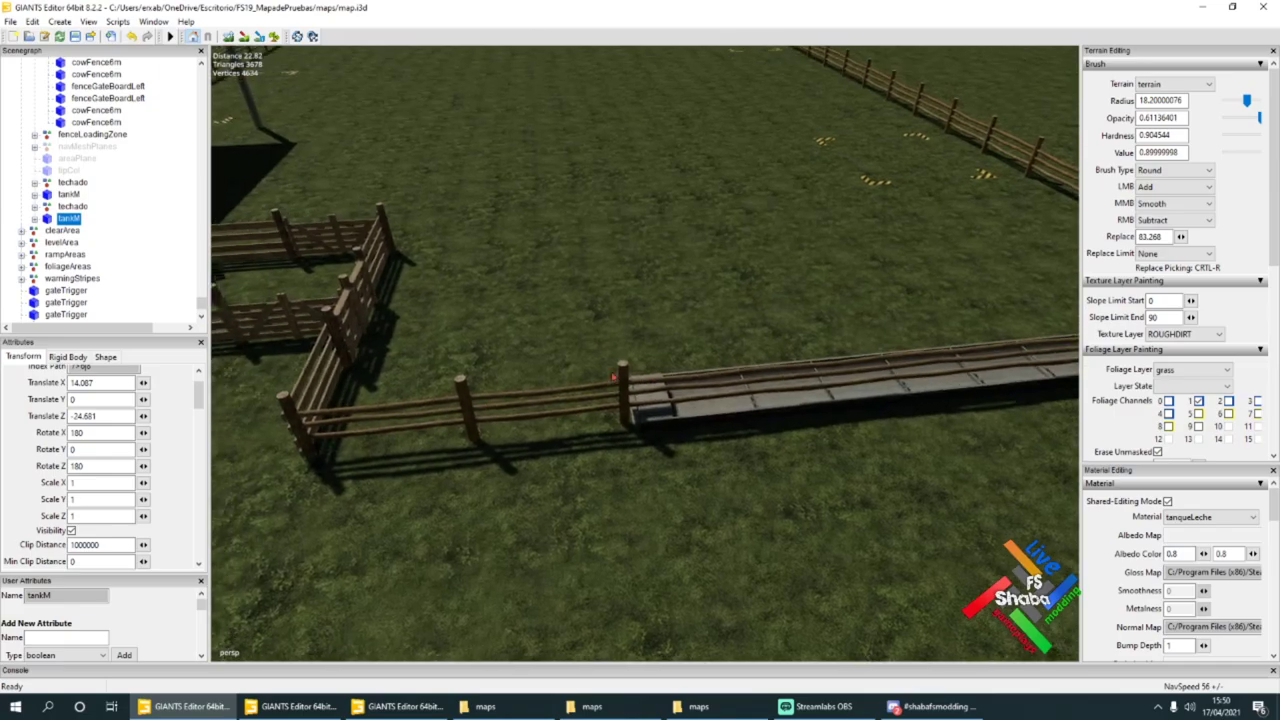
middle_click_drag(541, 393, 586, 375, "alt")
scroll(586, 375, "down", 3)
right_click_drag(587, 375, 722, 366)
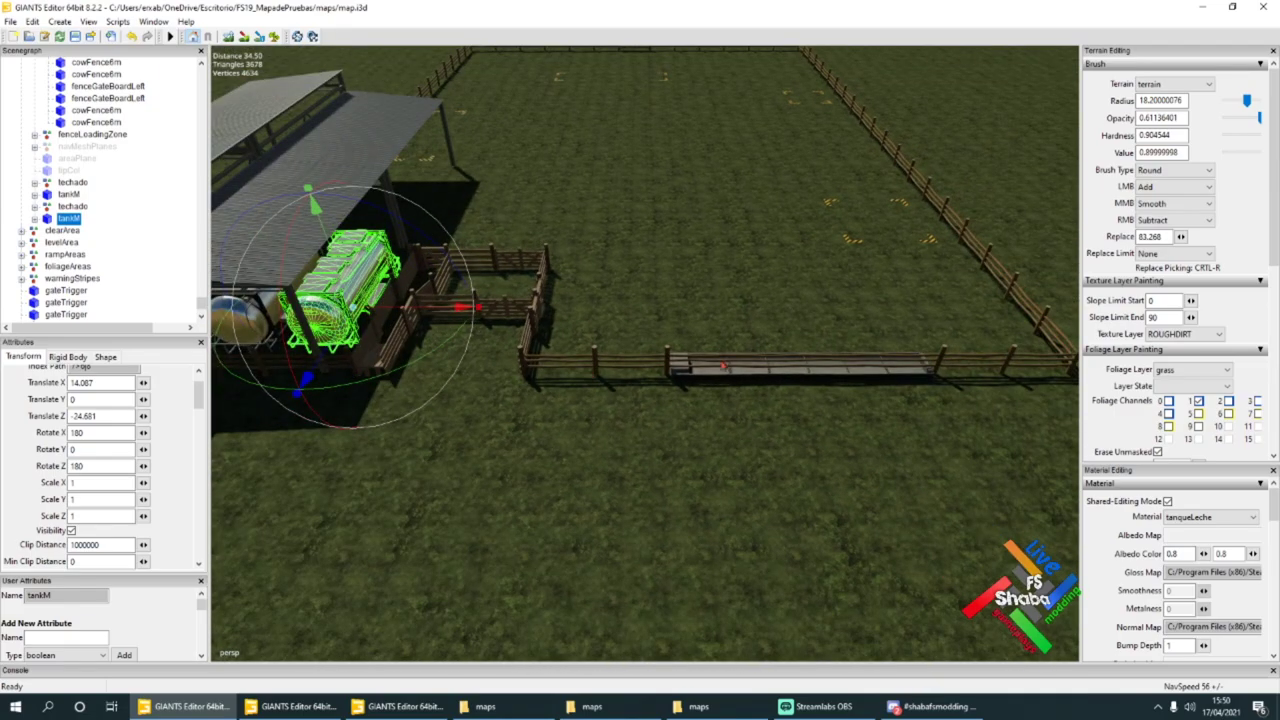
left_click_drag(688, 340, 437, 381, "alt")
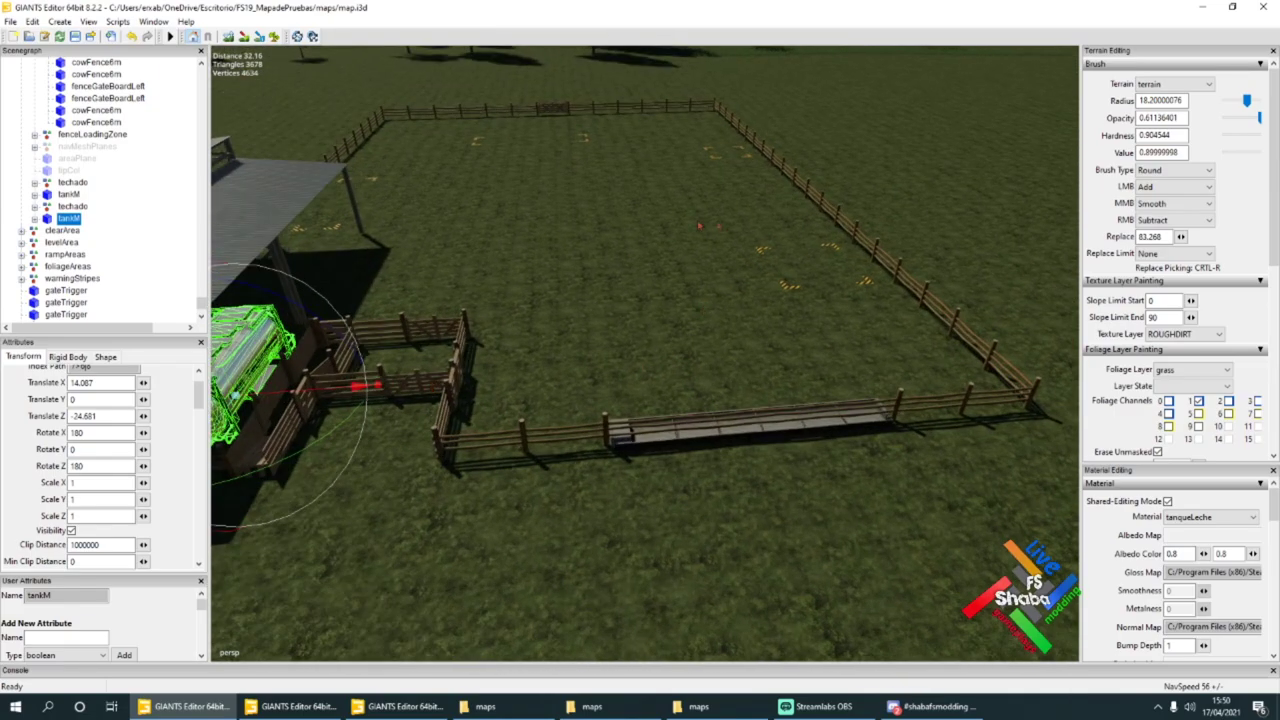
Step: Collapse the fences group and the waterTrough object of the second husbandrySheepLarge in the scene hierarchy
left_click(735, 163)
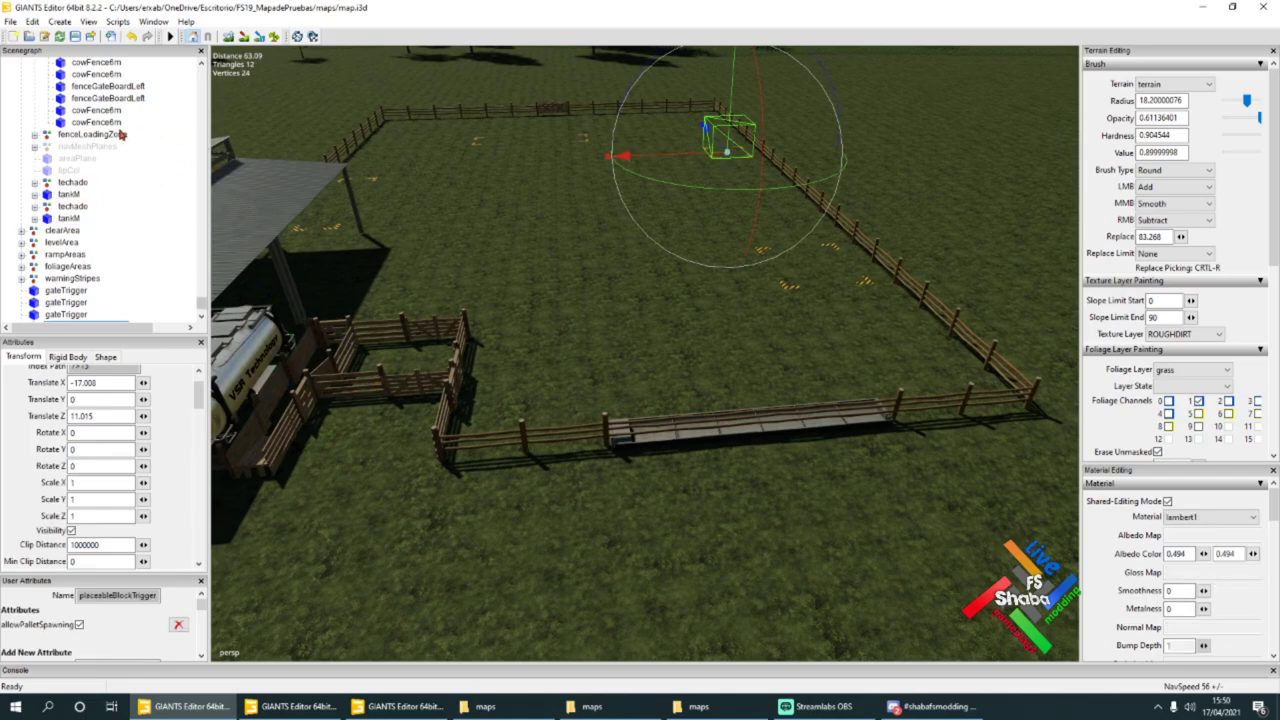
scroll(110, 148, "up", 8)
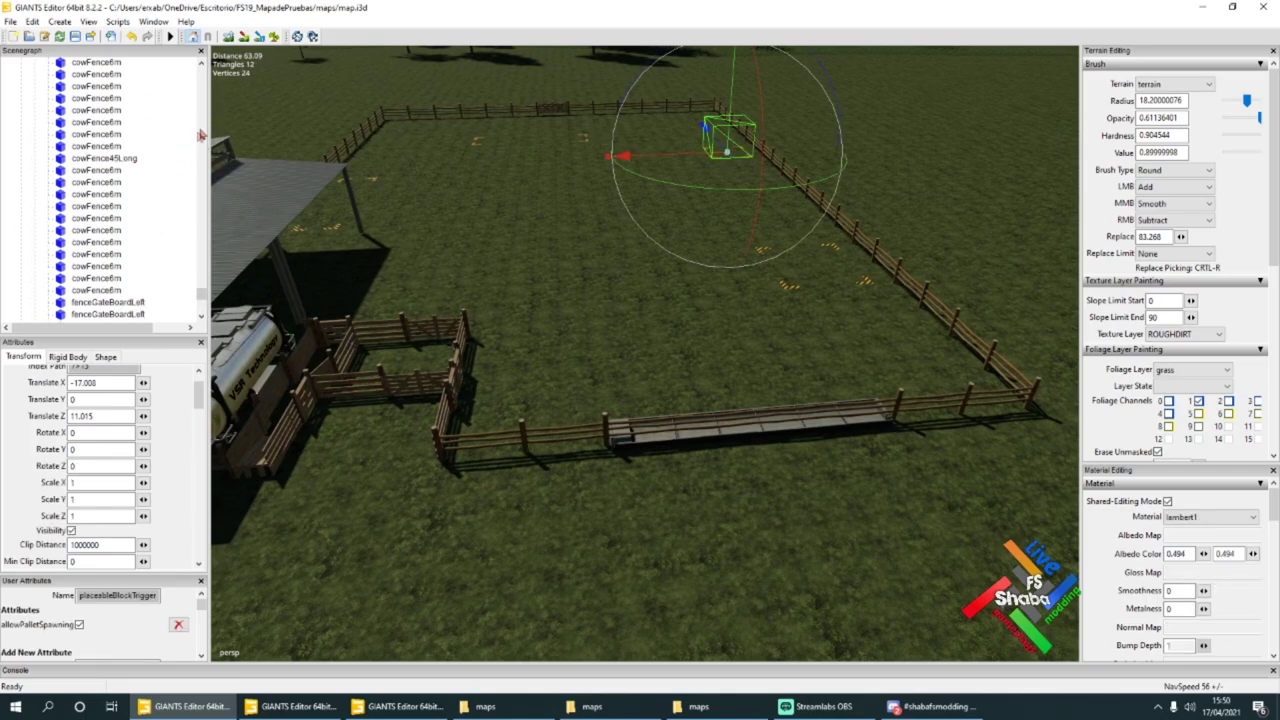
left_click(70, 218)
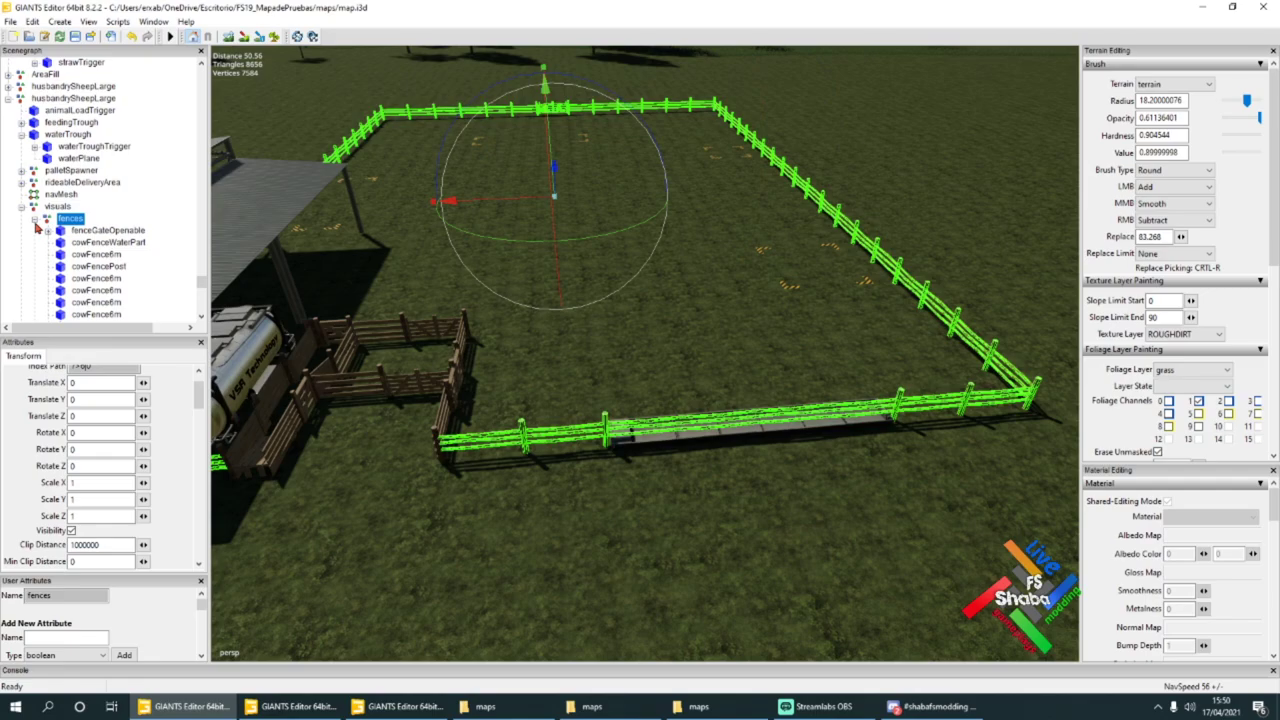
left_click(34, 219)
left_click(76, 157)
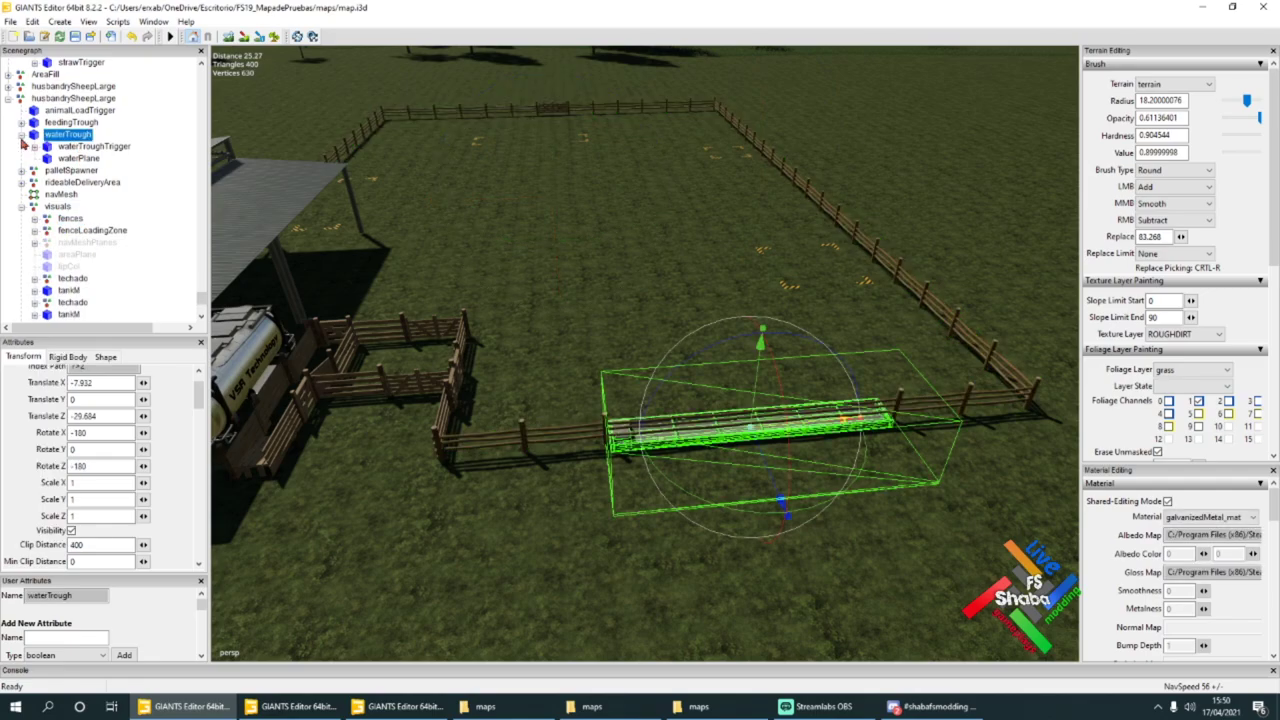
left_click(21, 134)
Step: Move the palletSpawner from the pen's far side to the loading zone, at about X 6.3, Z -25.6
left_click(62, 171)
left_click(72, 147)
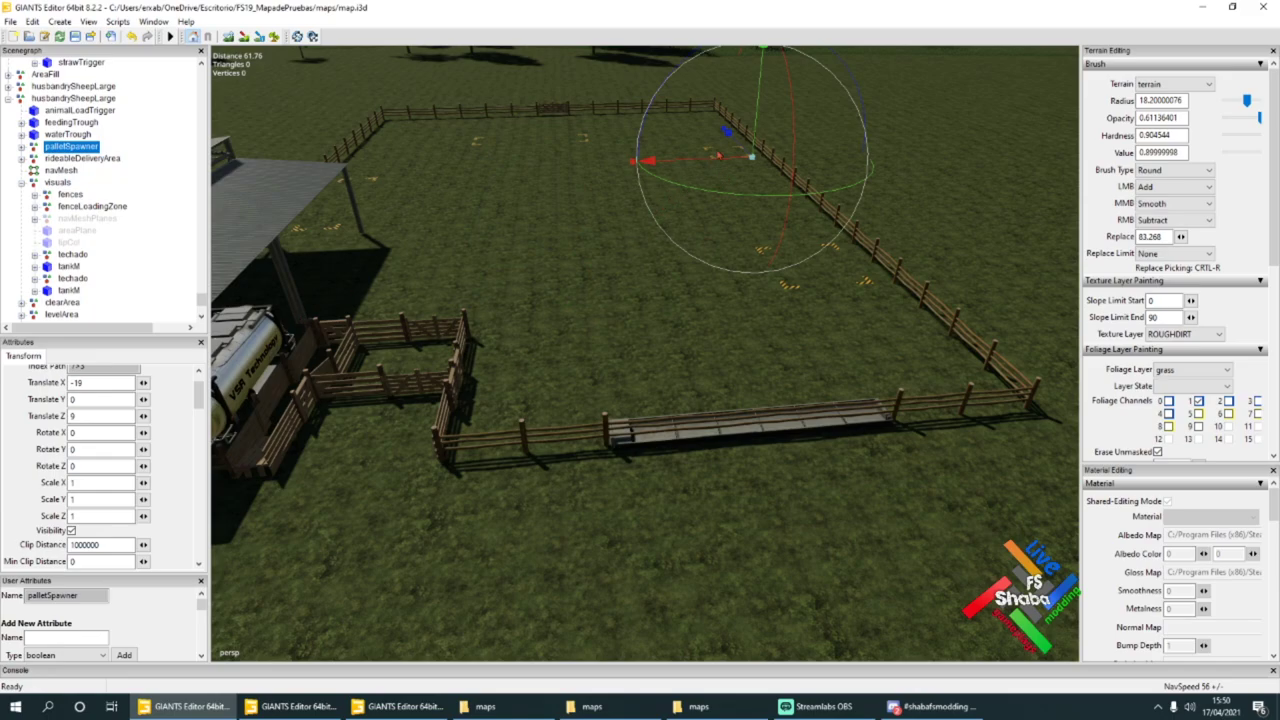
left_click_drag(728, 133, 926, 590)
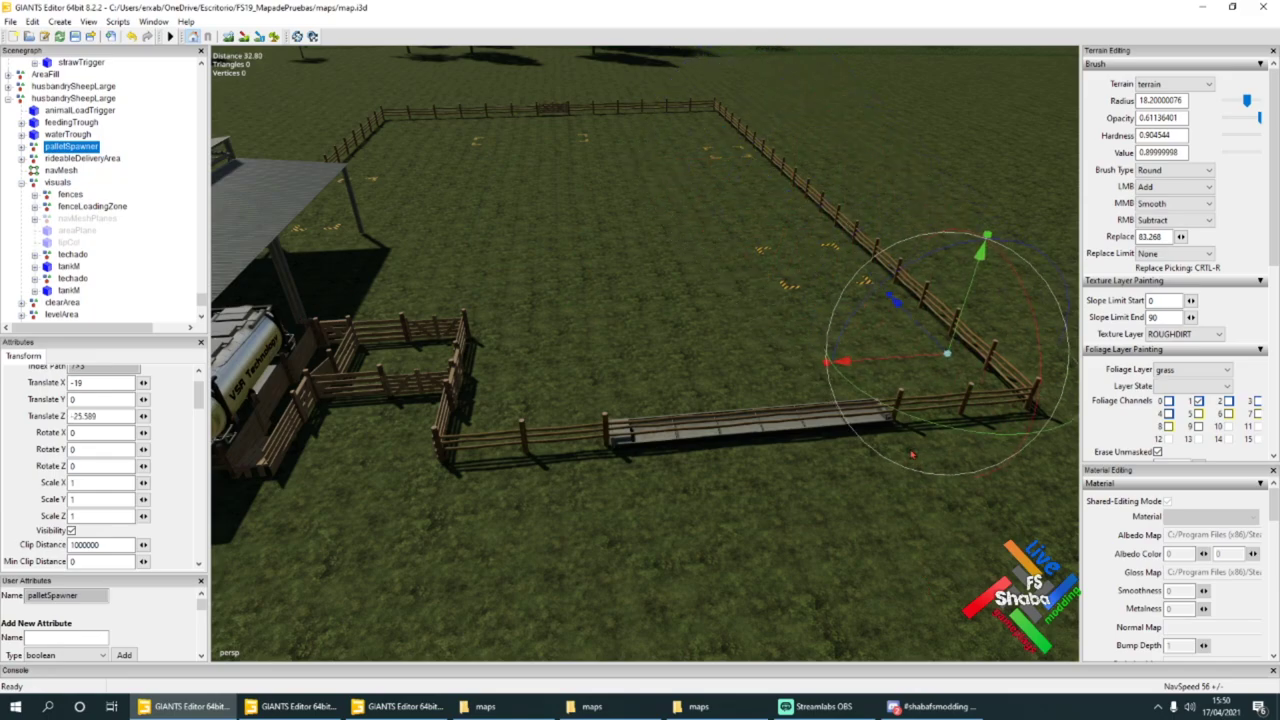
left_click_drag(846, 362, 741, 267)
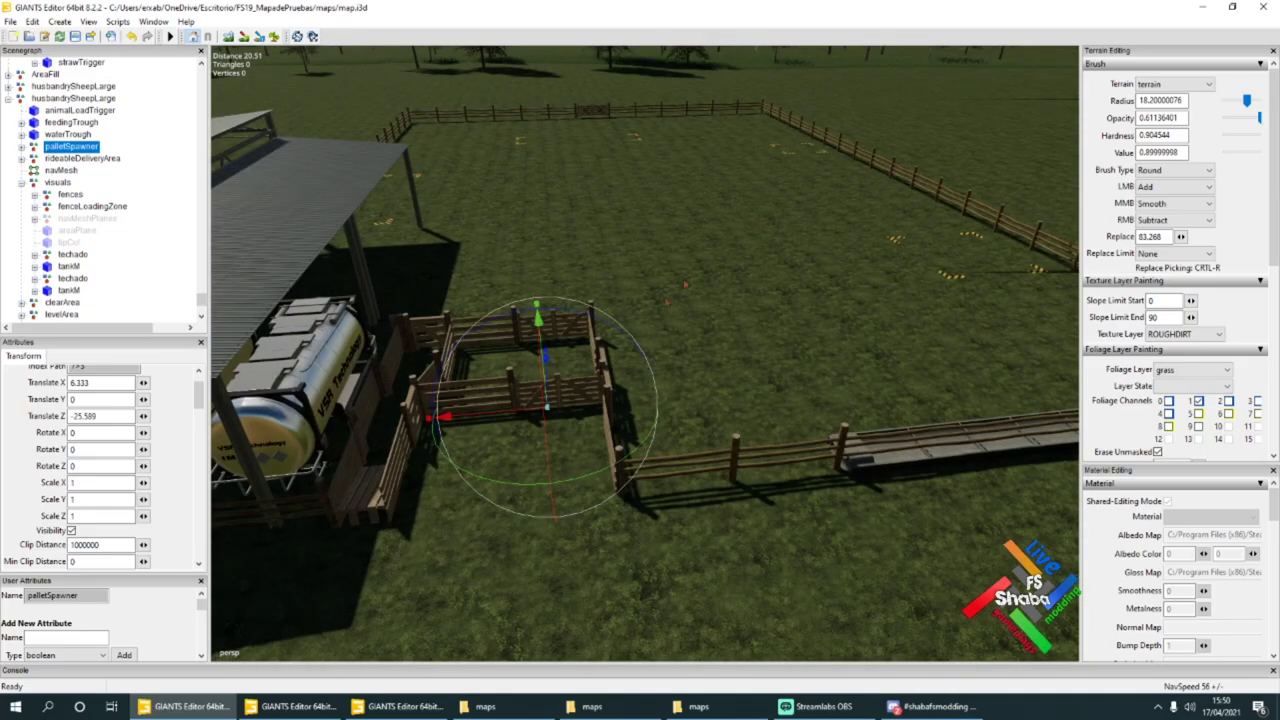
Step: Rotate the palletSpawner to -90 around Y and set its X and Z rotations to 0
scroll(646, 420, "down", 3)
left_click_drag(646, 420, 634, 427, "alt")
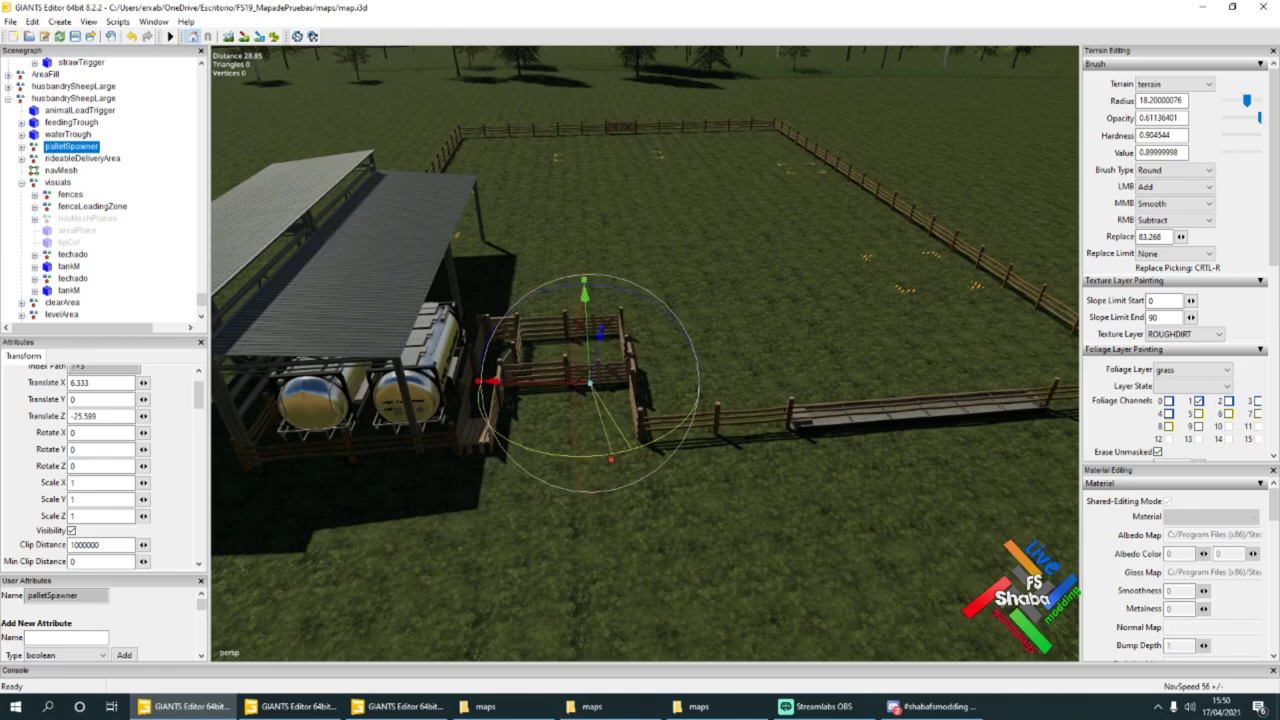
left_click_drag(464, 445, 459, 427)
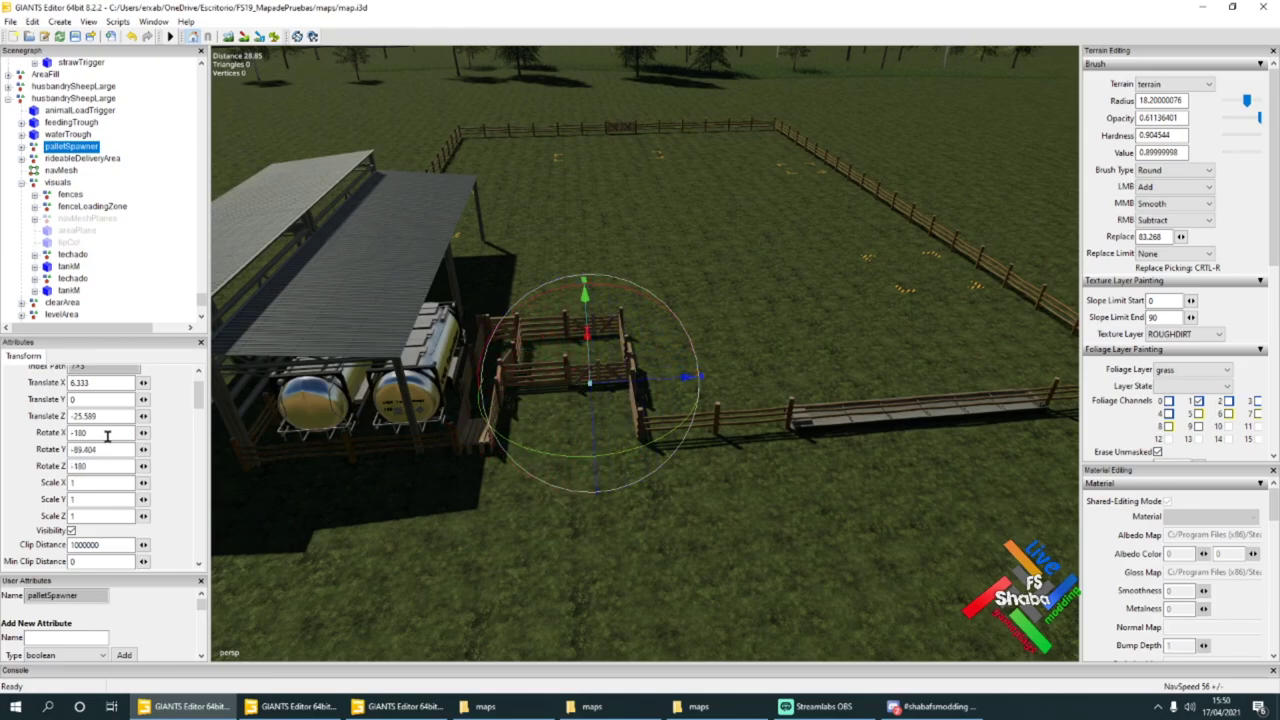
type("0")
left_click_drag(110, 467, 54, 466)
type("0")
Step: Reposition the palletSpawner at the end of the loading ramp fence, at about X 9.8, Z -29.3
left_click_drag(605, 383, 532, 384)
left_click_drag(612, 381, 608, 432)
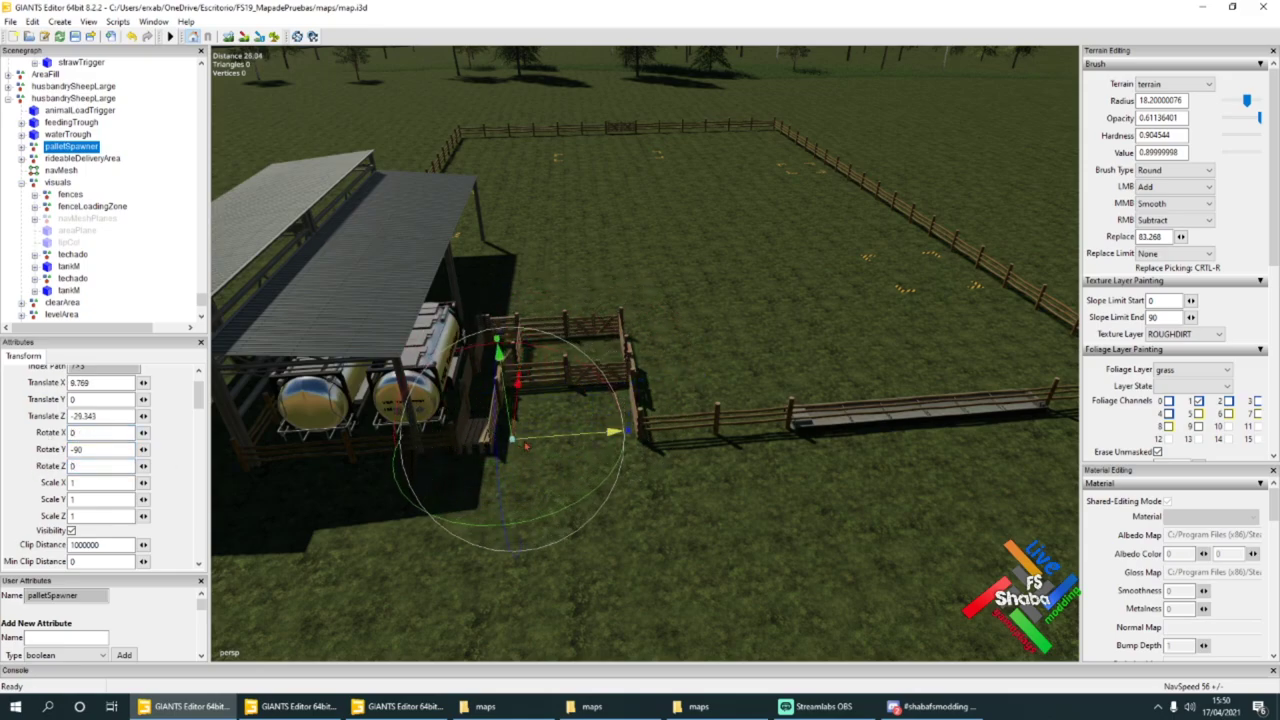
key("f")
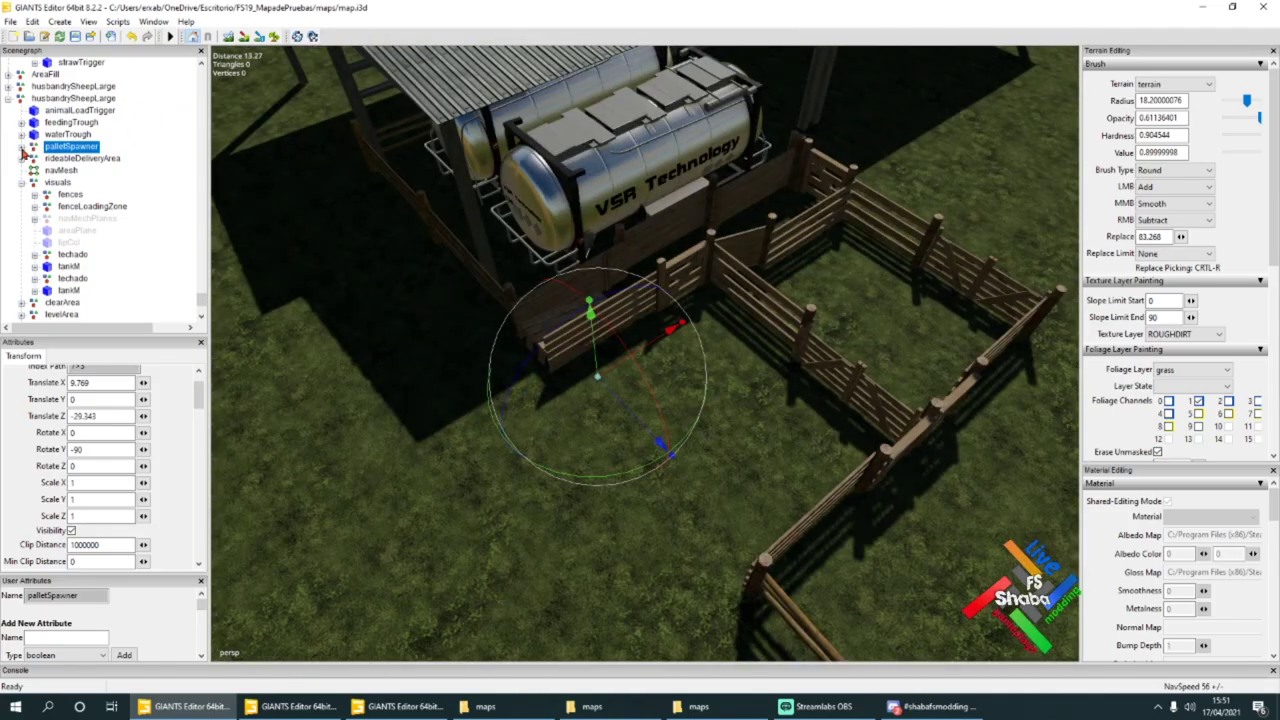
Step: Expand the palletSpawner down to its start node and locate the width node relative to the loading zone
left_click(22, 149)
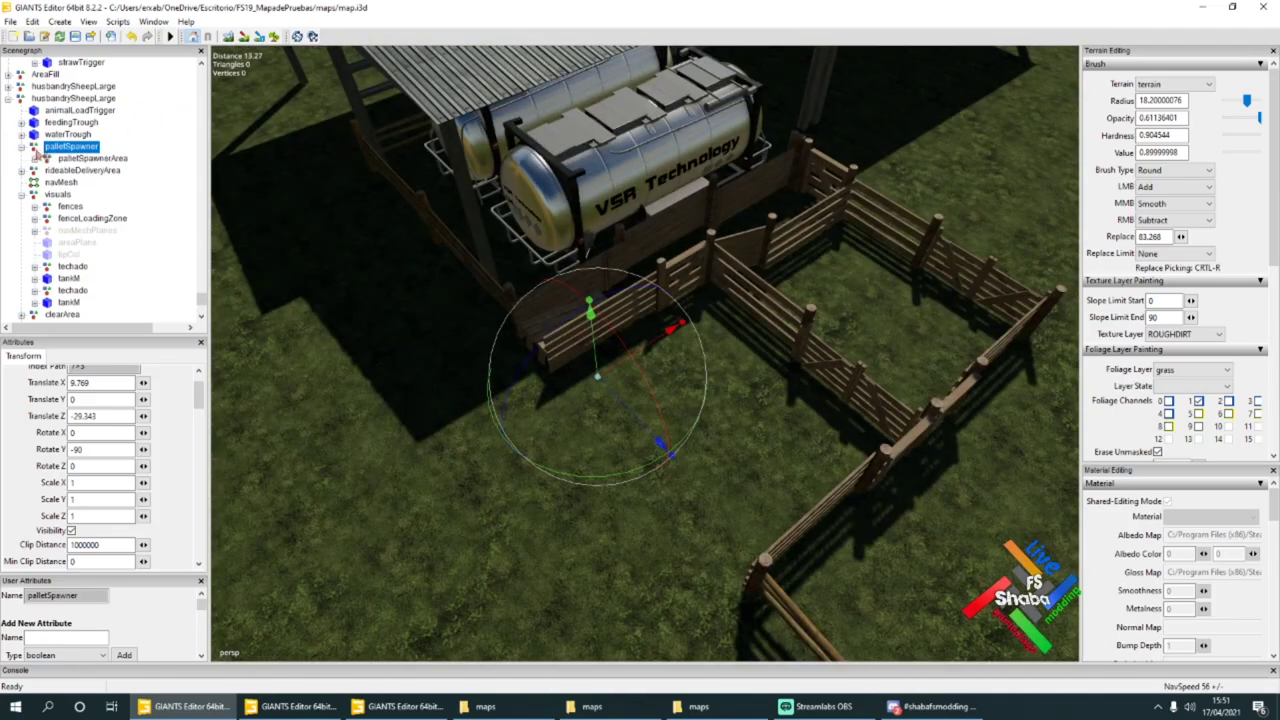
left_click(80, 159)
left_click(34, 159)
left_click(80, 171)
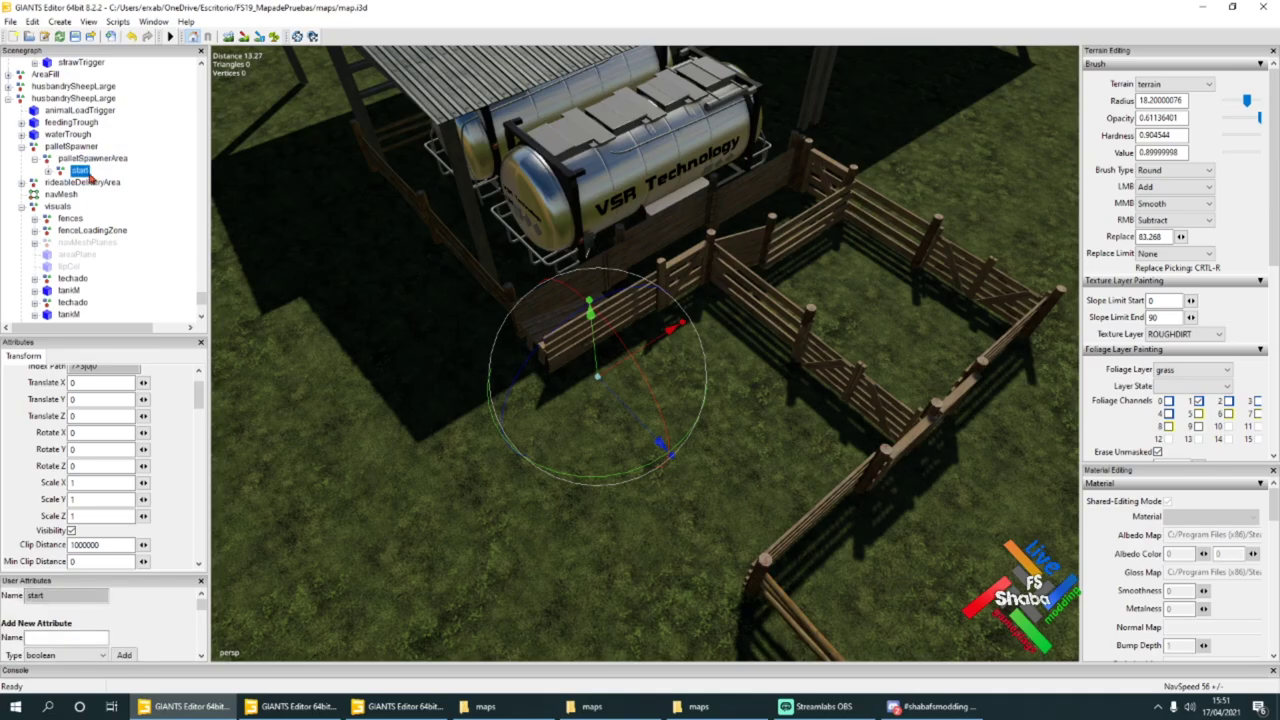
left_click(47, 171)
left_click(94, 183)
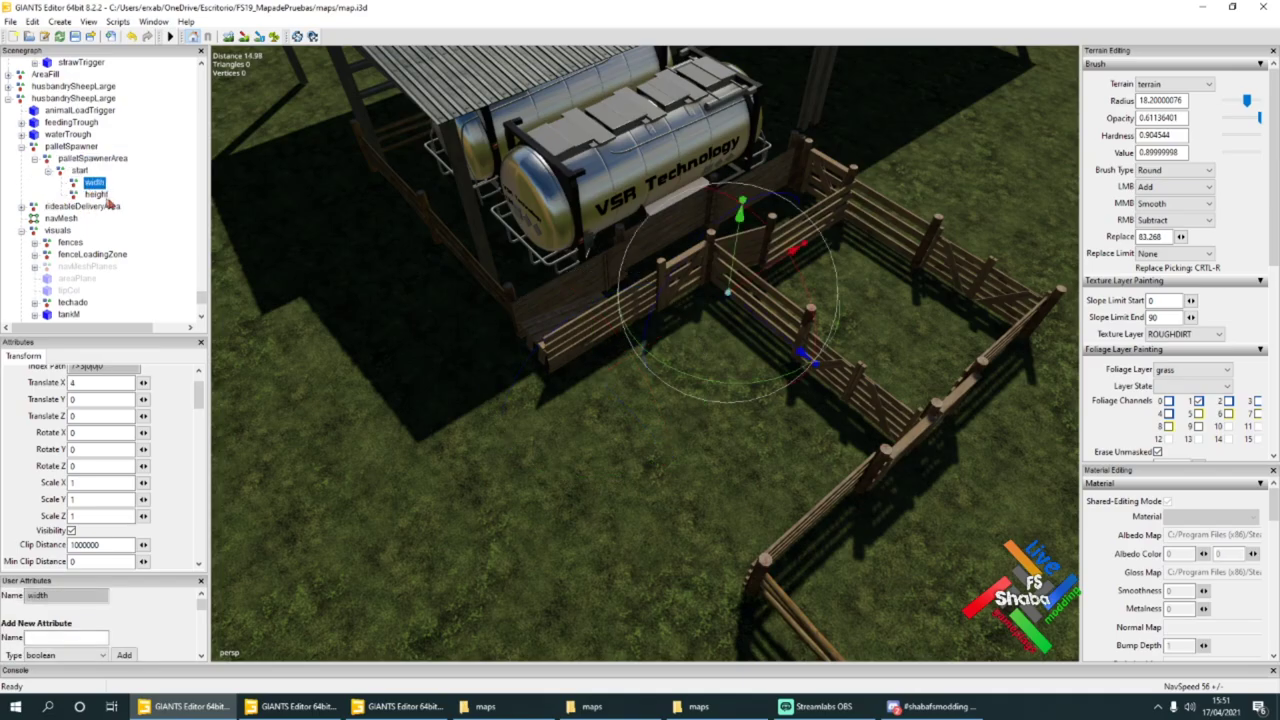
left_click_drag(645, 252, 689, 286, "alt")
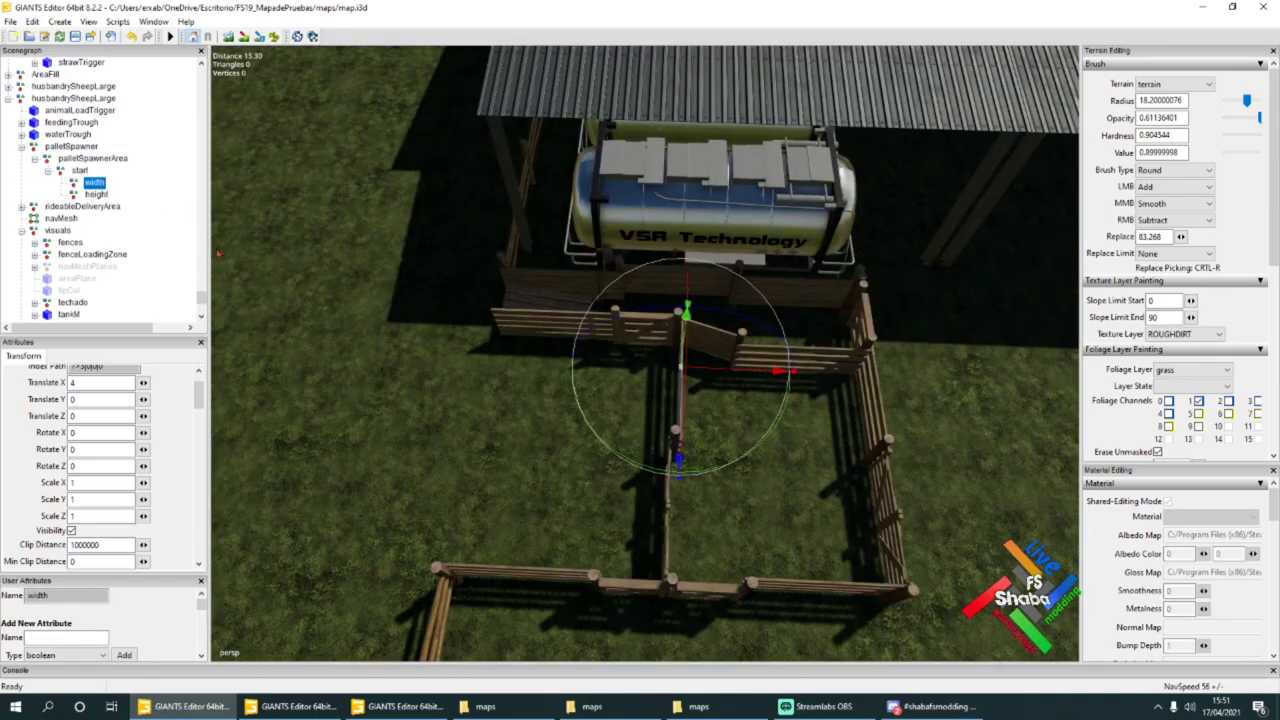
Step: Move the whole palletSpawner slightly away from the loading zone fence, to about X 9.3, Z -29.9
left_click(95, 195)
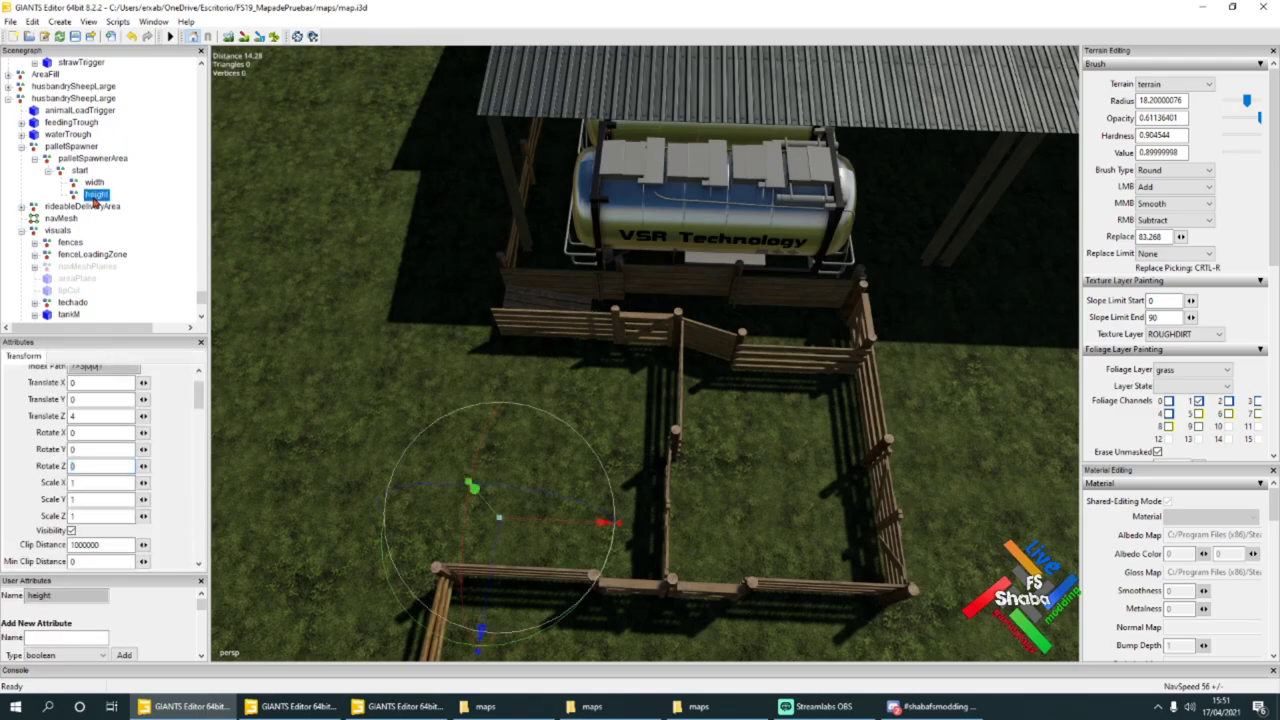
left_click(70, 147)
left_click_drag(540, 366, 496, 396)
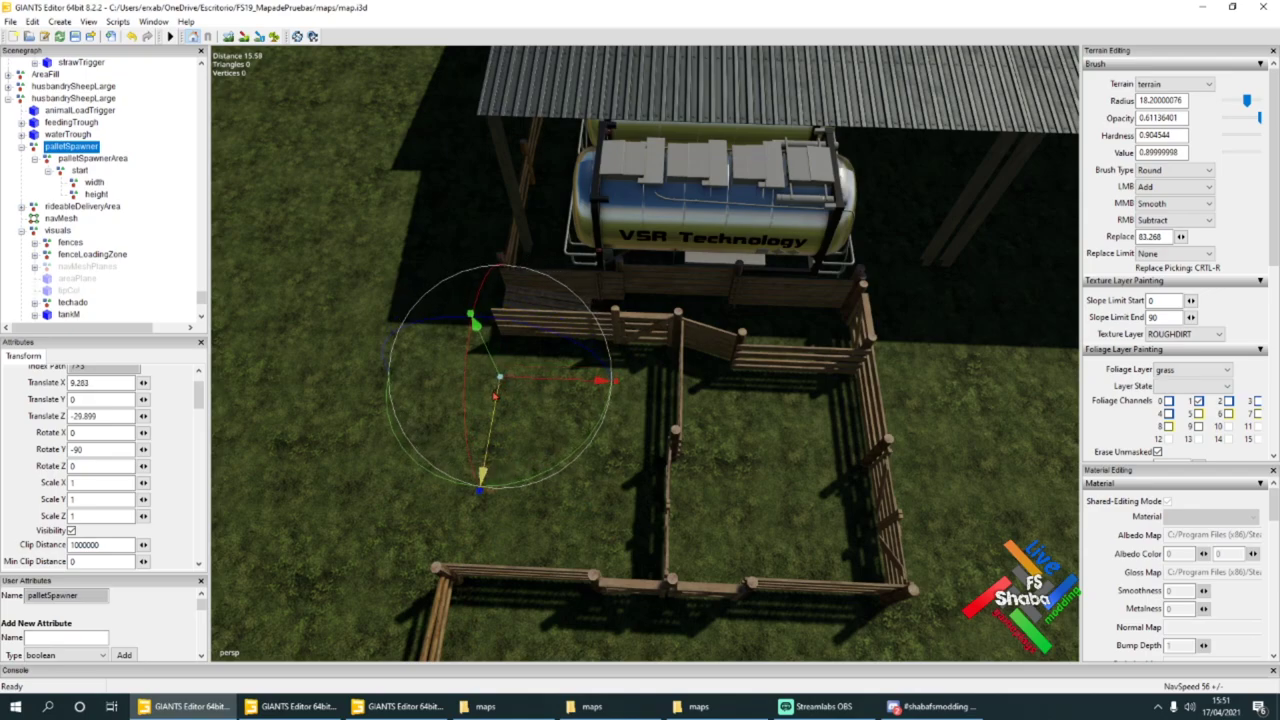
Step: Check where the palletSpawner's area, start, width and height nodes lie beside the loading ramp, and collapse the palletSpawner
left_click(85, 162)
left_click(83, 173)
left_click(93, 185)
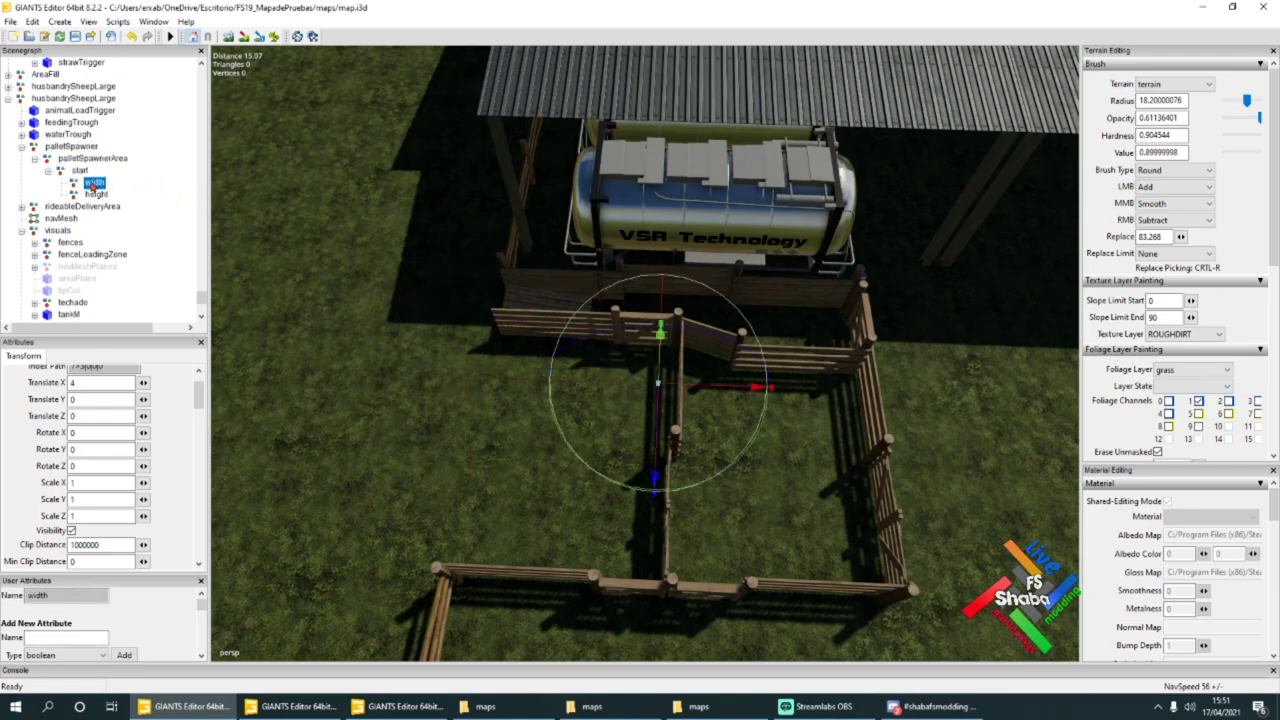
left_click(97, 197)
left_click_drag(400, 300, 300, 290, "alt")
scroll(300, 290, "up", 4)
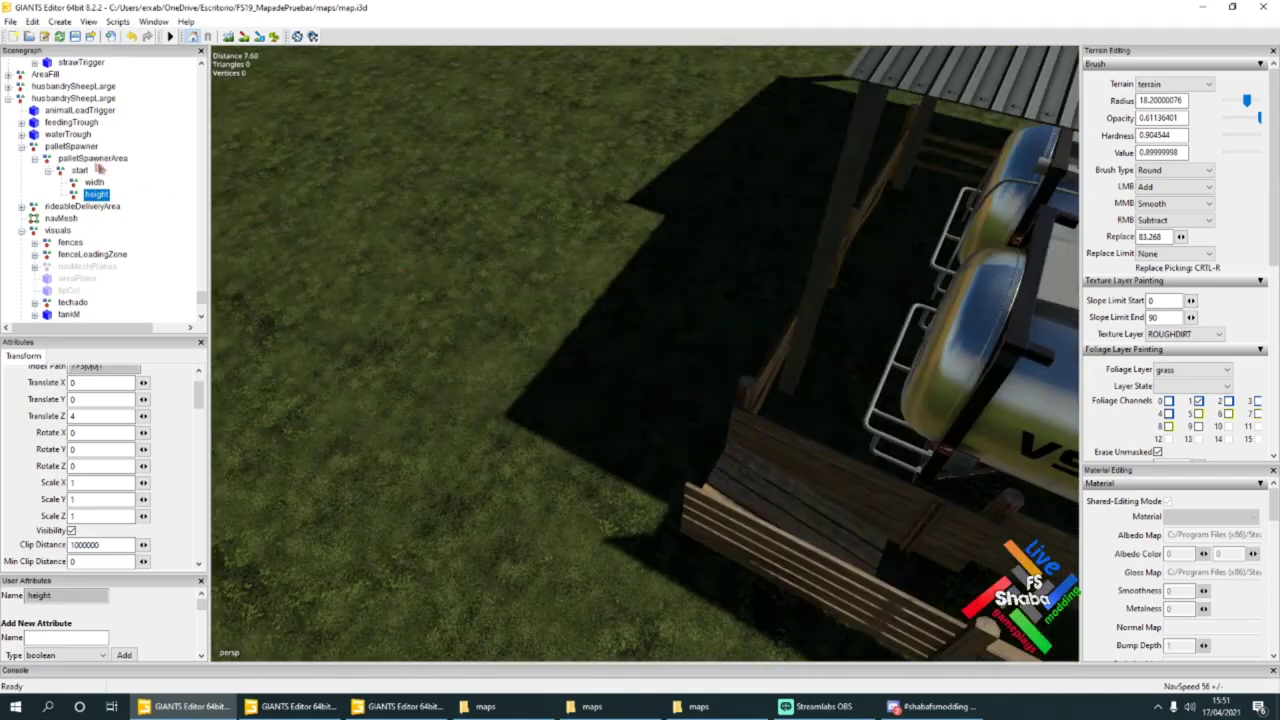
left_click(45, 149)
left_click(21, 147)
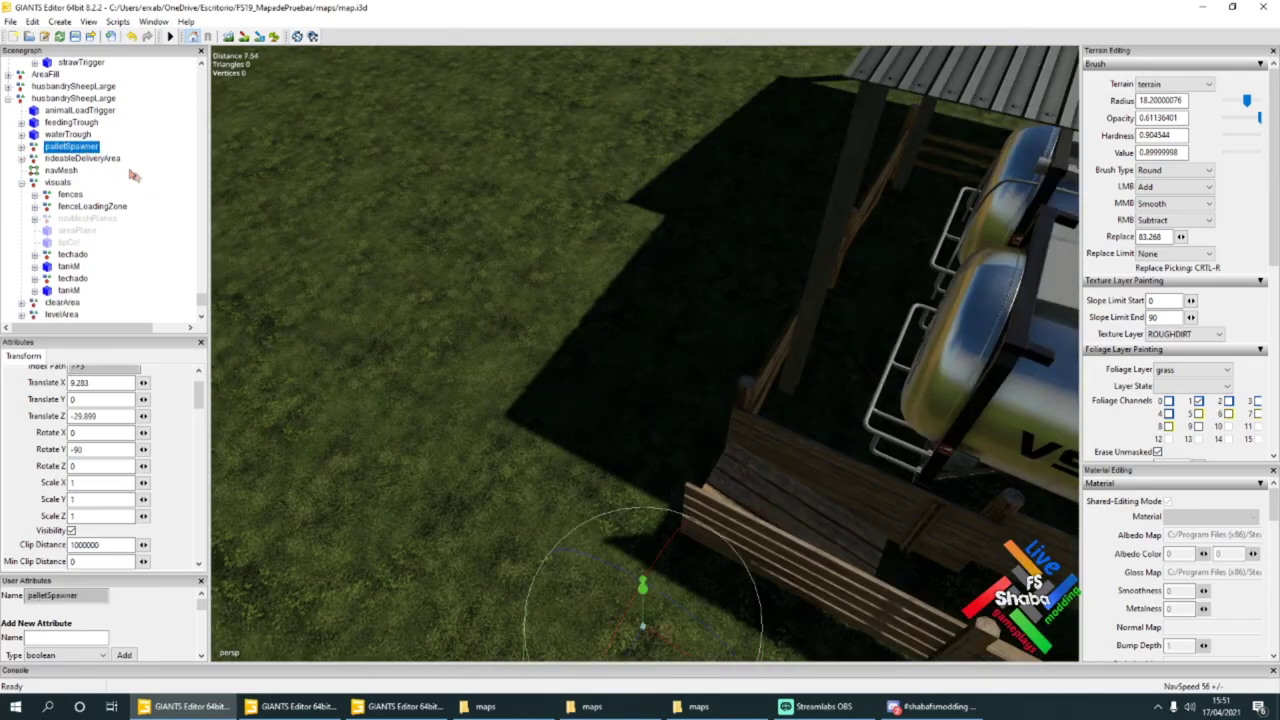
Step: Move the animalLoadTrigger from inside the pen to the loading ramp beside the tanks, at about X 13.2, Z -31.8
double_click(82, 111)
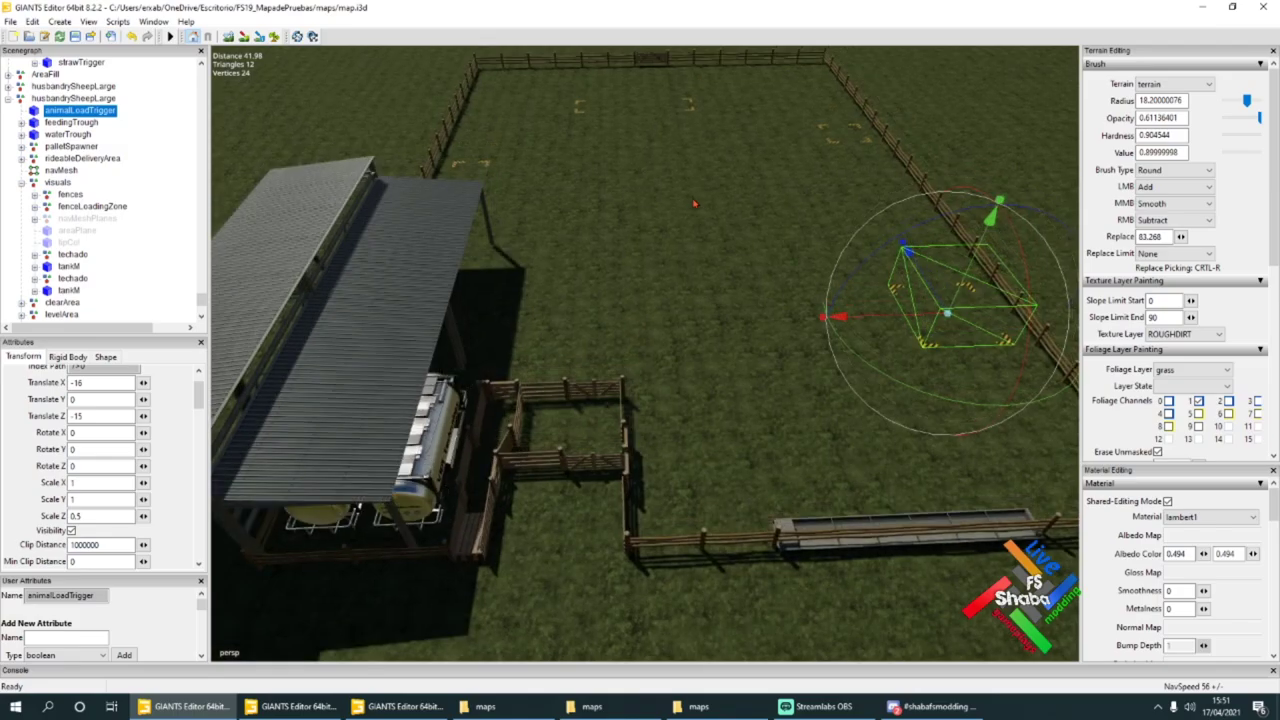
left_click_drag(836, 308, 524, 300)
left_click_drag(540, 247, 523, 412)
left_click_drag(497, 507, 473, 510)
scroll(632, 510, "up", 5)
left_click_drag(632, 510, 396, 379, "alt")
middle_click_drag(396, 379, 519, 385, "alt")
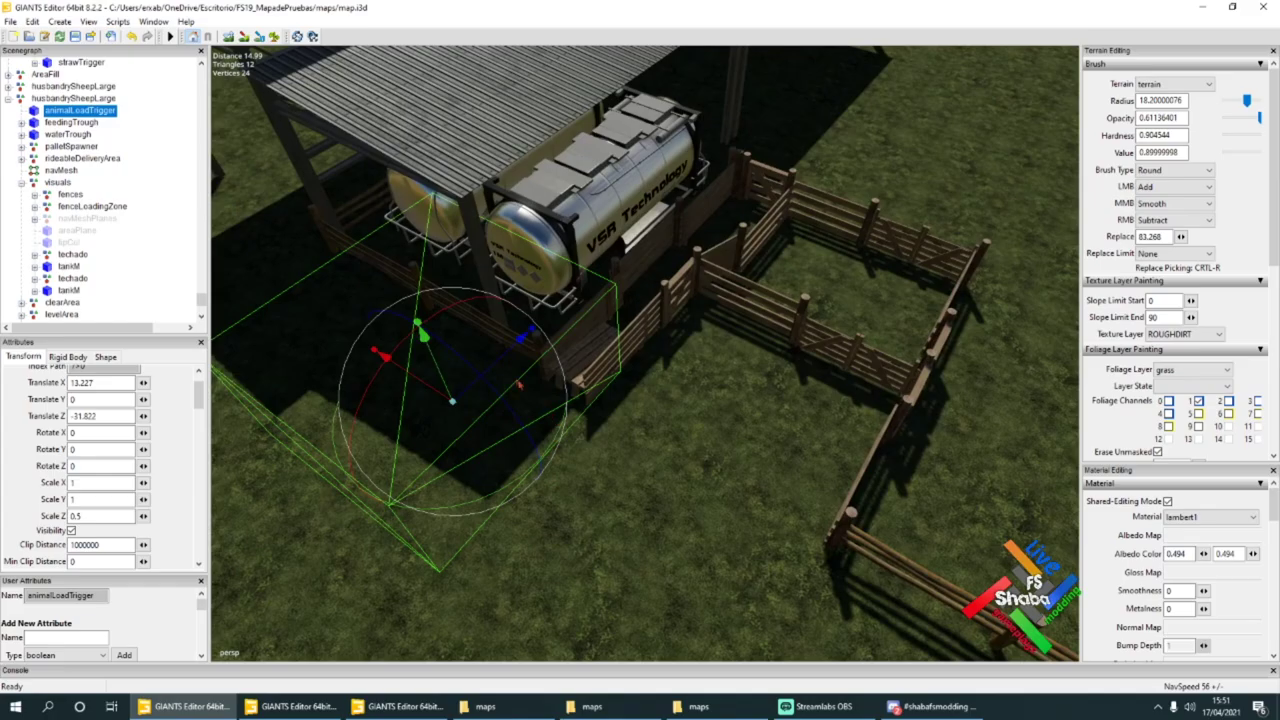
Step: Shift the animalLoadTrigger outward from the loading ramp to about Z -33
left_click_drag(510, 371, 656, 461, "alt")
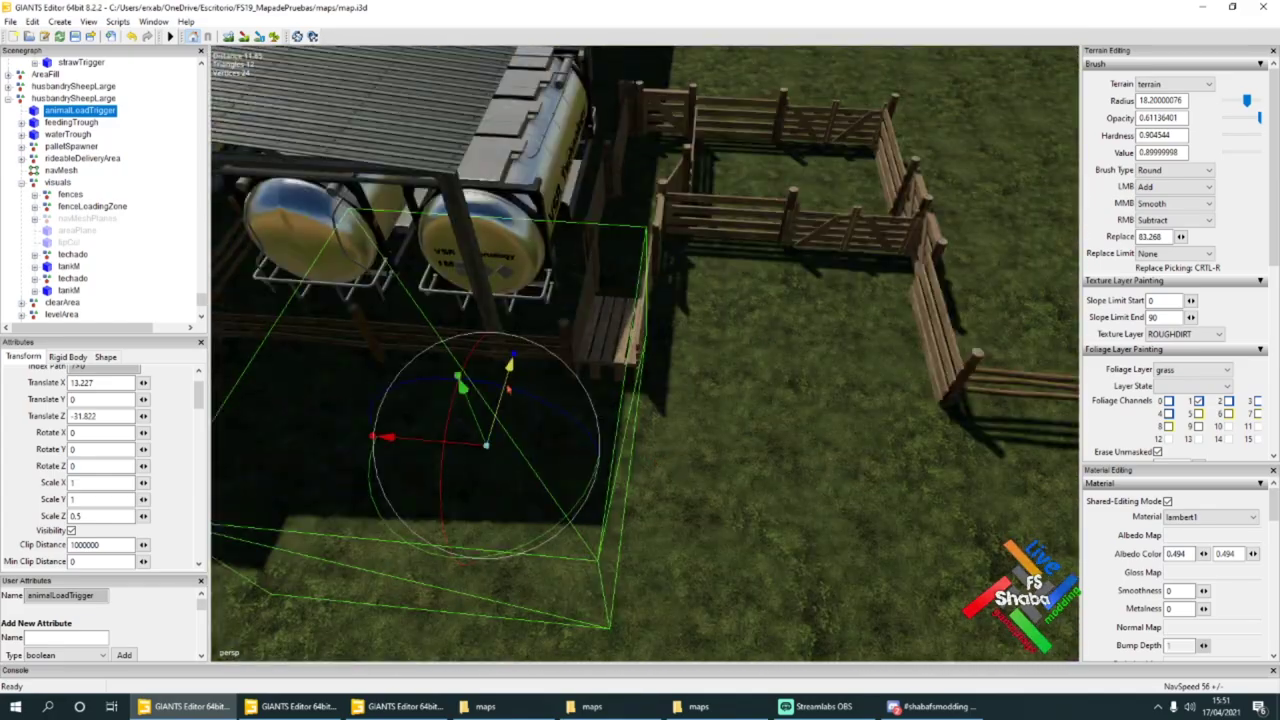
left_click_drag(510, 362, 507, 376)
left_click_drag(486, 478, 500, 425)
scroll(500, 425, "down", 5)
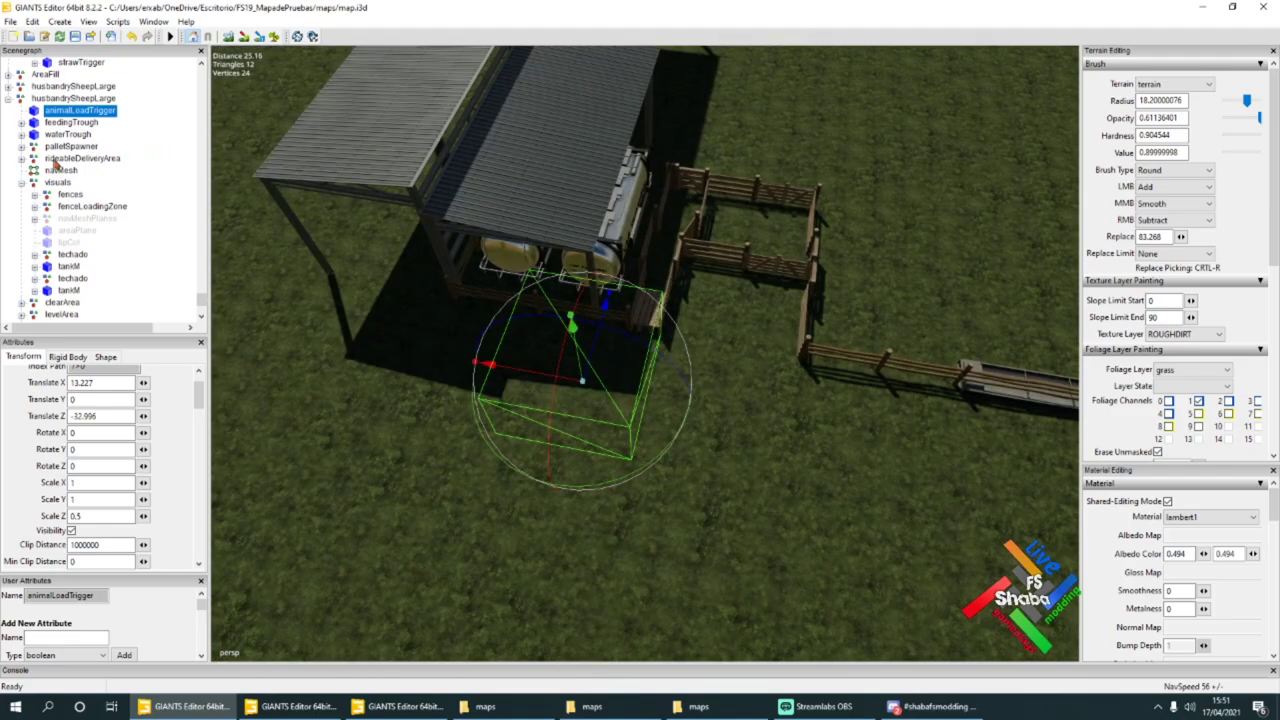
Step: Collapse the sheep husbandry's visuals, locate husbandryCowLarge in the scenegraph through its gateTrigger, and collapse its fences and cowStable
left_click(21, 184)
left_click_drag(909, 268, 860, 310, "alt")
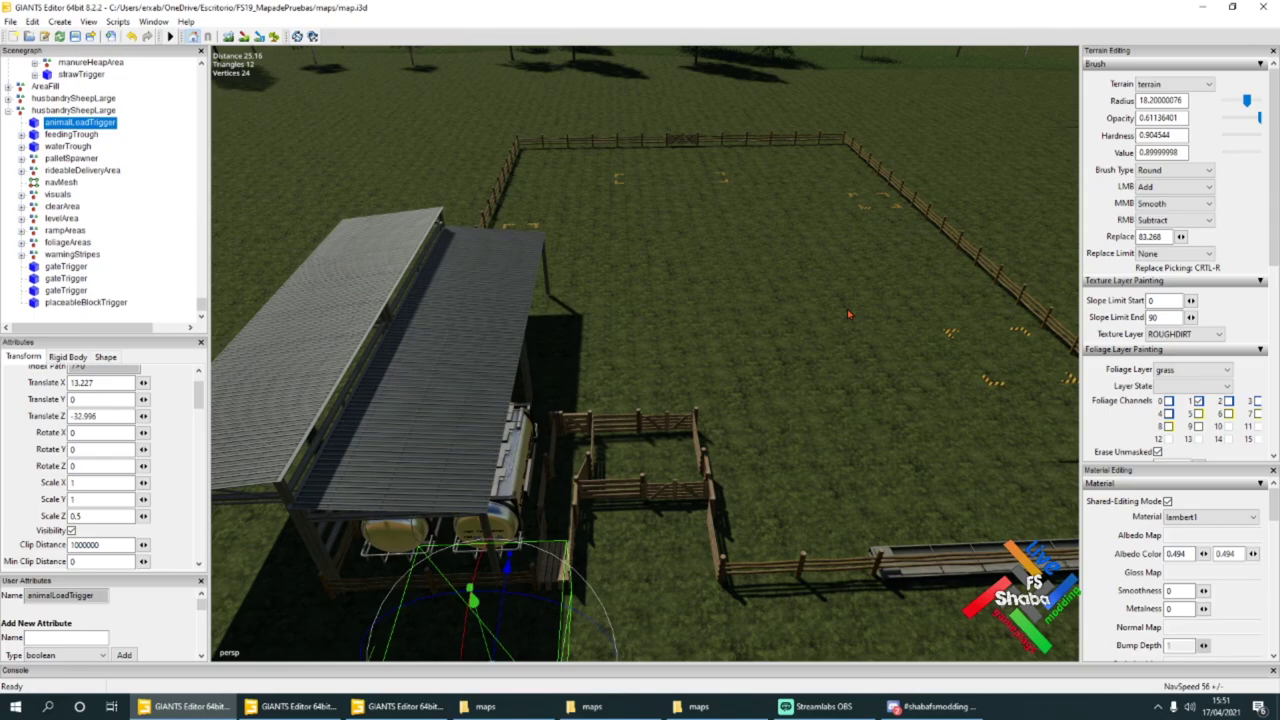
scroll(848, 317, "down", 5)
left_click_drag(848, 317, 651, 337, "alt")
right_click_drag(517, 289, 404, 236)
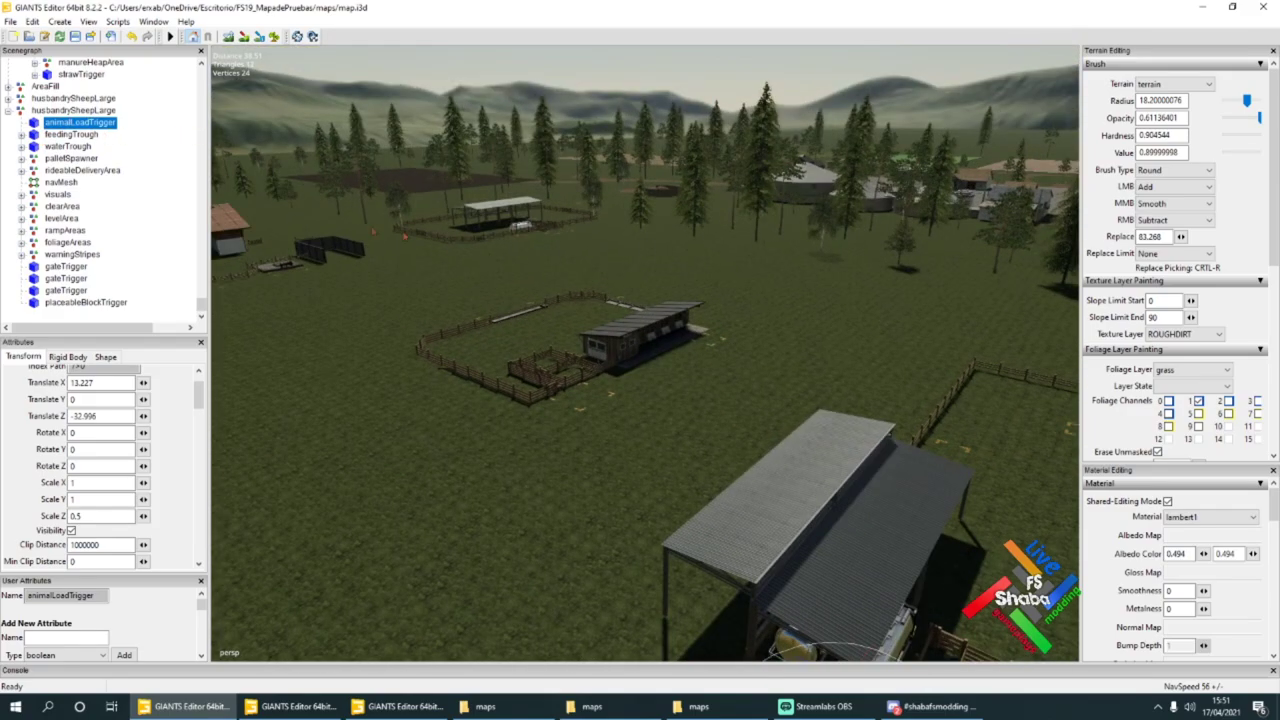
left_click(257, 247)
right_click_drag(257, 247, 536, 339)
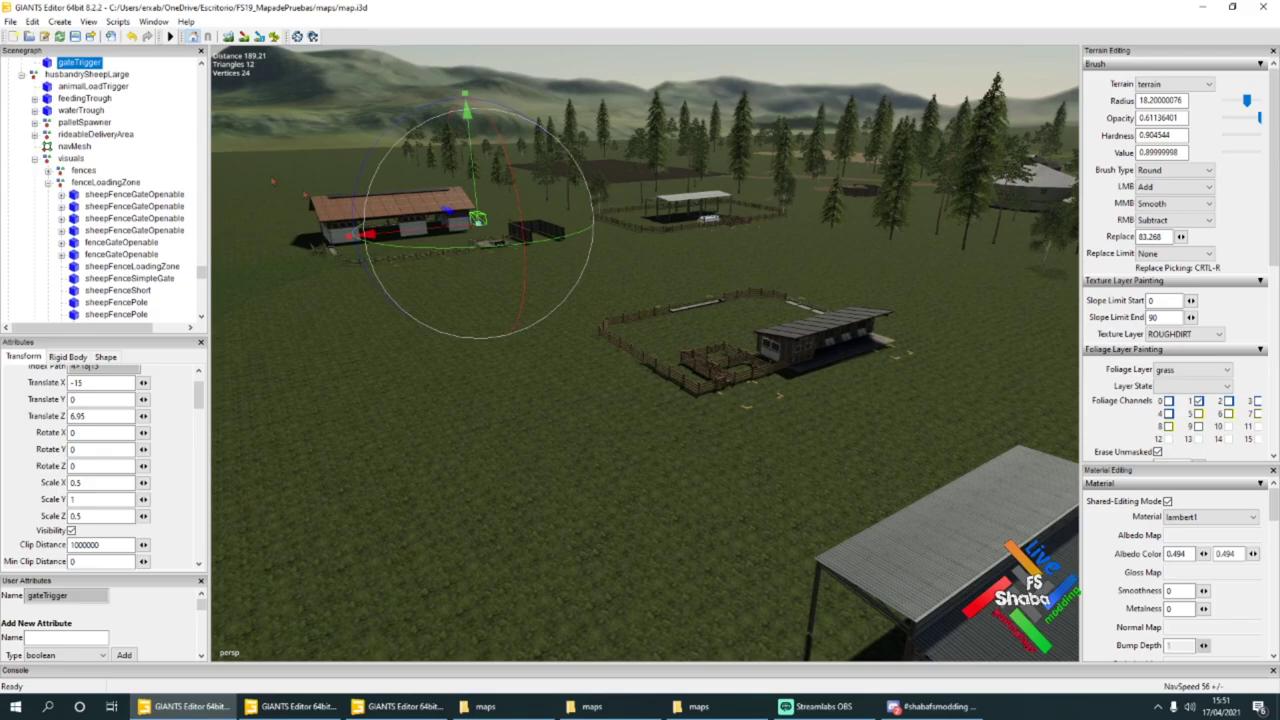
scroll(117, 101, "up", 6)
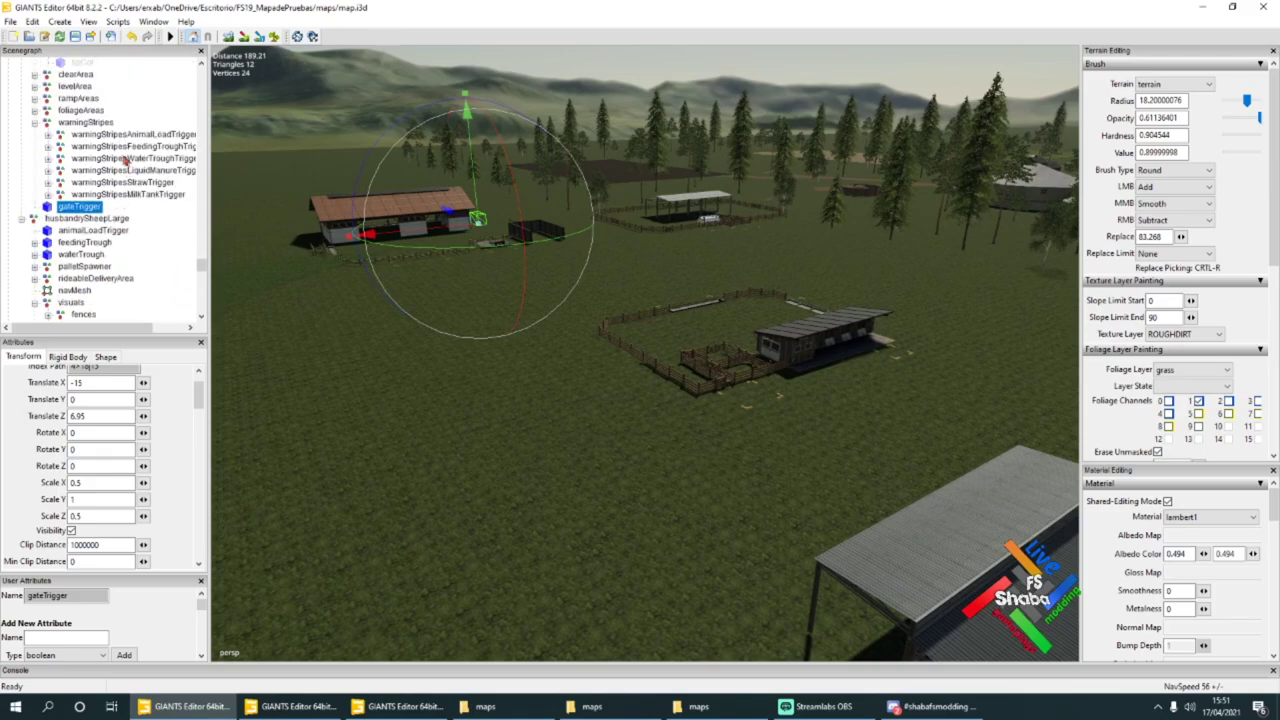
scroll(117, 185, "up", 8)
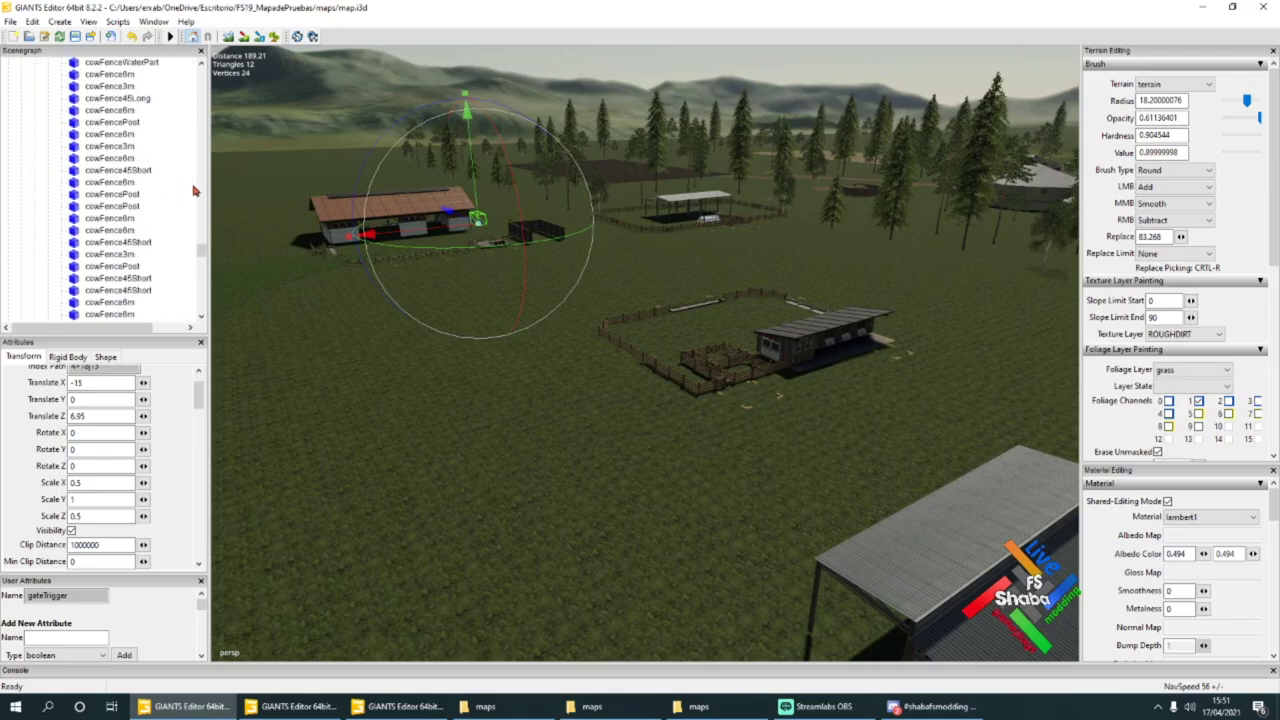
scroll(47, 134, "up", 6)
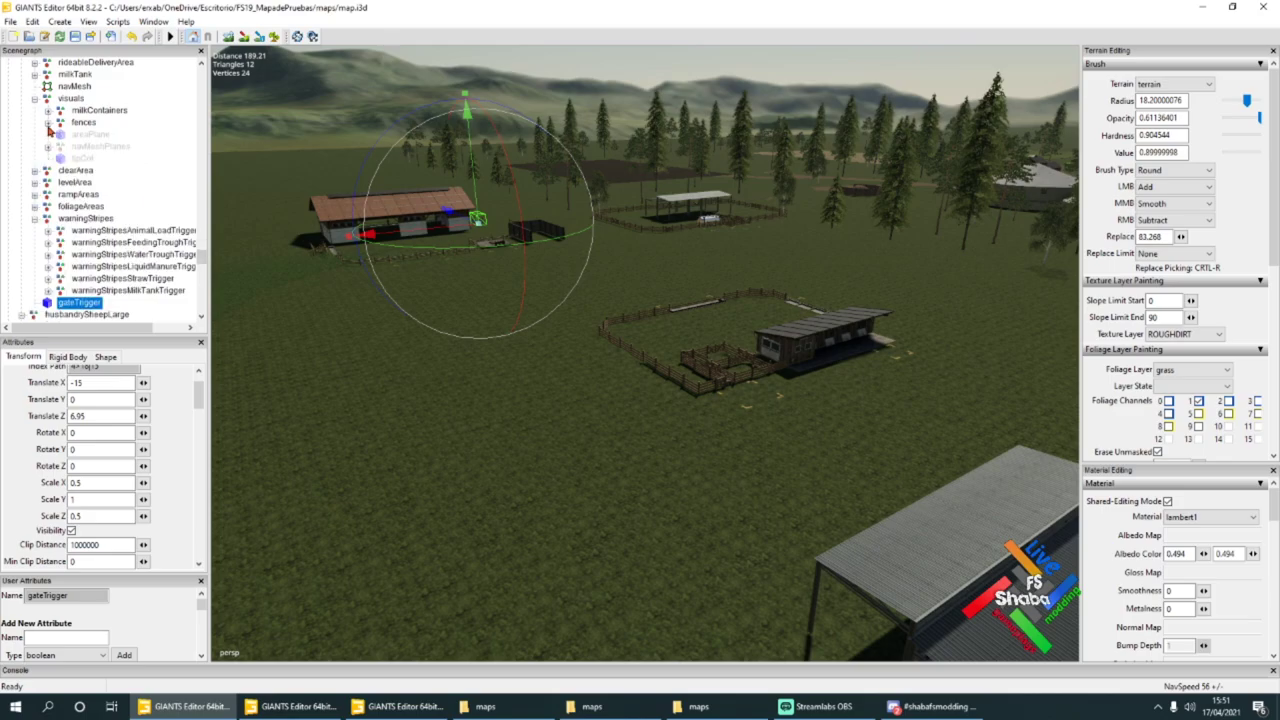
left_click(84, 135)
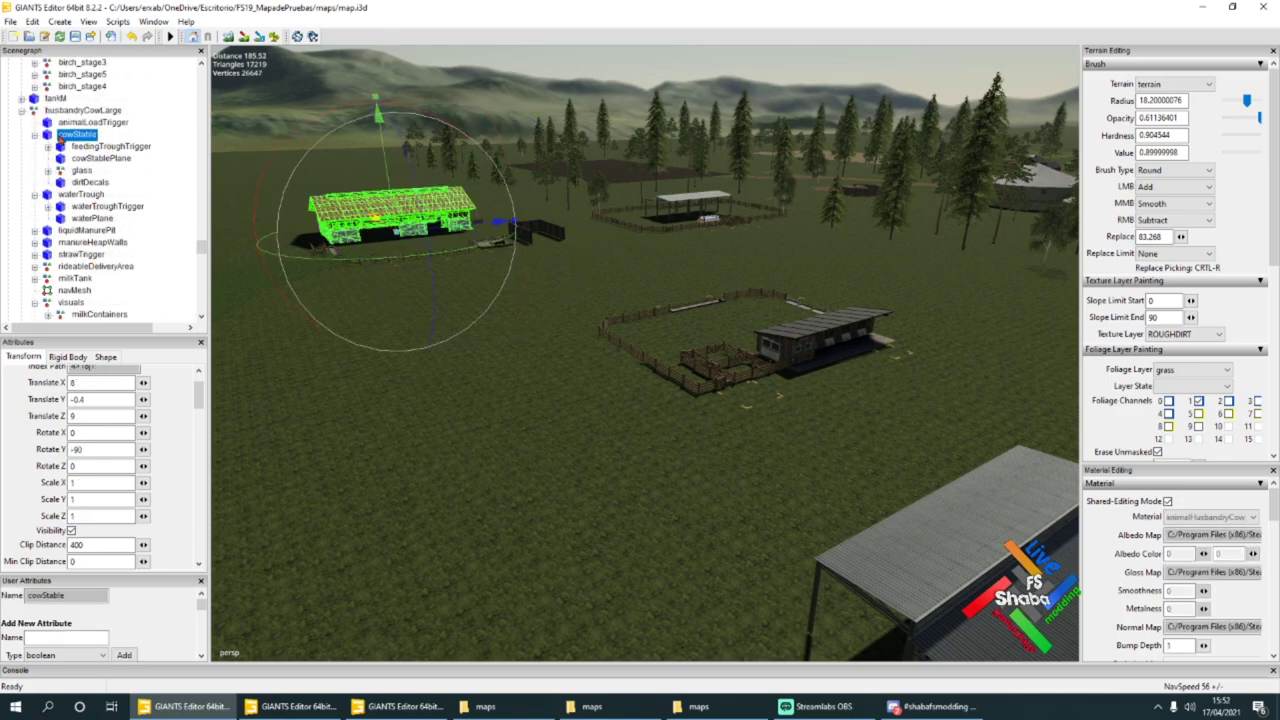
left_click(35, 135)
Step: Look through husbandryCowLarge's components and copy its strawTrigger and milkTank
left_click_drag(440, 240, 506, 336, "alt")
scroll(562, 326, "up", 4)
right_click_drag(507, 338, 491, 329)
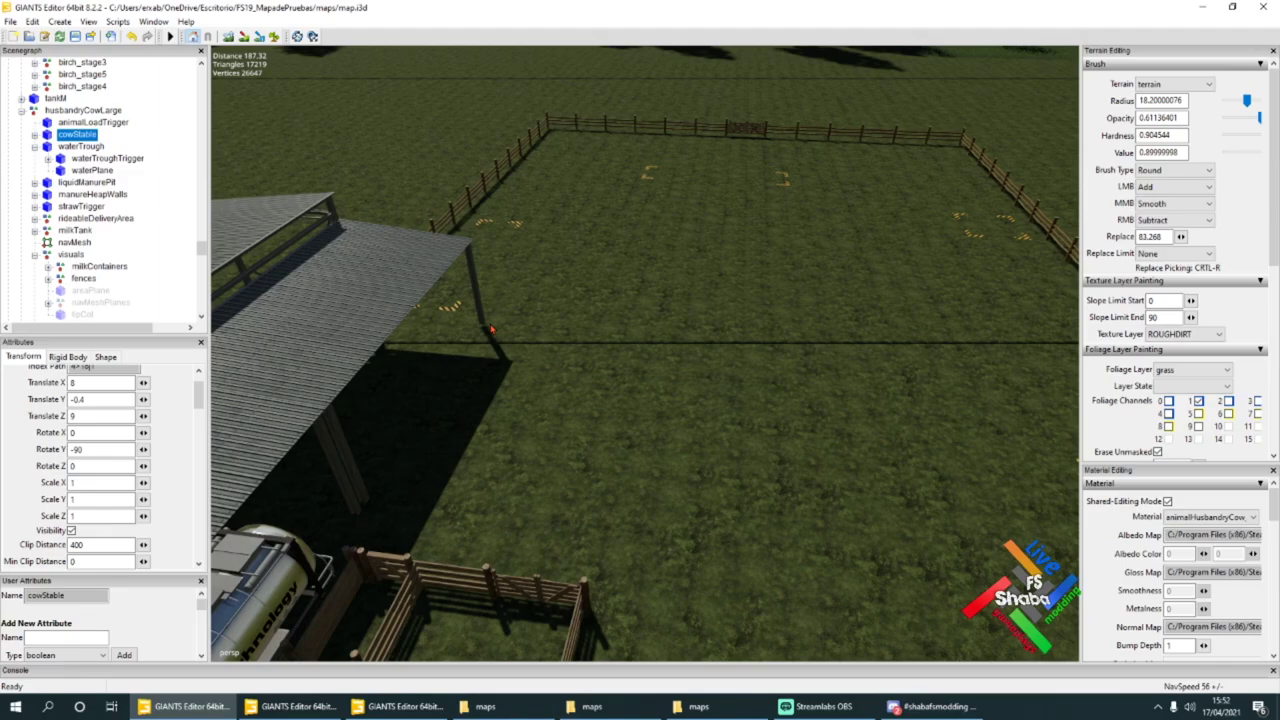
scroll(491, 329, "down", 2)
left_click(88, 183)
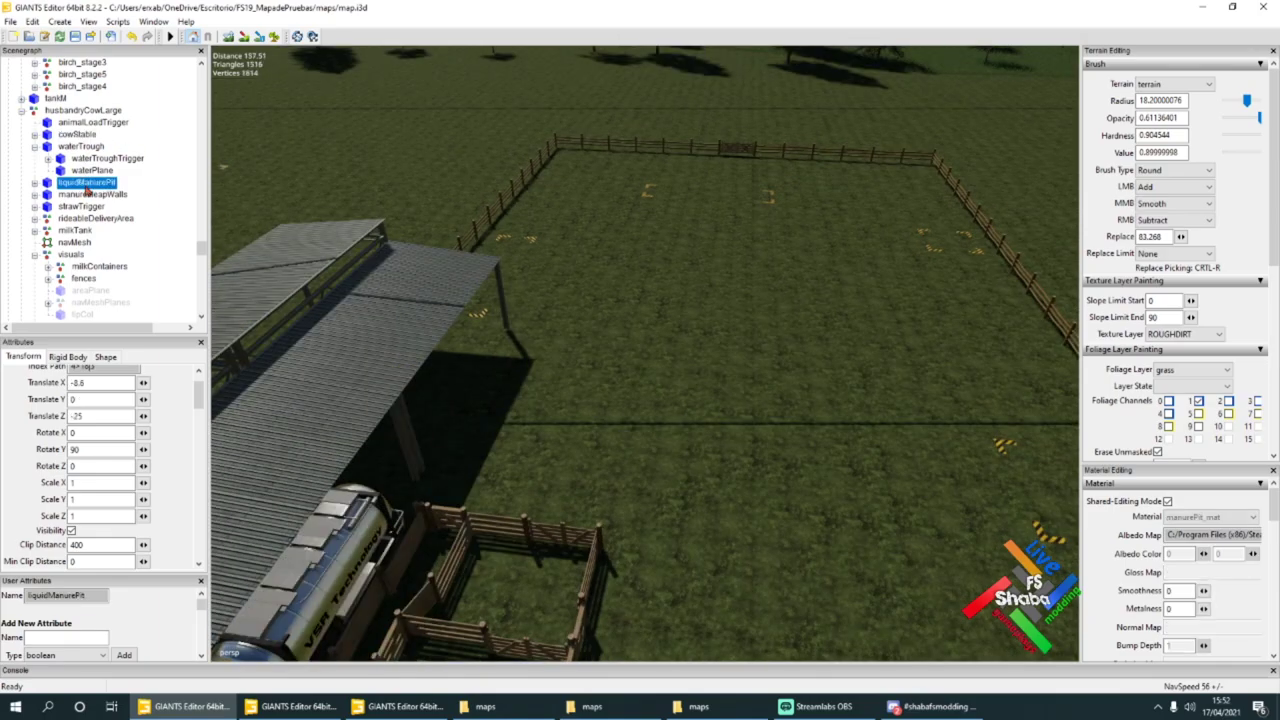
left_click(91, 195)
left_click(94, 207)
left_click_drag(575, 280, 510, 278, "alt")
scroll(510, 278, "down", 3)
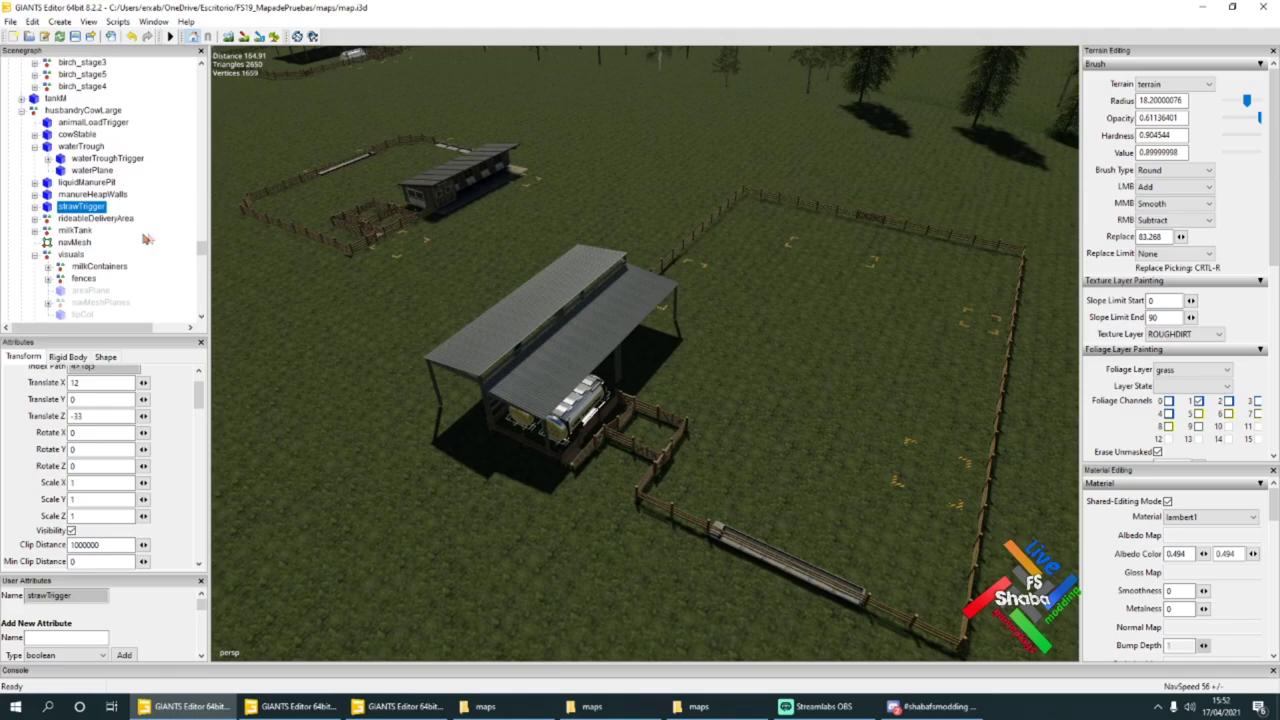
left_click(80, 231, "ctrl")
Step: Paste the strawTrigger and milkTank into the husbandrySheepLarge with the roofed tanks
left_click(593, 357)
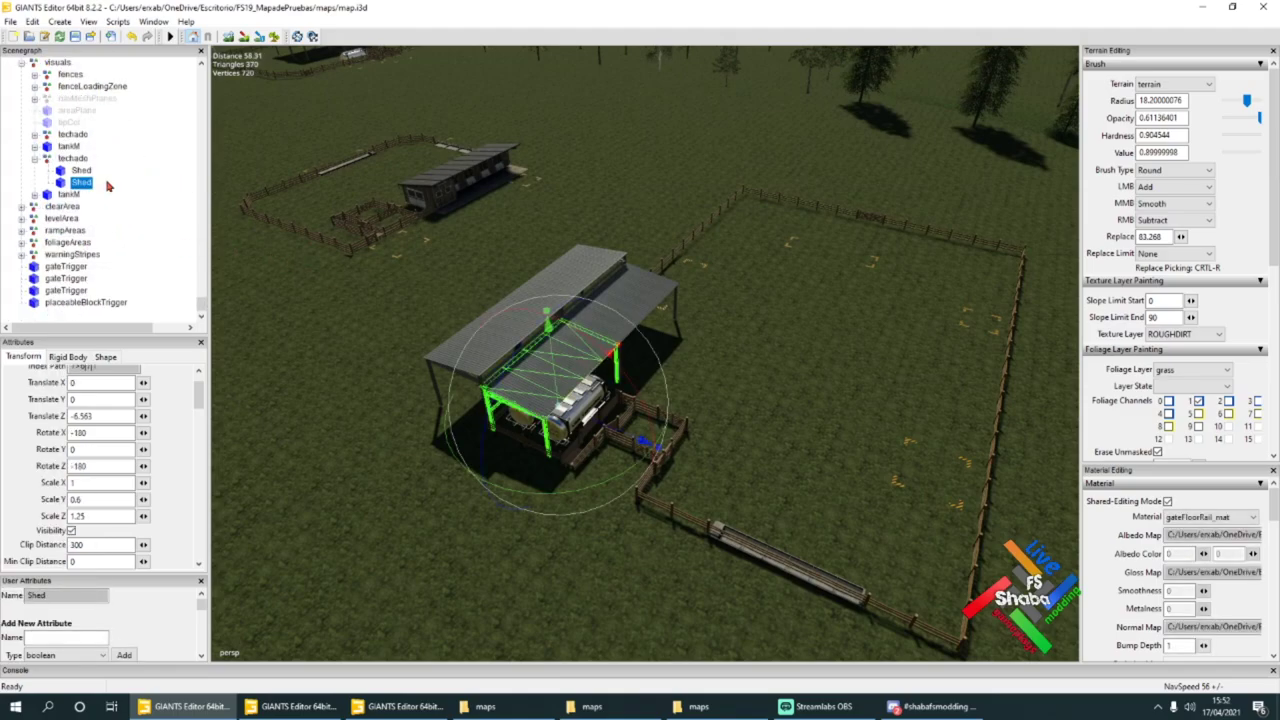
scroll(90, 180, "up", 3)
left_click(66, 110)
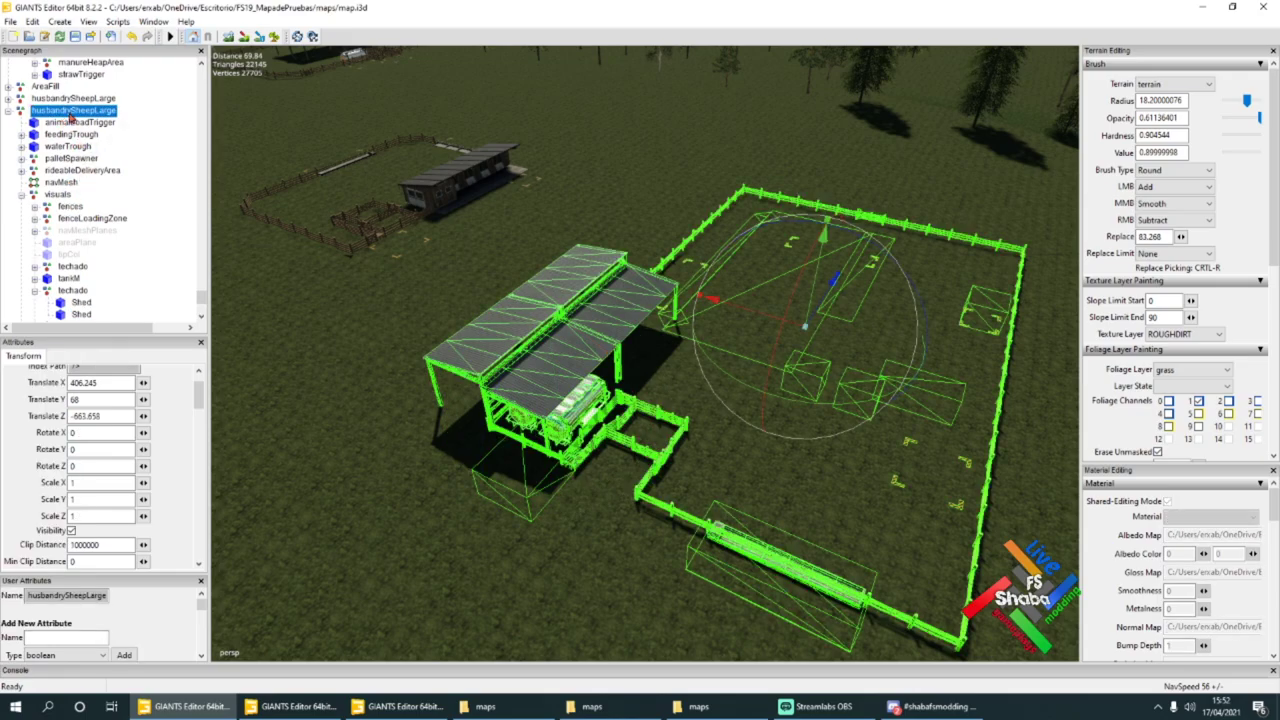
key("ctrl+v")
scroll(120, 200, "down", 1)
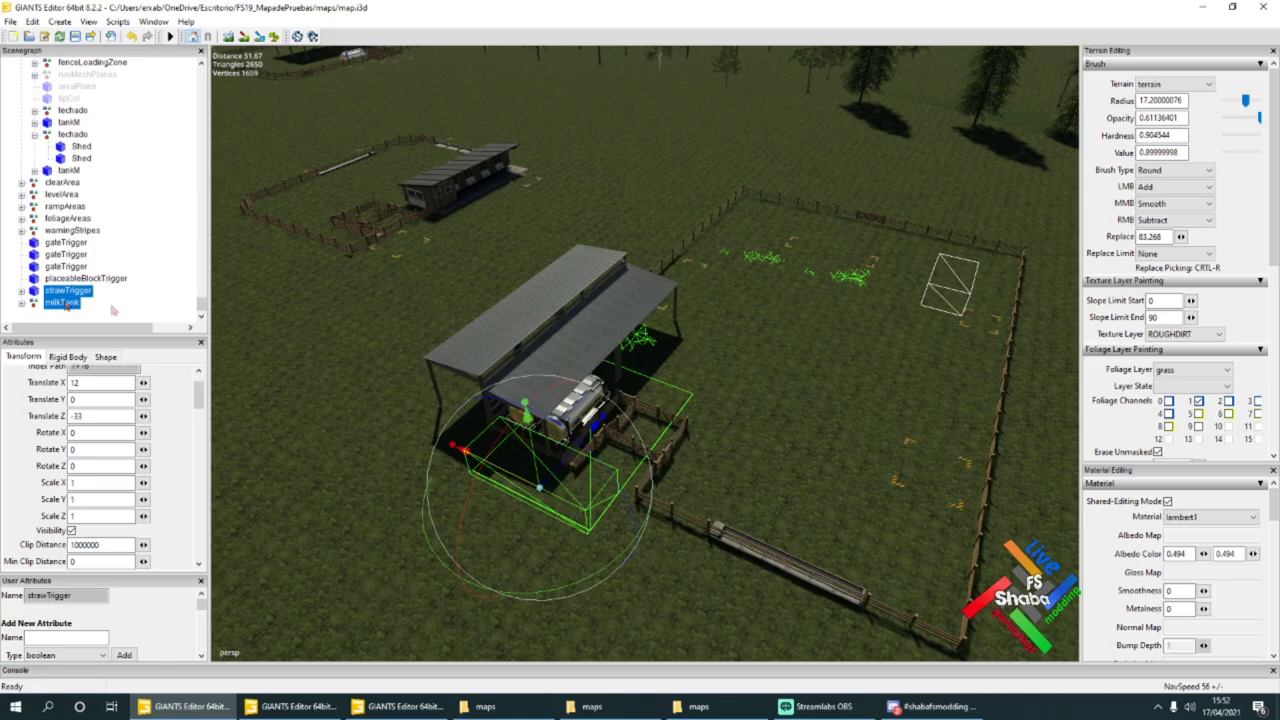
Step: Find the manureHeapWalls in husbandryCowLarge, expand them and copy their manureHeapArea
scroll(120, 164, "up", 10)
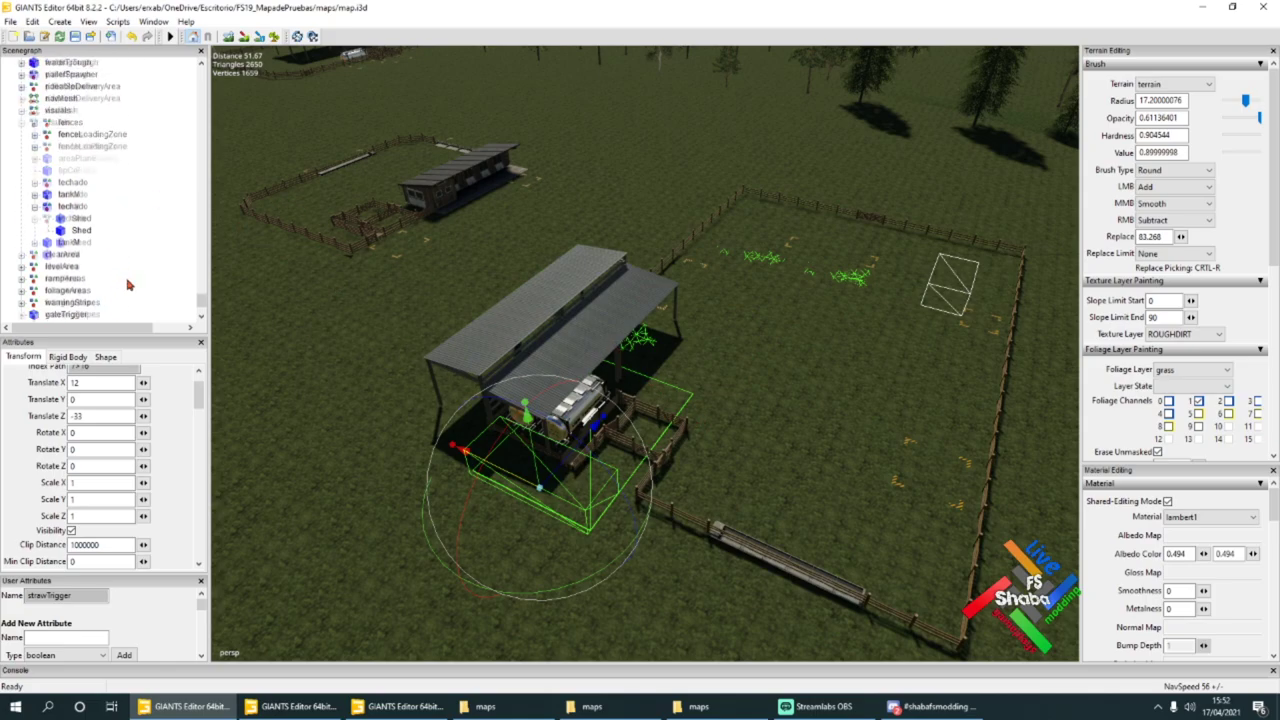
scroll(124, 167, "up", 6)
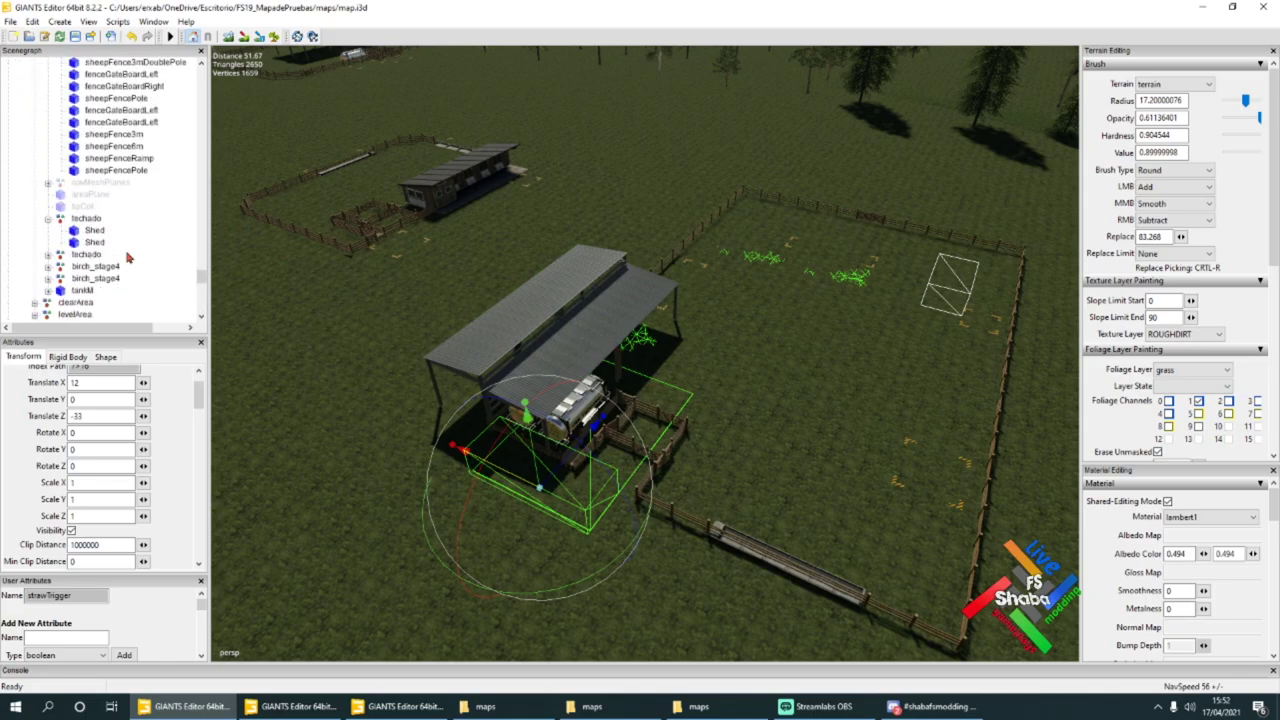
scroll(141, 200, "up", 7)
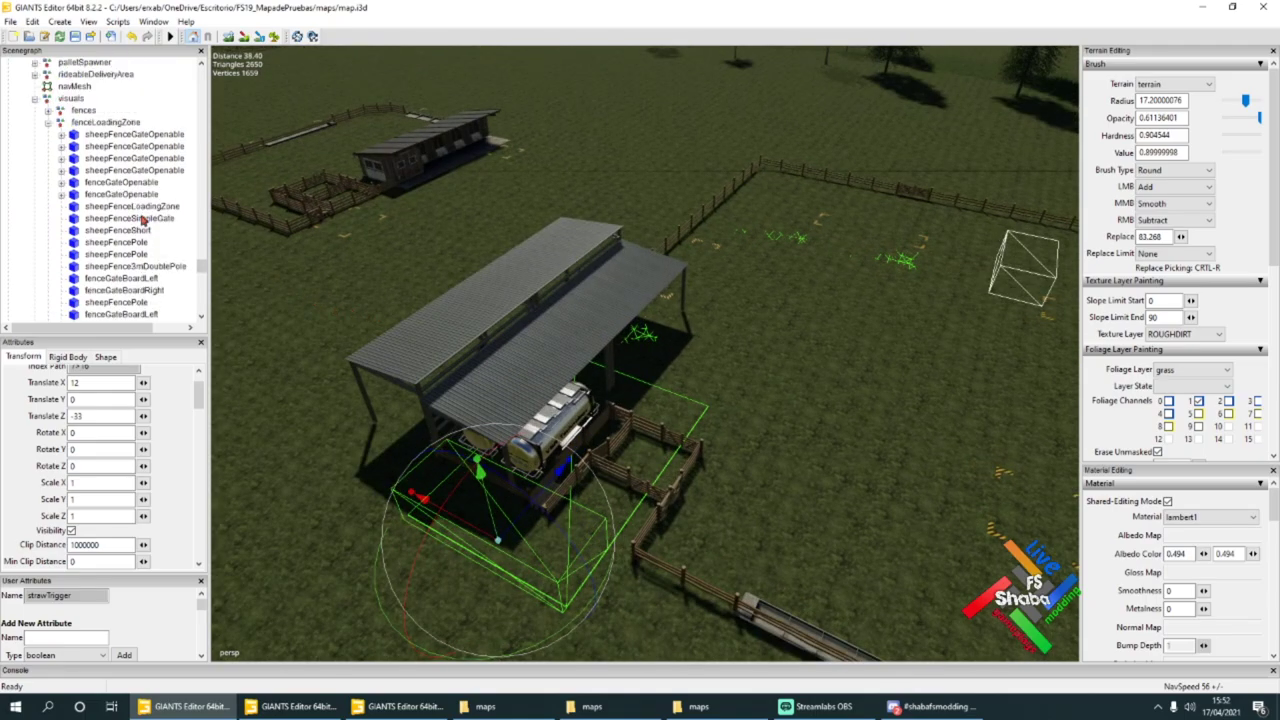
scroll(118, 210, "up", 10)
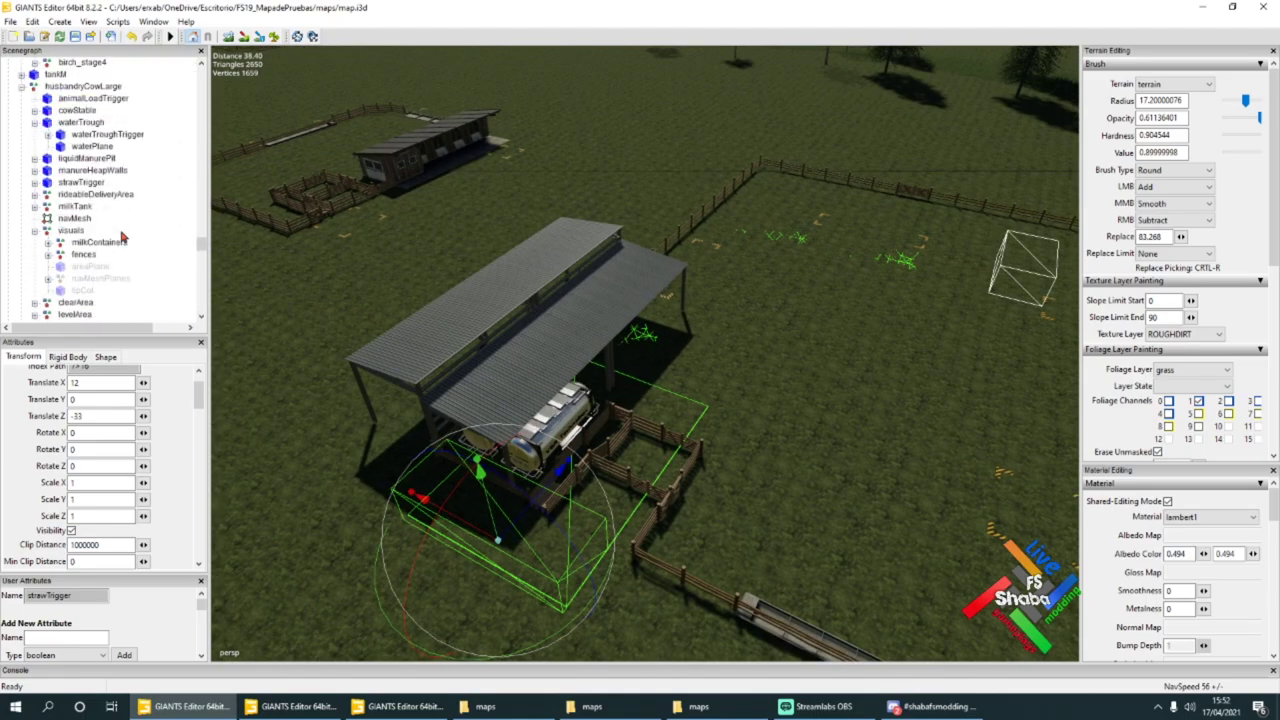
scroll(120, 237, "up", 4)
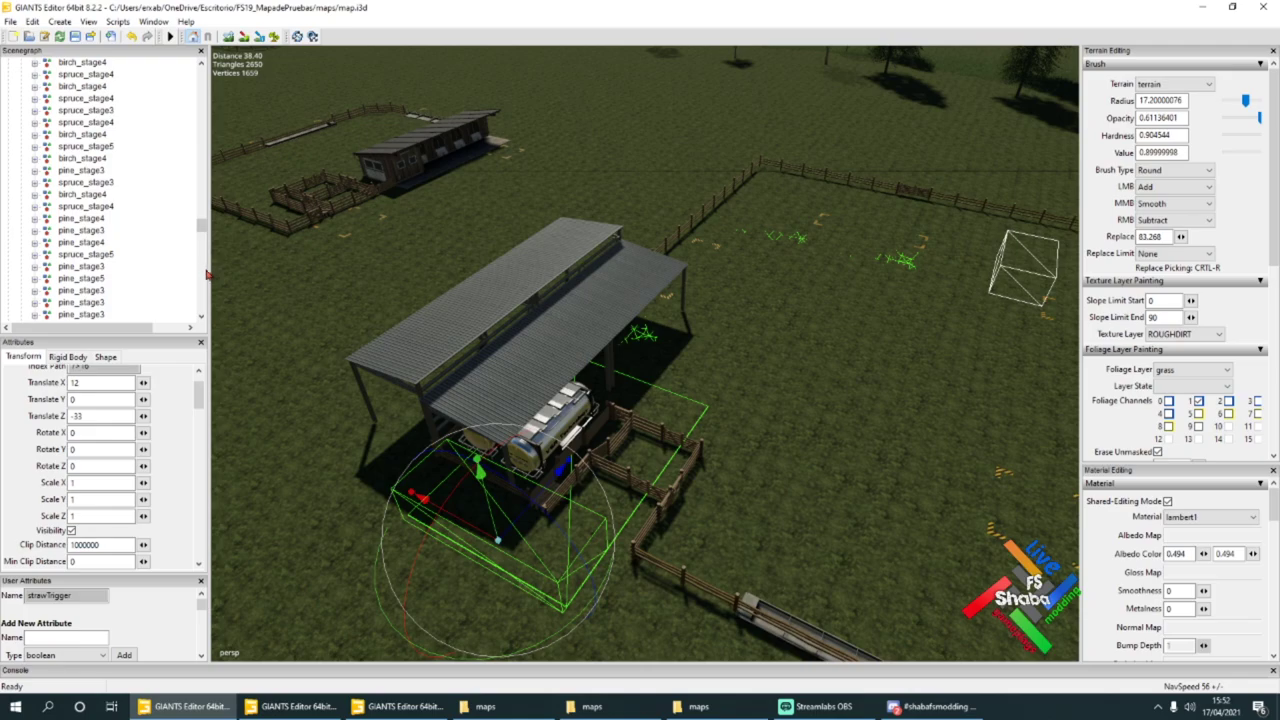
scroll(118, 246, "down", 5)
left_click(102, 265)
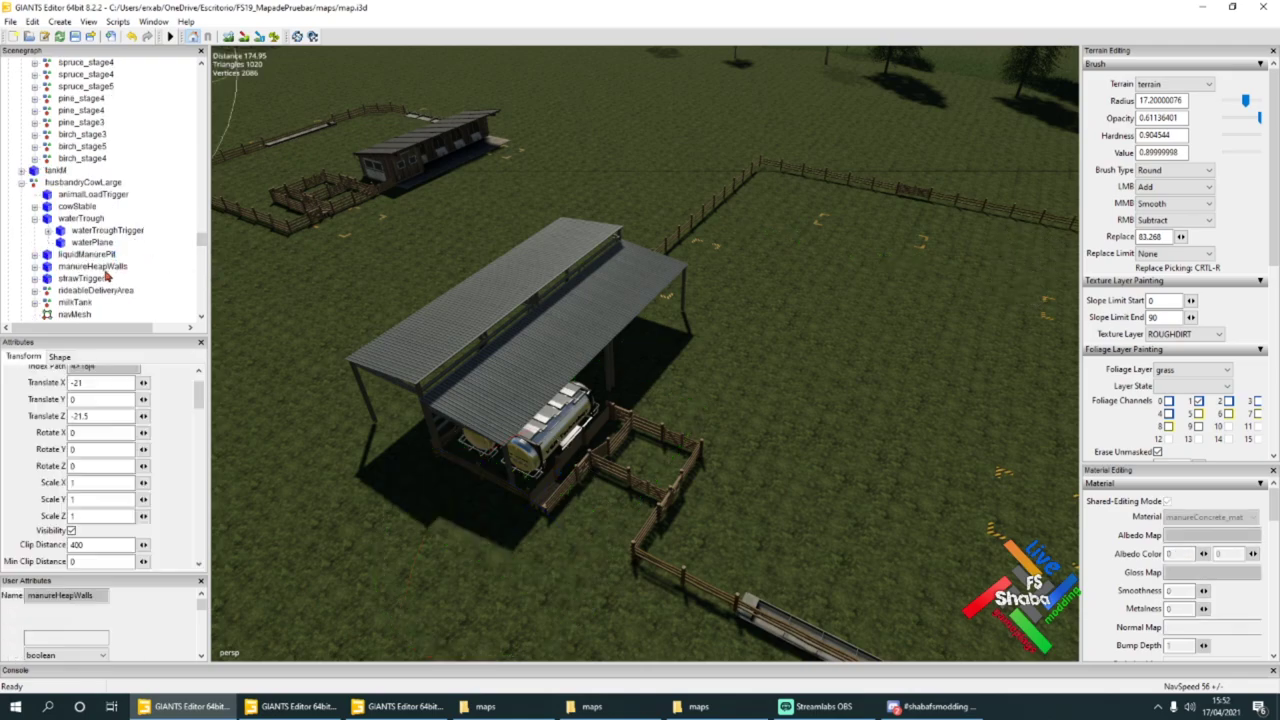
left_click(35, 267)
left_click_drag(369, 295, 457, 299, "alt")
left_click(128, 293)
scroll(457, 299, "down", 2)
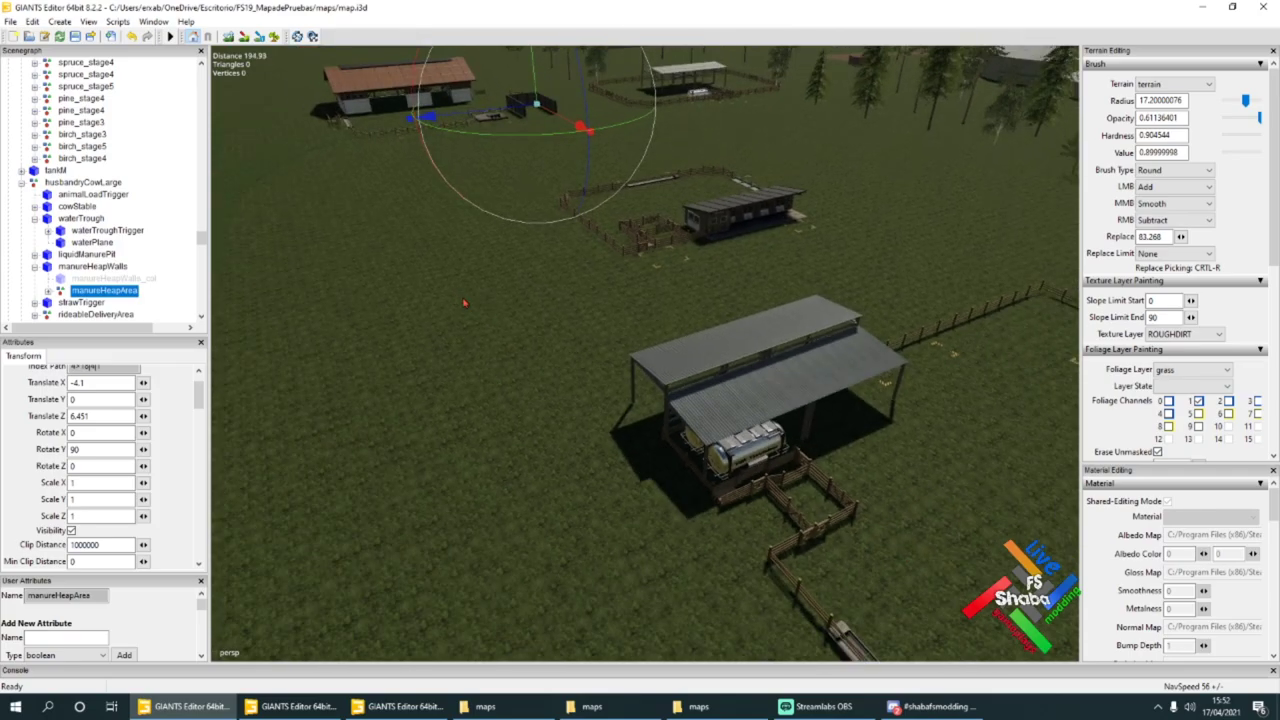
Step: Collapse the visuals and then the whole of the other husbandrySheepLarge listed after the cow husbandry
scroll(127, 242, "down", 10)
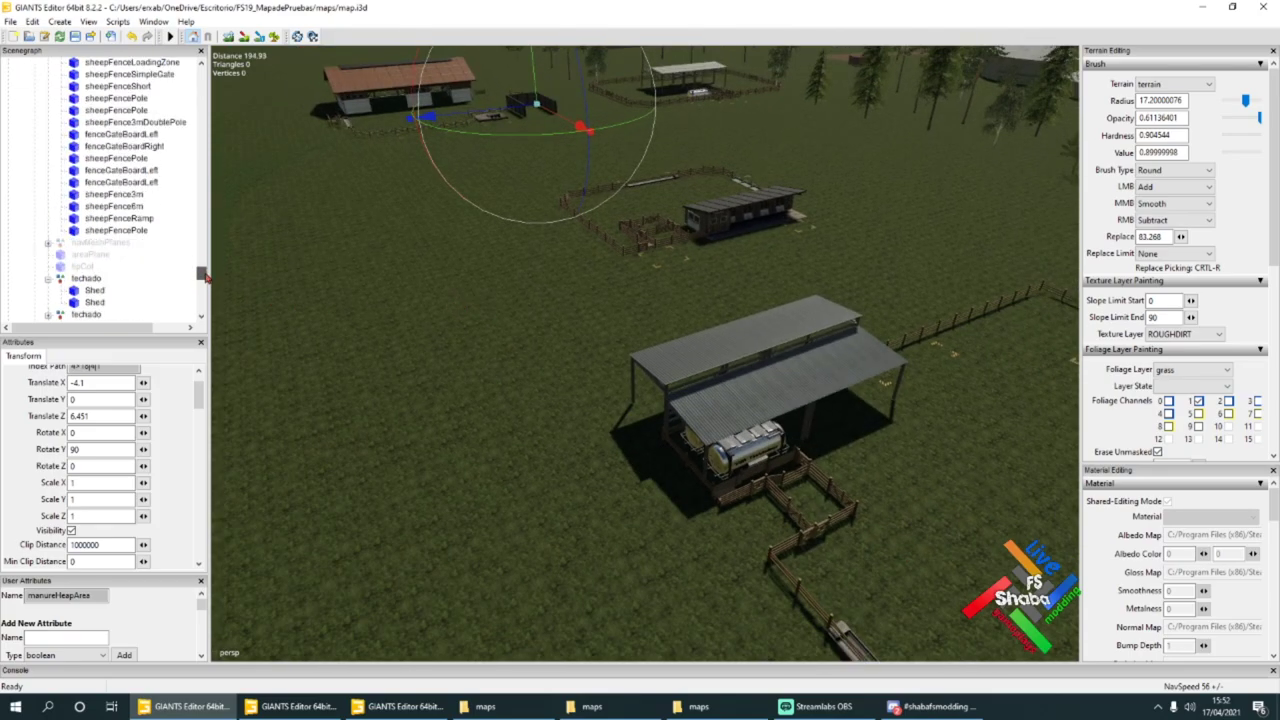
scroll(80, 112, "up", 2)
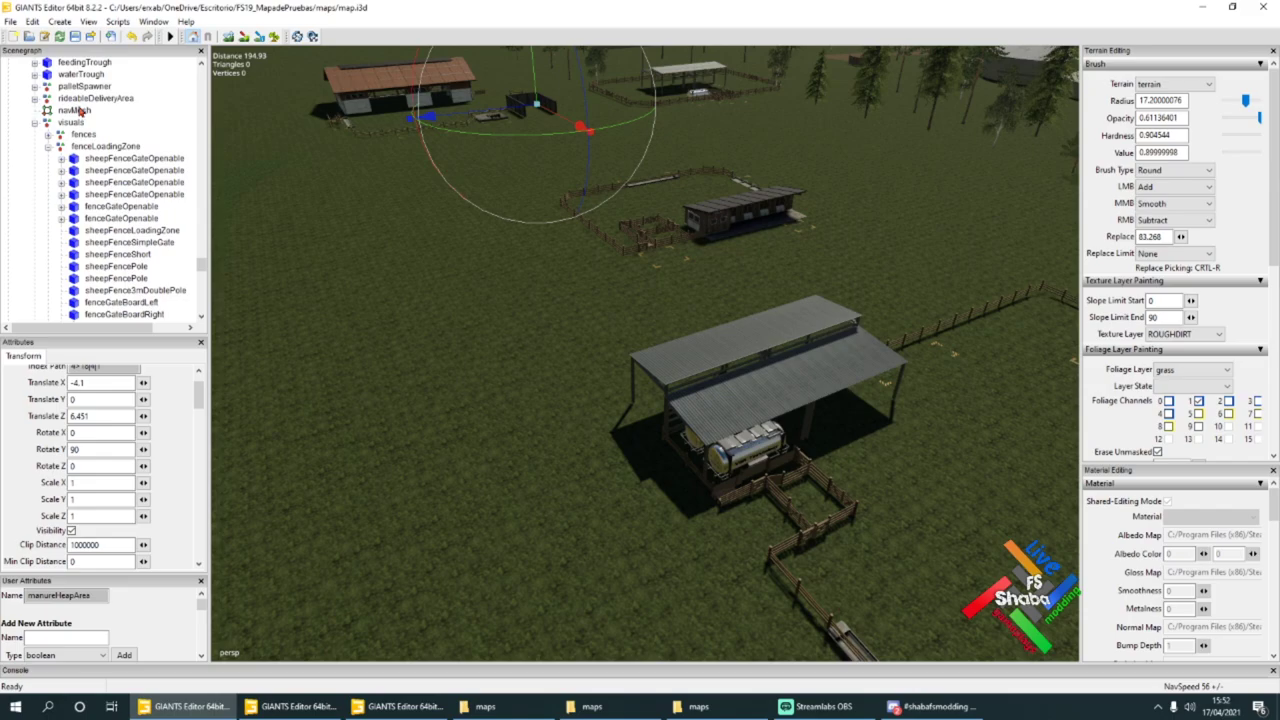
left_click(35, 124)
scroll(66, 152, "up", 3)
left_click(88, 168)
left_click(89, 166)
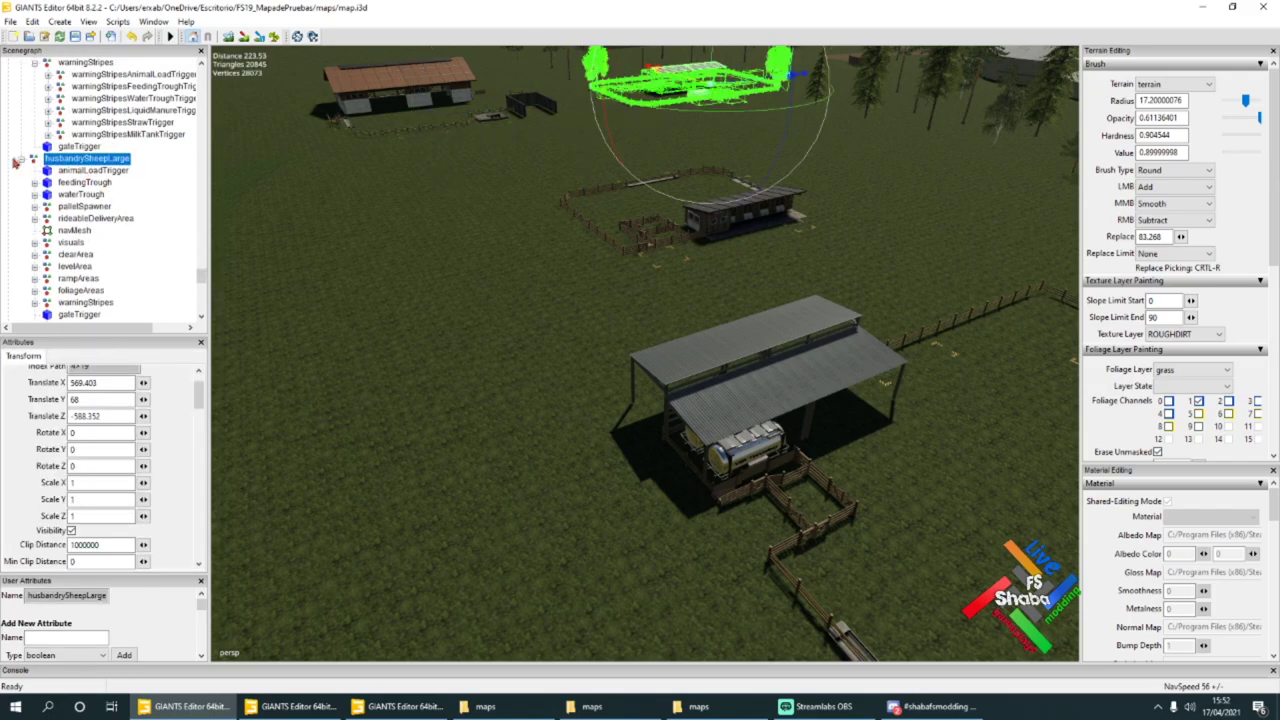
left_click(21, 160)
Step: Paste the manureHeapArea into the husbandrySheepLarge with the roofed tanks
left_click(67, 197)
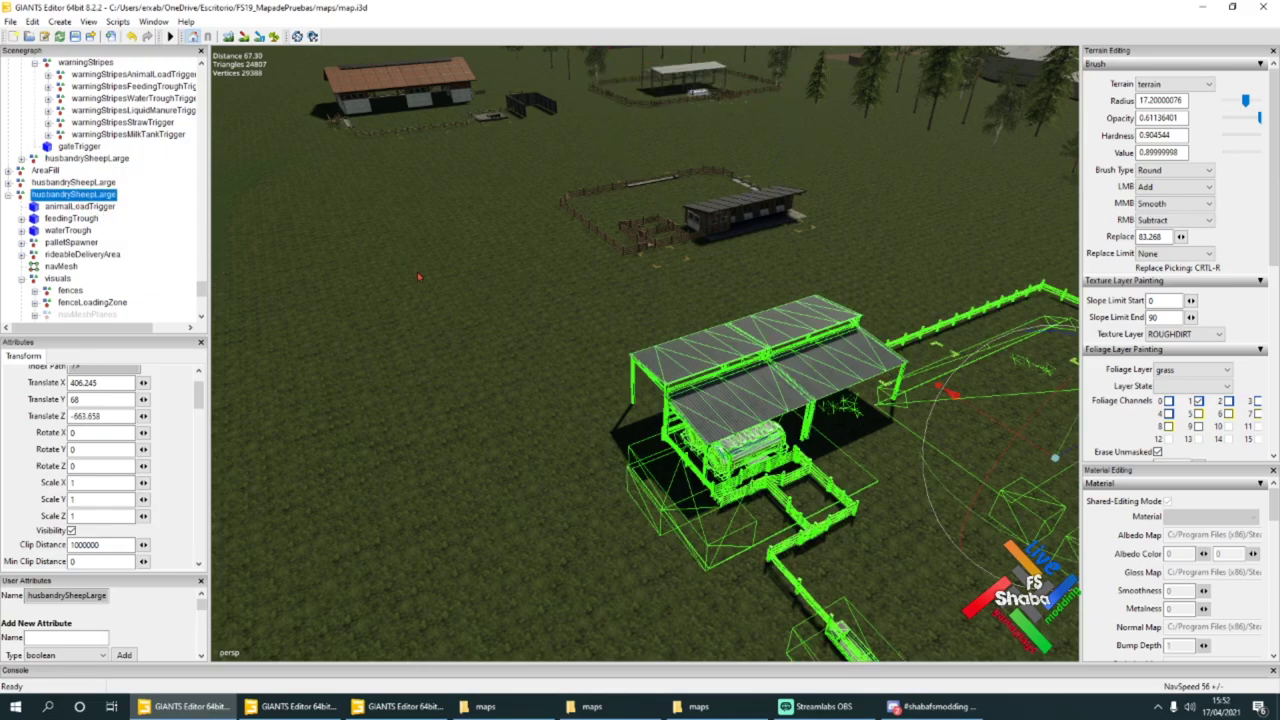
key("f")
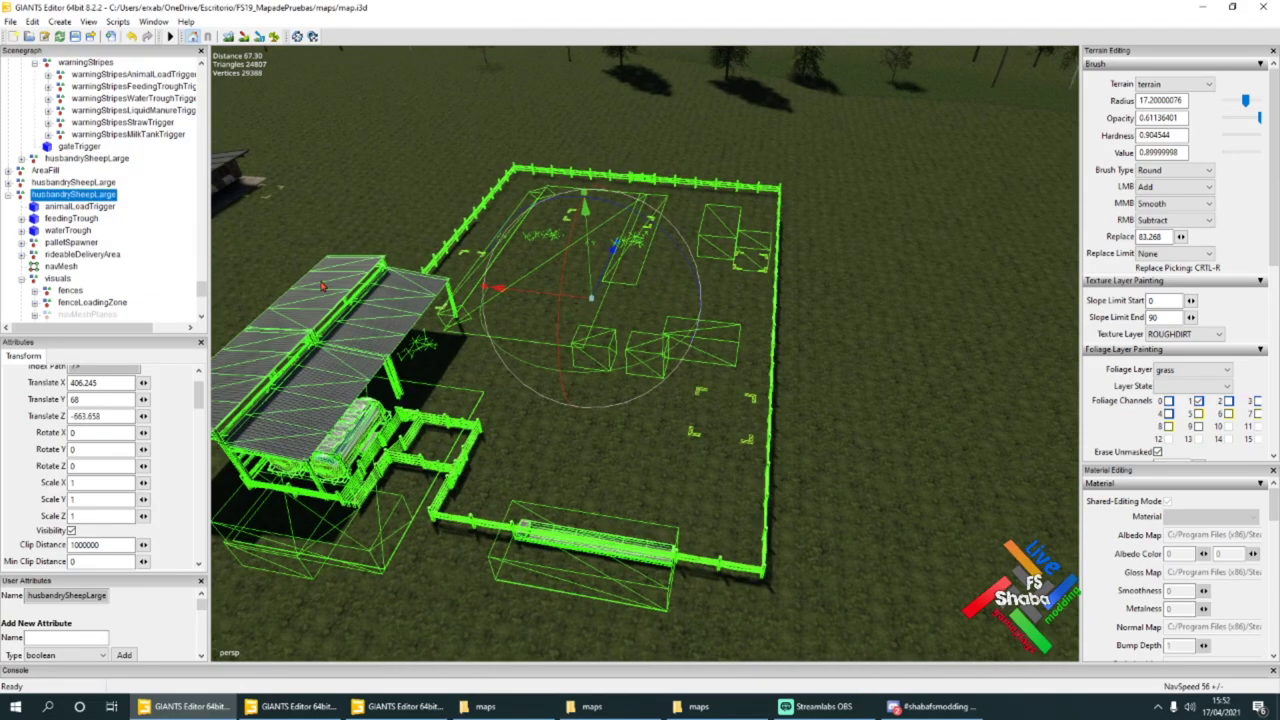
left_click(633, 376)
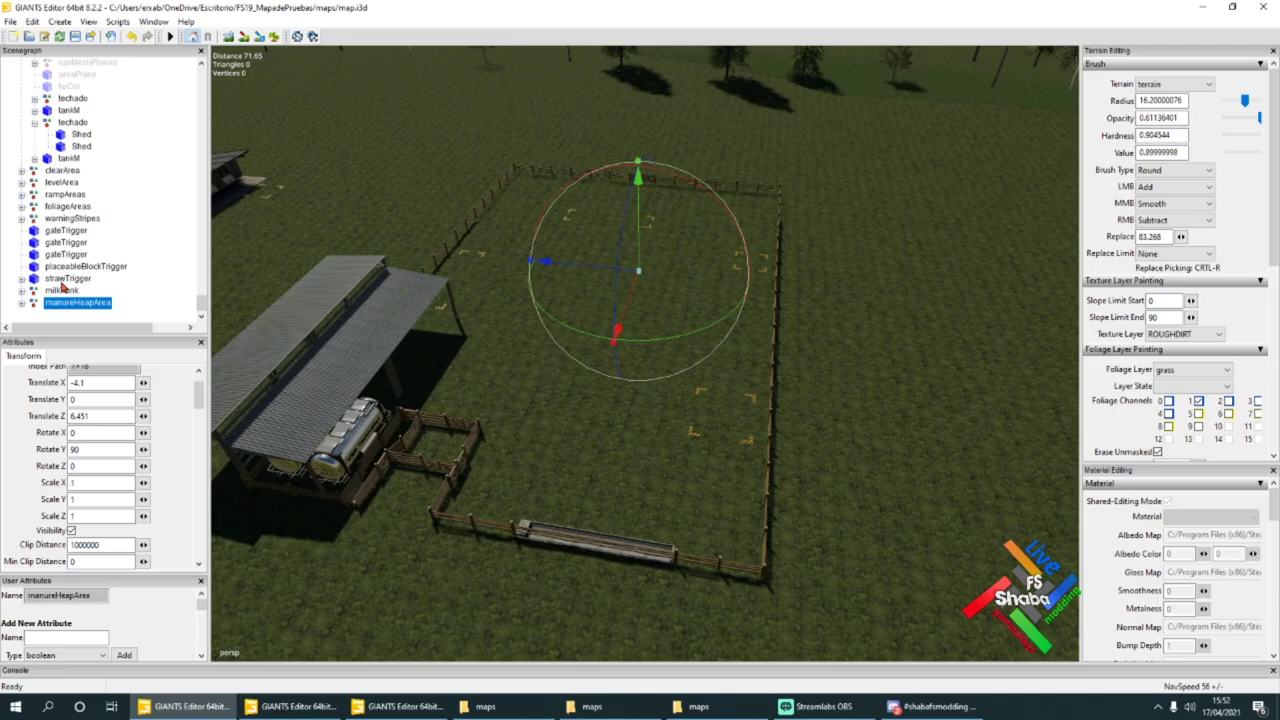
Step: Move the strawTrigger beneath the roof beside the tanks, to about Z -11.422, and rotate it to about 82.324 degrees around Y
left_click(63, 282)
left_click_drag(540, 340, 430, 340, "alt")
scroll(430, 340, "up", 5)
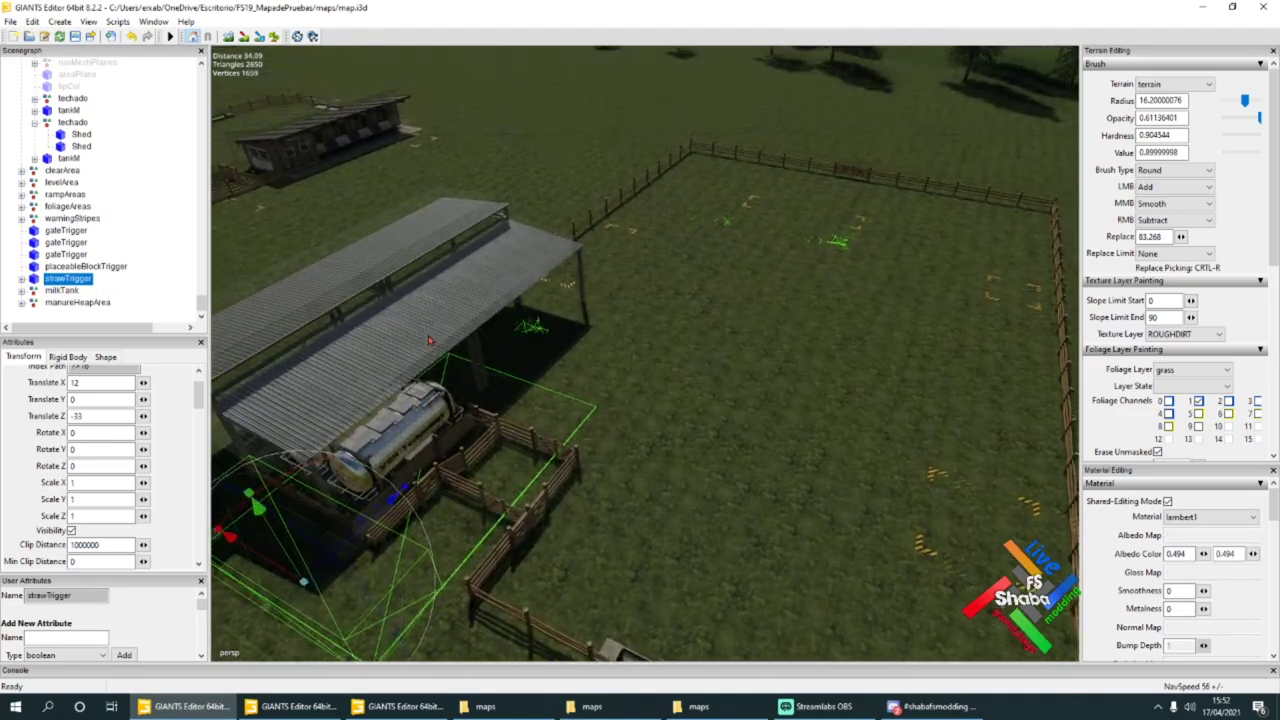
scroll(430, 340, "up", 1)
scroll(430, 340, "down", 4)
left_click_drag(430, 340, 735, 452, "alt")
middle_click_drag(735, 452, 628, 404, "alt")
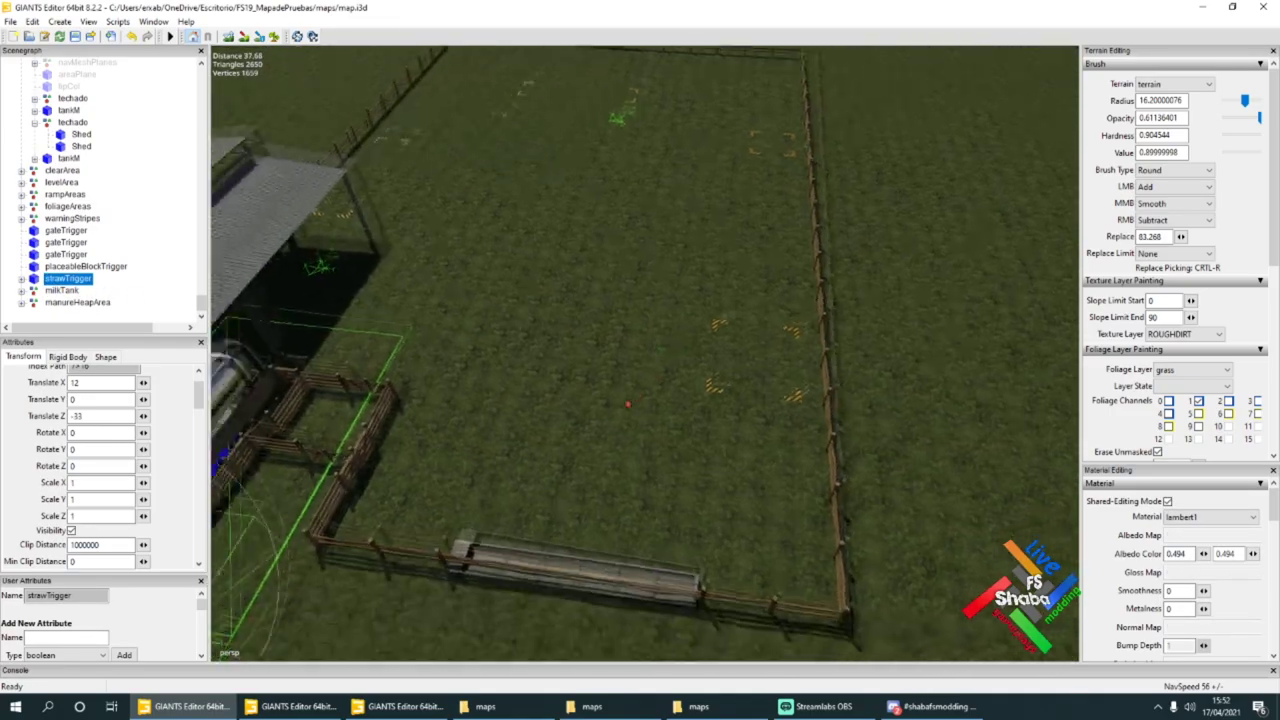
scroll(628, 404, "down", 3)
left_click_drag(628, 404, 520, 385, "alt")
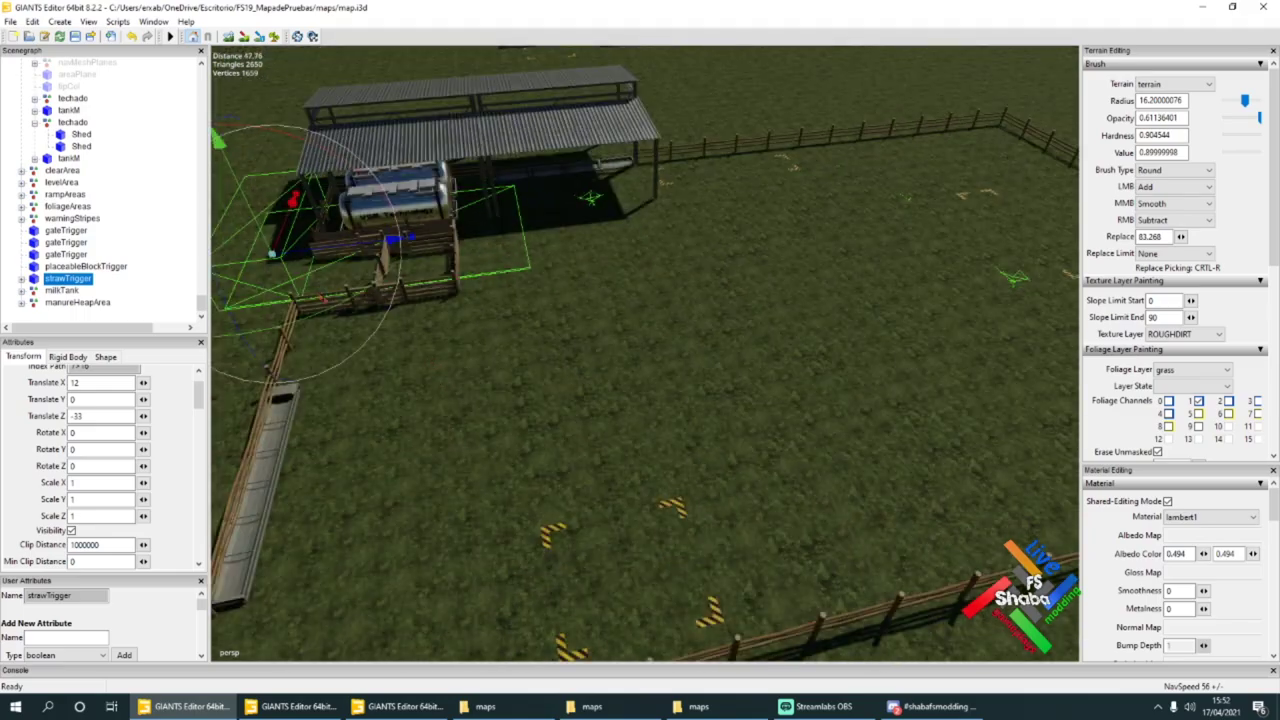
left_click_drag(322, 249, 638, 209)
left_click_drag(557, 281, 672, 233)
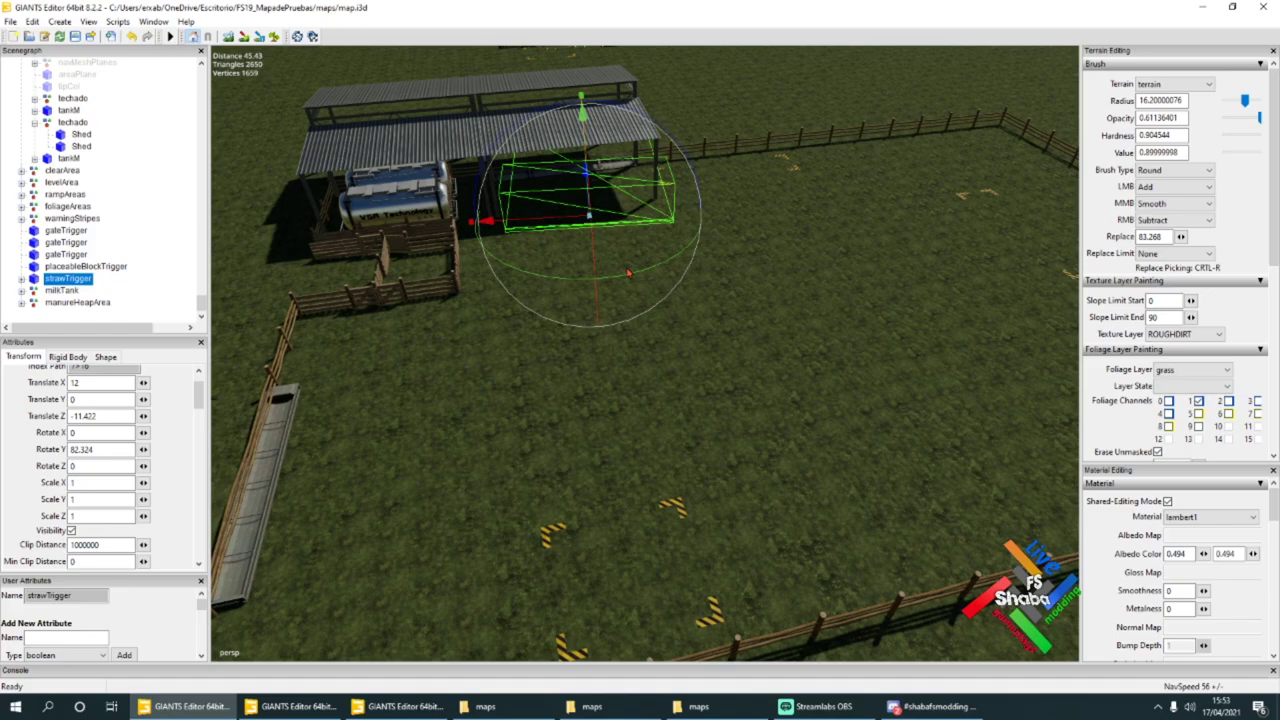
Step: Move the strawTrigger out from under the roof into the open yard and fine-tune its position
left_click_drag(628, 272, 645, 273)
left_click_drag(587, 211, 880, 474)
scroll(673, 443, "down", 3)
scroll(620, 442, "up", 3)
left_click_drag(819, 545, 898, 434)
left_click_drag(935, 375, 885, 404, "alt")
left_click_drag(722, 329, 713, 327)
Step: Move the milkTank into the roofed bay alongside the tanks, at about X 22.742 and Z -24.806
left_click(66, 290)
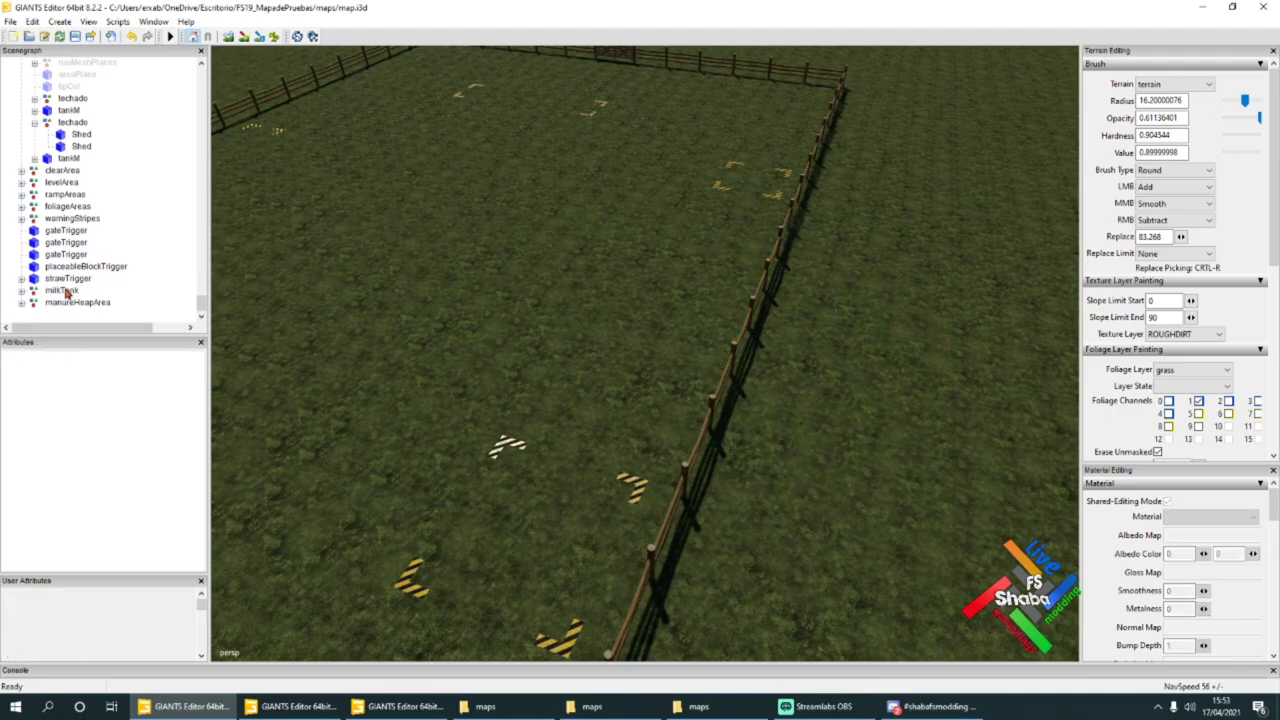
key("f")
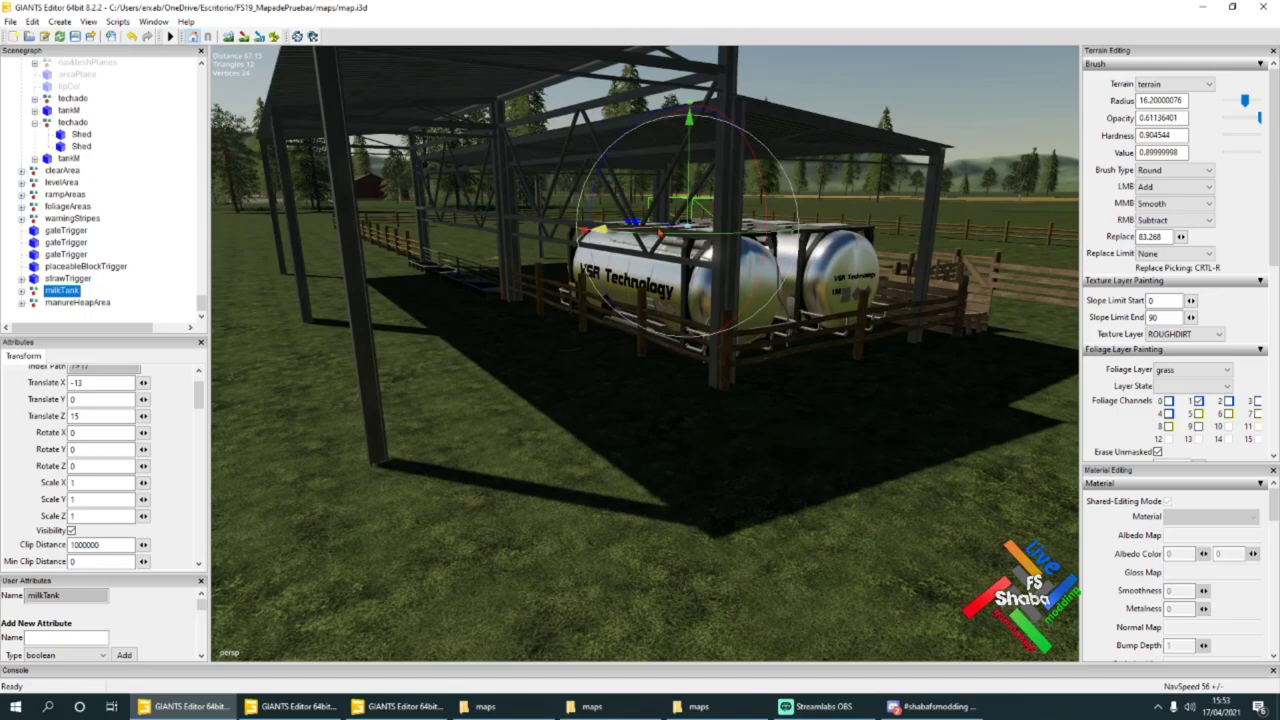
left_click_drag(601, 230, 277, 242)
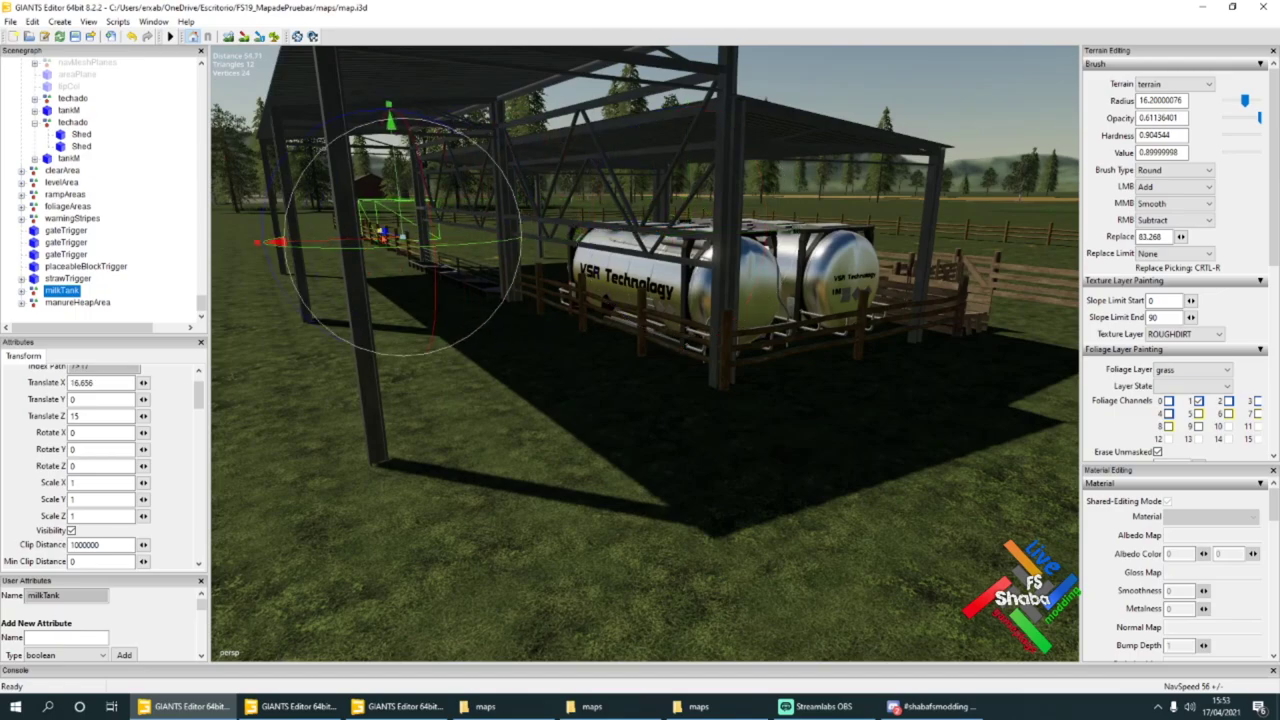
left_click_drag(392, 240, 507, 379)
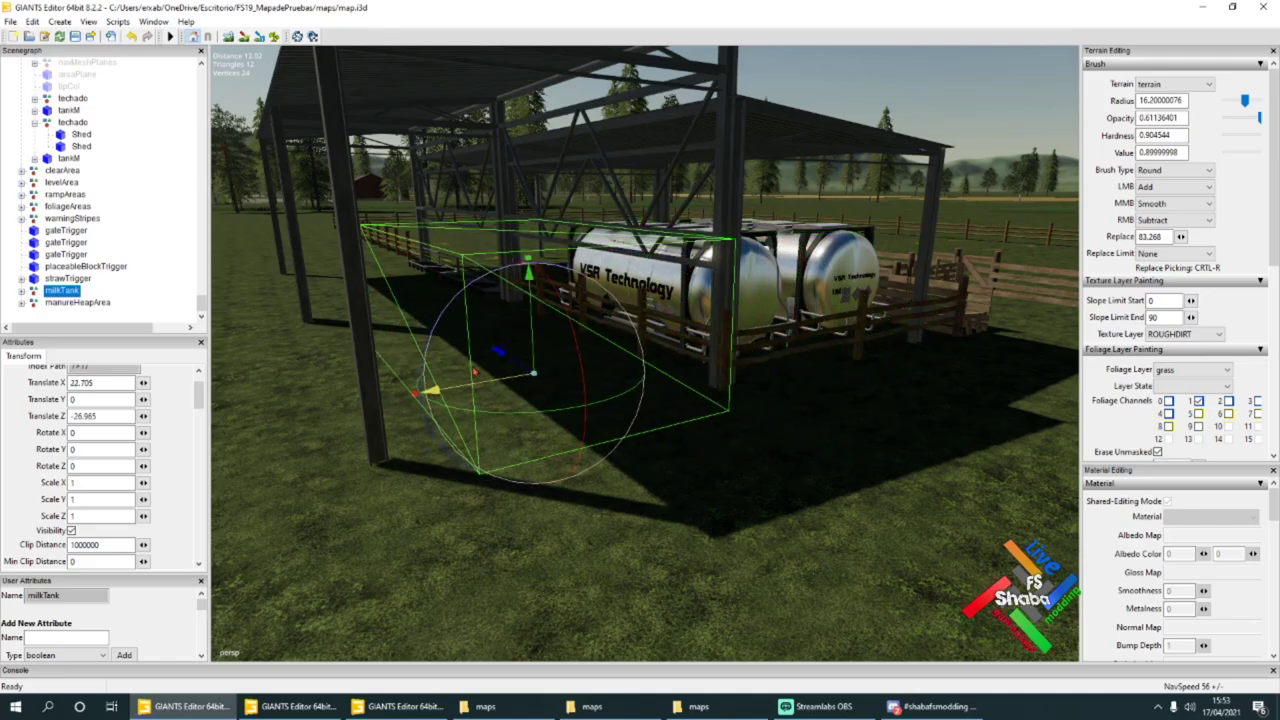
scroll(522, 476, "down", 3)
left_click_drag(522, 476, 716, 520, "alt")
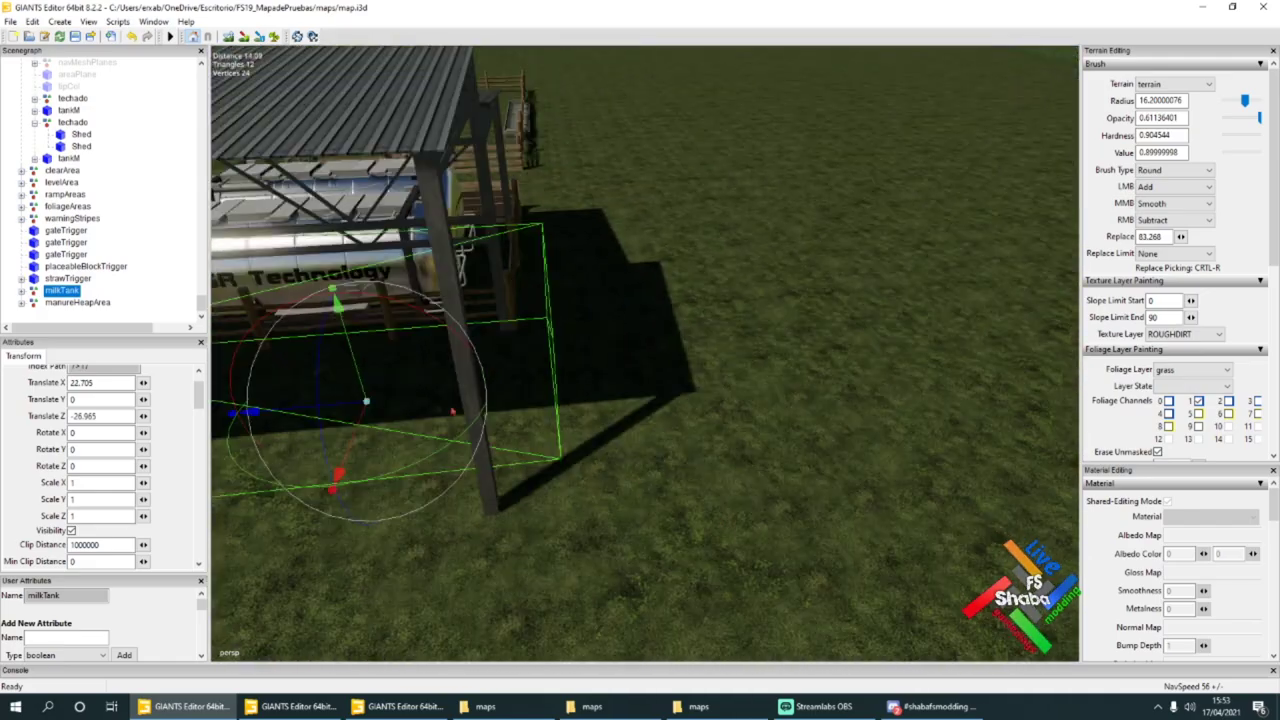
left_click_drag(346, 404, 449, 433)
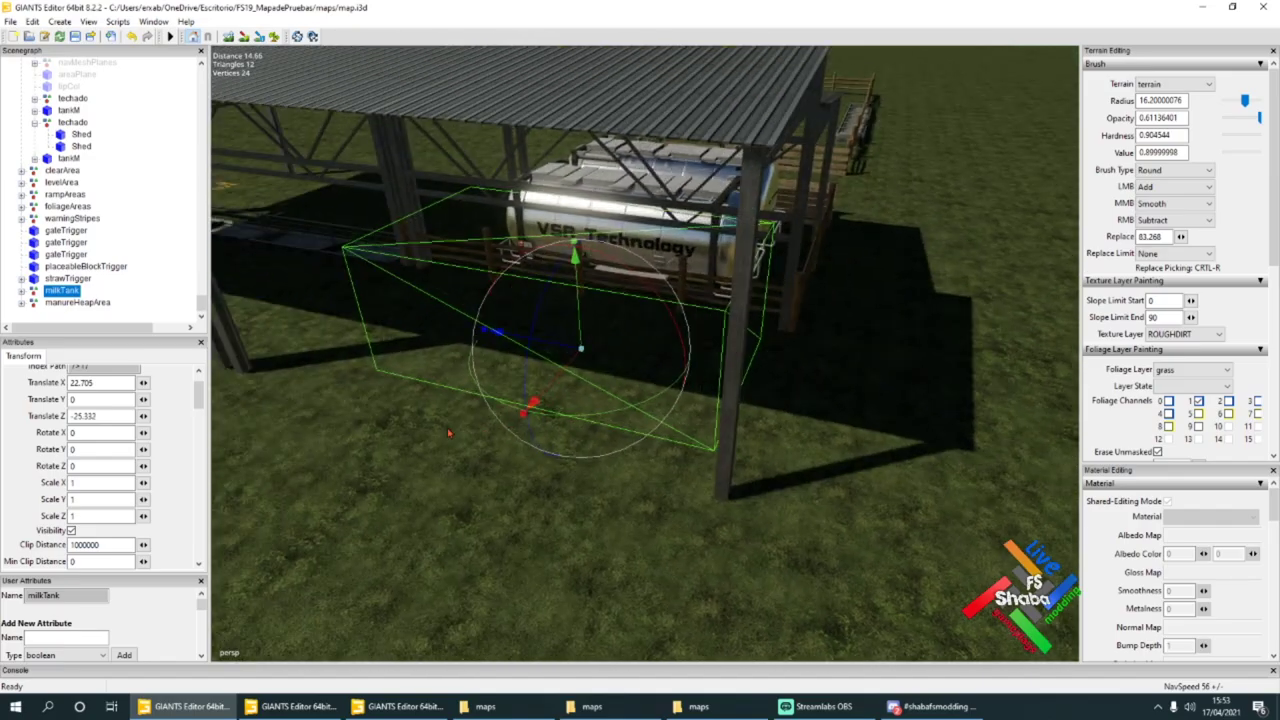
left_click_drag(541, 392, 634, 429, "alt")
scroll(634, 429, "up", 3)
scroll(634, 429, "down", 3)
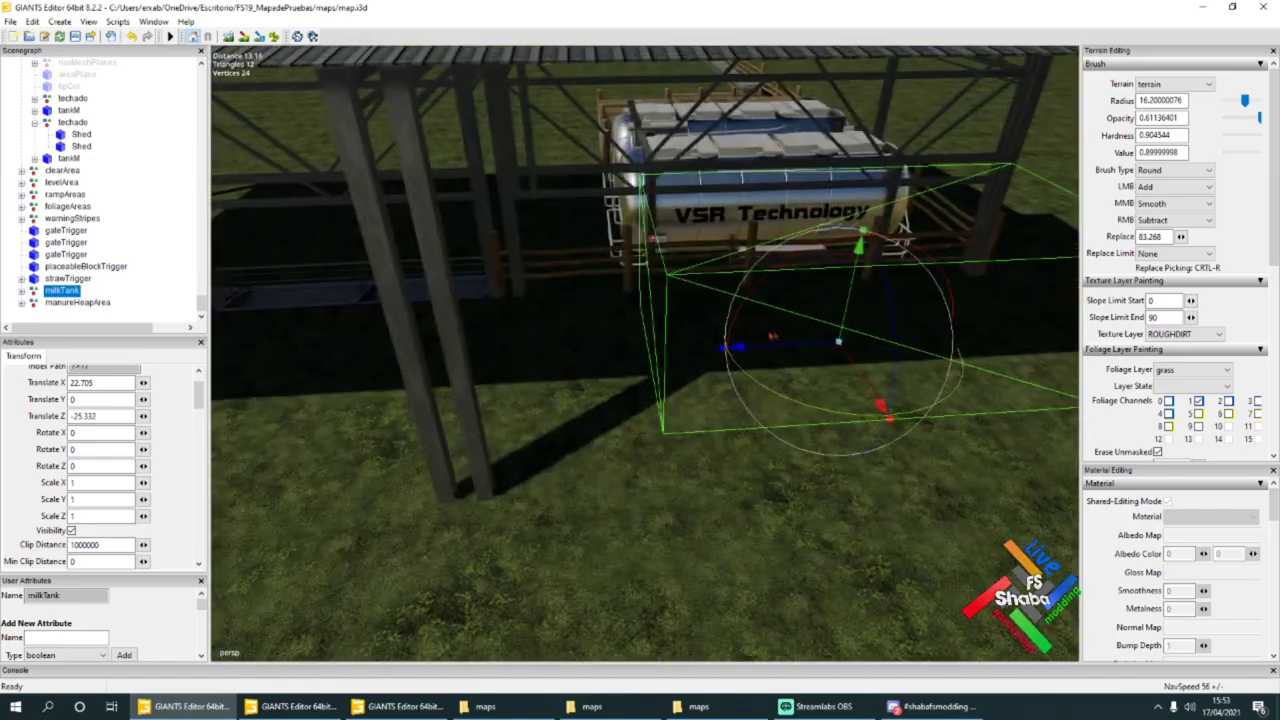
left_click_drag(856, 367, 515, 389)
scroll(530, 394, "down", 5)
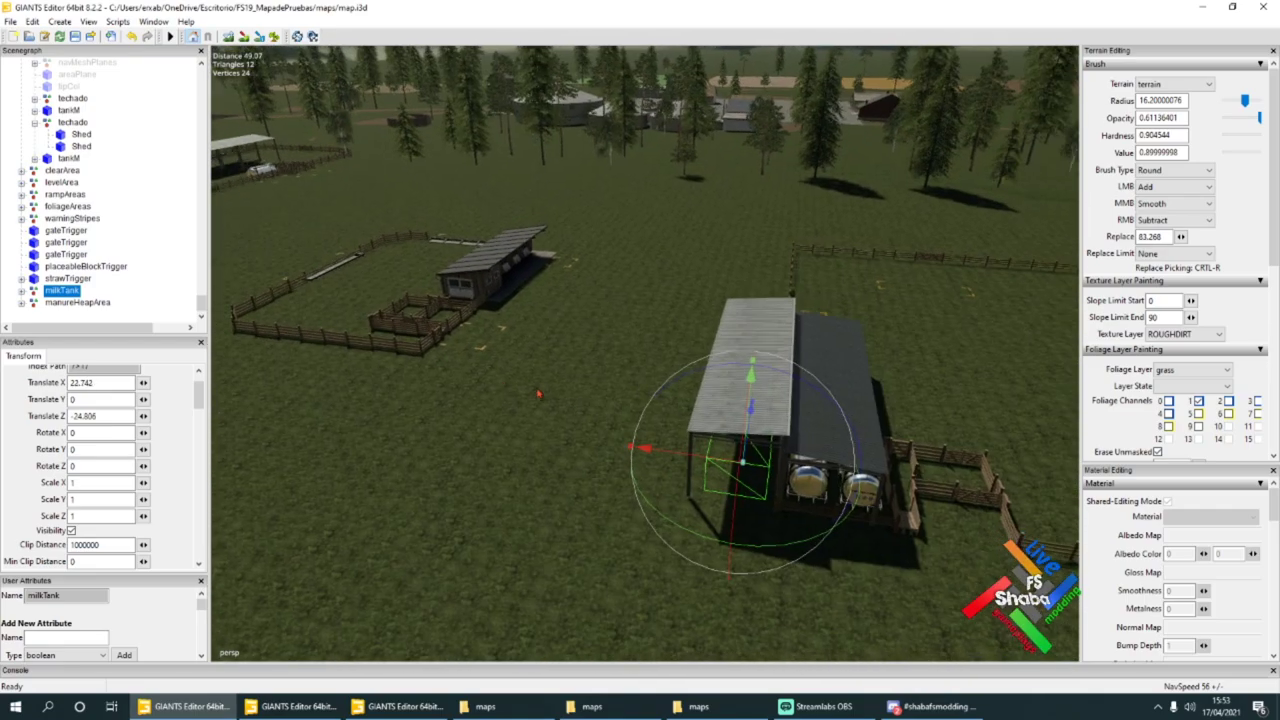
Step: Place the manureHeapArea beside the small fenced pen next to the tanks, at about X 5.232 and Z -19.197
left_click_drag(500, 212, 172, 202, "alt")
left_click(86, 304)
scroll(621, 379, "up", 5)
left_click_drag(621, 379, 706, 325, "alt")
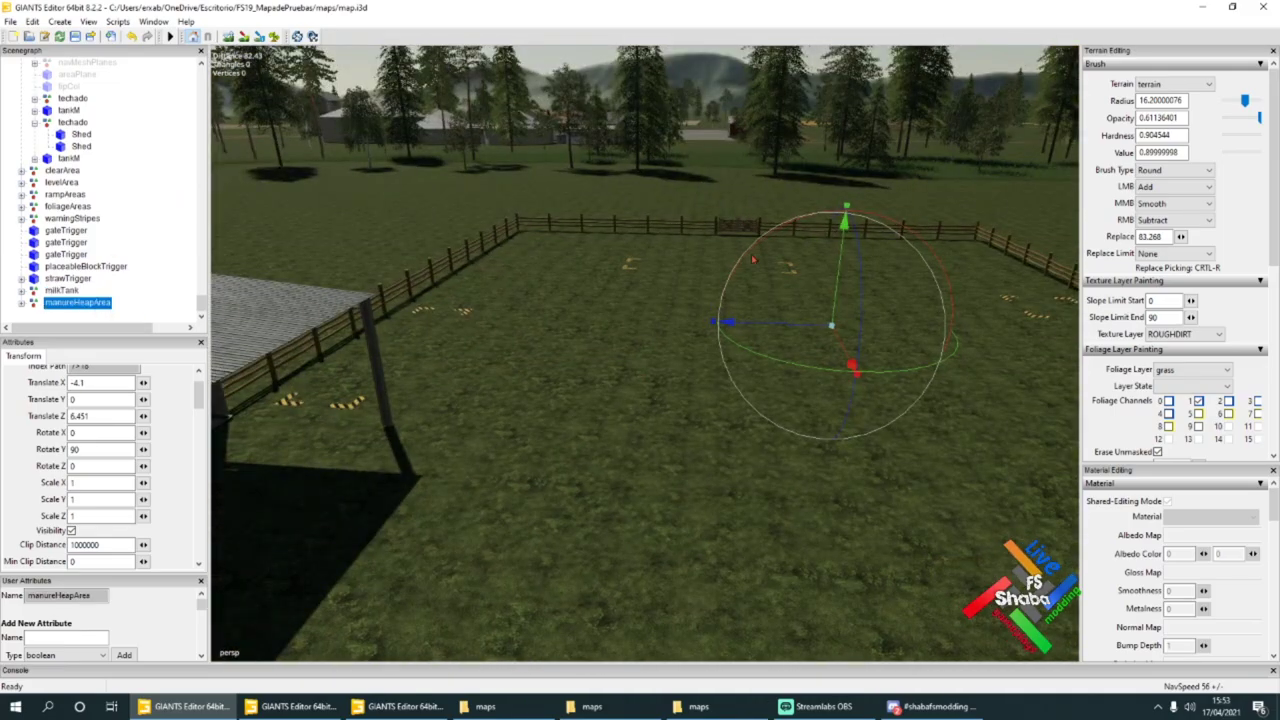
left_click_drag(747, 252, 743, 275, "alt")
scroll(680, 348, "down", 3)
left_click_drag(680, 348, 642, 383, "alt")
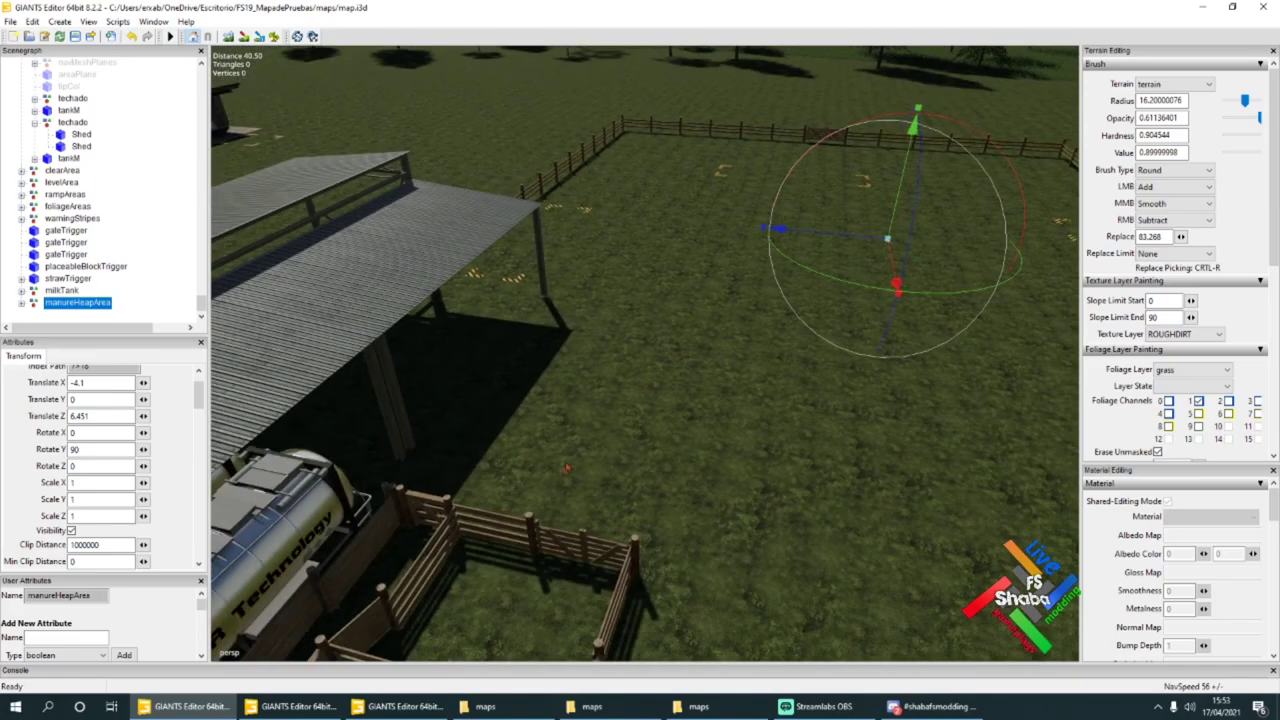
key("ctrl+b")
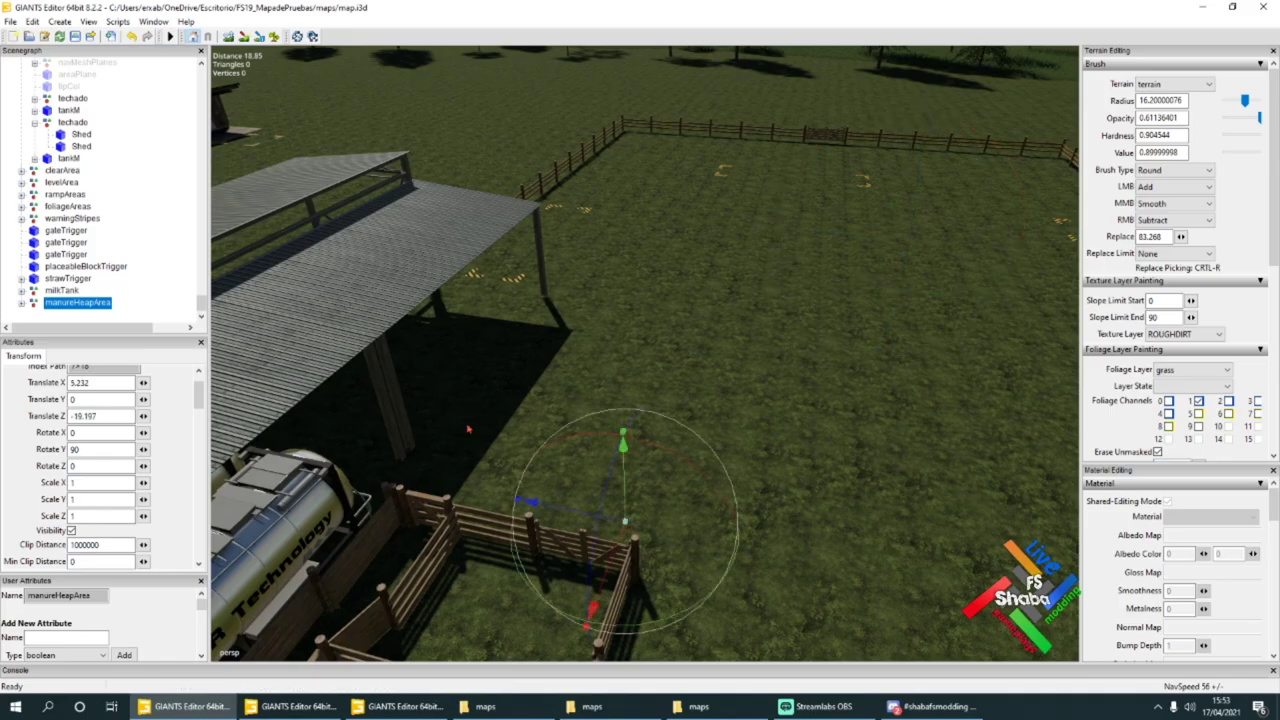
Step: Expand the manureHeapArea and its start node and compare where start, width and height lie in the yard
scroll(467, 429, "down", 8)
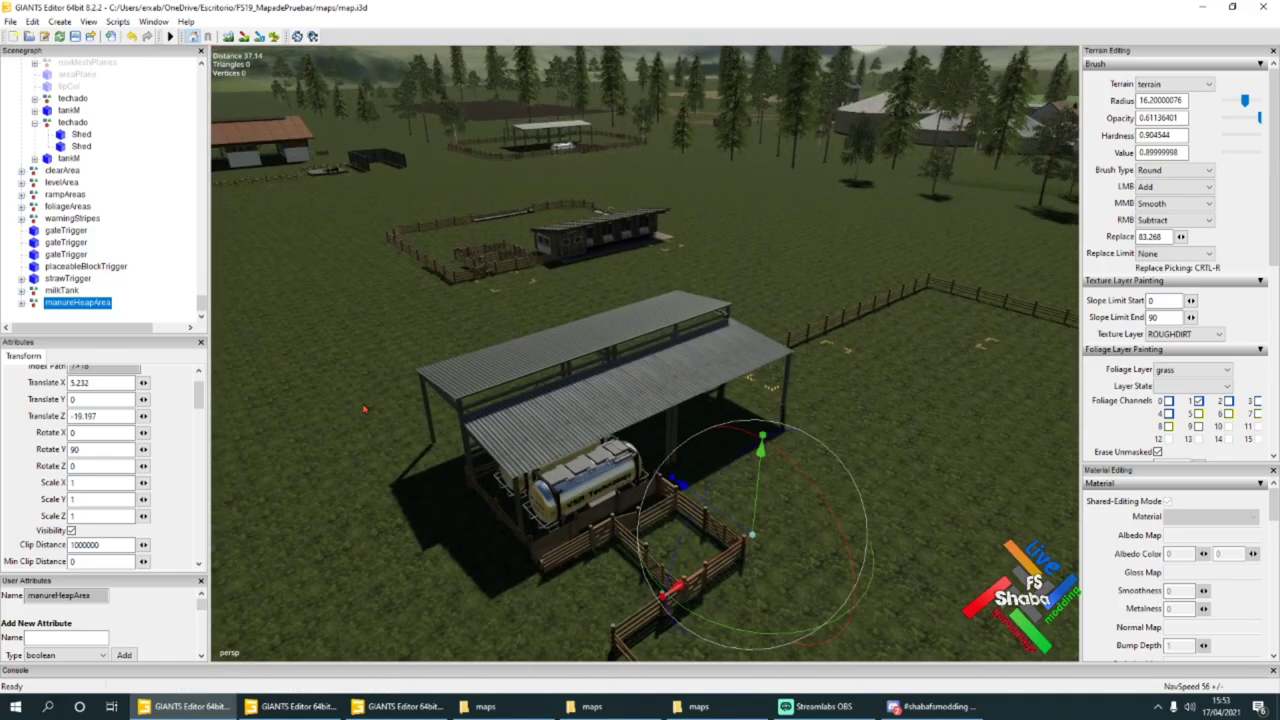
left_click_drag(504, 382, 529, 454, "alt")
left_click(56, 310)
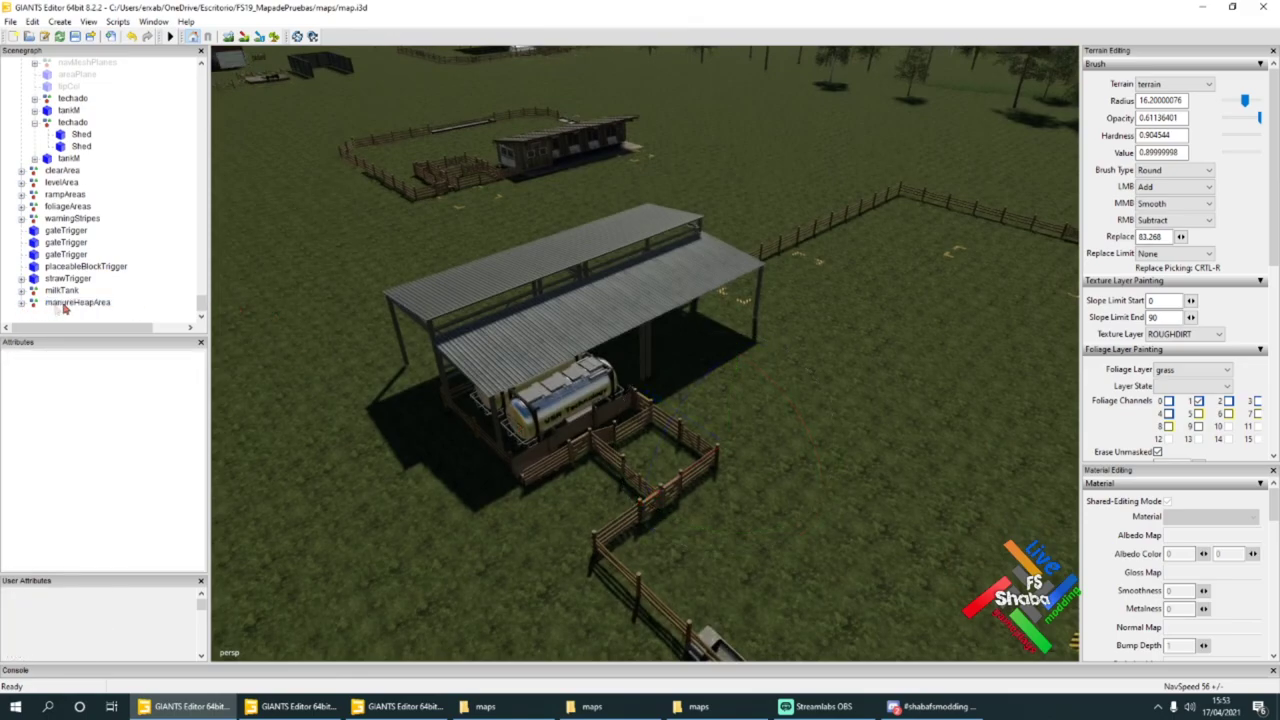
left_click(68, 314)
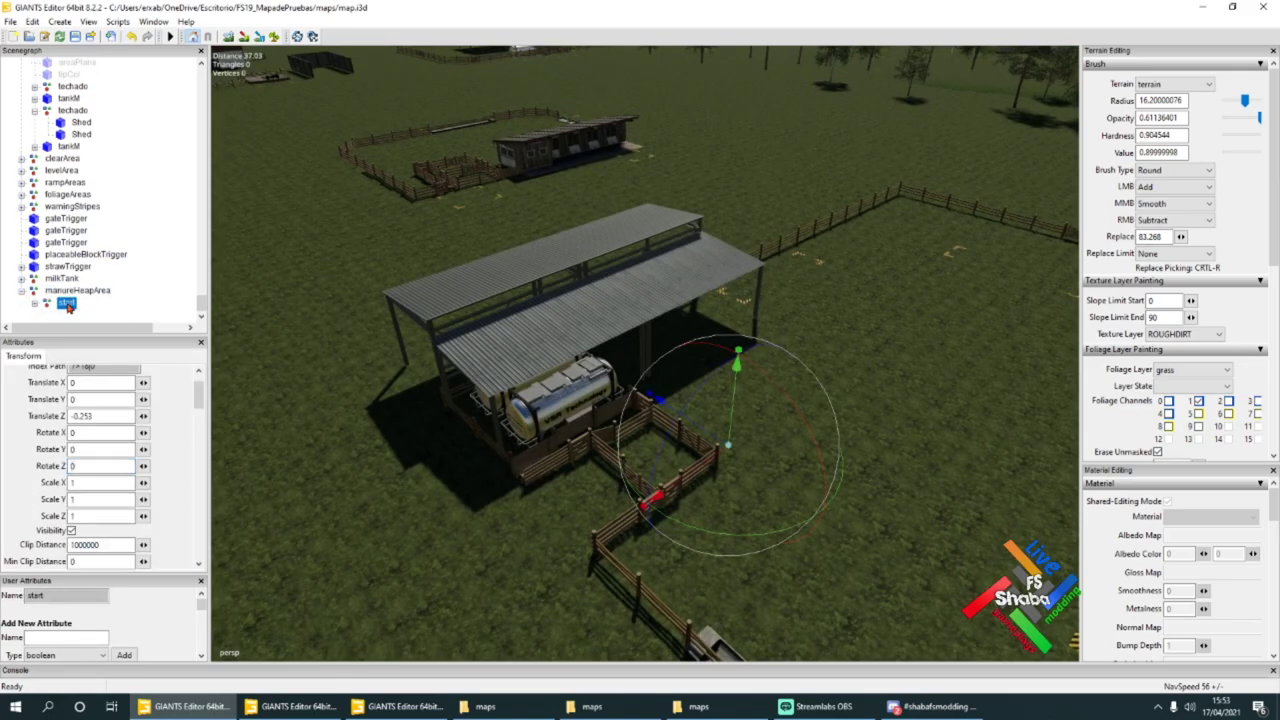
left_click(35, 303)
left_click(80, 314)
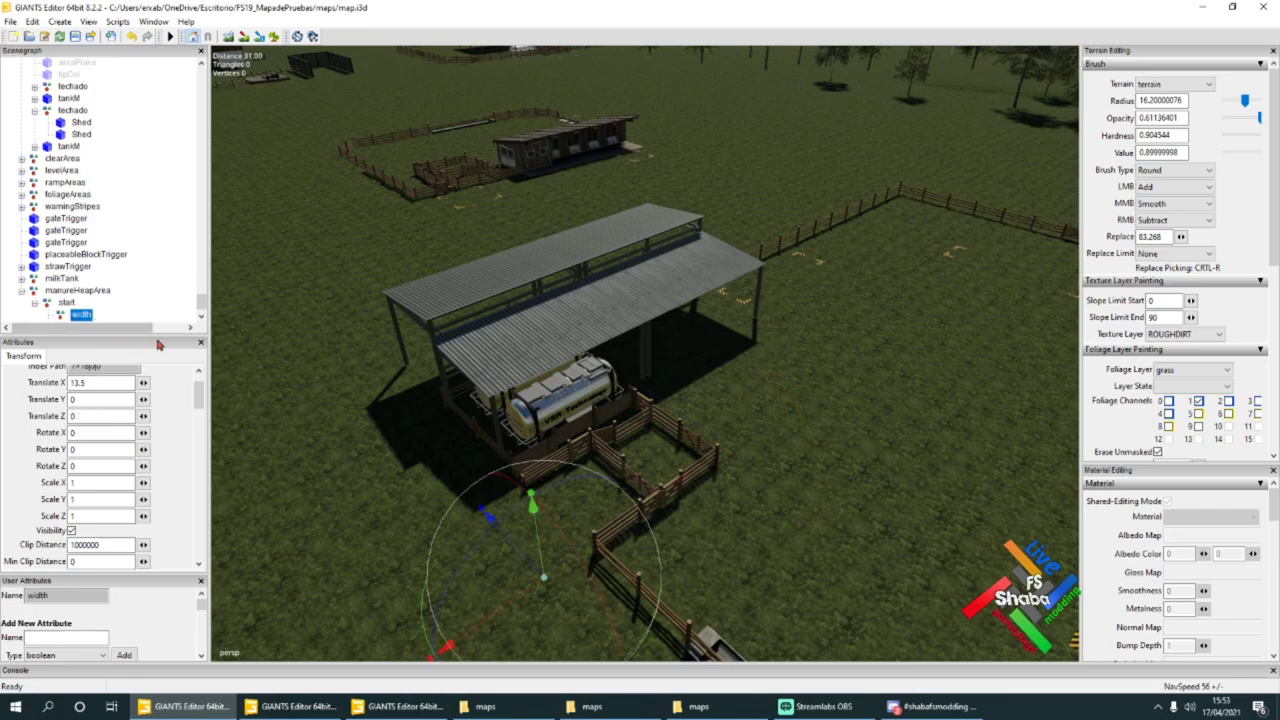
scroll(112, 318, "down", 1)
left_click(89, 304)
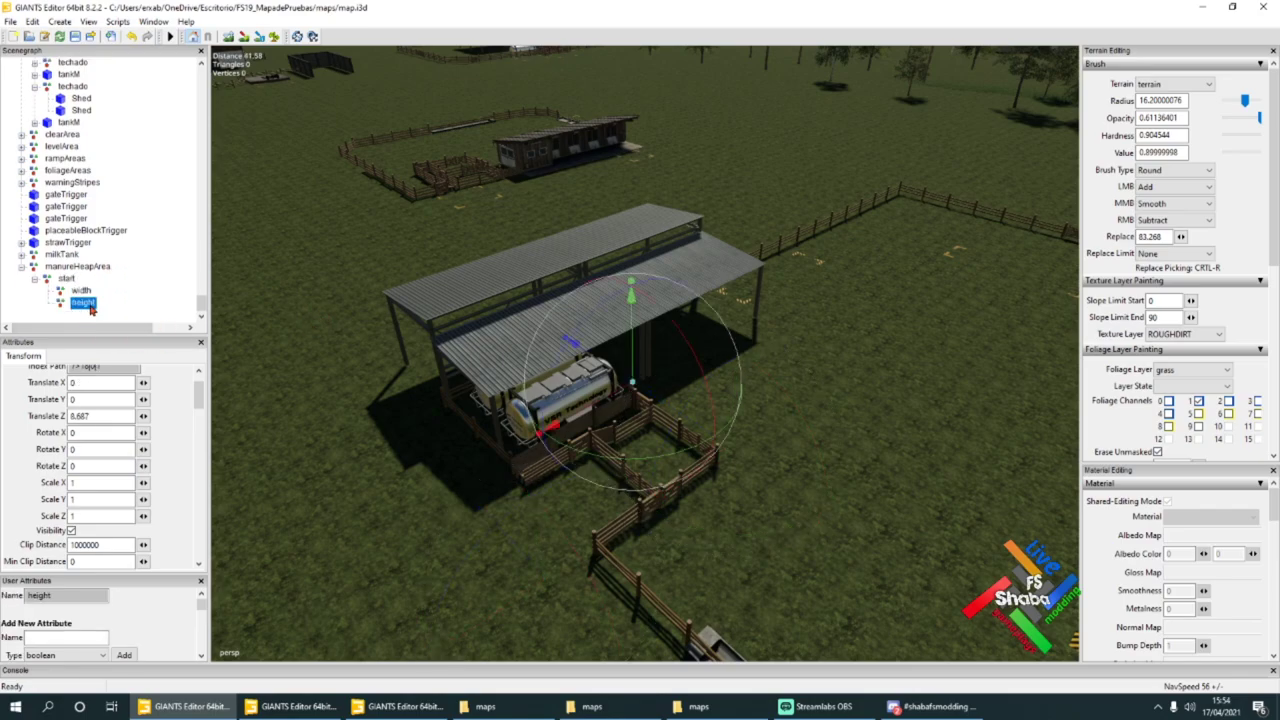
left_click_drag(321, 245, 303, 232, "alt")
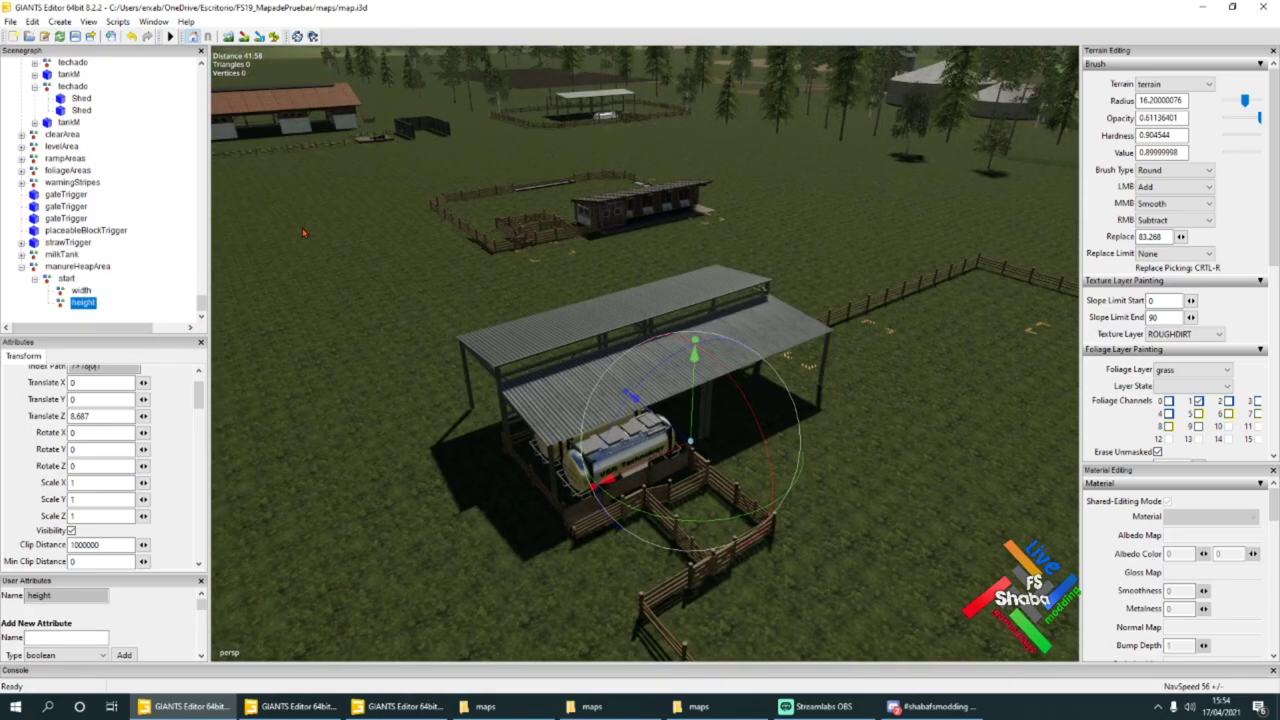
left_click(64, 279)
left_click(71, 291)
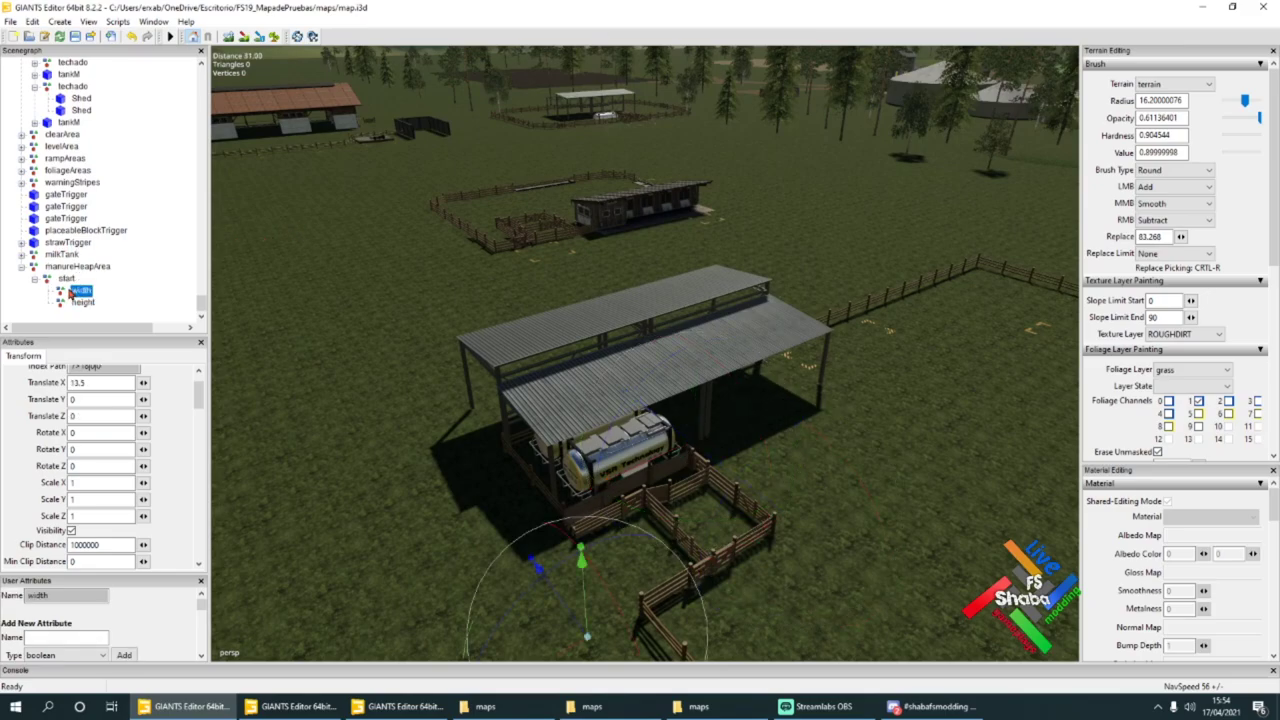
left_click(80, 303)
left_click(66, 279)
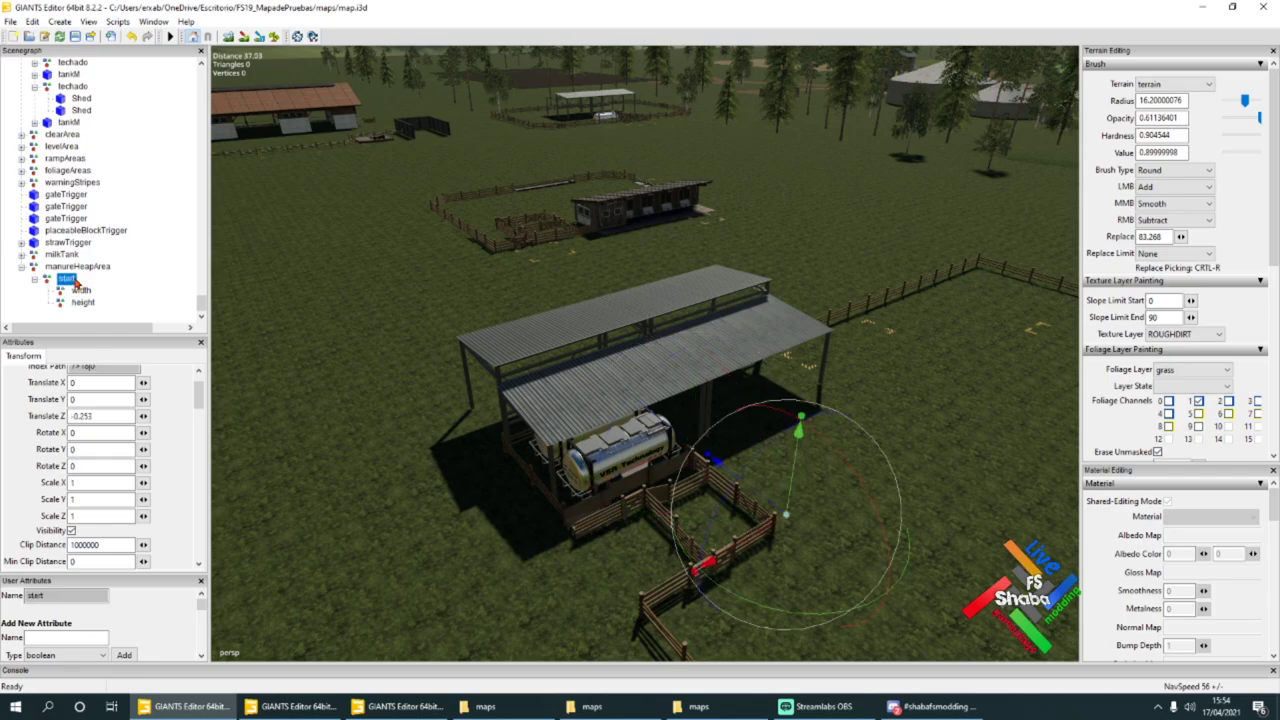
left_click(80, 291)
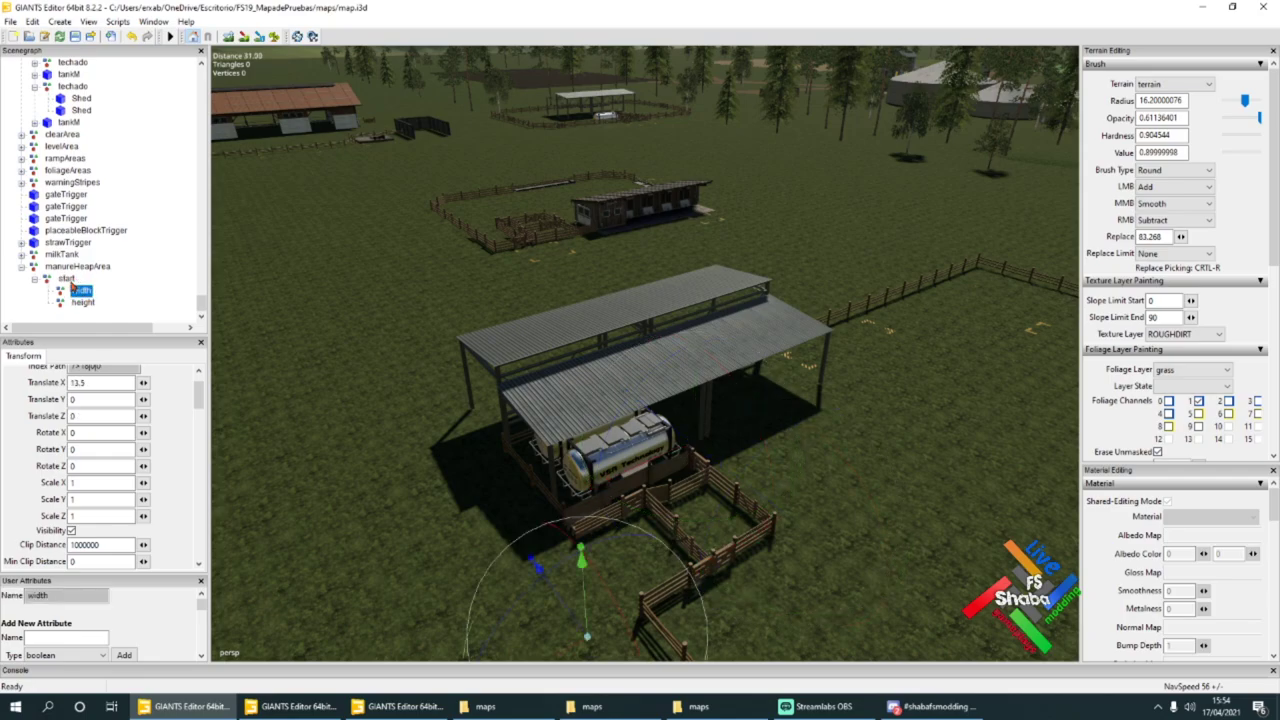
left_click(66, 279)
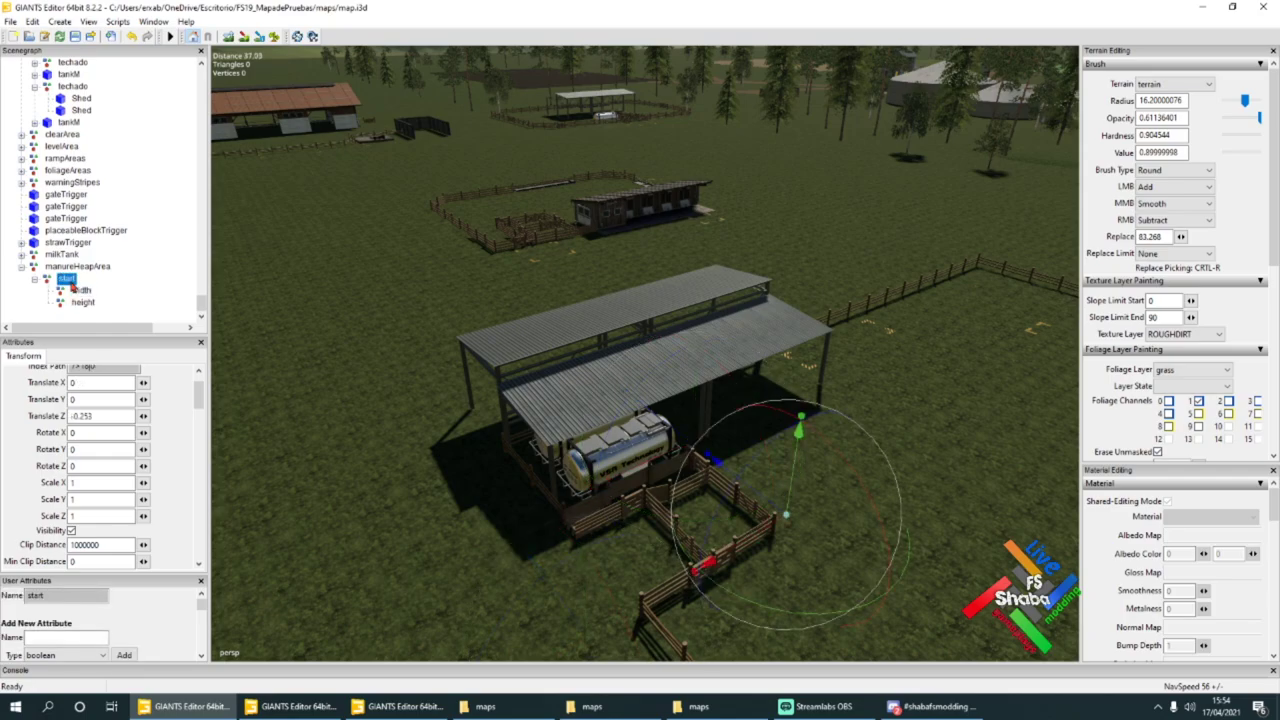
left_click(80, 302)
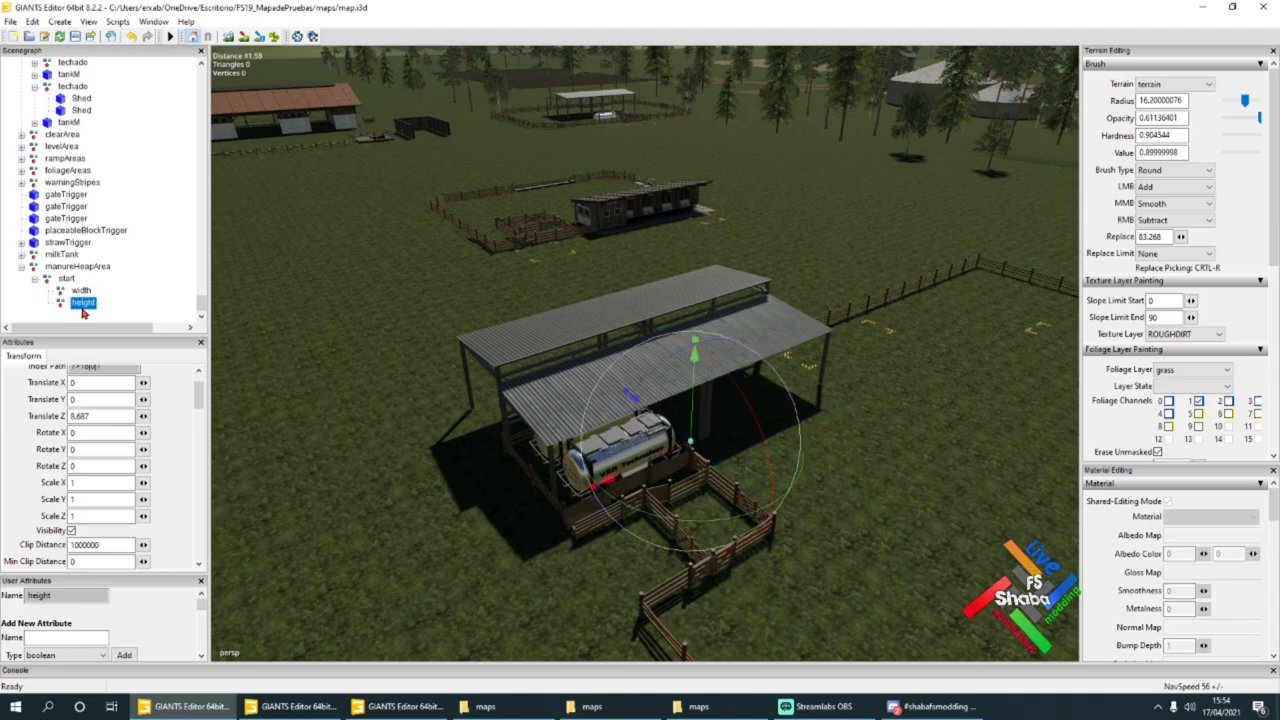
Step: Set the Y rotation of the manureHeapArea's start node to -90 degrees
left_click(74, 280)
left_click_drag(698, 483, 436, 594, "alt")
double_click(110, 452)
type("-90")
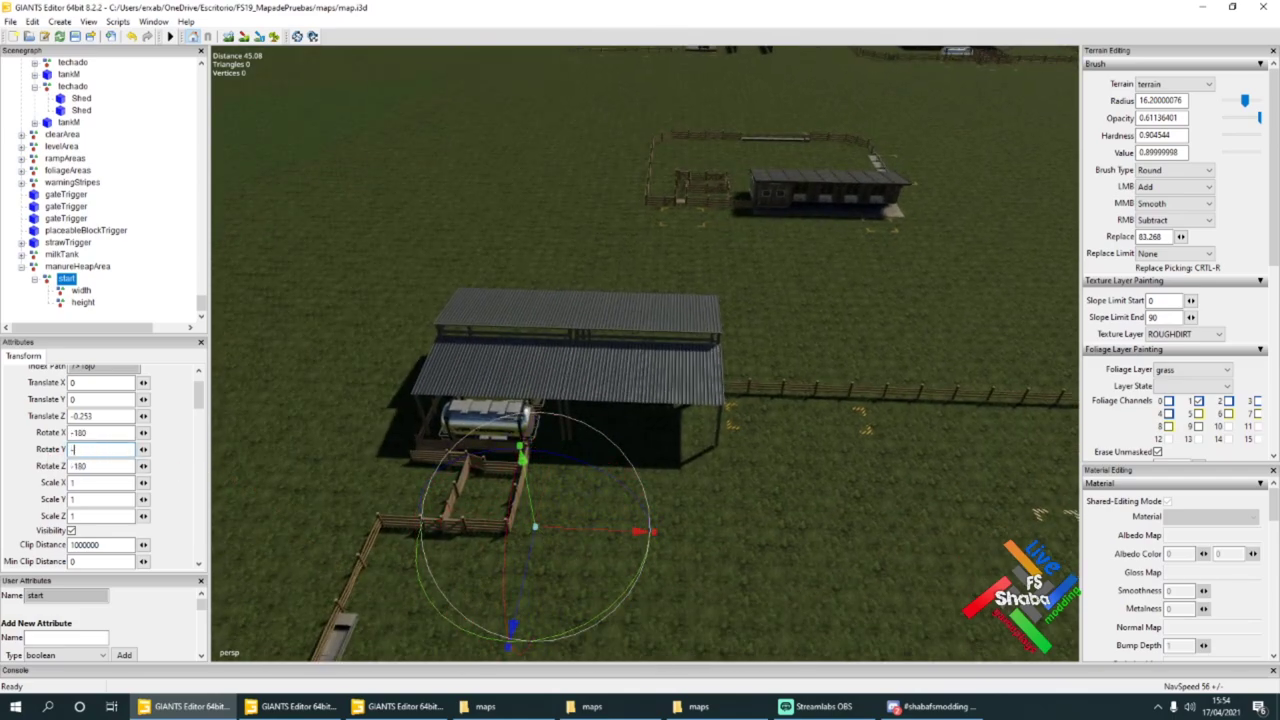
left_click(88, 292)
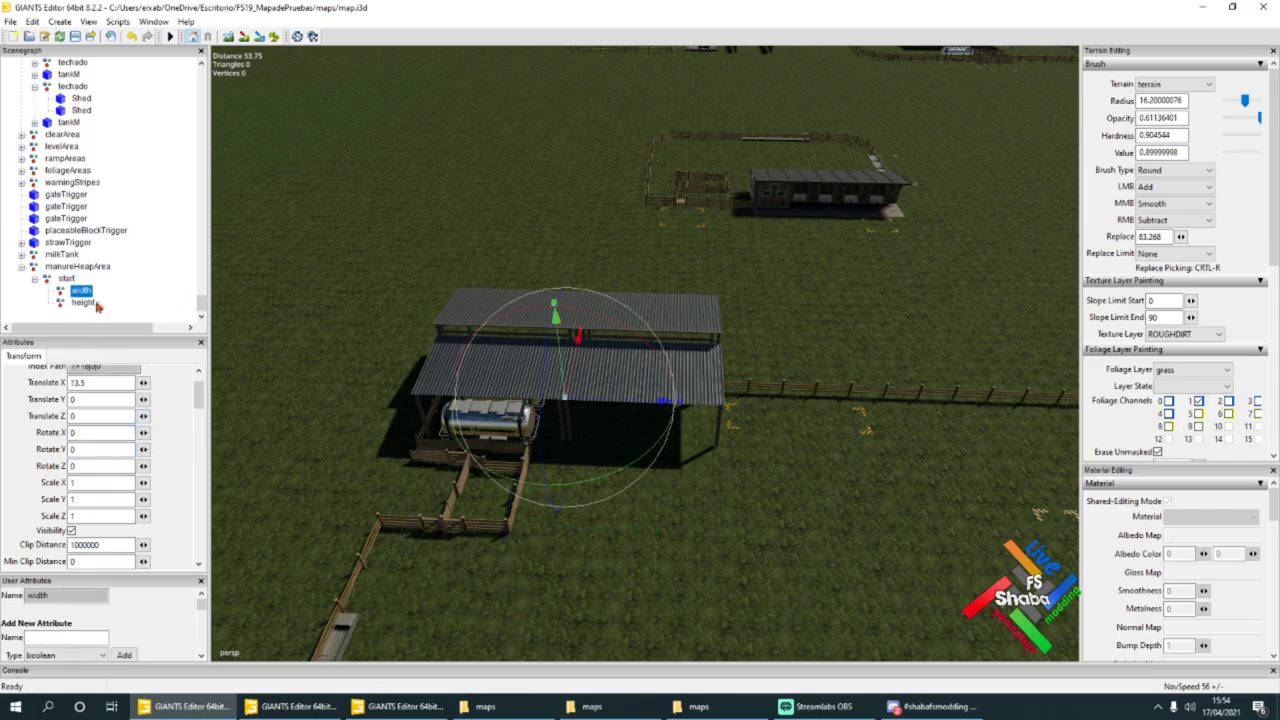
Step: Move the manureHeapArea's height point to about X -0.103 and Z 12.872
left_click(84, 302)
key("f")
left_click_drag(595, 518, 776, 533)
left_click_drag(776, 533, 569, 507, "alt")
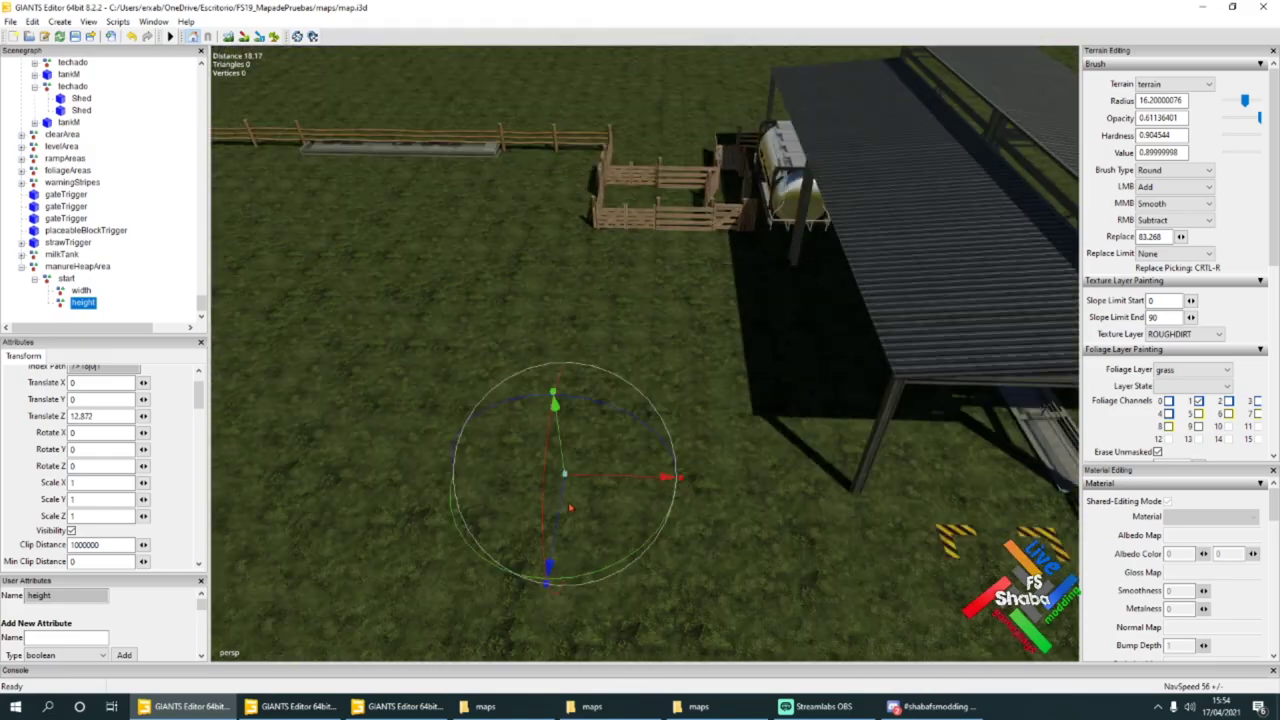
left_click_drag(632, 478, 626, 478)
Step: Move the manureHeapArea's width point to about X 7.343 and check the placement of its three points
left_click(80, 290)
scroll(752, 318, "up", 3)
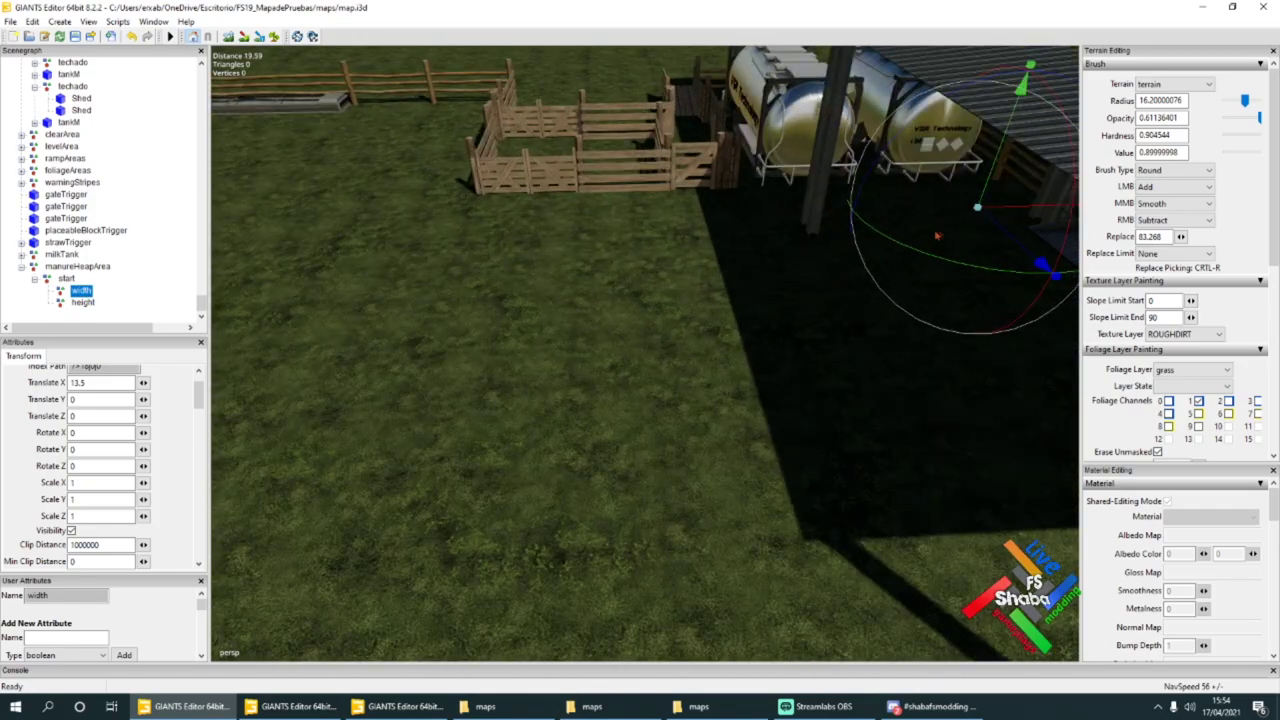
left_click_drag(1004, 217, 806, 221)
scroll(806, 221, "down", 4)
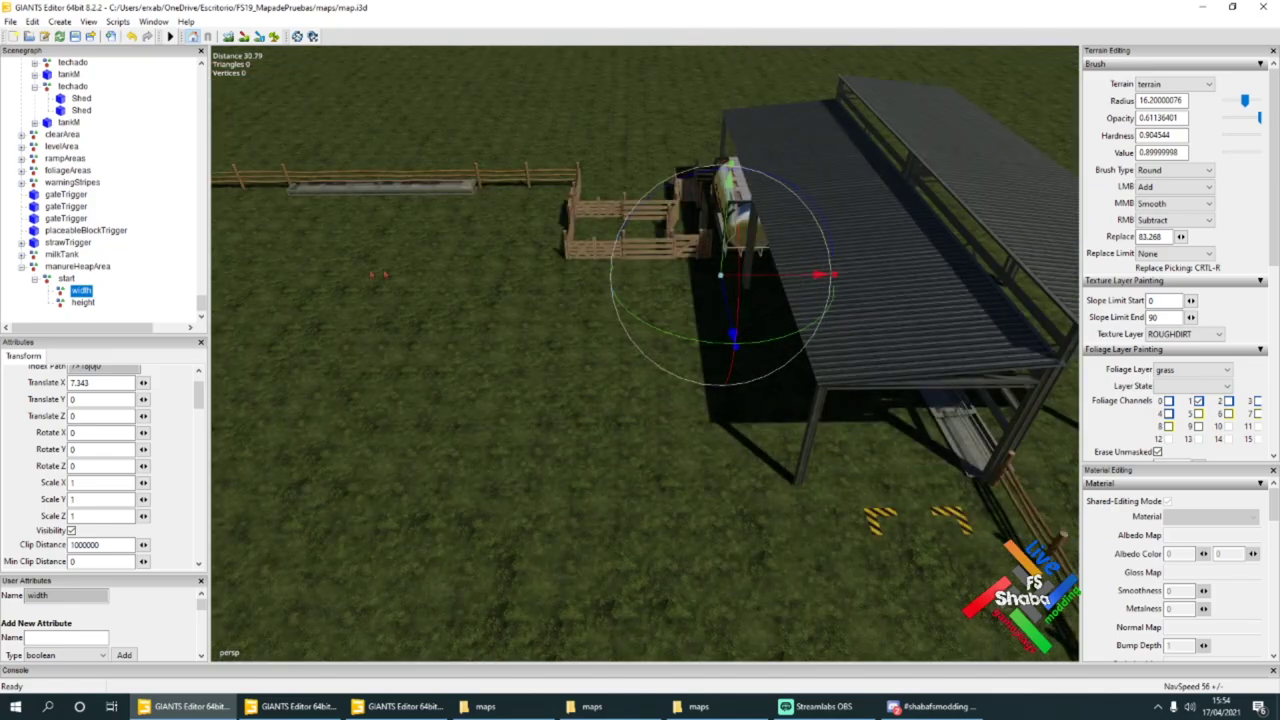
left_click(66, 279)
left_click(80, 291)
left_click(84, 302)
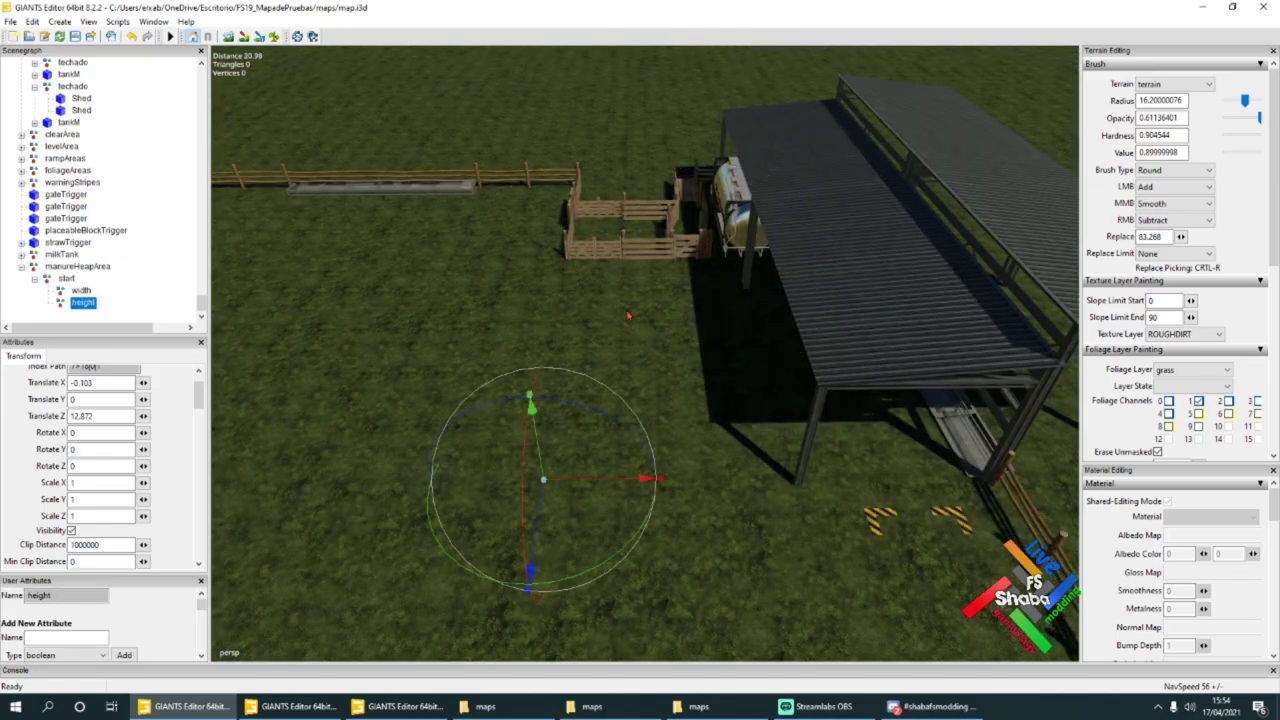
Step: Collapse the manureHeapArea and select the whole husbandrySheepLarge with the roofed tanks
left_click_drag(628, 315, 860, 435, "alt")
scroll(646, 297, "down", 5)
right_click_drag(778, 474, 458, 356)
right_click(529, 425)
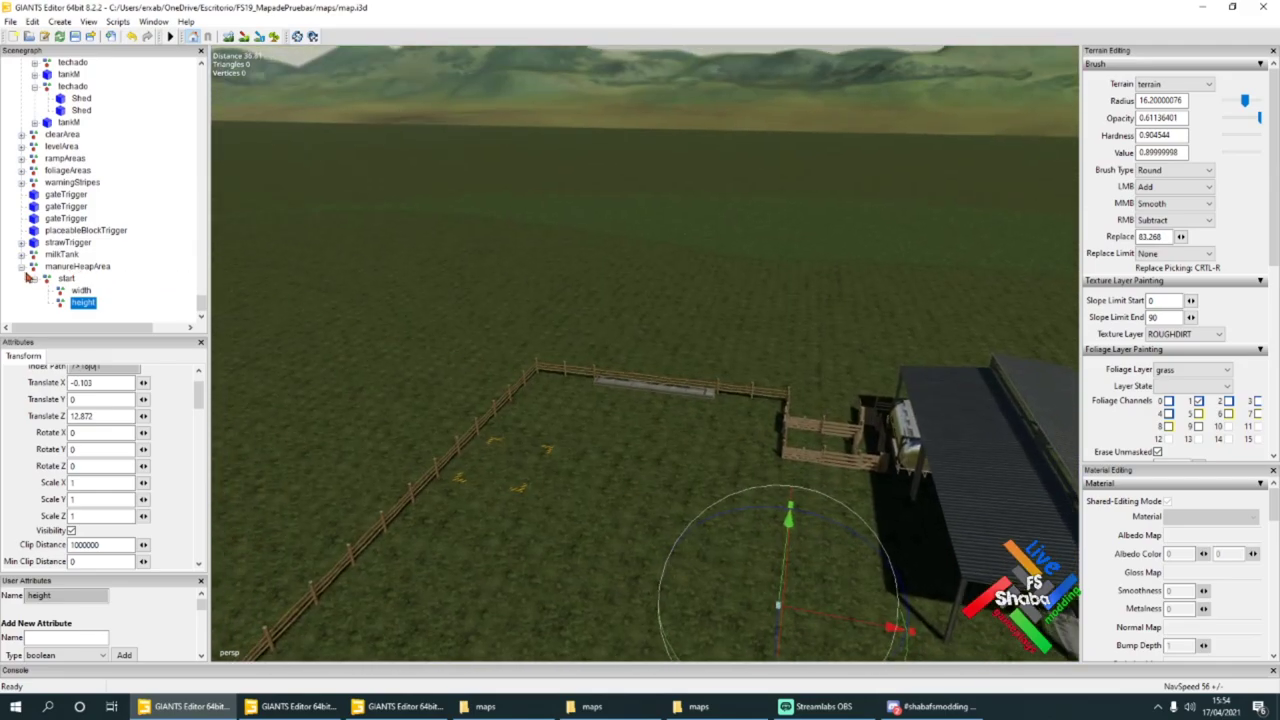
left_click(21, 266)
right_click_drag(453, 398, 756, 419)
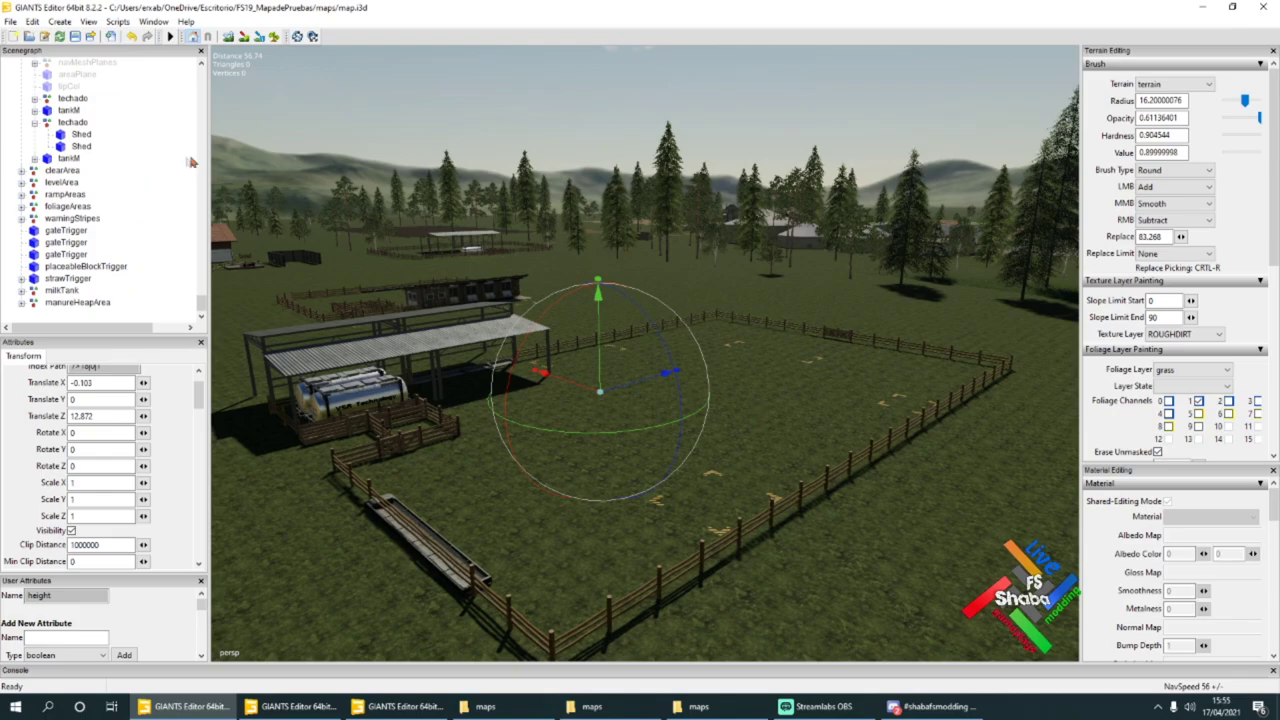
scroll(140, 166, "up", 5)
left_click(72, 206)
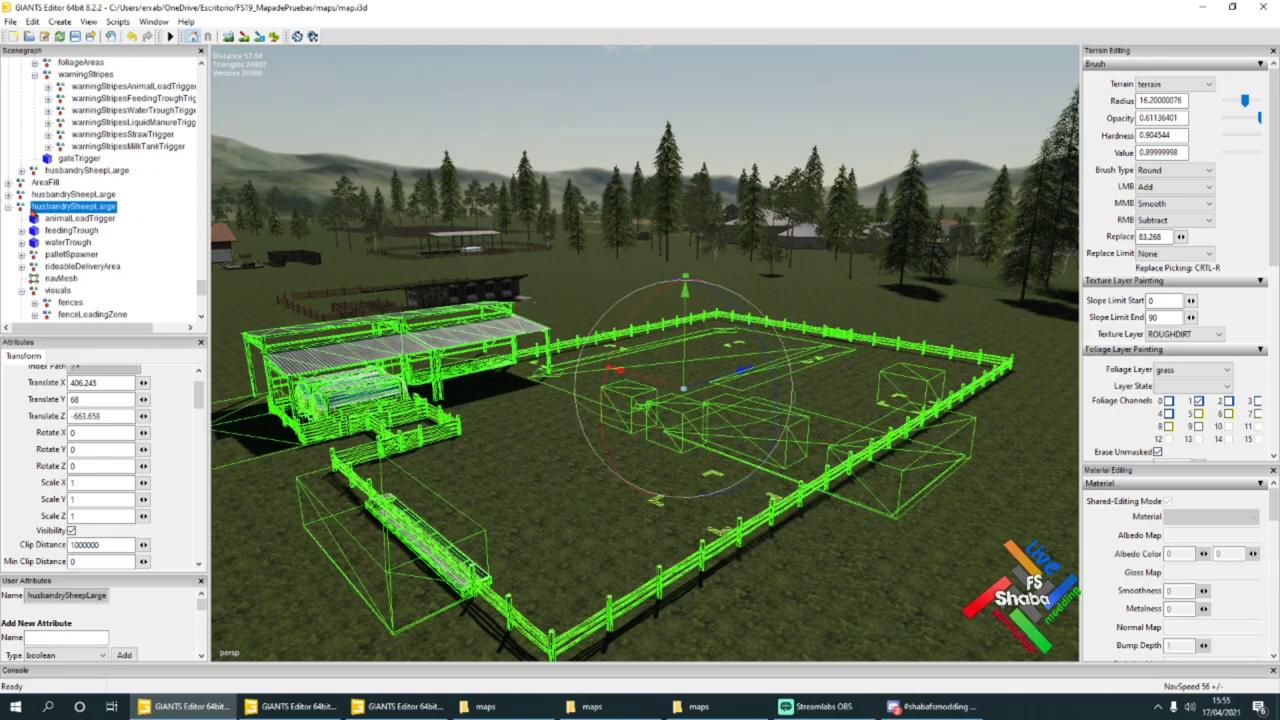
Step: Collapse the visuals group of the second husbandrySheepLarge and expand its warningStripes group
left_click(9, 207)
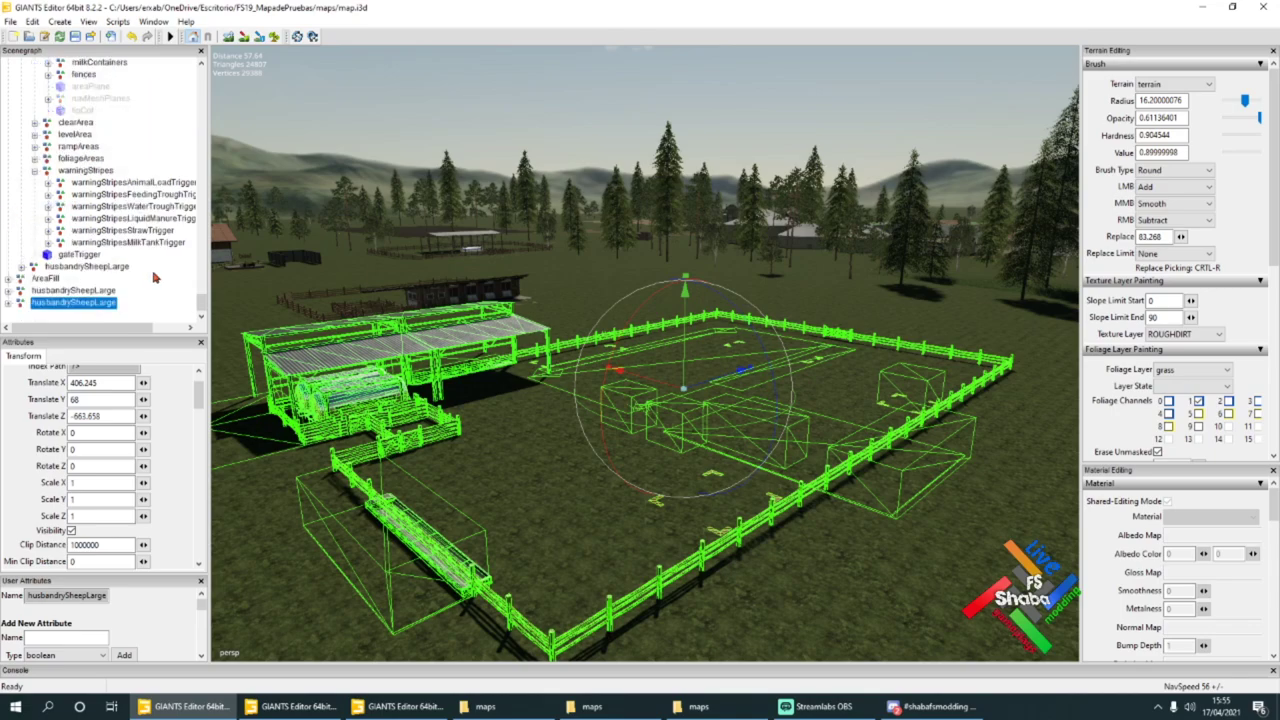
left_click(8, 303)
scroll(140, 284, "down", 4)
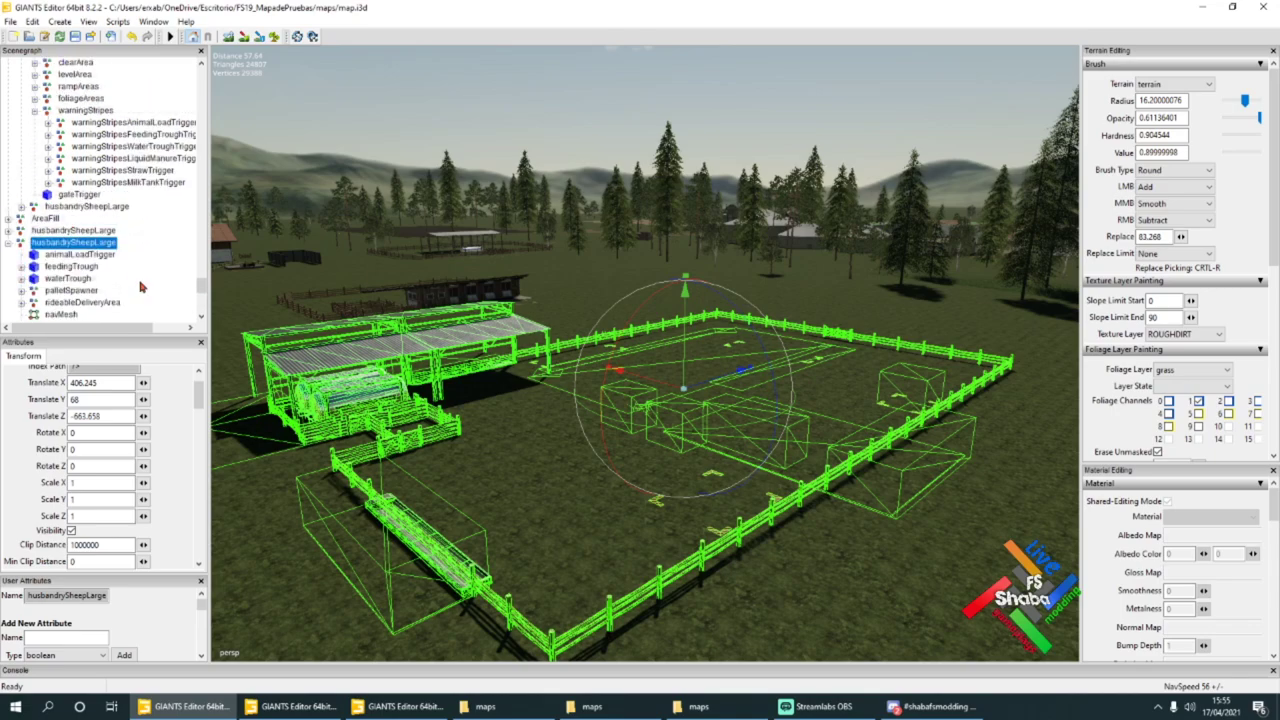
left_click(22, 231)
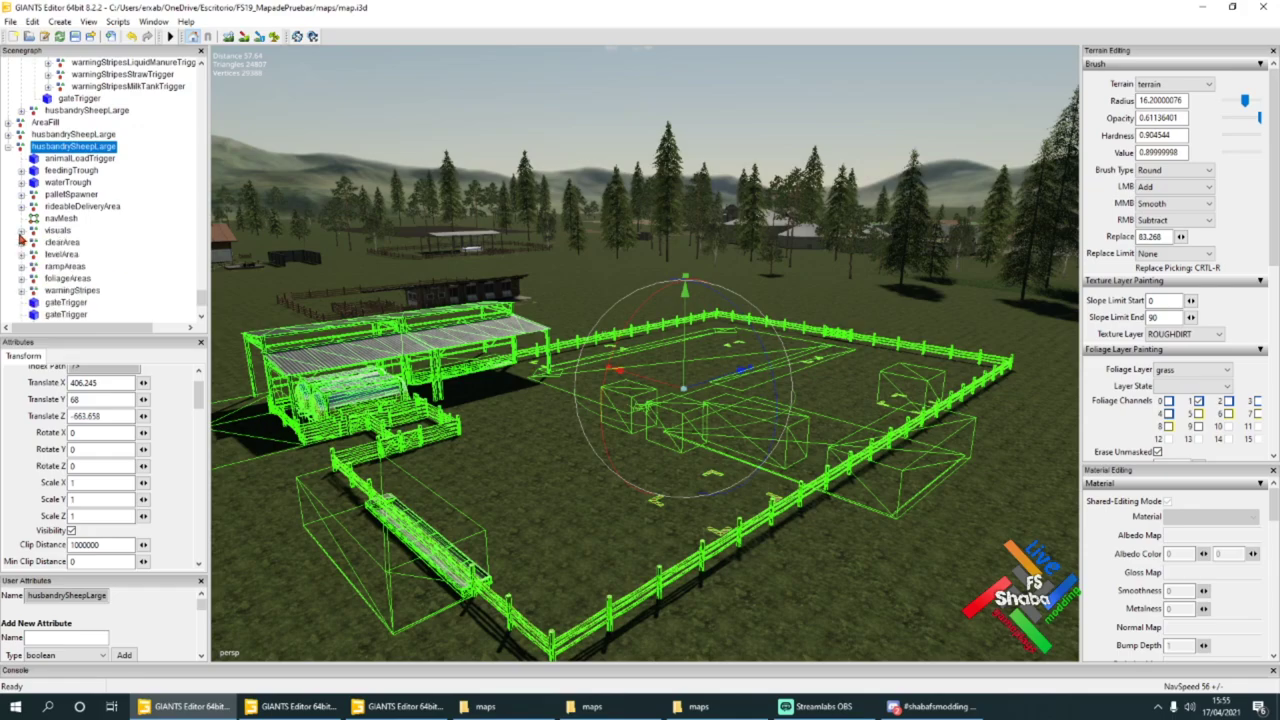
left_click(72, 208)
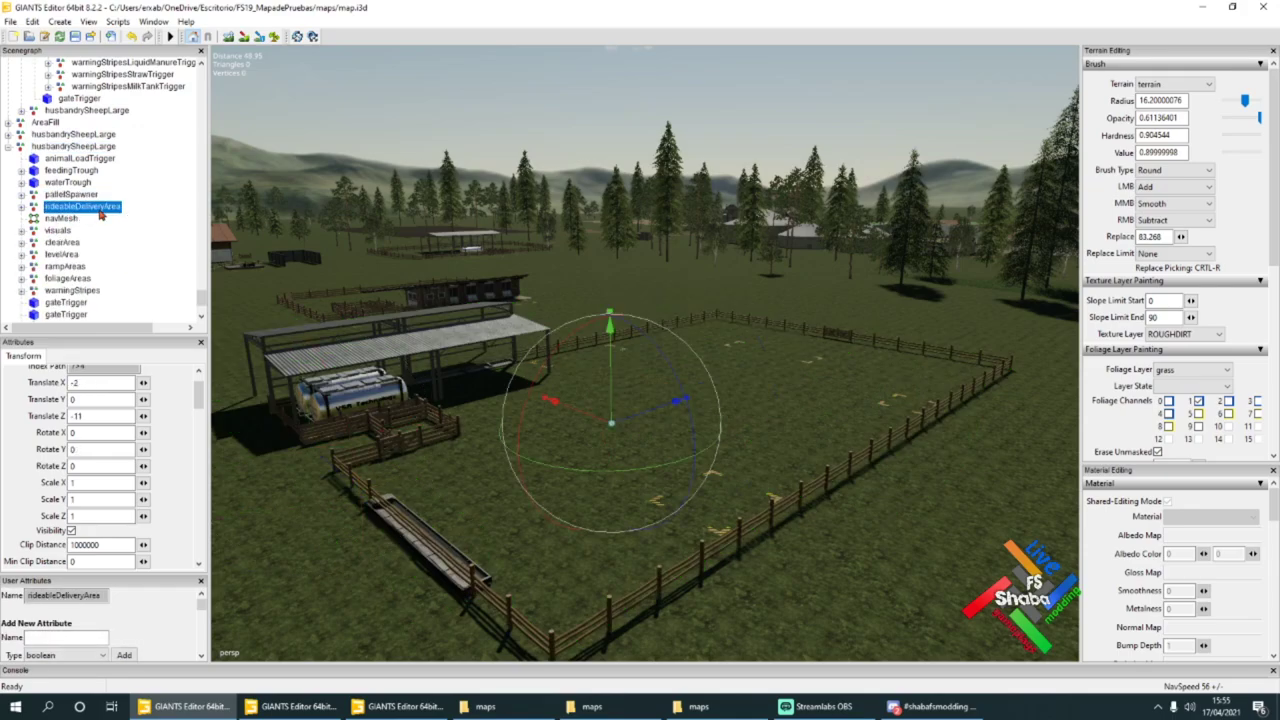
left_click(86, 279)
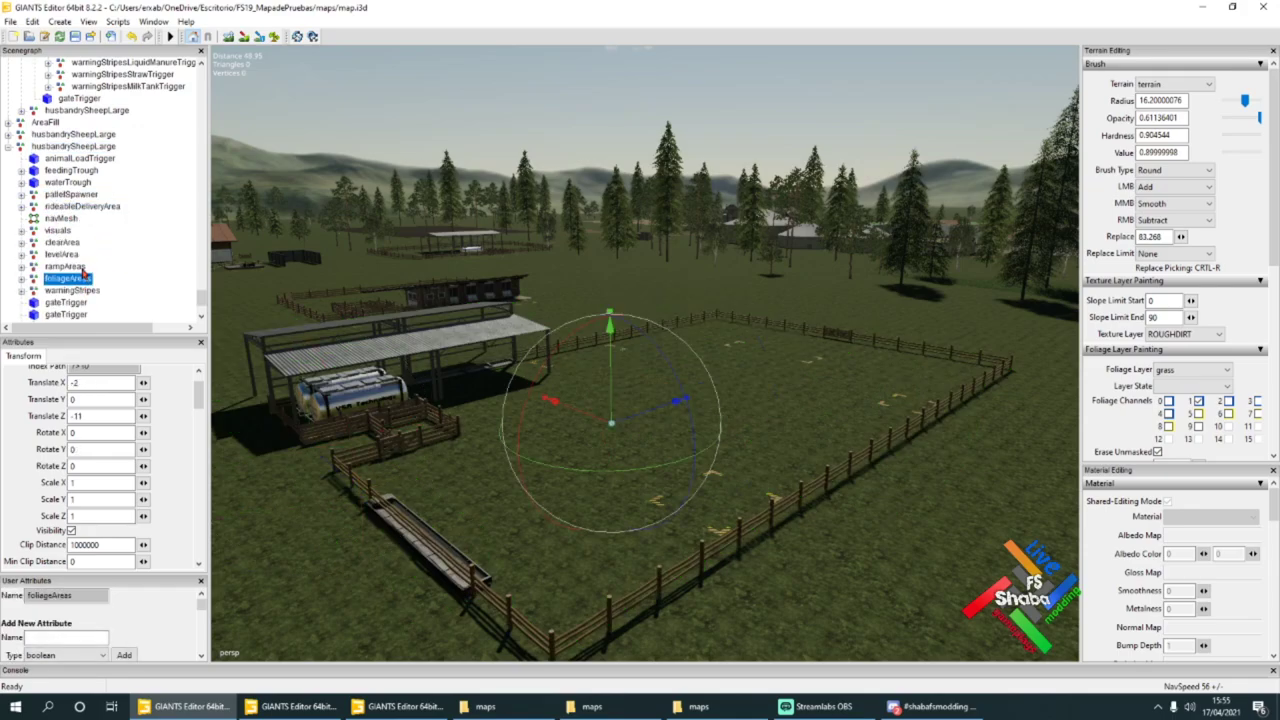
left_click(62, 290)
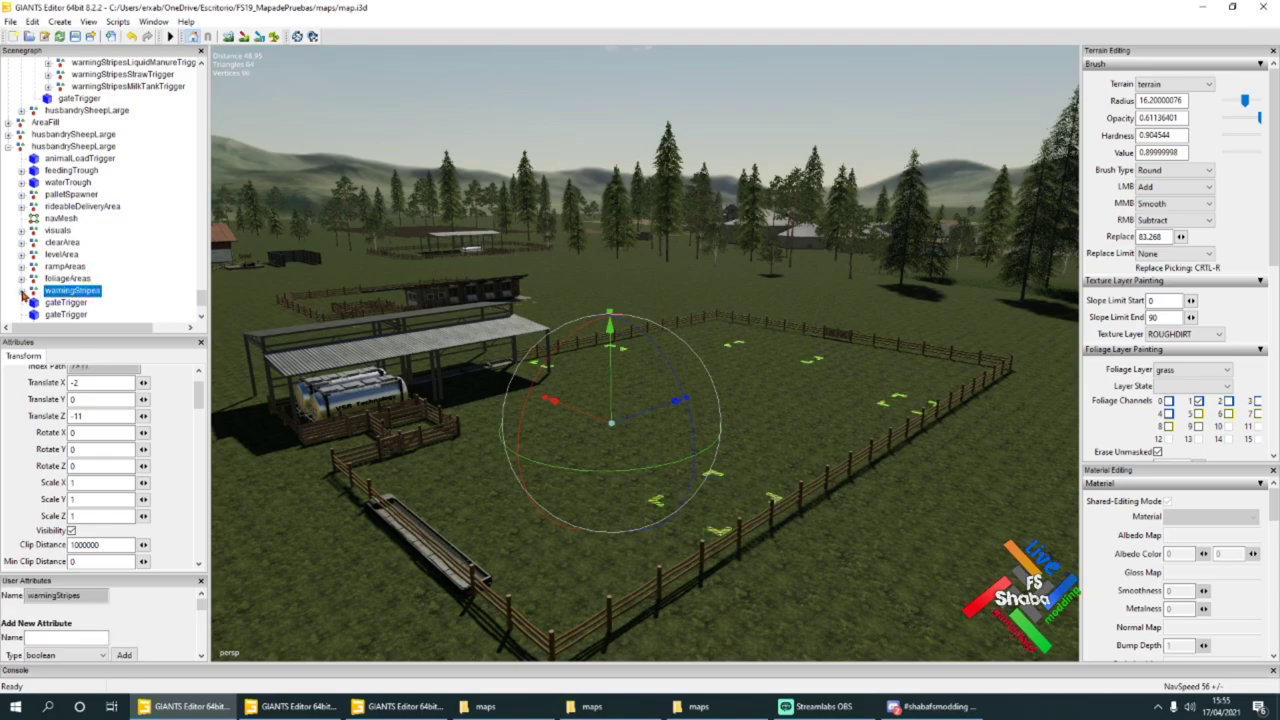
scroll(63, 296, "down", 2)
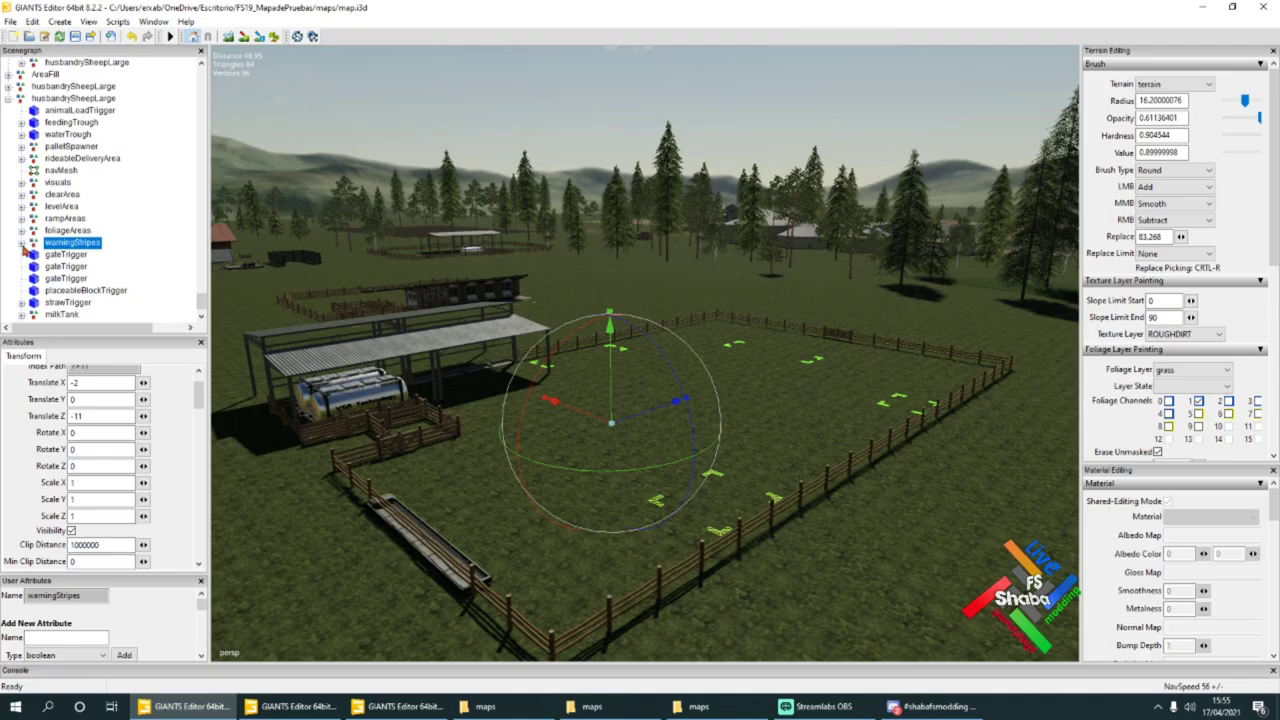
left_click(22, 244)
Step: Move warningStripesAnimalLoadTrigger in front of the tanks to about X 15.425 and Z -22.9
left_click(76, 256)
left_click_drag(711, 390, 867, 449, "alt")
scroll(867, 449, "down", 3)
left_click_drag(842, 279, 534, 457)
scroll(541, 562, "up", 4)
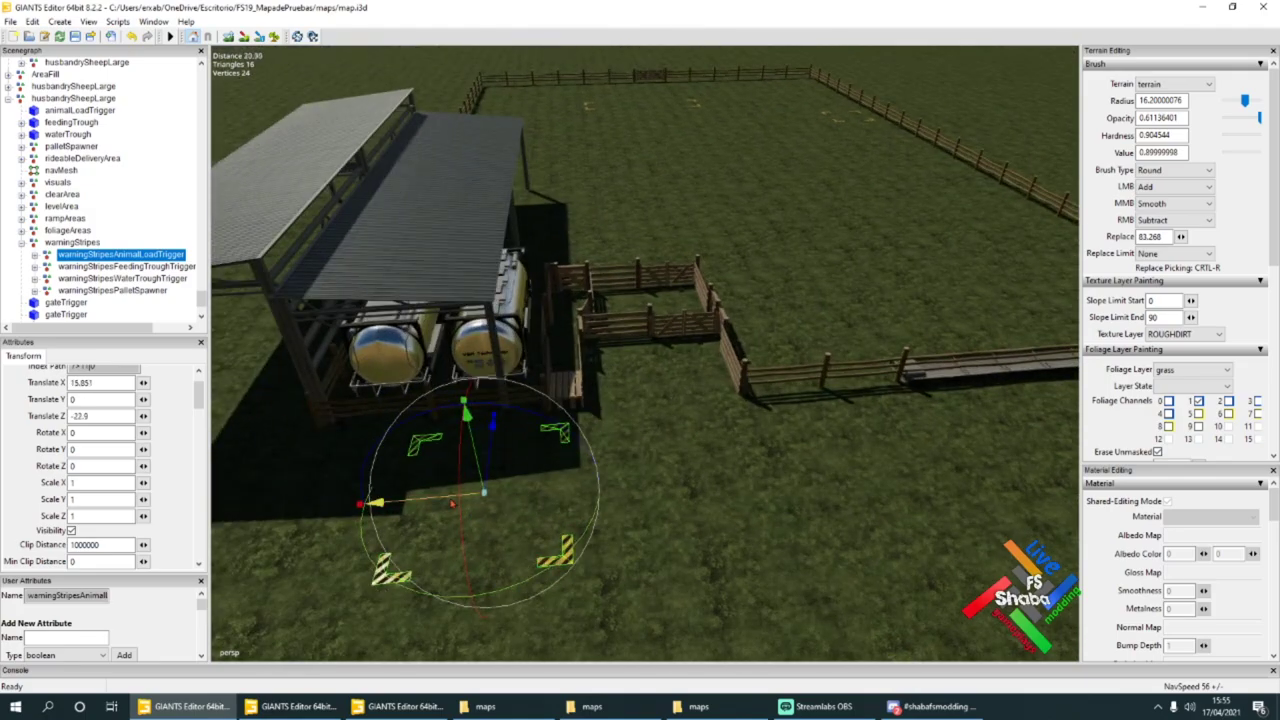
left_click_drag(446, 504, 458, 505)
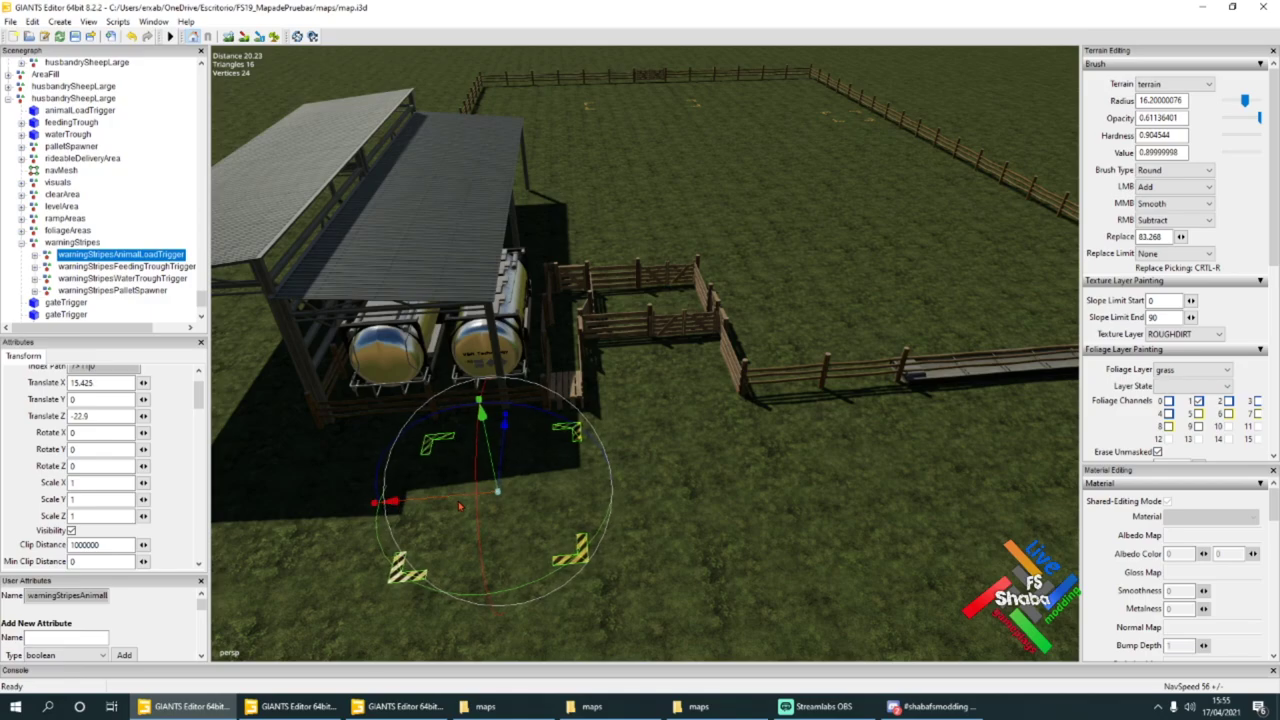
Step: Set the Y rotation of warningStripesFeedingTroughTrigger to 90 degrees
left_click(131, 266)
key("f")
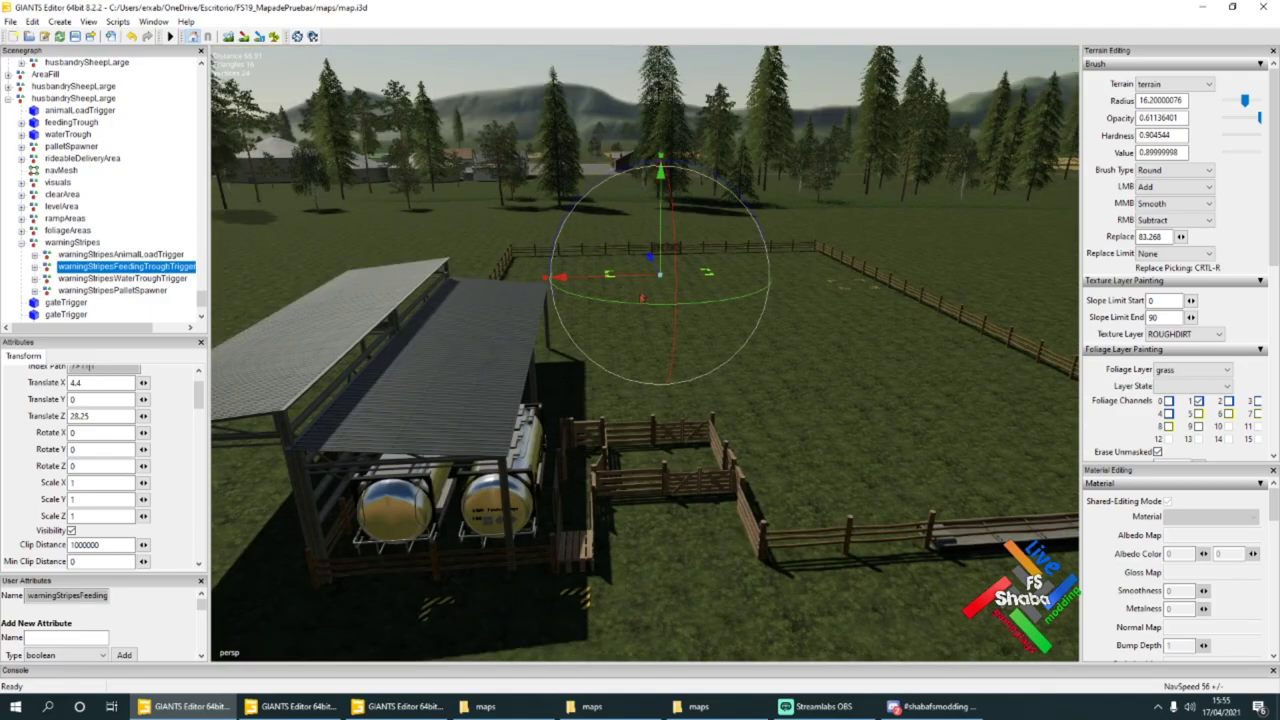
left_click_drag(642, 300, 509, 323)
left_click_drag(115, 449, 28, 451)
type("90")
key("Return")
Step: Move warningStripesFeedingTroughTrigger alongside the roofed feeding trough, undoing one adjustment and aligning it again
left_click_drag(655, 281, 368, 408)
left_click_drag(368, 408, 605, 460, "alt")
scroll(320, 457, "up", 4)
scroll(332, 432, "up", 4)
left_click_drag(463, 385, 524, 396)
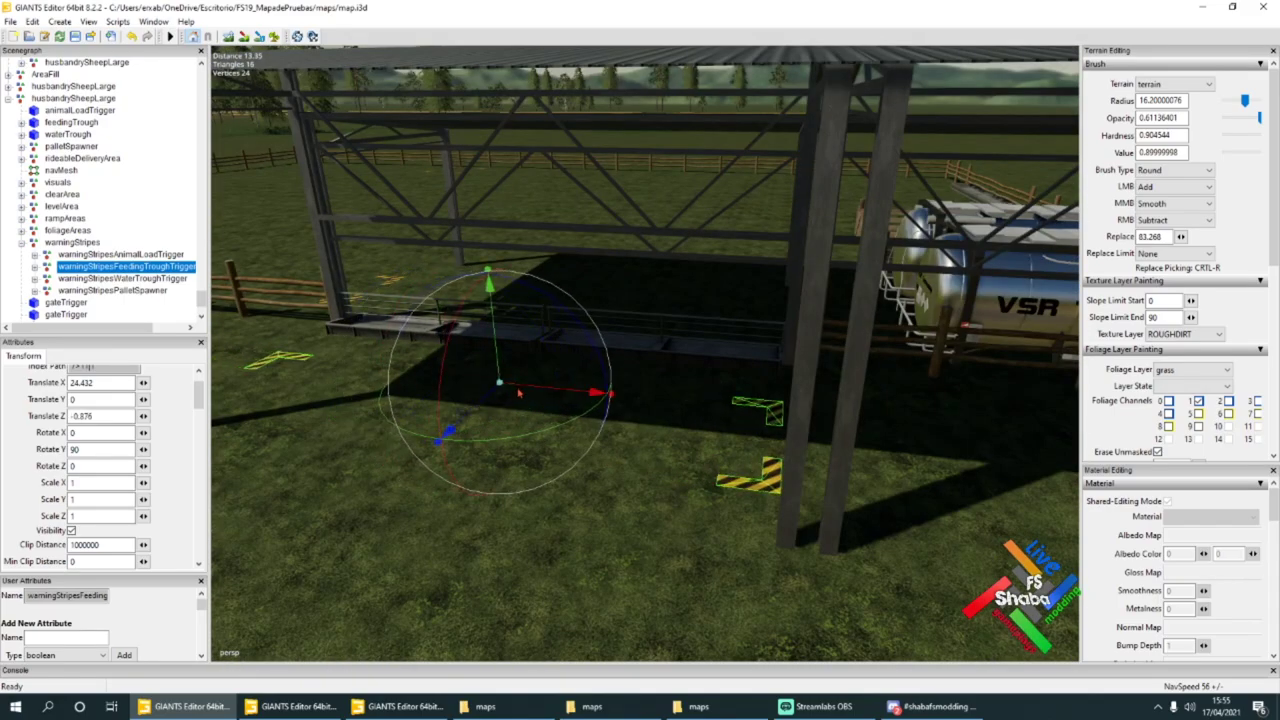
left_click(518, 391)
left_click(131, 37)
left_click_drag(497, 403, 546, 392)
Step: Set warningStripesWaterTroughTrigger's Y rotation to 0 and move it beside the water trough at about X -5.969 and Z -22.419
left_click(176, 303)
left_click_drag(500, 352, 412, 165, "alt")
double_click(111, 448)
type("0")
key("Return")
left_click_drag(508, 124, 998, 302)
left_click_drag(816, 443, 728, 407, "alt")
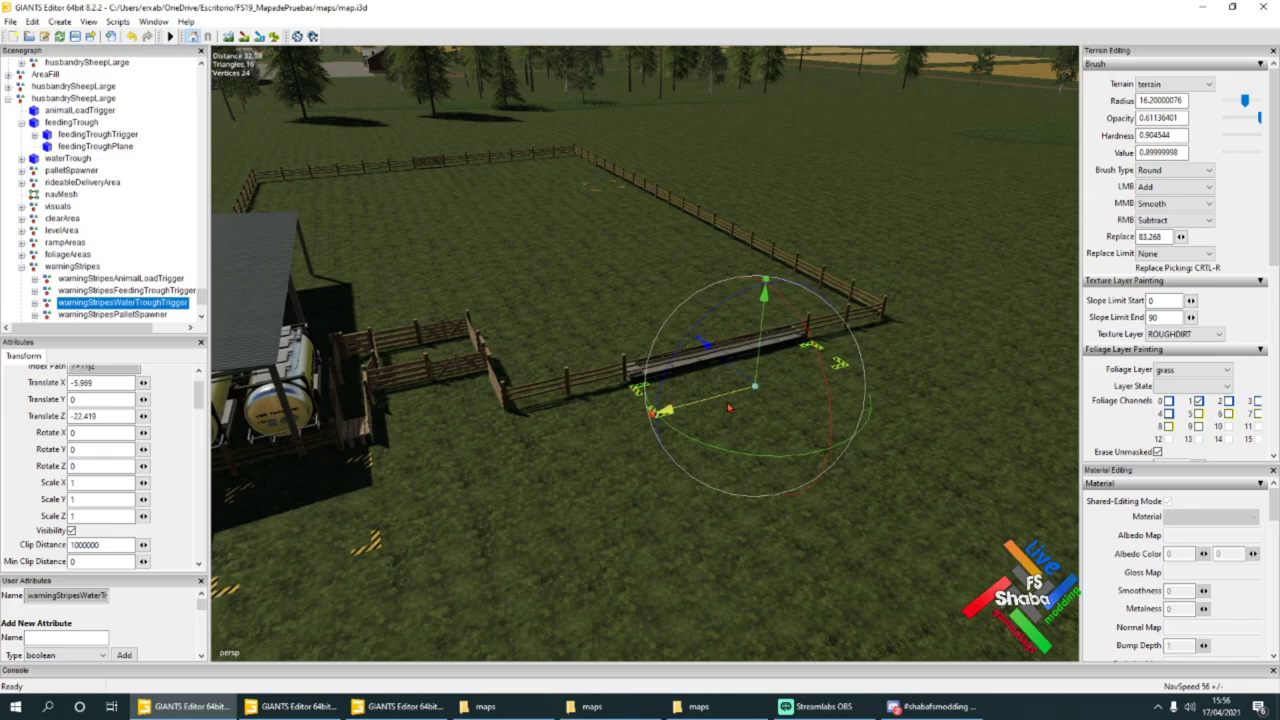
Step: Move warningStripesPalletSpawner in front of the small fenced pen to about X 7.397 and Z -20.813
left_click(147, 315)
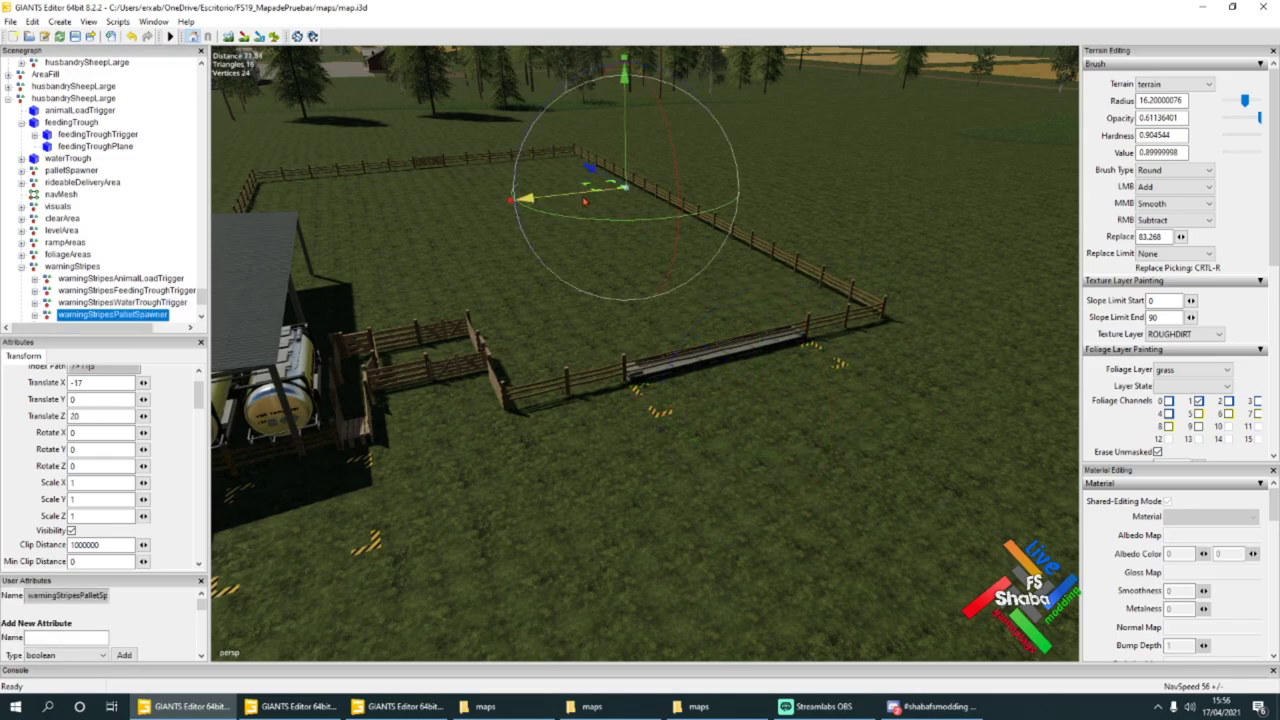
left_click_drag(585, 202, 412, 478)
scroll(467, 449, "up", 4)
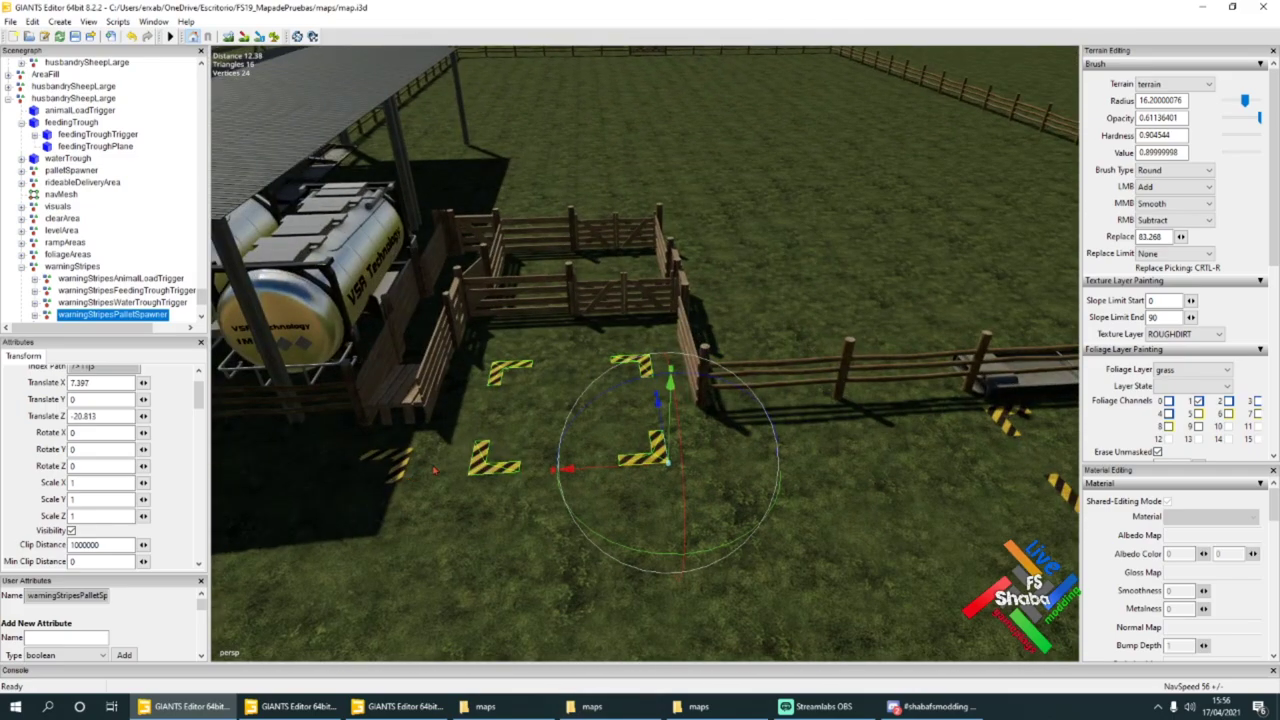
left_click_drag(415, 364, 434, 397, "alt")
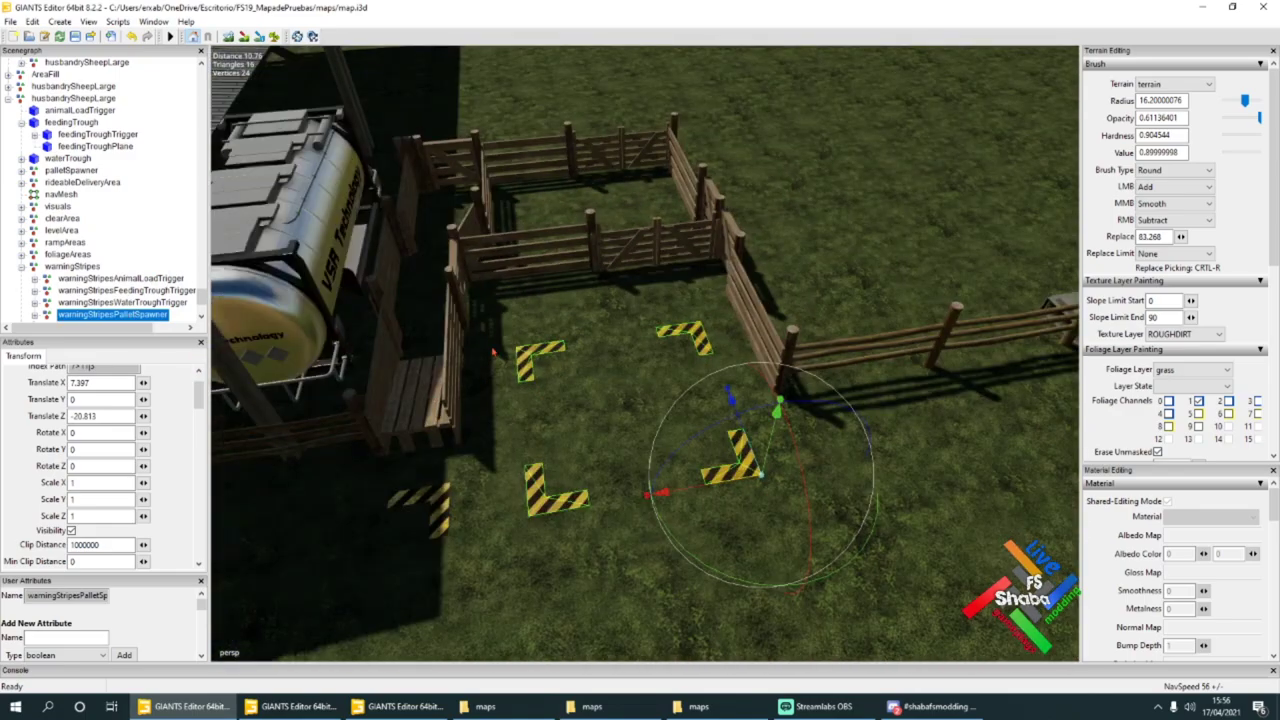
middle_click_drag(492, 352, 514, 383)
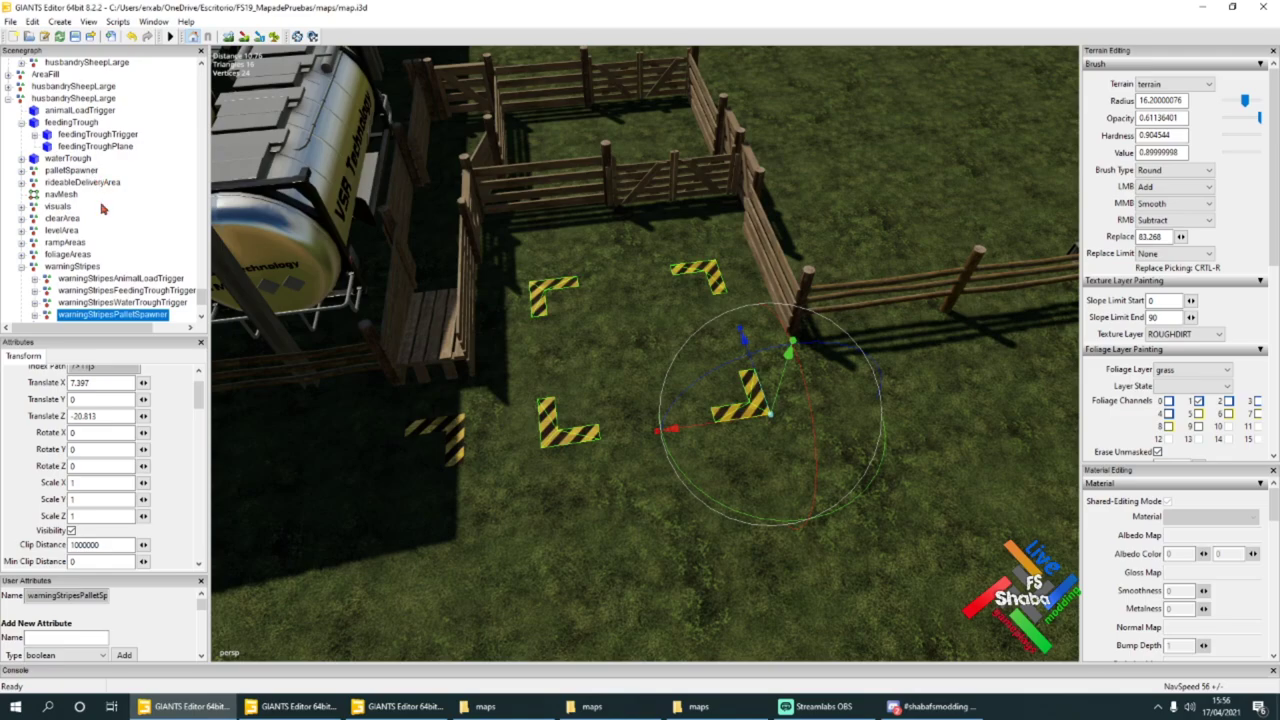
Step: Match warningStripesPalletSpawner to the palletSpawner with a Y rotation of -90, repositioning it at about X 11.585 and Z -20.121
left_click(72, 171)
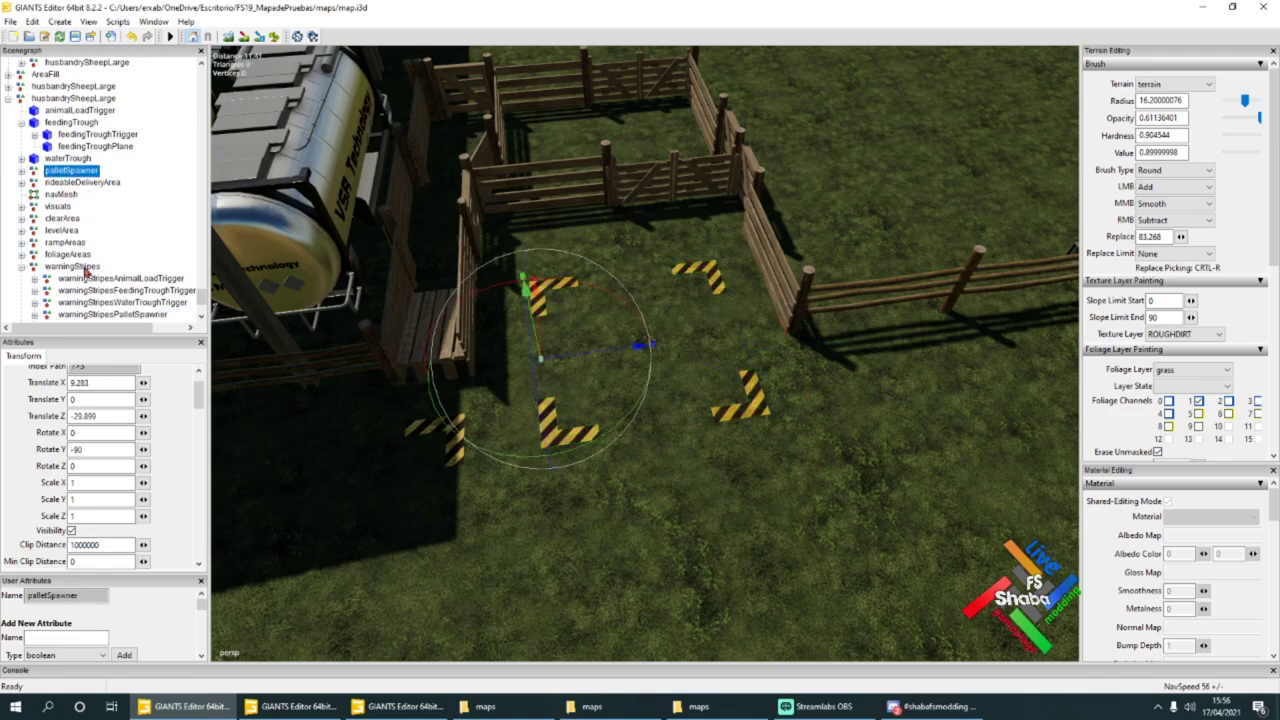
left_click(112, 316)
left_click_drag(96, 449, 53, 449)
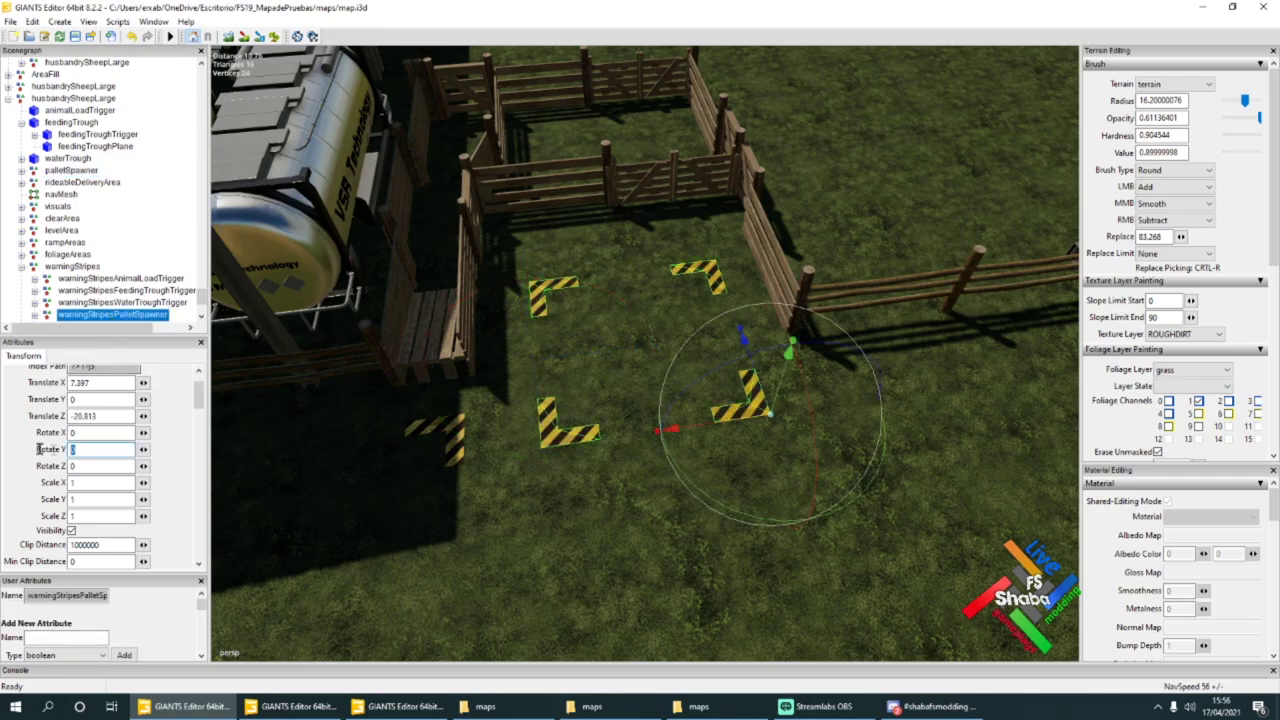
type("-90")
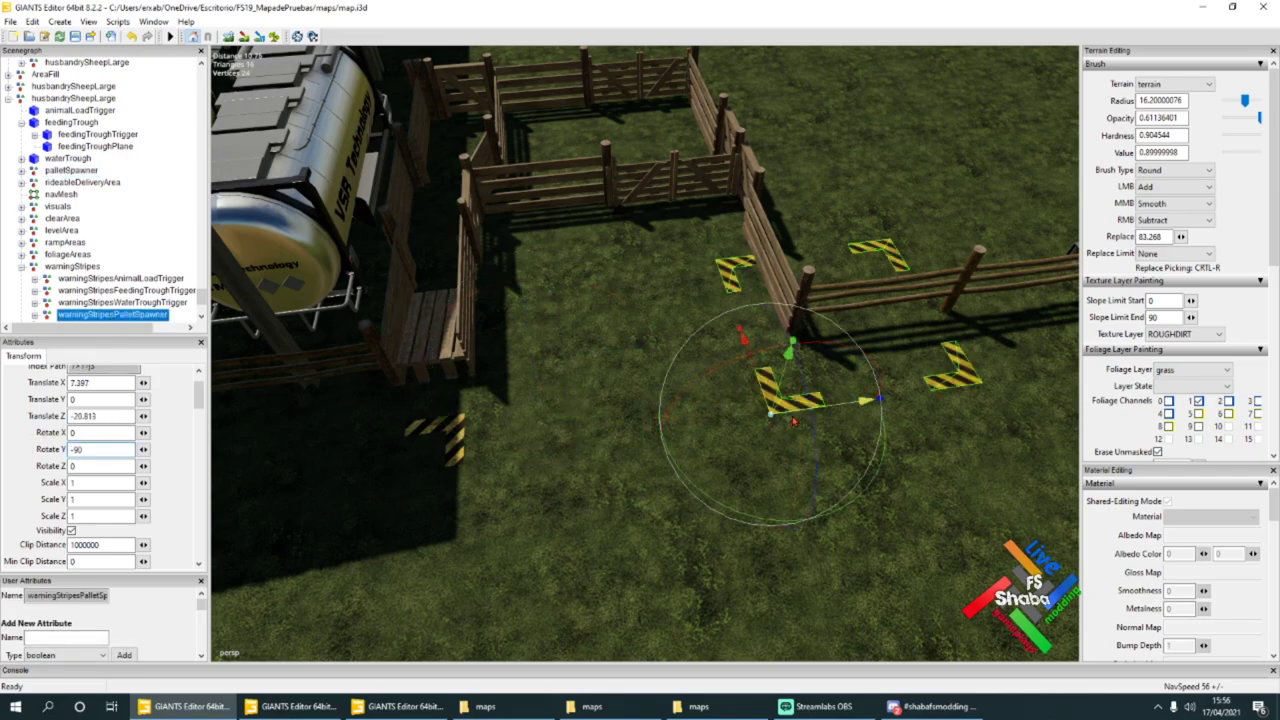
left_click_drag(685, 410, 555, 422)
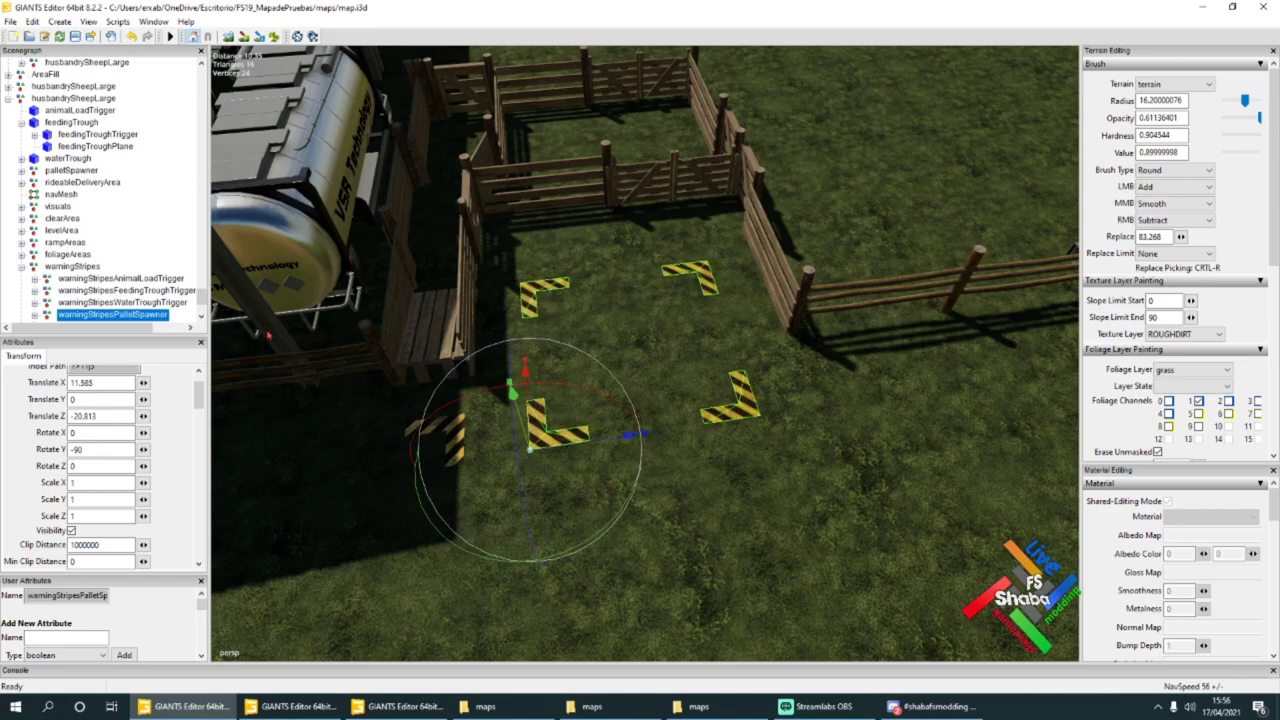
left_click_drag(525, 374, 523, 339)
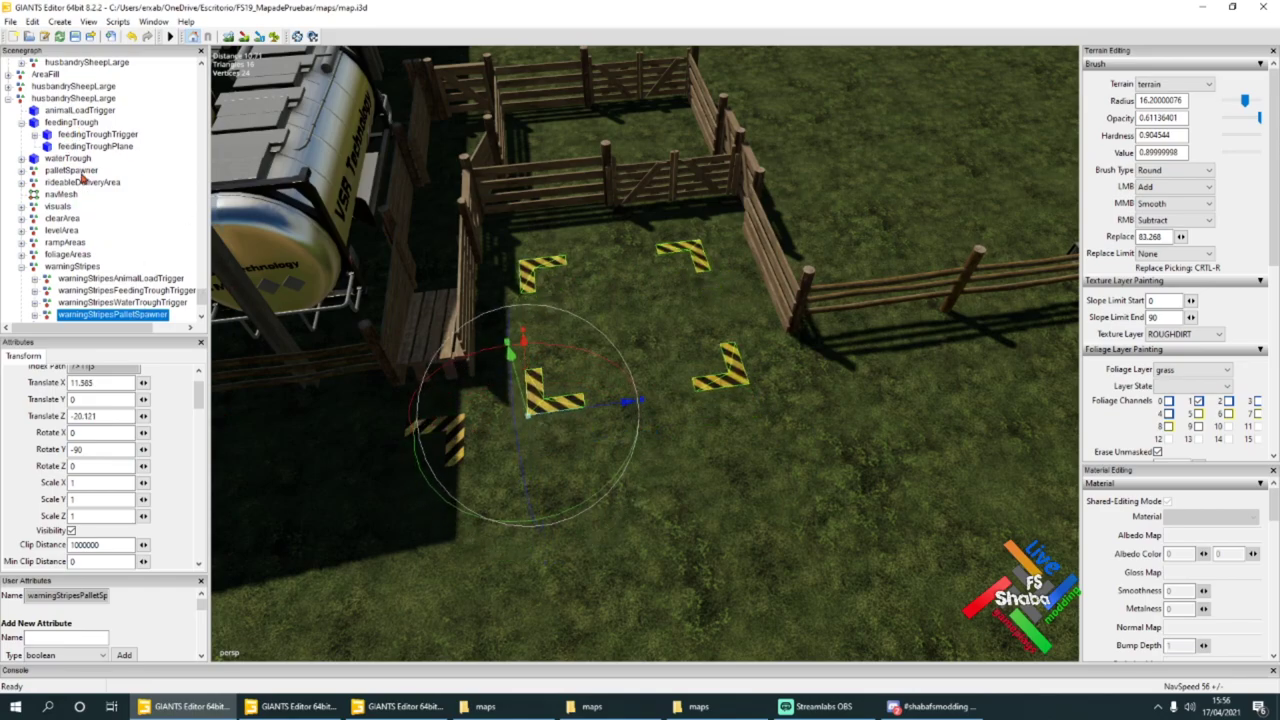
Step: Compare the stripes with the palletSpawner and shift warningStripesPalletSpawner to about X 11.365 and Z -19.361
left_click(72, 170)
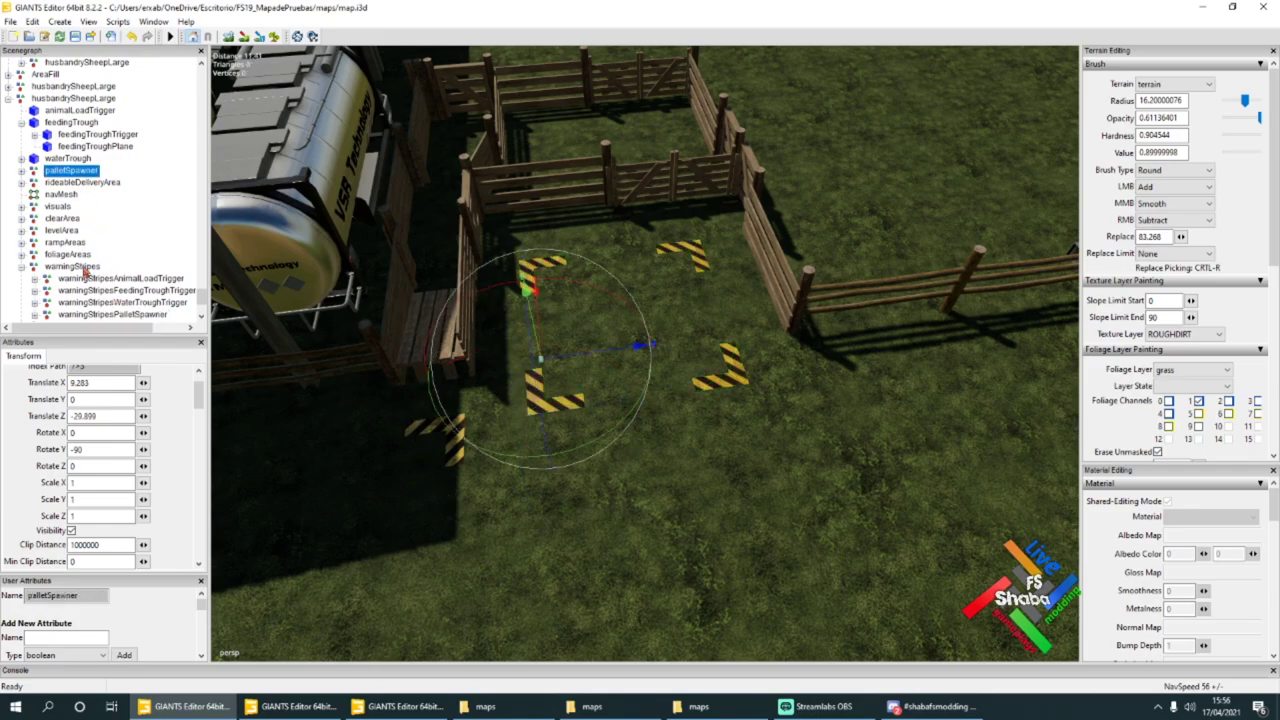
left_click(112, 315)
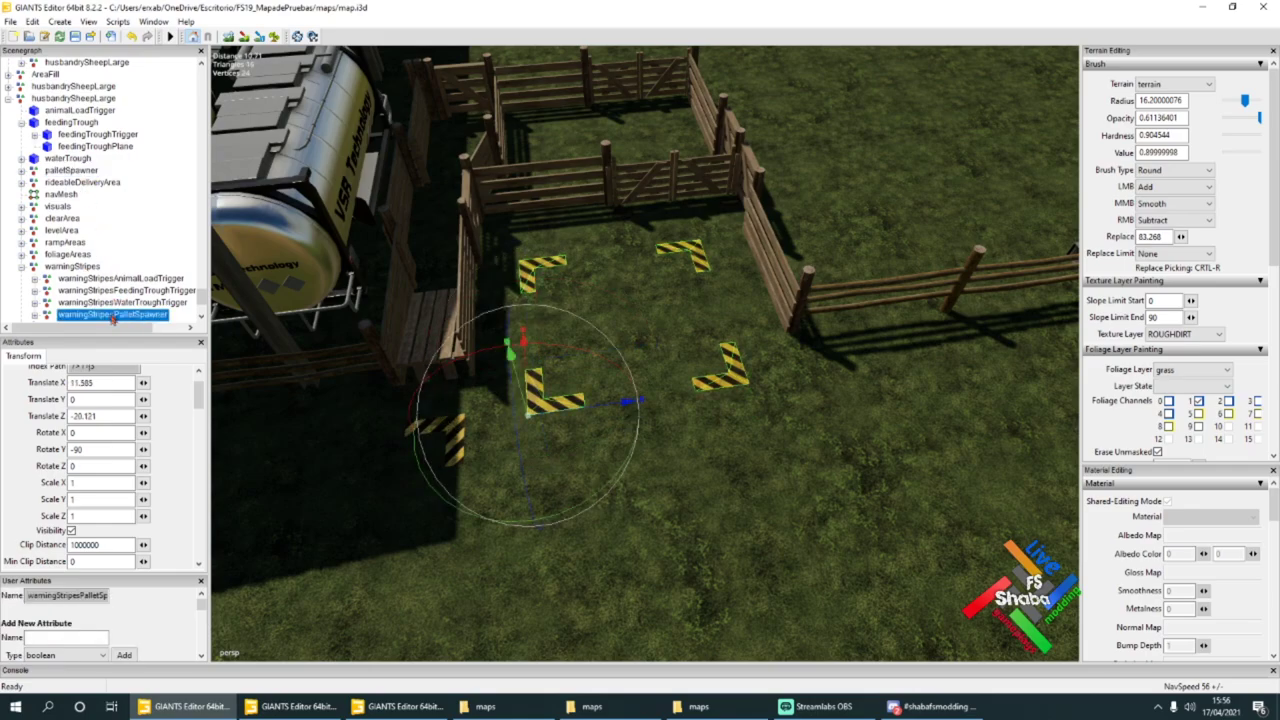
left_click(83, 171)
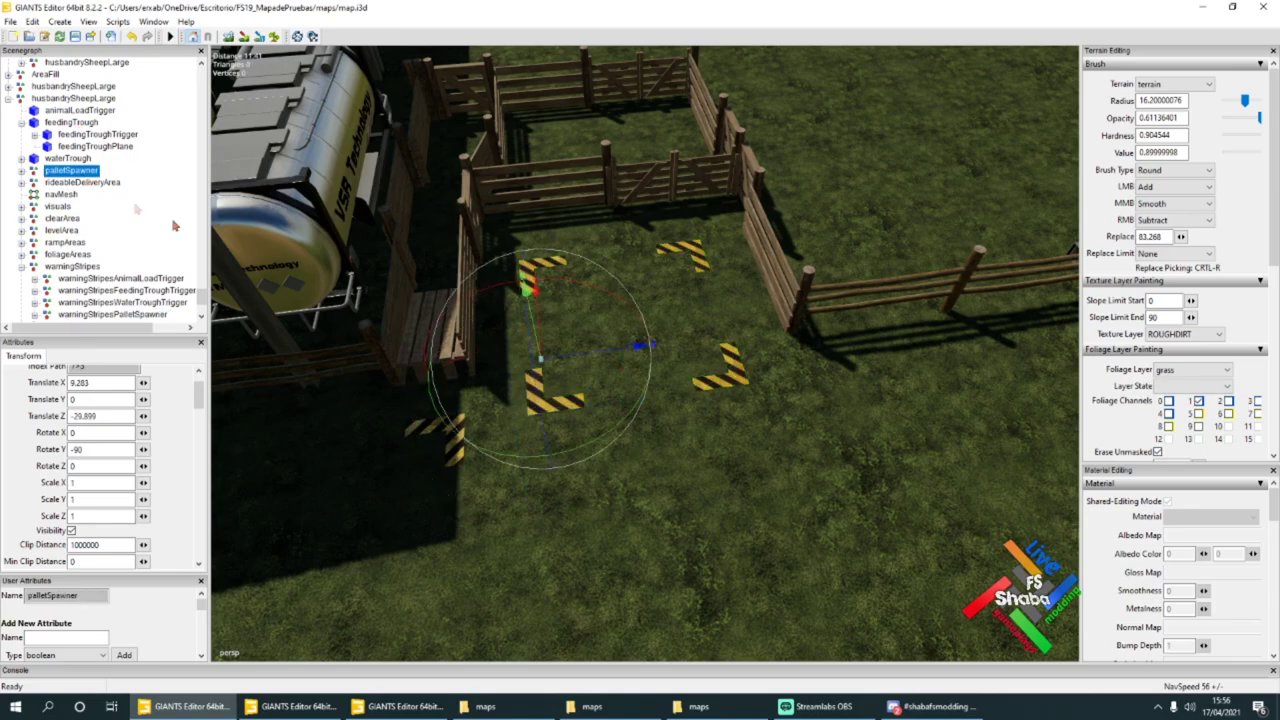
left_click(112, 315)
left_click_drag(526, 366, 524, 335)
left_click_drag(567, 389, 541, 349)
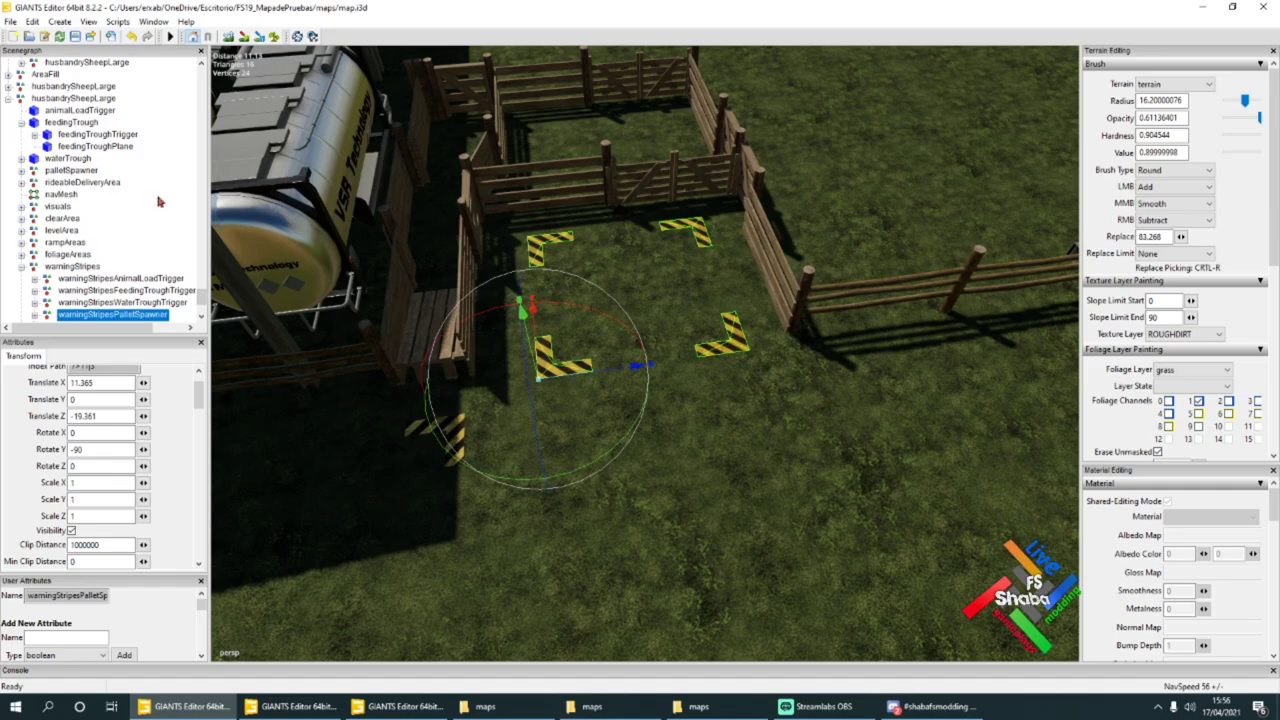
Step: Move the placeableBlockTrigger over the pallet spawner stripes, to about X 7.351 and Z -28.329
scroll(130, 250, "down", 3)
left_click(107, 290)
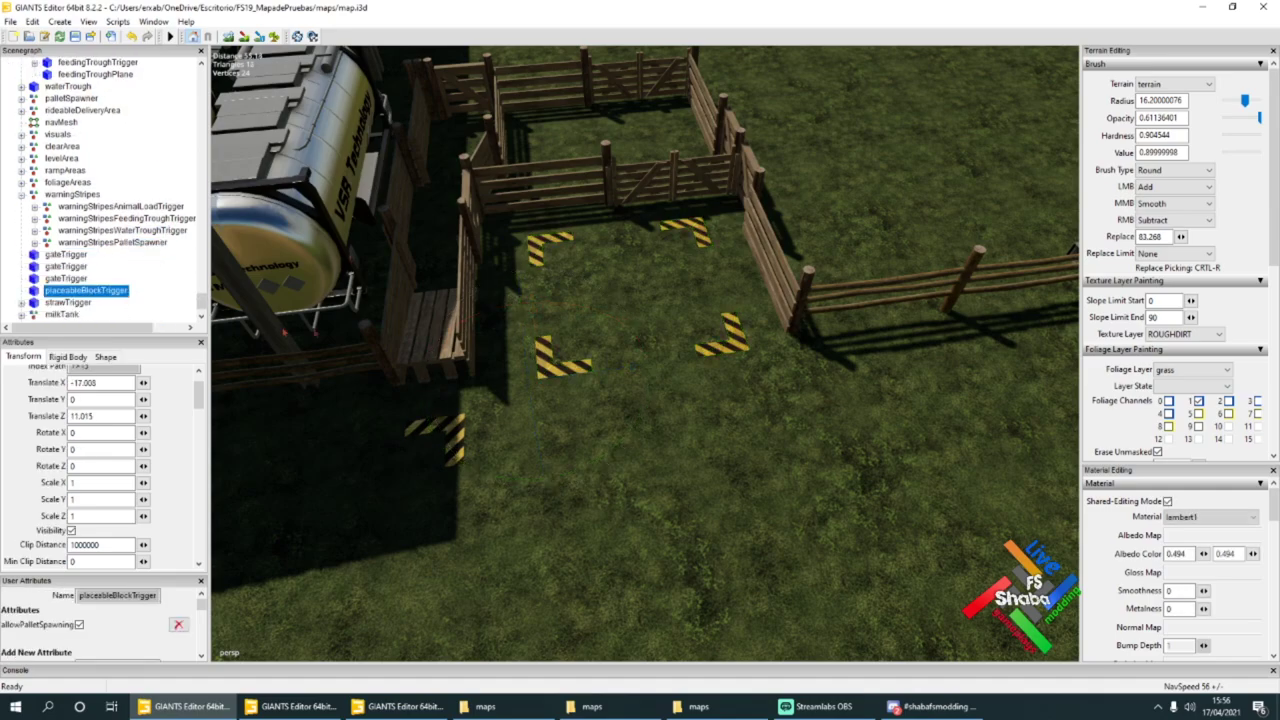
scroll(601, 319, "down", 4)
left_click_drag(601, 319, 651, 649, "alt")
scroll(536, 520, "up", 6)
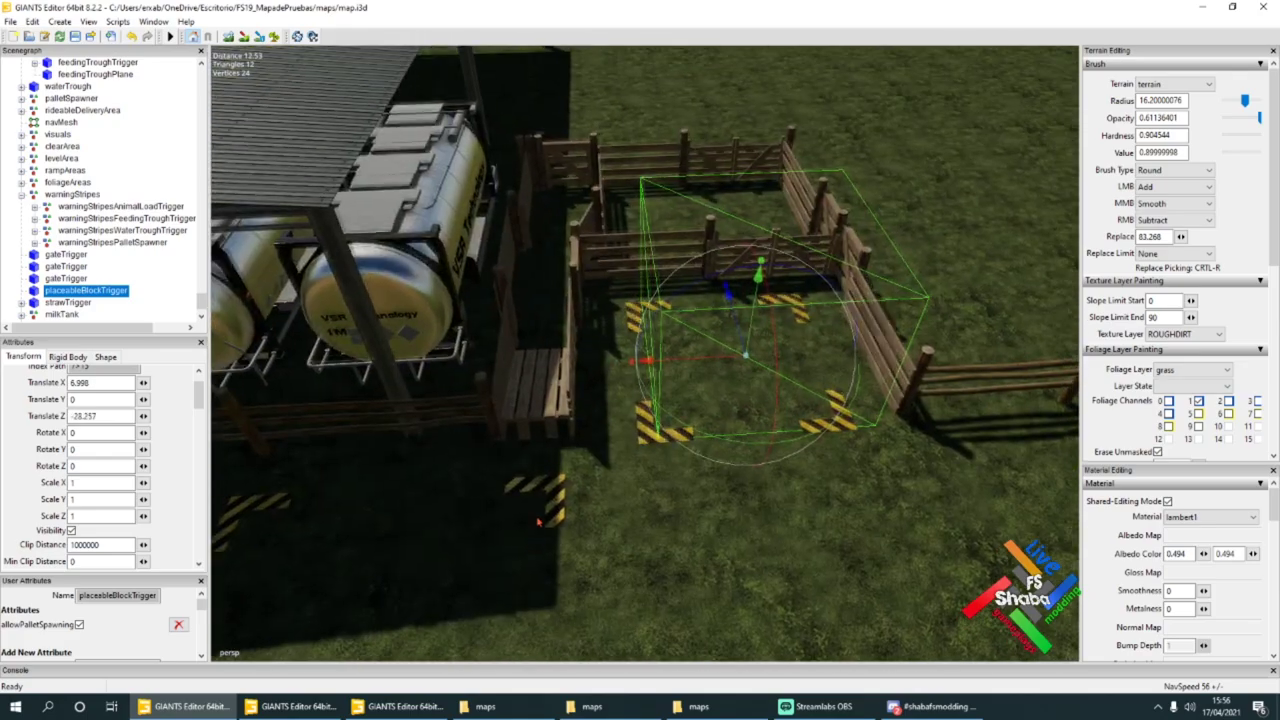
scroll(538, 522, "up", 2)
left_click_drag(713, 371, 748, 339)
scroll(827, 389, "down", 5)
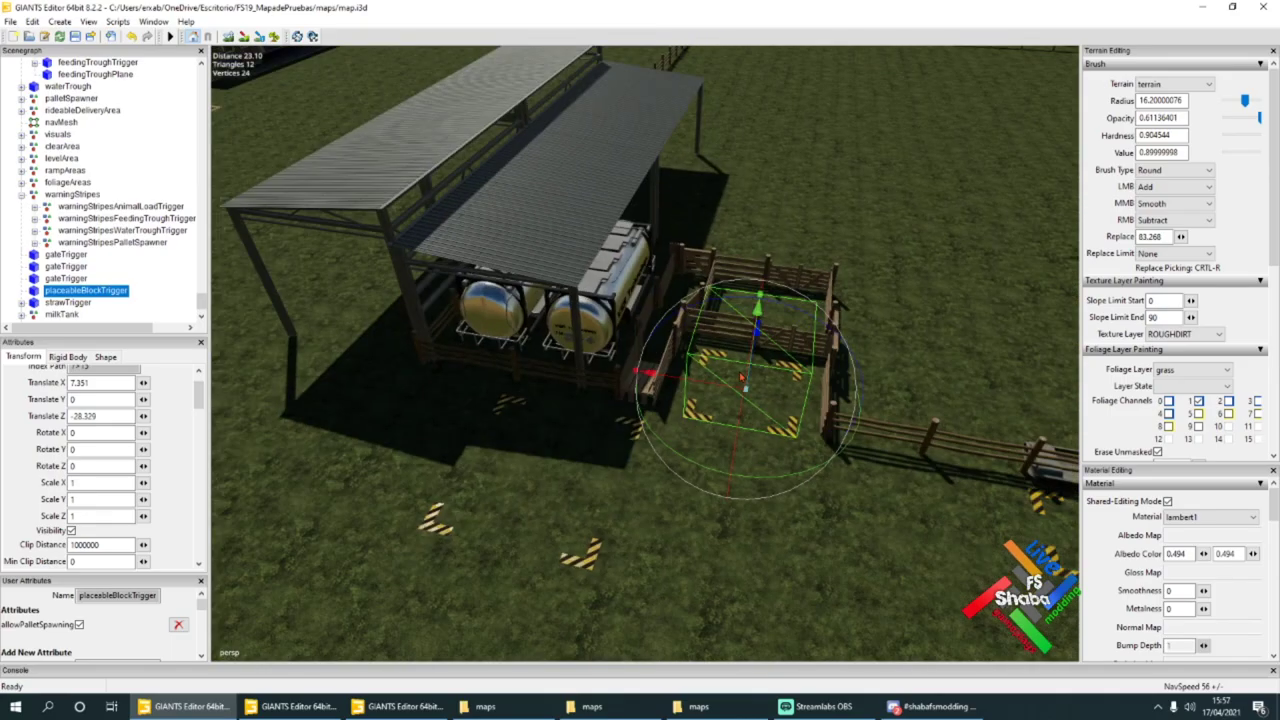
Step: Rotate the first gateTrigger parallel to the fence and reset its Y rotation to 0
left_click(60, 254)
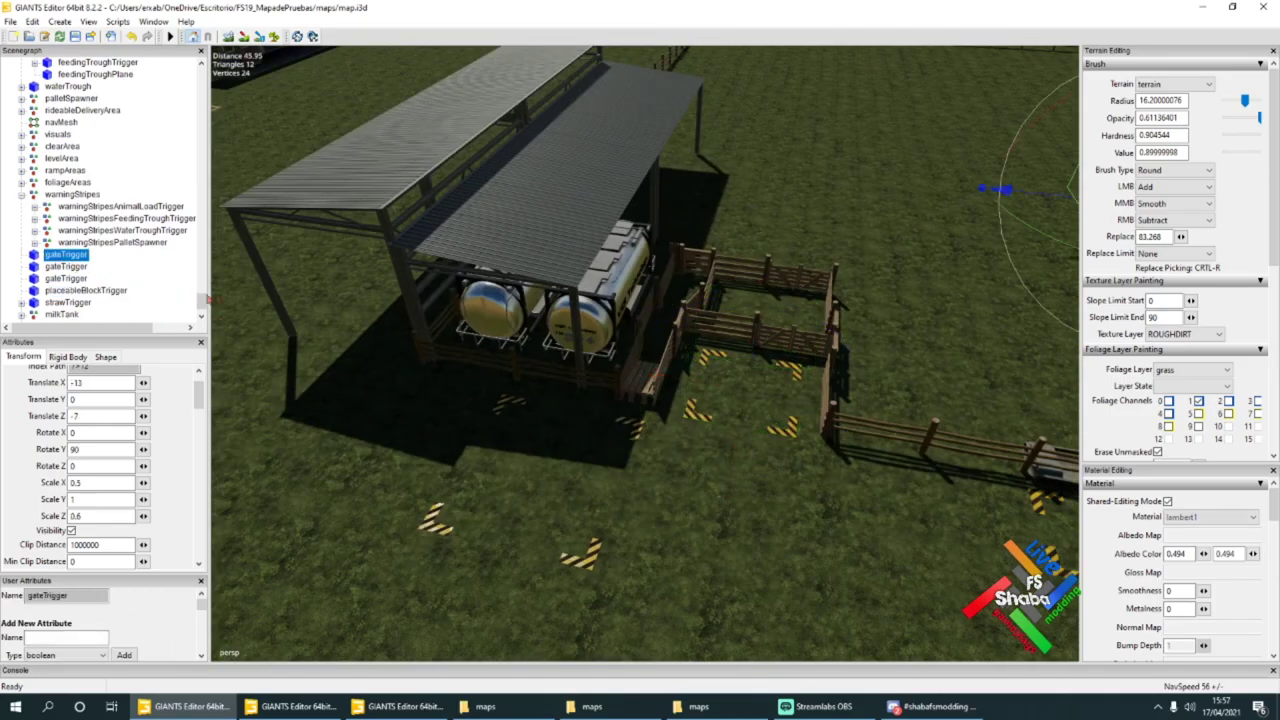
key("f")
left_click_drag(620, 300, 550, 195, "alt")
scroll(640, 220, "up", 6)
left_click_drag(690, 200, 720, 306, "alt")
scroll(718, 306, "down", 4)
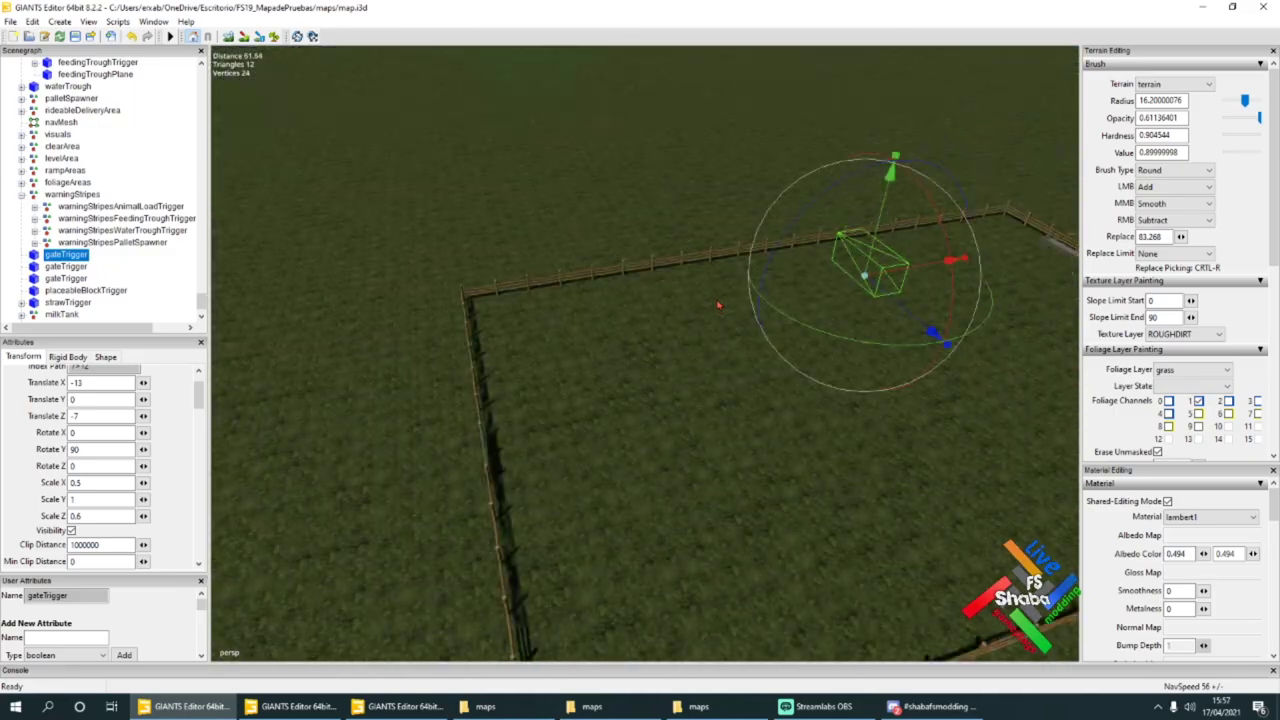
left_click_drag(860, 343, 420, 413)
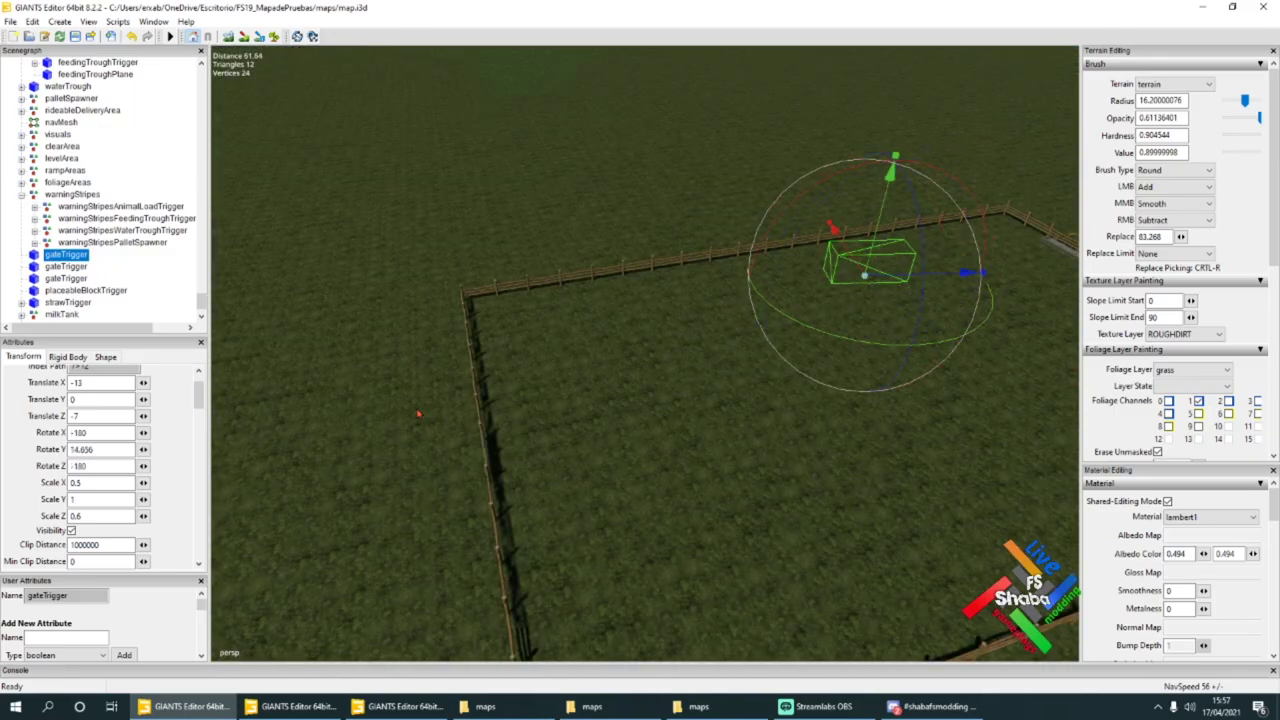
double_click(85, 449)
key("BackSpace")
Step: Move the first gateTrigger to the wooden gate in the enclosure's outer fence and centre it there
left_click_drag(830, 254, 587, 470)
mouse_move(587, 470)
left_mouse_down("alt")
mouse_move(345, 518)
mouse_move(600, 480)
left_mouse_up("alt")
scroll(345, 518, "up", 5)
scroll(600, 480, "down", 3)
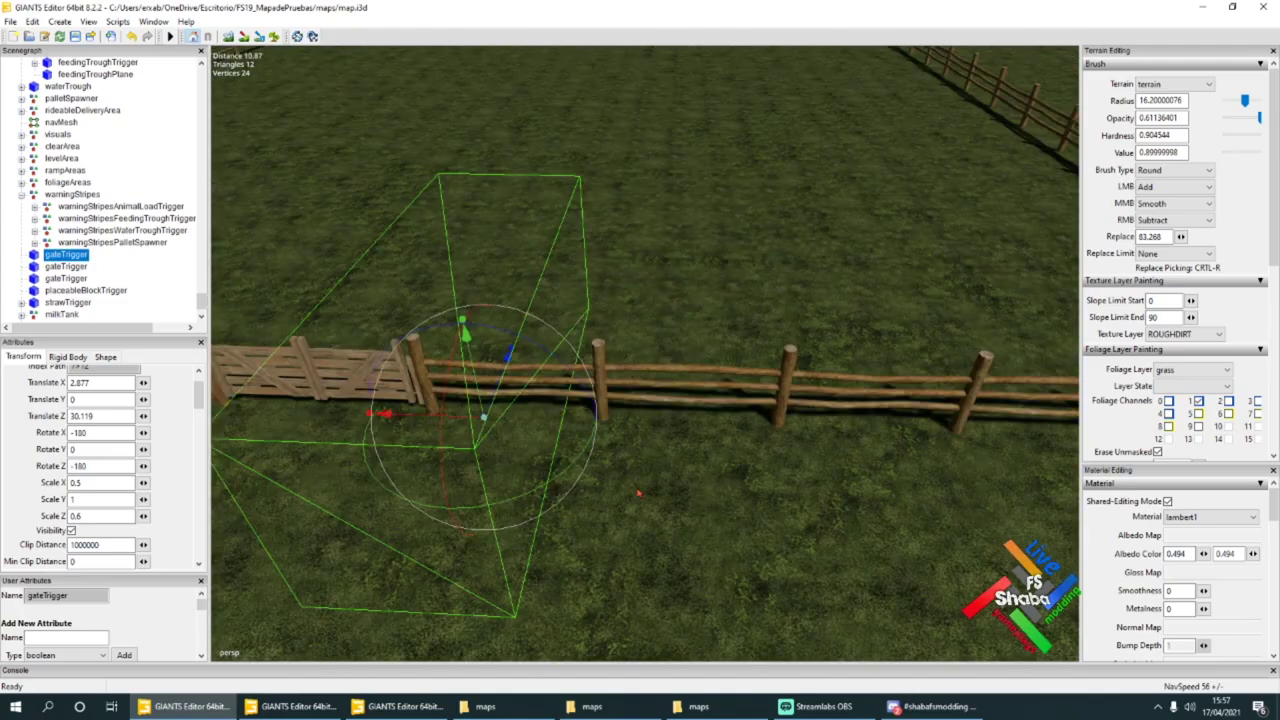
left_click_drag(430, 415, 230, 409)
left_click_drag(230, 409, 418, 429, "alt")
scroll(418, 429, "down", 4)
left_click_drag(561, 347, 570, 346)
left_click_drag(643, 382, 491, 385, "alt")
Step: Move the second gateTrigger to the pen's front gate, at about X 5.948 and Z -25.293
left_click(68, 269)
scroll(565, 215, "up", 3)
scroll(585, 312, "up", 5)
scroll(583, 352, "up", 3)
scroll(489, 385, "down", 4)
left_click_drag(512, 197, 323, 235)
left_click_drag(459, 267, 630, 522)
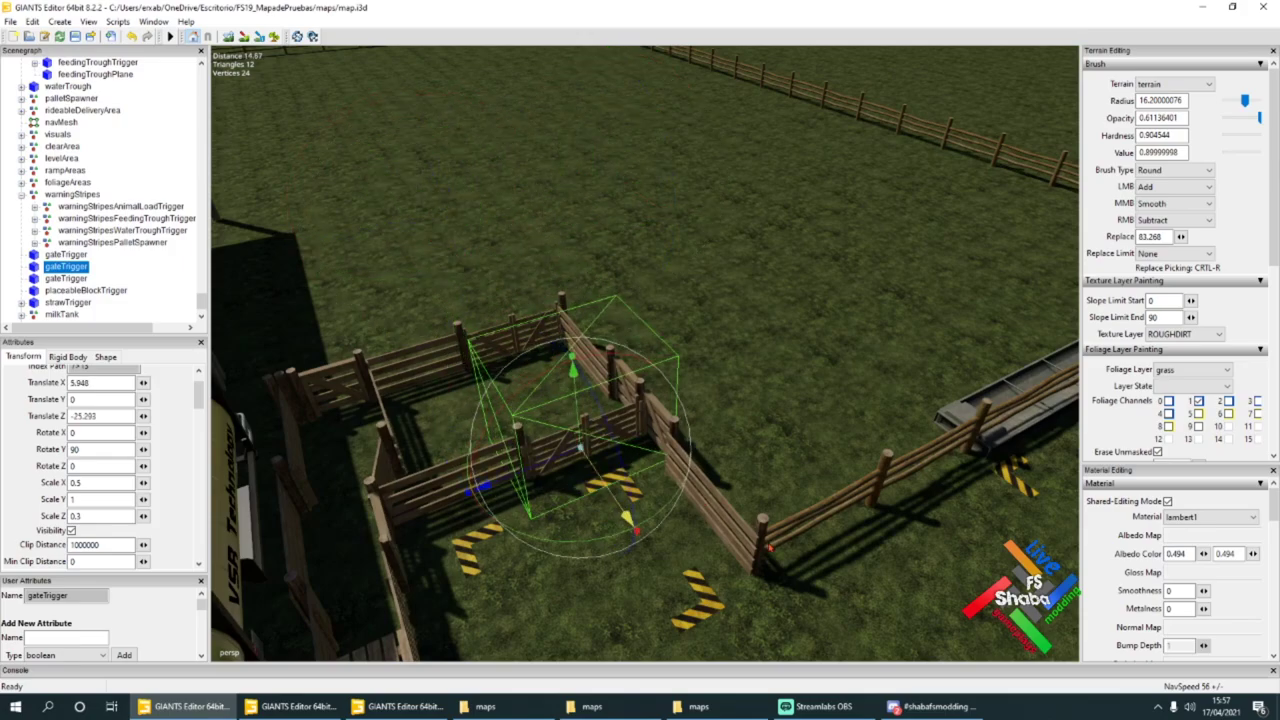
Step: Reset the third gateTrigger's Y rotation to 0 and place it on the pen's rear gate at about X 5.941 and Z -20.832
left_click(78, 281)
left_click_drag(610, 177, 328, 237)
left_click_drag(469, 262, 384, 366)
left_click_drag(105, 449, 25, 441)
key("BackSpace")
left_click_drag(524, 350, 680, 400)
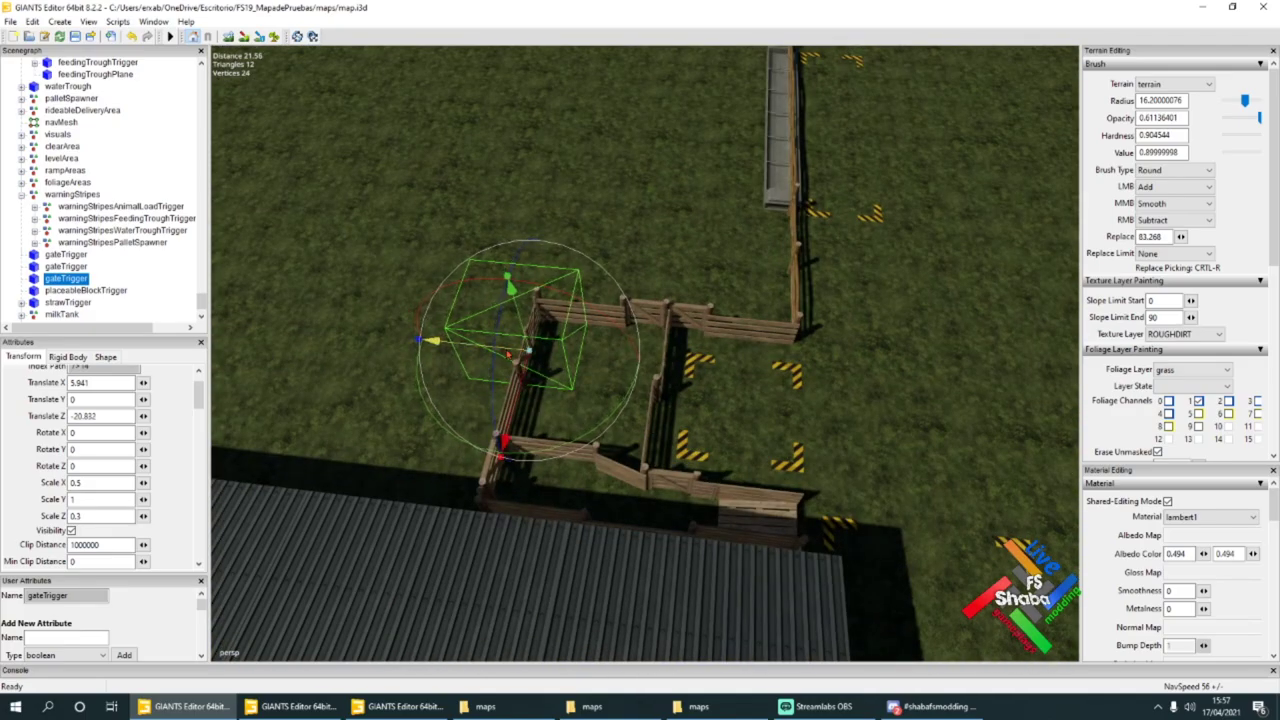
Step: Set the second gateTrigger's Y rotation to 0 and align it with the pen's front gate at about X 5.948 and Z -25.294
left_click(86, 268)
left_click_drag(738, 427, 580, 439)
left_click_drag(118, 452, 36, 455)
type("0")
key("Return")
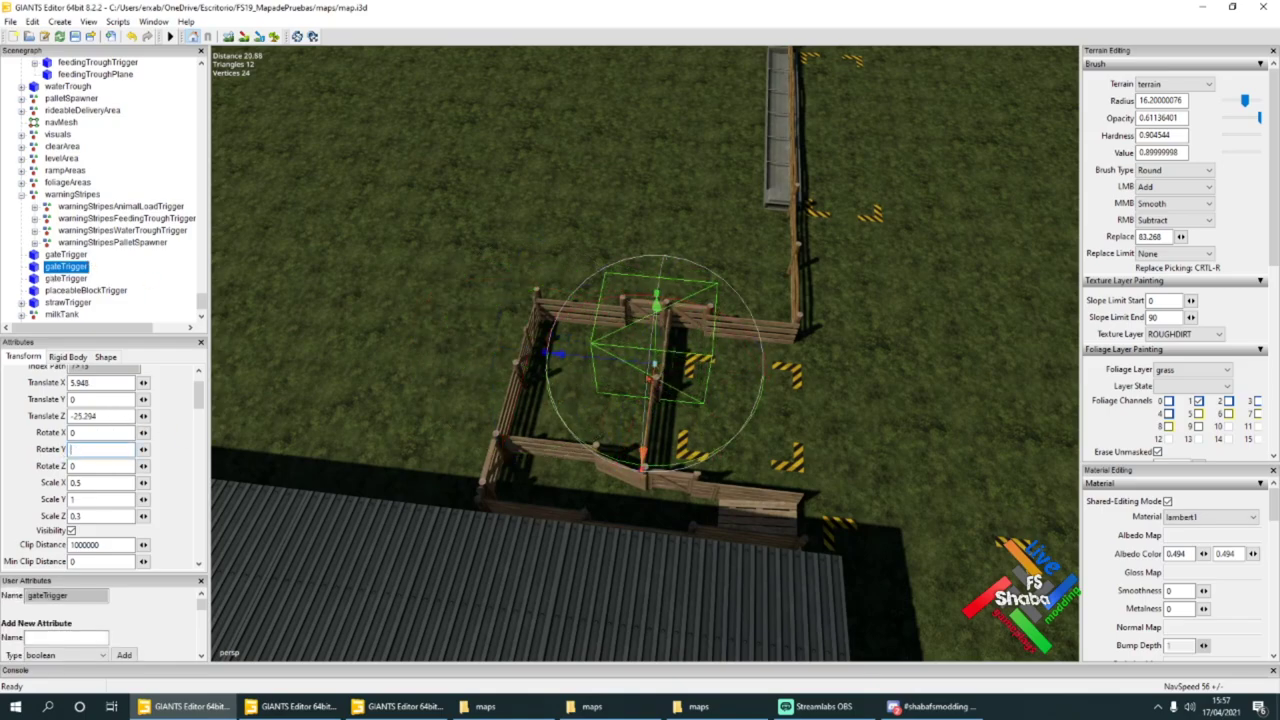
Step: Shift the second gateTrigger along the Z axis to about -25.484 at the pen's front gate
left_click_drag(636, 368, 631, 370)
left_click_drag(706, 399, 648, 393, "alt")
scroll(648, 393, "down", 4)
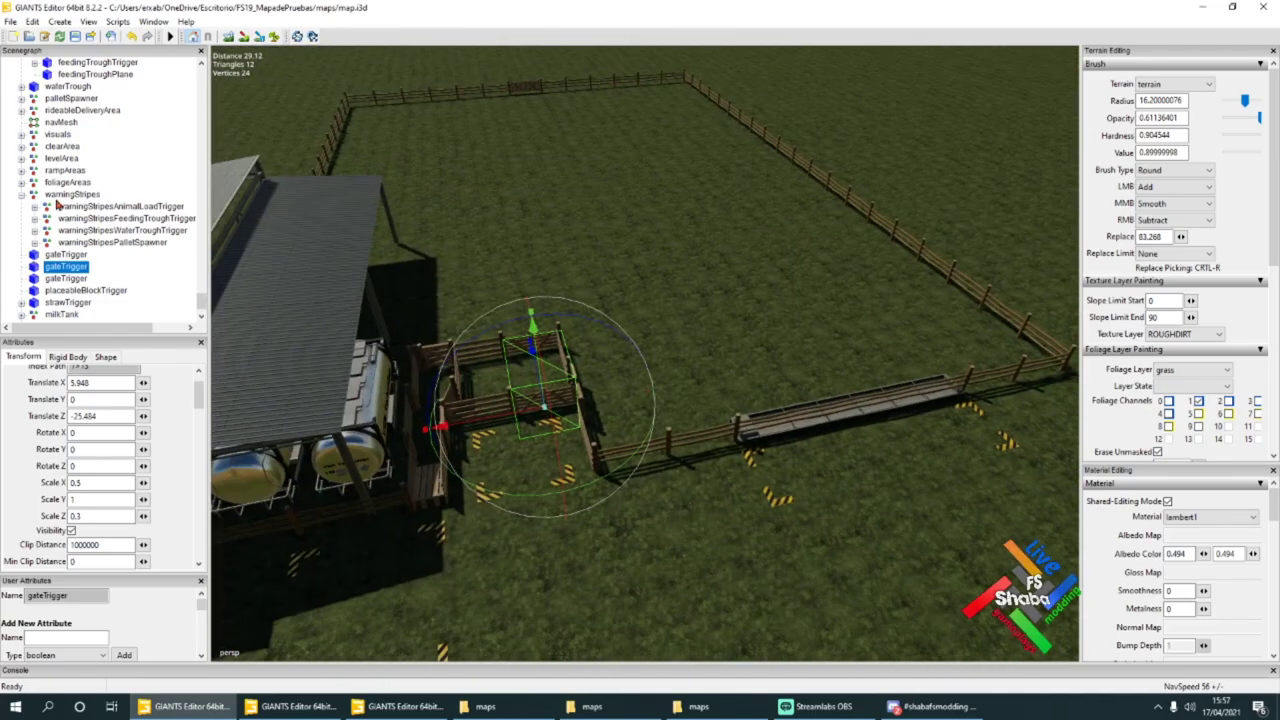
Step: Collapse the warningStripes and feedingTrough groups, then select and collapse the customised husbandrySheepLarge group
left_click(22, 195)
scroll(24, 140, "up", 3)
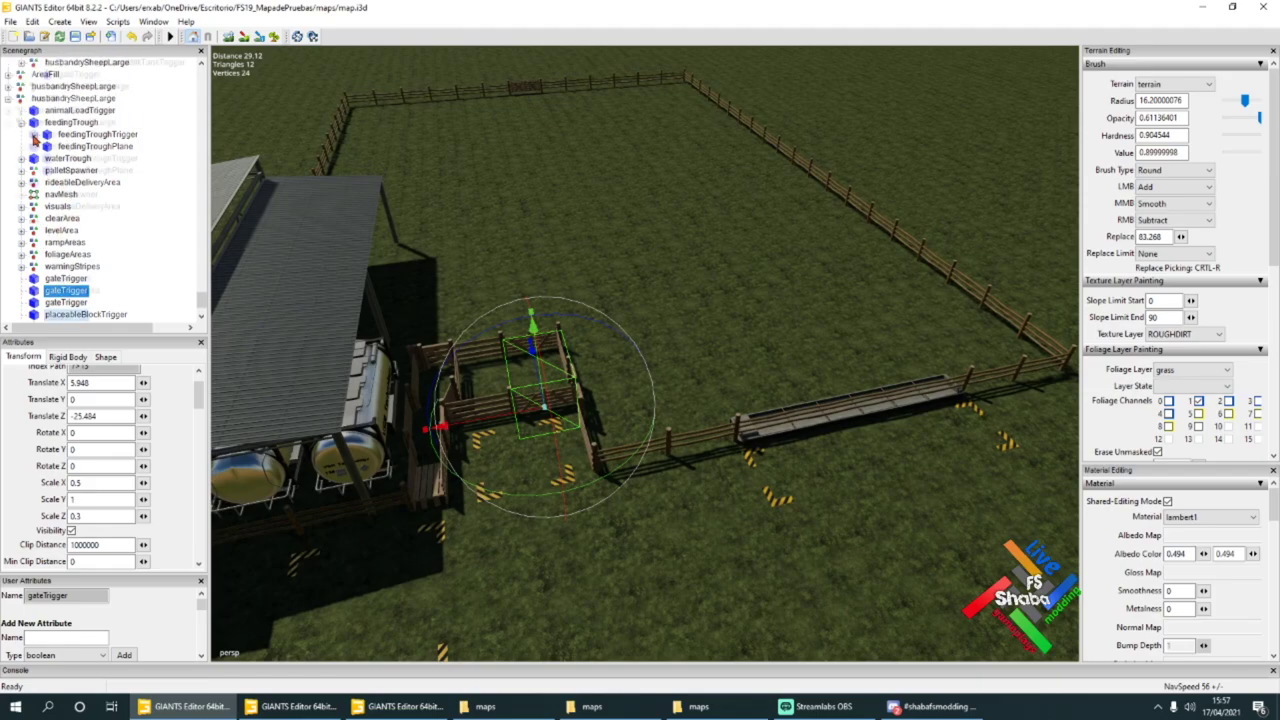
left_click(21, 171)
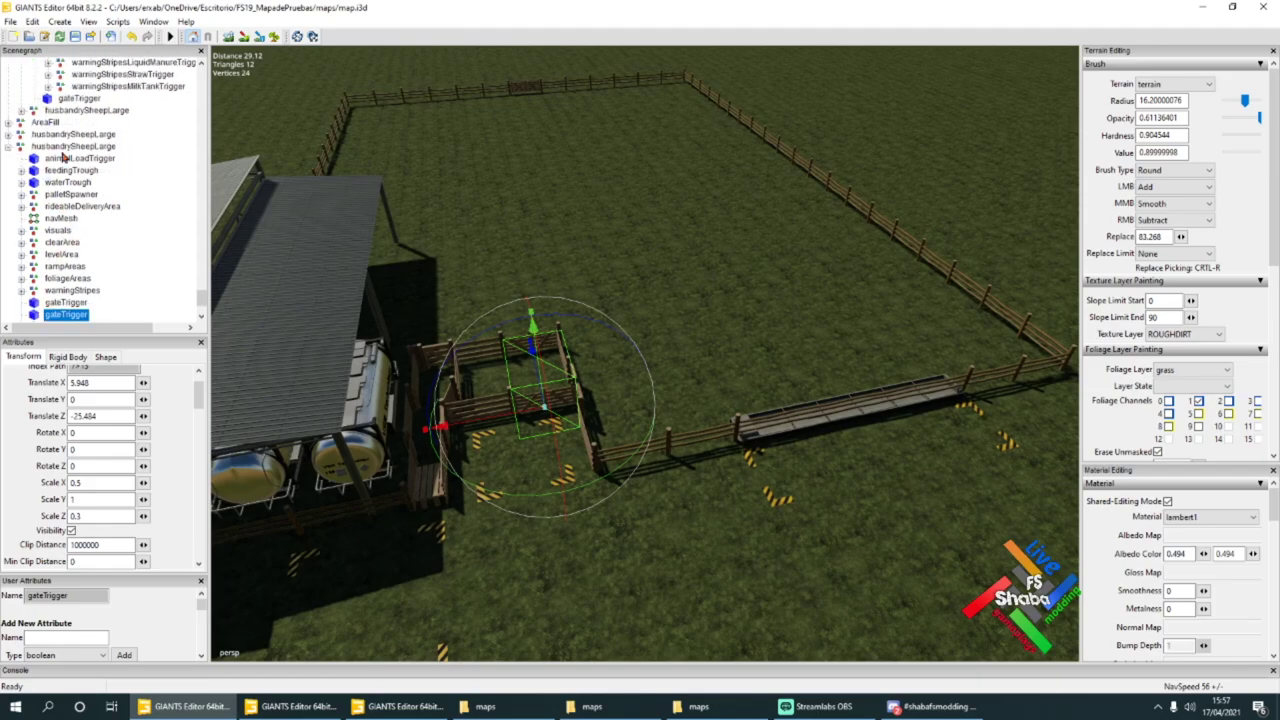
left_click(62, 148)
left_click(10, 148)
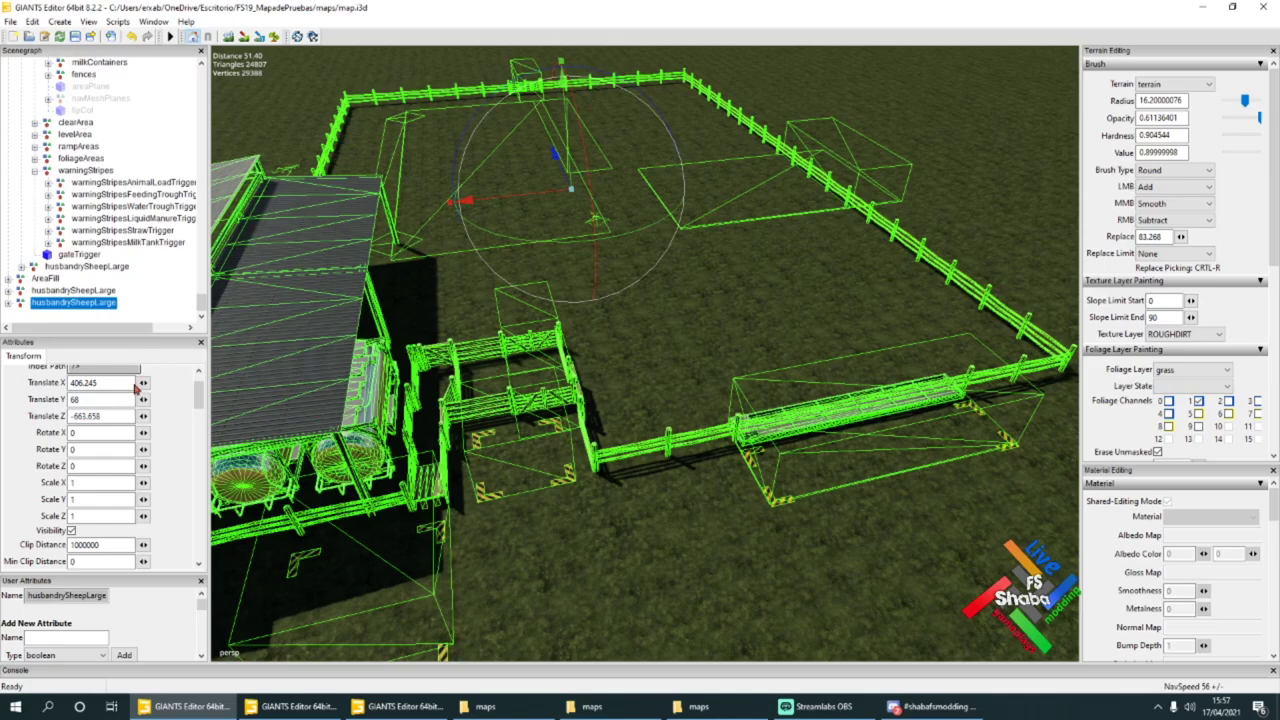
Step: Rename the customised husbandrySheepLarge group as CorralOvejasLecharas and save the map
scroll(80, 385, "up", 2)
left_click_drag(71, 372, 202, 373)
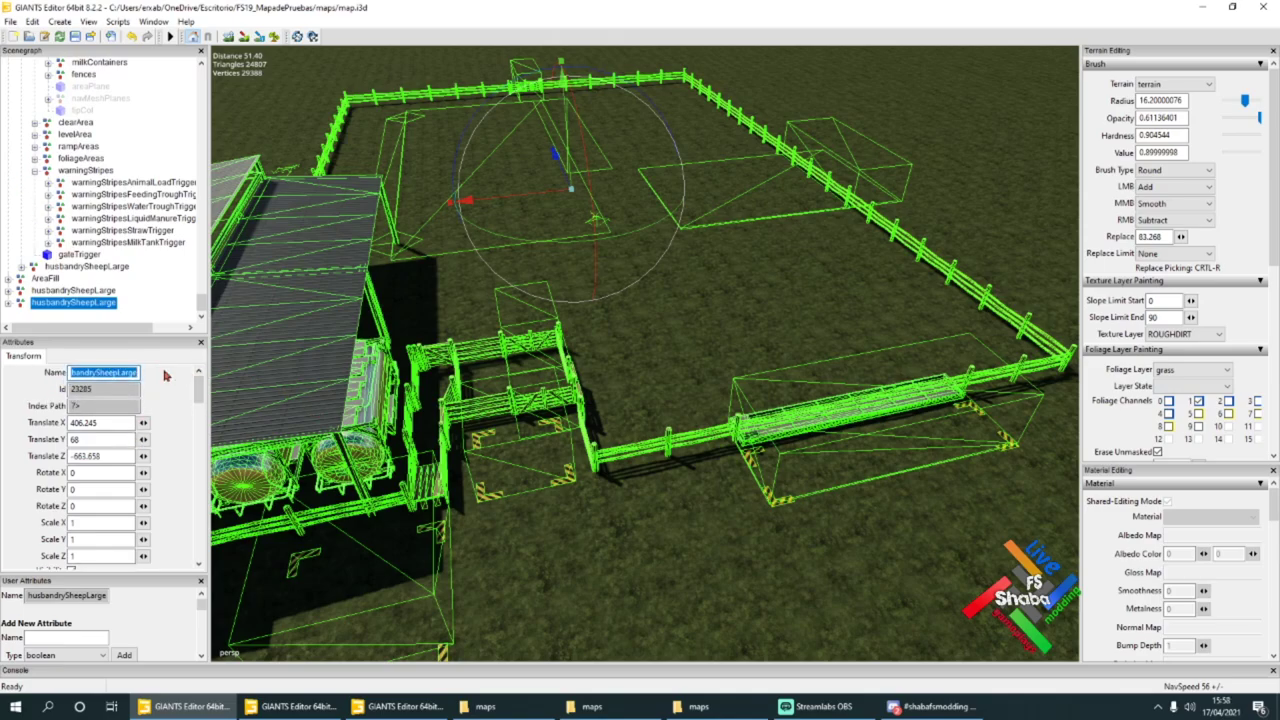
type("cOR")
type("charas")
key("Return")
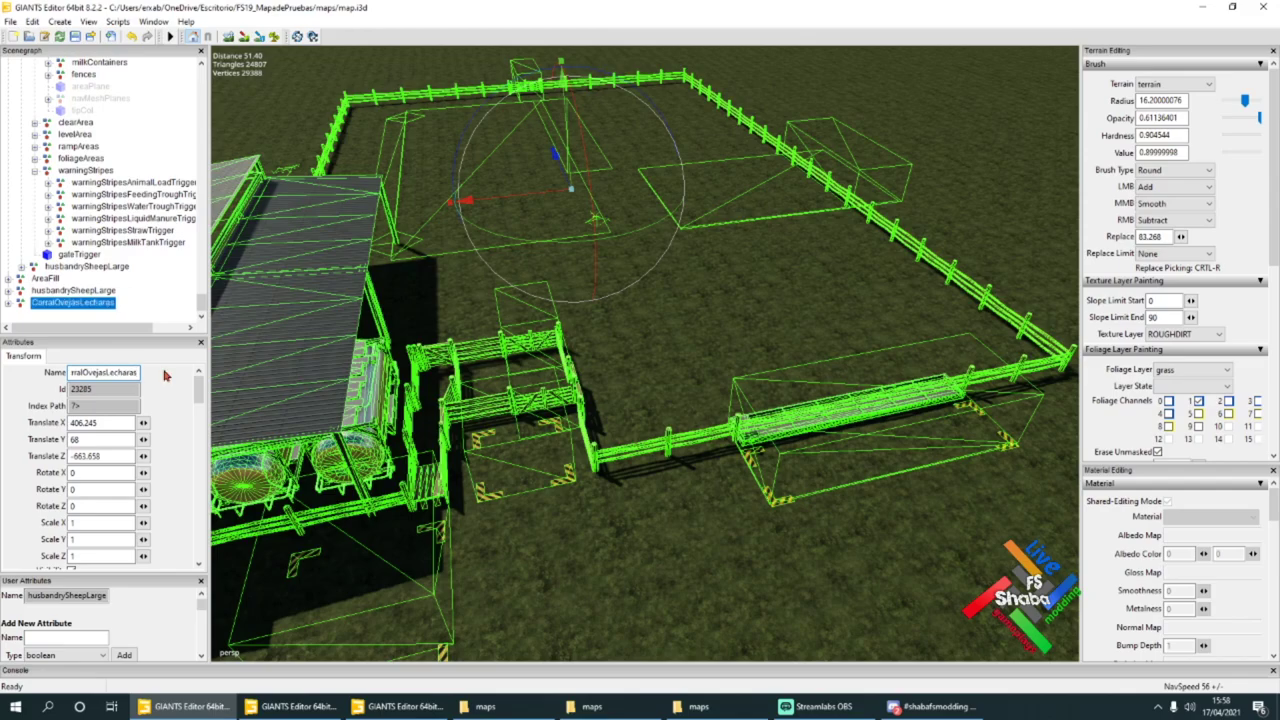
left_click(126, 155)
left_click(82, 302)
left_click(75, 36)
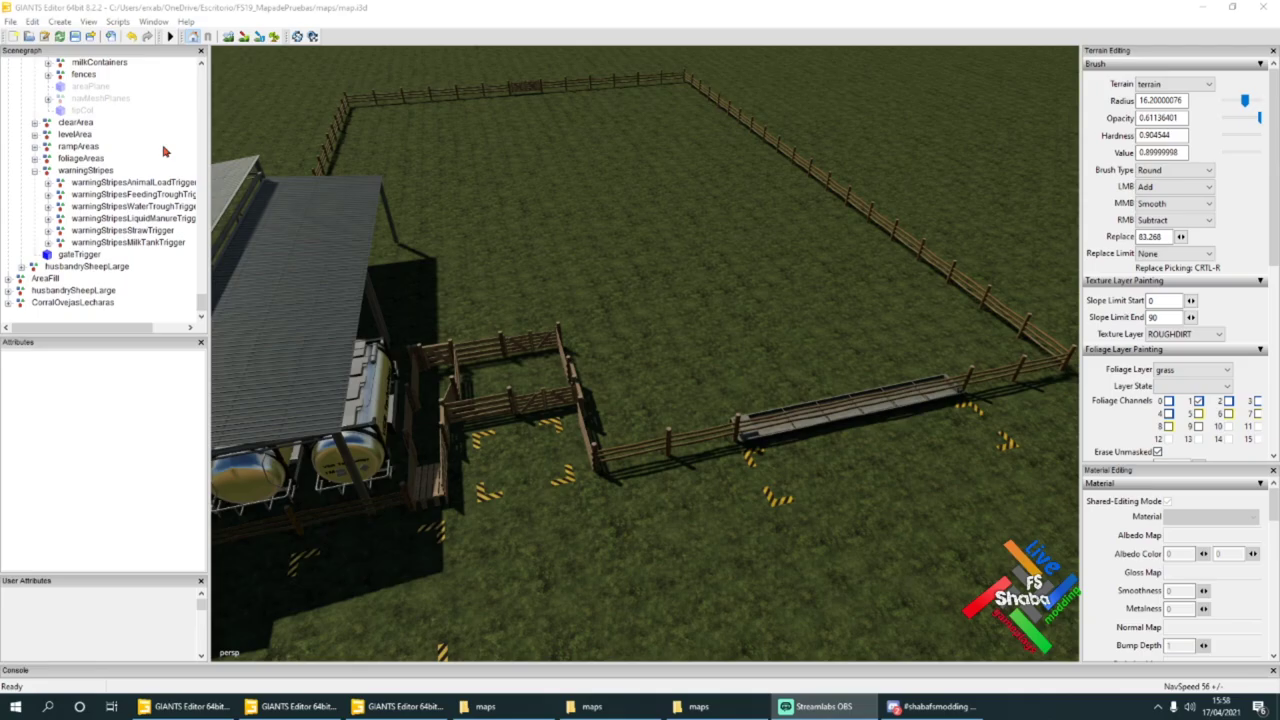
Step: Inspect the sheep enclosure from several angles and distances, checking its roofed tanks, pen, trough, fences and warning stripes
left_click_drag(782, 301, 755, 264, "alt")
scroll(738, 244, "down", 5)
scroll(707, 314, "up", 3)
scroll(755, 264, "down", 4)
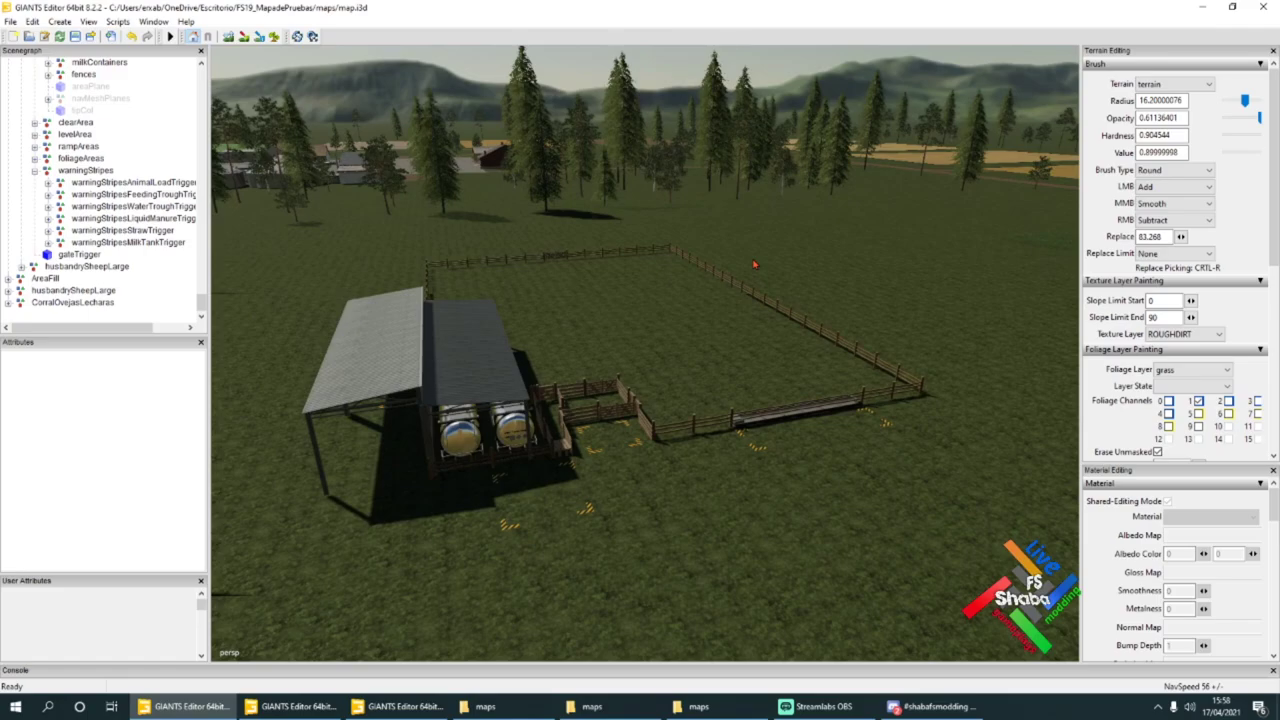
left_click_drag(655, 308, 617, 329, "alt")
scroll(636, 290, "up", 4)
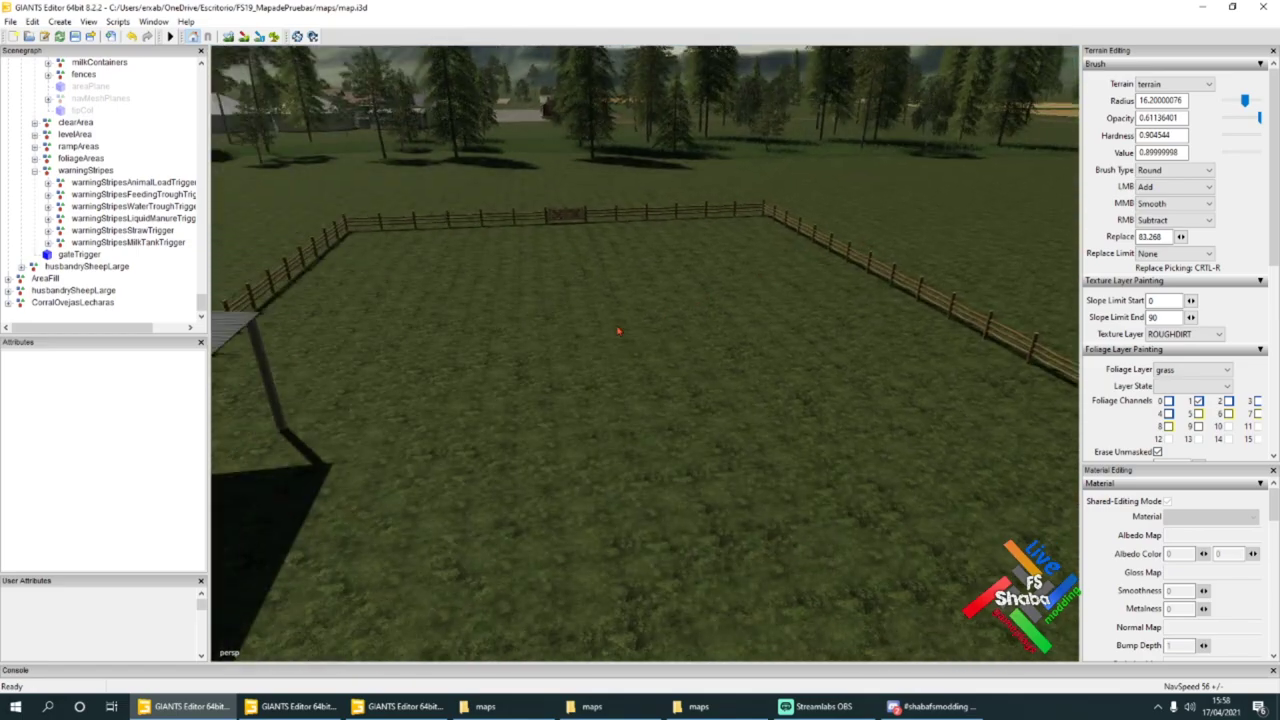
scroll(612, 345, "down", 3)
scroll(611, 346, "down", 3)
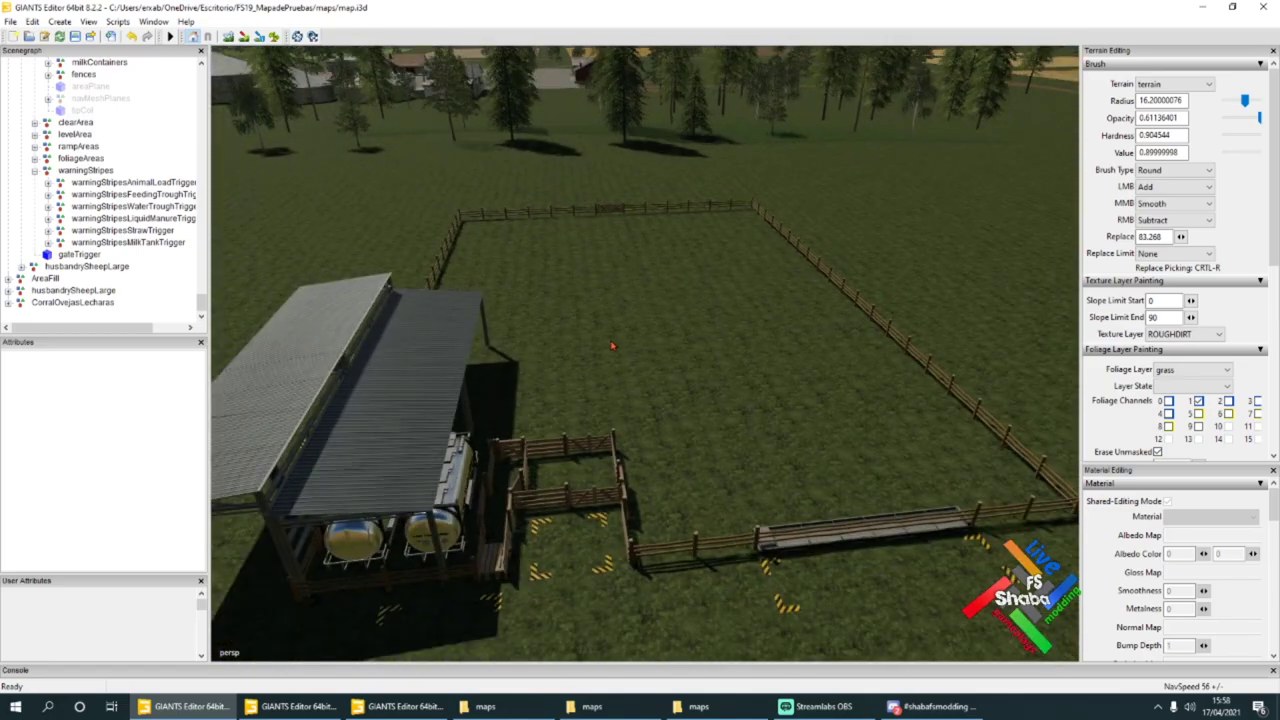
right_click(605, 346)
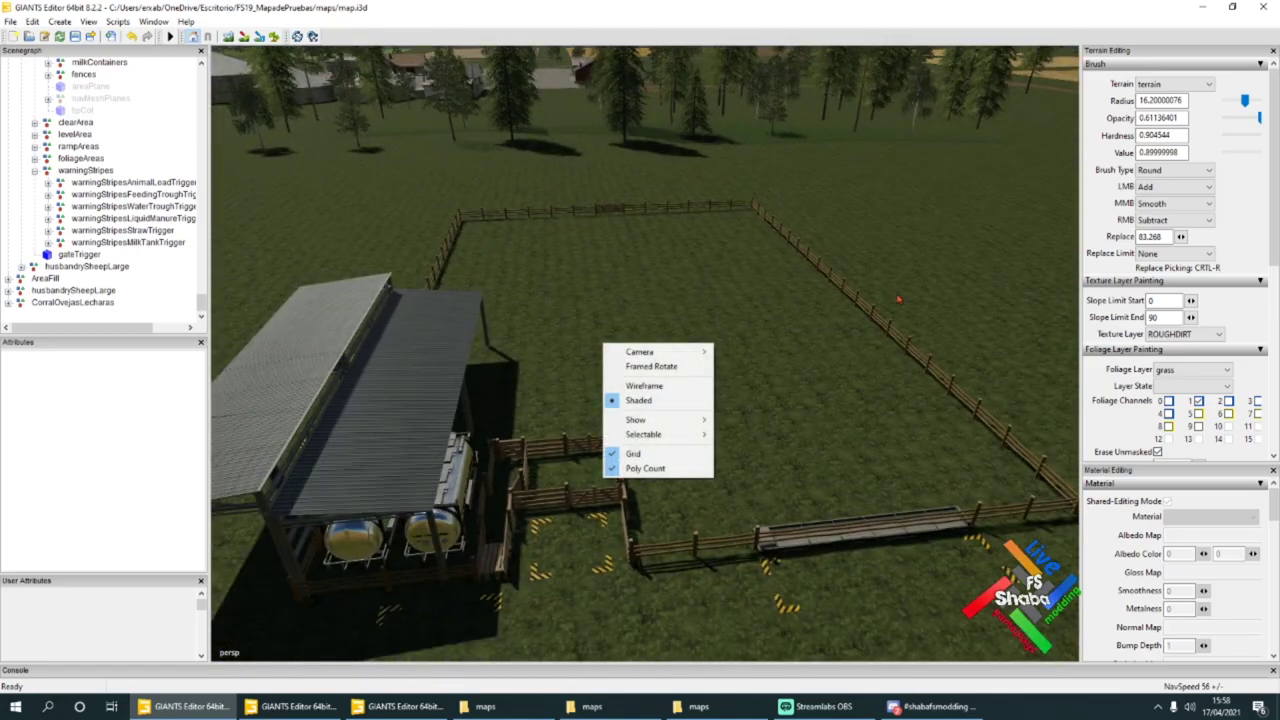
left_click_drag(937, 552, 927, 557, "alt")
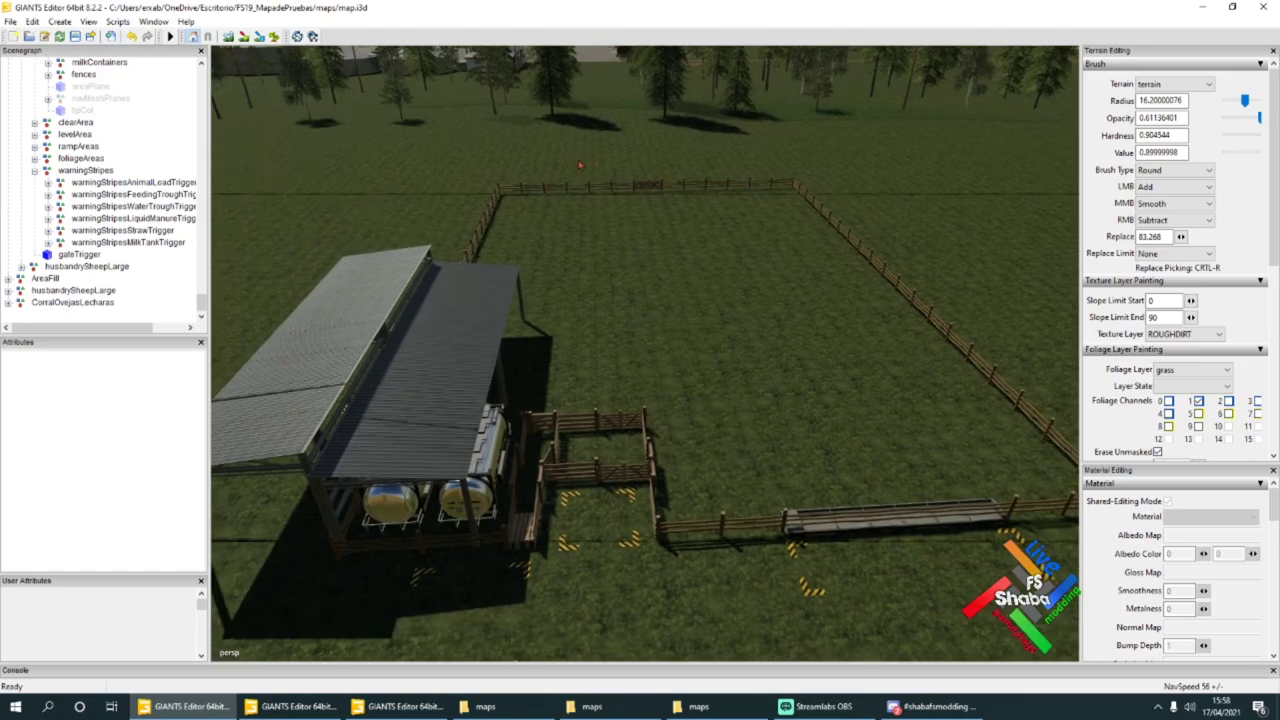